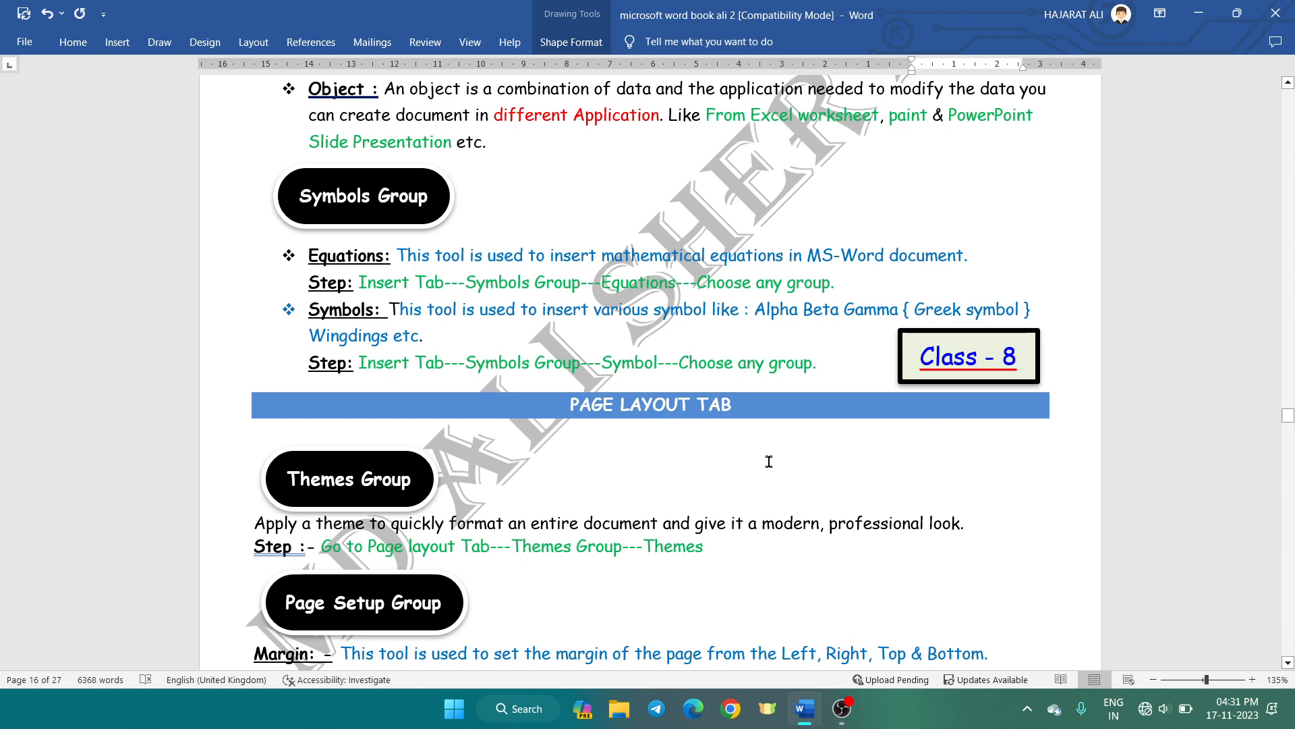
Review the notes on the Page Layout tab, covering the Themes and Page Setup groups.
scroll(769, 462, "up", 3)
scroll(769, 462, "down", 6)
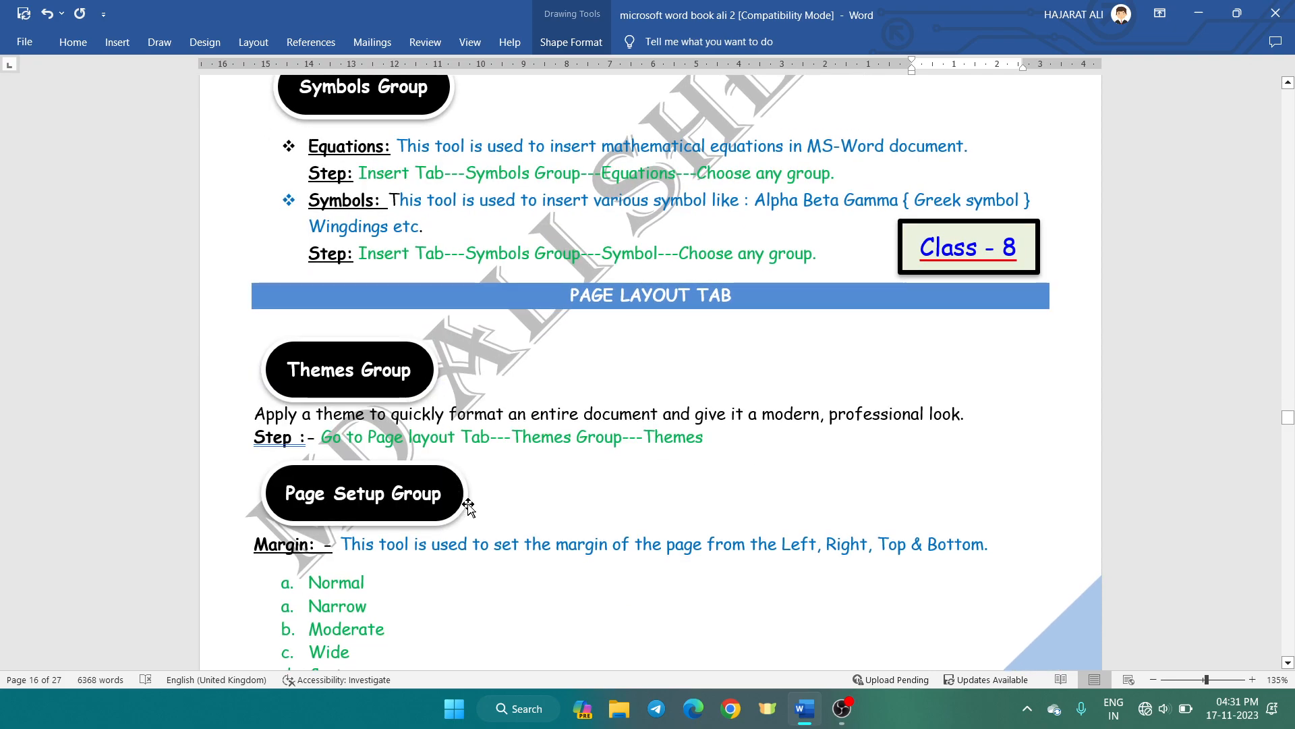
scroll(499, 504, "down", 6)
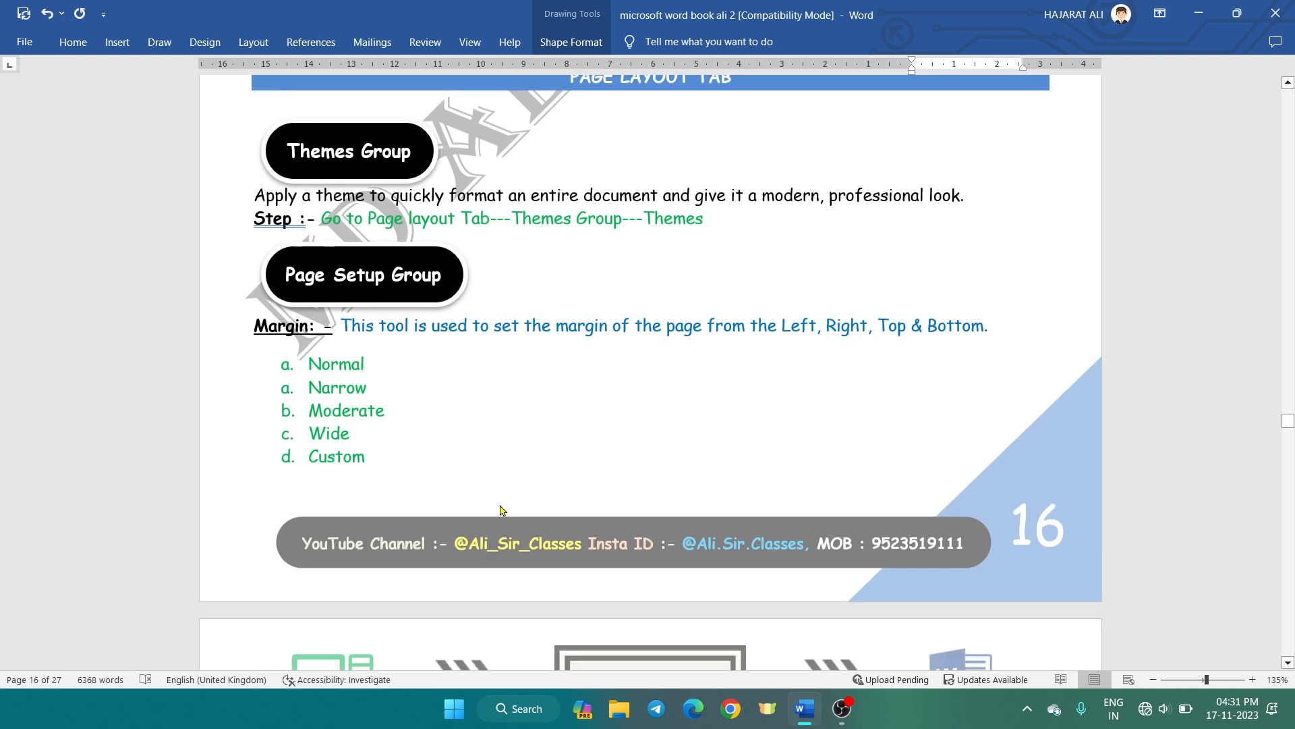
scroll(501, 510, "down", 7)
scroll(500, 511, "down", 5)
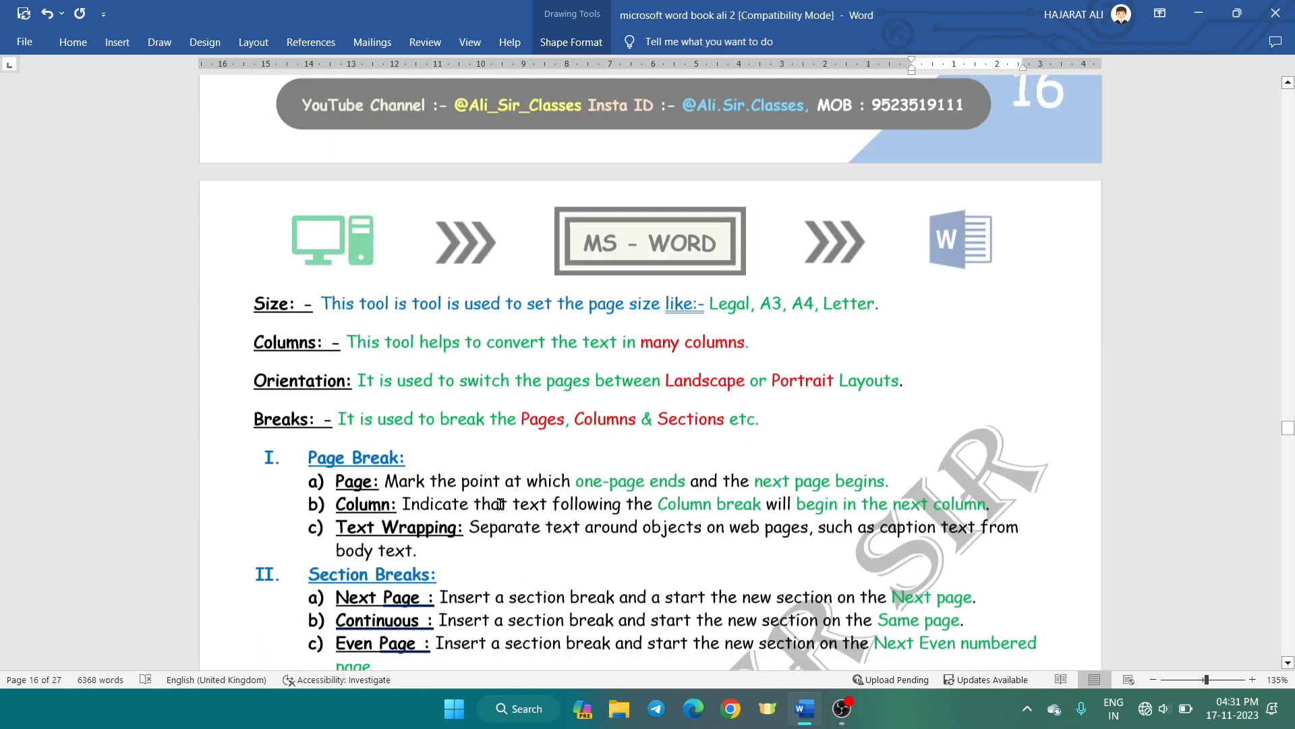
scroll(501, 511, "up", 6)
scroll(501, 511, "up", 8)
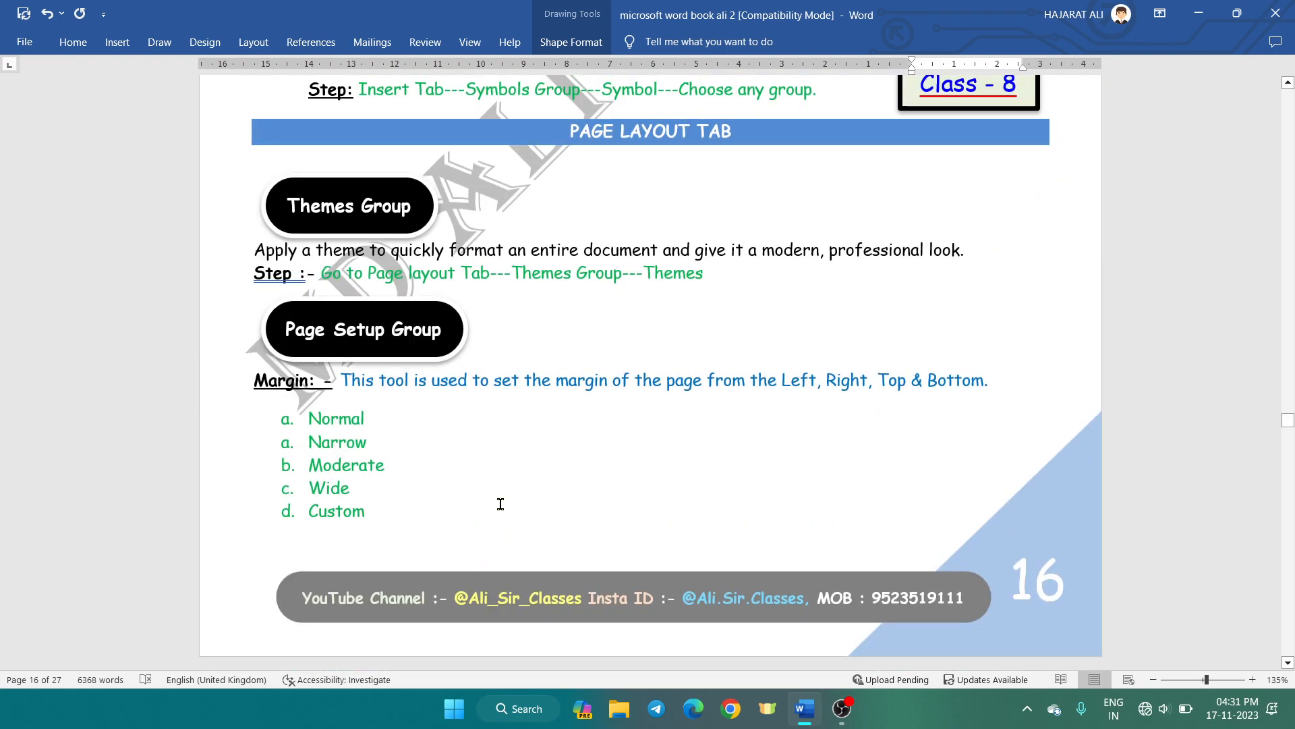
scroll(500, 504, "up", 5)
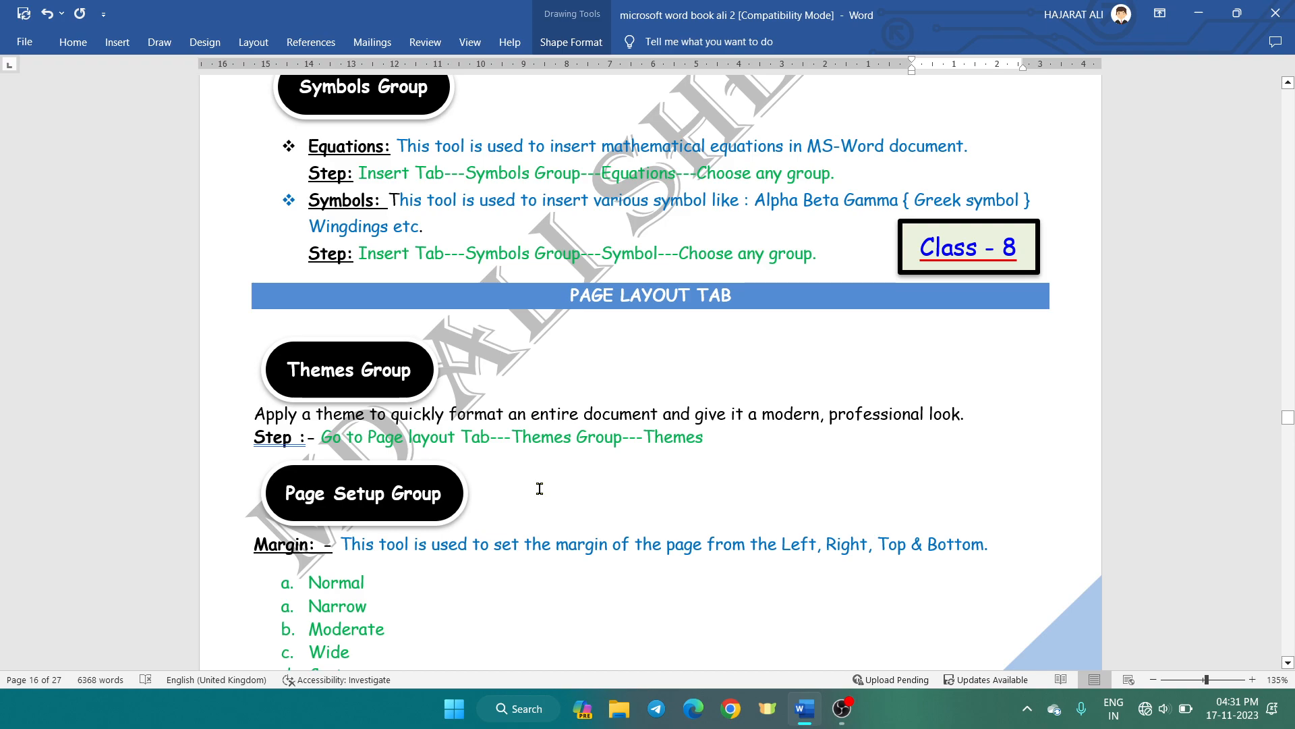
Run winword to open a new blank Word document.
key("super+r")
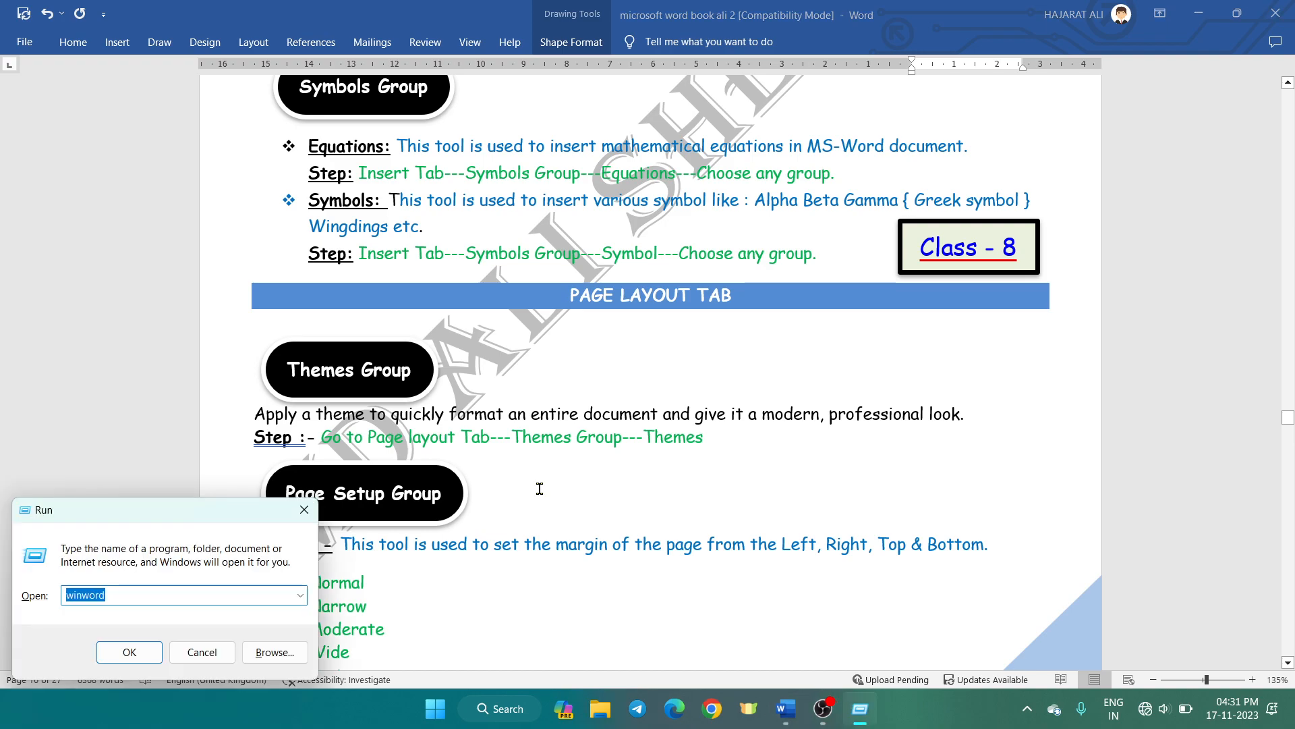
left_click(182, 589)
left_click(147, 652)
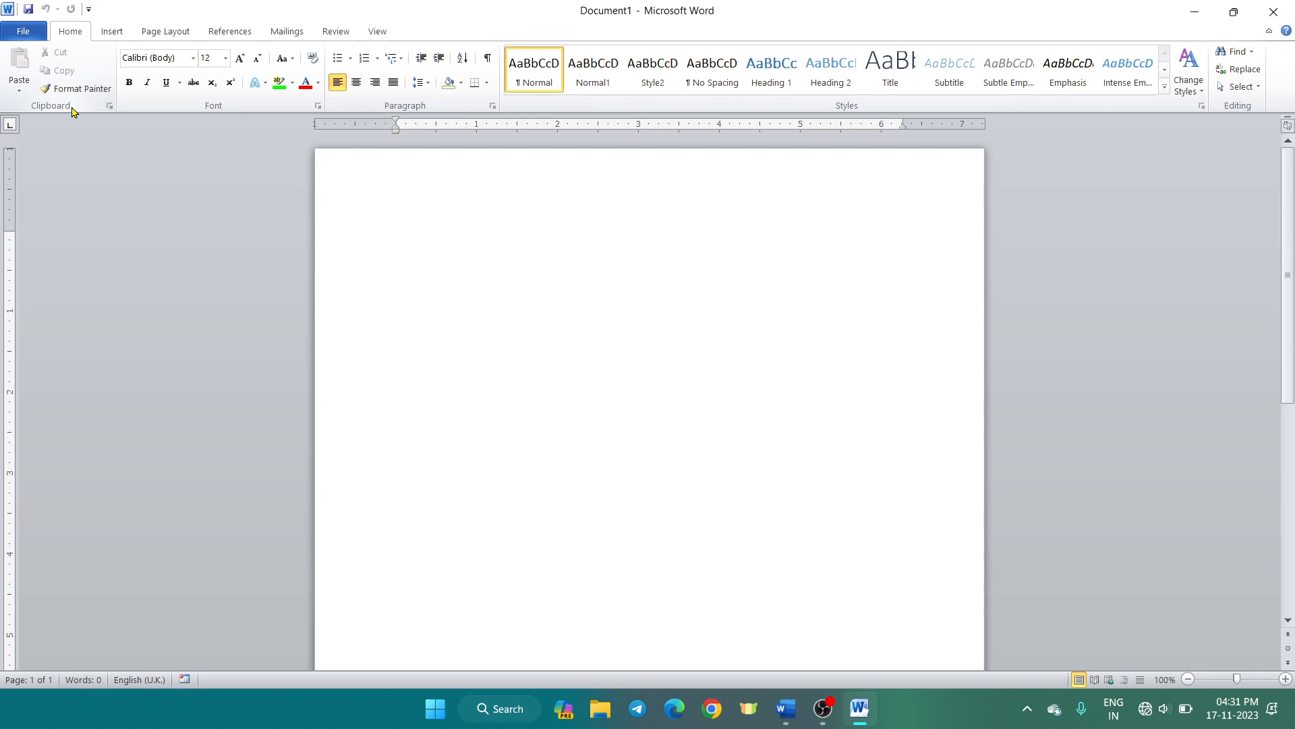
Examine the full Font settings and the Paragraph indent and spacing settings.
left_click(318, 105)
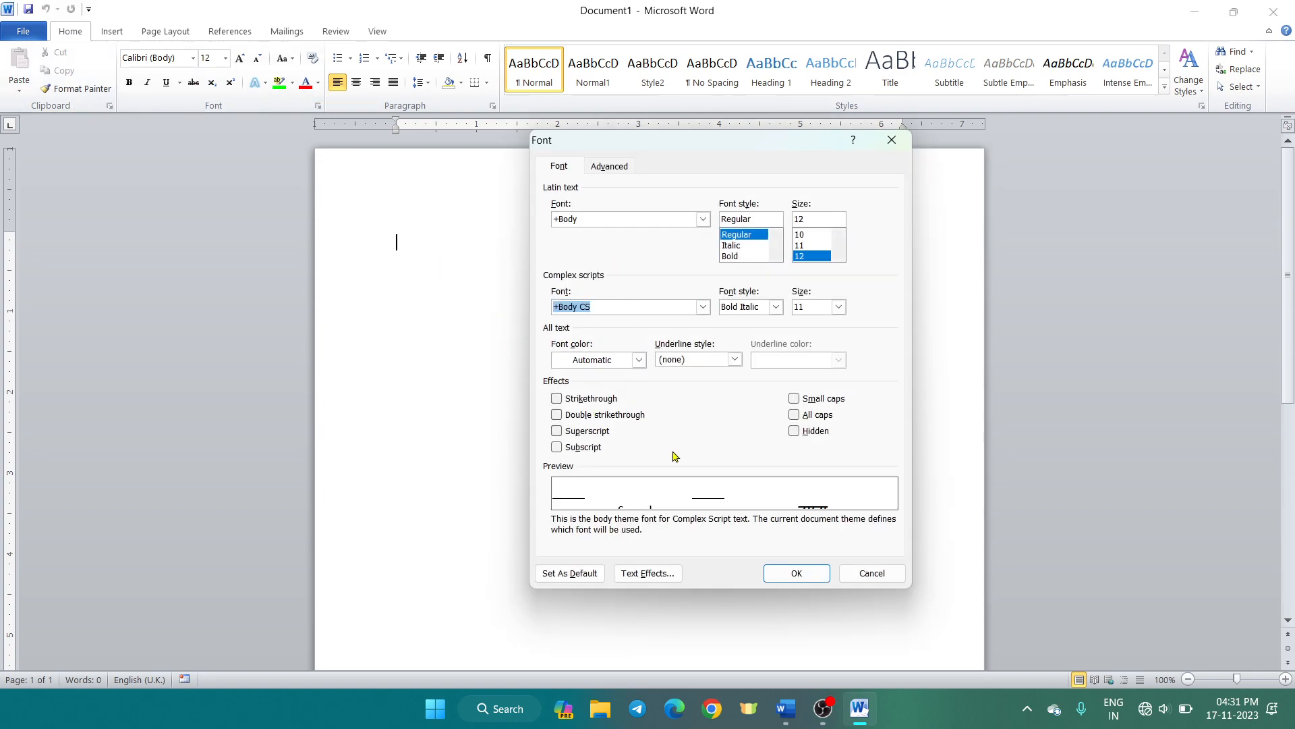
left_click(776, 570)
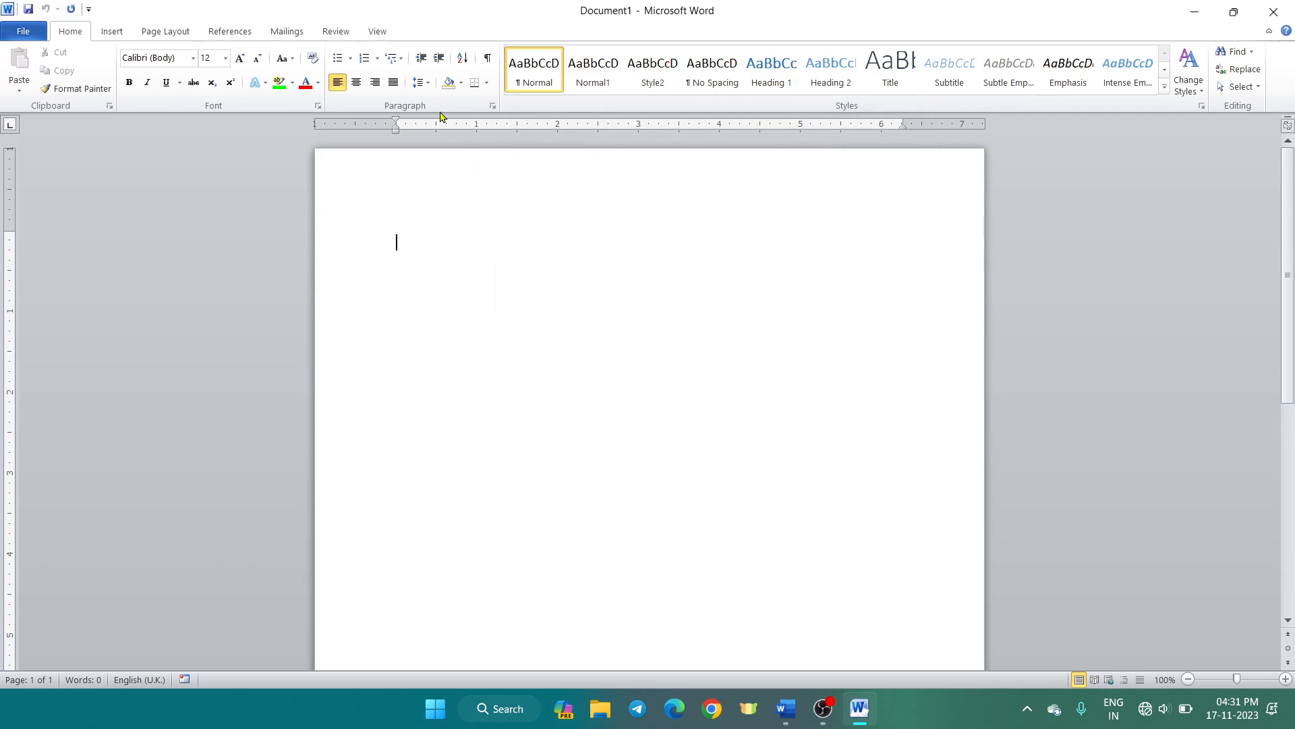
left_click(492, 106)
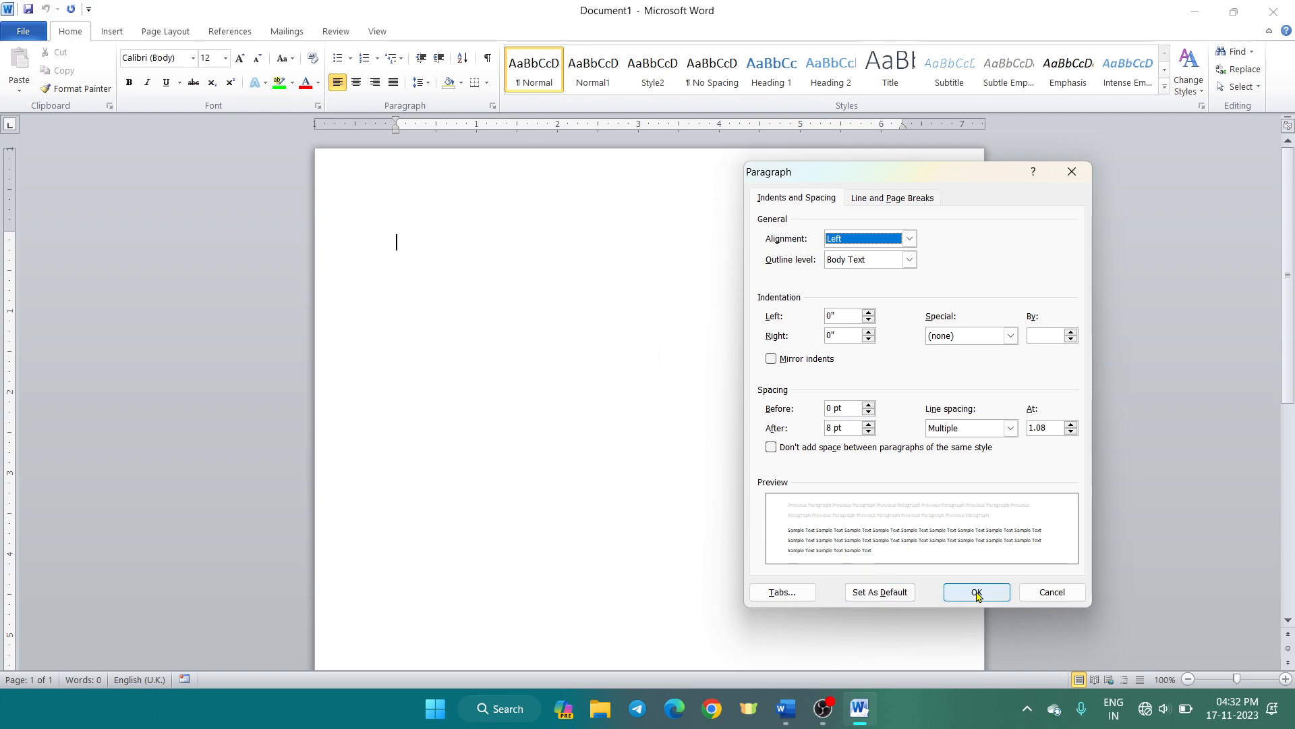
left_click(1031, 593)
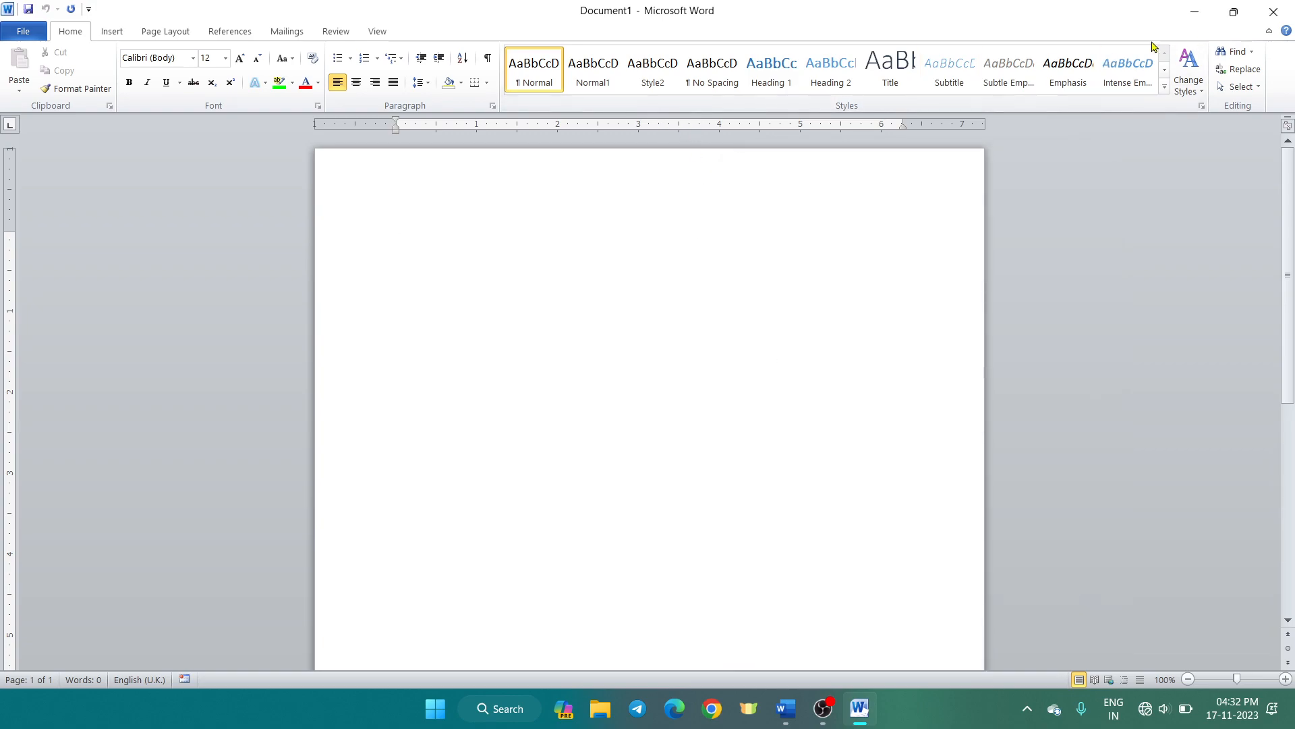
Look through the expanded Quick Styles gallery and the Replace, Find and Go To options.
left_click(1165, 87)
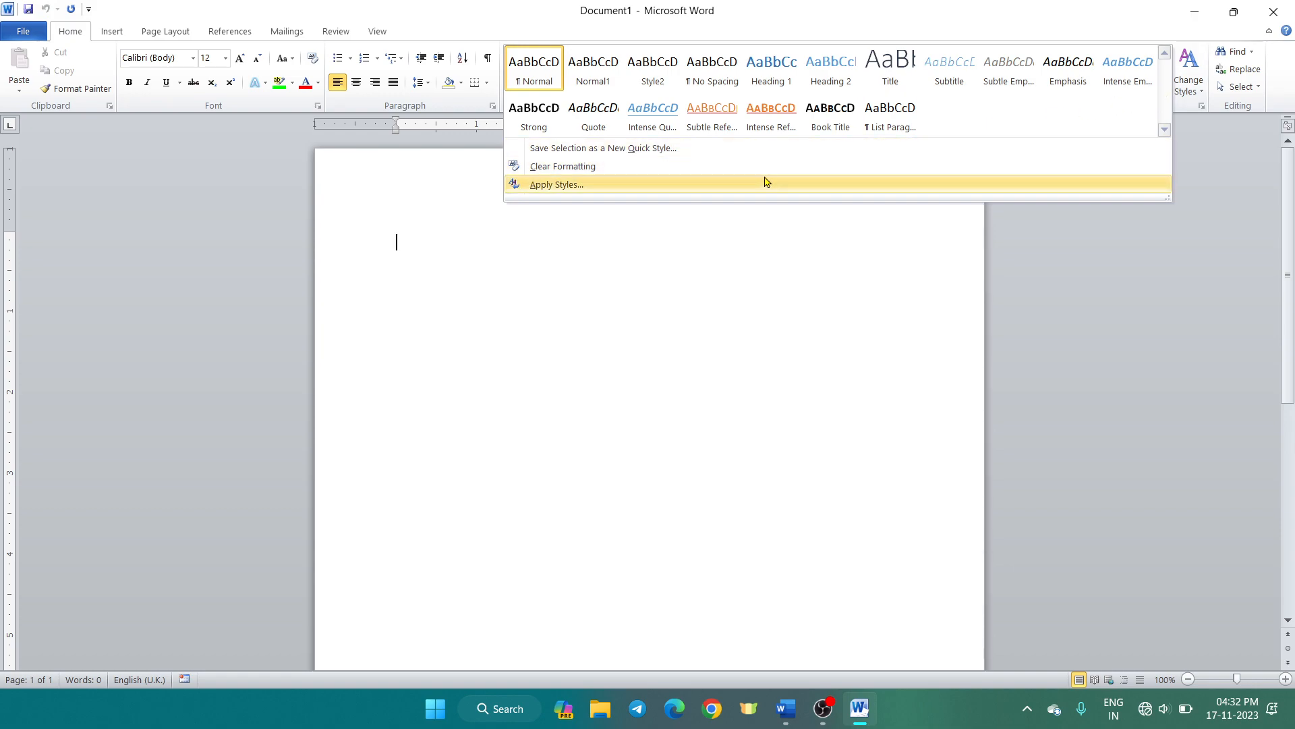
left_click(886, 261)
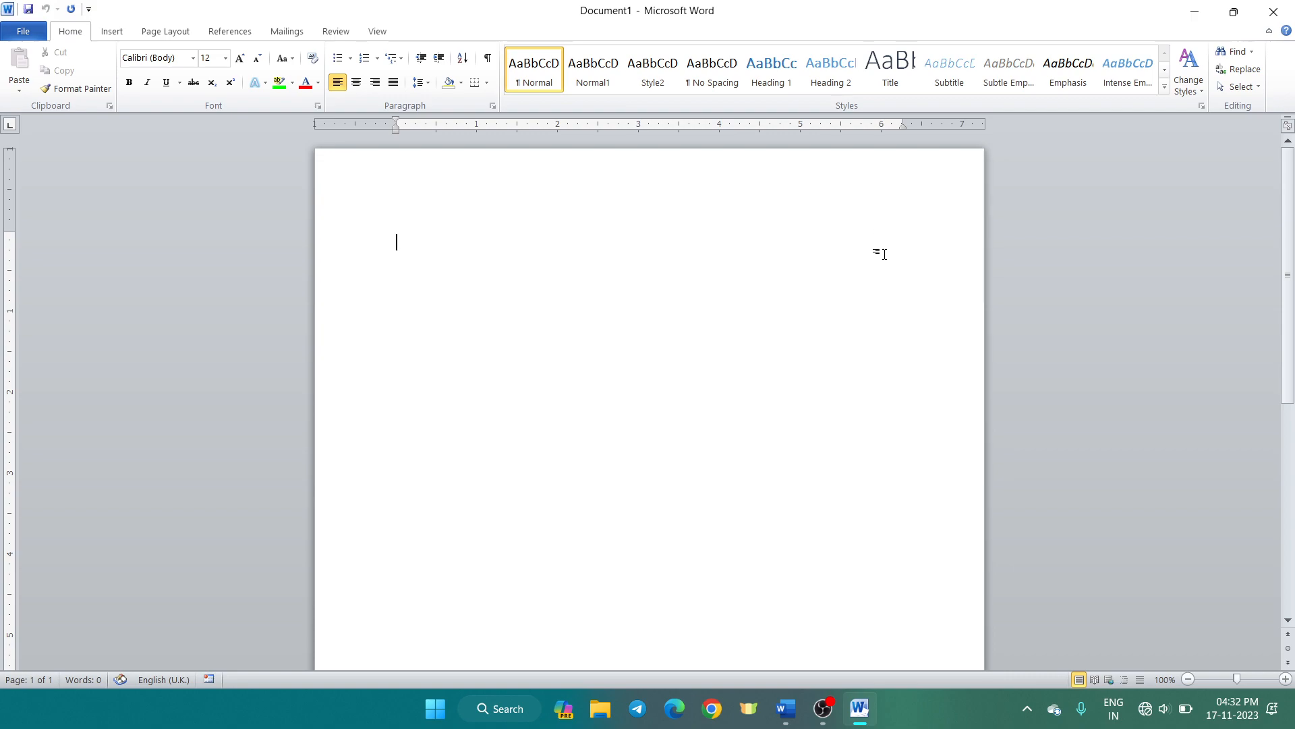
left_click(1251, 69)
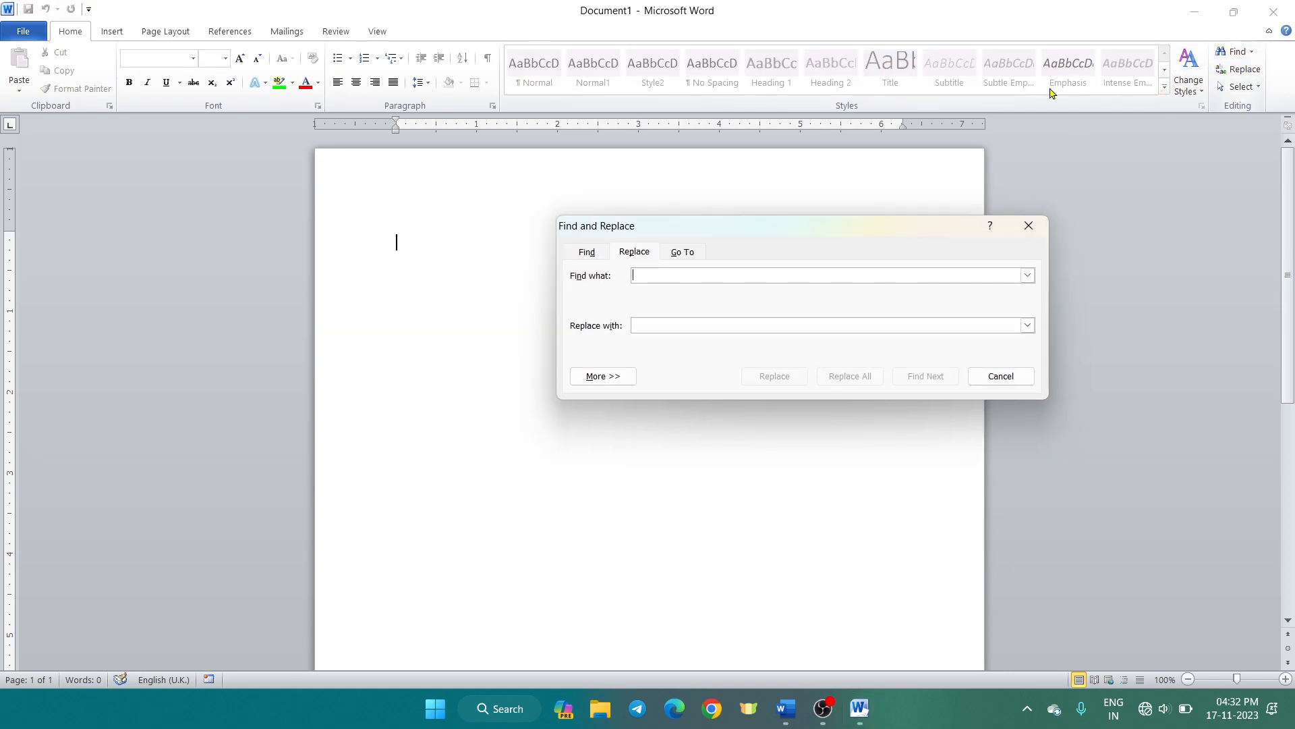
left_click(614, 375)
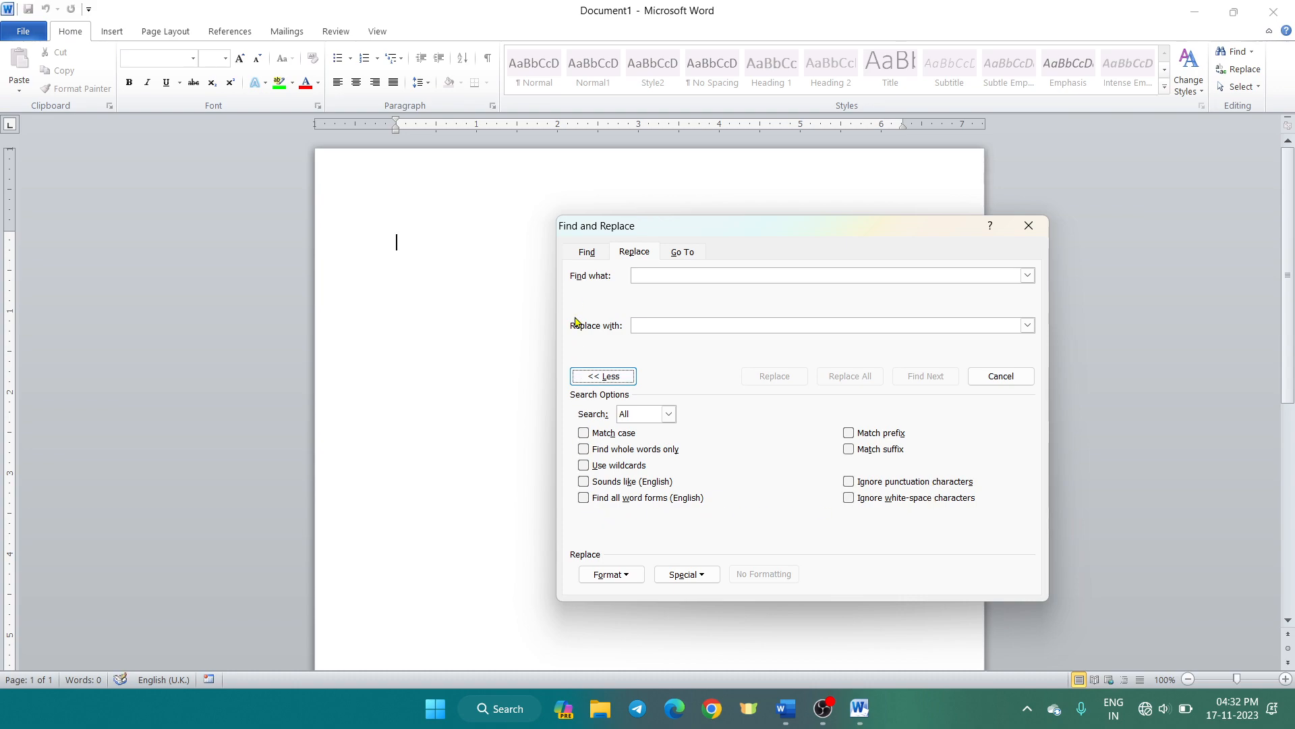
left_click(580, 256)
left_click(680, 252)
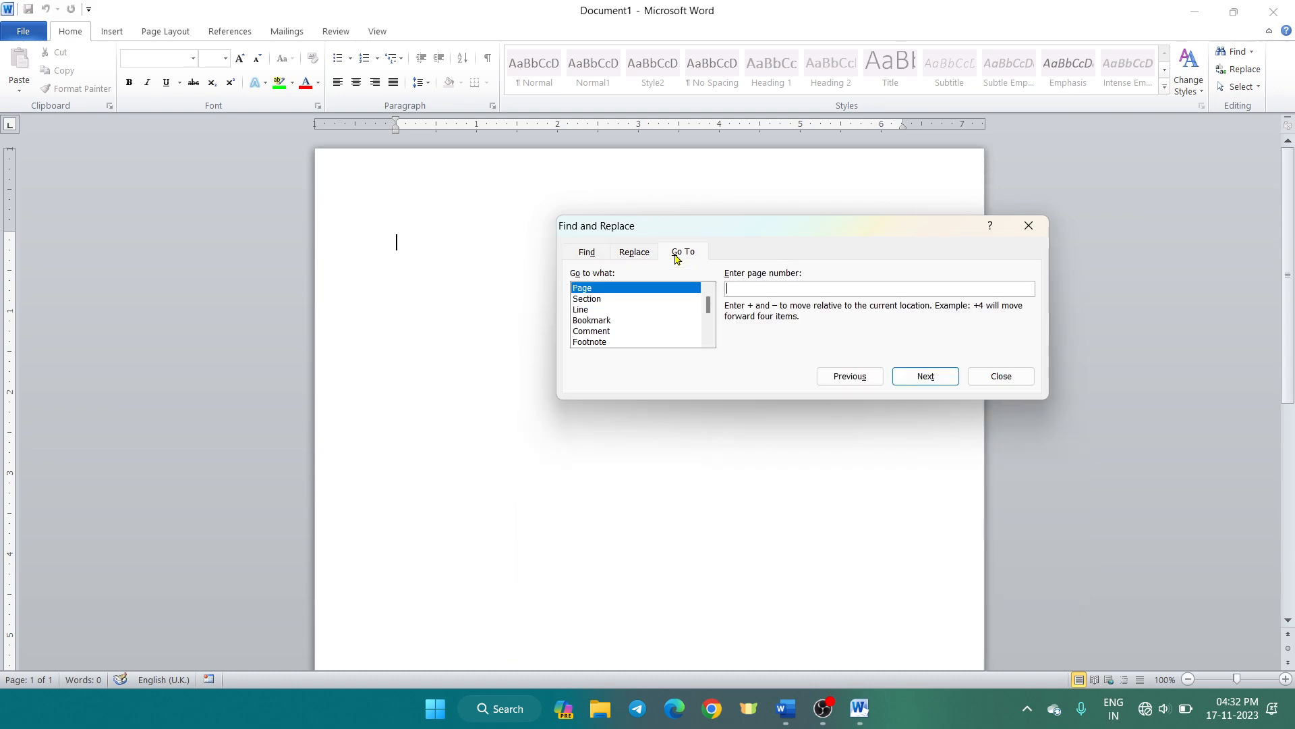
left_click(1028, 225)
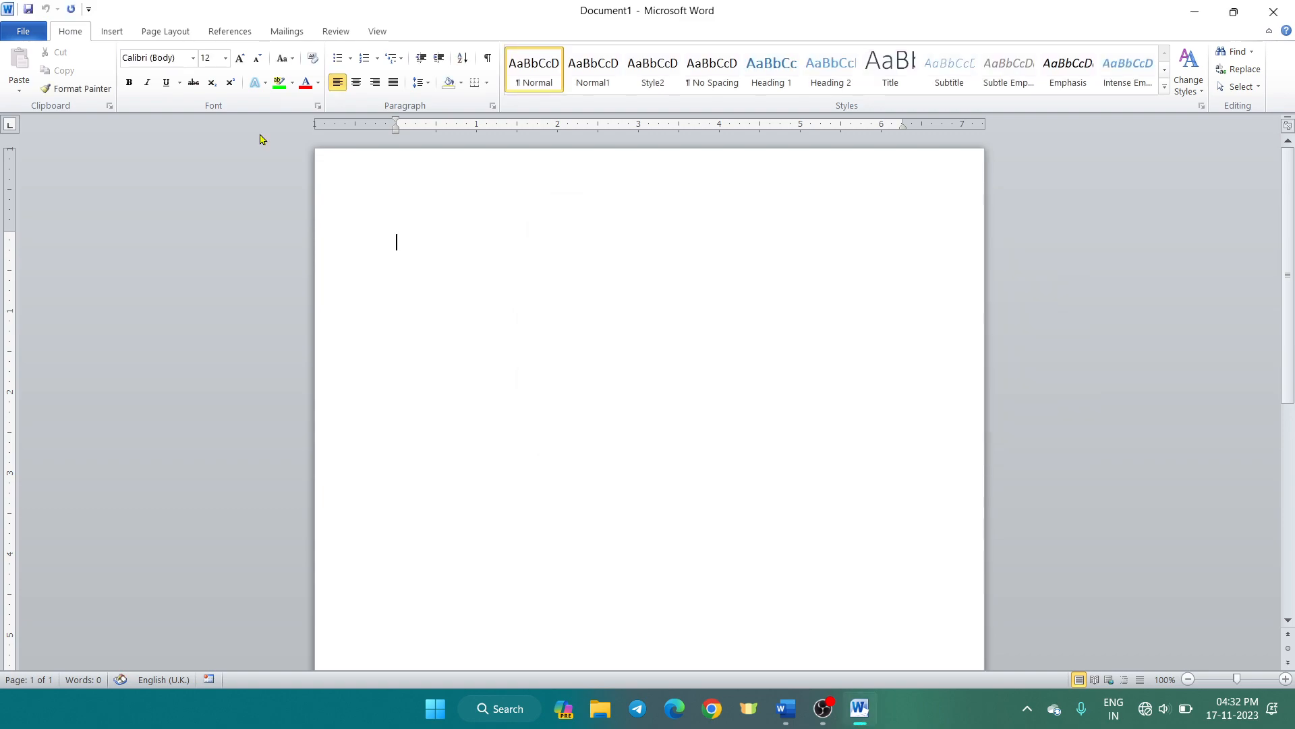
Look at the ways to insert a table and at the link types offered for a hyperlink.
left_click(111, 36)
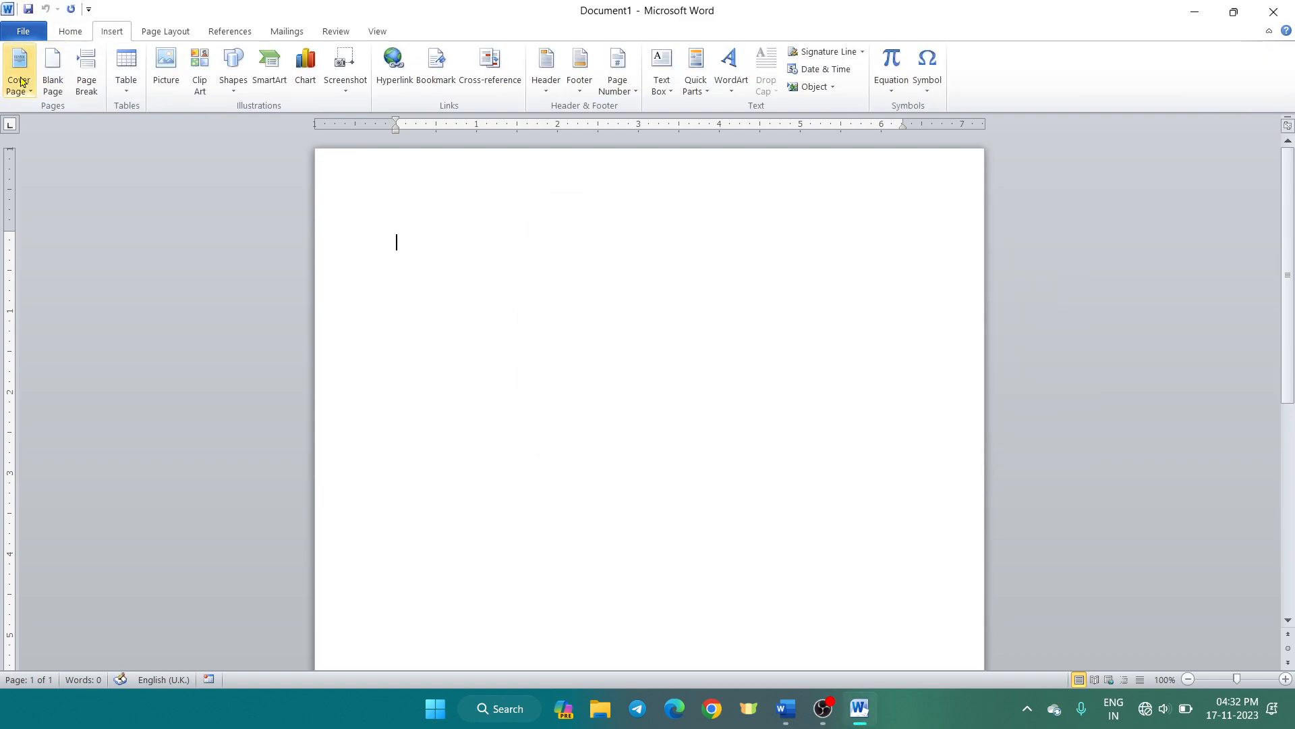
left_click(126, 74)
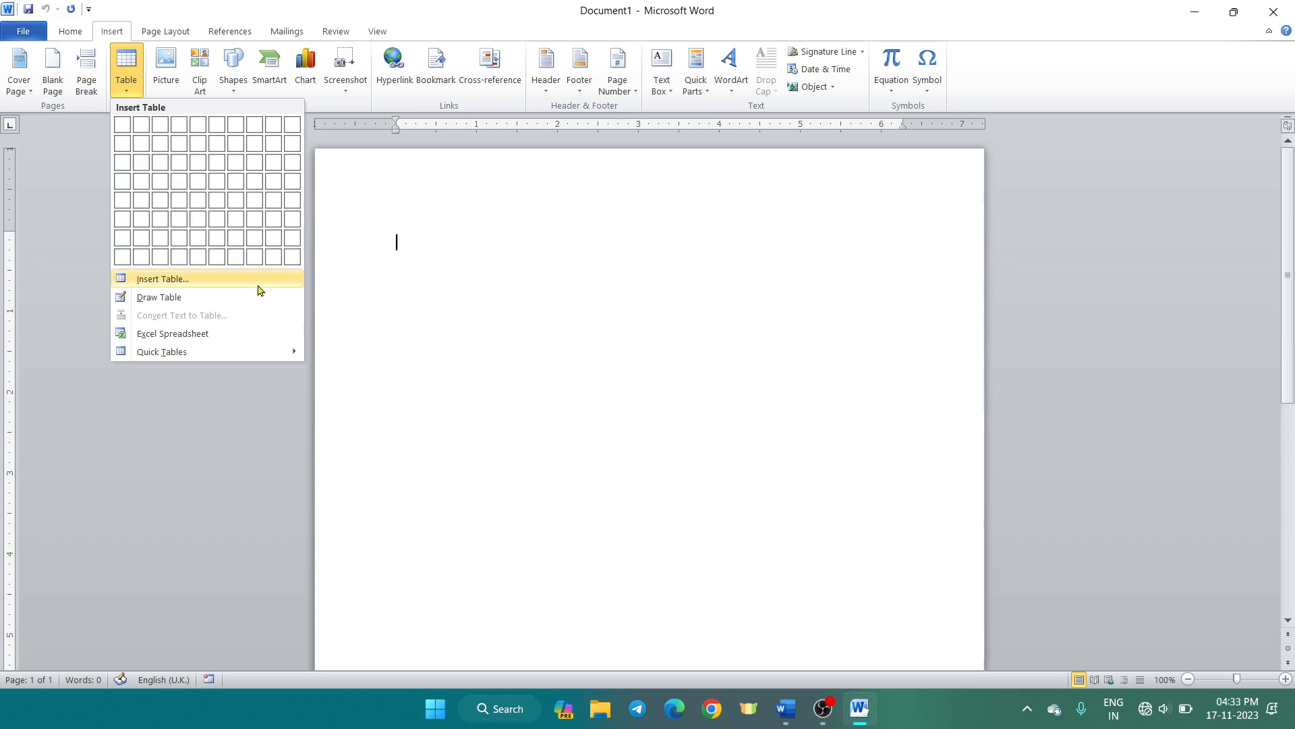
left_click(453, 211)
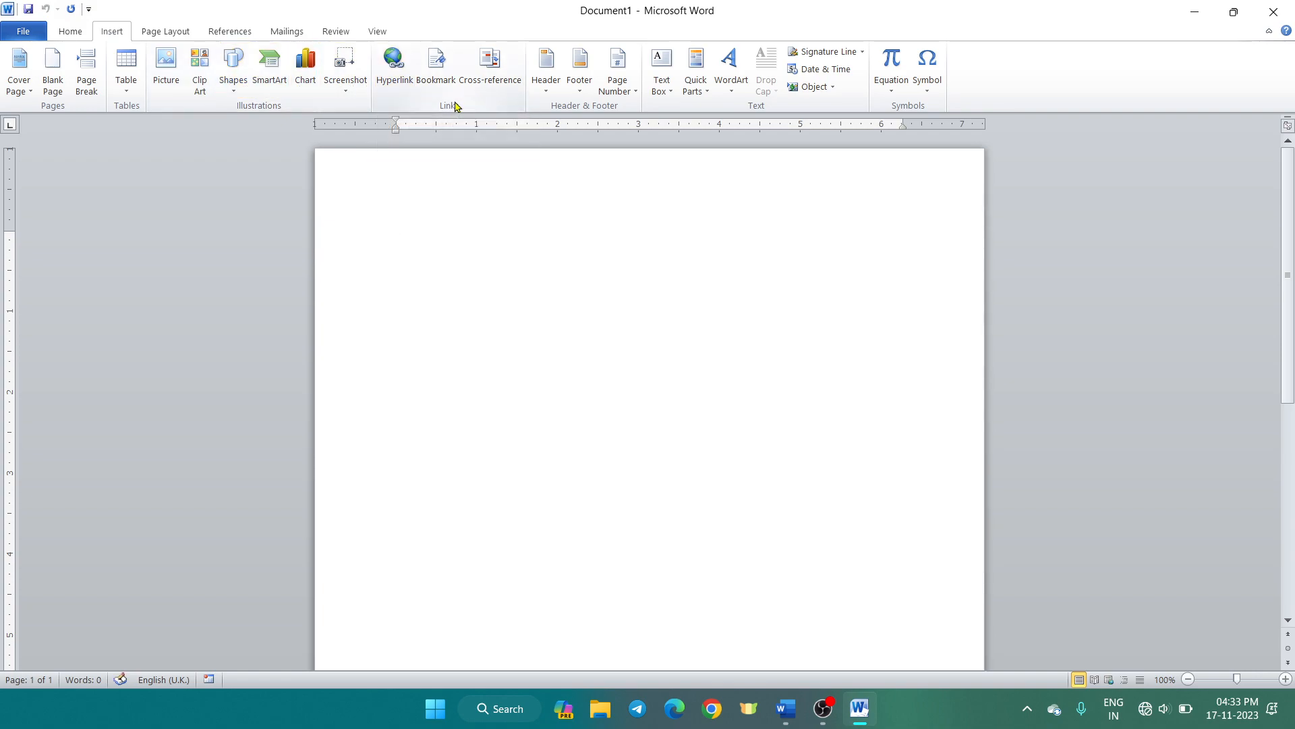
left_click(399, 83)
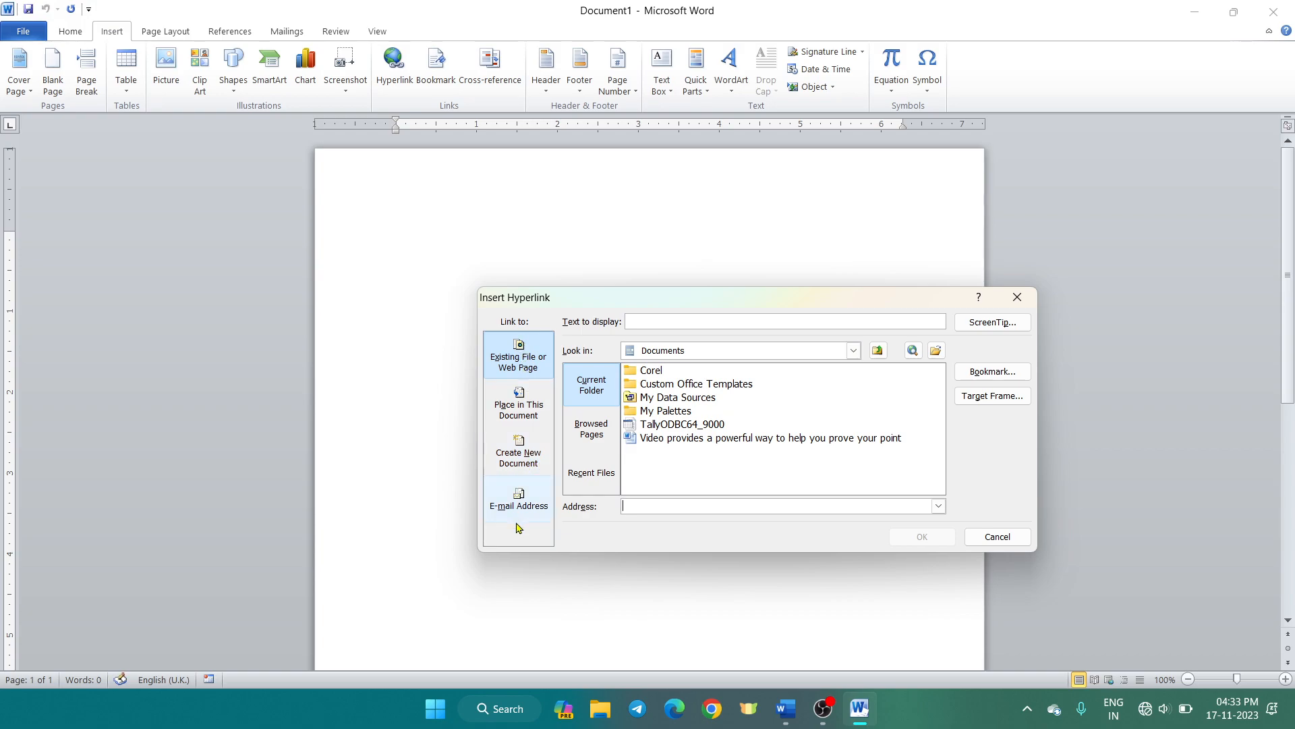
left_click(1019, 542)
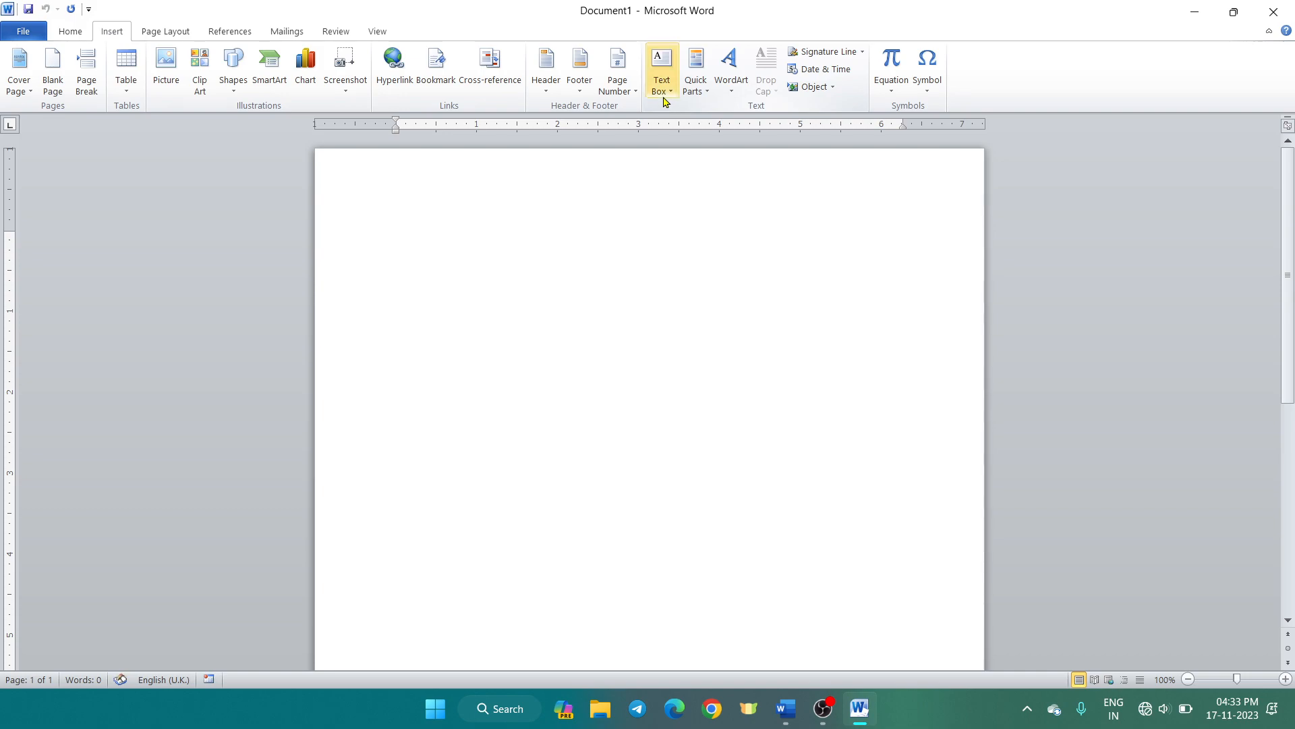
Look at the available Quick Parts options, including AutoText.
left_click(696, 92)
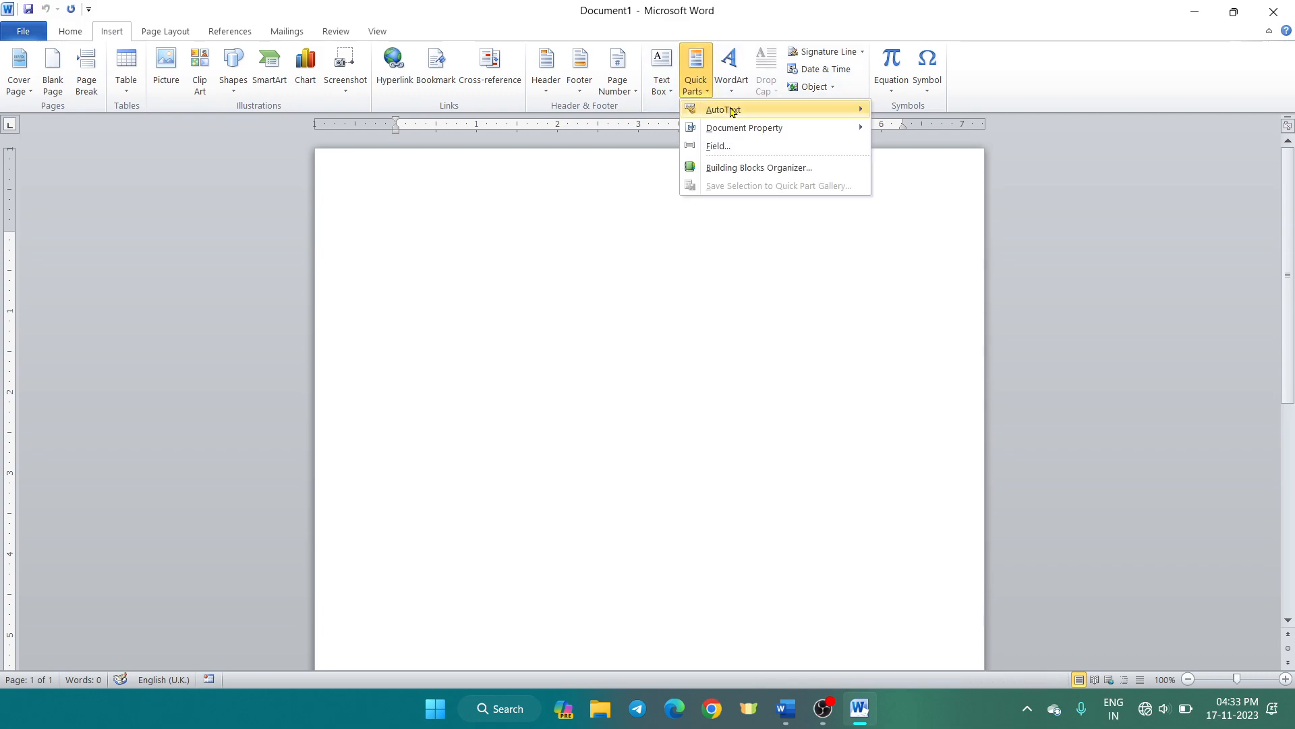
mouse_move(736, 113)
left_click(649, 121)
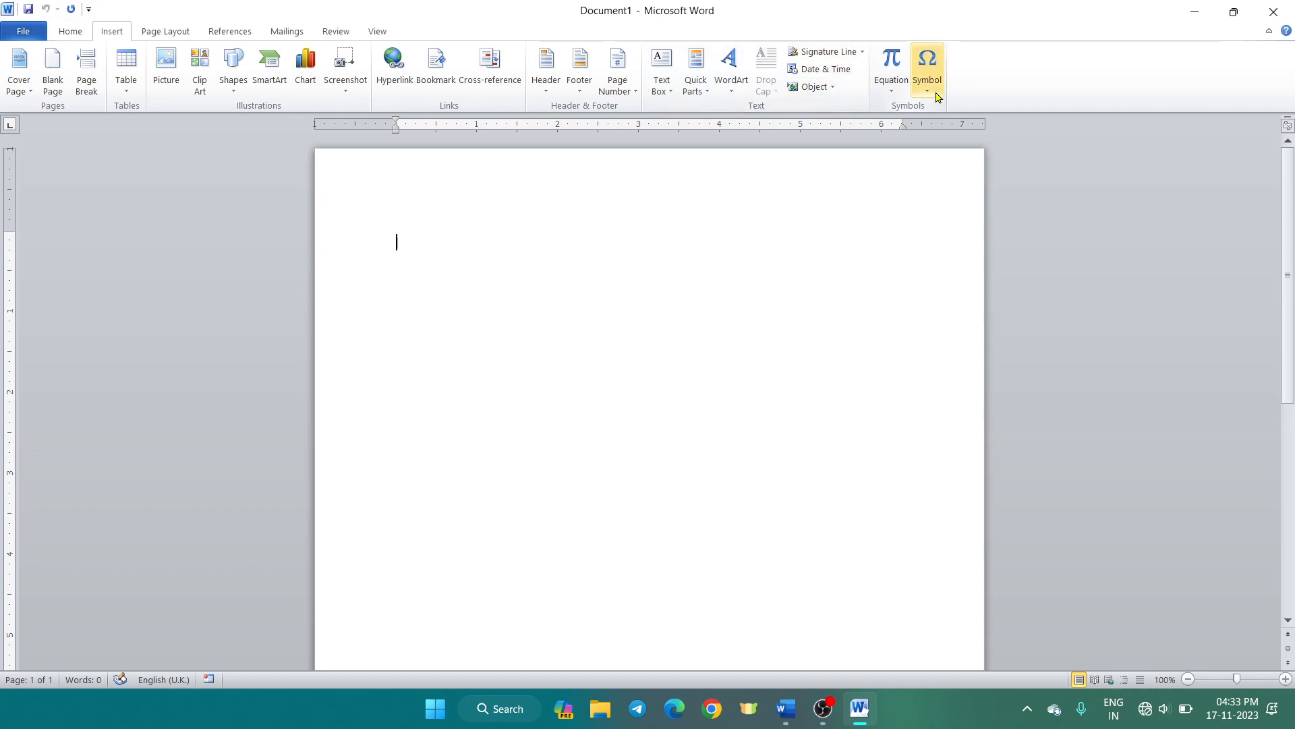
Insert the built-in Fourier Series equation and show its display options.
left_click(894, 94)
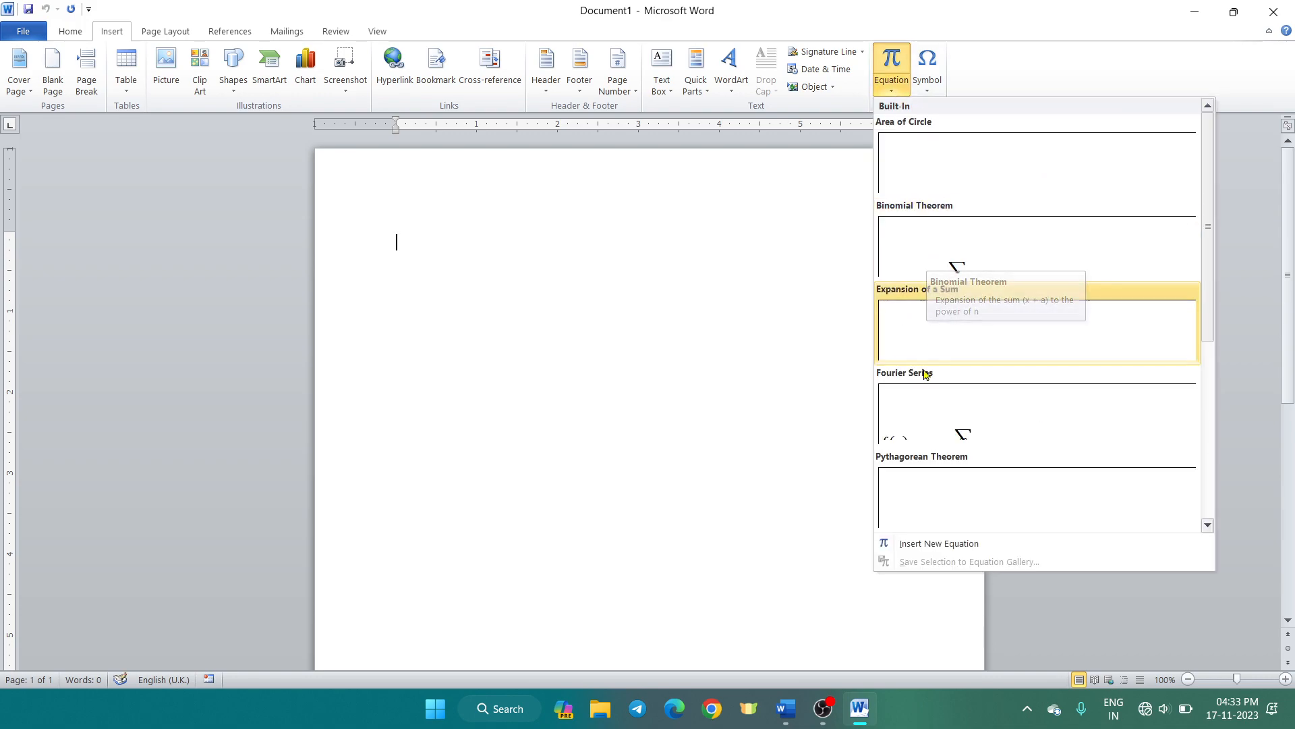
left_click(925, 401)
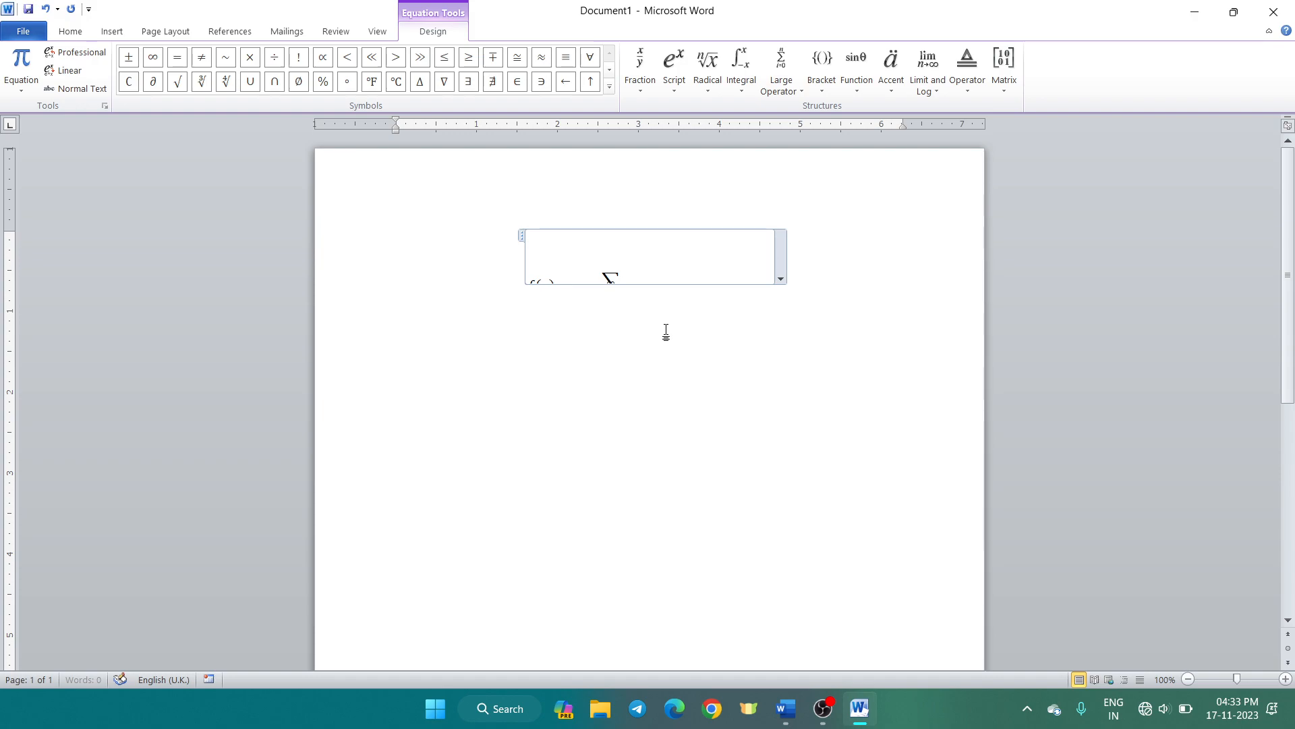
left_click(782, 281)
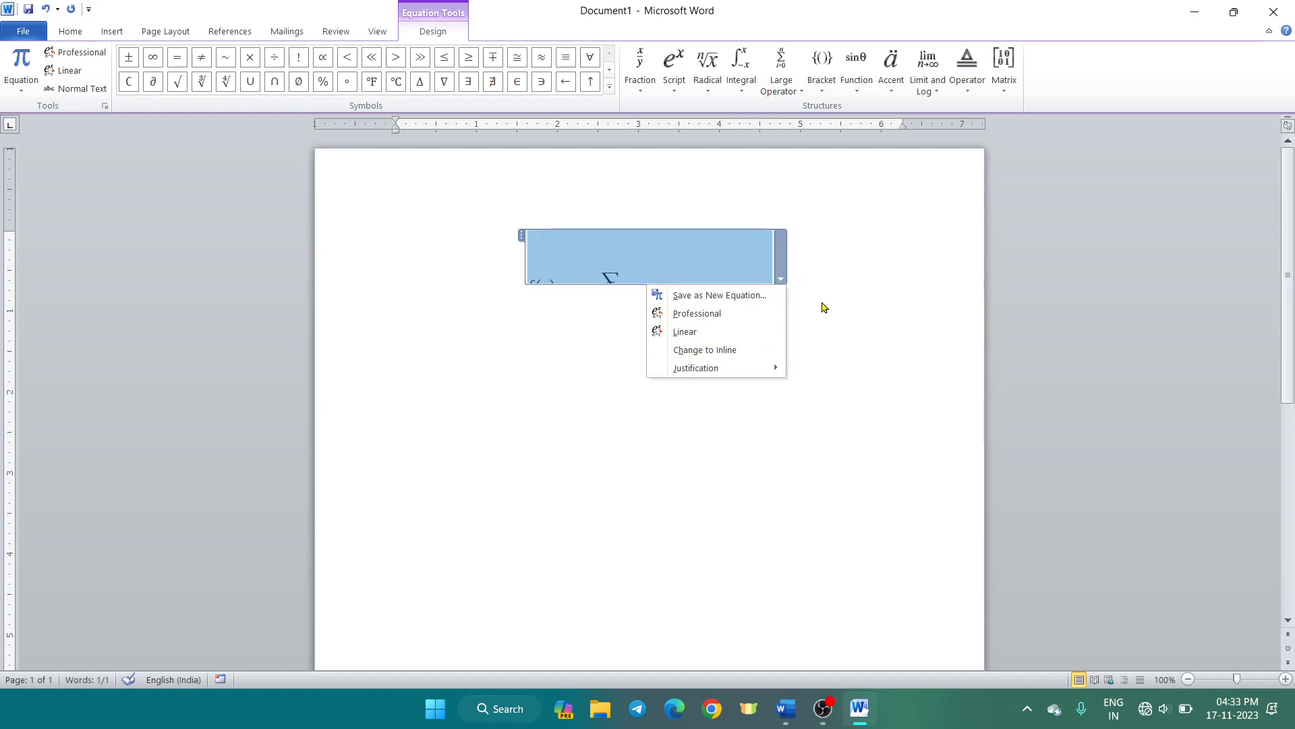
Delete the Fourier Series equation from the page.
left_click(522, 242)
left_click(521, 242)
key("Delete")
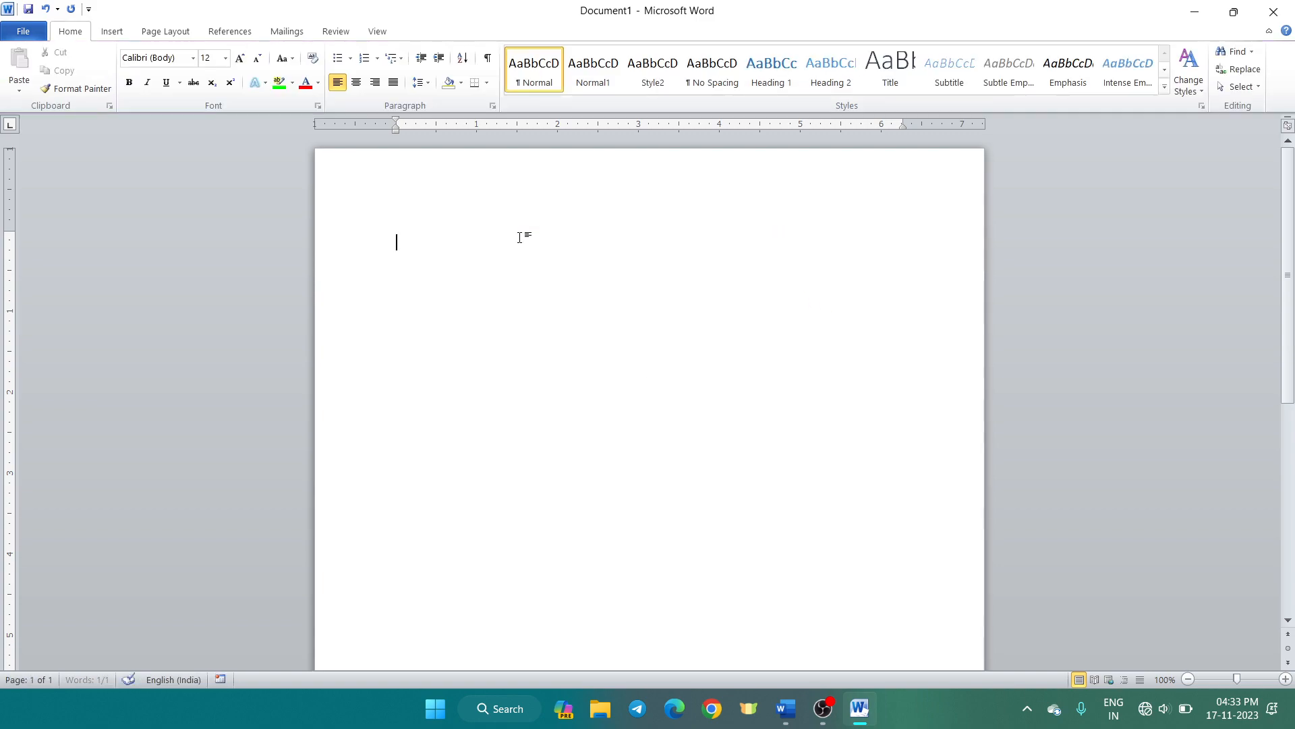
Generate sample paragraphs in the empty document with =rand().
left_click(171, 33)
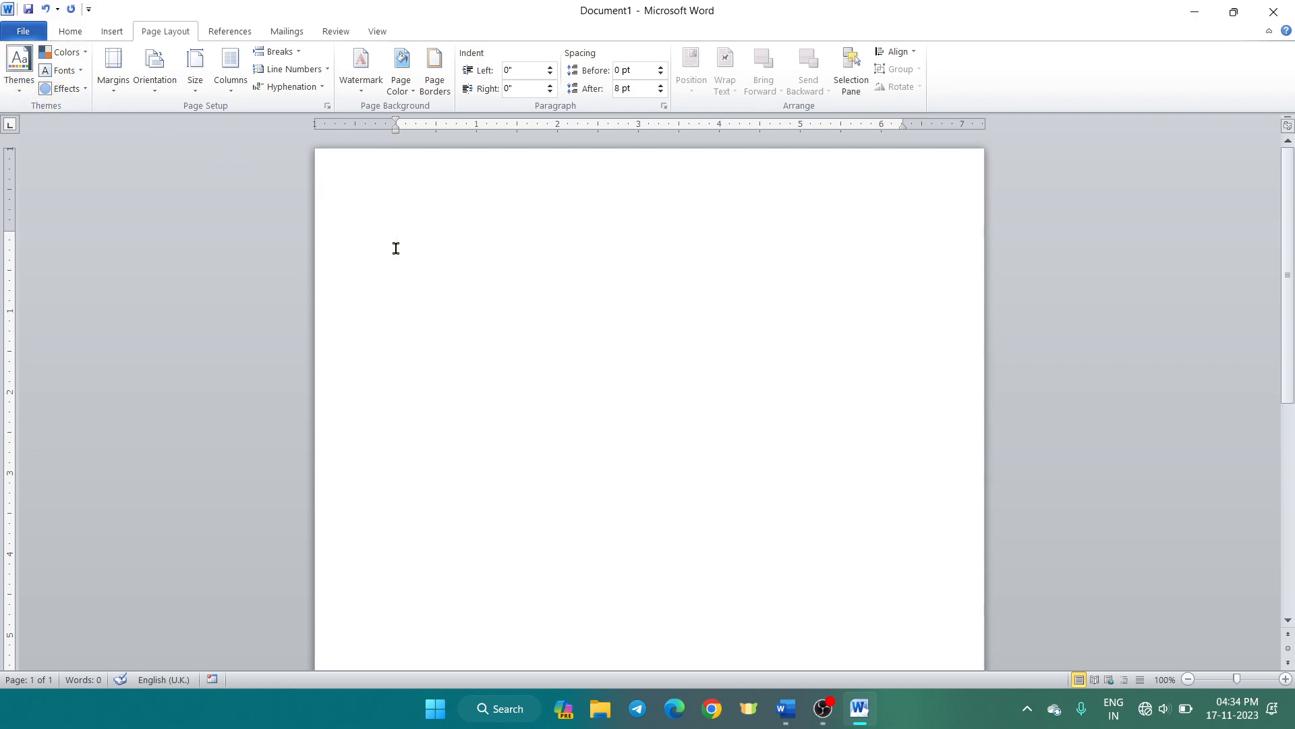
type("=rand()")
key("Return")
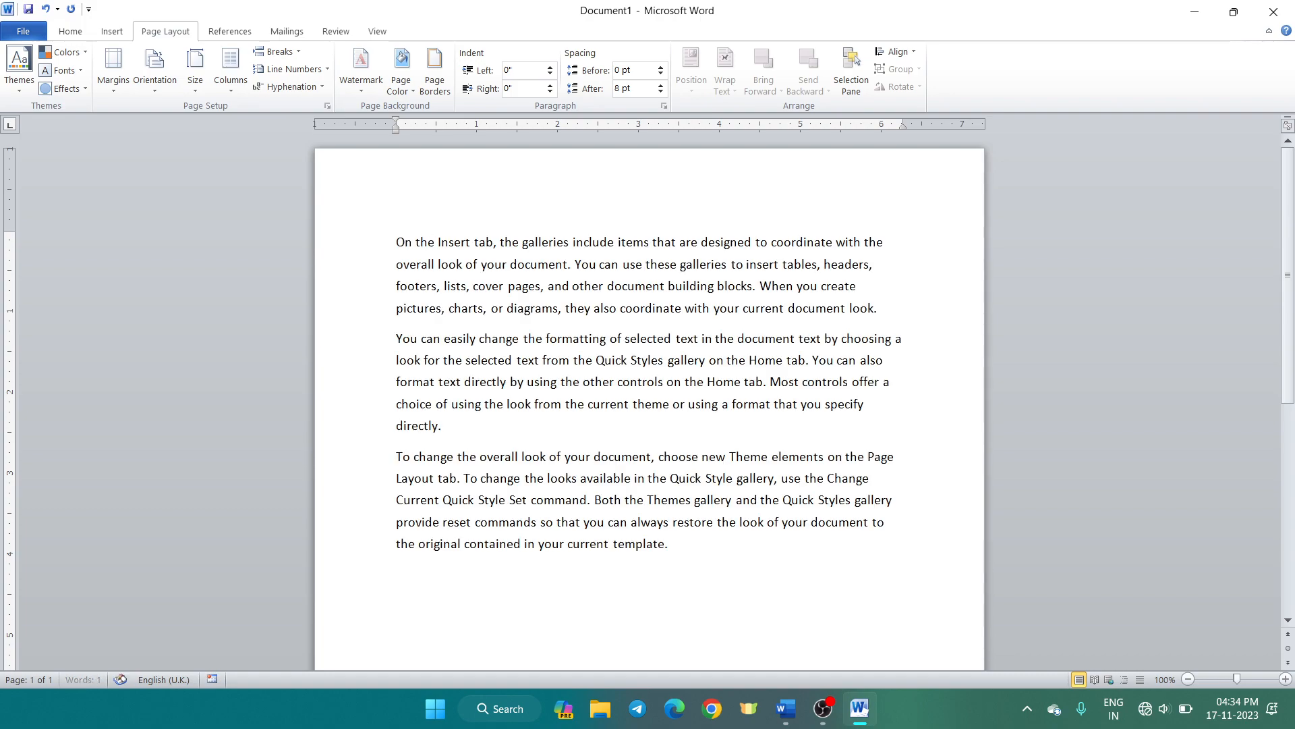
Add five blank lines between the first and second paragraphs.
left_click(388, 340)
key("Return")
key("Return")
key("Return")
key("Return")
key("Return")
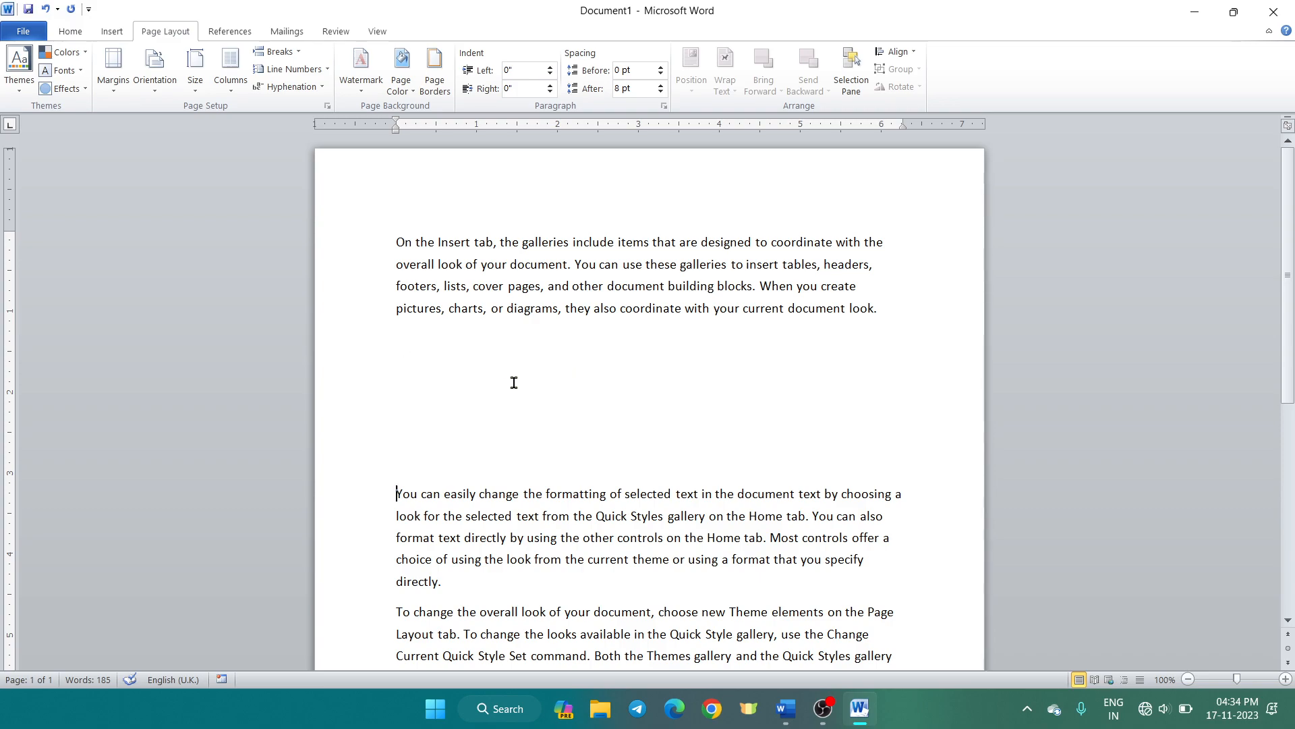
Draw a roughly square rectangle shape in the blank space between the first two paragraphs and deselect it.
scroll(514, 383, "up", 4, "ctrl")
scroll(511, 381, "down", 1)
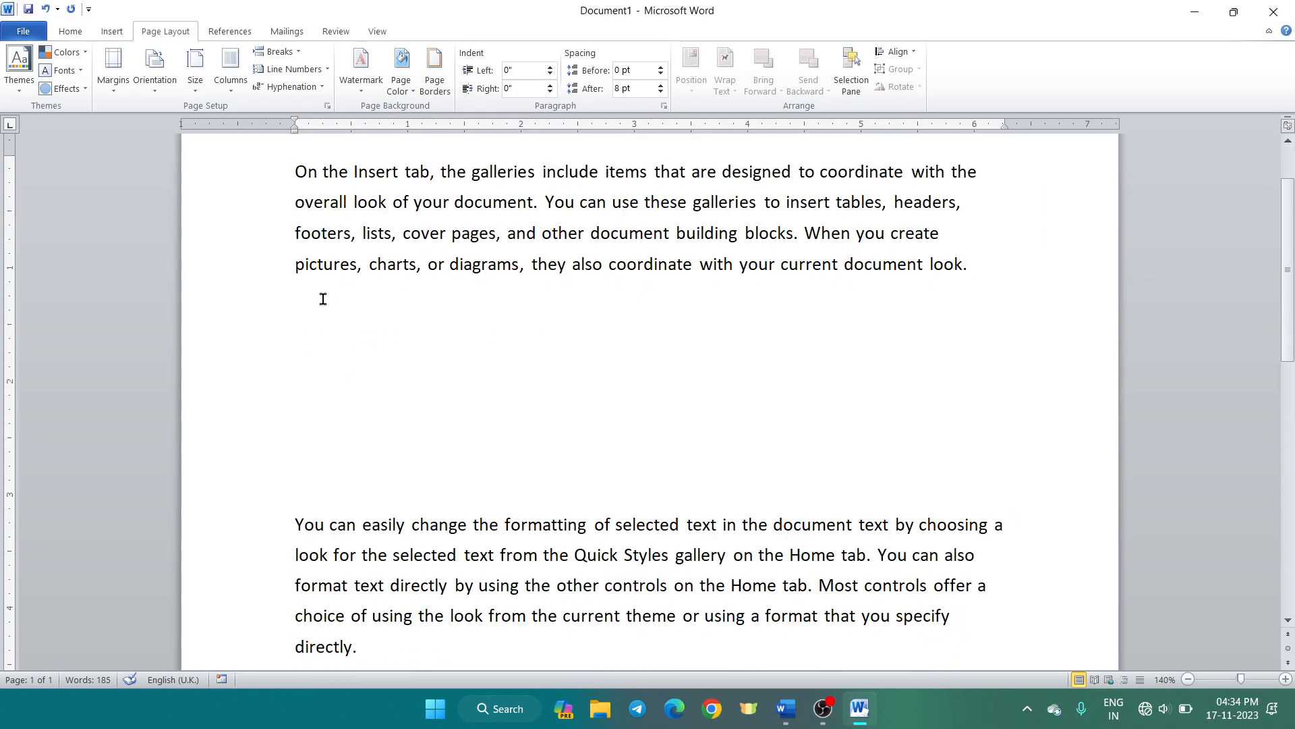
left_click(110, 31)
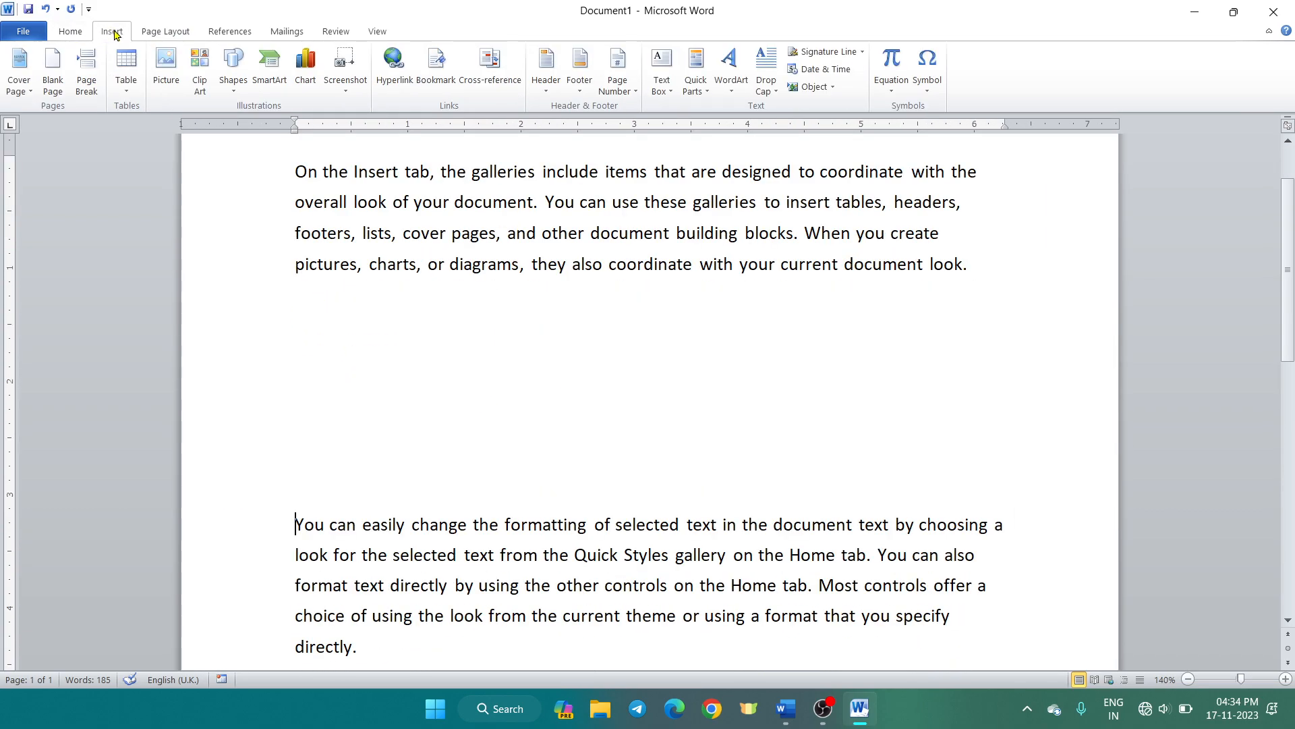
left_click(234, 85)
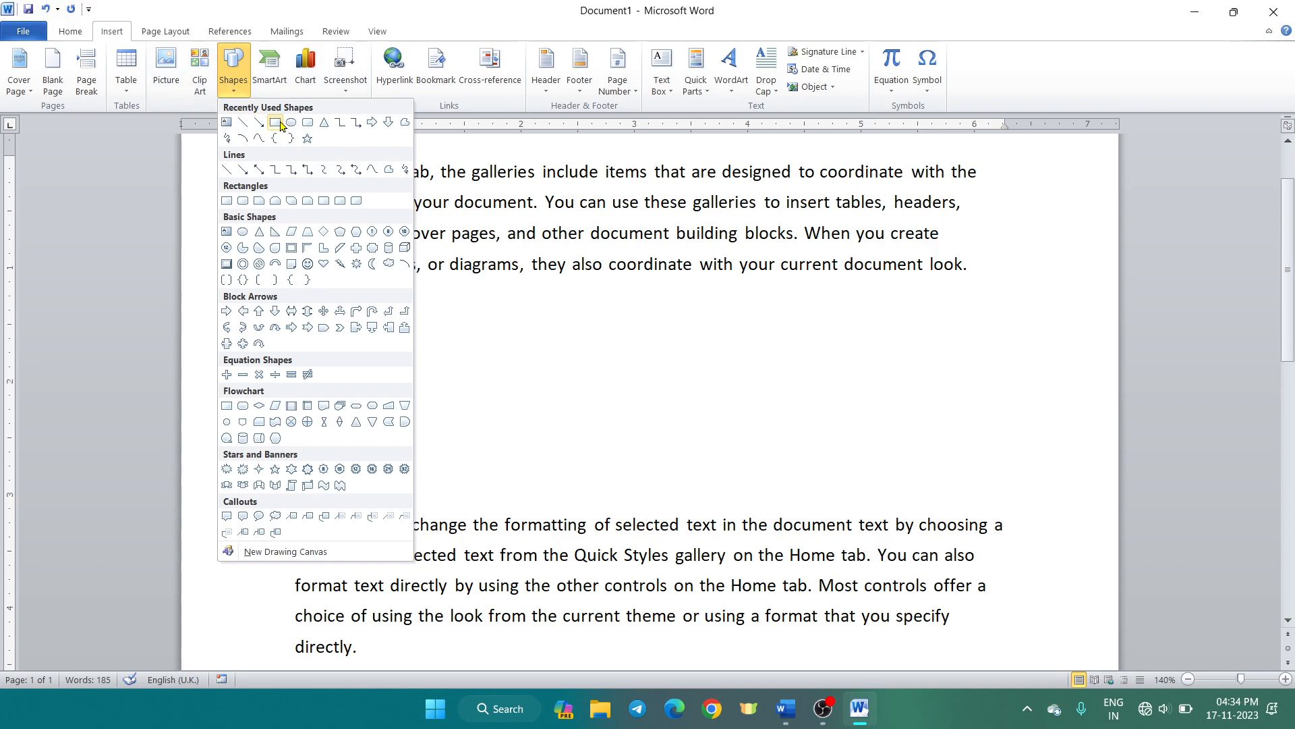
left_click(274, 122)
left_click_drag(310, 320, 458, 467)
left_click(248, 303)
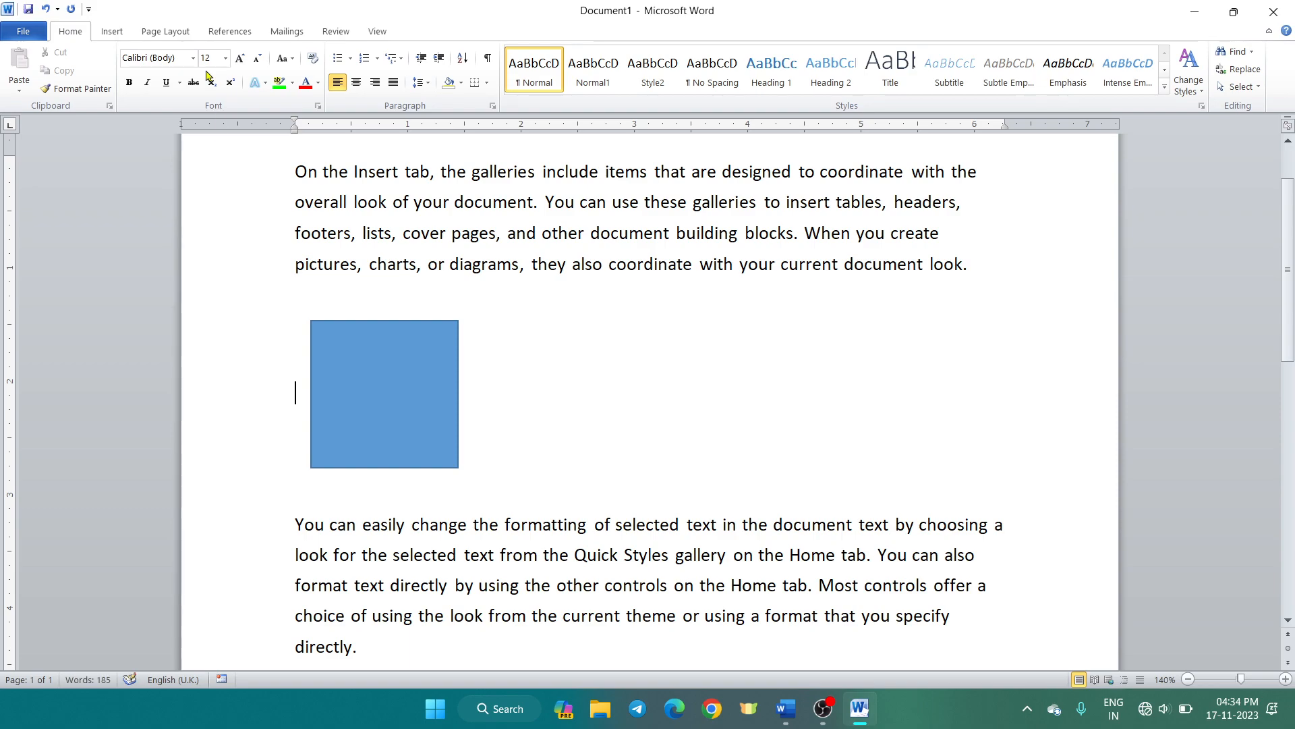
Draw a cube shape about 1.98 inches wide and 1.1 inches high beside the square, and nudge it slightly up and left.
left_click(117, 33)
left_click(234, 71)
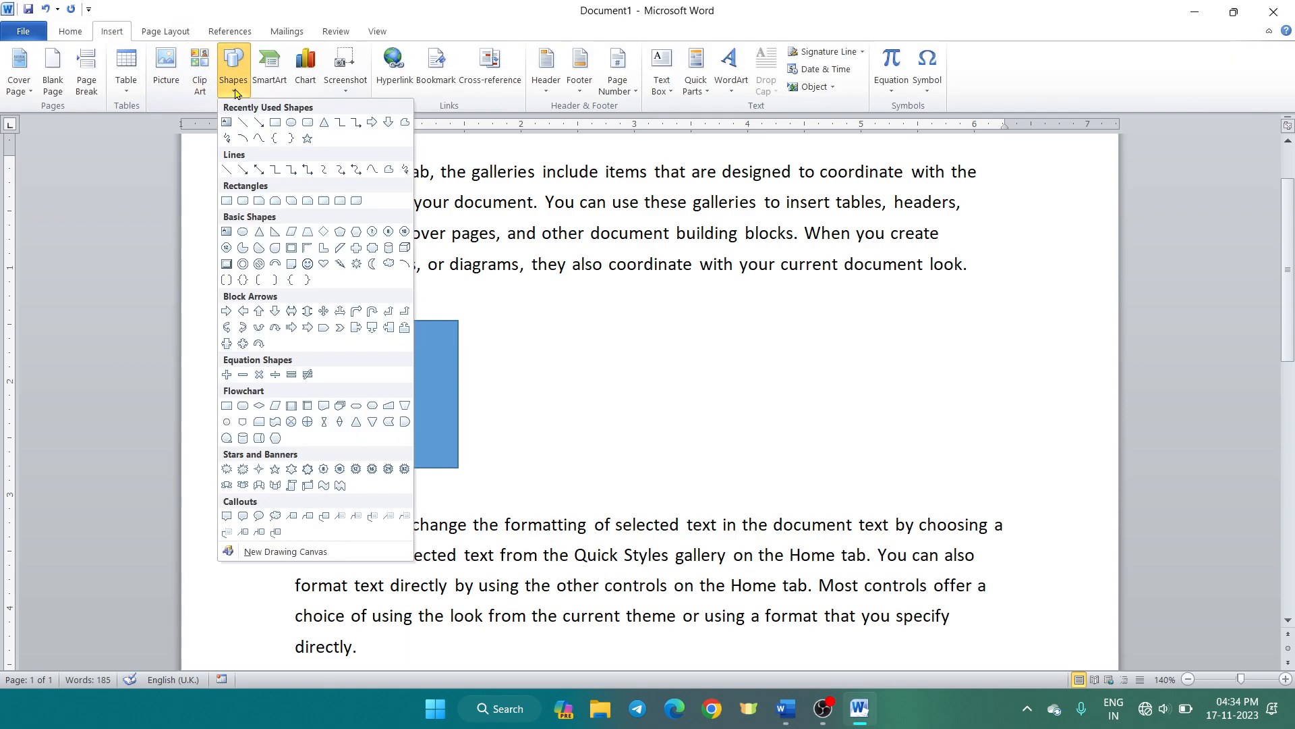
left_click(405, 248)
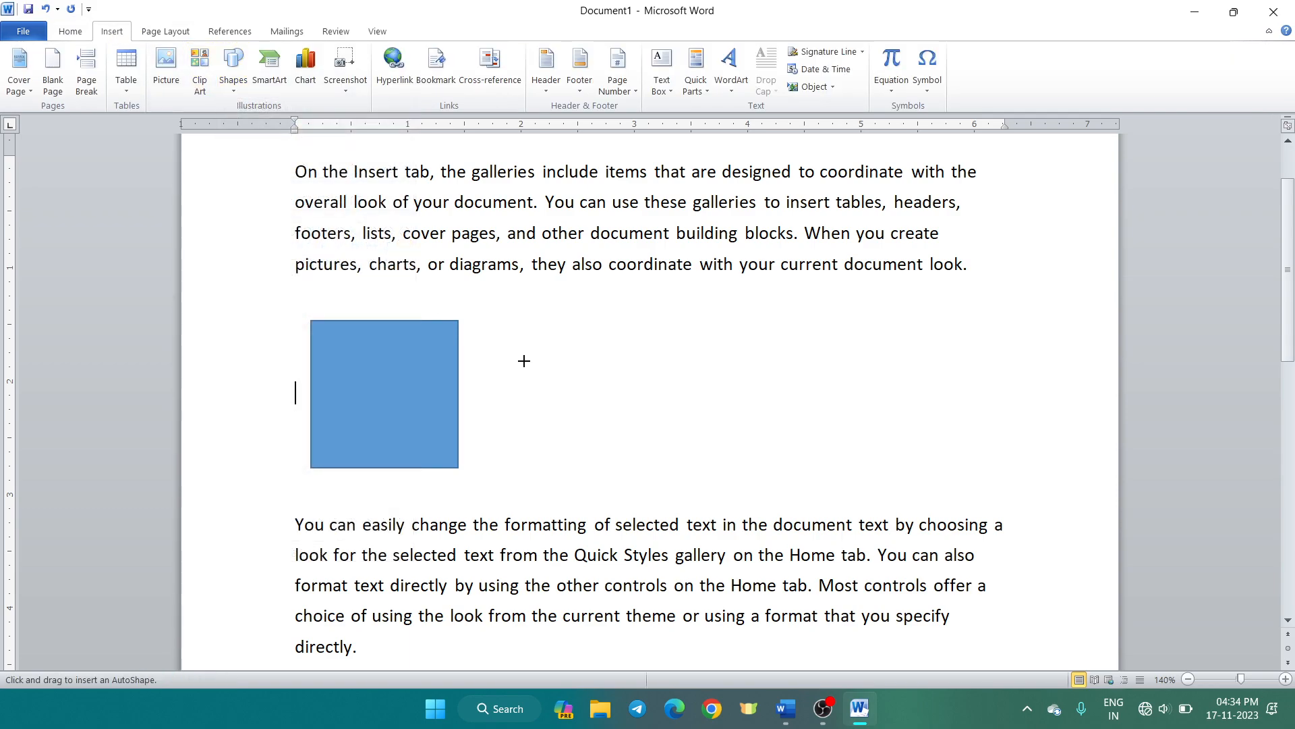
mouse_move(542, 345)
left_mouse_down()
mouse_move(795, 454)
mouse_move(777, 466)
left_mouse_up()
left_click_drag(661, 437, 648, 423)
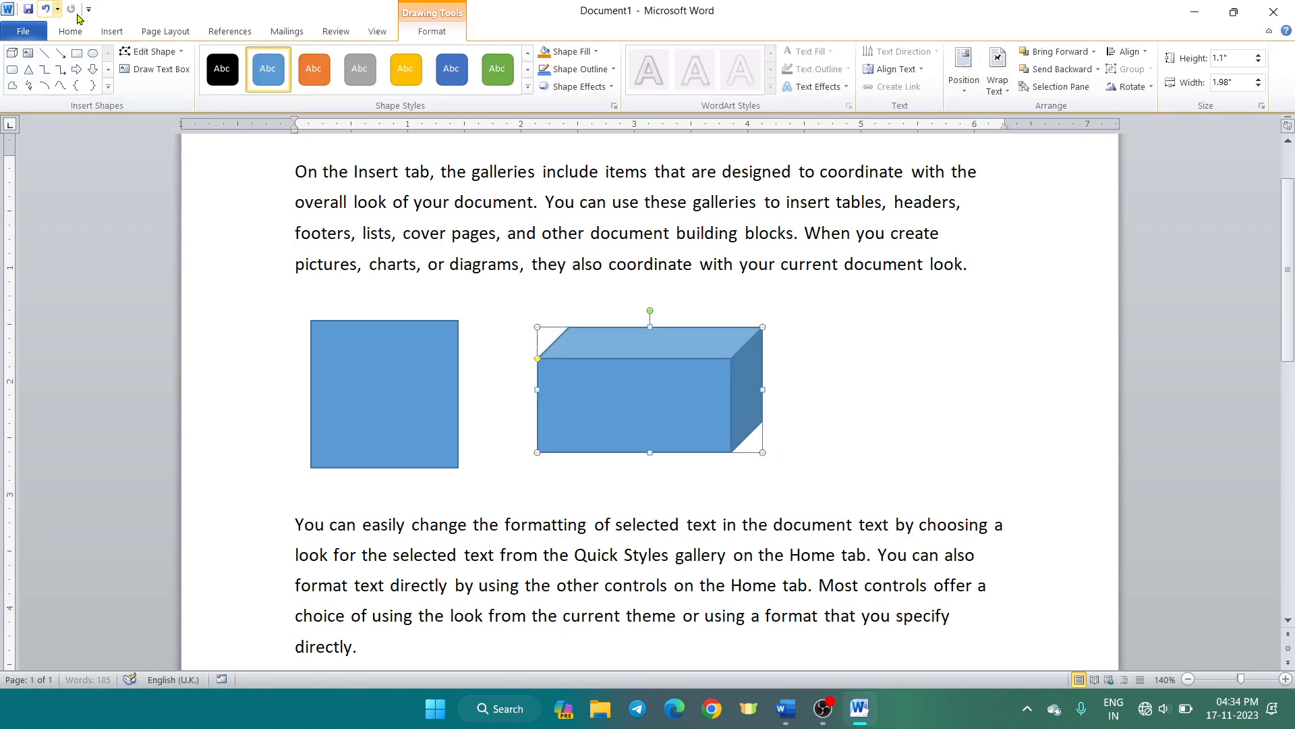
Draw a smiley face shape about 1.4 inches wide and 1.44 inches high on the far side of the cube.
left_click(112, 31)
left_click(233, 68)
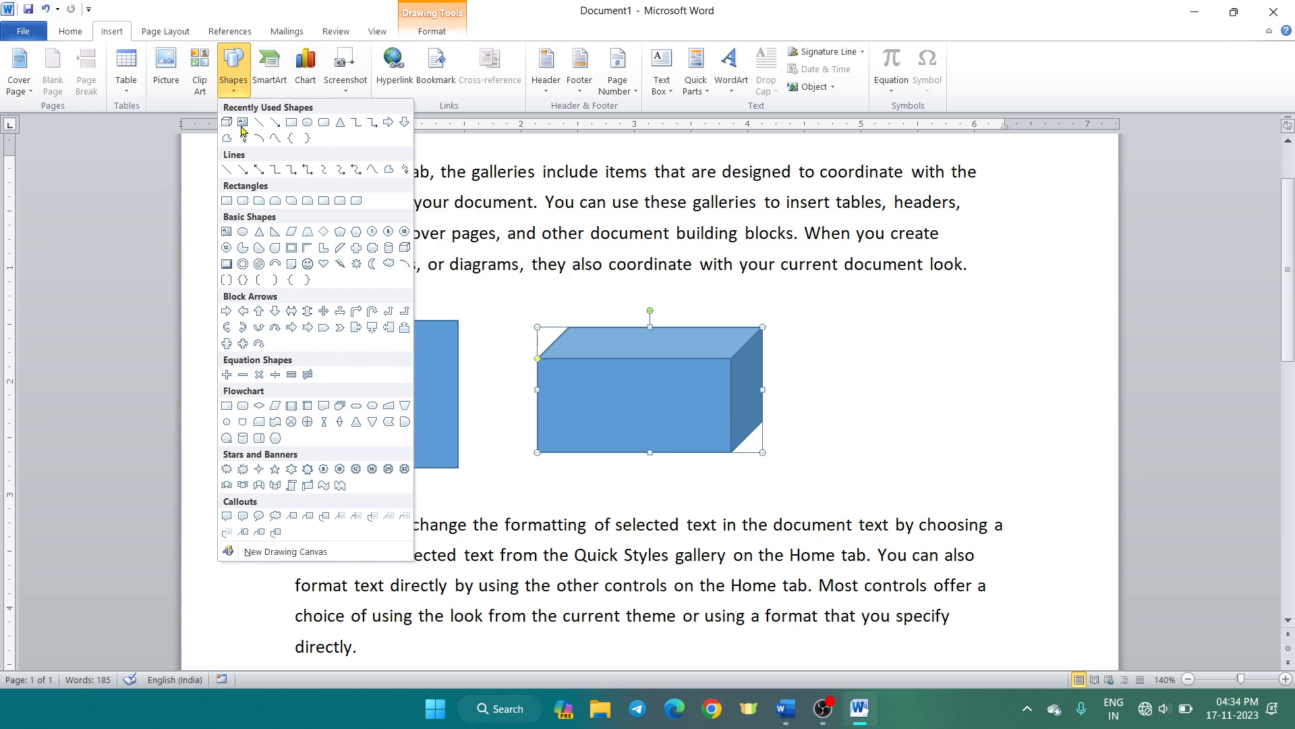
left_click(310, 267)
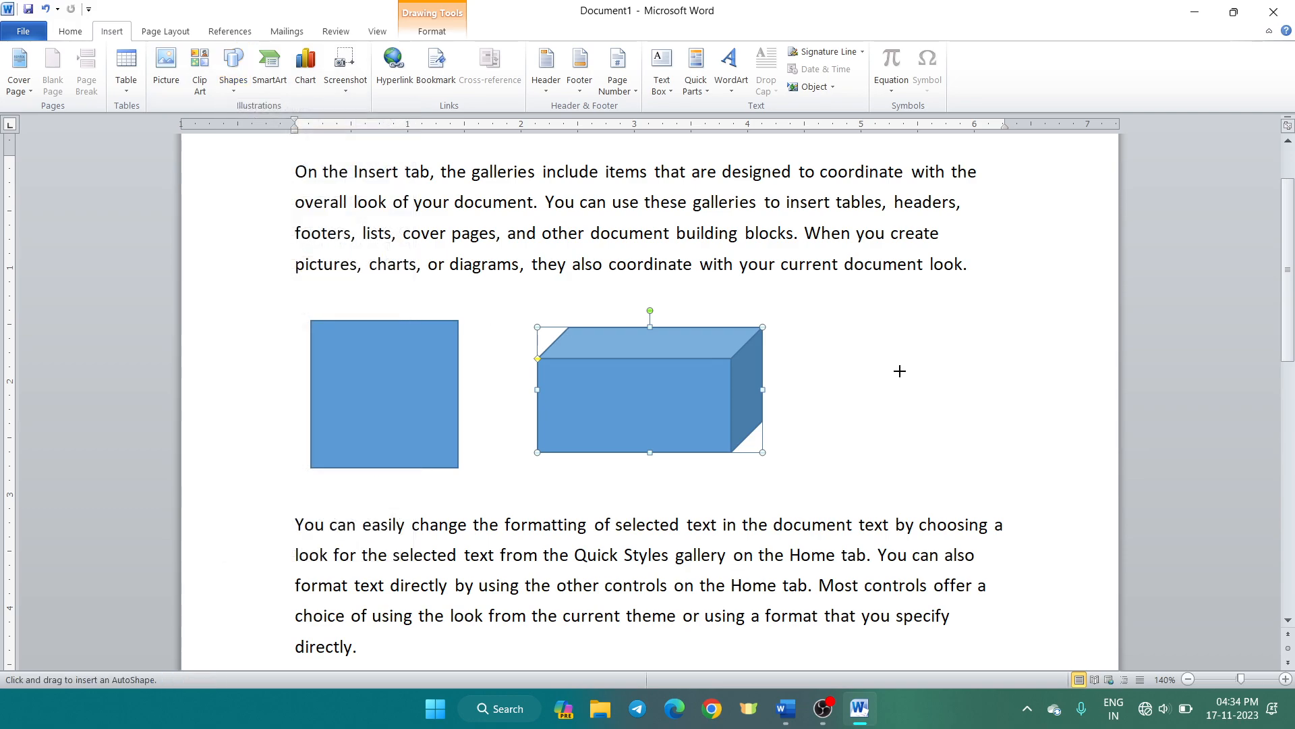
mouse_move(888, 353)
left_mouse_down()
mouse_move(1051, 519)
mouse_move(964, 472)
mouse_move(954, 443)
left_mouse_up()
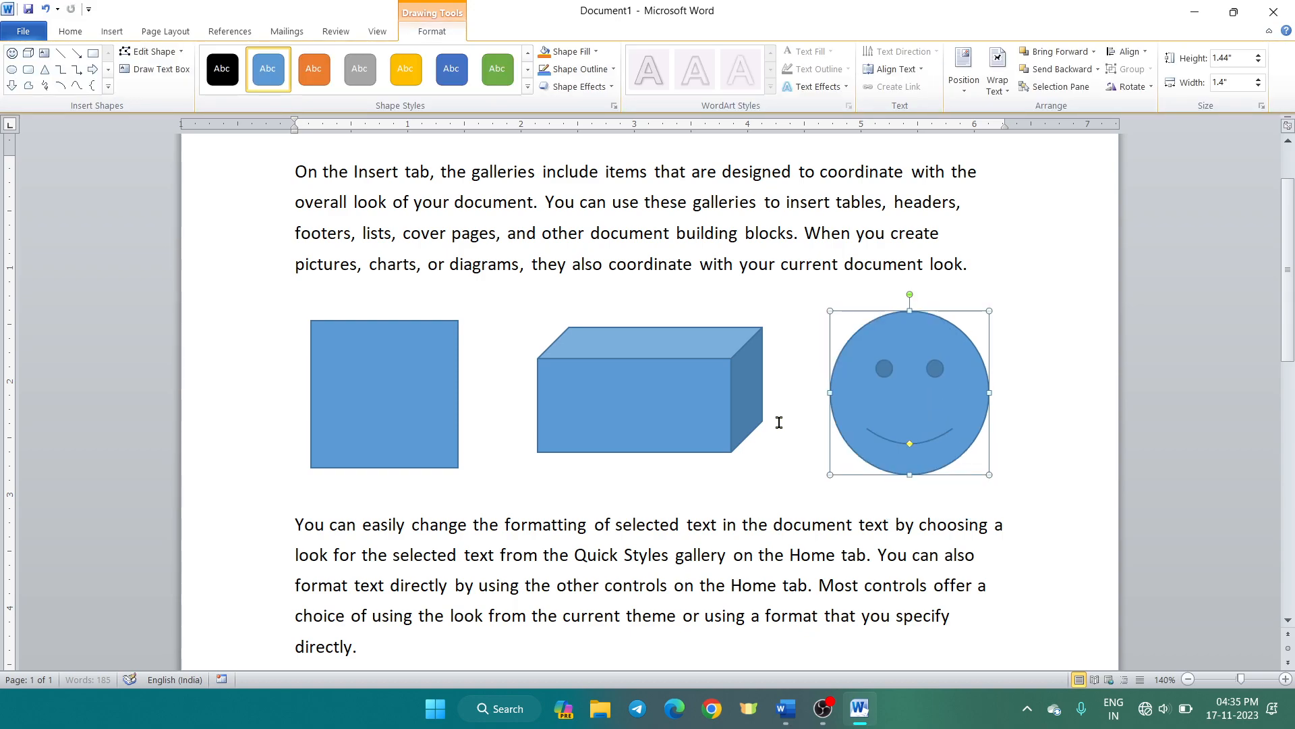
Deselect the smiley face, apply the built-in Equity theme to the document, and reopen the themes gallery.
scroll(580, 395, "up", 2)
scroll(566, 351, "down", 1)
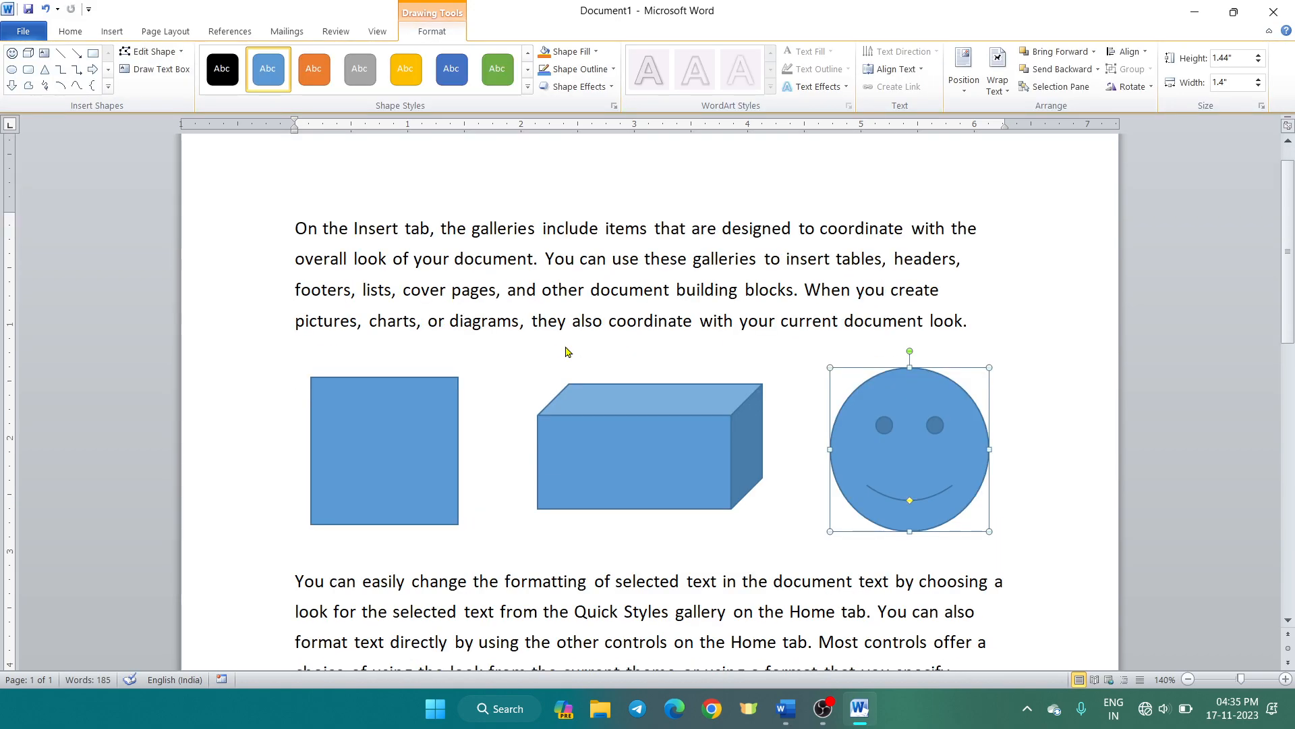
scroll(565, 352, "down", 4, "ctrl")
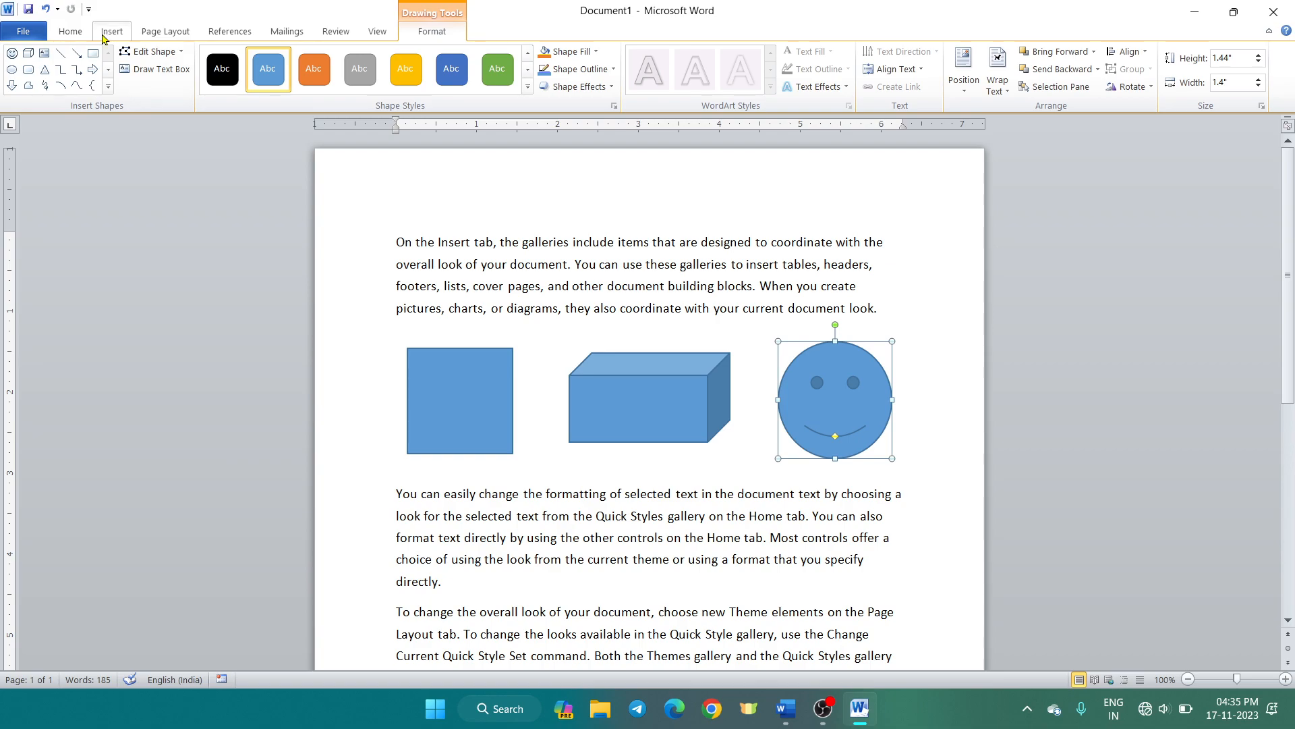
left_click(146, 35)
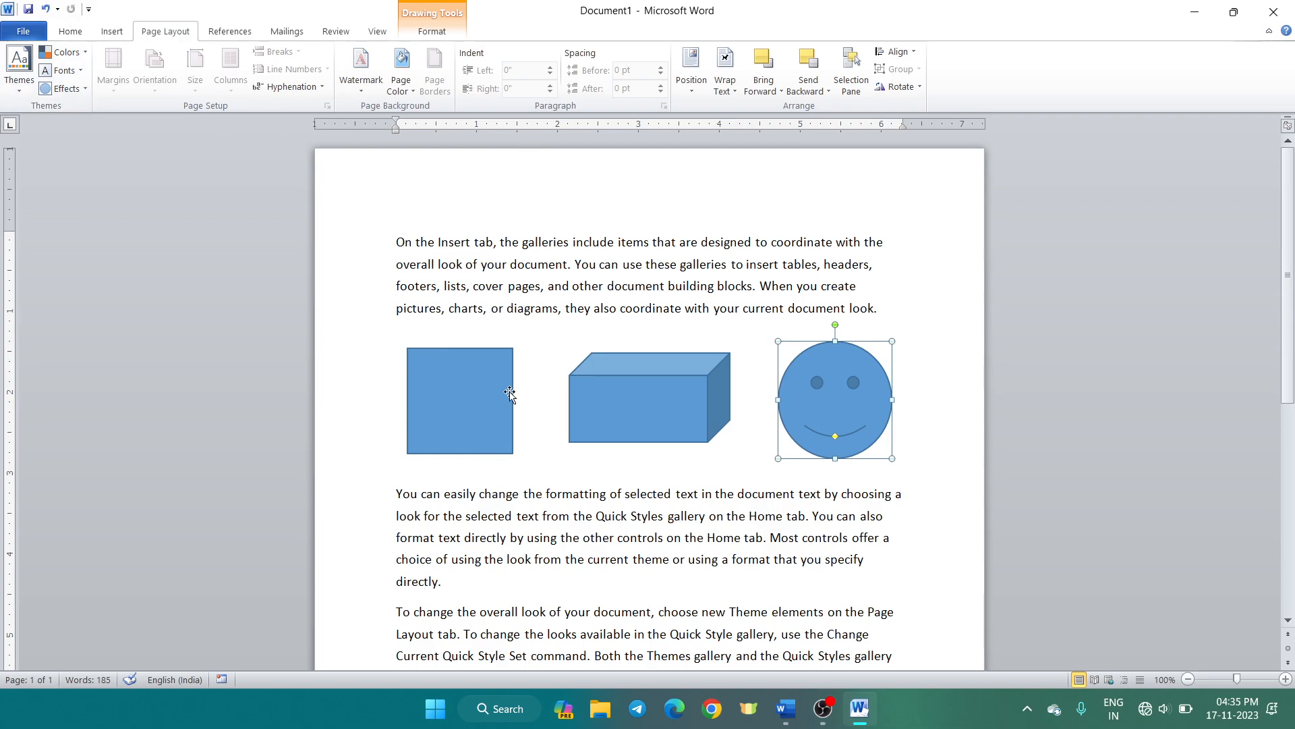
left_click(412, 282)
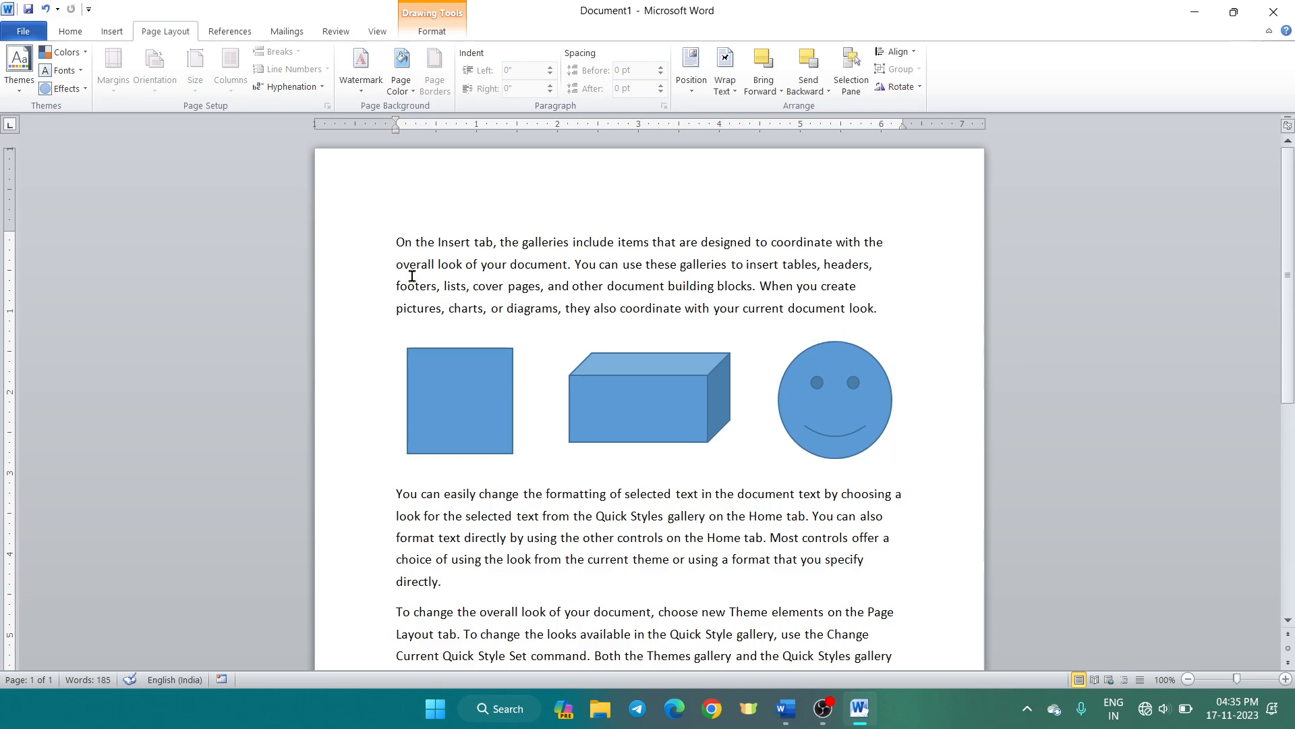
left_click(398, 242)
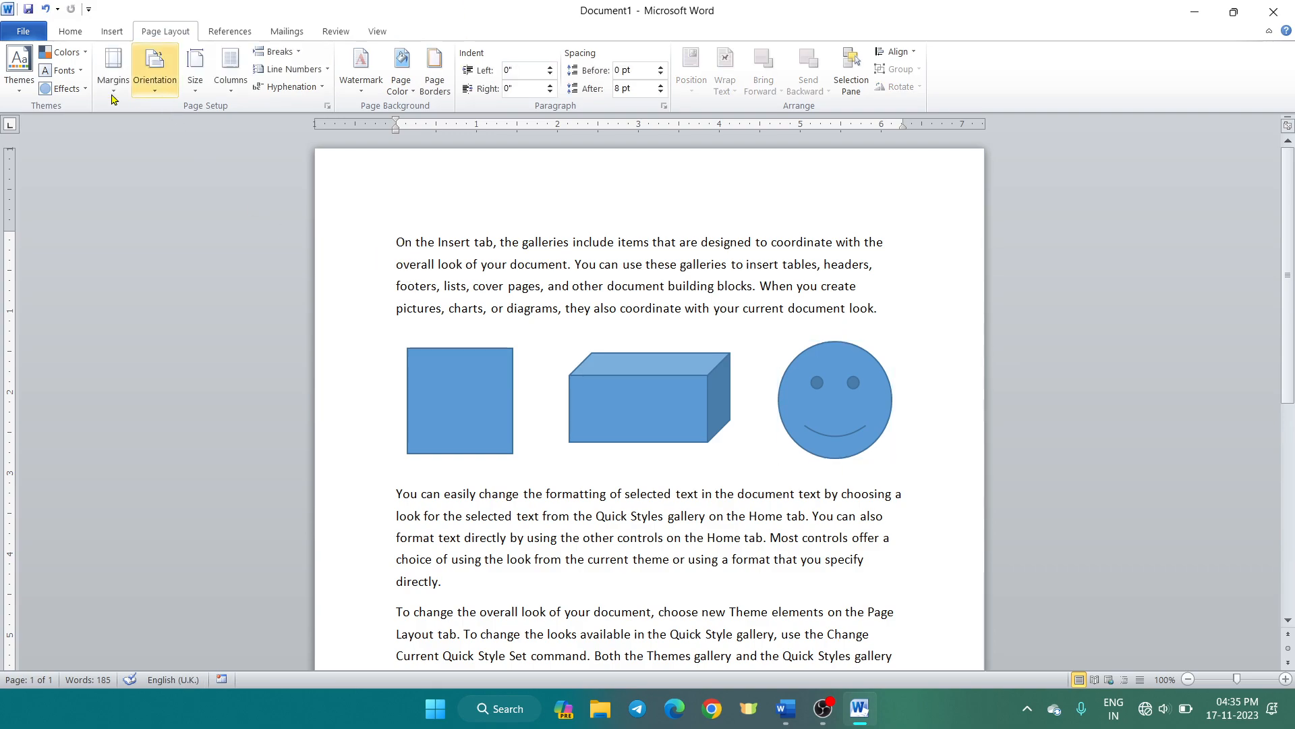
left_click(20, 74)
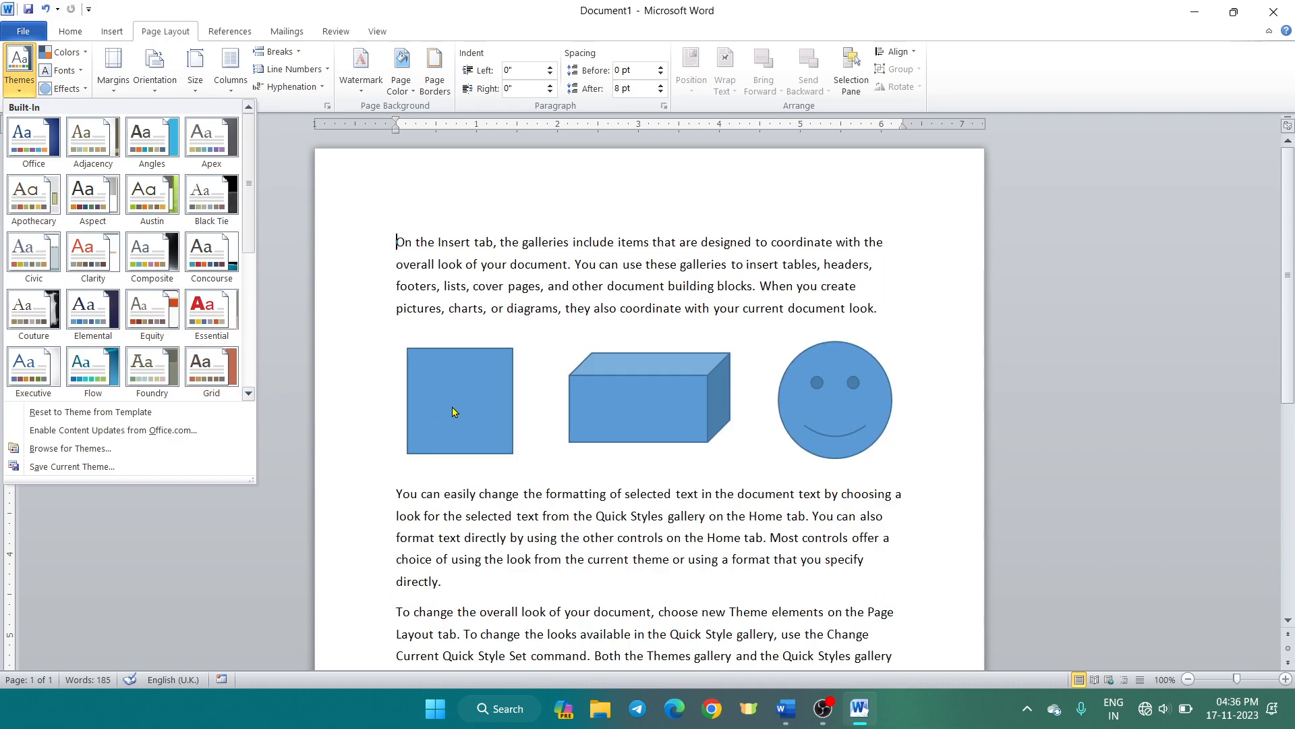
left_click(166, 312)
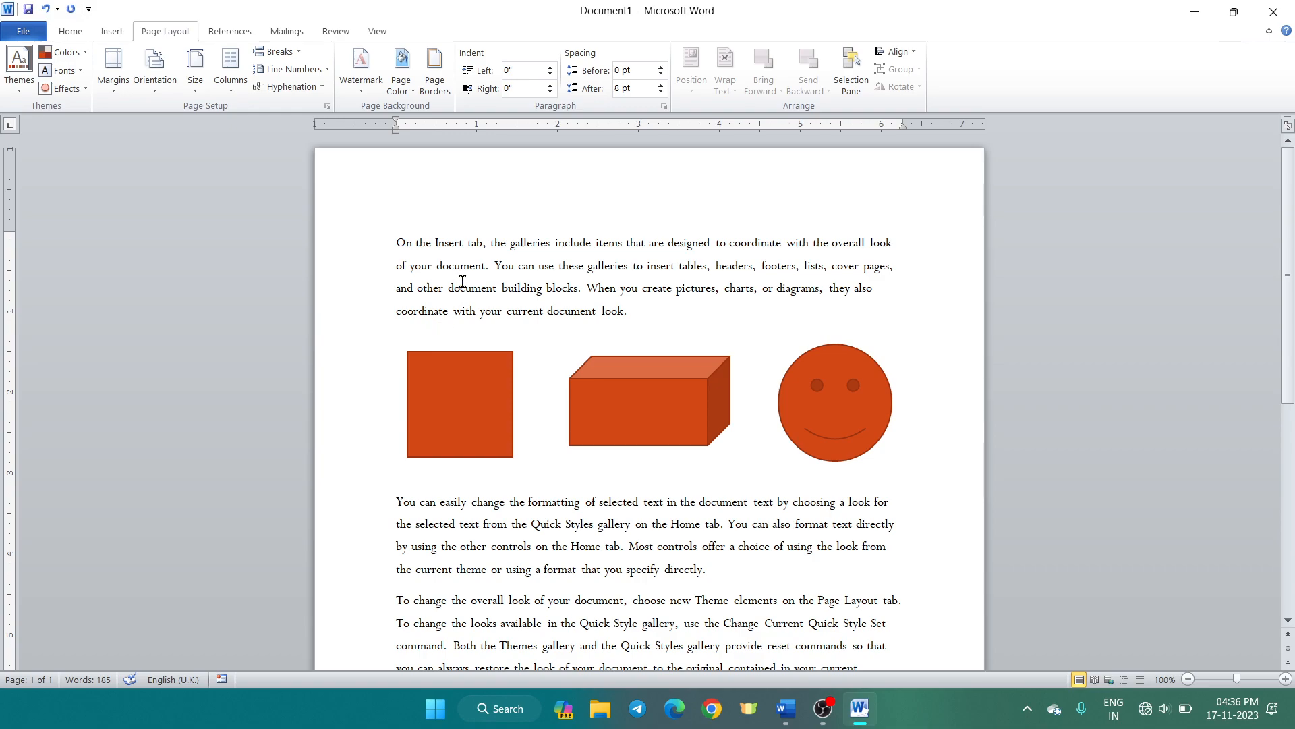
left_click(24, 87)
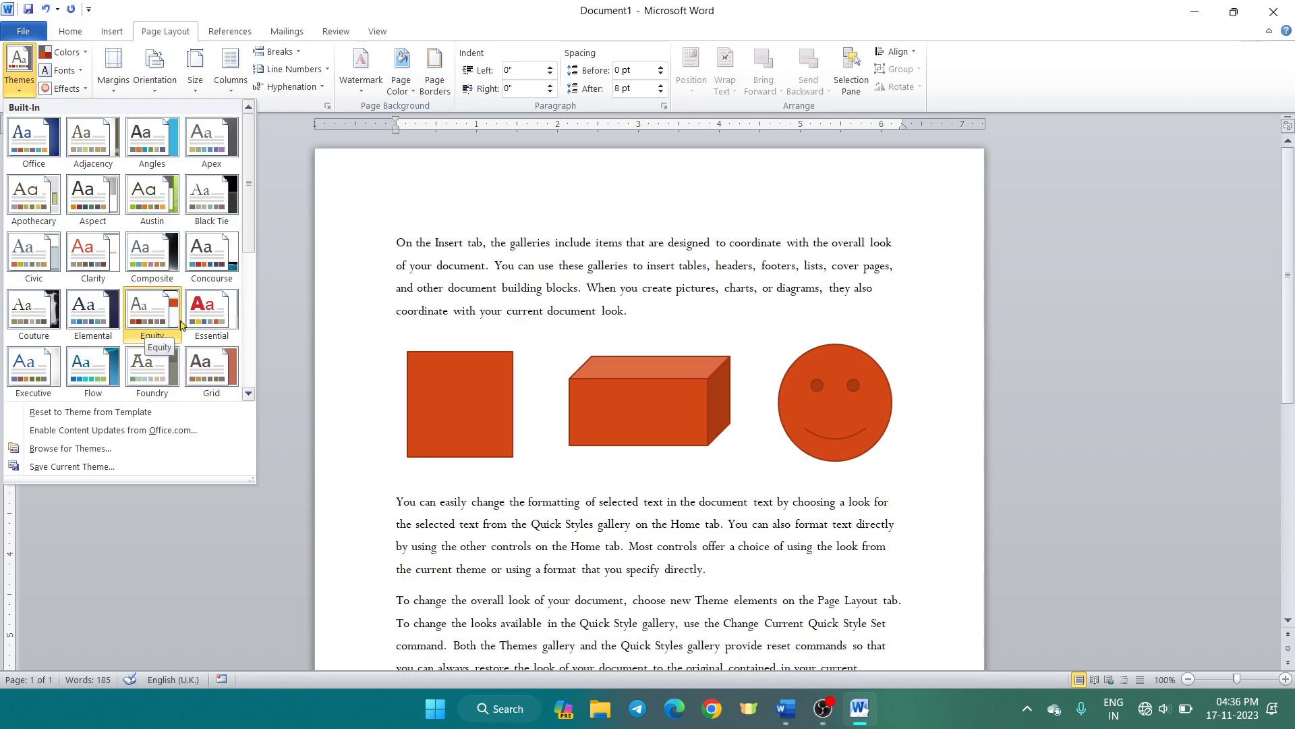
Replace the document's entire content, including the shapes, with sample paragraphs generated by =rand(27).
left_click(396, 232)
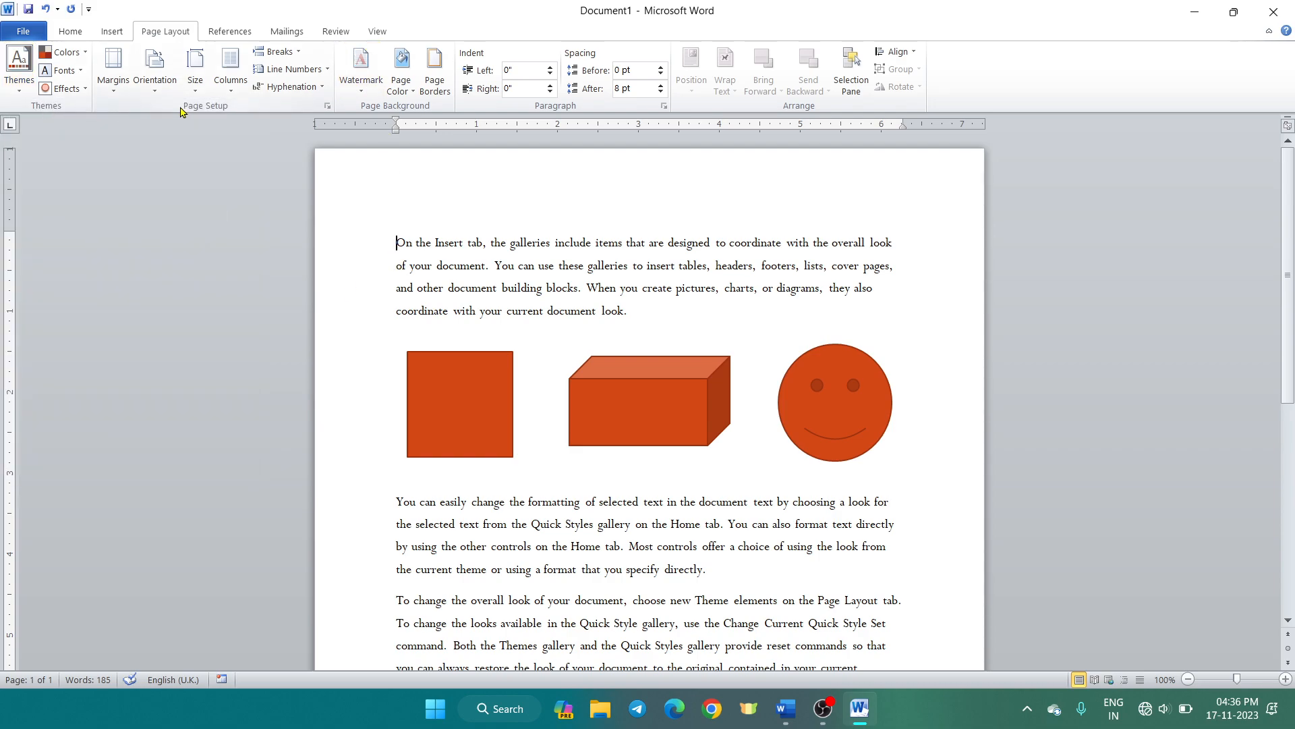
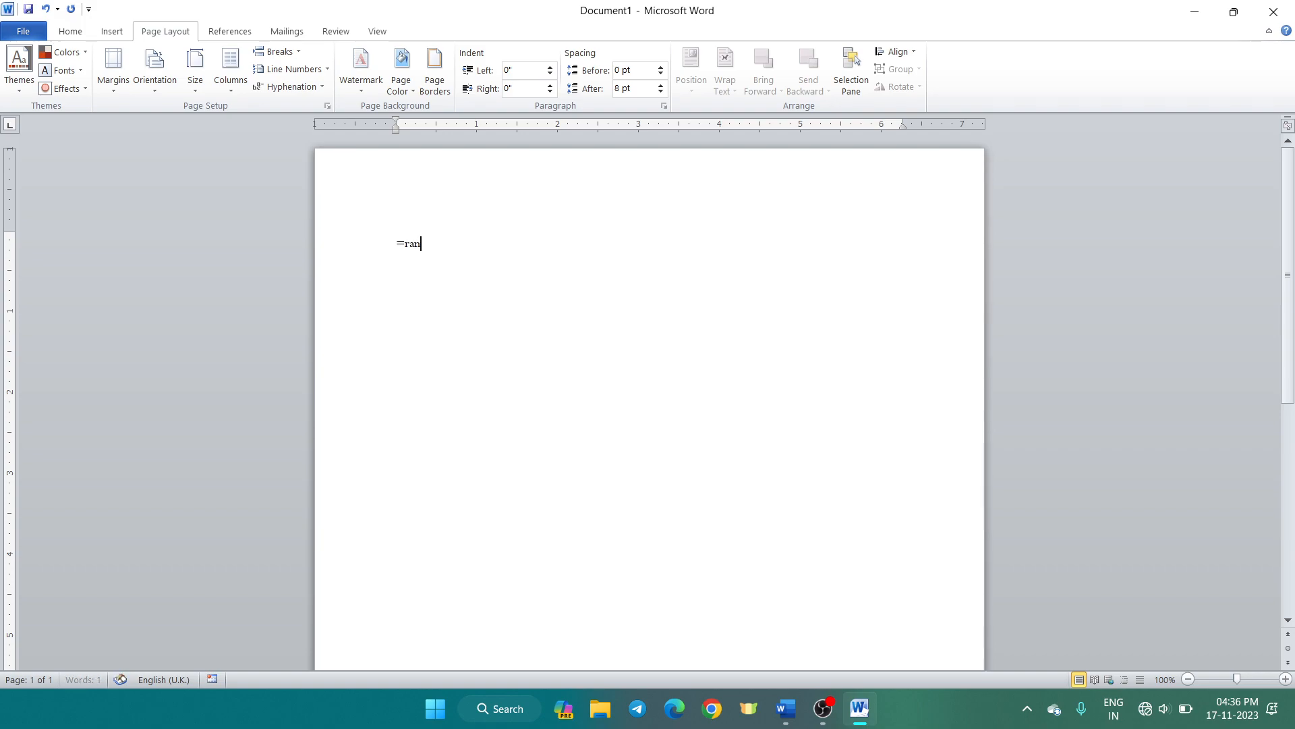
type("(27)")
key("Return")
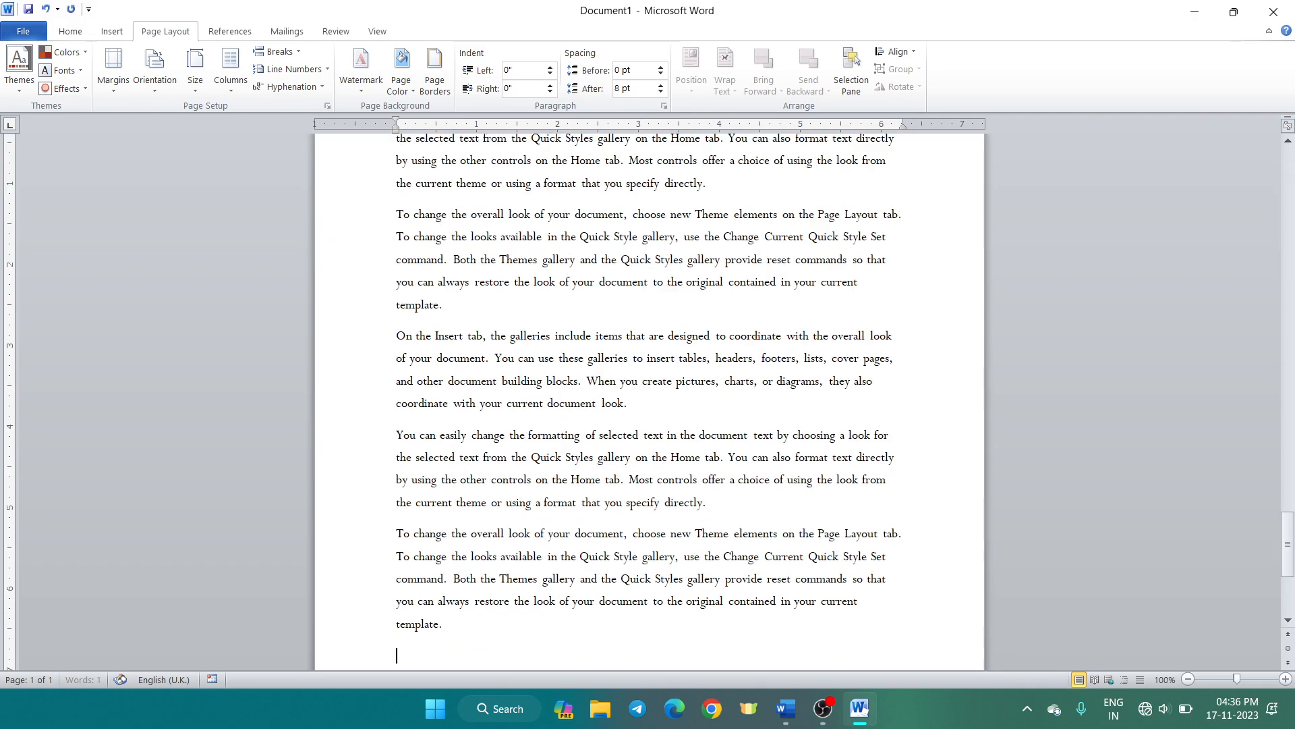
Apply the built-in Office theme to the document.
scroll(367, 268, "up", 10)
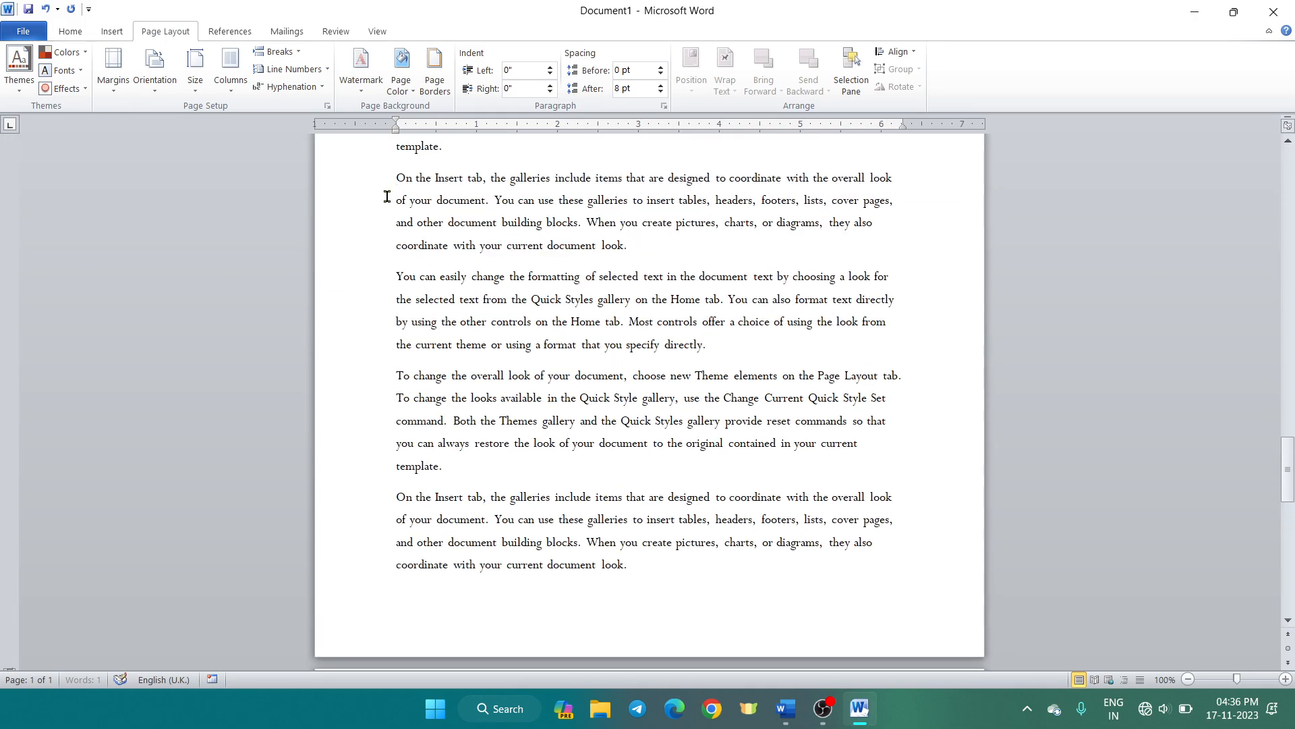
scroll(373, 200, "up", 15)
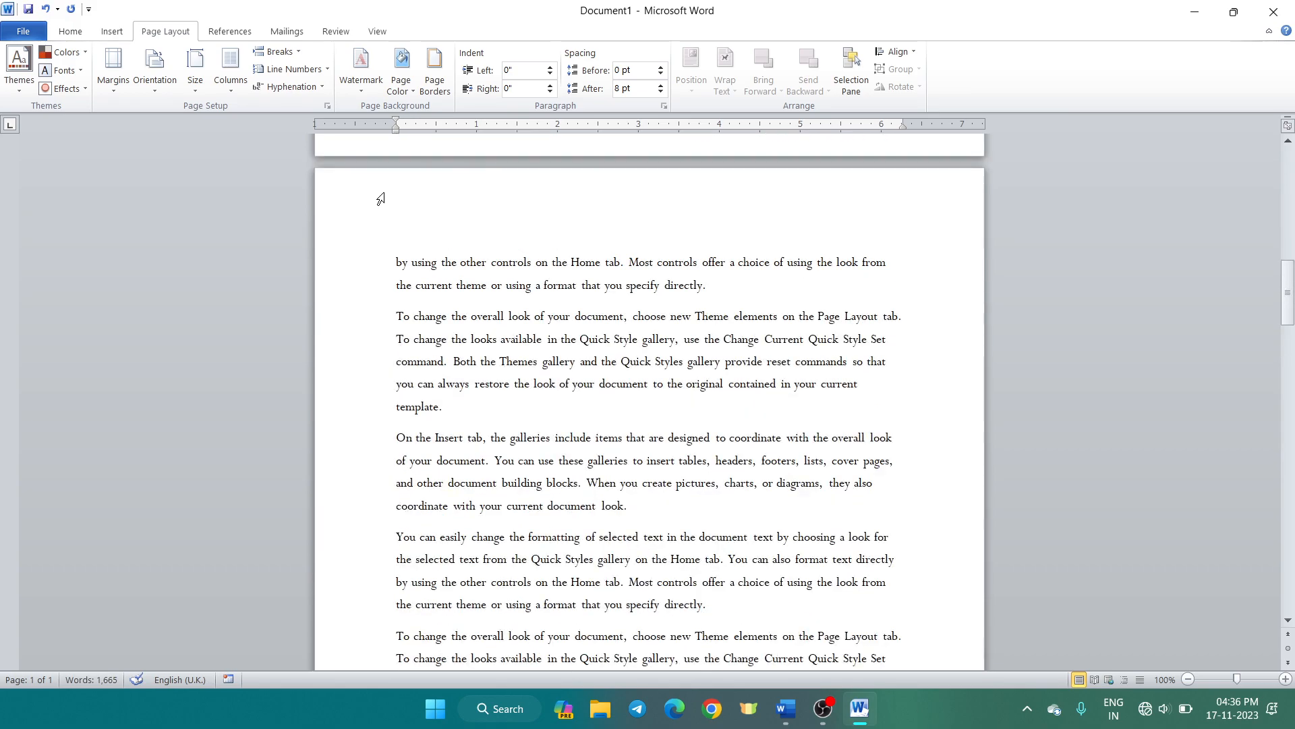
scroll(381, 199, "up", 8)
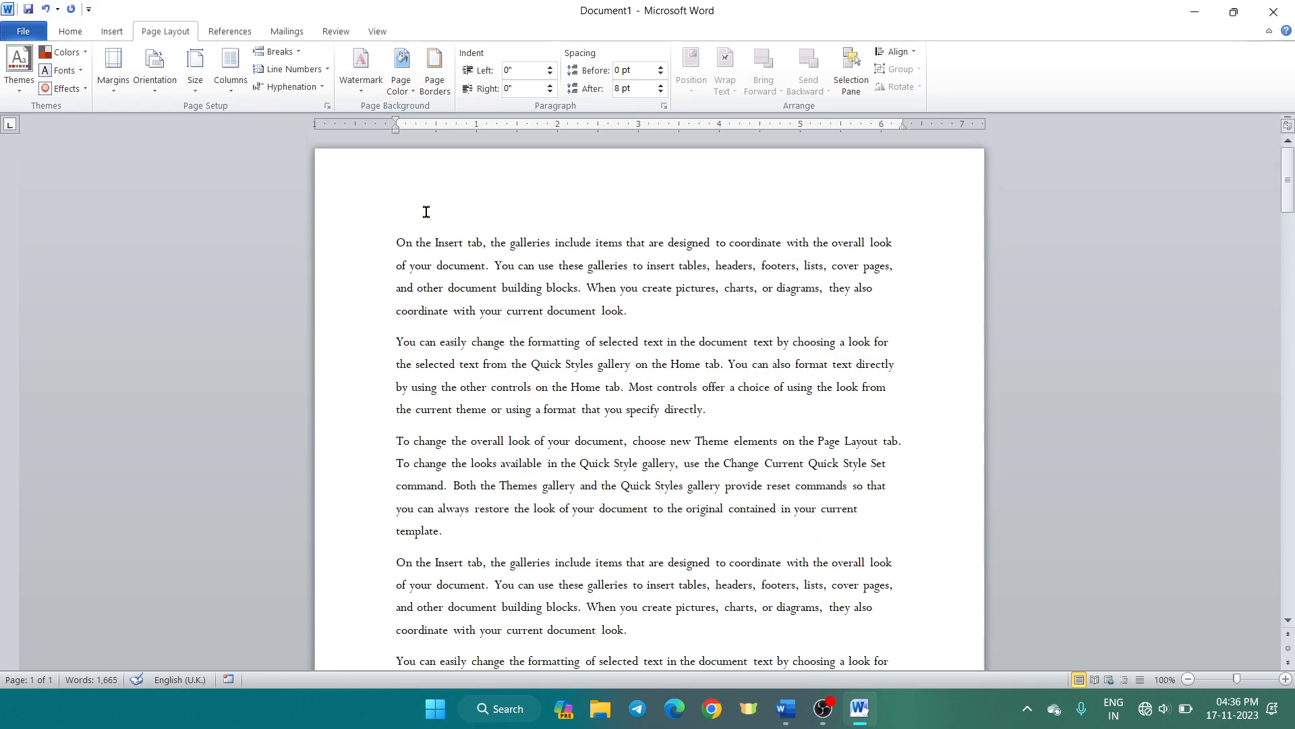
left_click(20, 71)
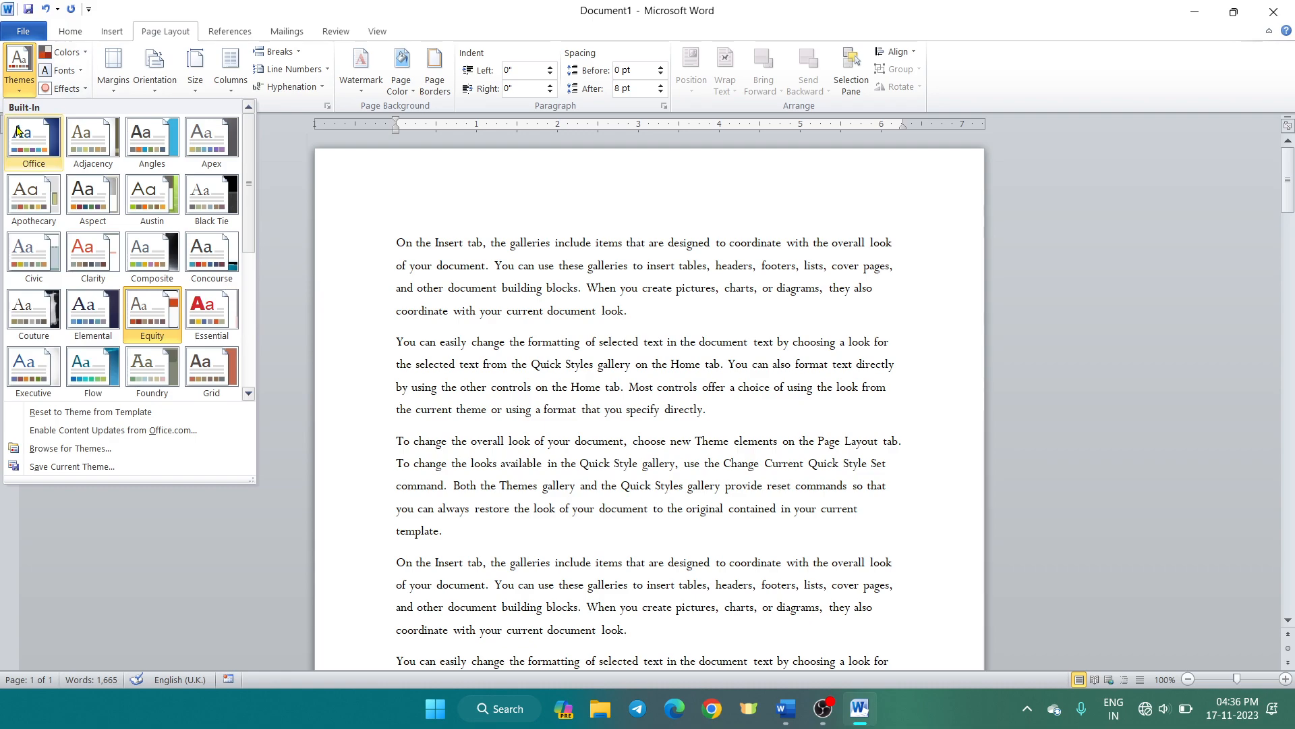
left_click(17, 130)
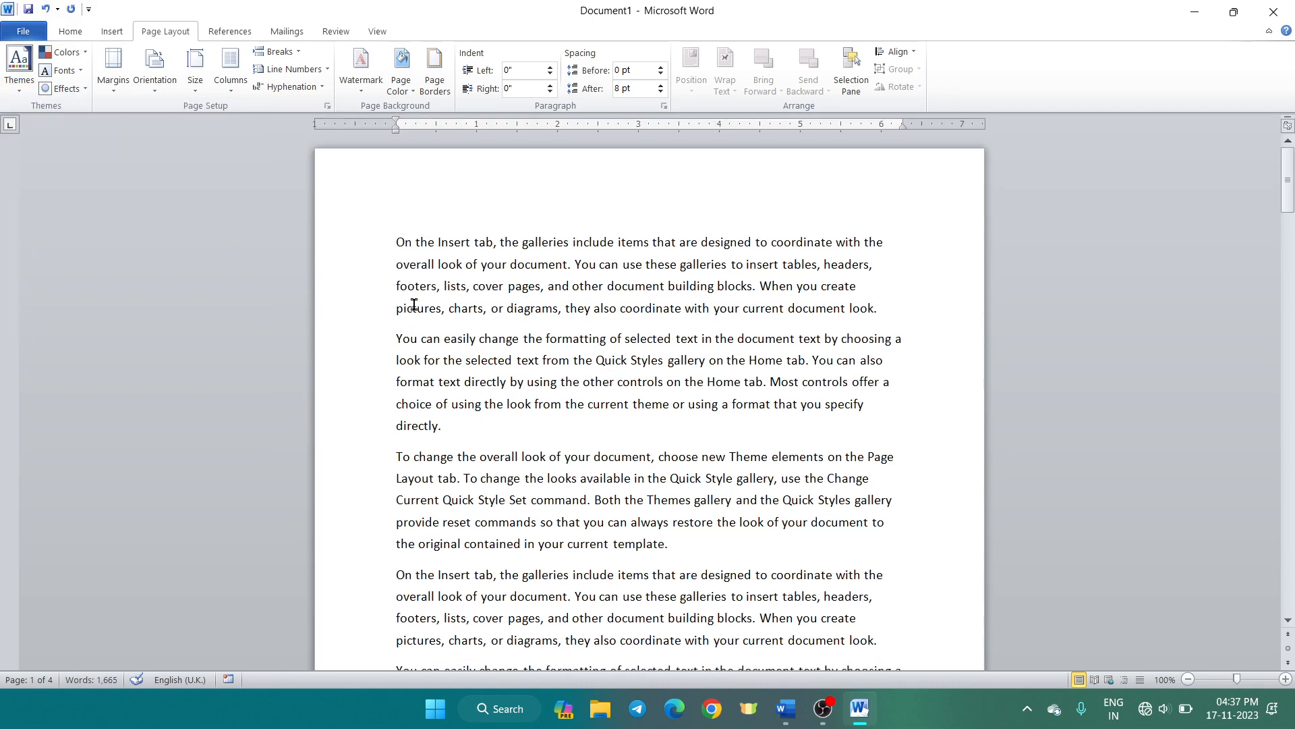
Set the page margins to the Narrow preset, check the pages, and switch the margins to Moderate.
scroll(415, 304, "up", 4, "ctrl")
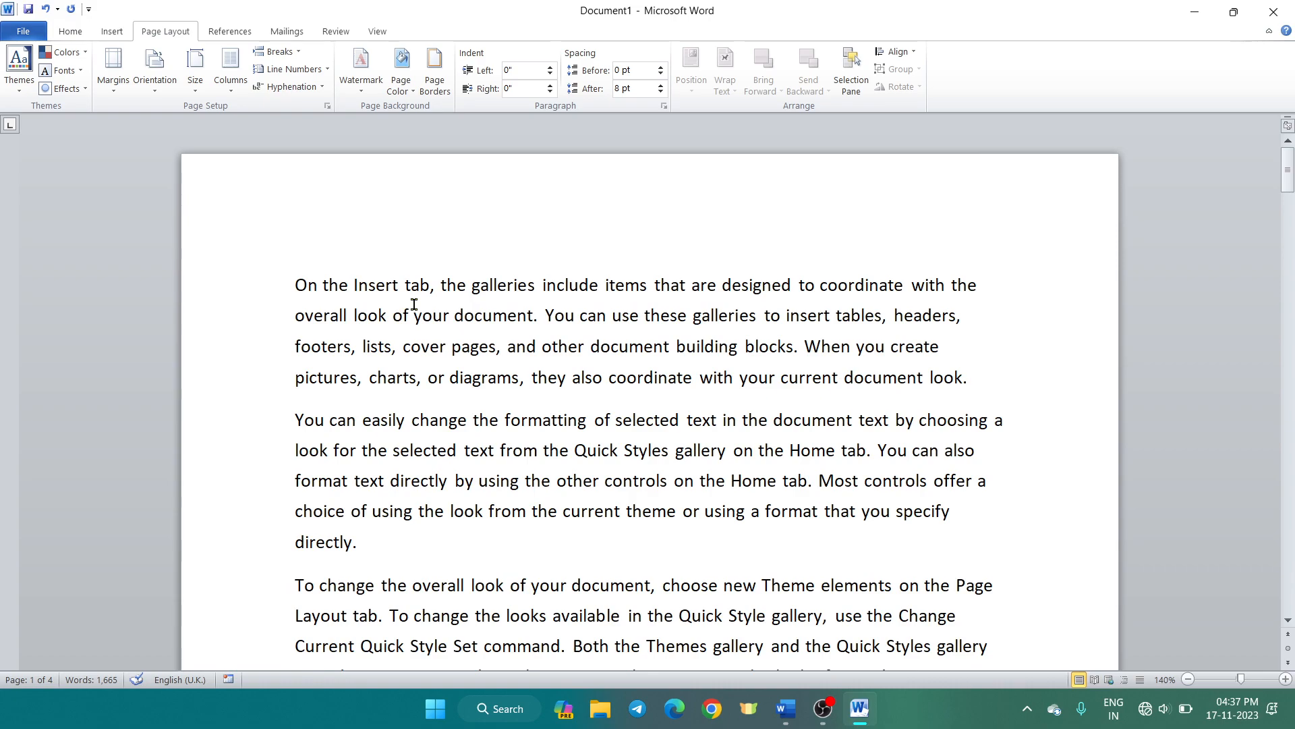
left_click(123, 95)
scroll(721, 358, "down", 15)
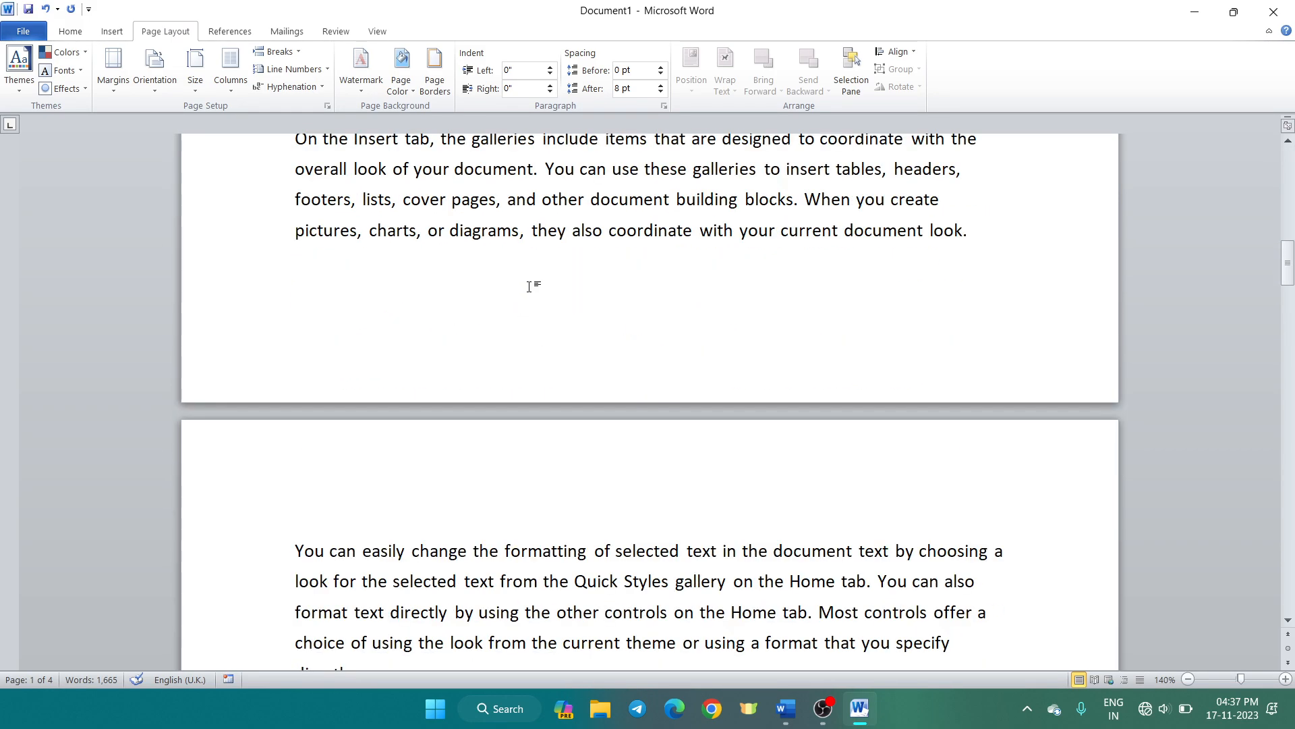
scroll(531, 357, "up", 10)
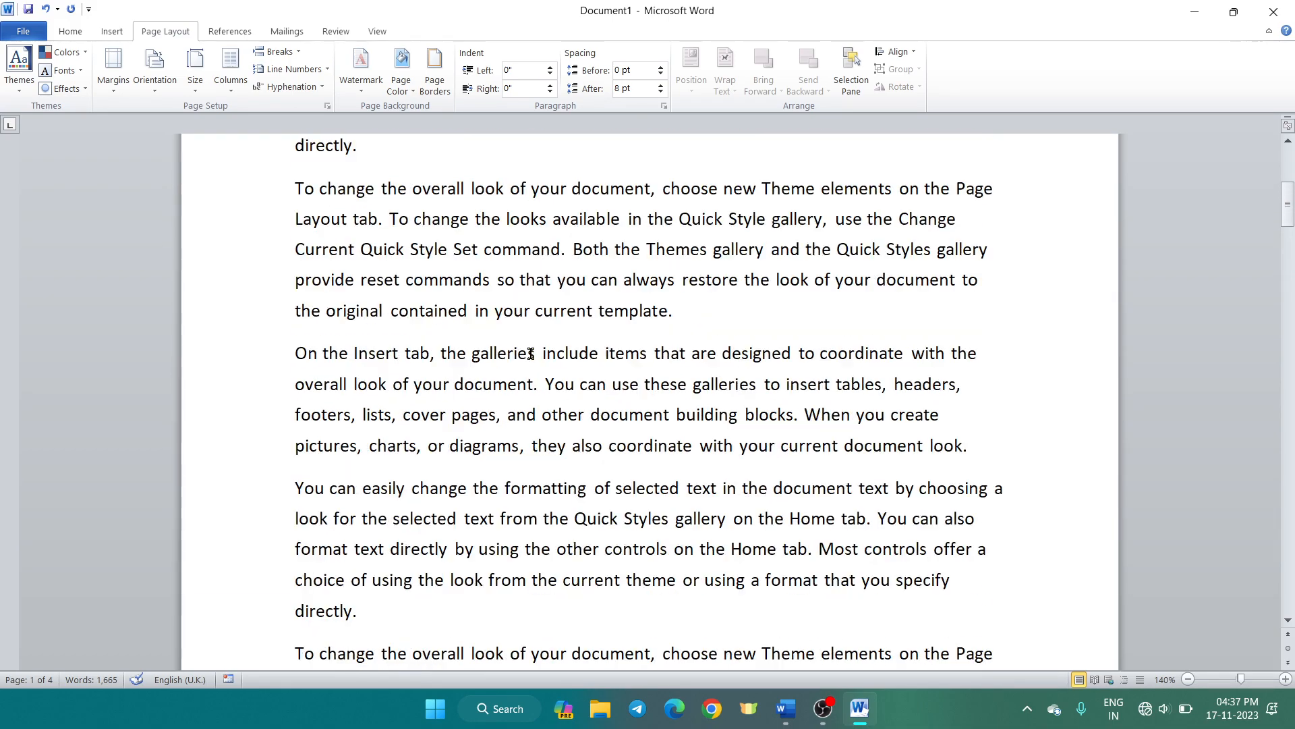
scroll(280, 391, "up", 2)
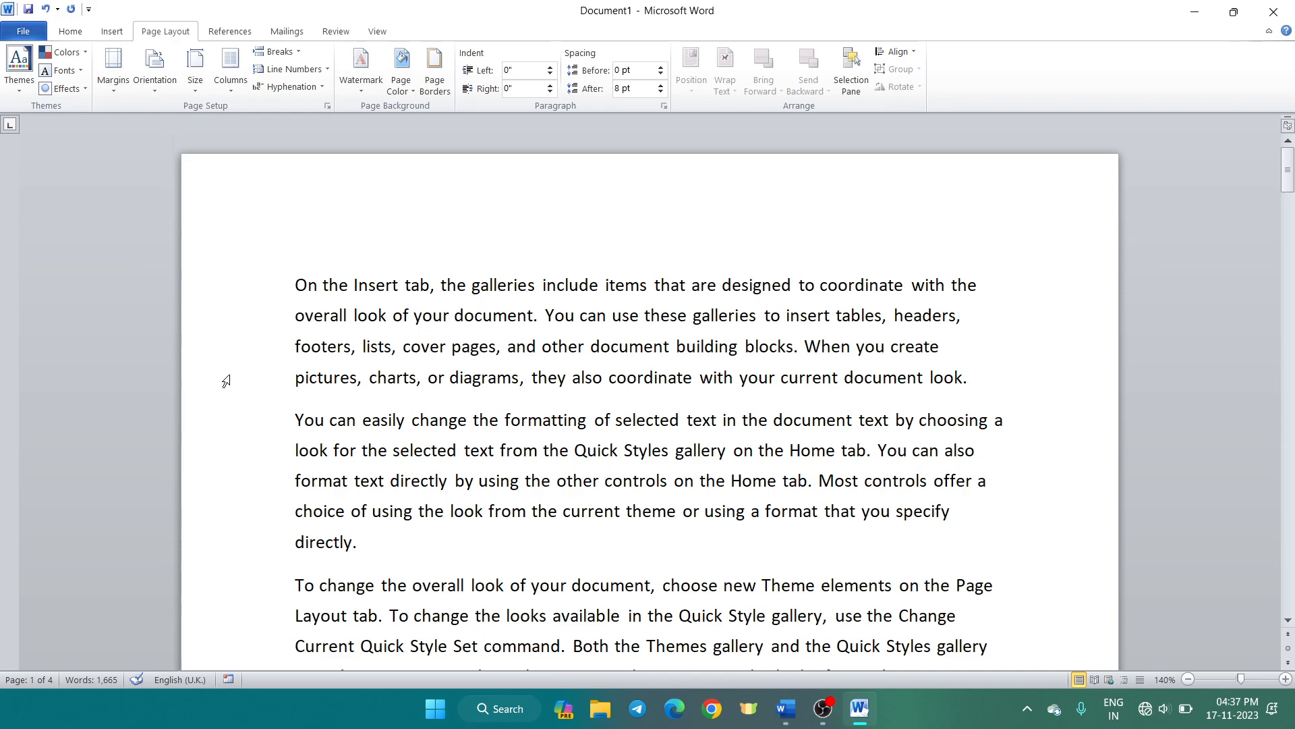
left_click(110, 101)
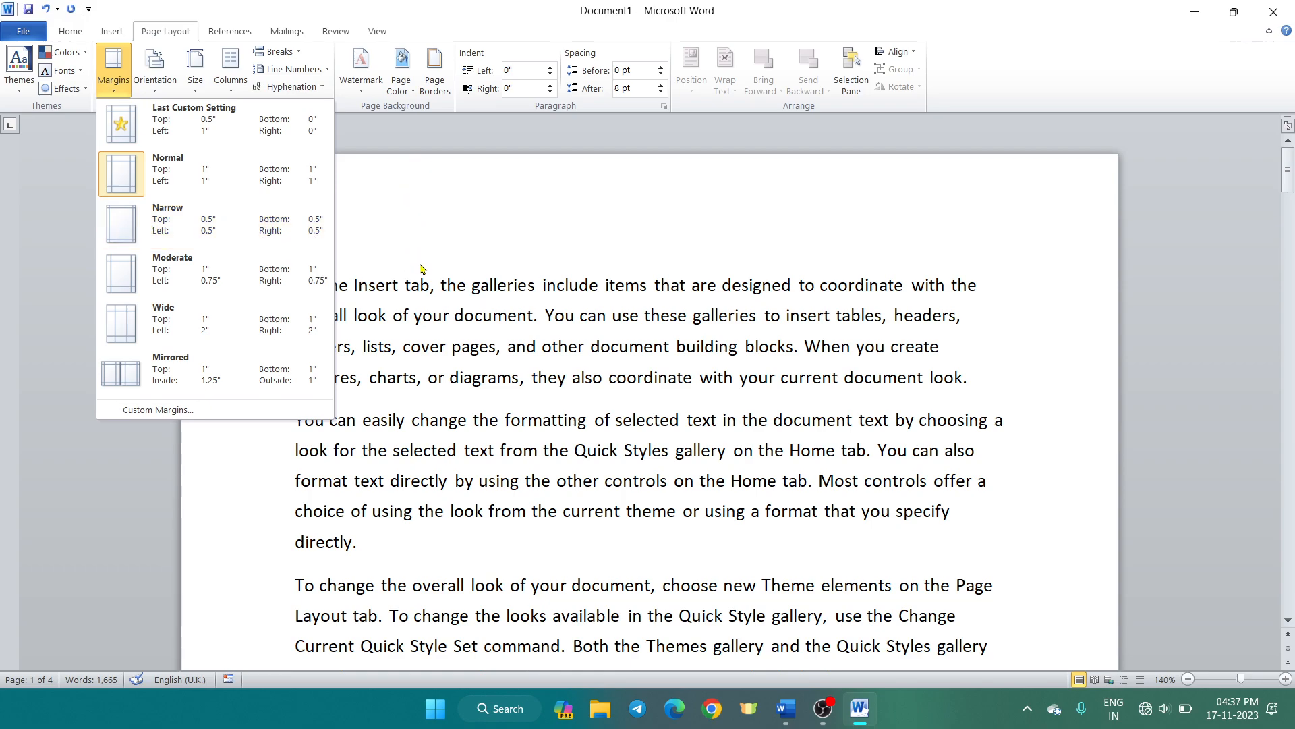
left_click(132, 226)
scroll(405, 304, "down", 10)
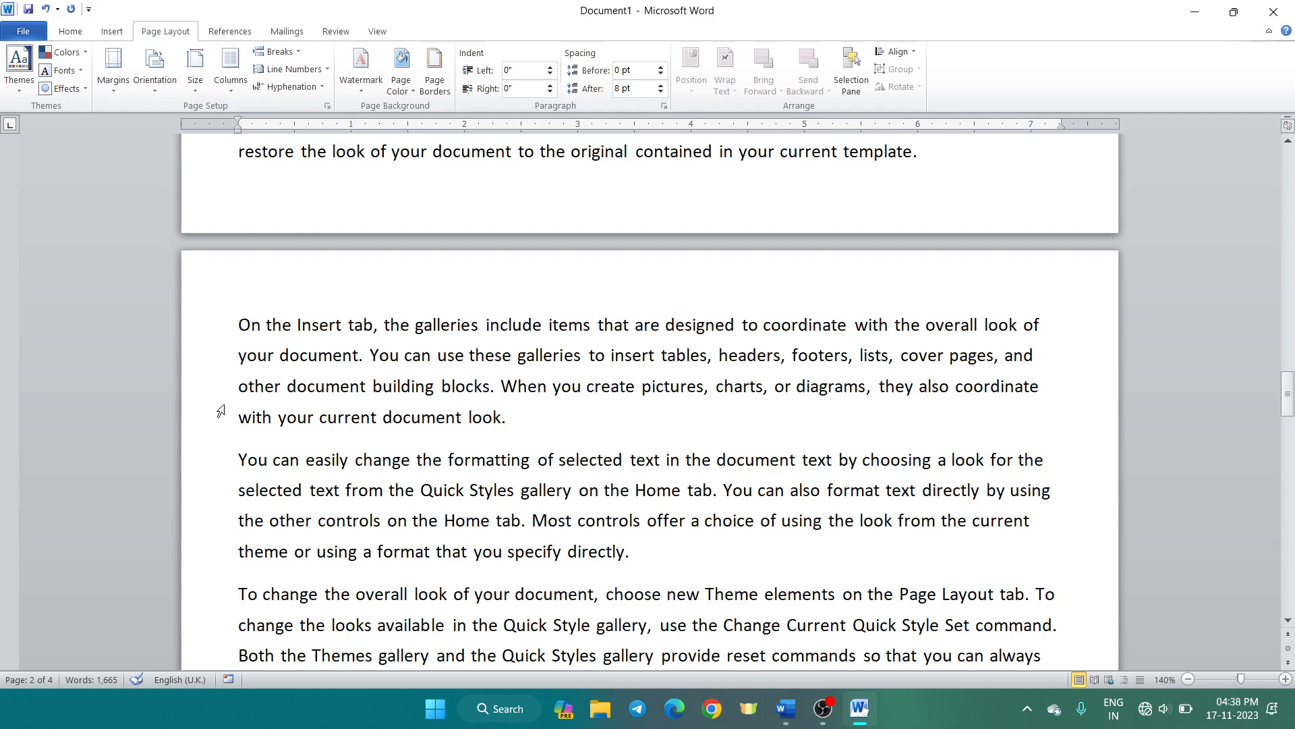
left_click(113, 81)
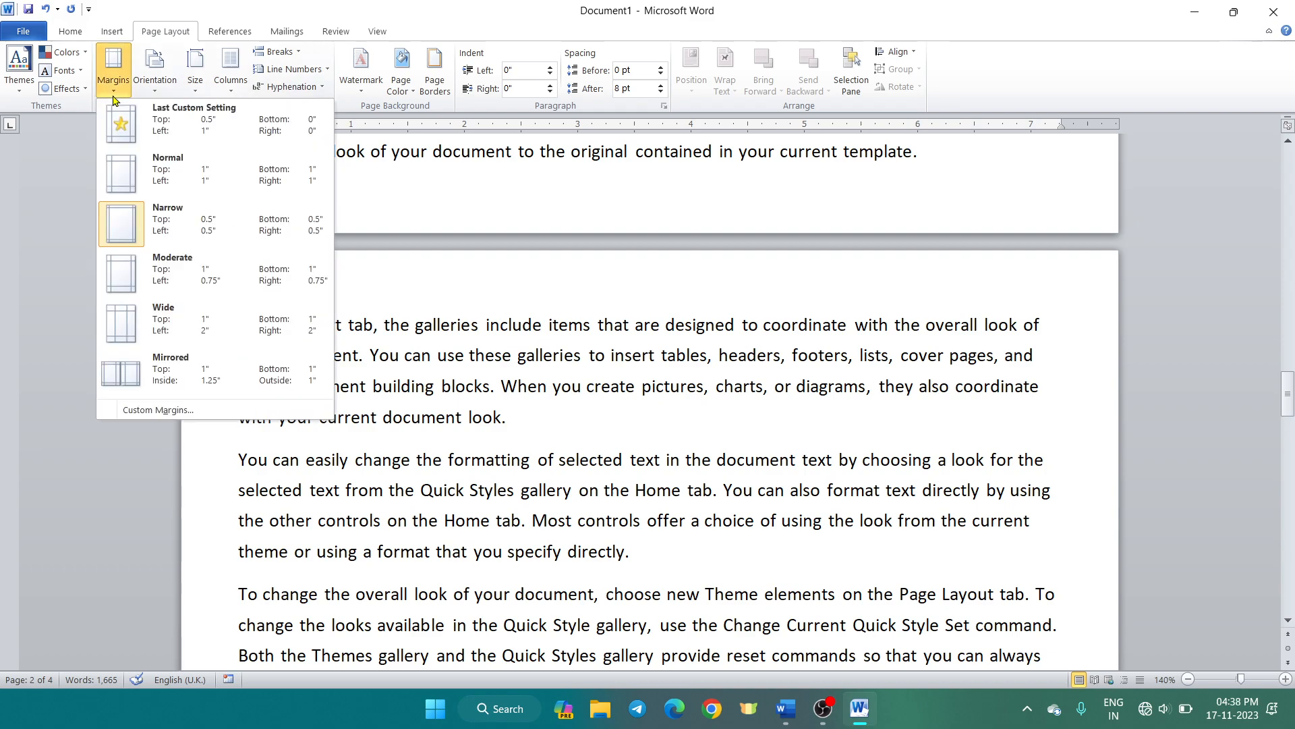
left_click(133, 280)
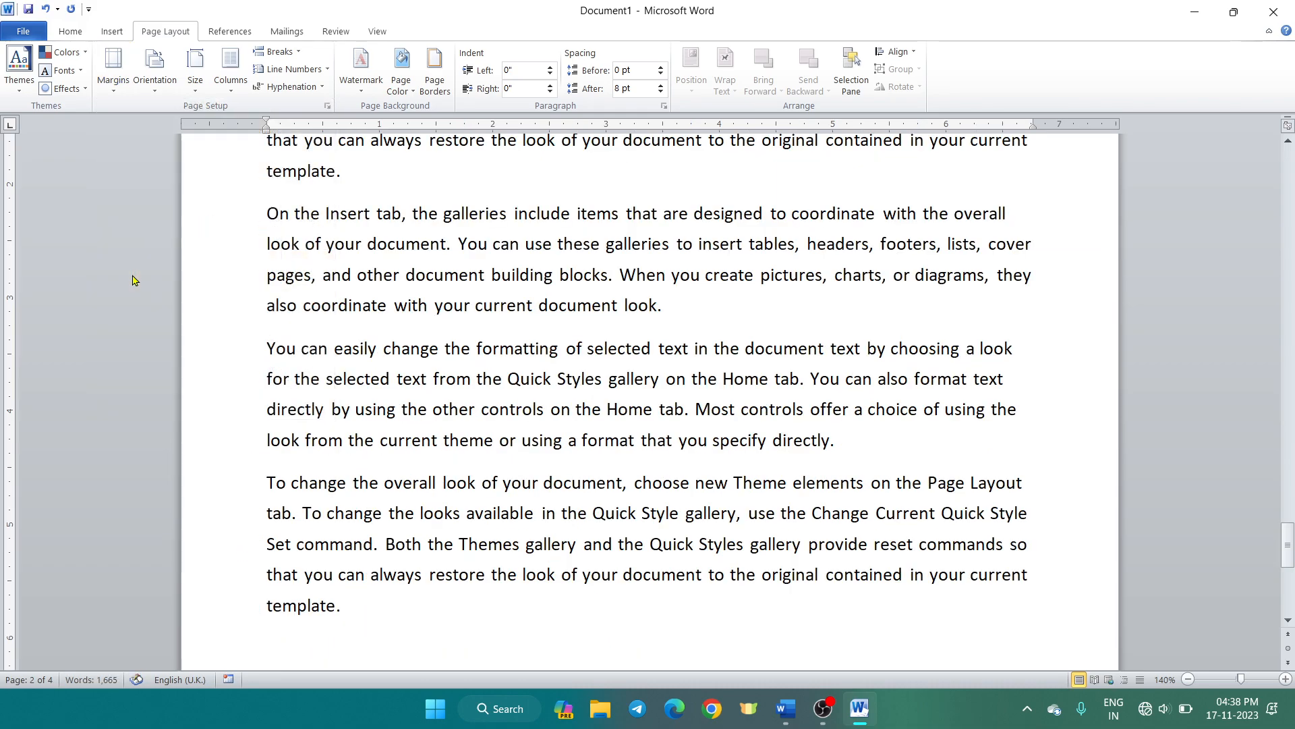
Set the page margins to the Wide preset and check how the text flows across the pages.
left_click(109, 94)
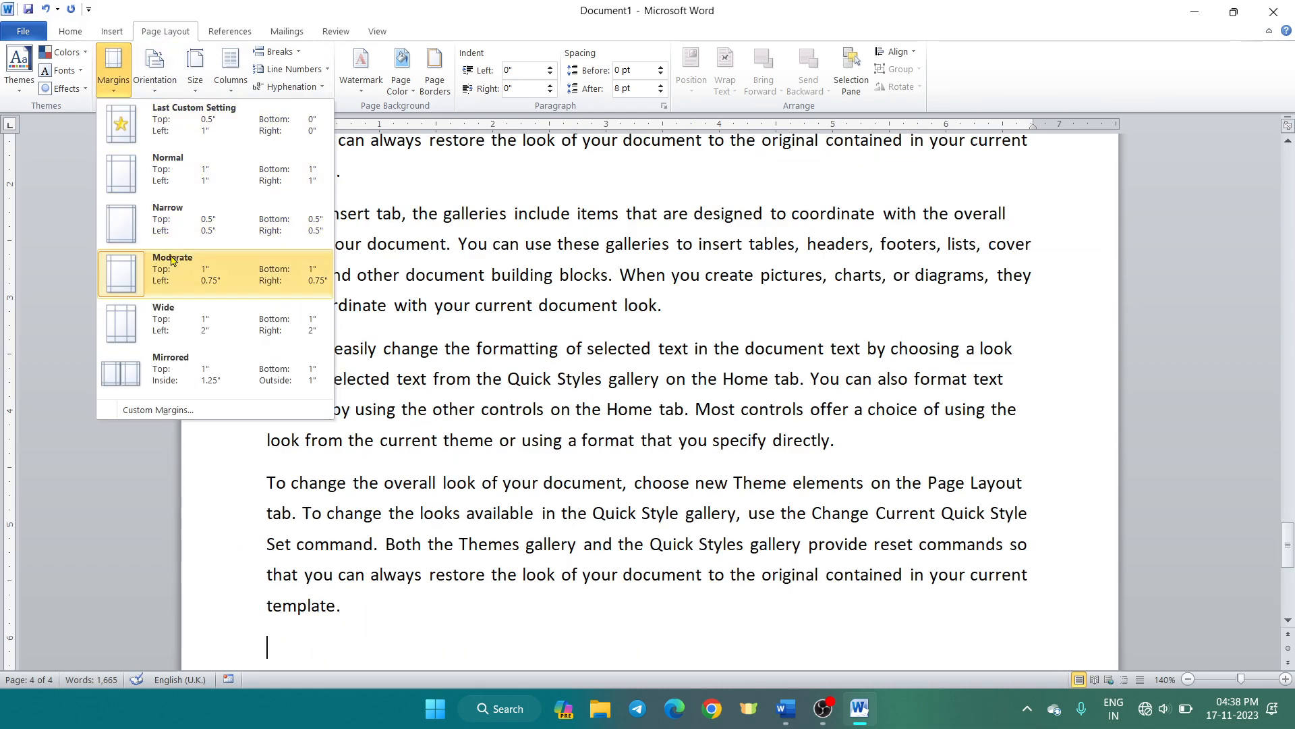
left_click(168, 330)
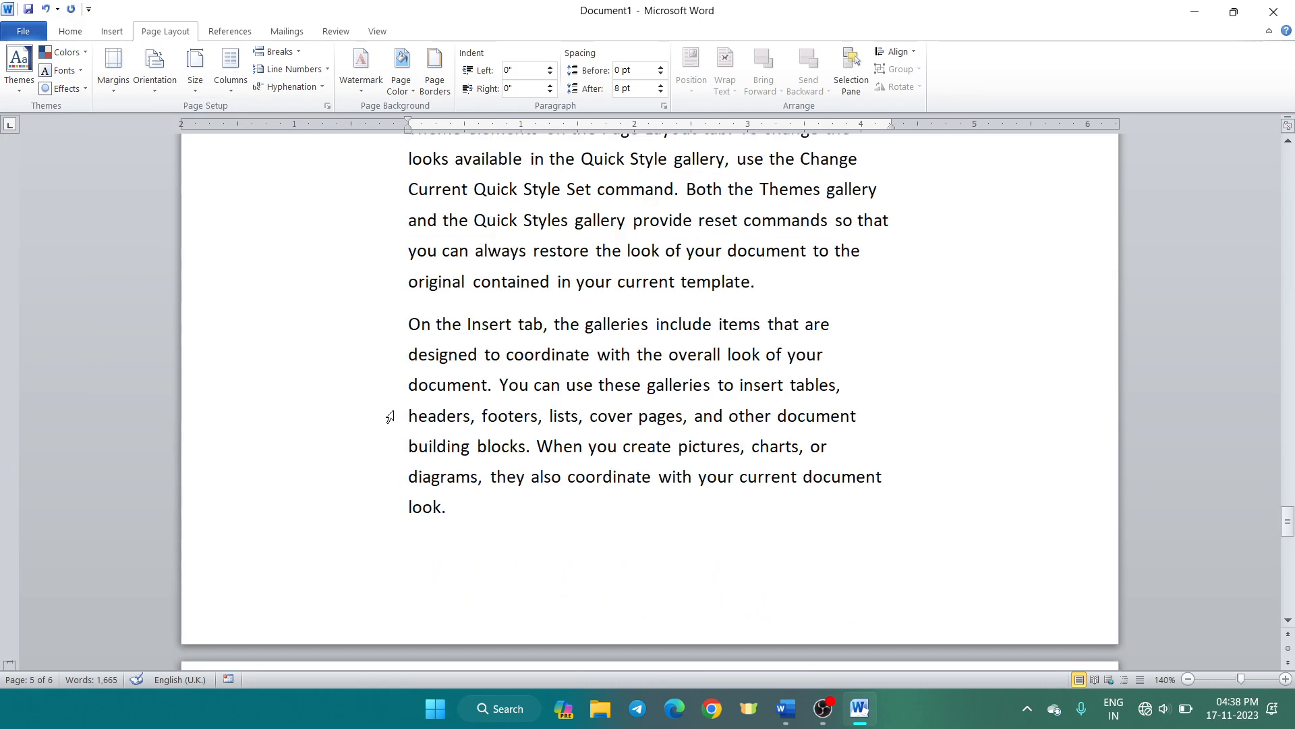
scroll(390, 418, "down", 7)
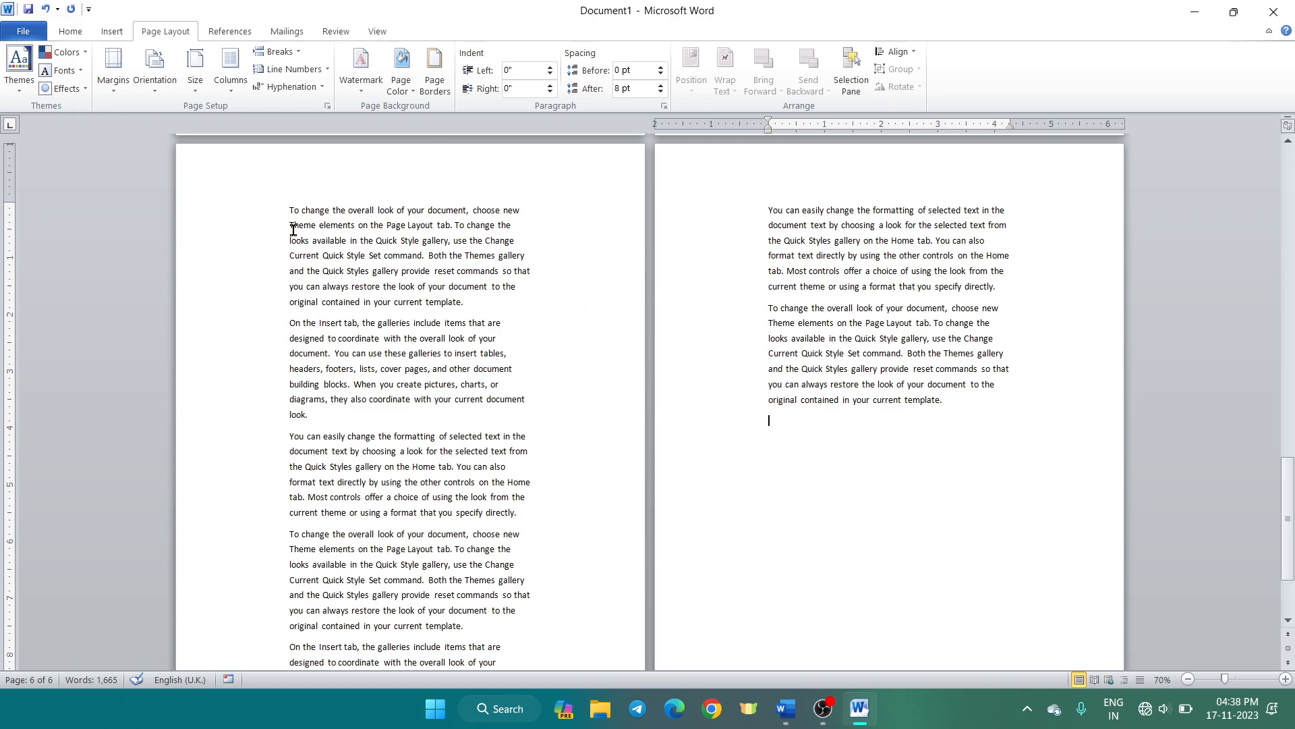
scroll(269, 239, "down", 2)
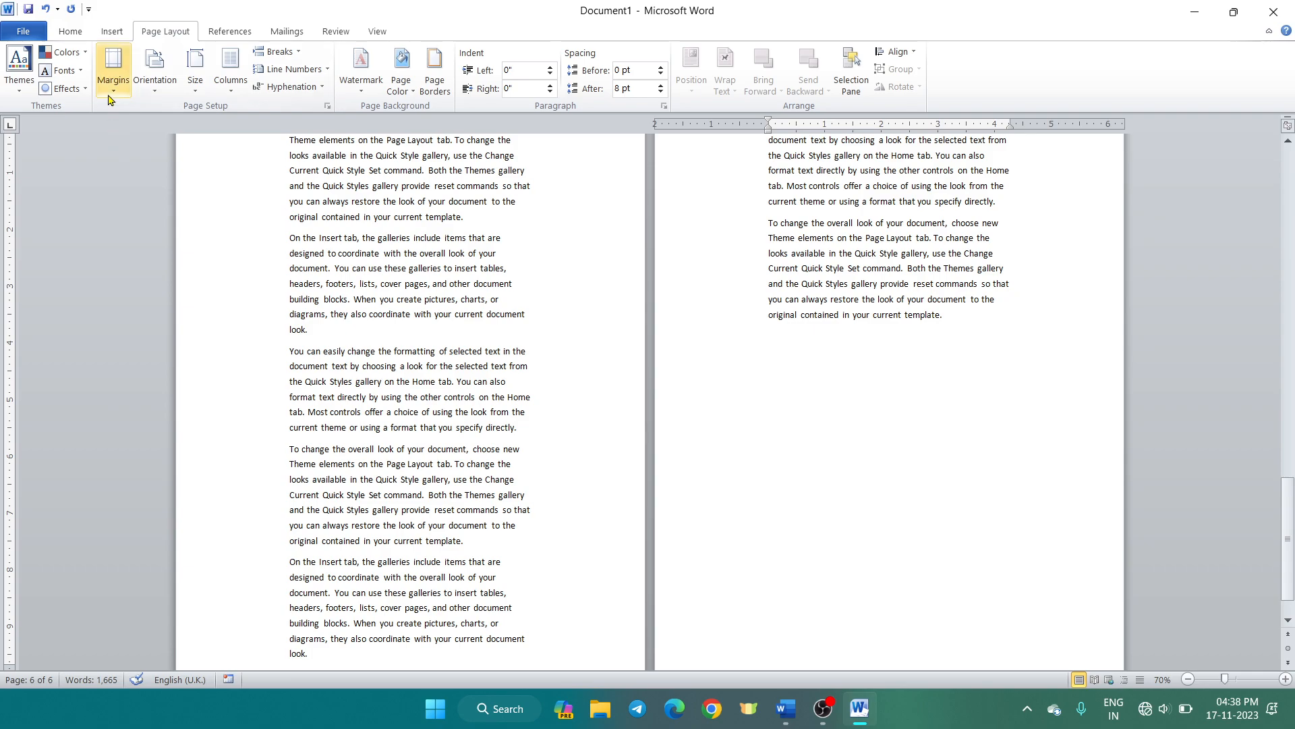
Set the page margins to the Normal preset and check how the text flows across the pages.
left_click(113, 67)
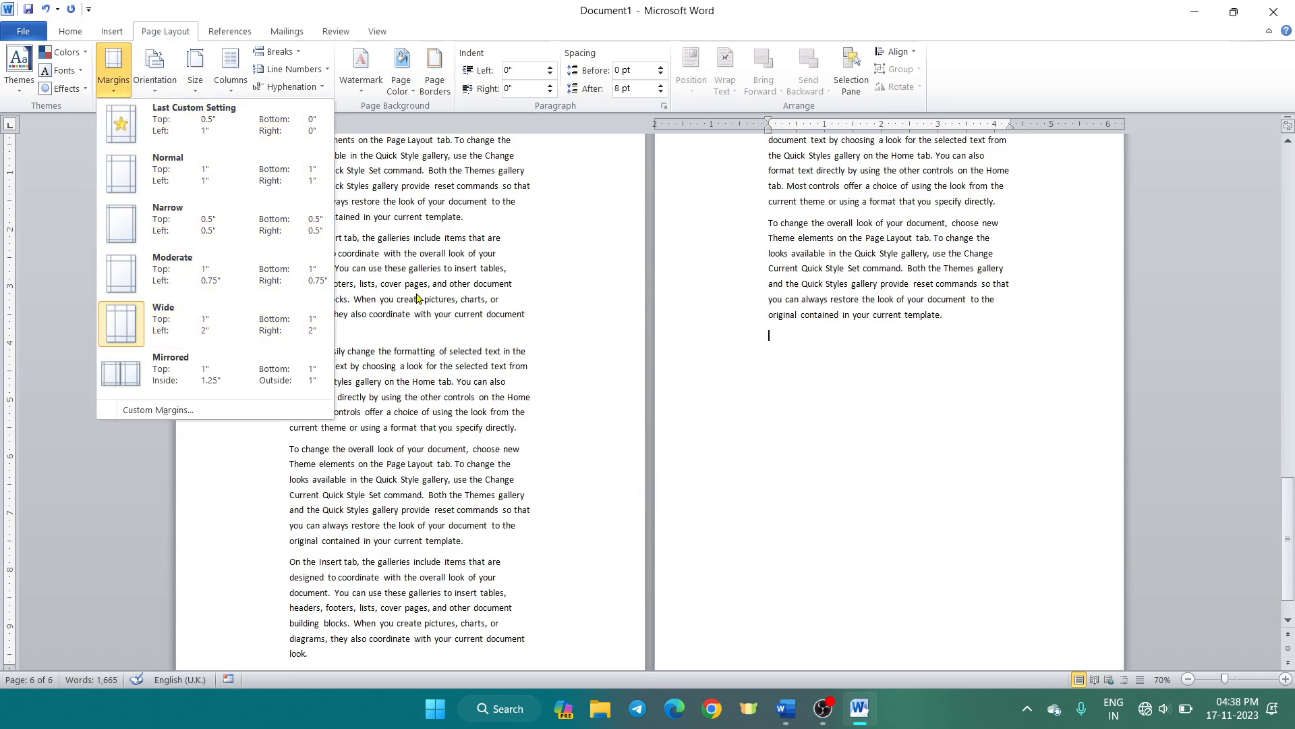
left_click(189, 174)
scroll(367, 262, "up", 7)
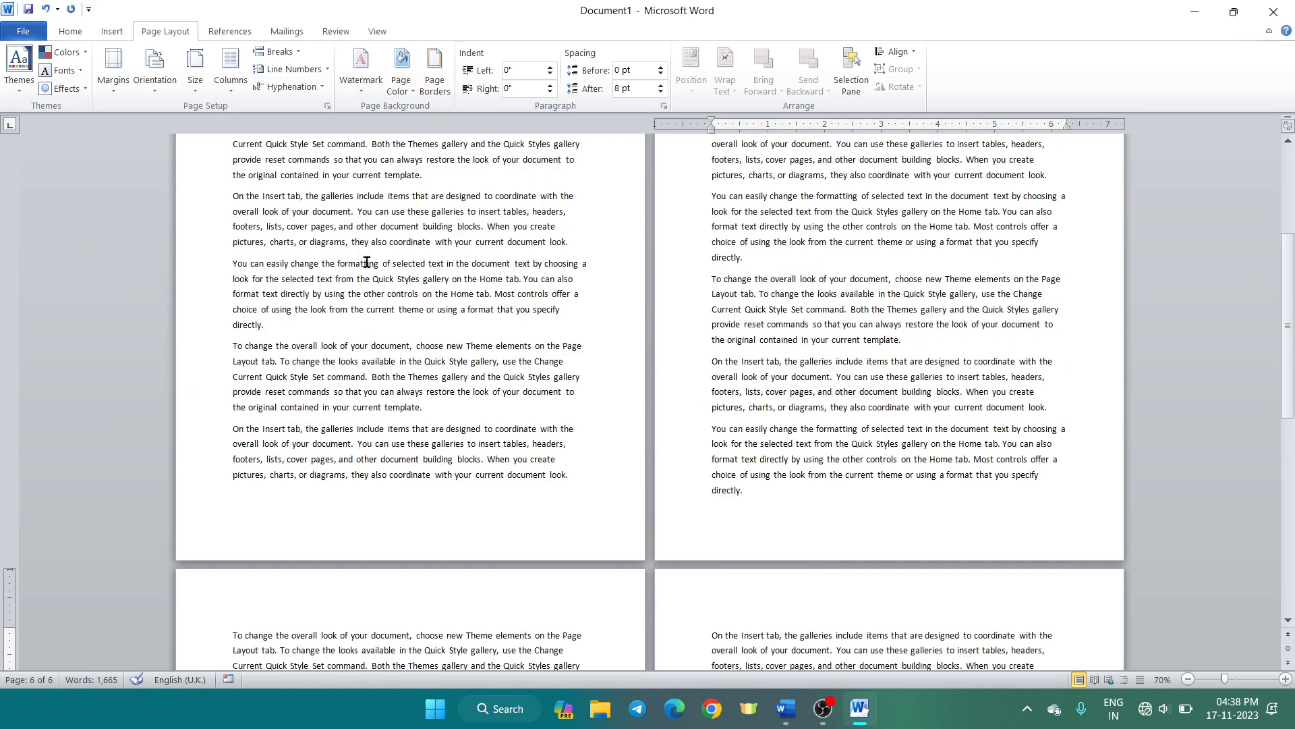
scroll(367, 262, "up", 2)
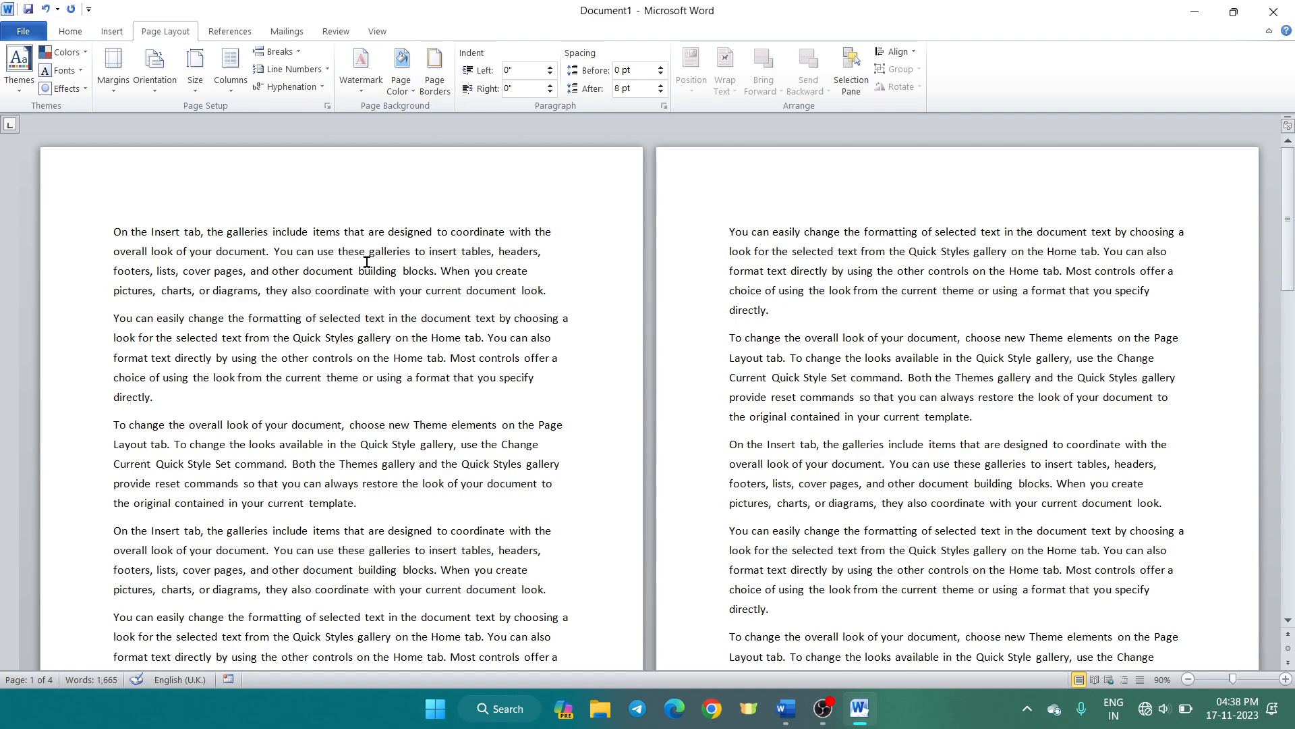
scroll(367, 262, "up", 3)
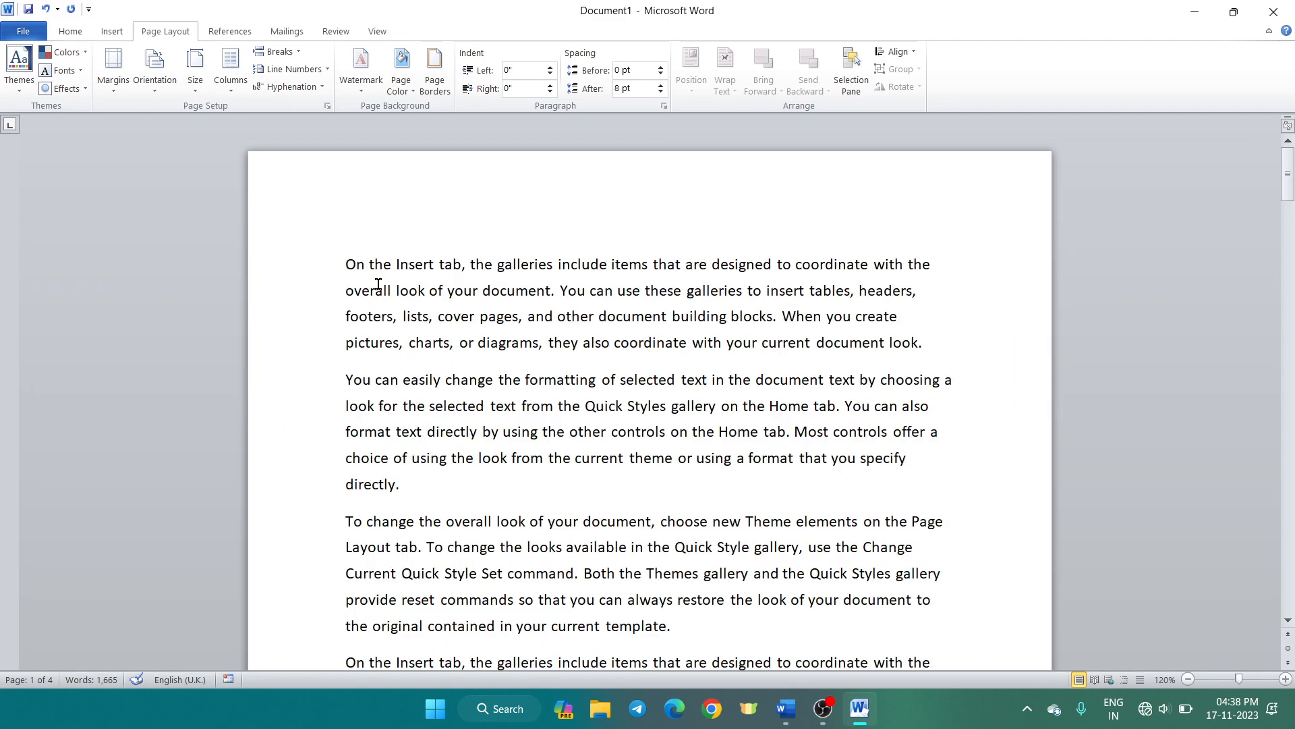
Review the custom margin settings and the space at the page edges, and place the cursor at the beginning of the document.
left_click(115, 88)
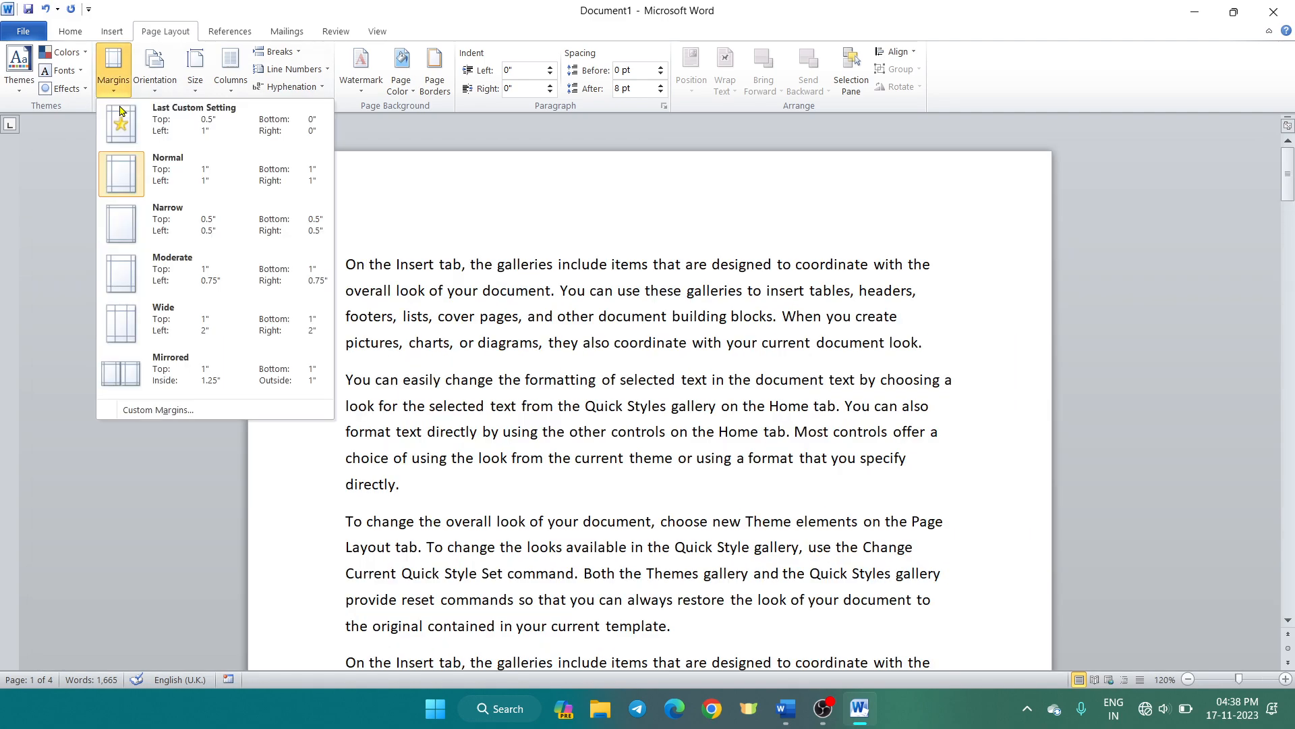
left_click(189, 410)
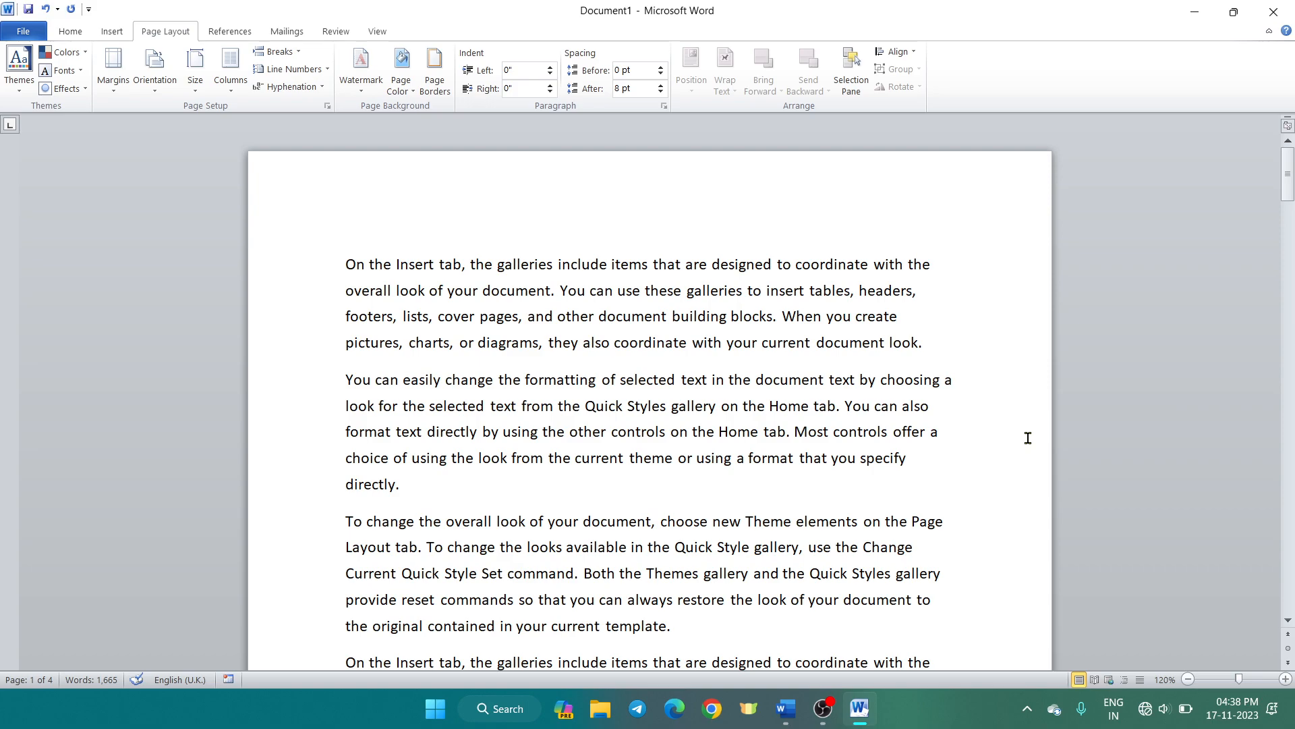
scroll(1024, 438, "down", 5)
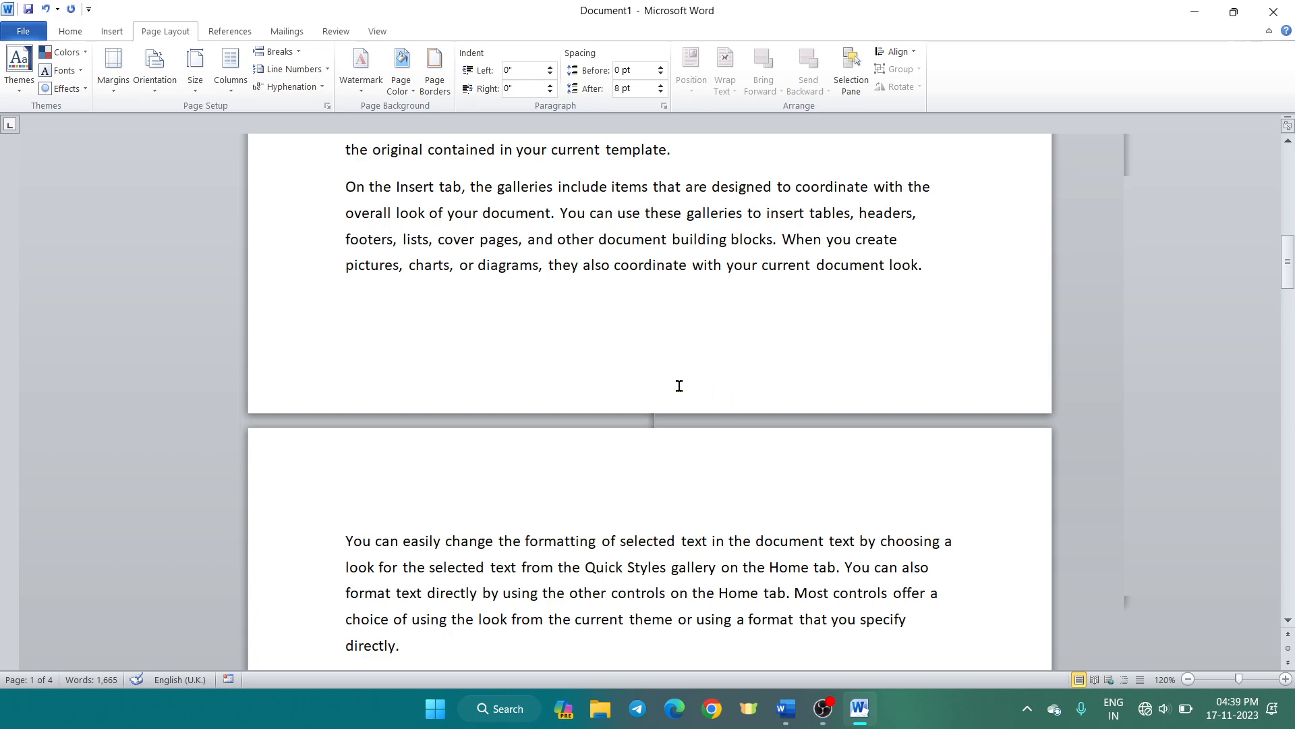
scroll(500, 347, "up", 10)
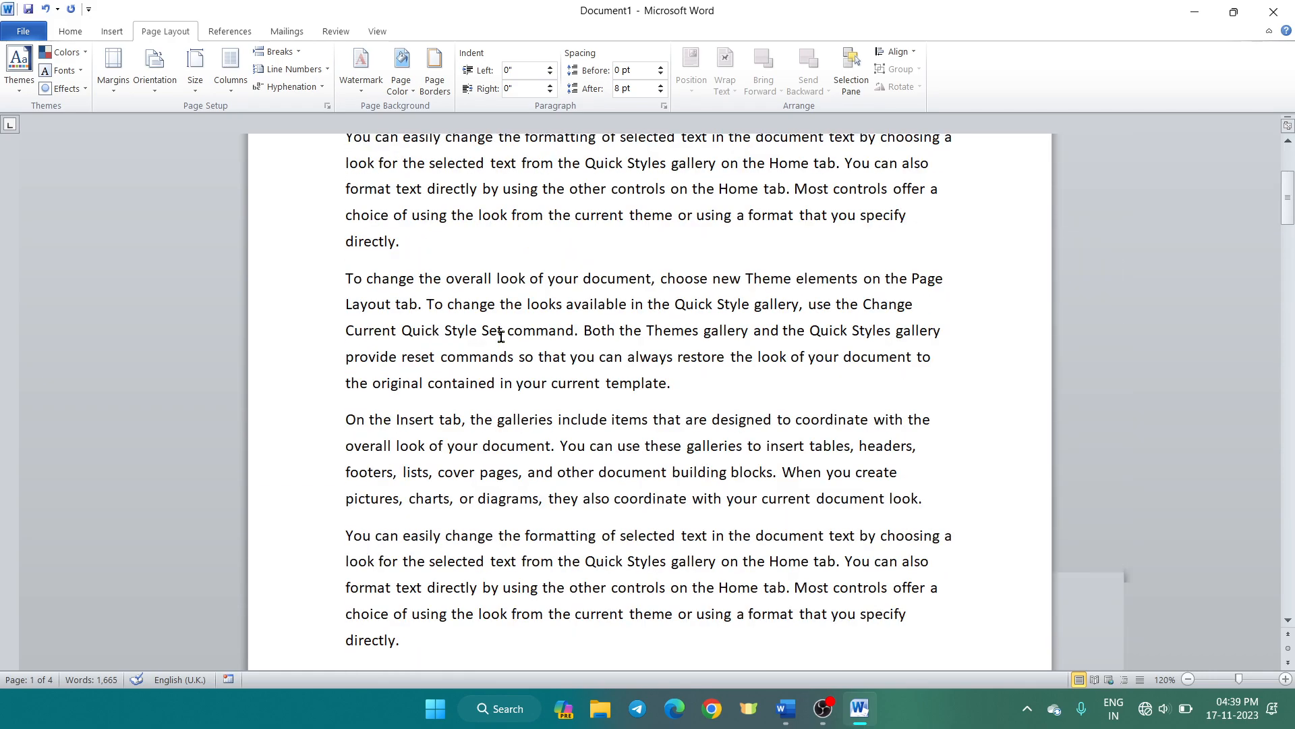
left_click(346, 265)
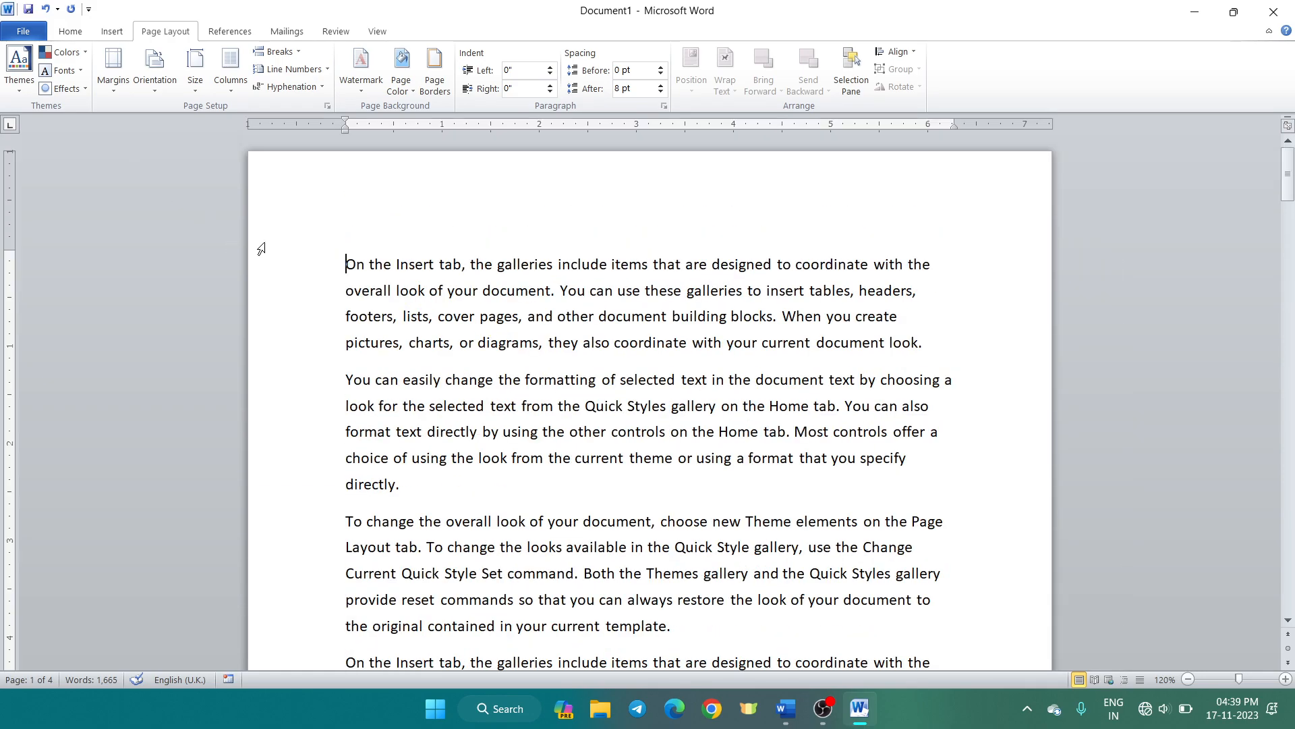
Set custom page margins of 0.5" top, 0" bottom, 1" left and 0.5" right for the whole document.
left_click(112, 70)
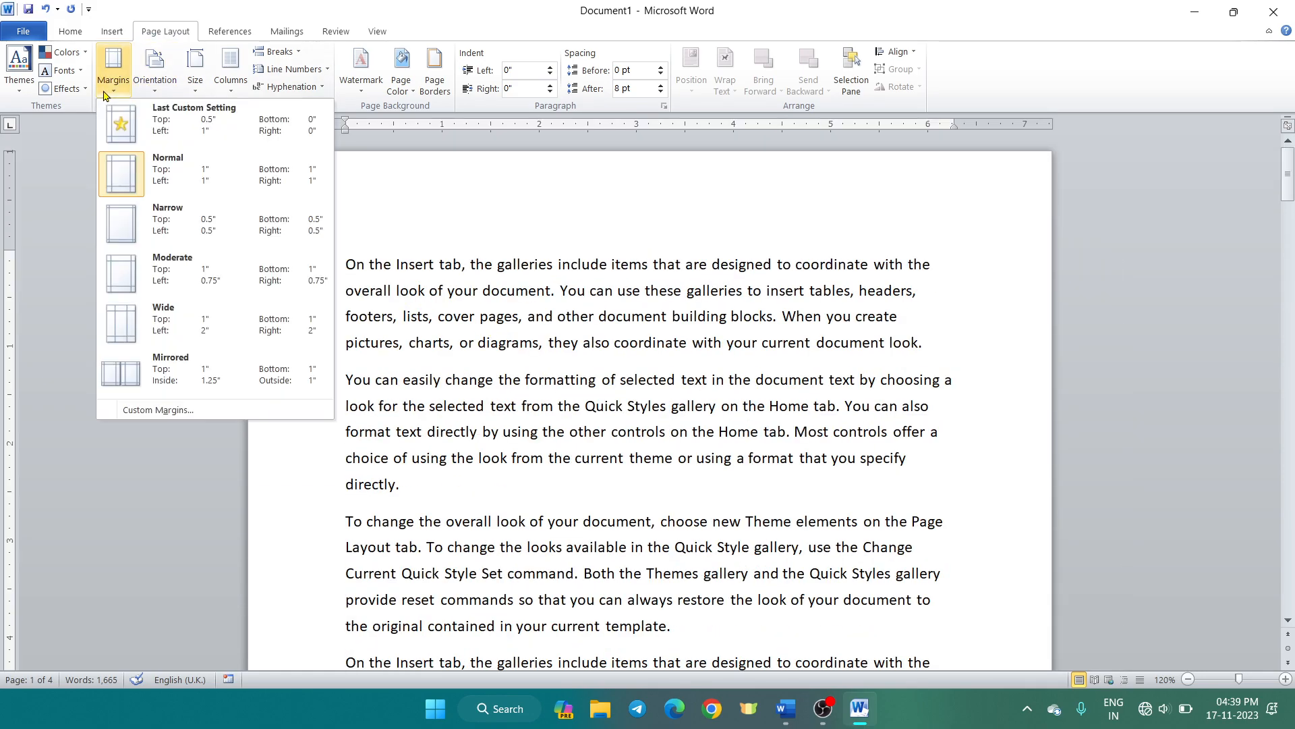
left_click(166, 411)
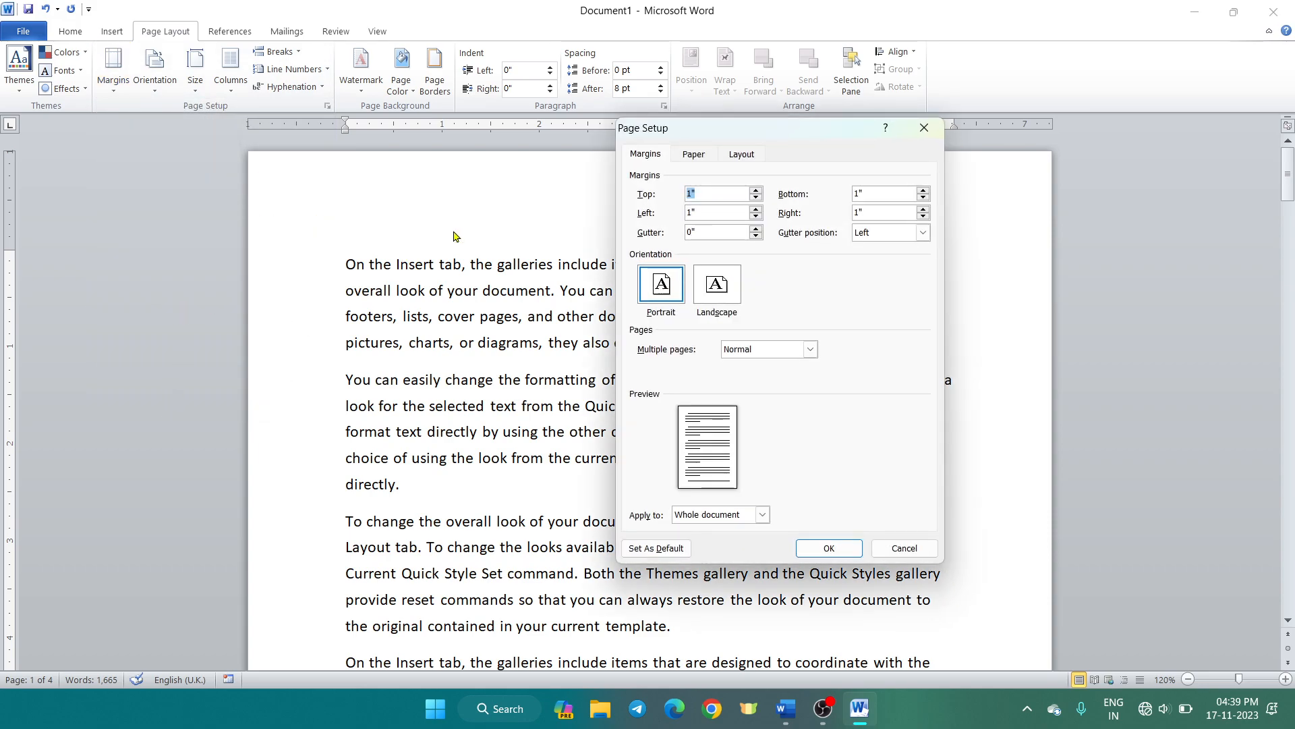
left_click_drag(783, 135, 557, 146)
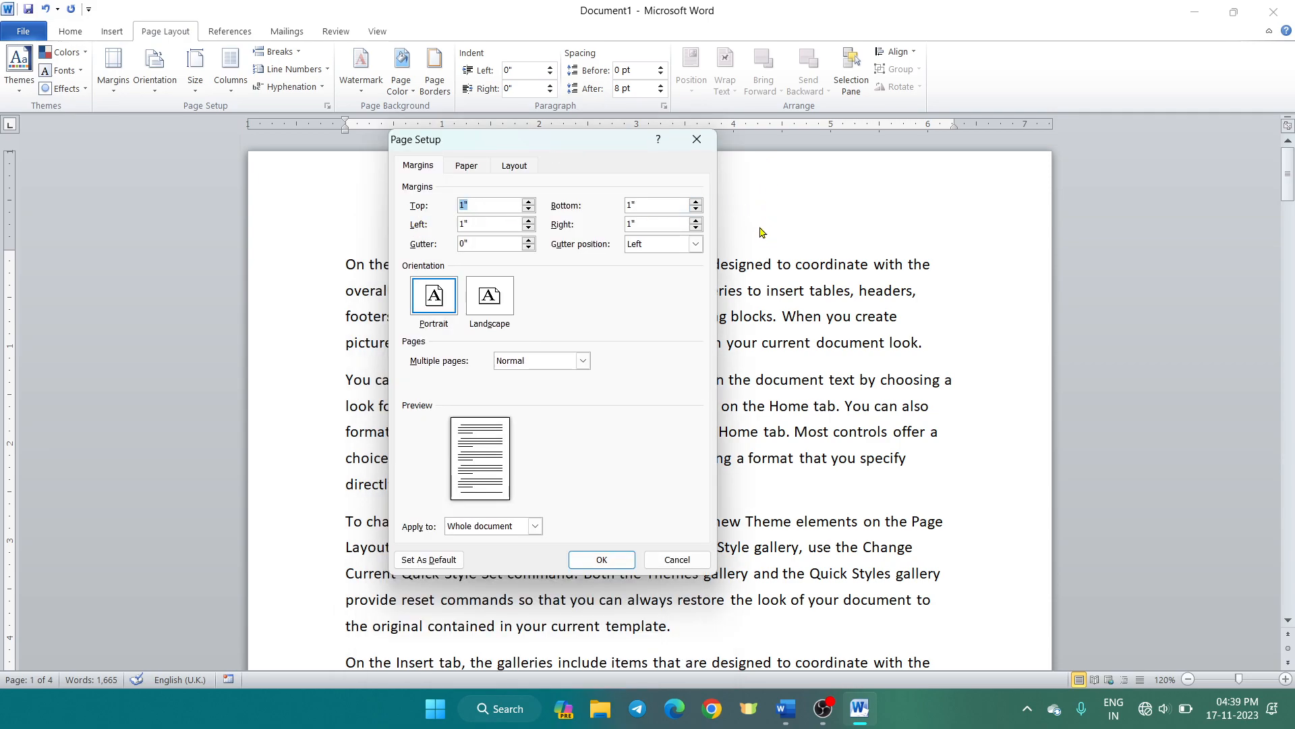
key("BackSpace")
left_click(647, 208)
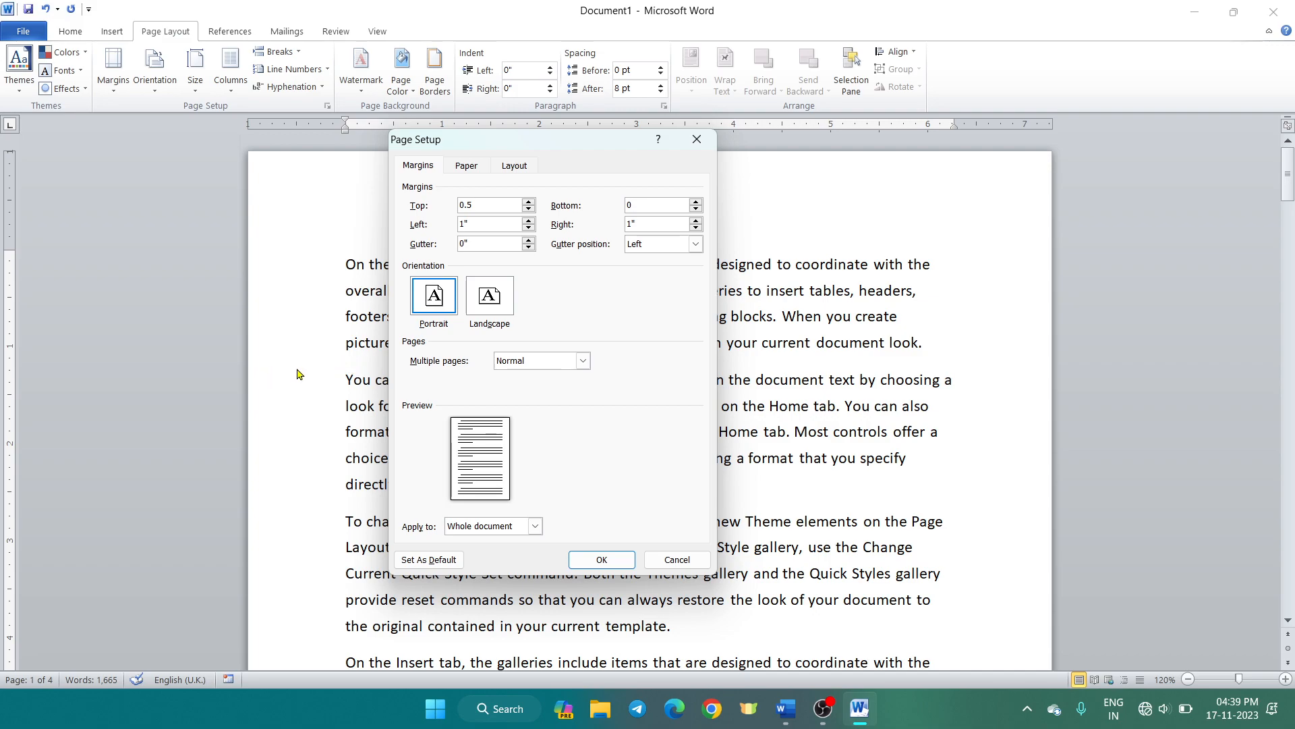
left_click(504, 224)
left_click(651, 224)
key("BackSpace")
key("BackSpace")
left_click(600, 560)
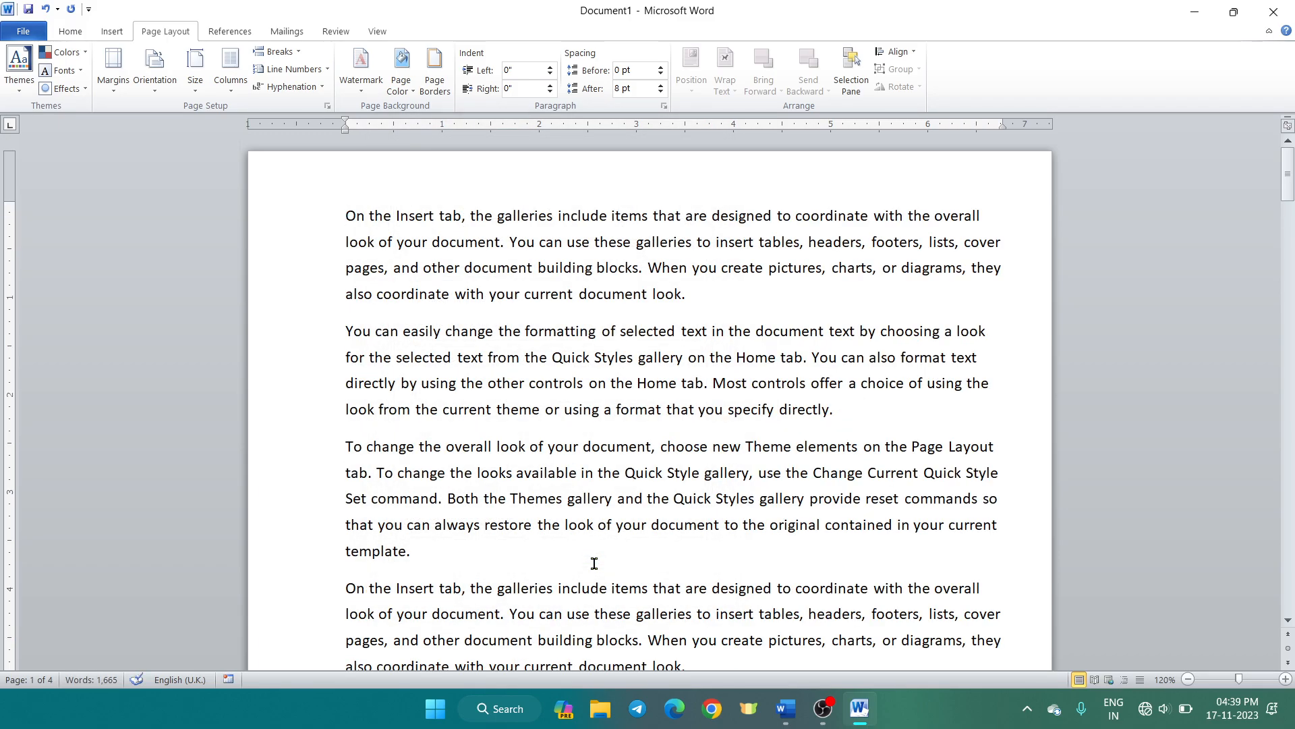
Check the custom margins on the pages and switch the page margins to the Moderate preset.
scroll(594, 563, "down", 4)
scroll(594, 562, "up", 1)
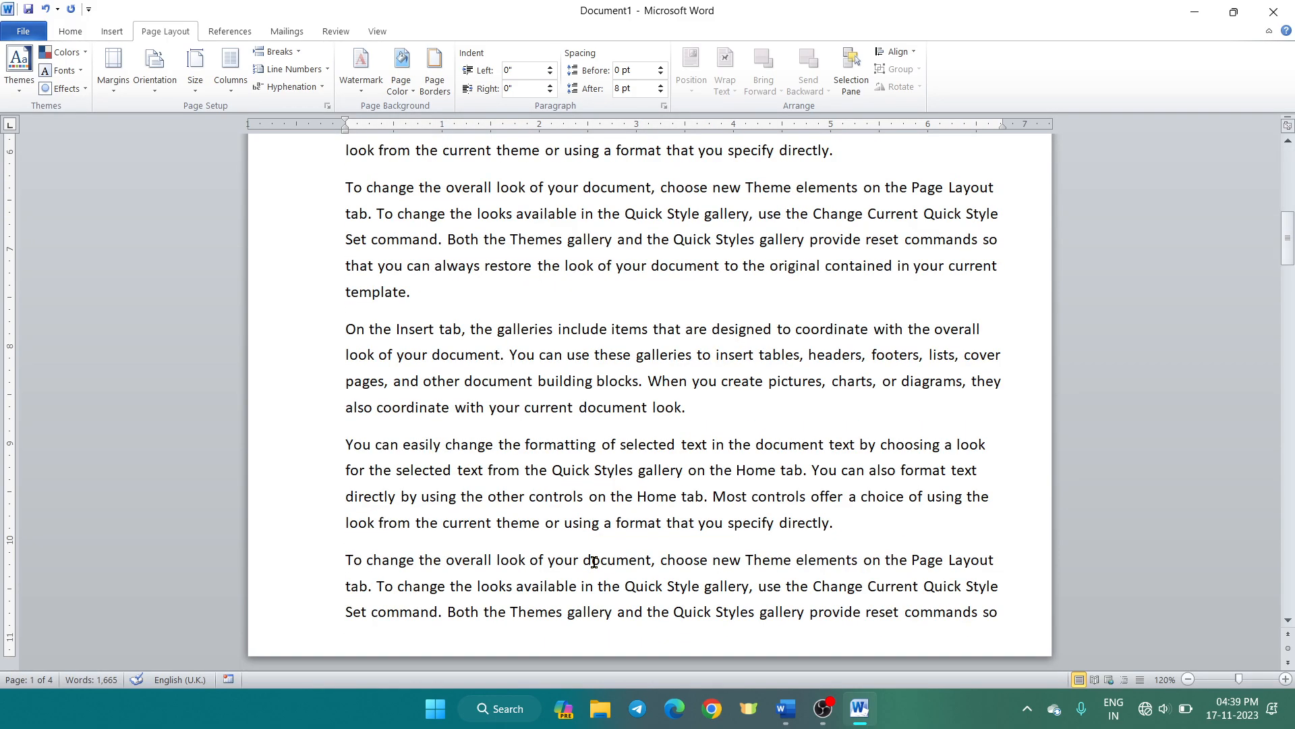
scroll(594, 561, "down", 2)
scroll(593, 561, "up", 8)
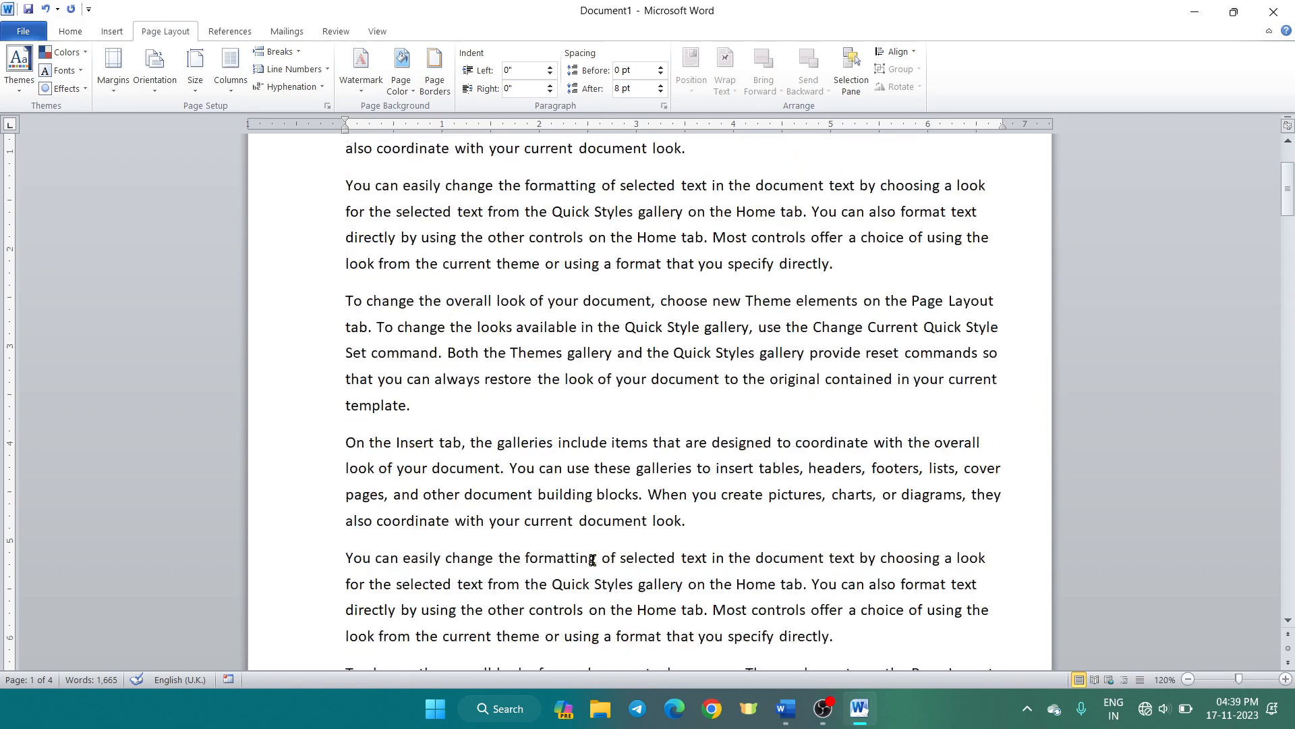
scroll(592, 560, "up", 3)
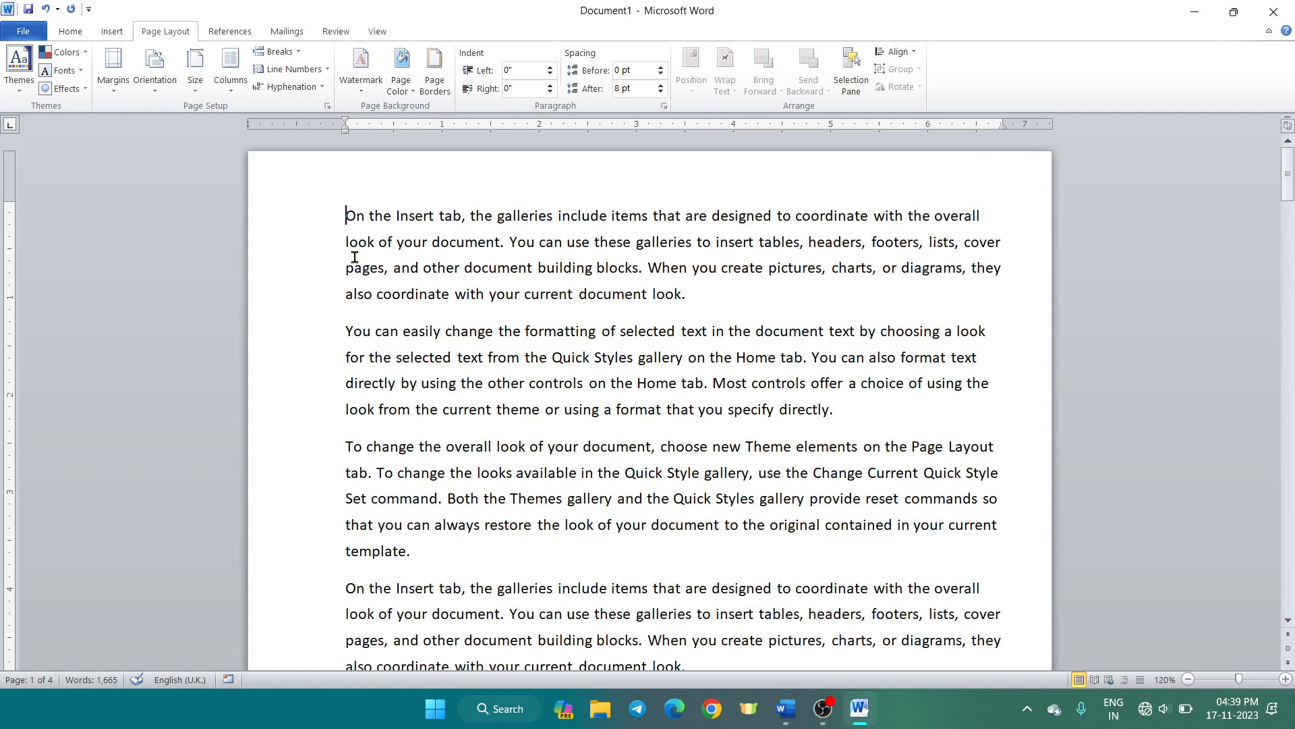
left_click(112, 71)
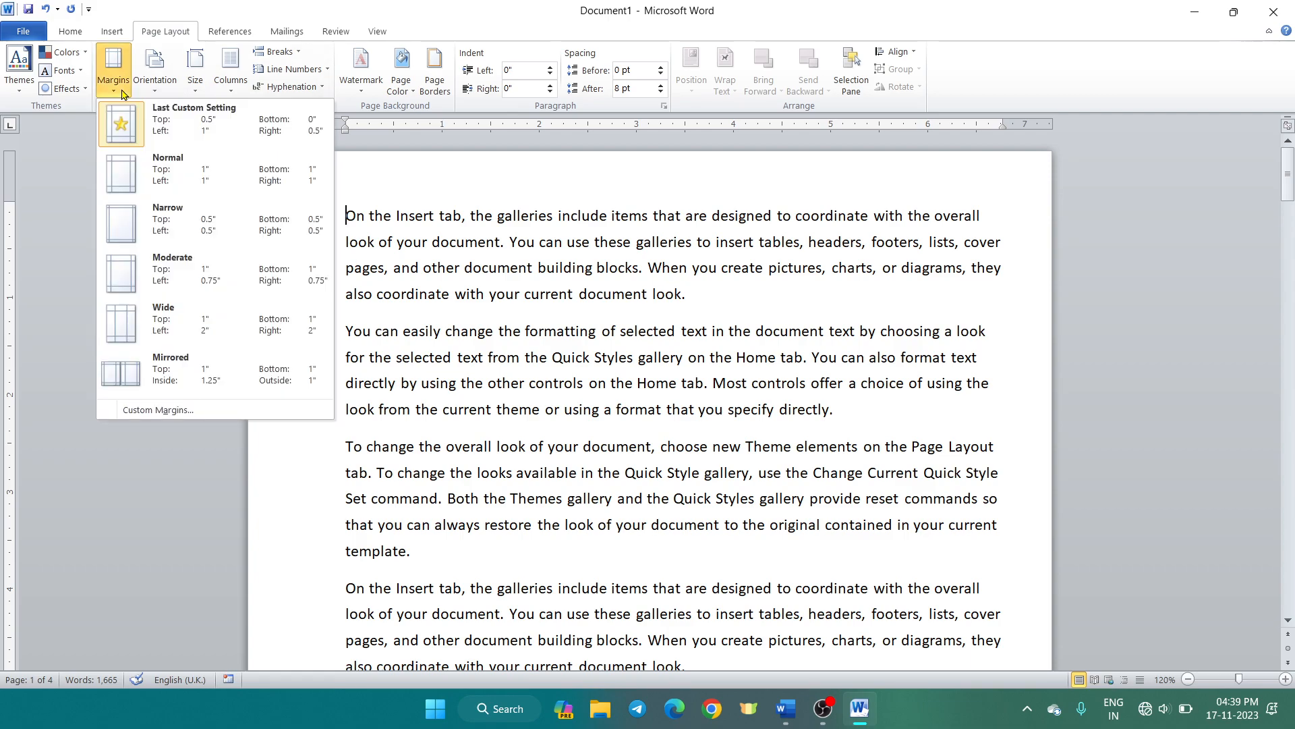
left_click(194, 280)
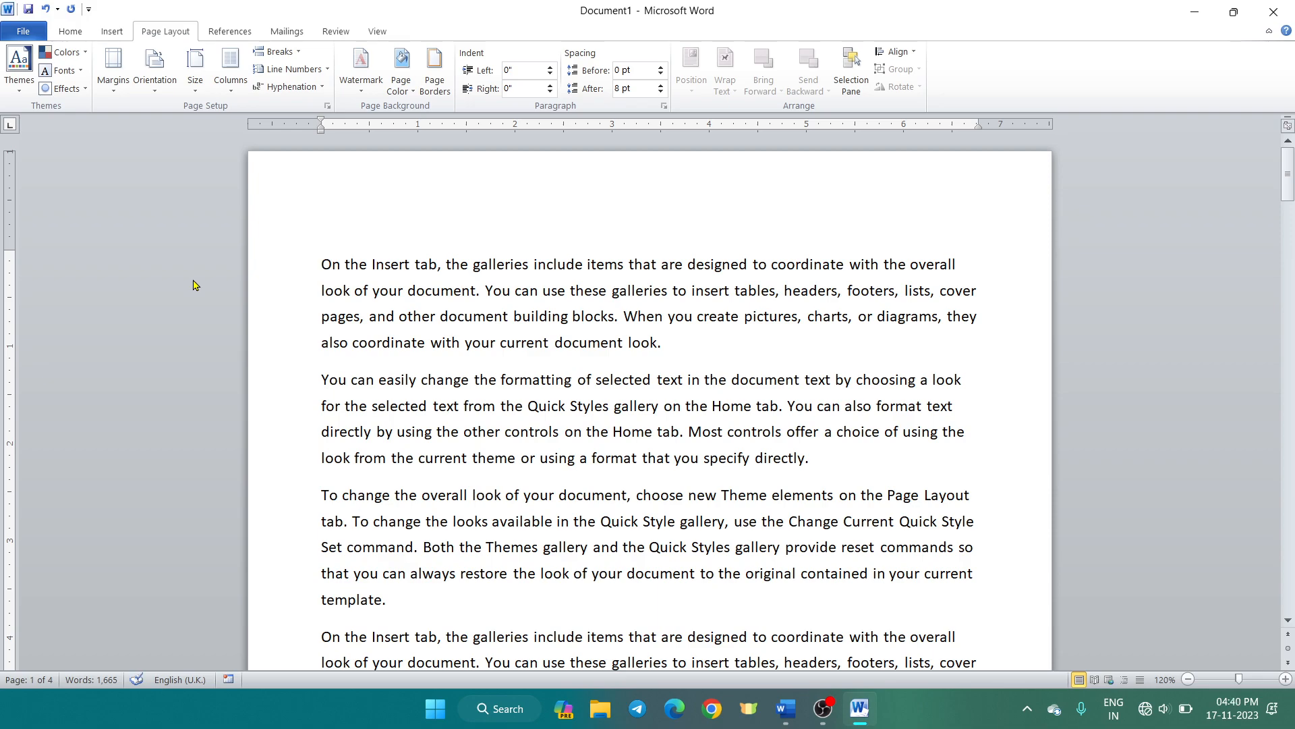
Create a new blank document, fill it with sample paragraphs using =rand(24), and return to its beginning.
left_click(485, 302)
key("ctrl+n")
type("=")
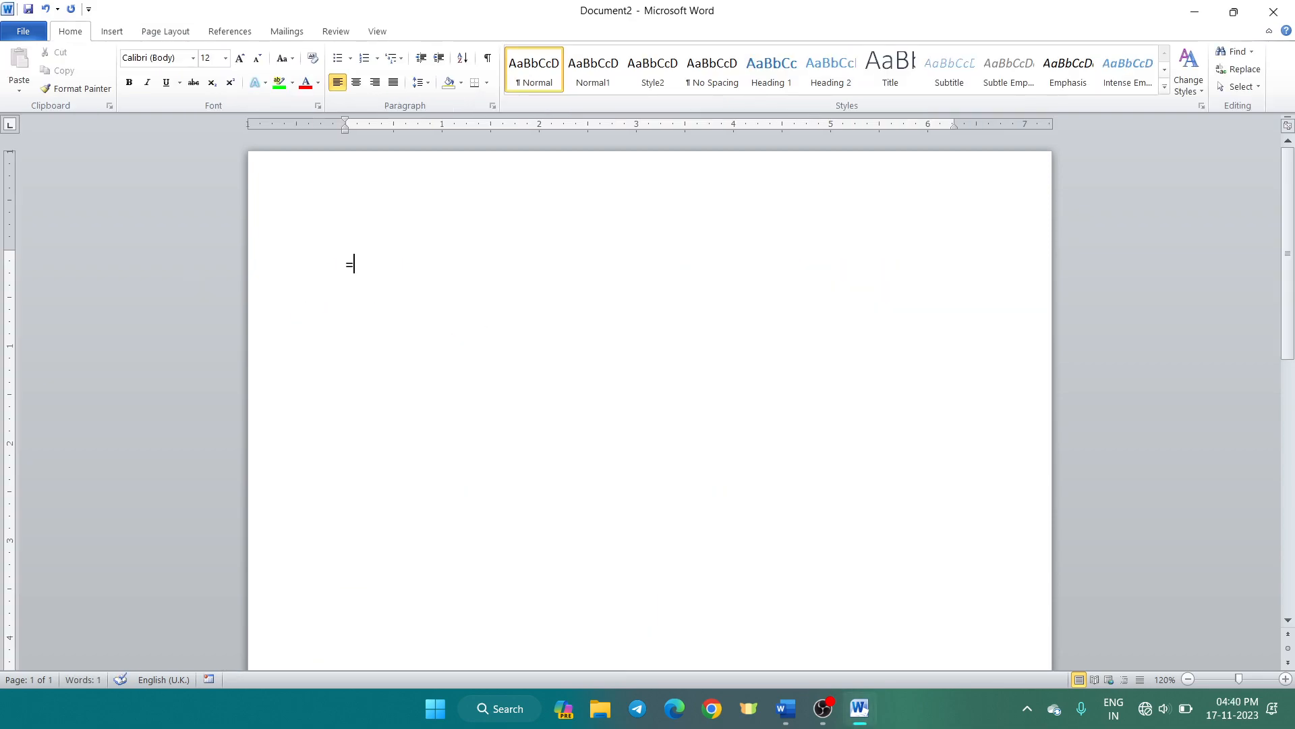
type("rand(24)")
key("Return")
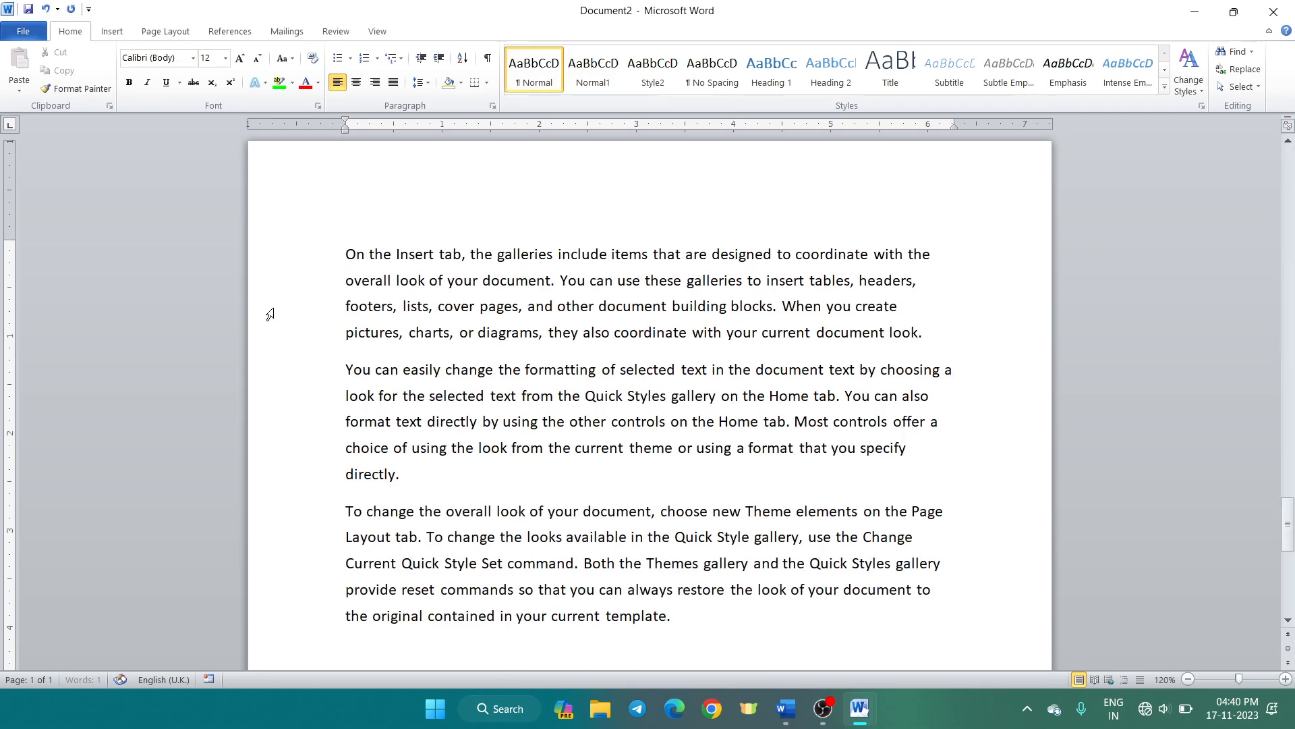
scroll(273, 292, "up", 10)
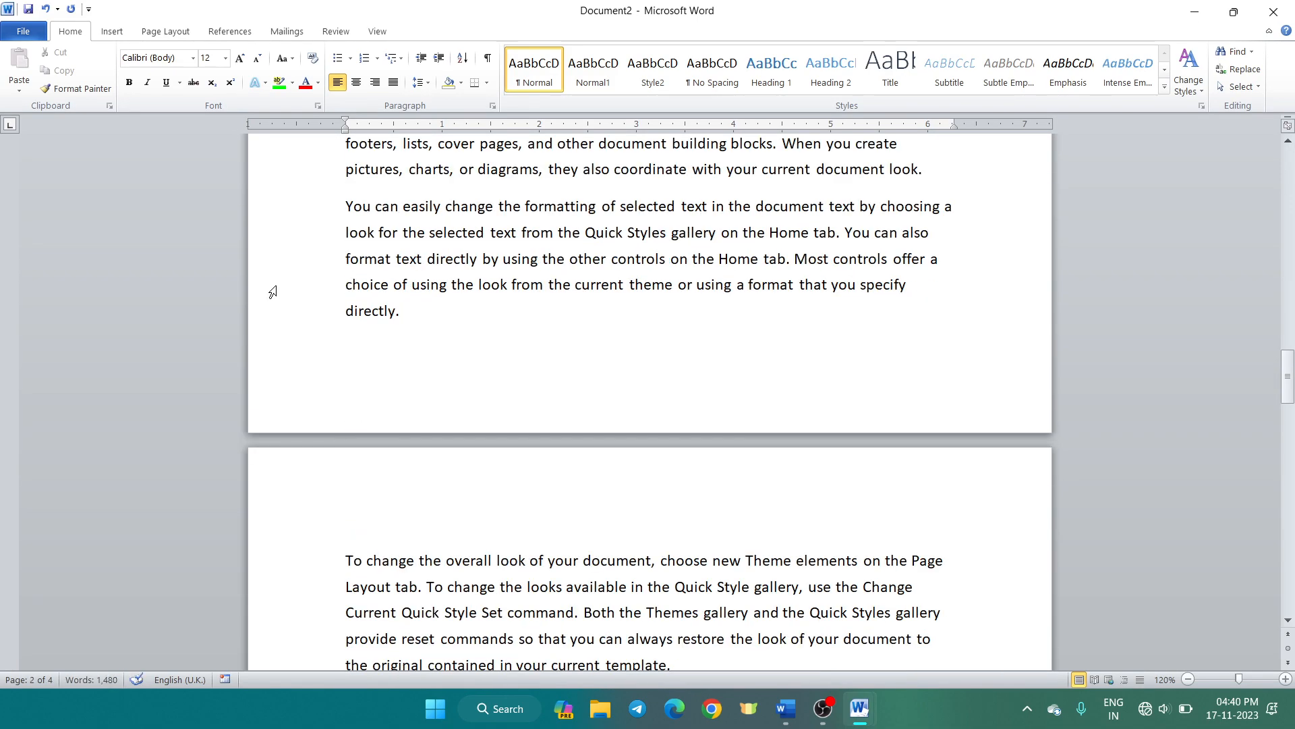
key("ctrl+Home")
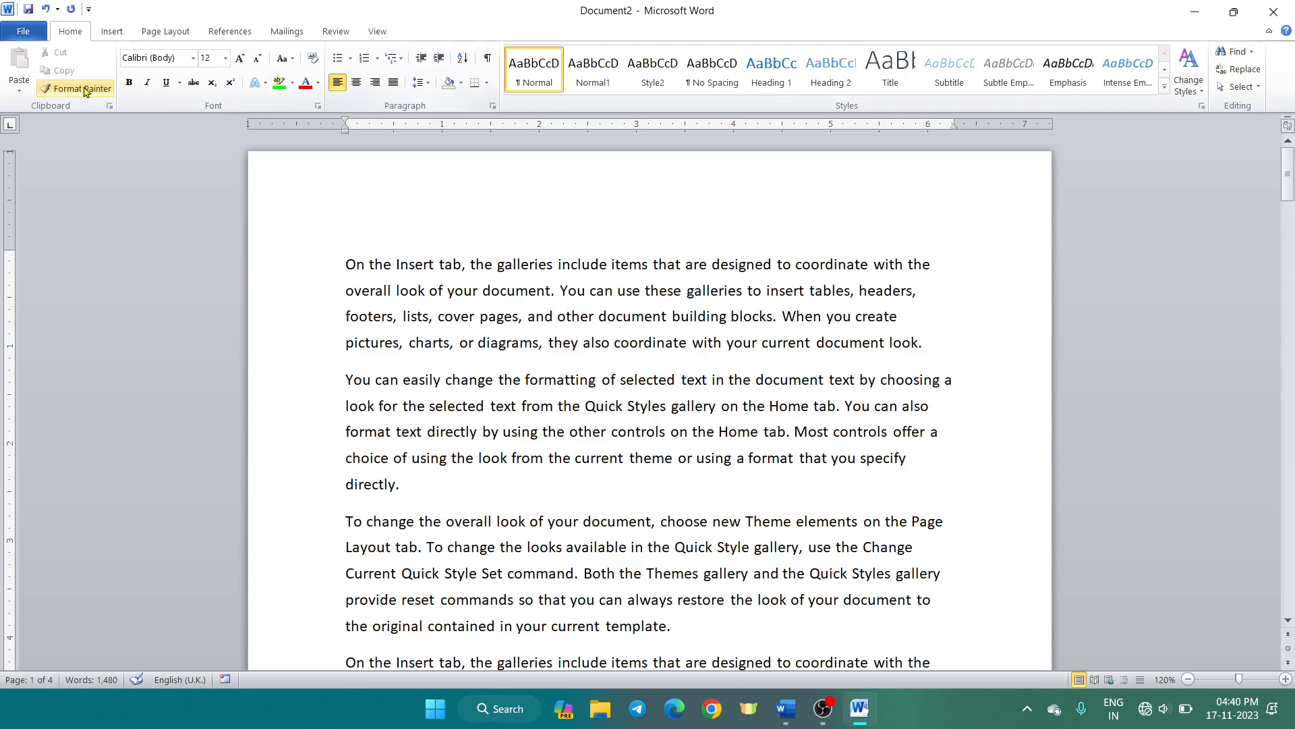
Set custom page margins of 0 at the top, bottom and right for the whole document.
left_click(165, 31)
left_click(120, 79)
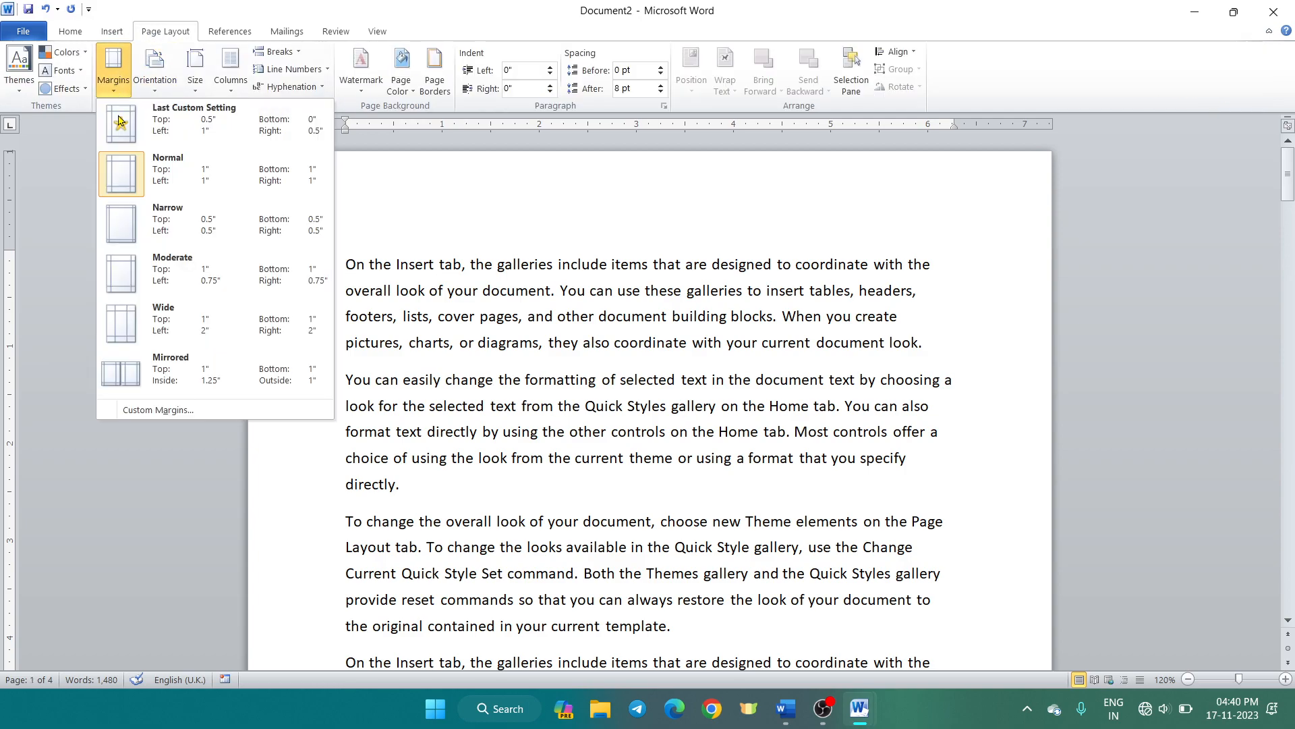
left_click(150, 418)
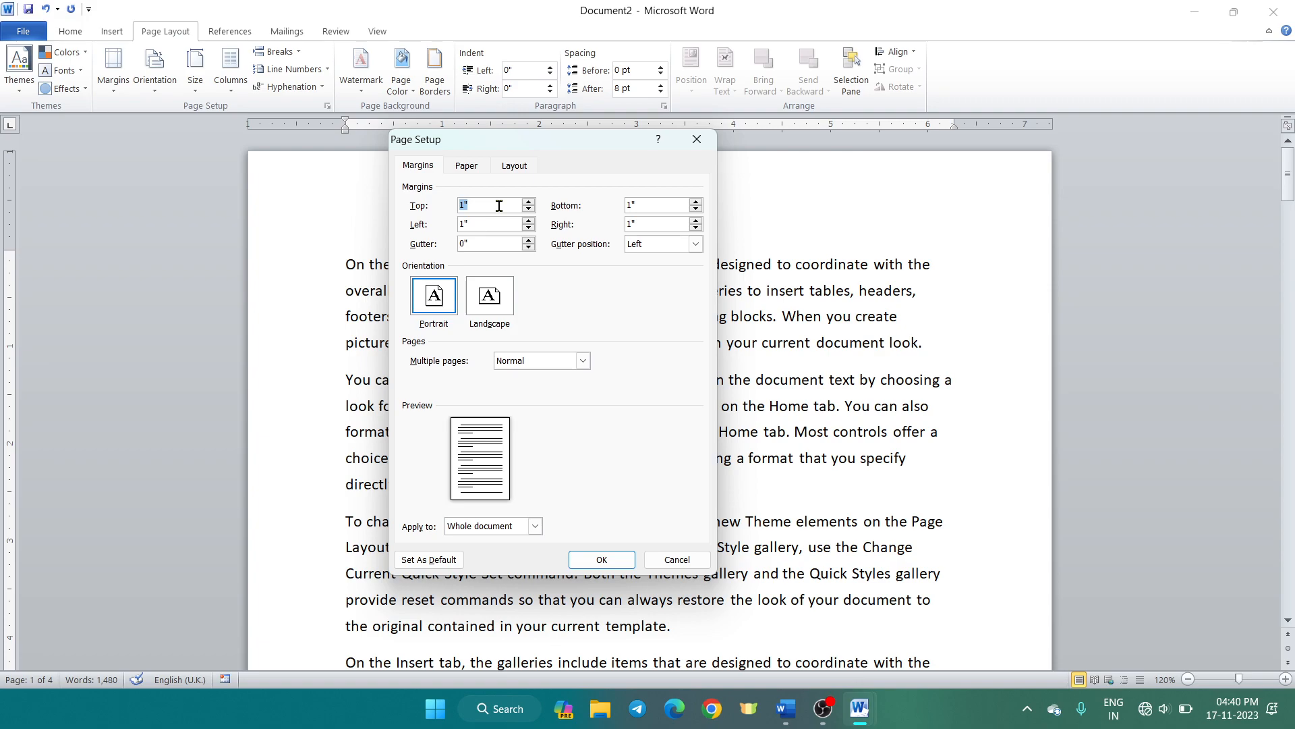
type("0")
key("Tab")
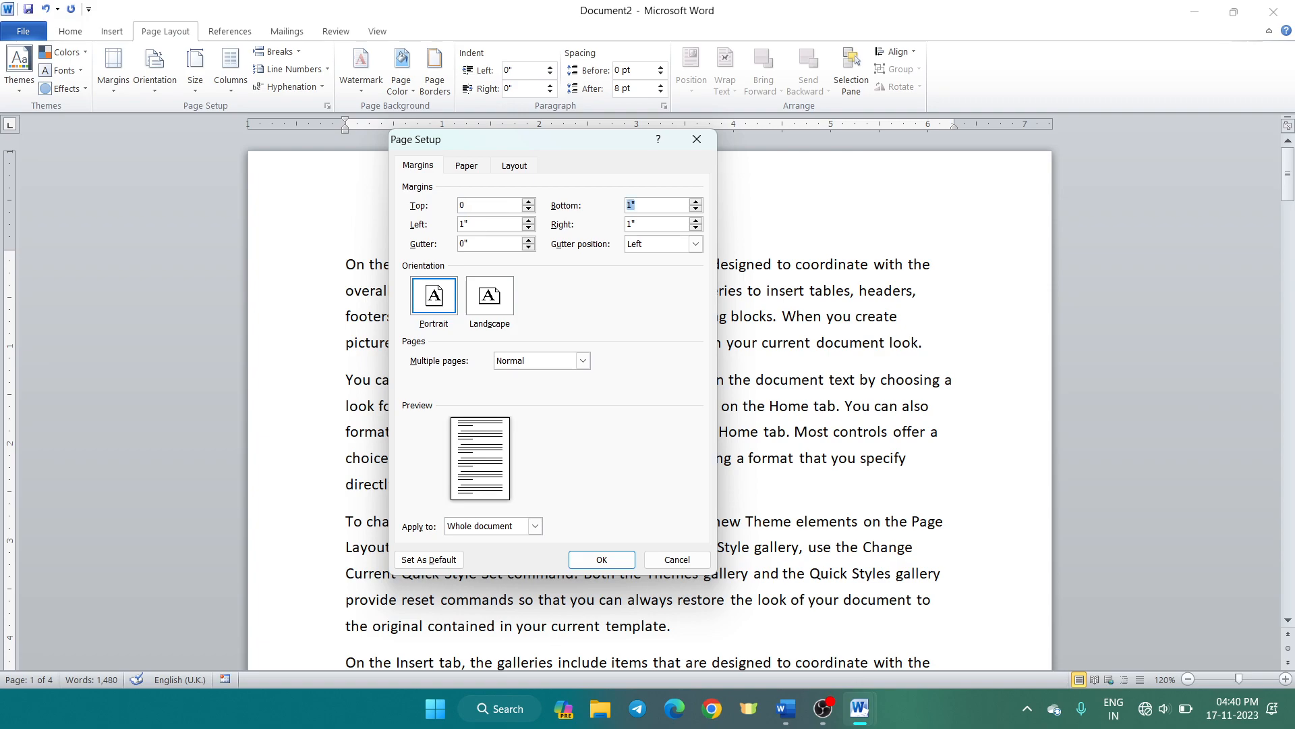
key("Tab")
key("Tab")
key("Tab")
left_click(598, 558)
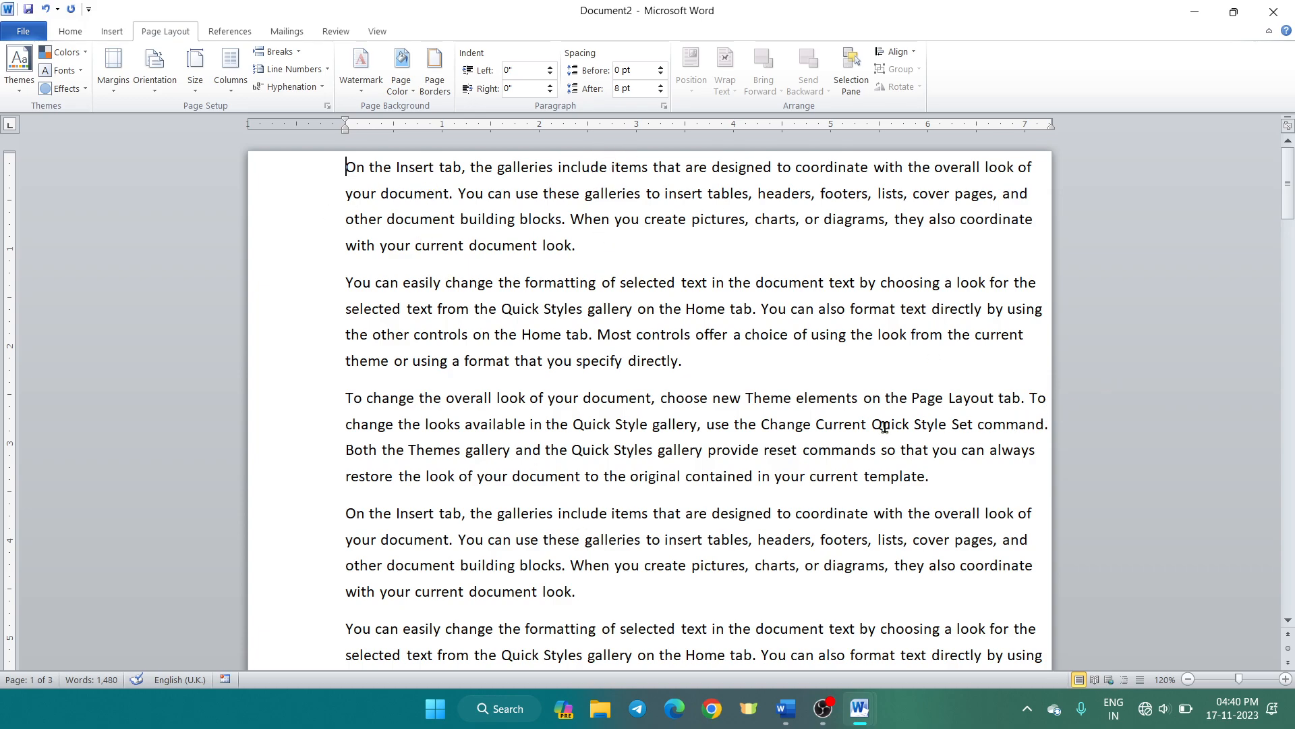
Try a page break inside the word "charts" on the first line of page two, and undo it along with the zero margins.
scroll(735, 425, "down", 4)
scroll(695, 439, "down", 6)
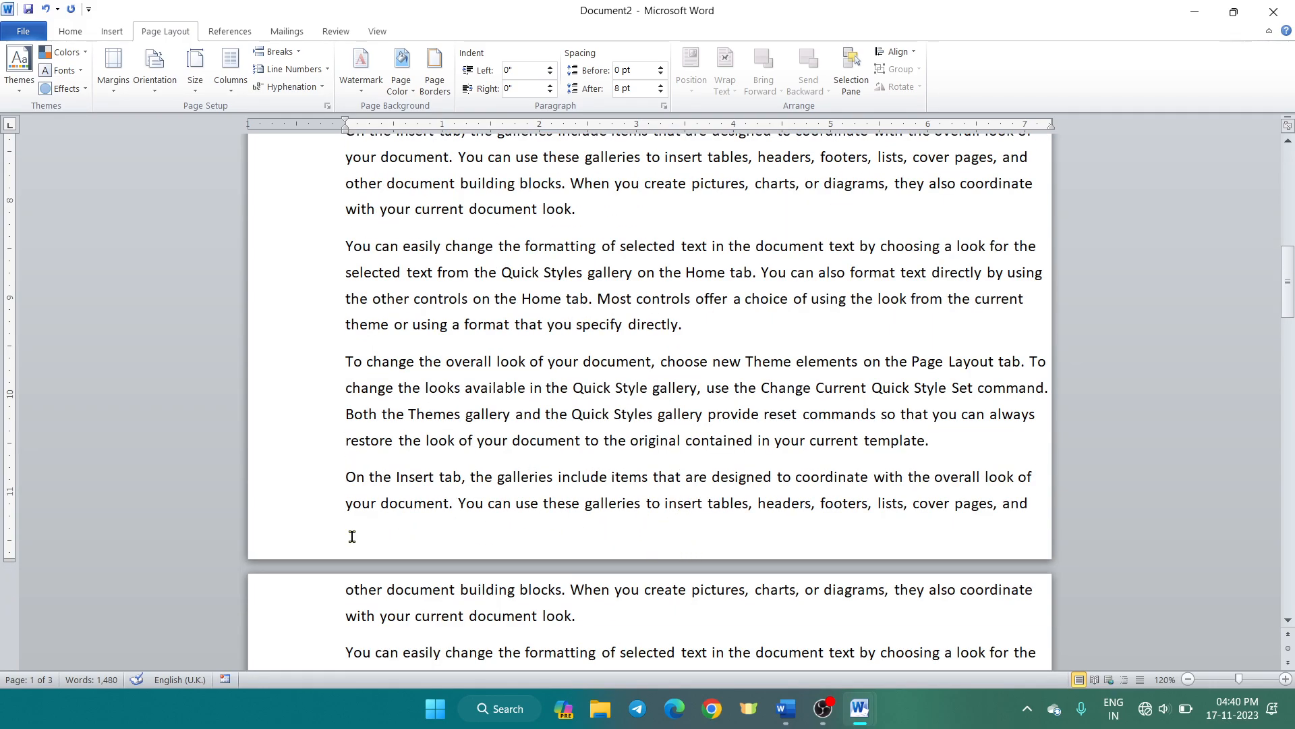
left_click(788, 592)
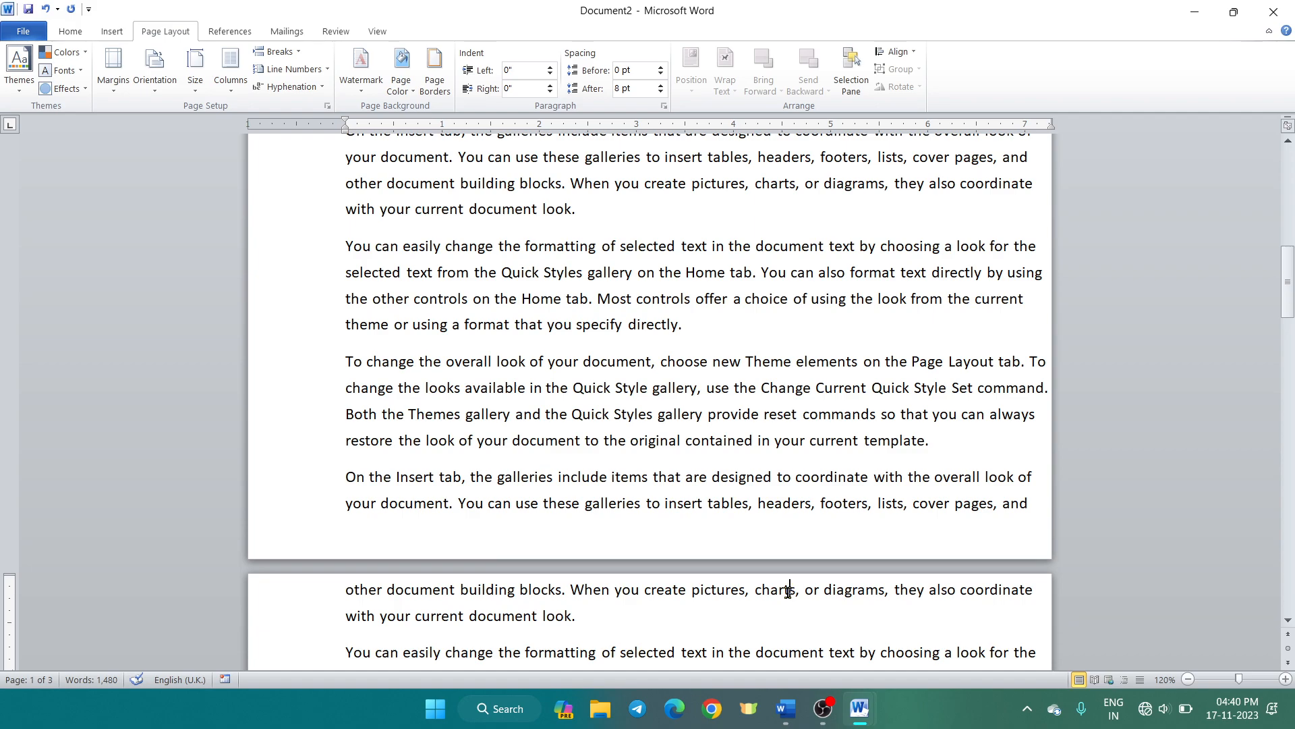
key("ctrl+Return")
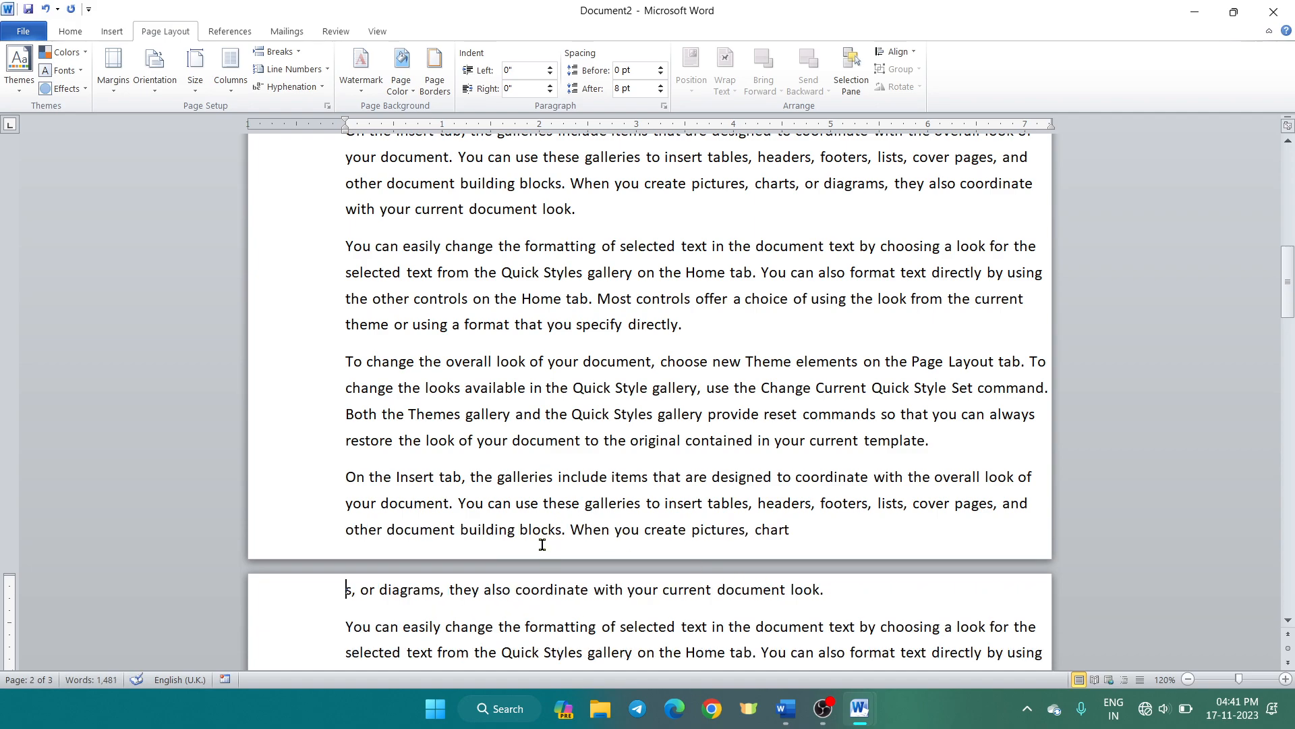
key("BackSpace")
scroll(538, 546, "down", 1)
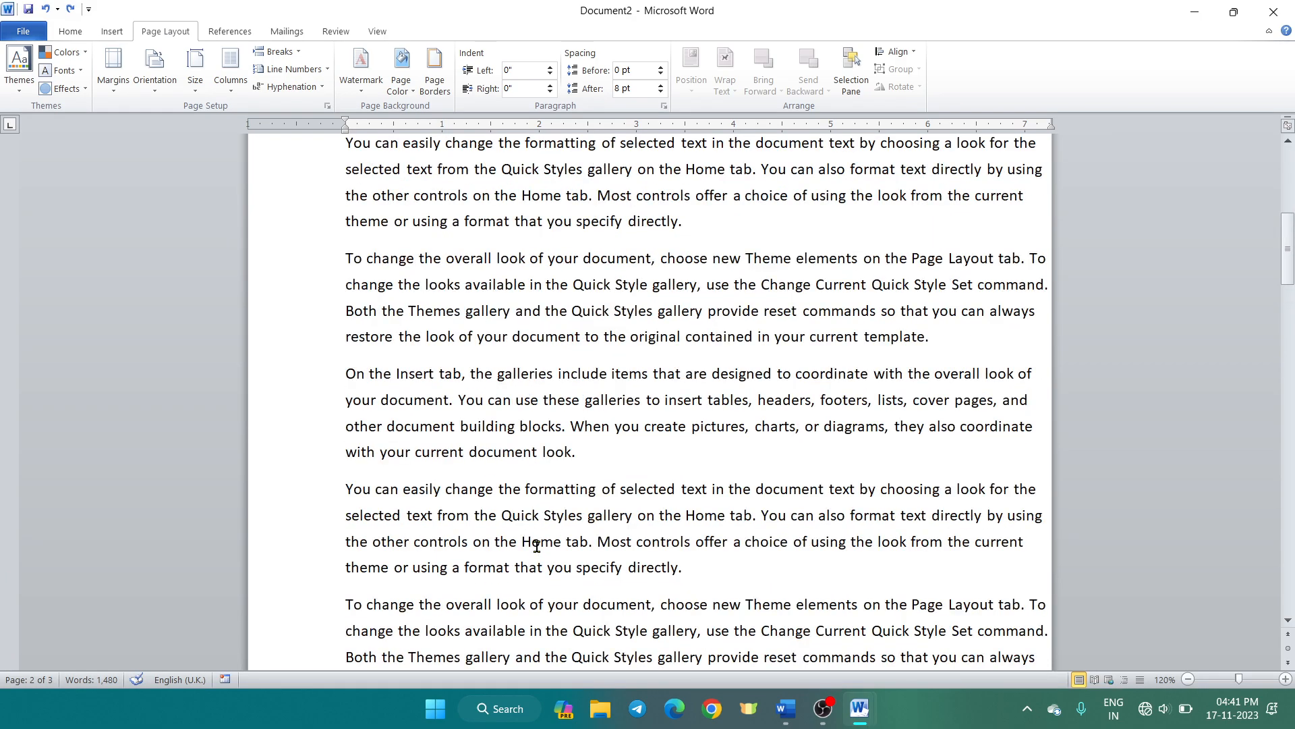
scroll(537, 546, "up", 2)
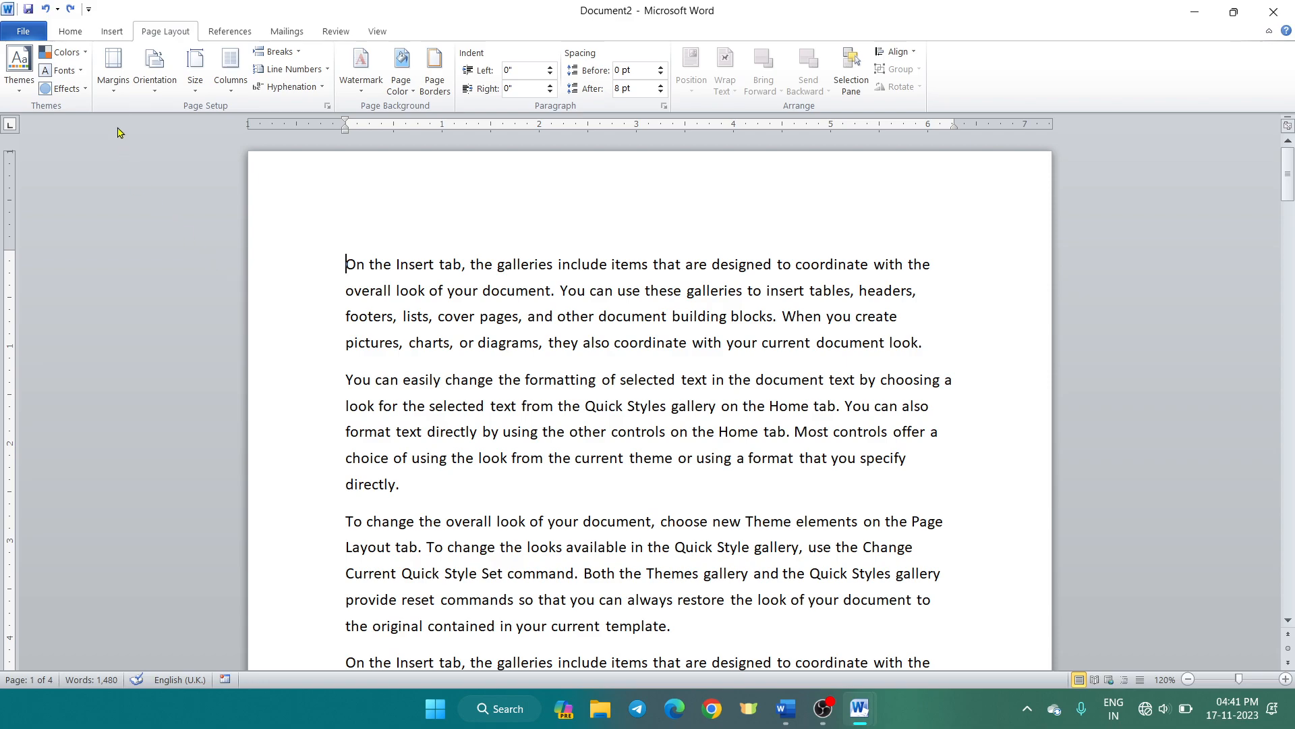
Examine the margin and gutter settings for custom margins, and close them without making changes.
left_click(116, 93)
left_click(162, 408)
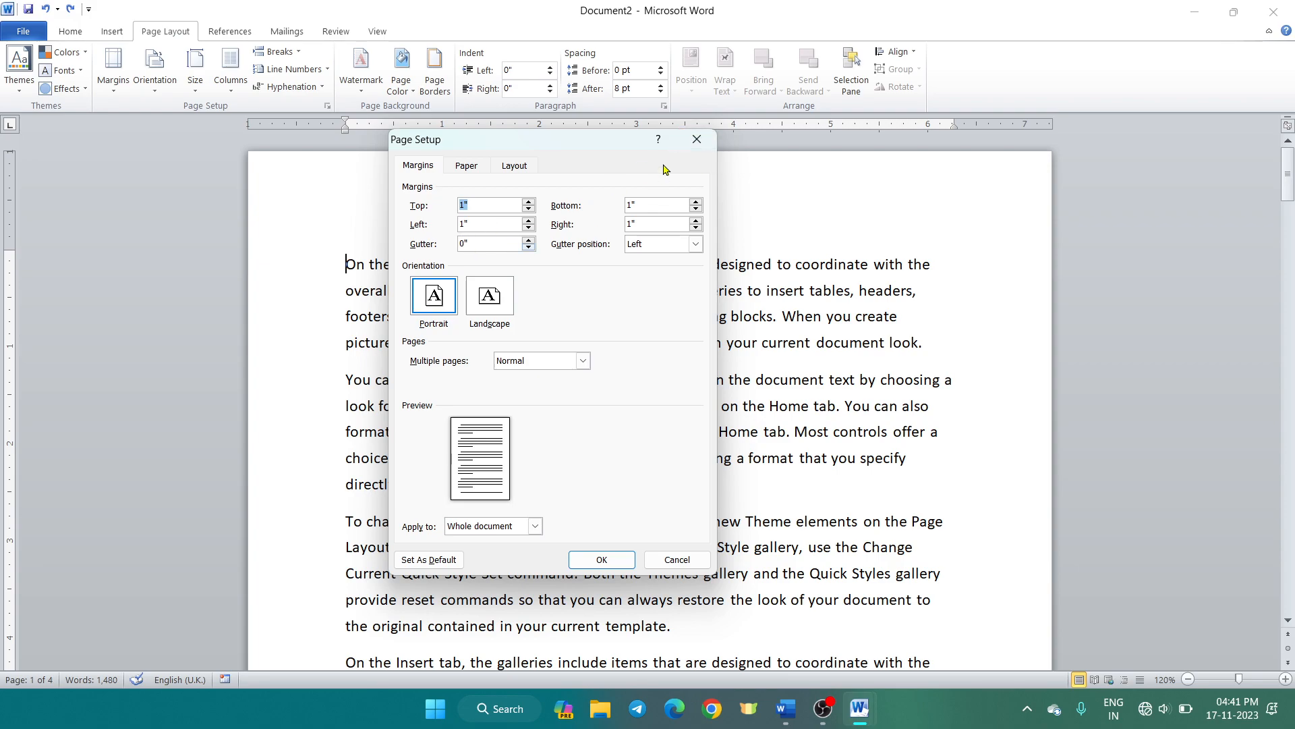
left_click(697, 139)
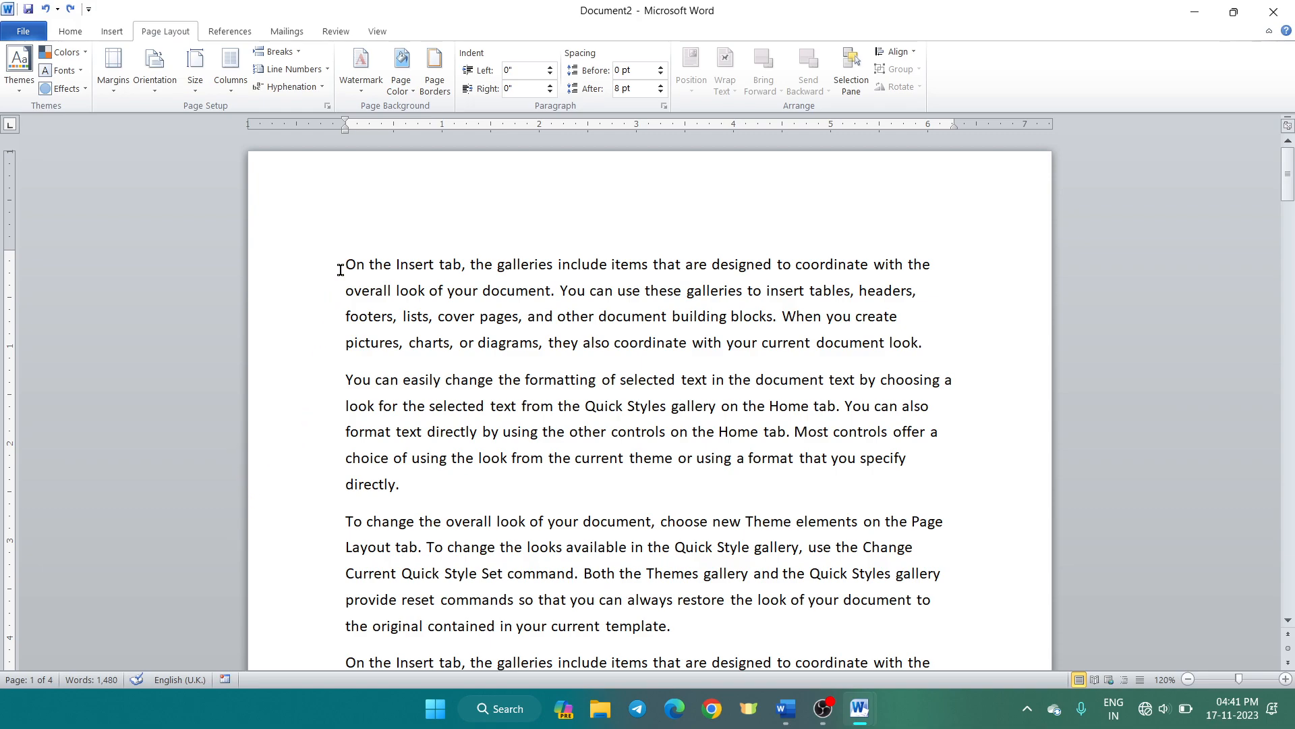
Try a gutter of 2 at the left position for the whole document, and undo it.
left_click_drag(344, 264, 353, 371)
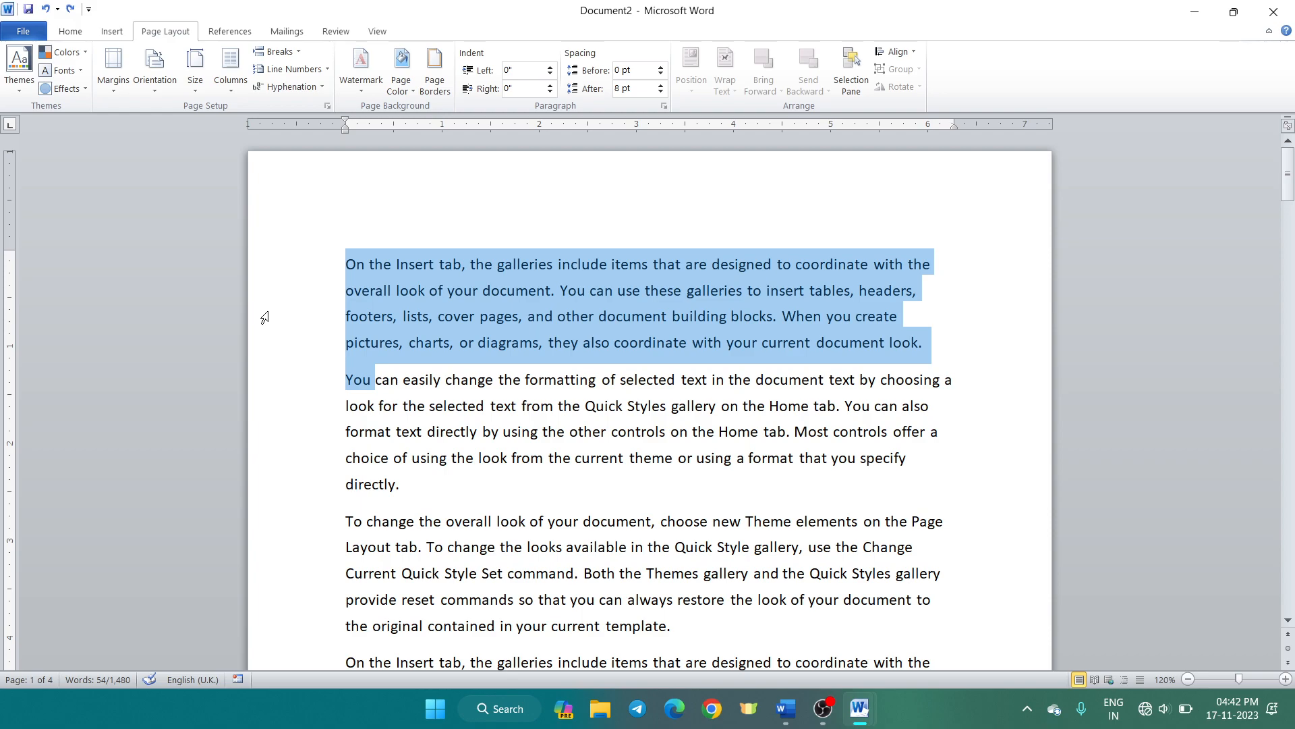
left_click(113, 67)
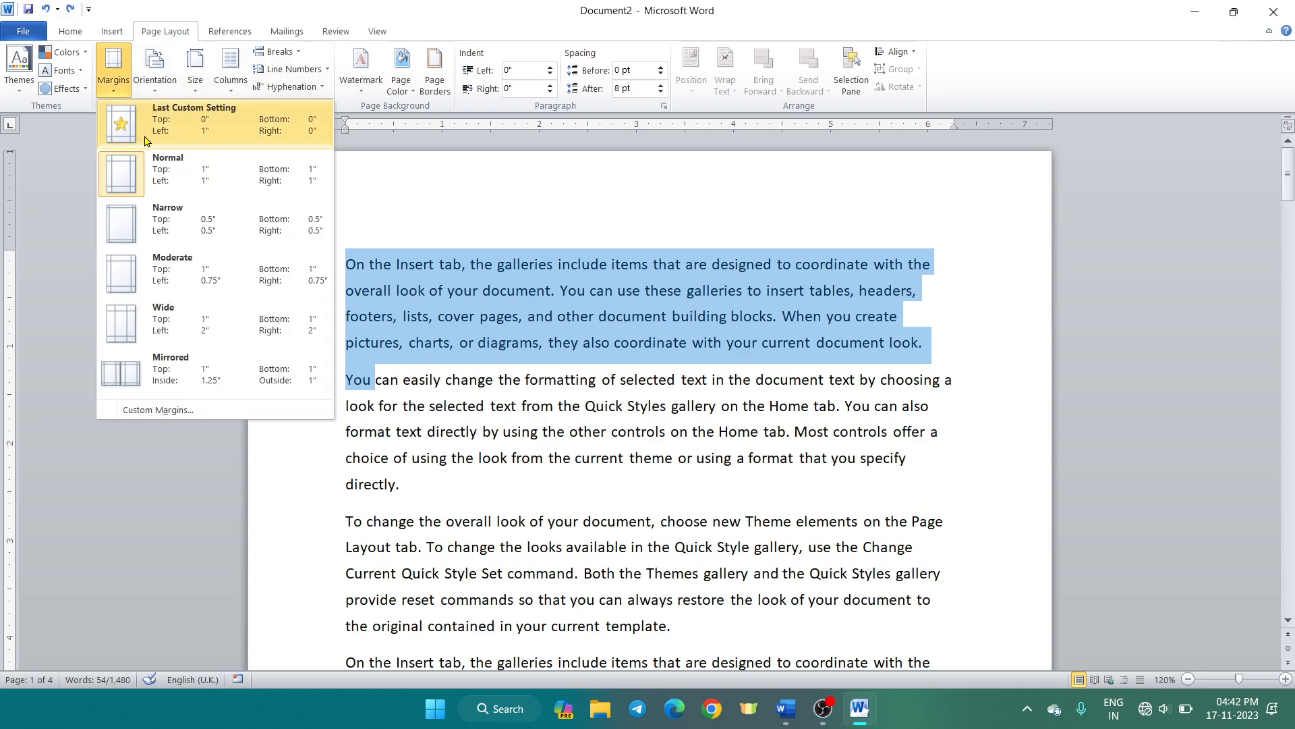
left_click(143, 410)
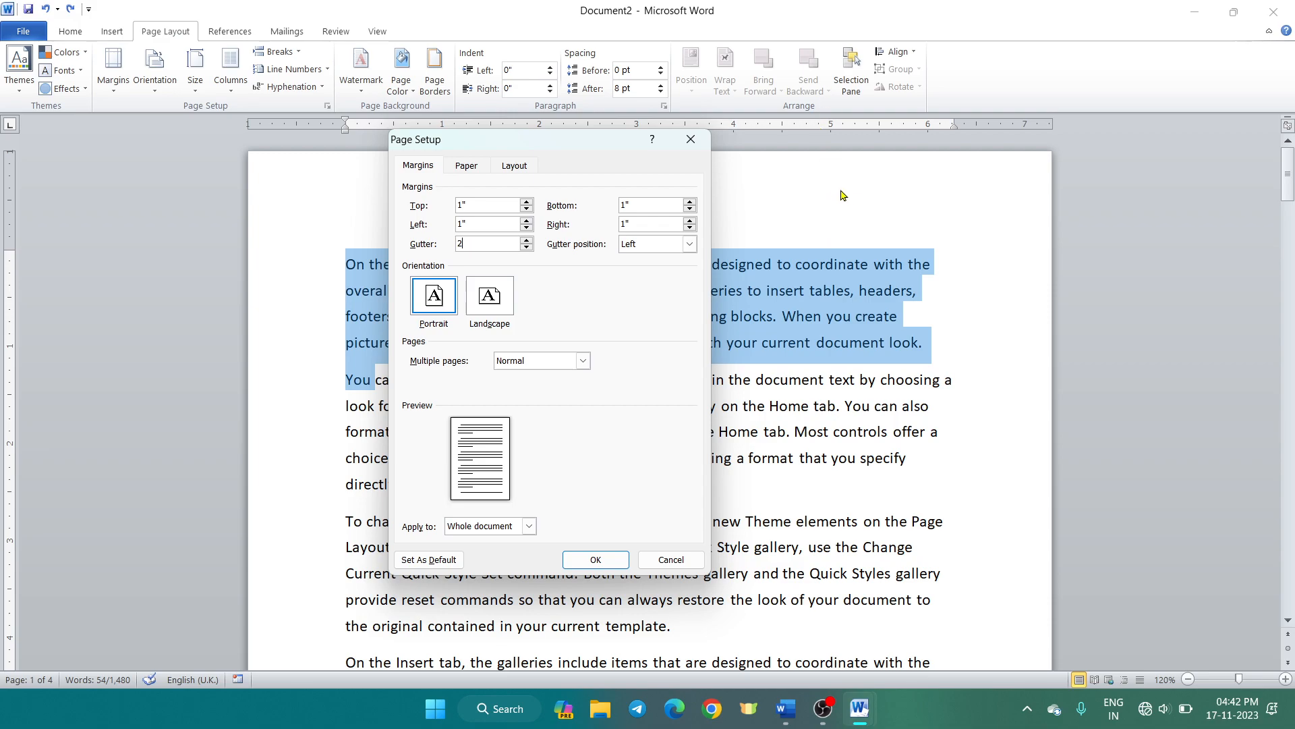
left_click(688, 245)
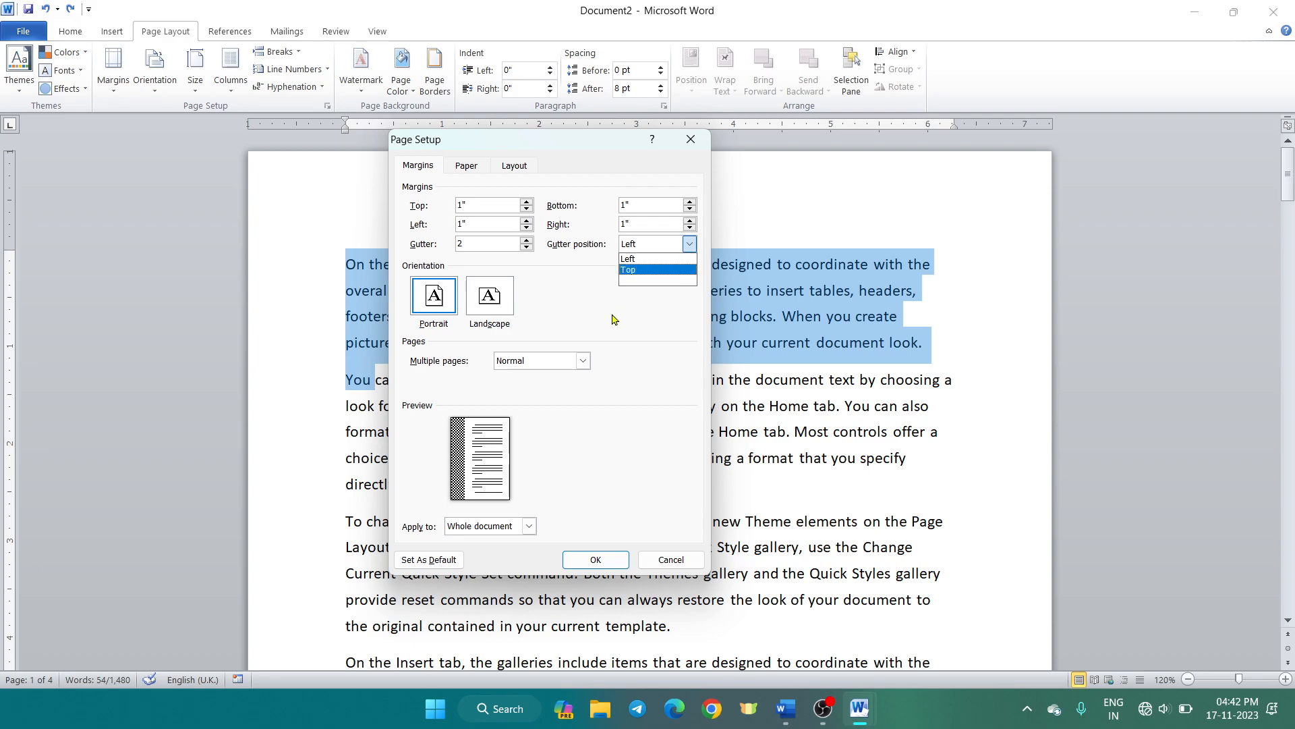
left_click(633, 259)
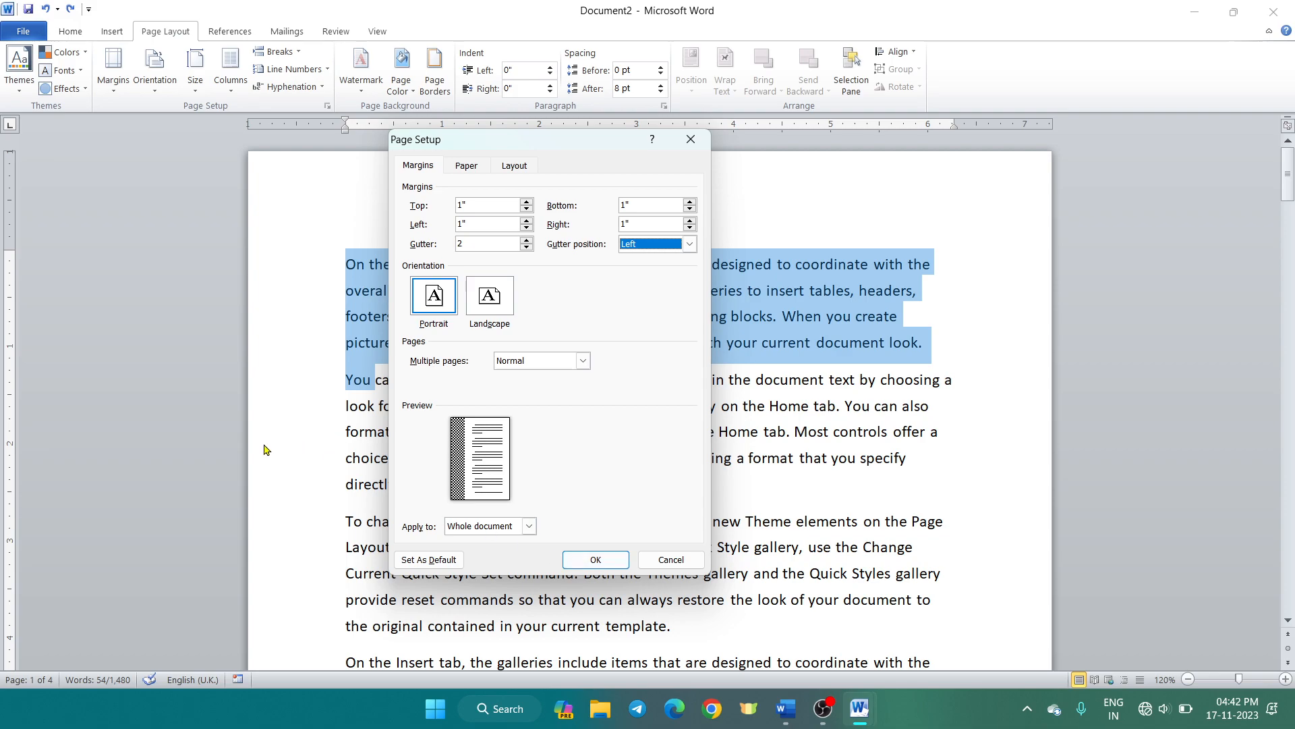
left_click(609, 562)
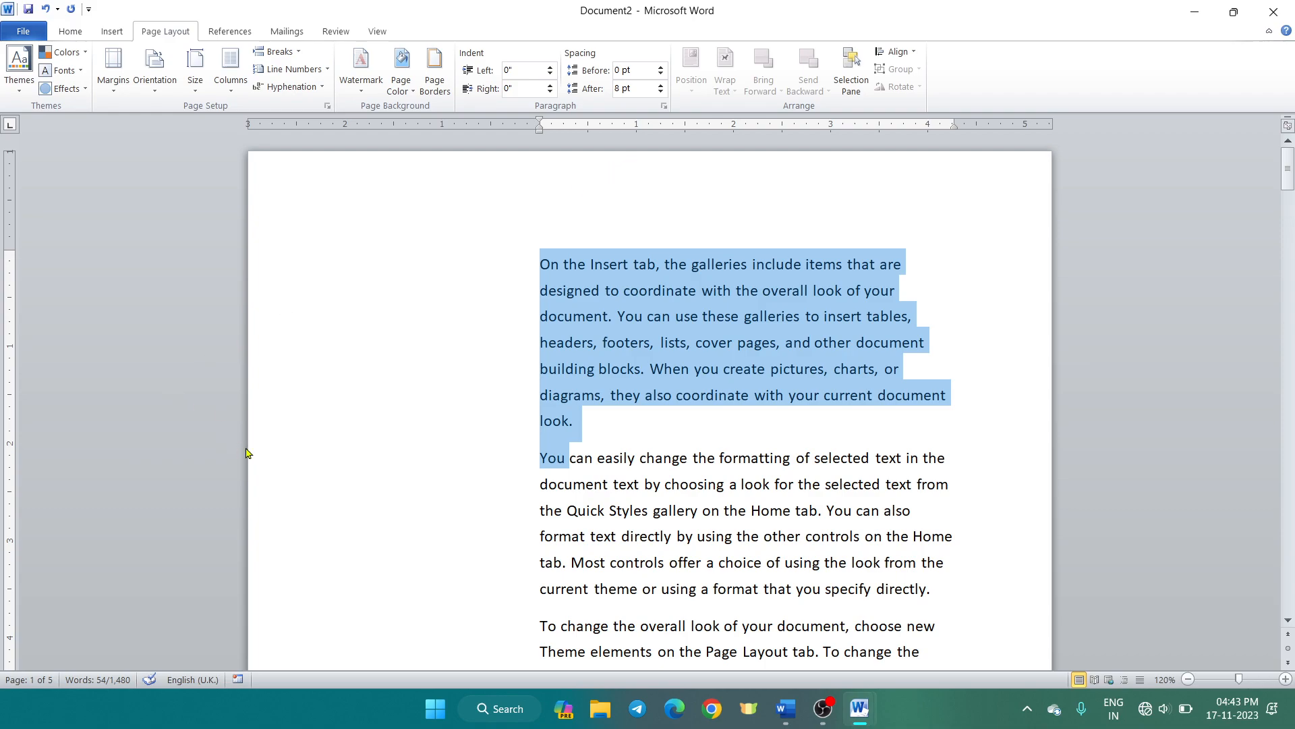
key("ctrl+z")
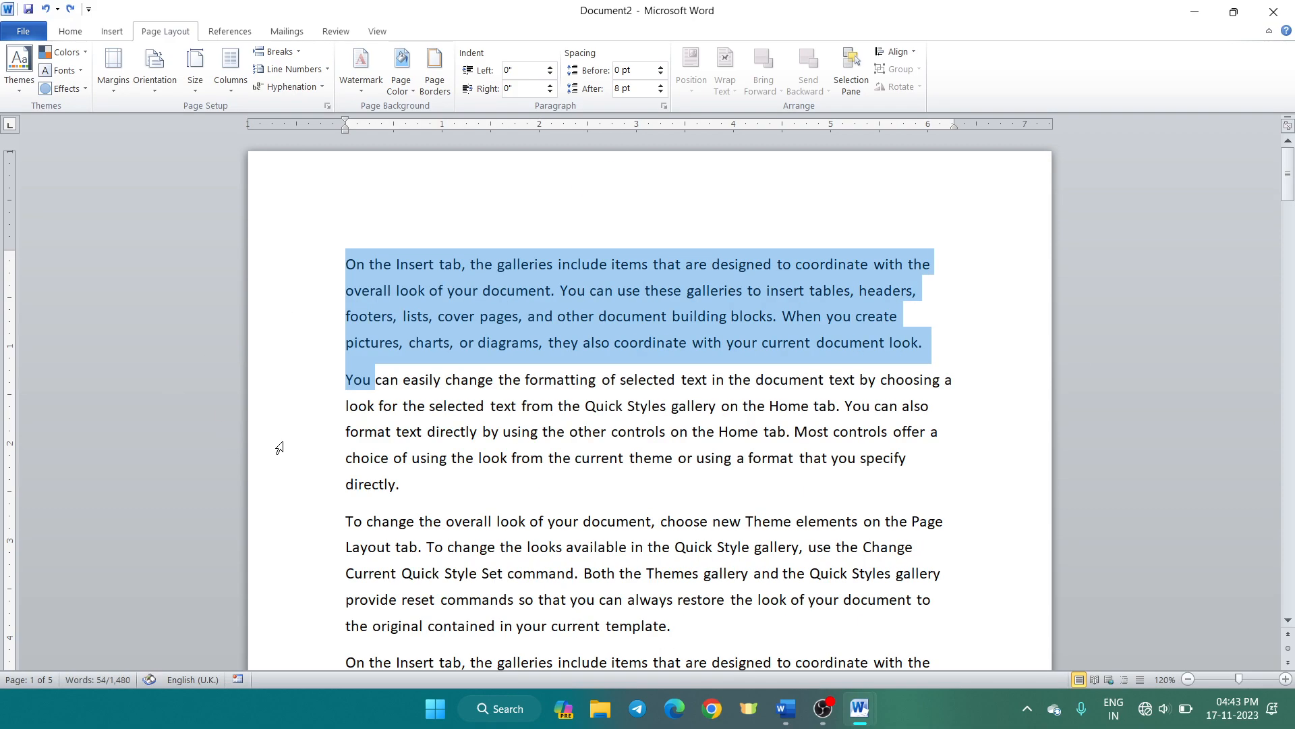
Preview landscape orientation in the custom margin settings, and close them without applying it.
left_click(364, 310)
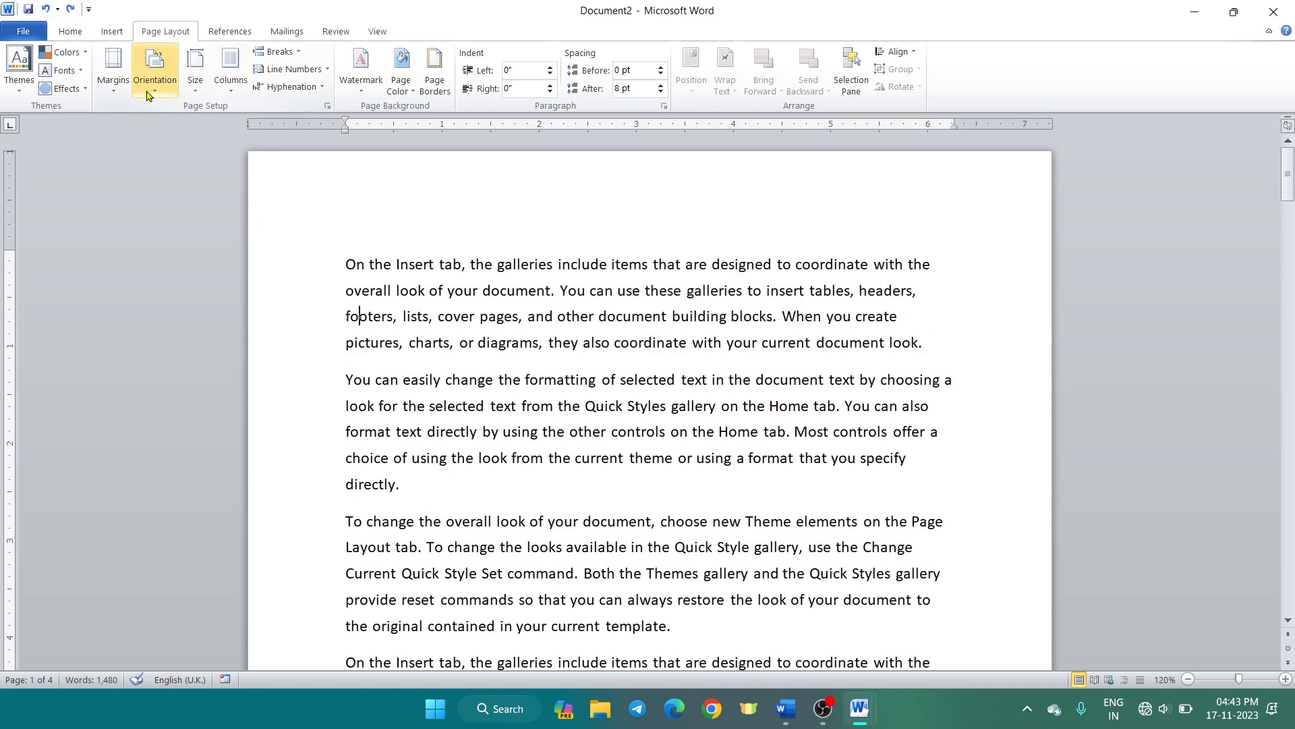
left_click(113, 71)
left_click(187, 410)
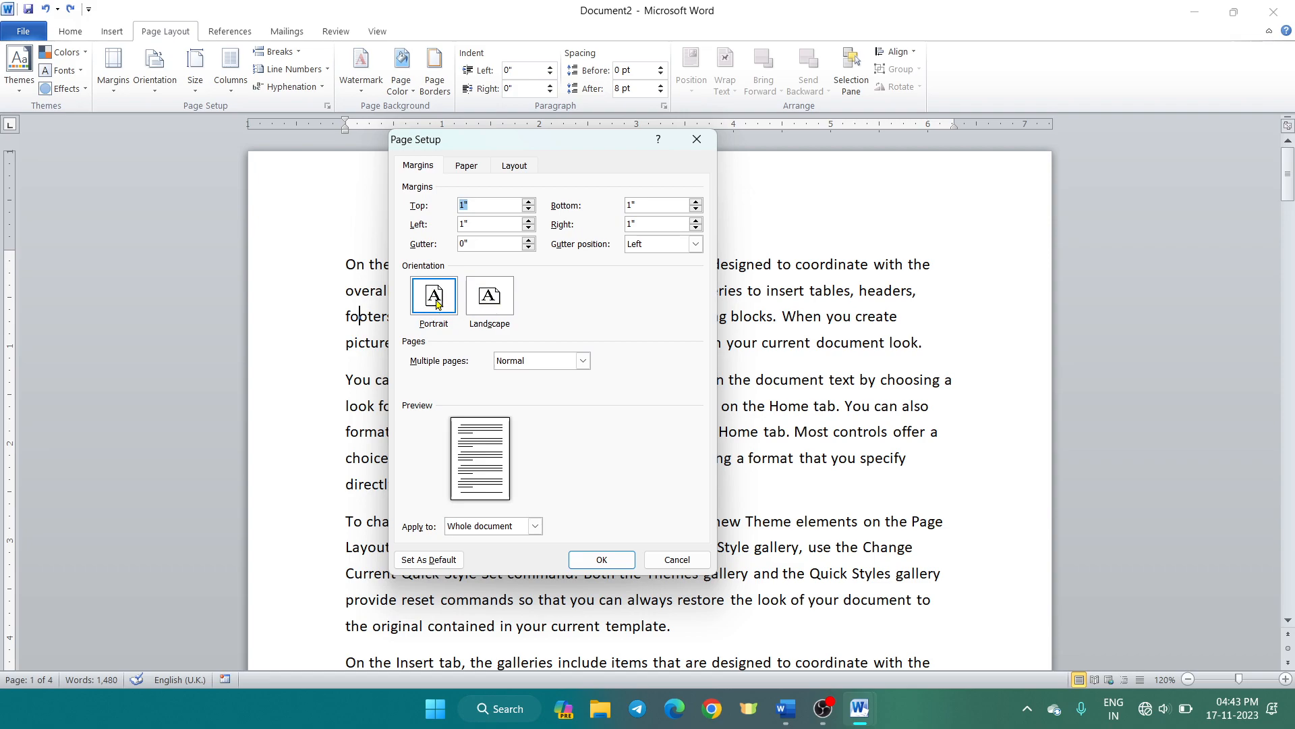
left_click(500, 304)
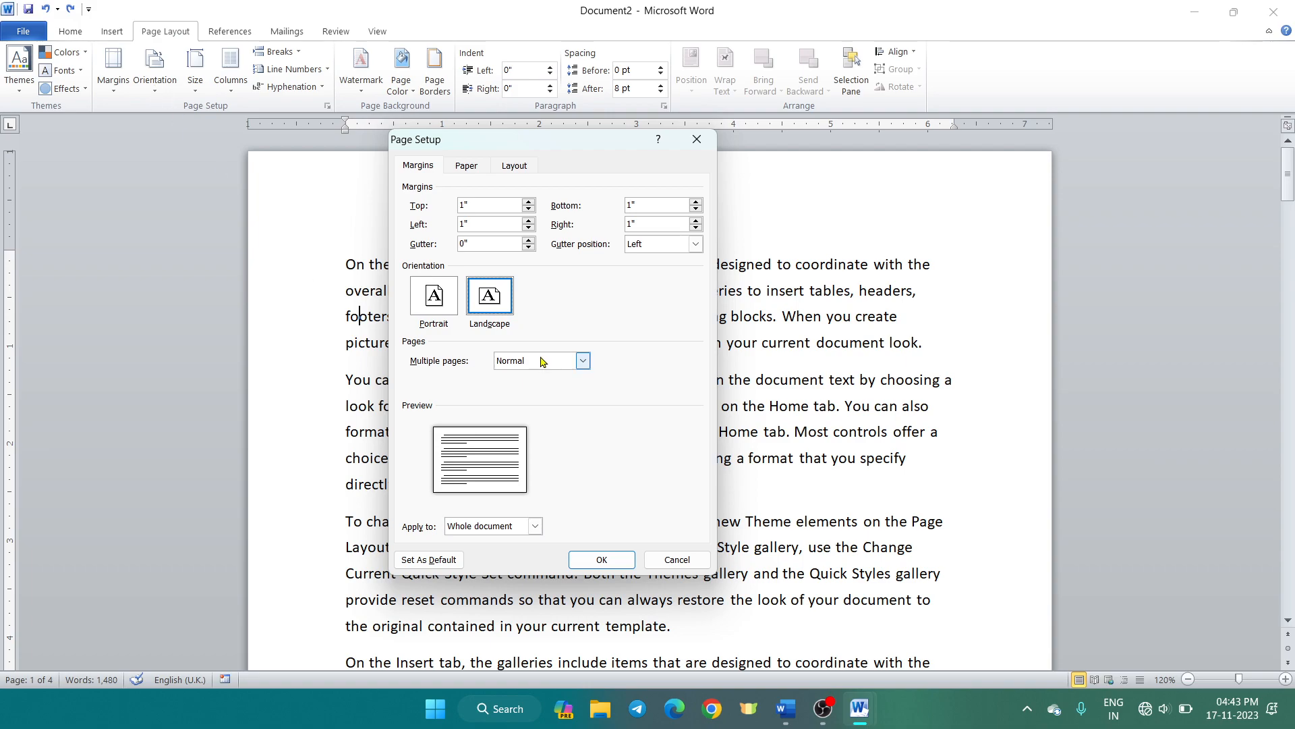
left_click(691, 141)
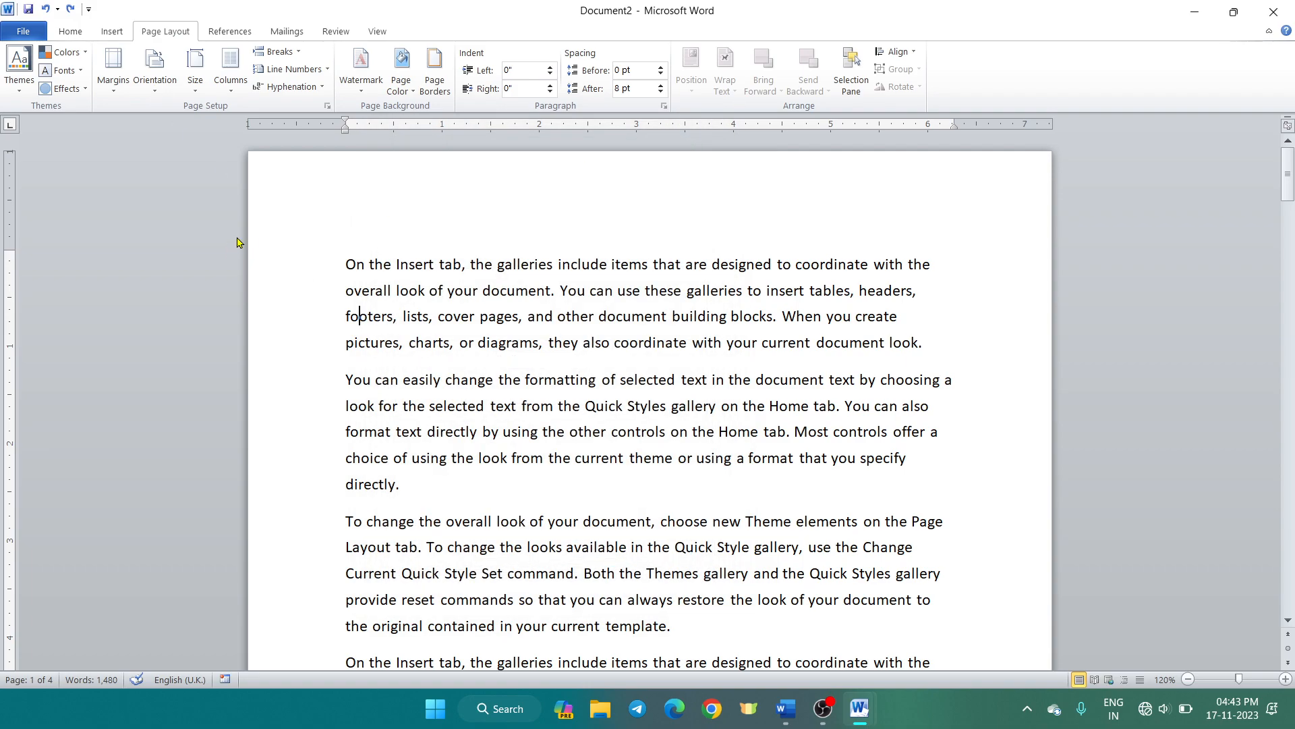
Try landscape orientation for the whole document, and switch it back to portrait.
scroll(342, 186, "down", 6, "ctrl")
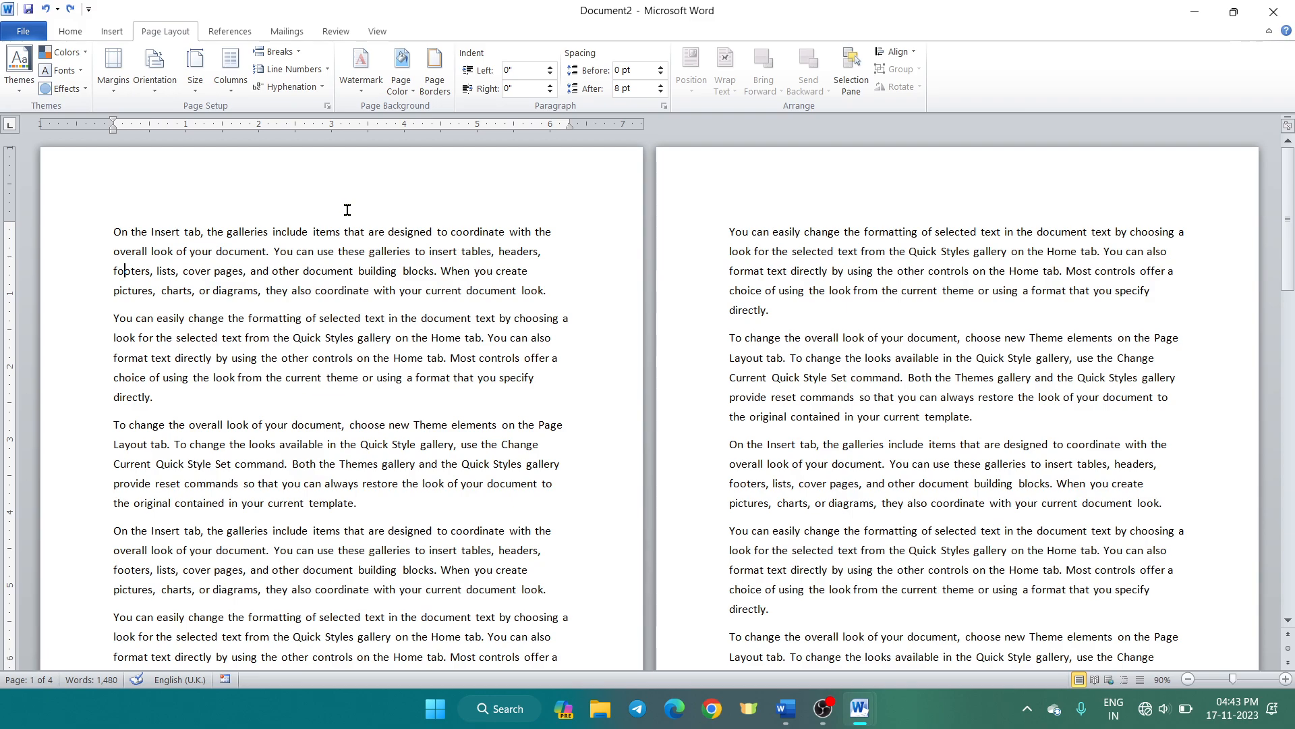
scroll(348, 210, "down", 2, "ctrl")
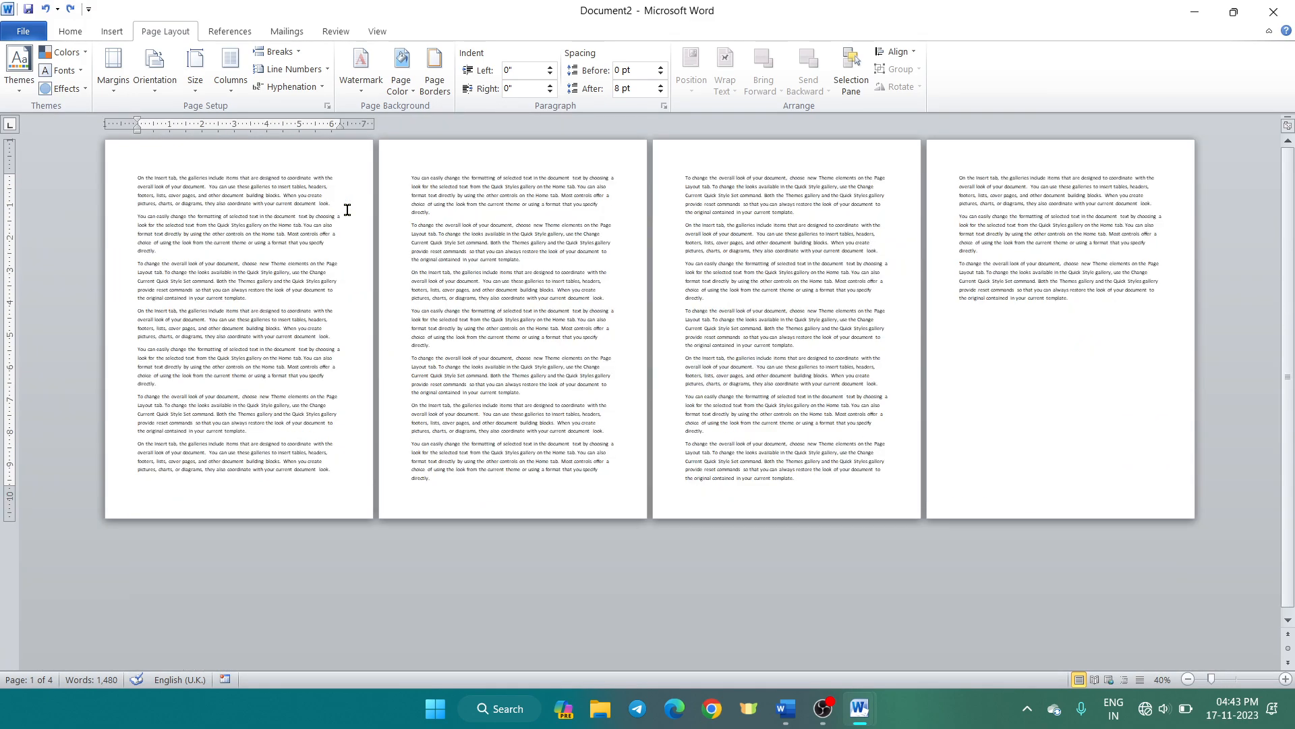
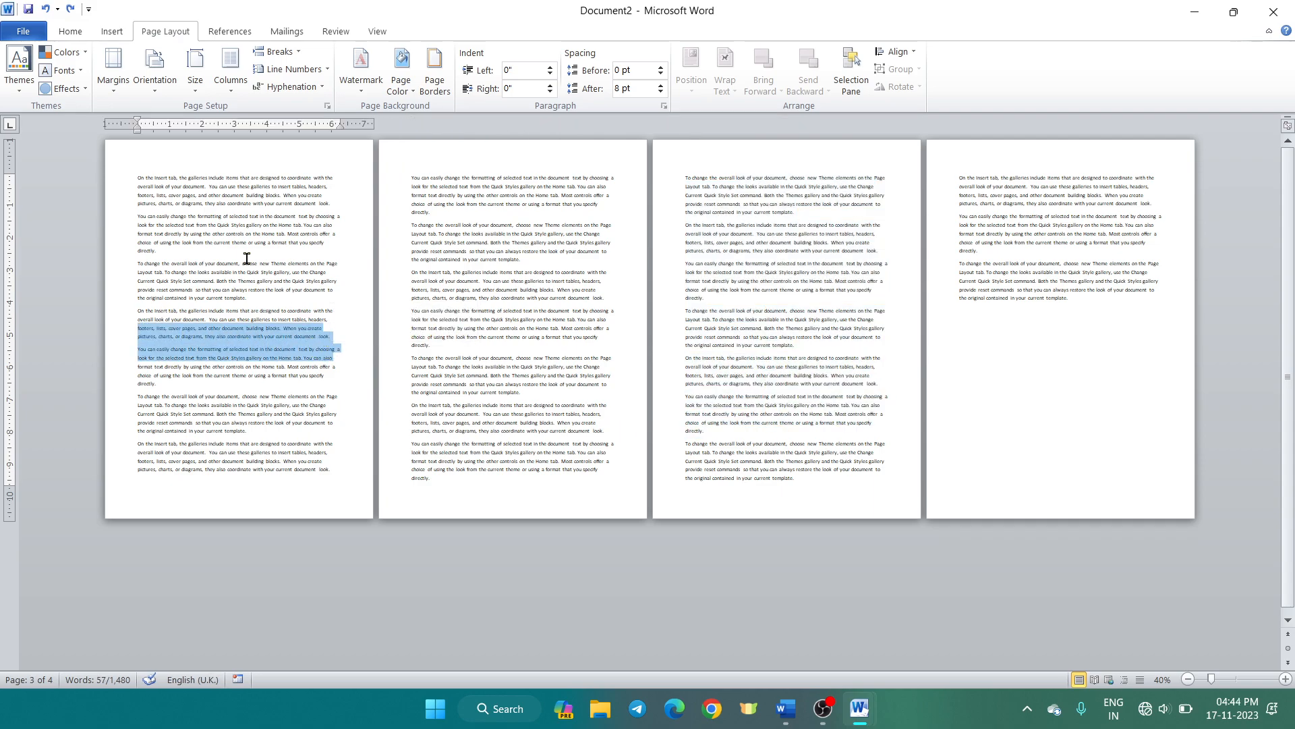
left_click(167, 97)
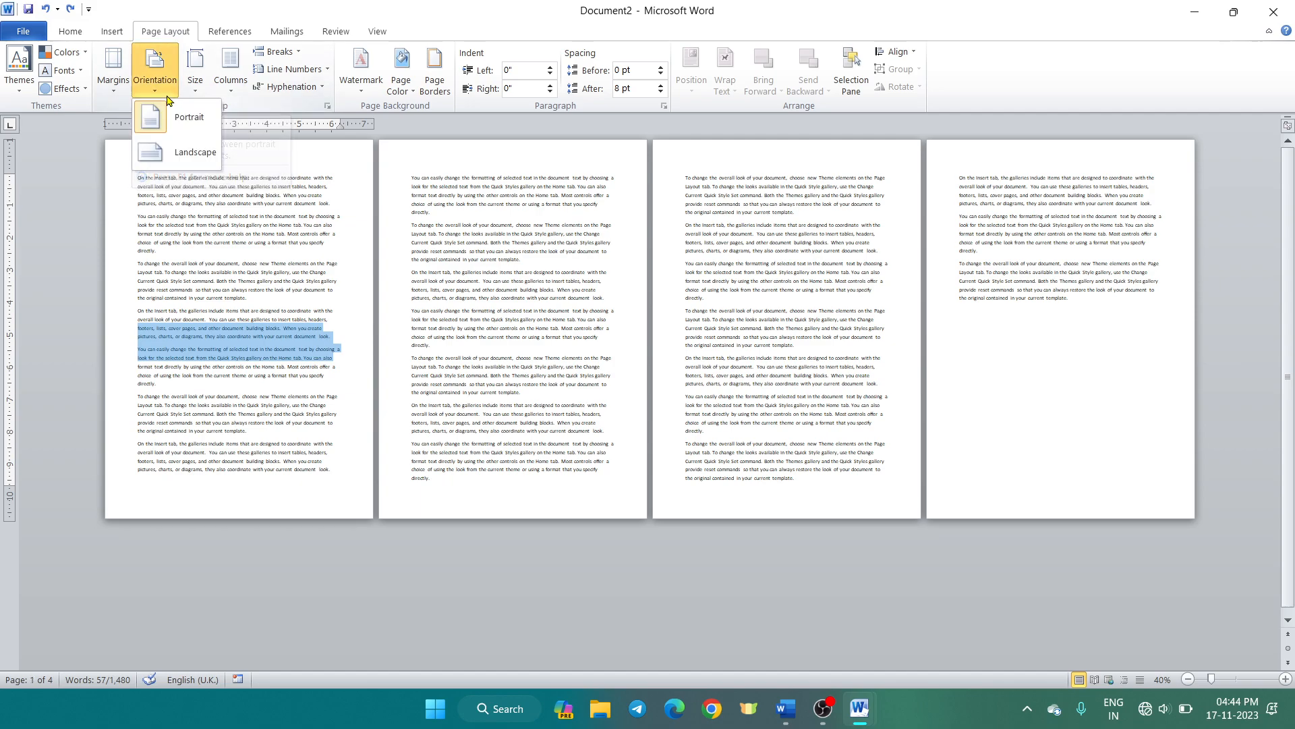
left_click(164, 154)
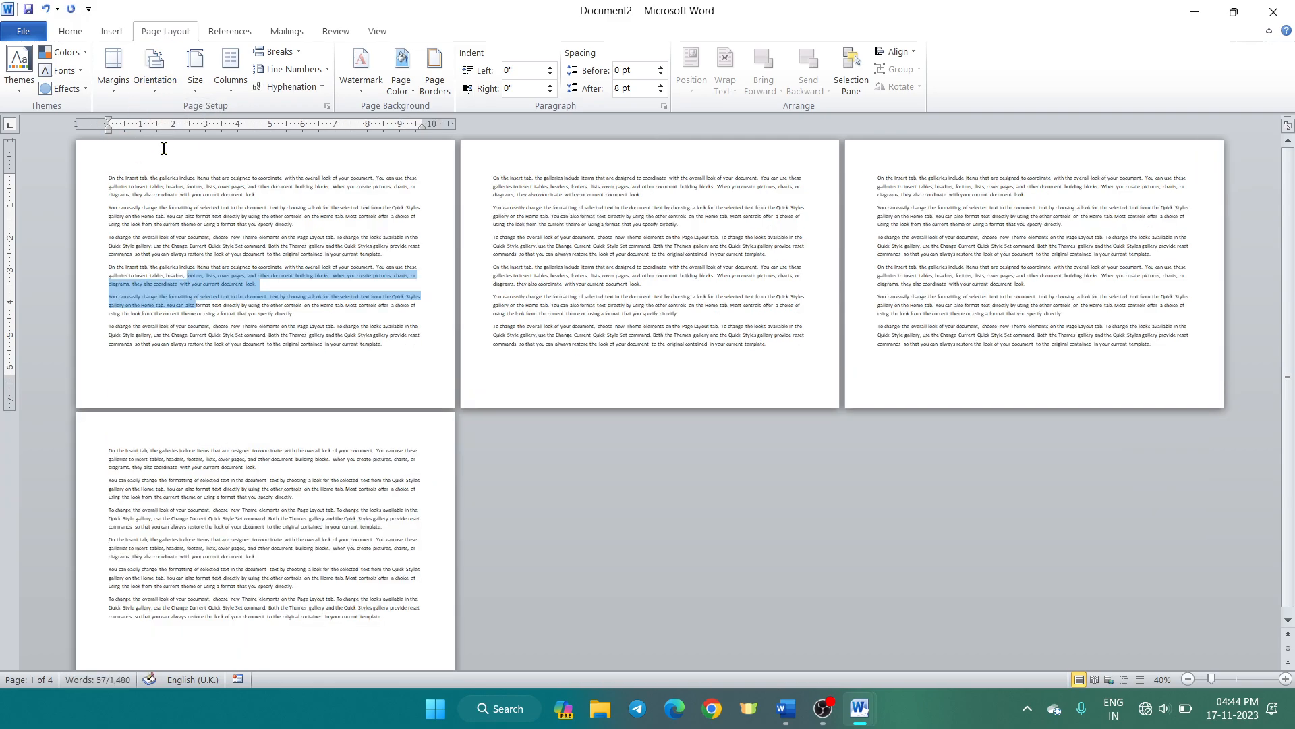
scroll(263, 284, "down", 2, "ctrl")
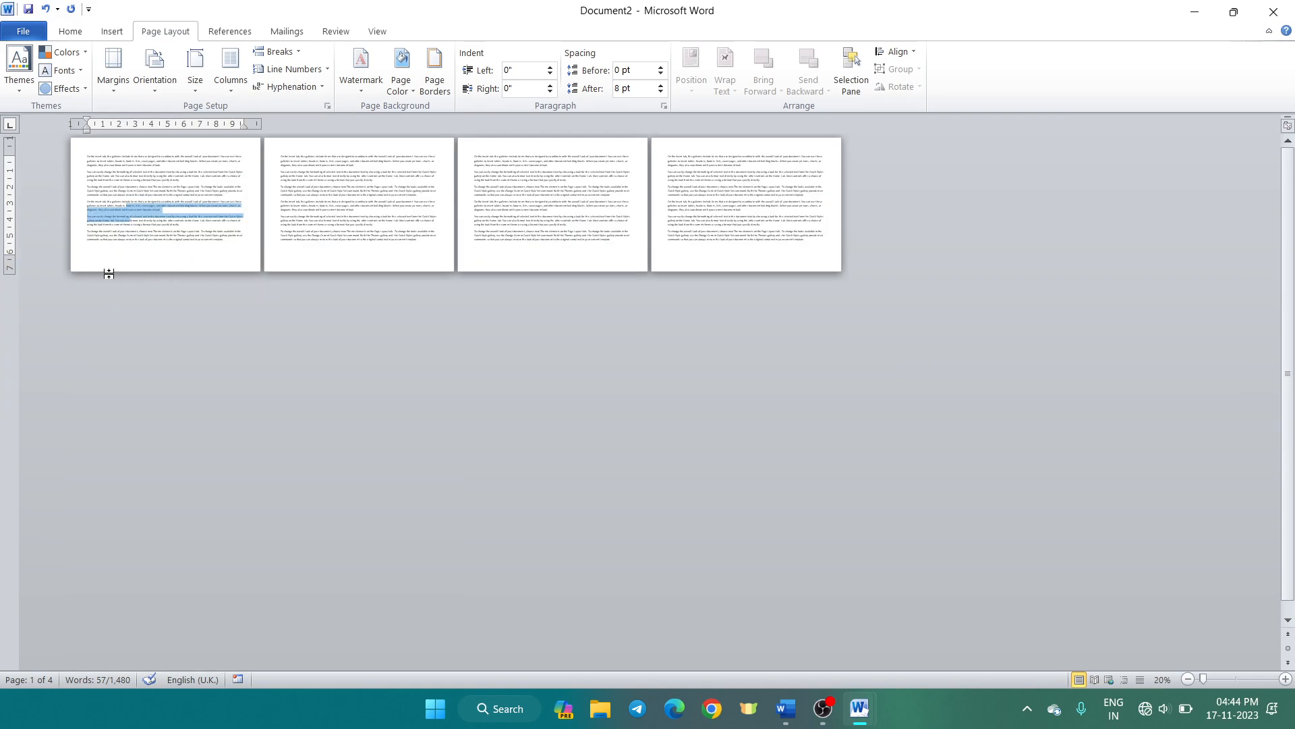
scroll(107, 274, "up", 2, "ctrl")
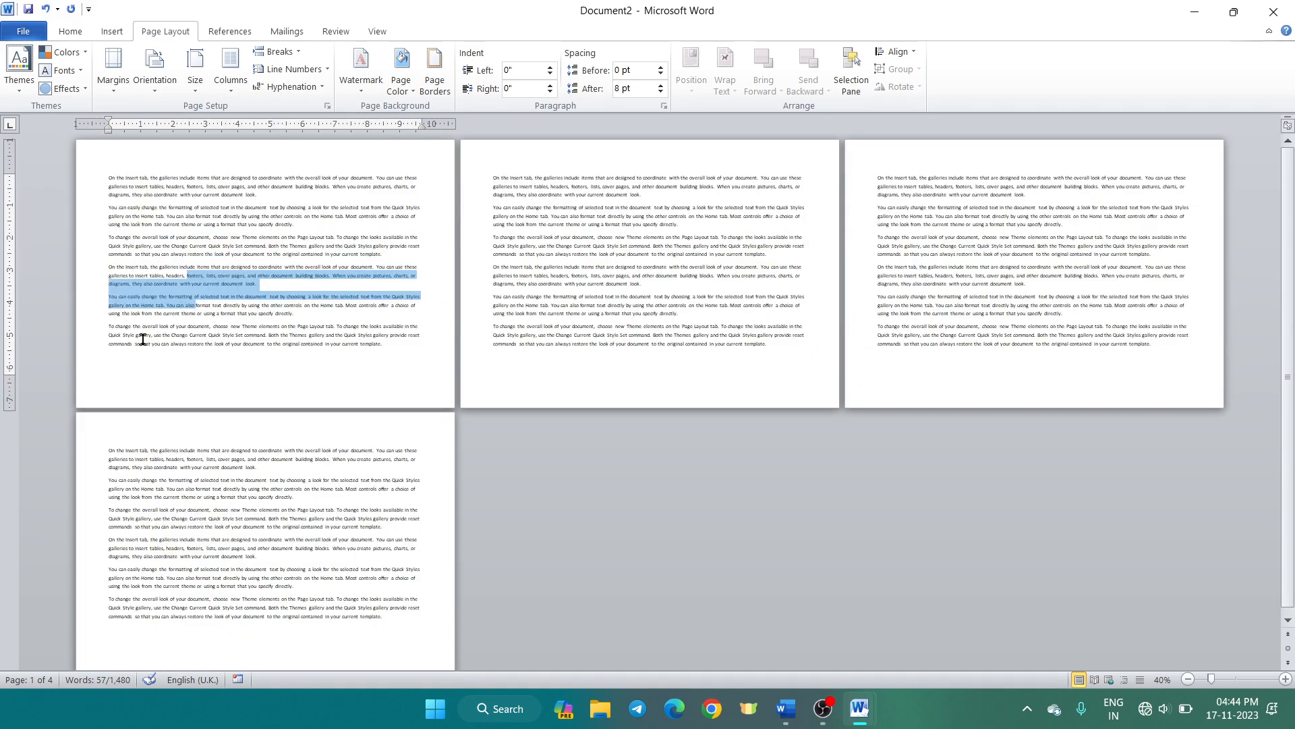
left_click_drag(118, 238, 390, 255)
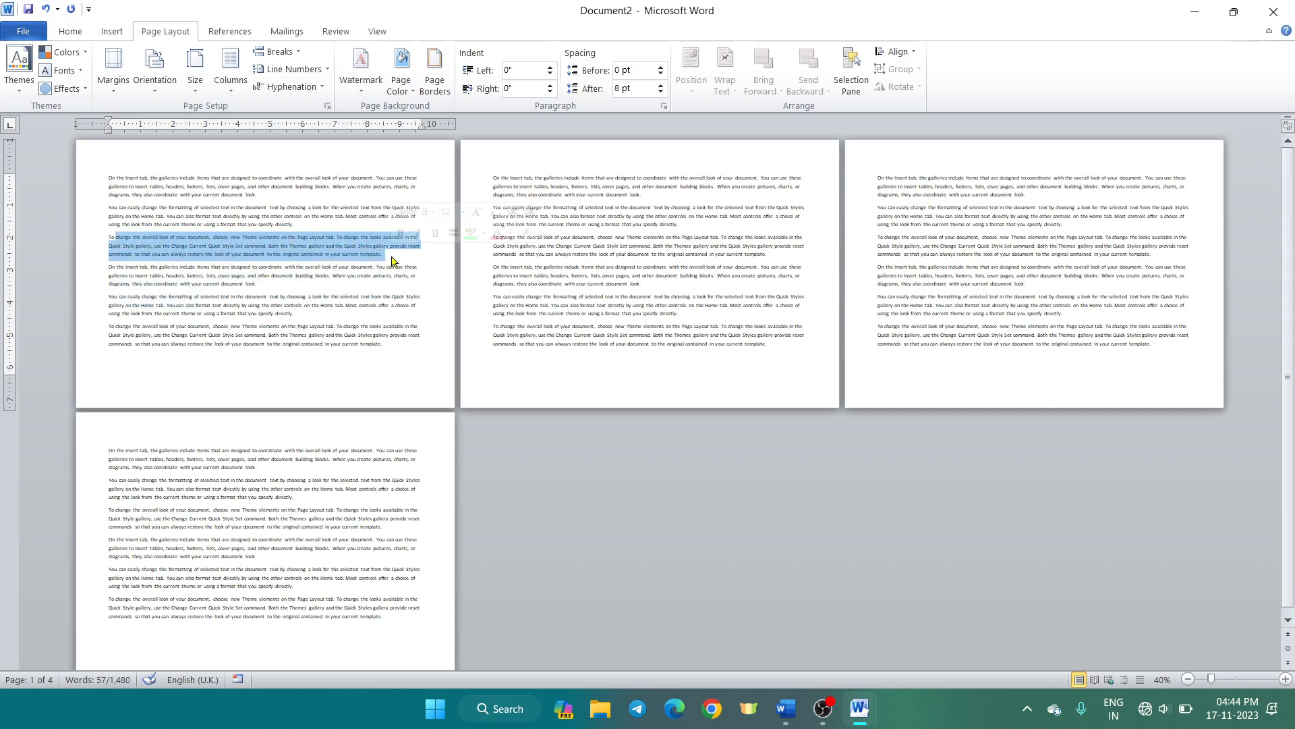
left_click(143, 95)
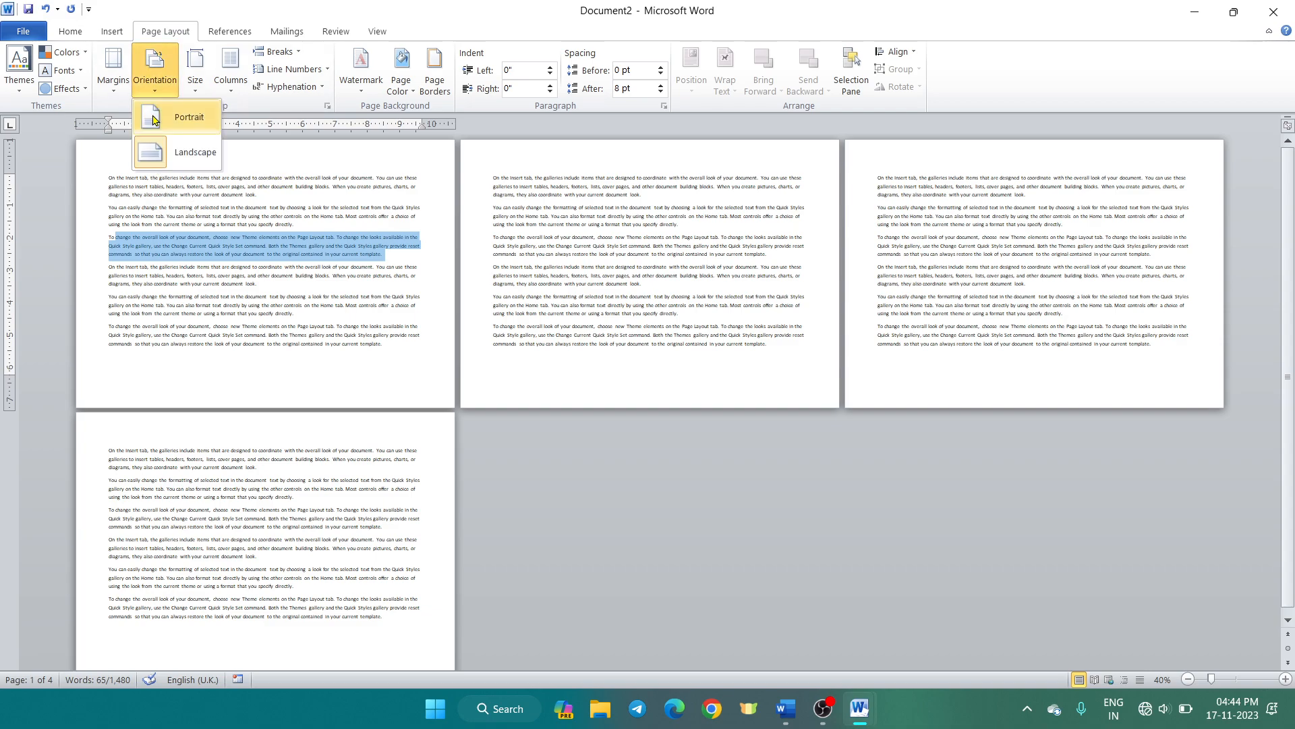
left_click(154, 119)
left_click(371, 315)
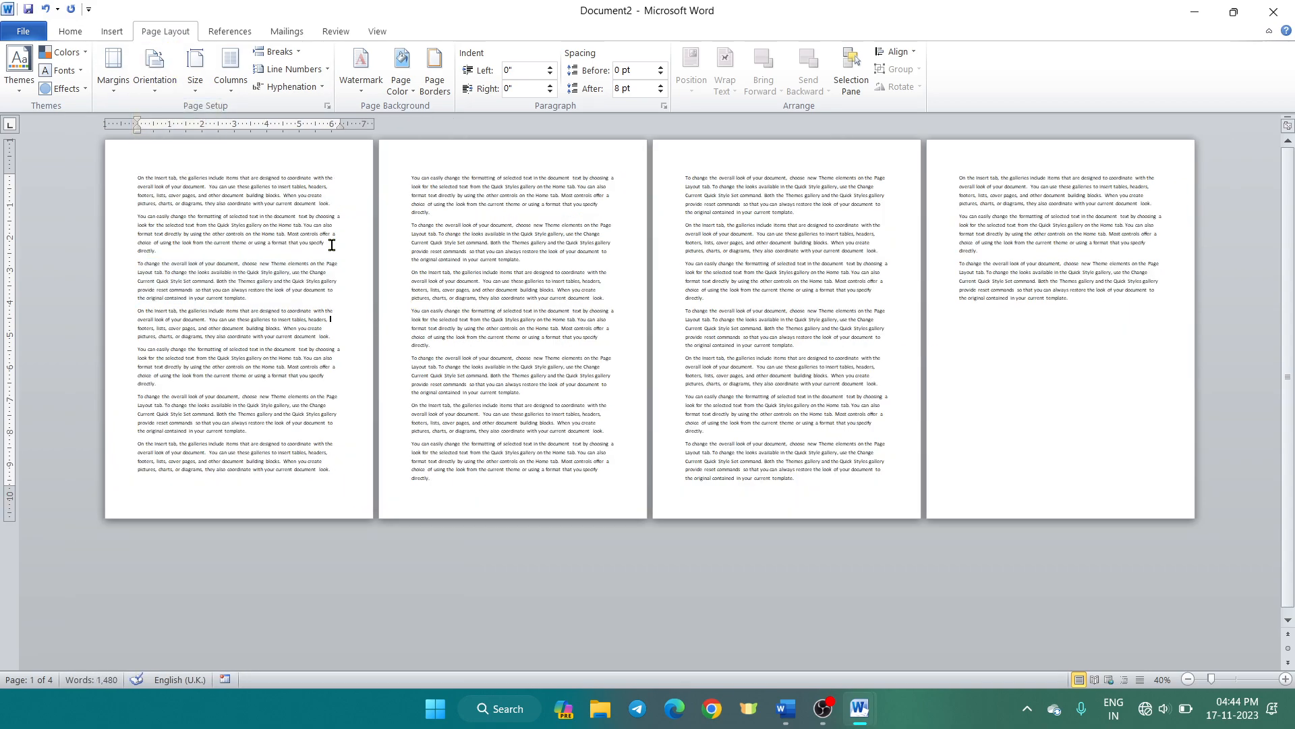
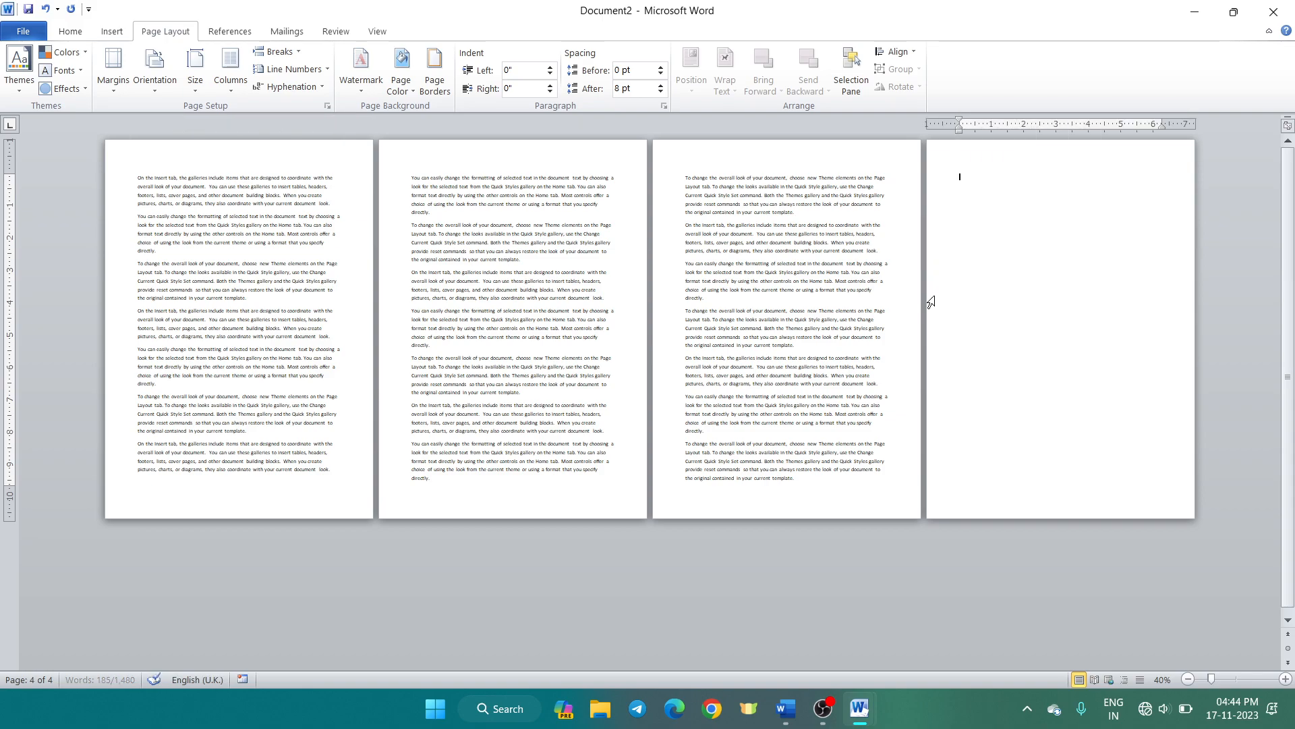
Delete the three sample paragraphs on page four together with the emptied page.
key("BackSpace")
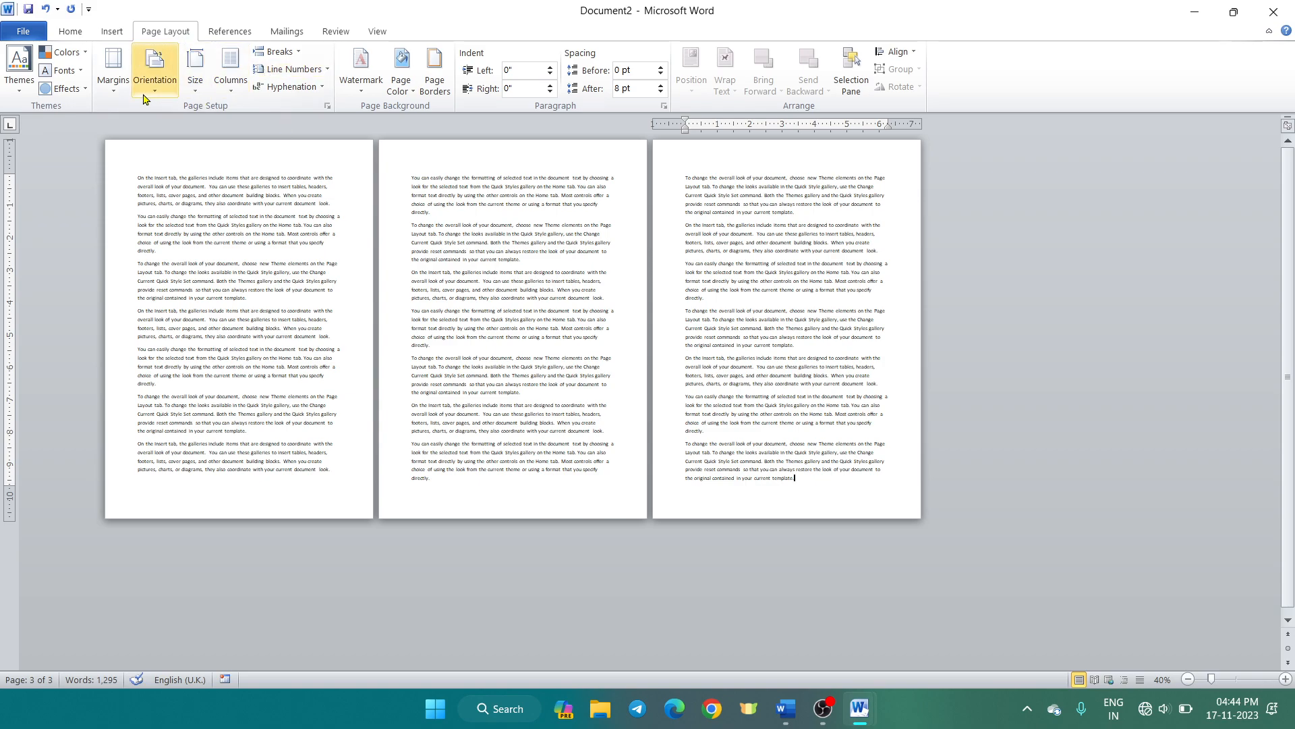
Try the A5 paper size for the document, and switch back to A4.
left_click(190, 98)
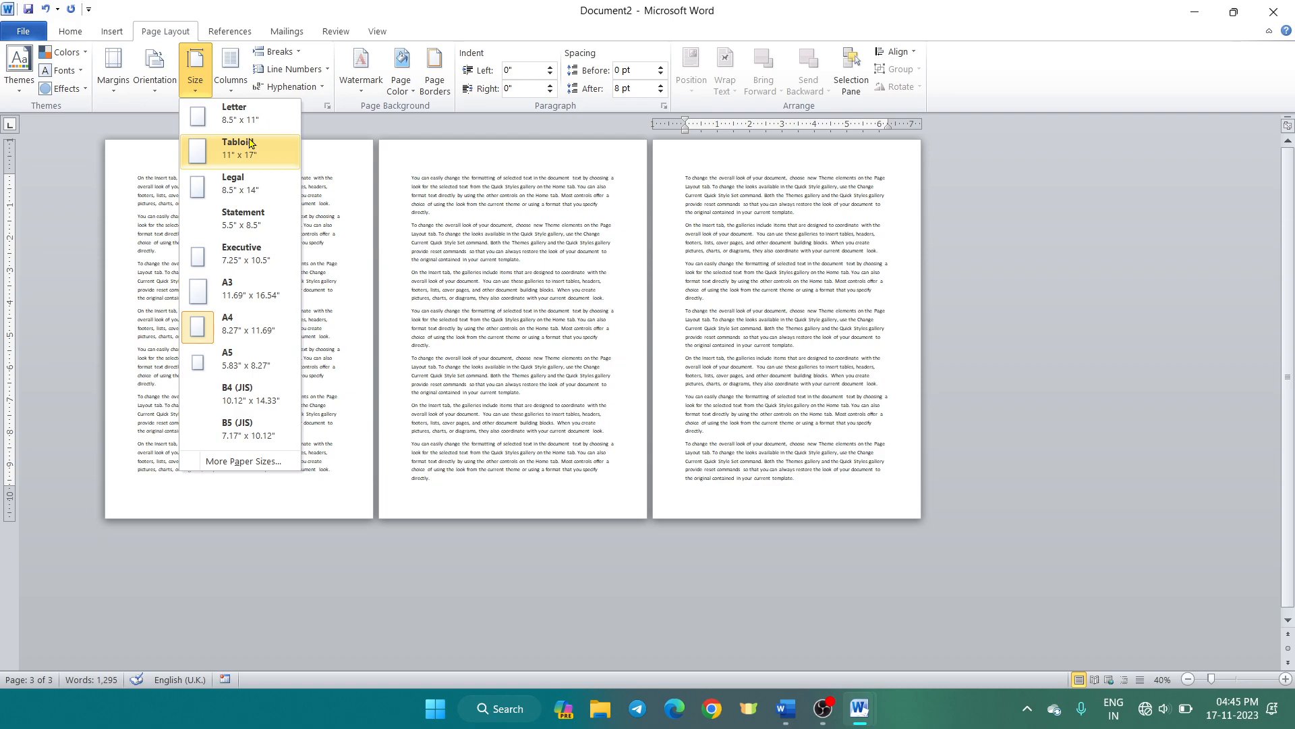
left_click(349, 253)
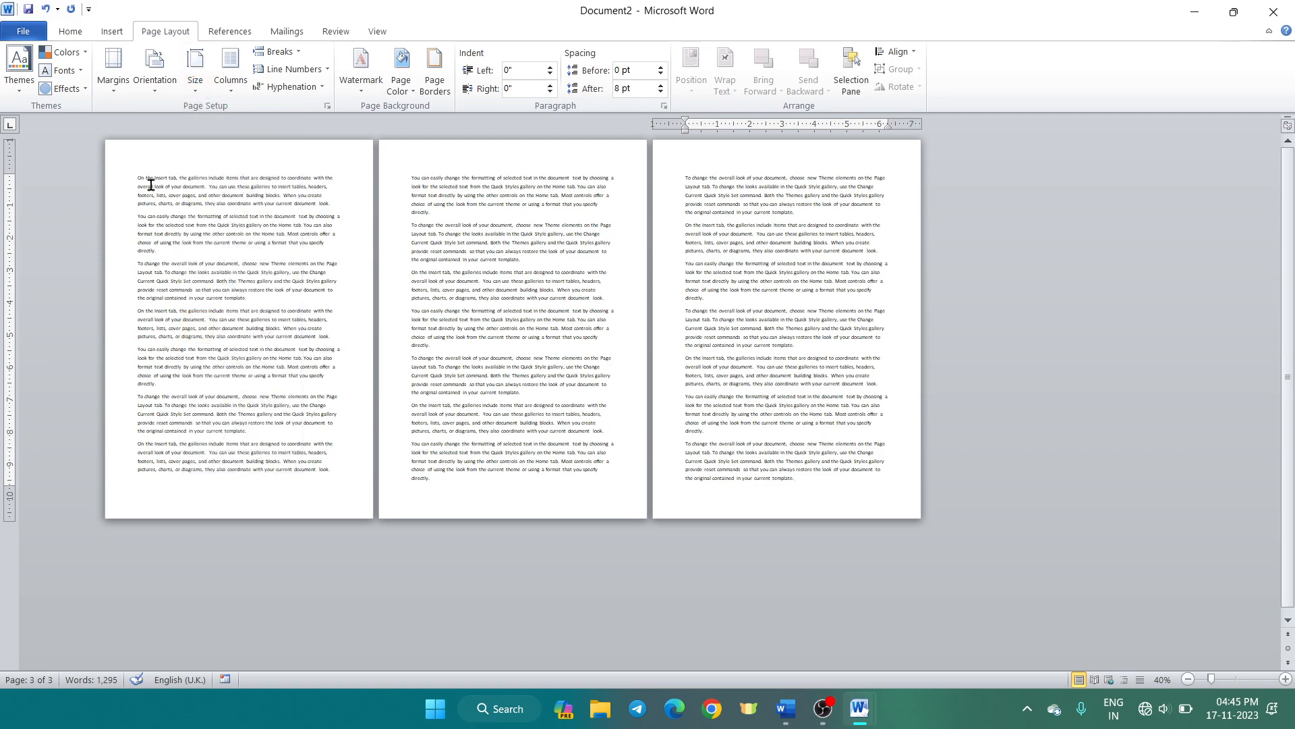
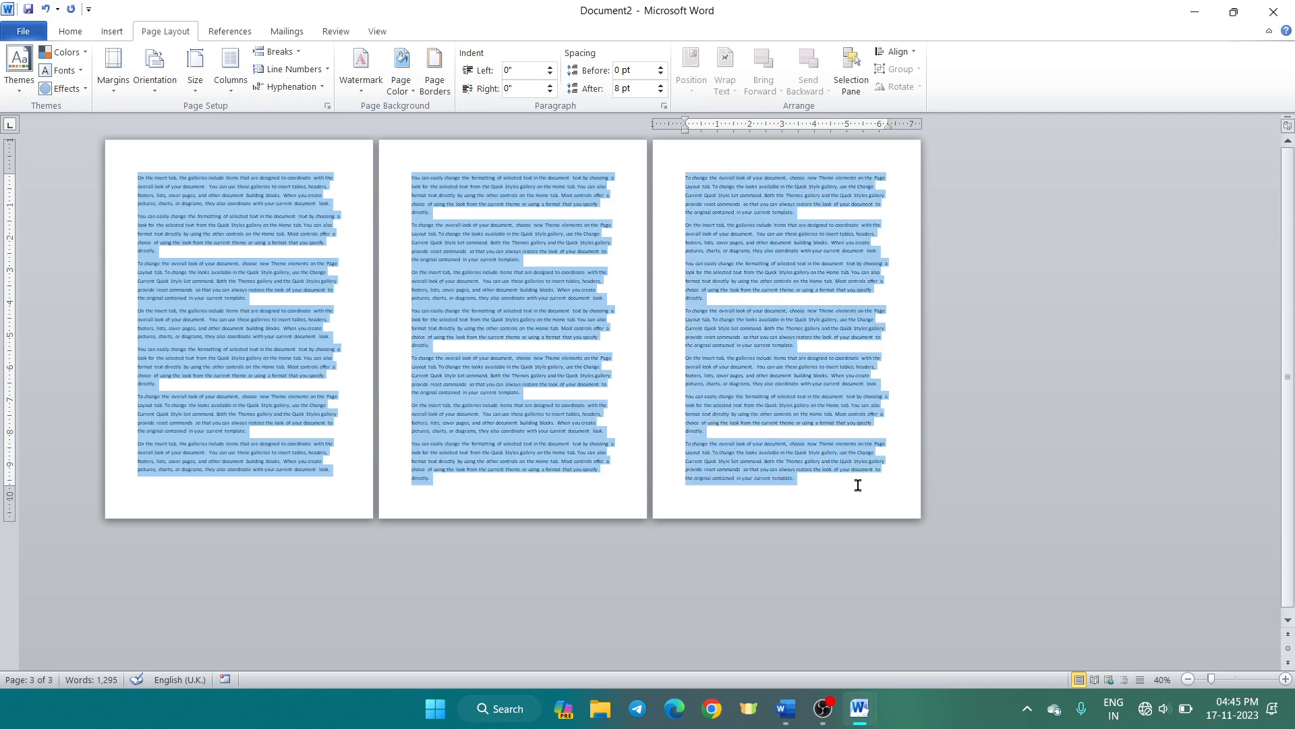
left_click(263, 292)
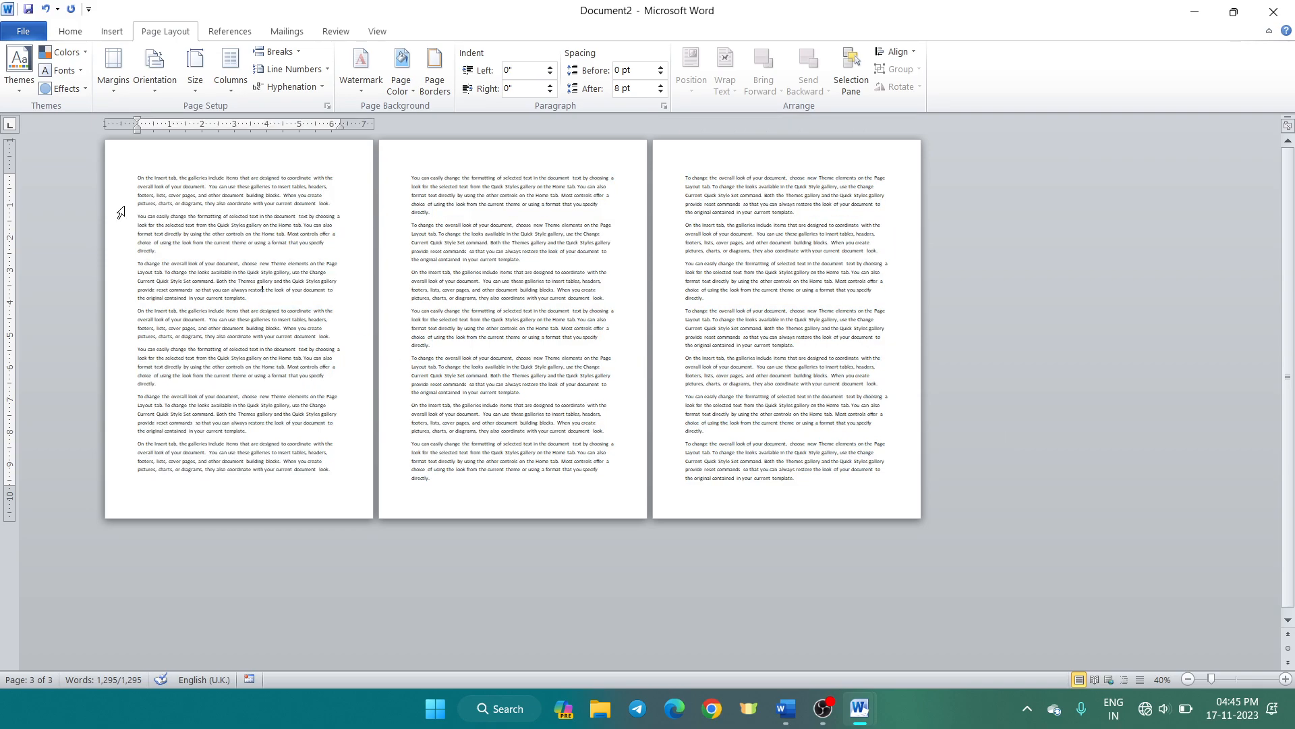
left_click(189, 84)
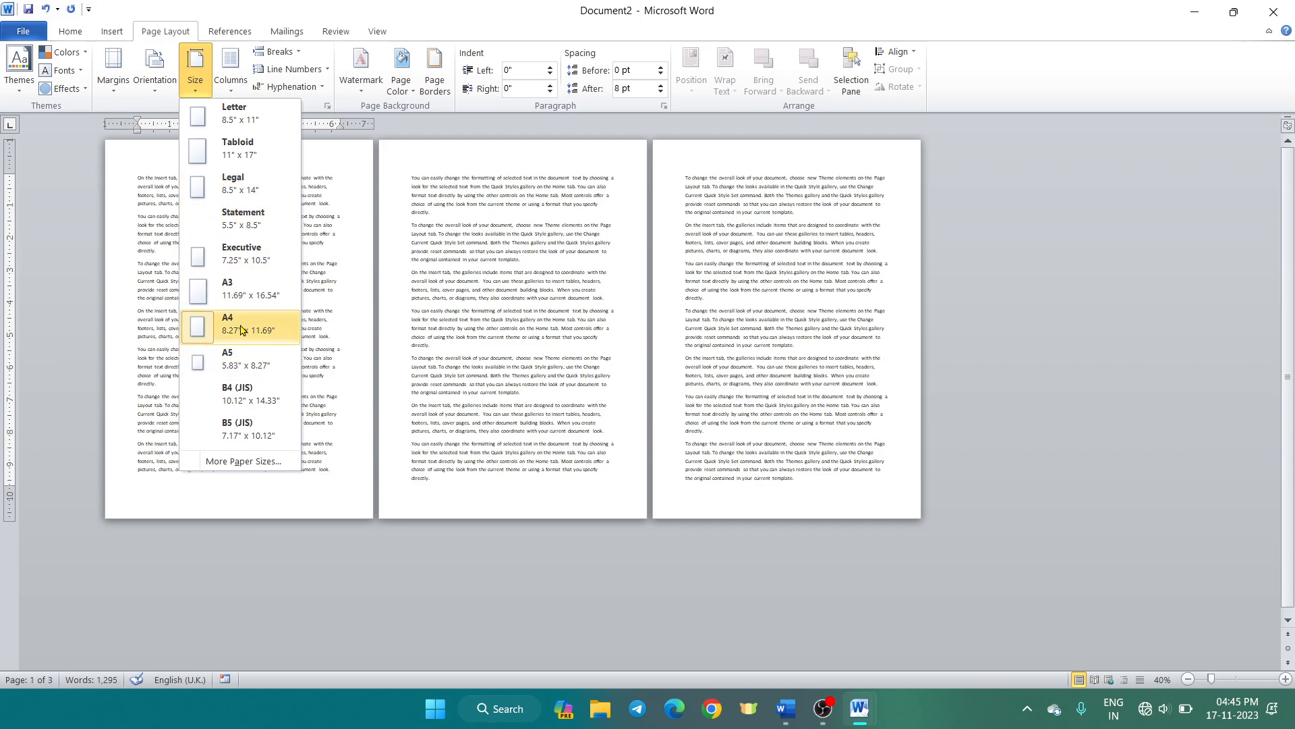
left_click(238, 364)
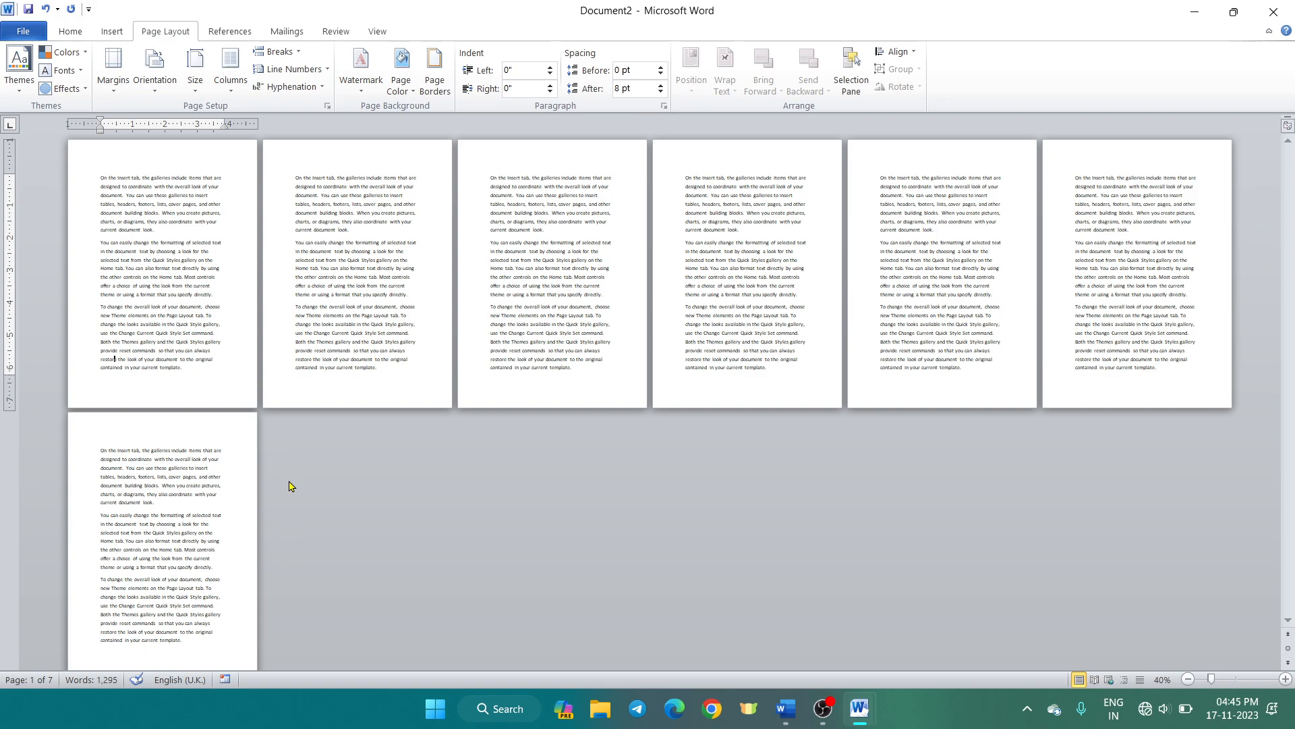
left_click(195, 93)
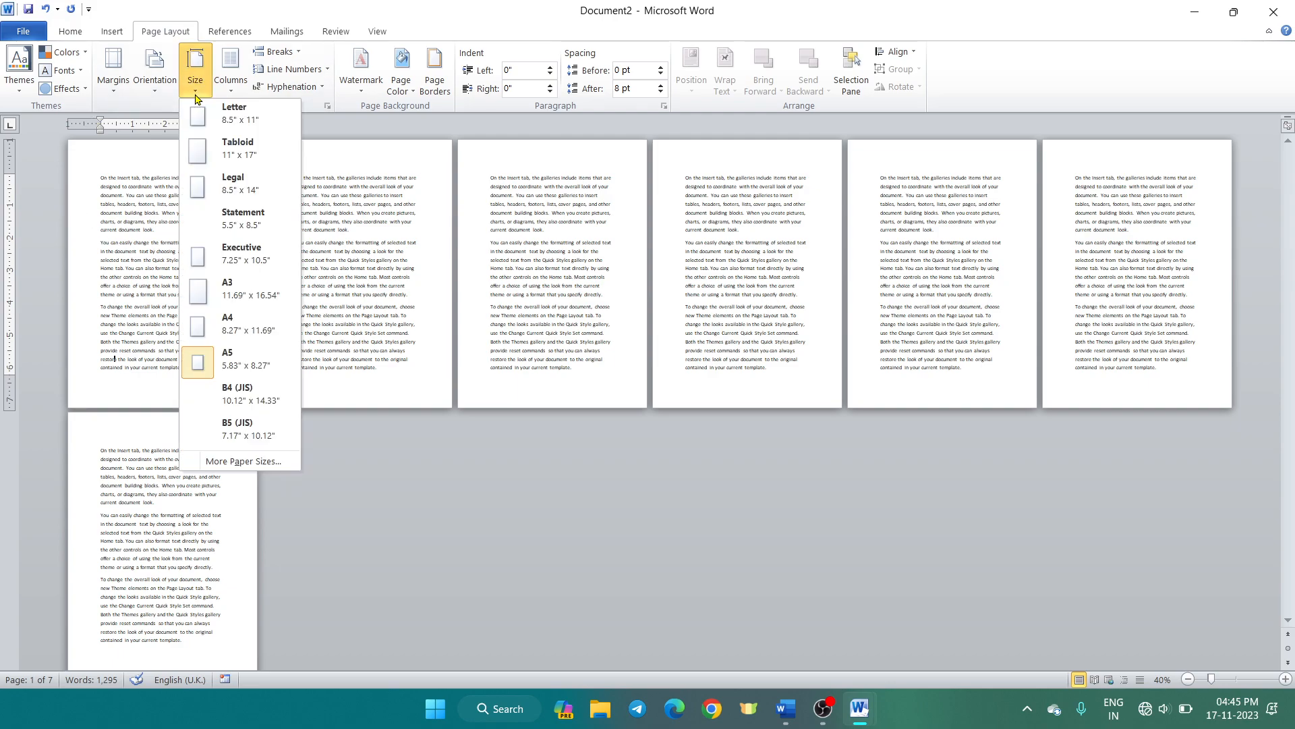
left_click(227, 330)
Try the A3 paper size, compare how the text fits on its pages, and undo the size change.
left_click(195, 81)
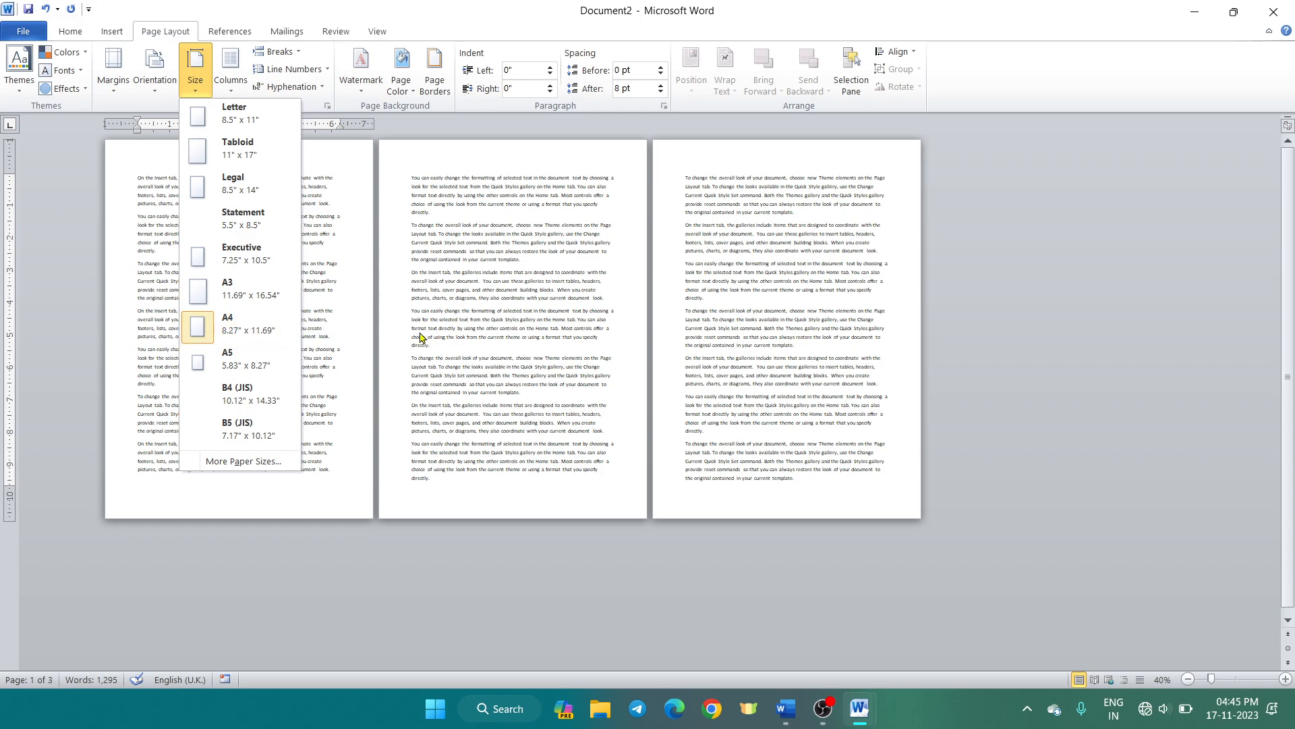
left_click(220, 308)
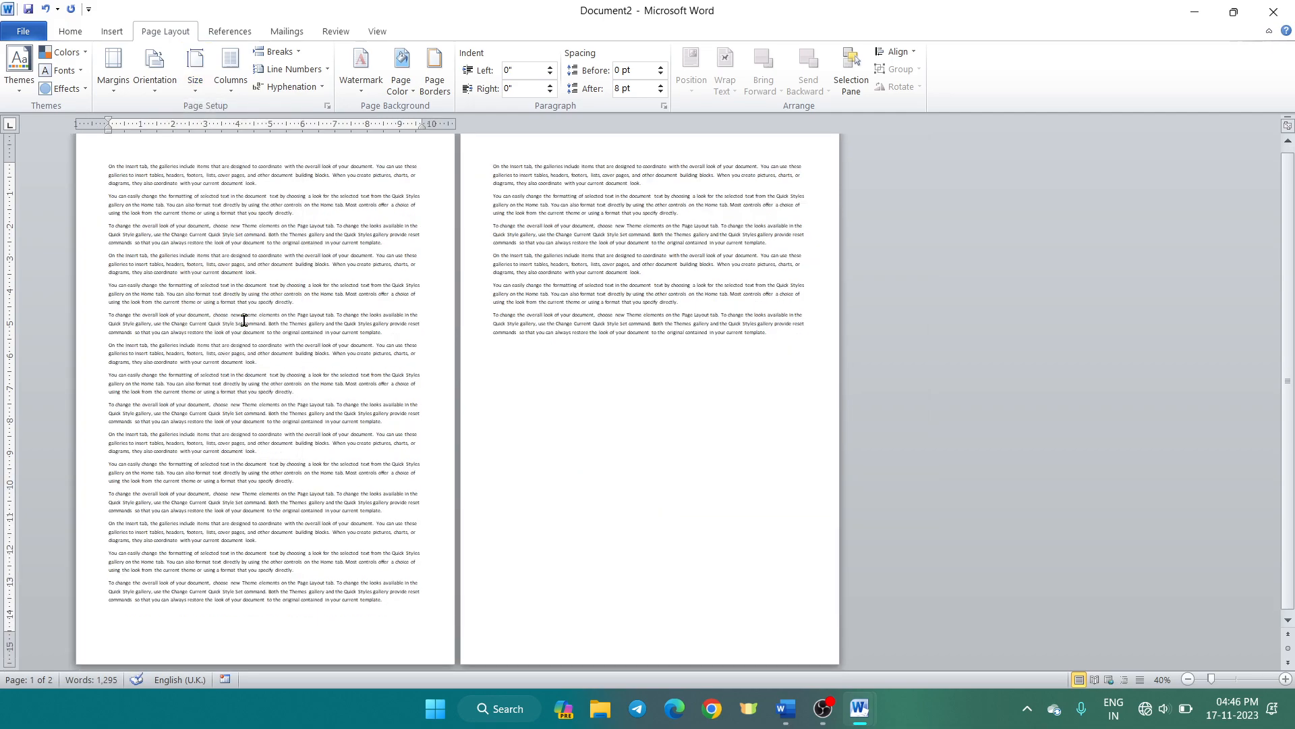
scroll(244, 320, "down", 2)
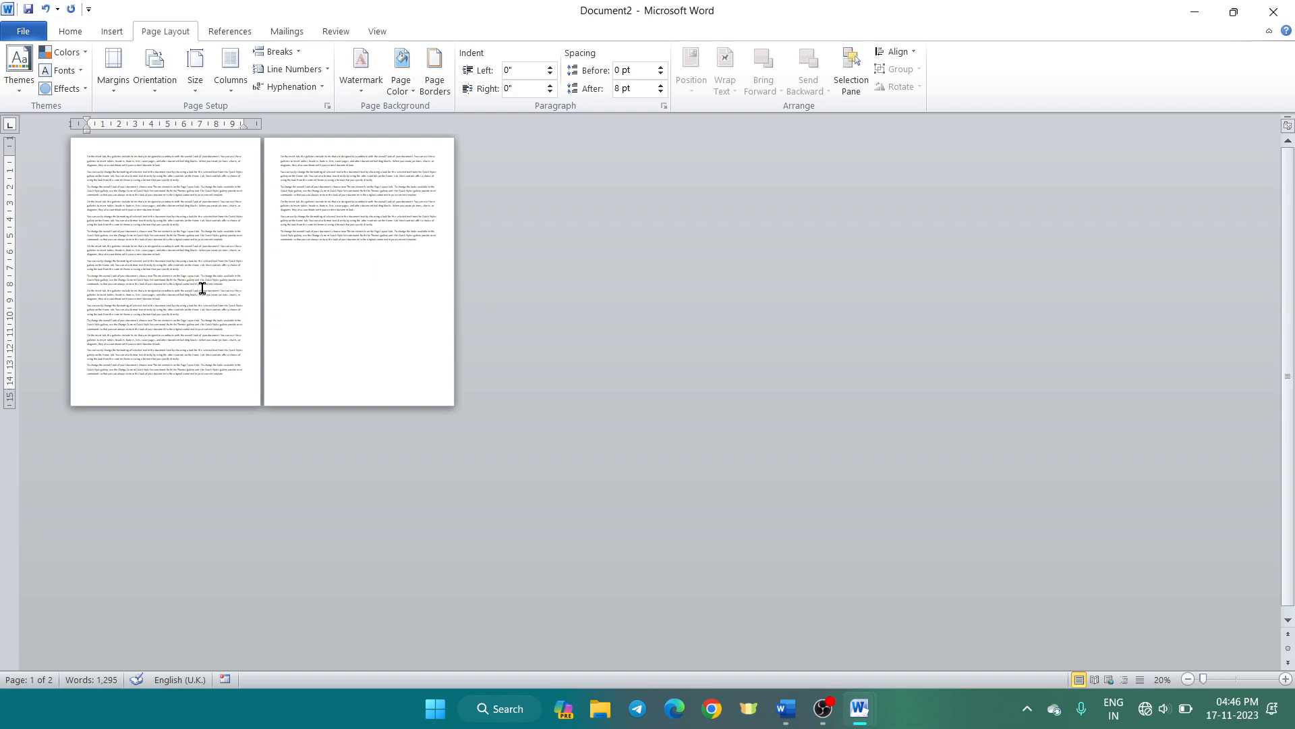
scroll(202, 288, "up", 2)
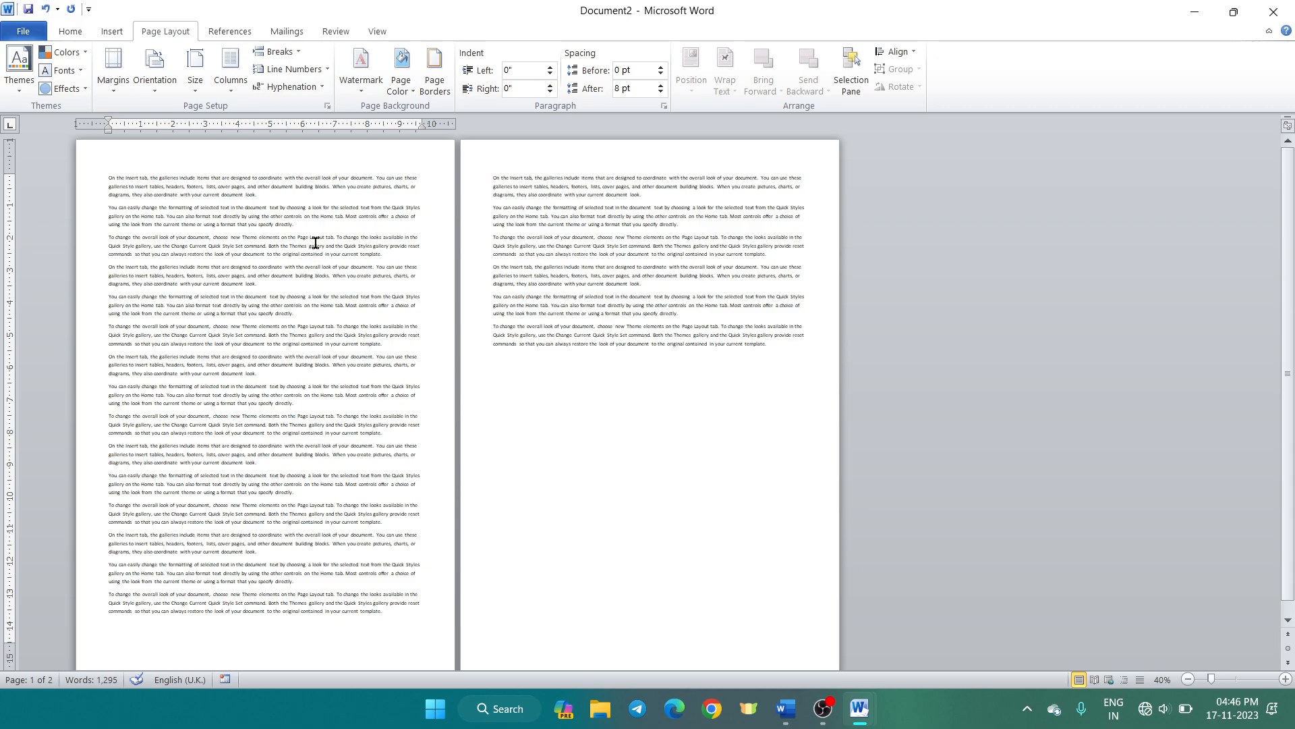
left_click(193, 94)
left_click(371, 208)
key("ctrl+z")
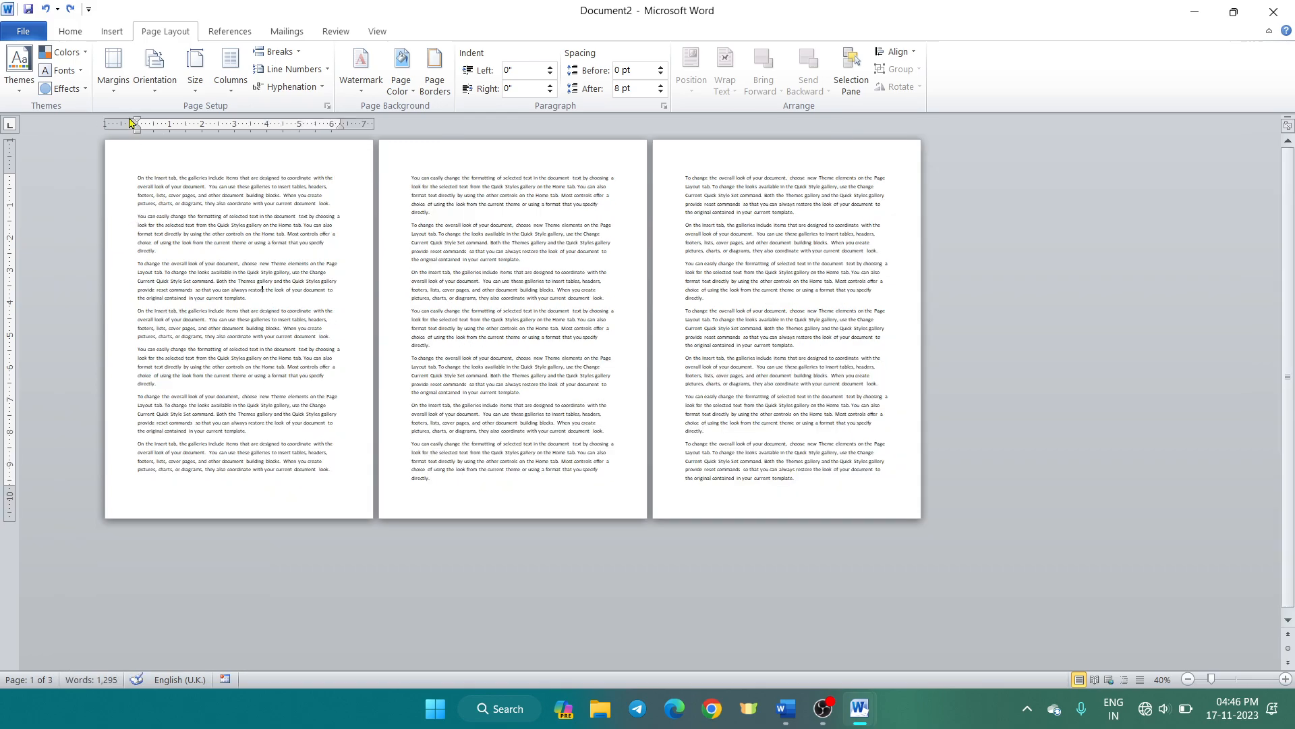
Apply the Narrow margin preset to the sample document.
scroll(162, 223, "up", 9, "ctrl")
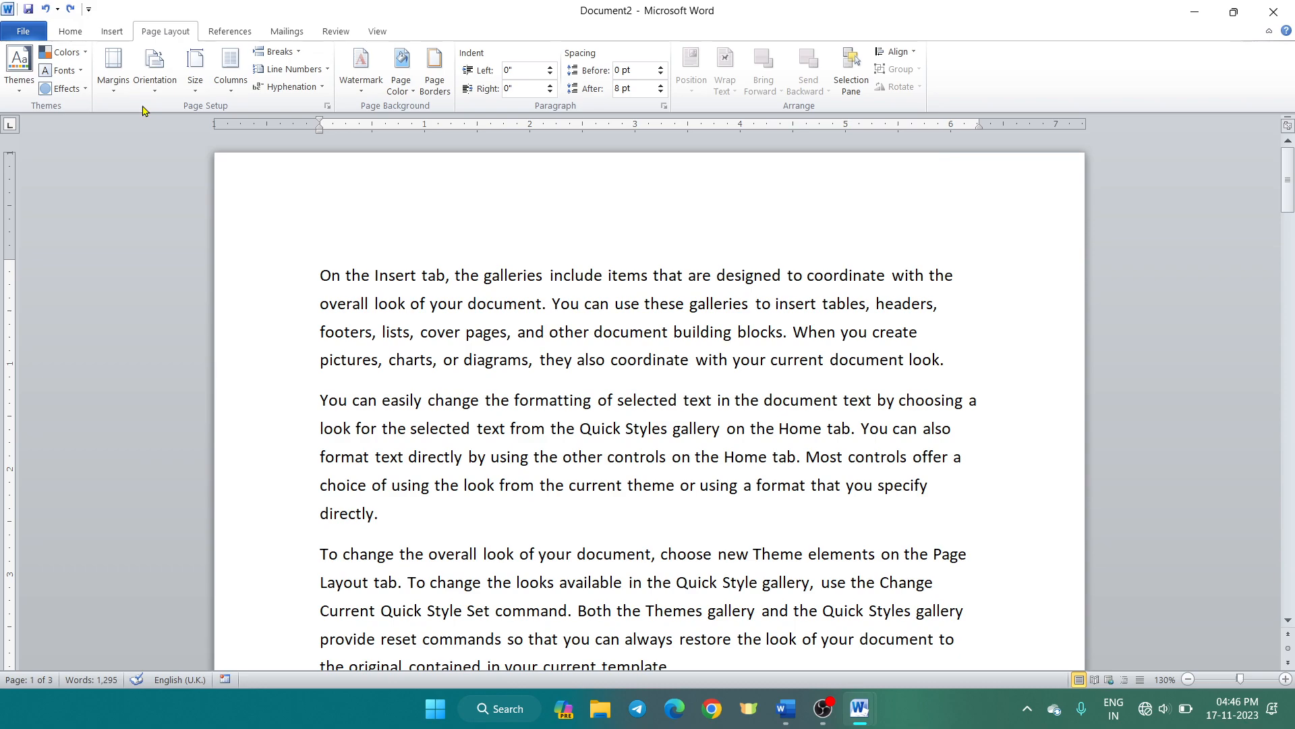
left_click(113, 71)
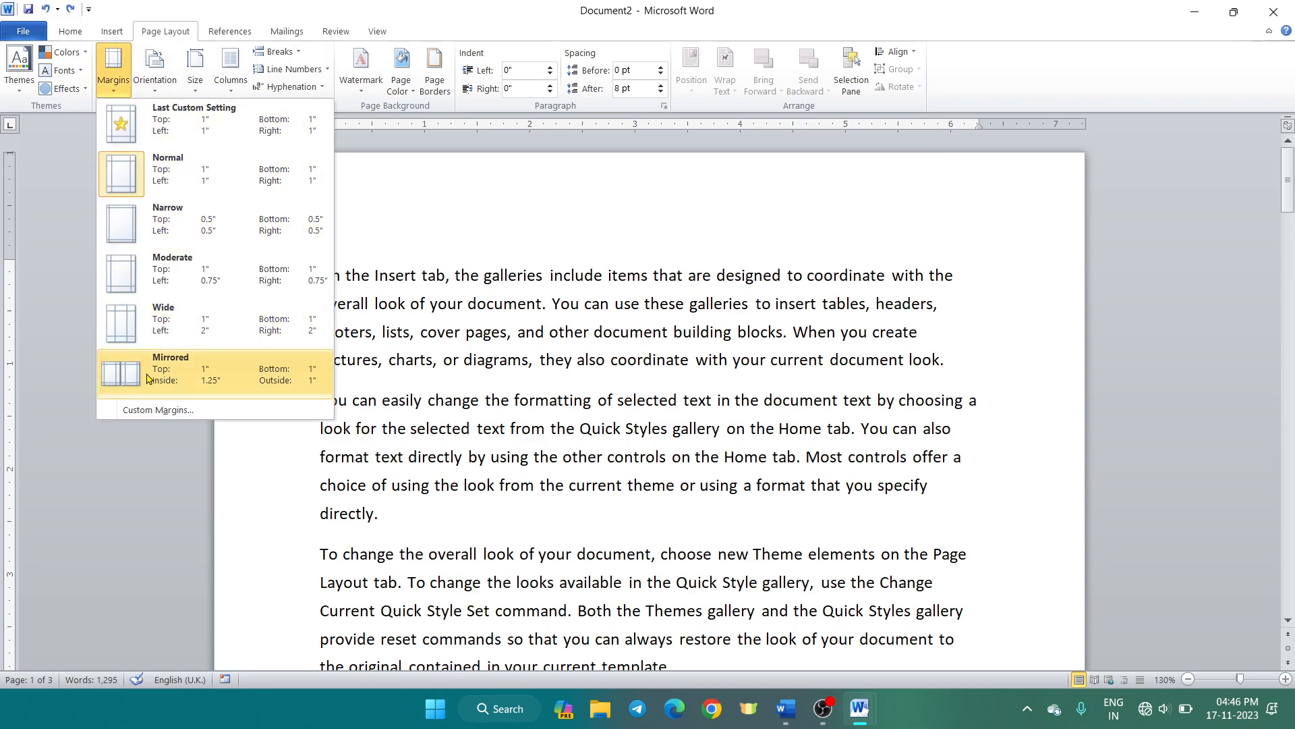
left_click(180, 231)
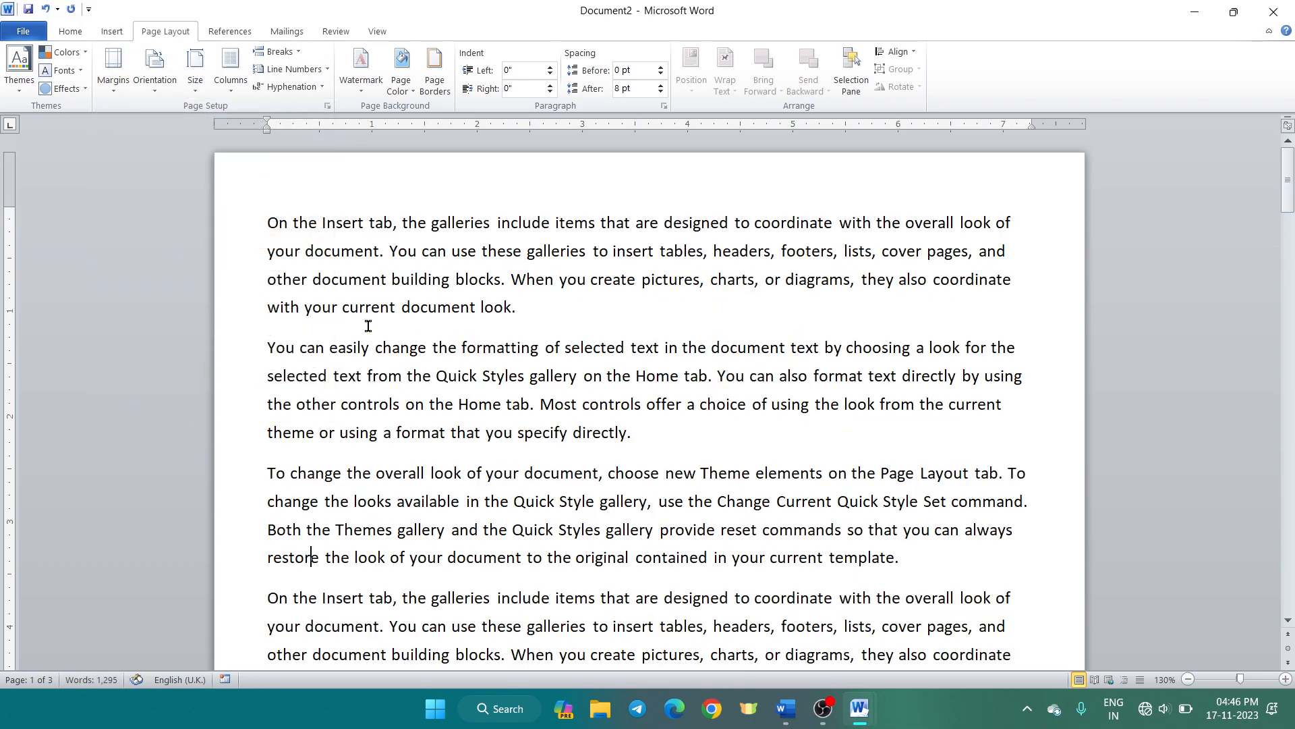
left_click_drag(241, 224, 235, 460)
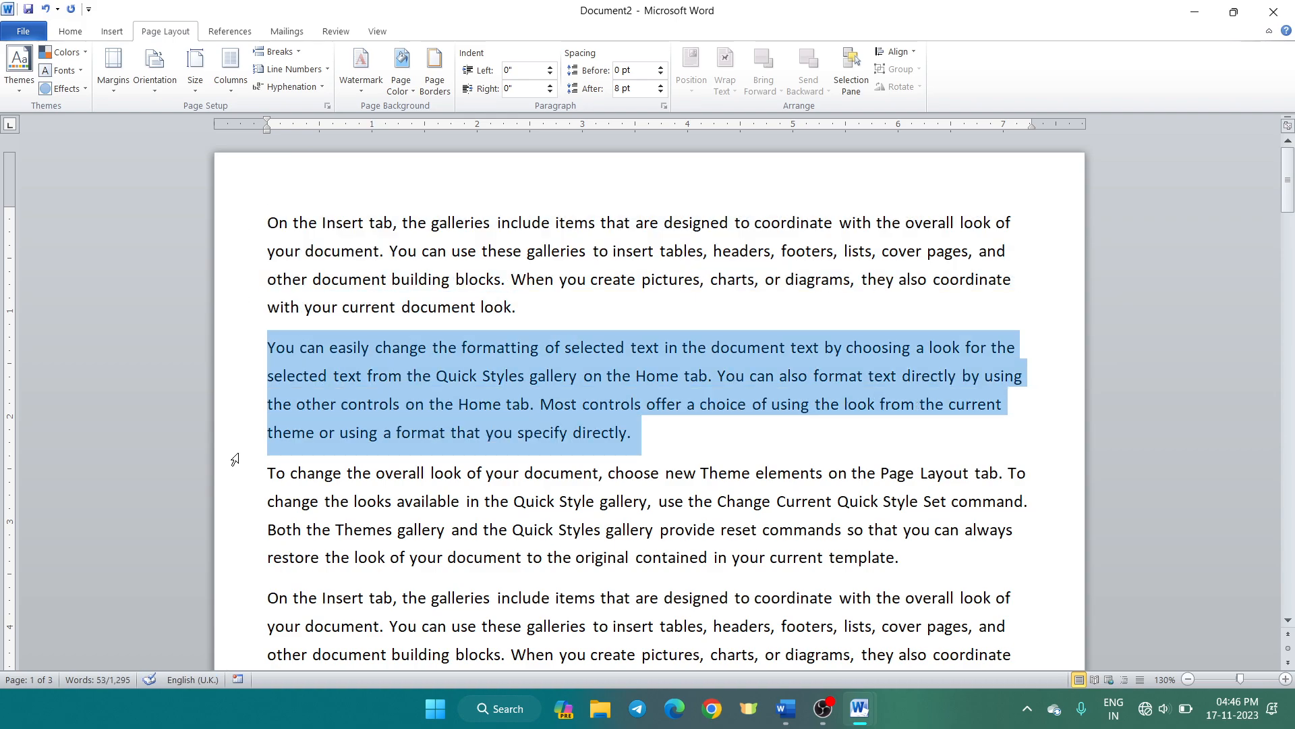
left_click(711, 324)
Try the two-column layout for the whole document, and highlight sample text in the second column.
left_click(224, 101)
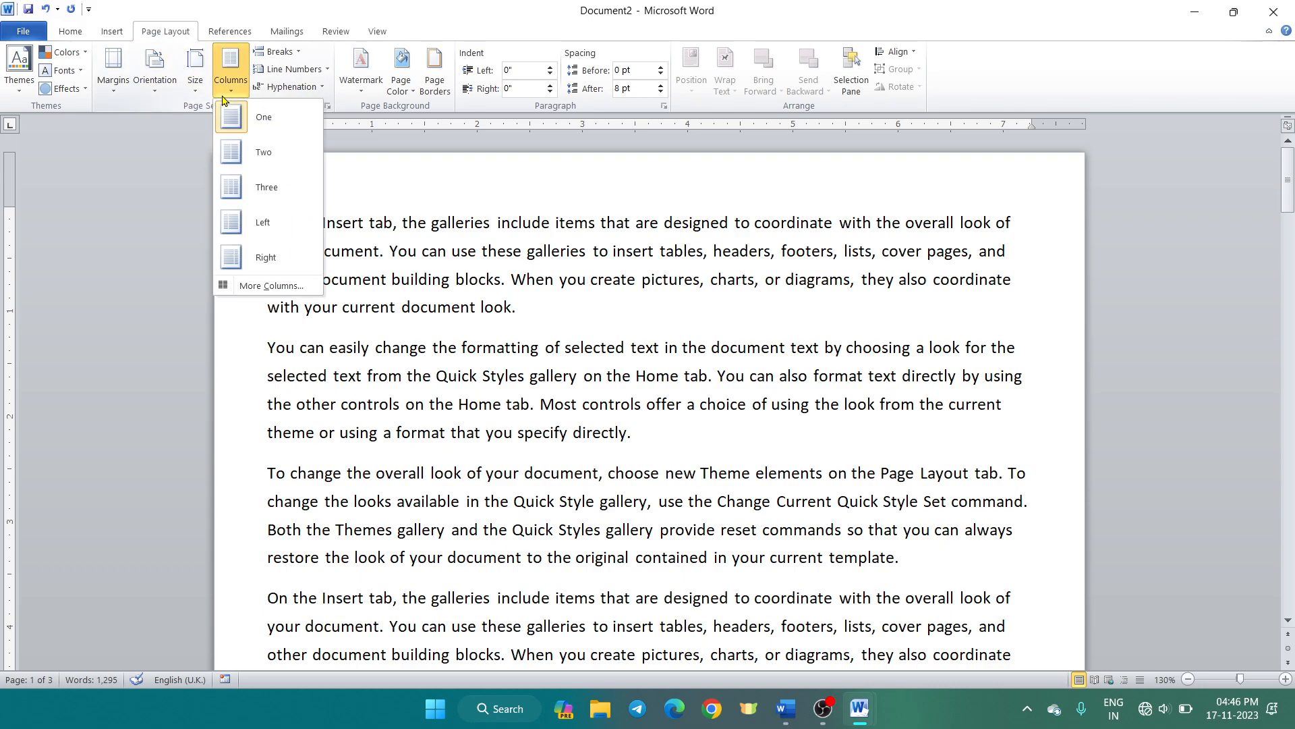
left_click(242, 154)
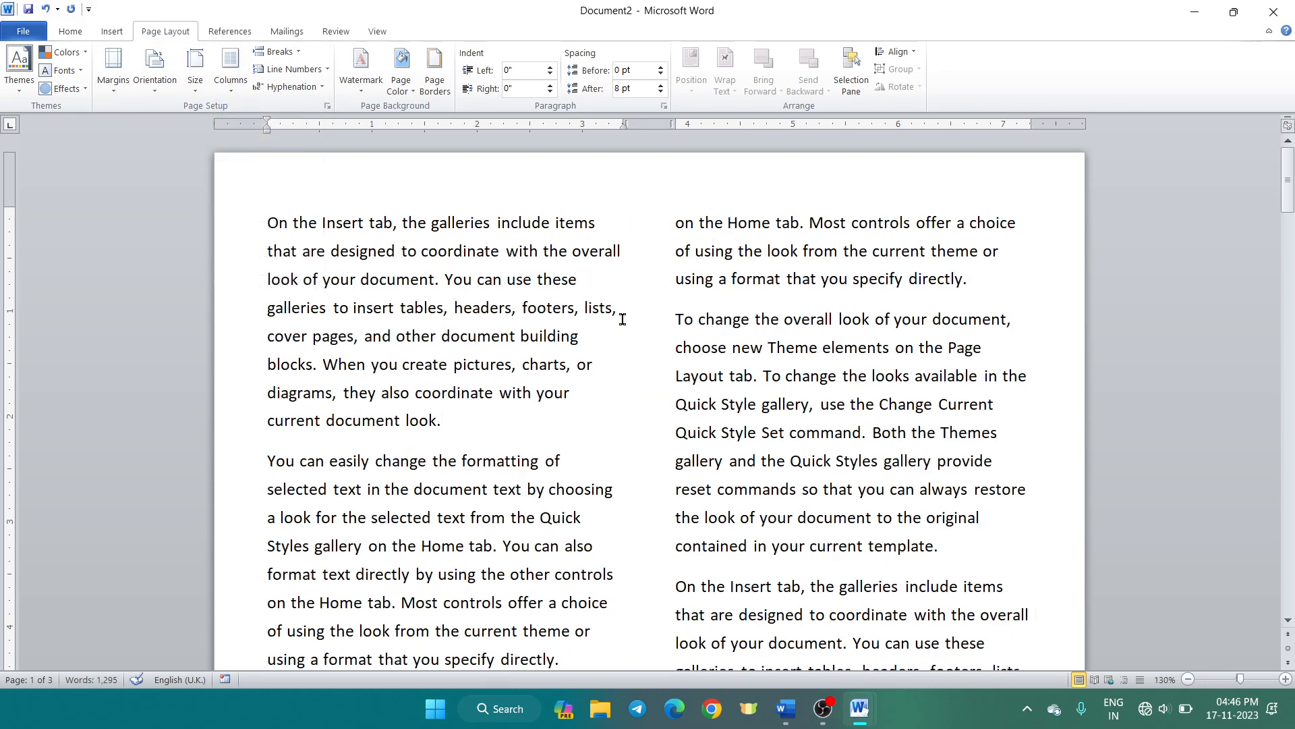
left_click_drag(260, 212, 939, 435)
left_click(682, 233)
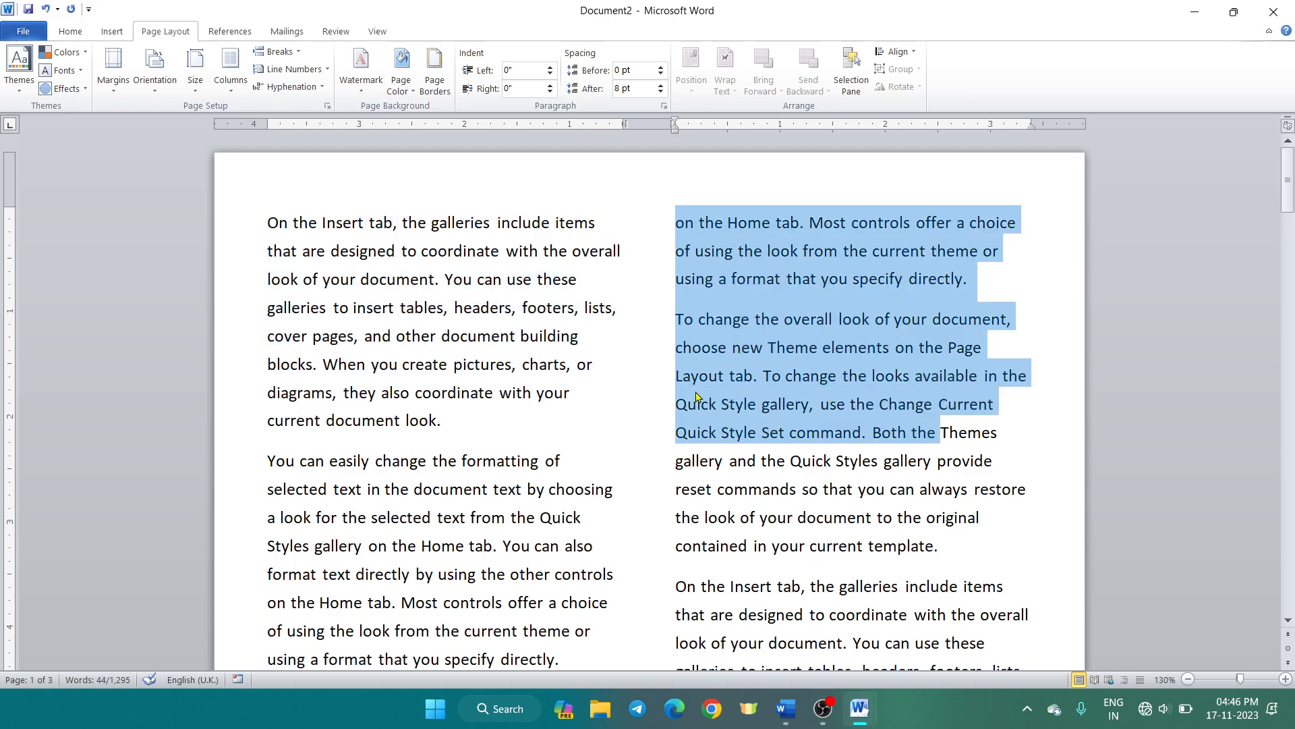
left_click(231, 67)
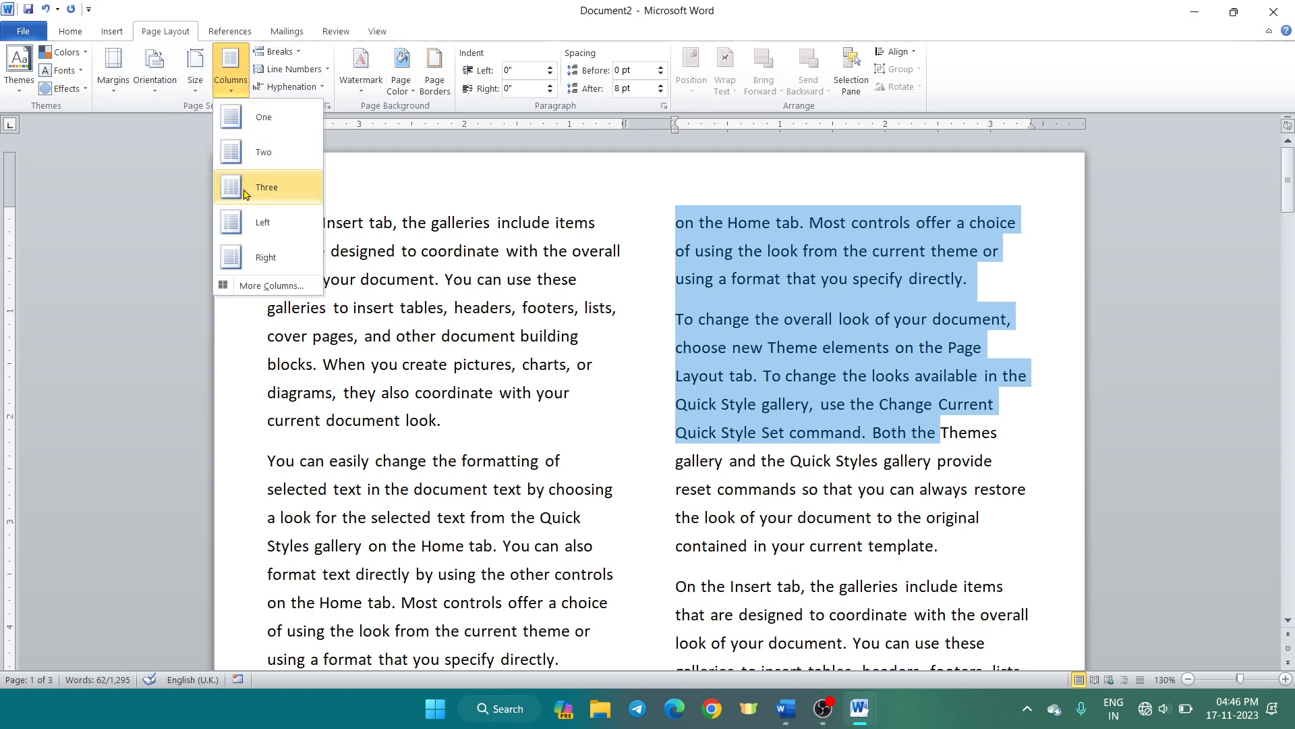
left_click(489, 228)
left_click(215, 210)
left_click(311, 251)
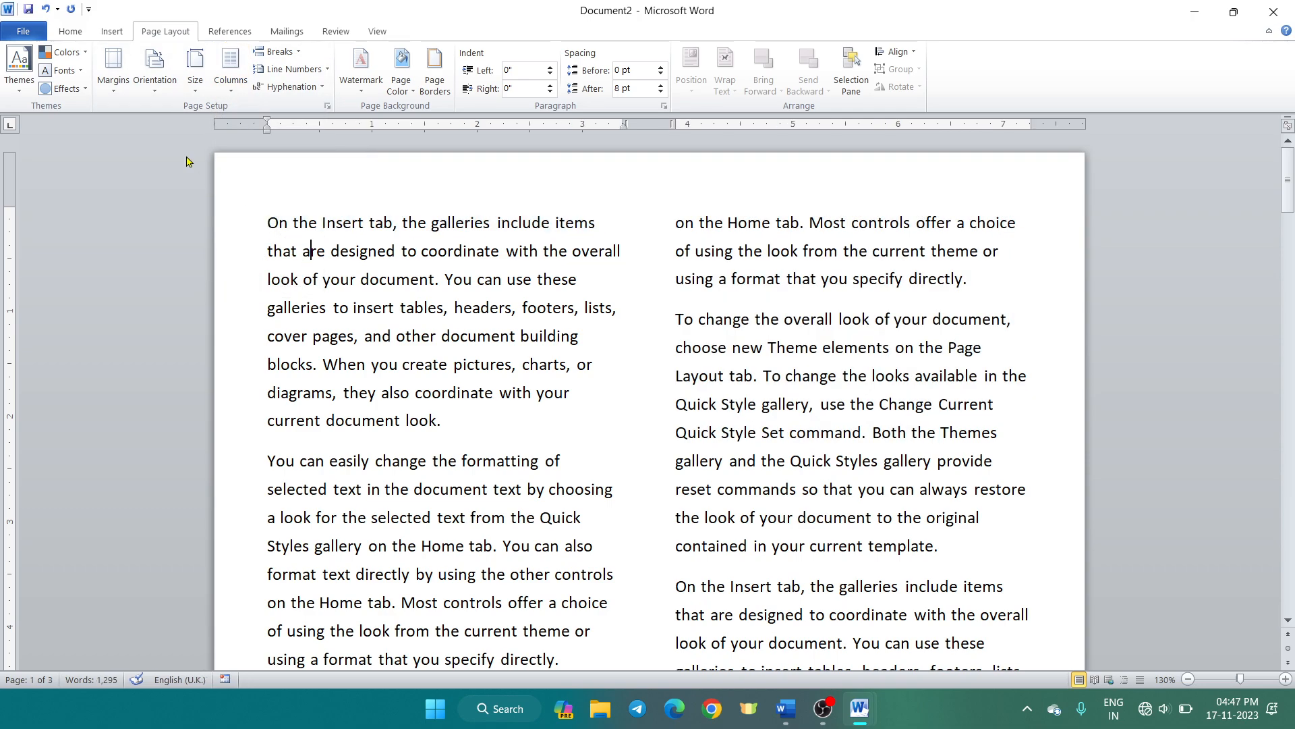
Try the three-column layout for the whole document, and highlight sample text in each column.
left_click(231, 67)
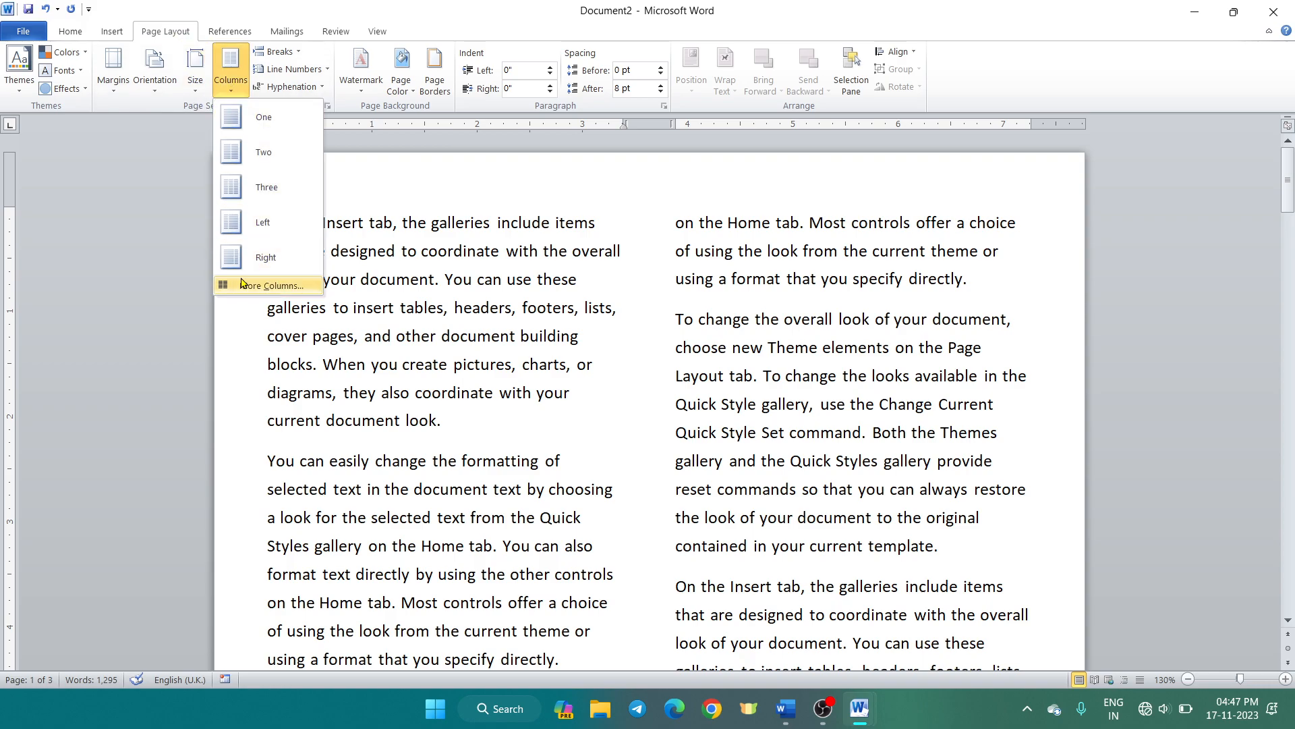
left_click(261, 187)
left_click_drag(269, 223, 382, 564)
left_click_drag(538, 226, 634, 517)
left_click_drag(811, 219, 841, 509)
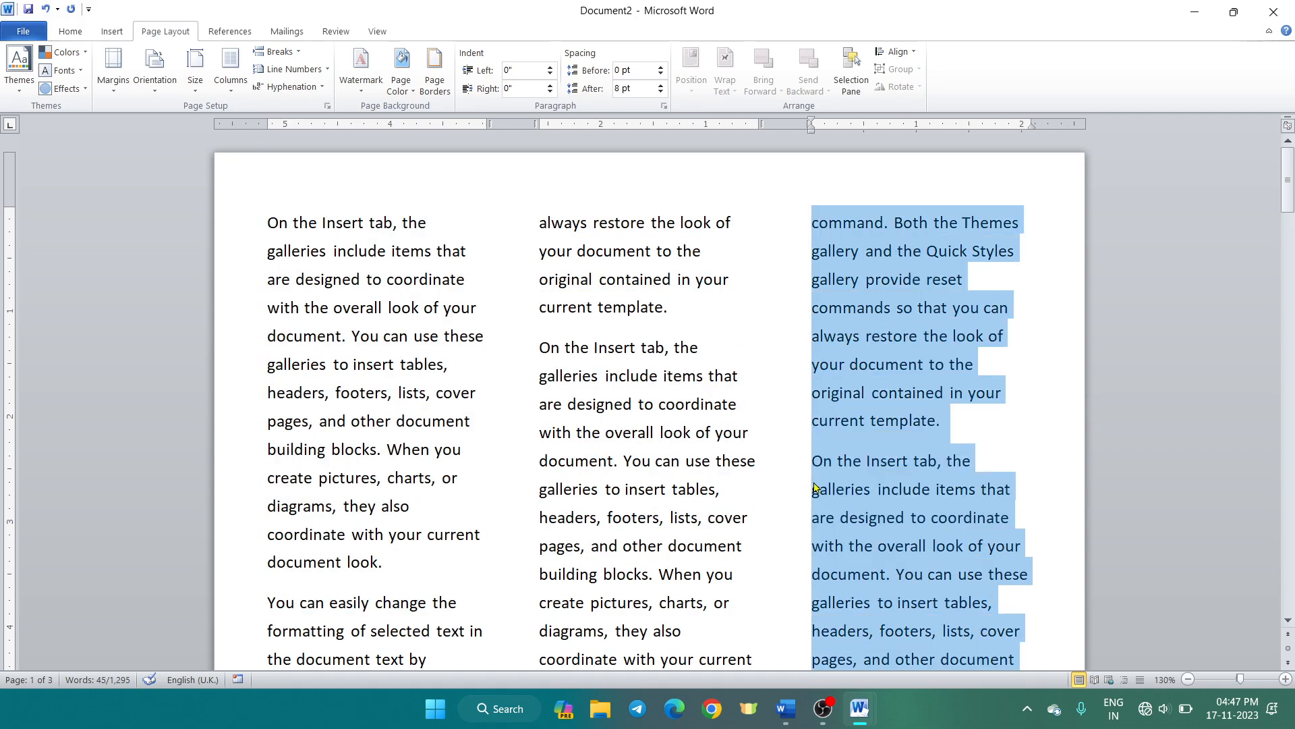
left_click(230, 71)
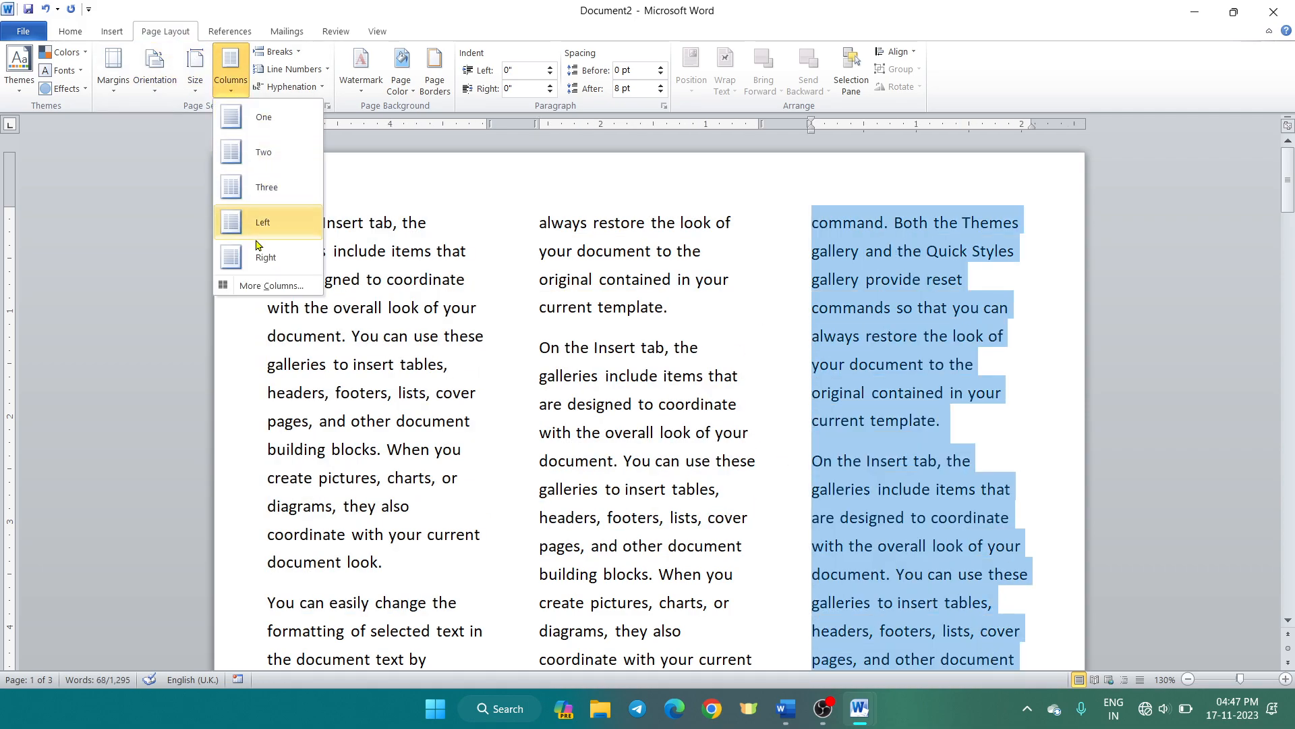
left_click(307, 233)
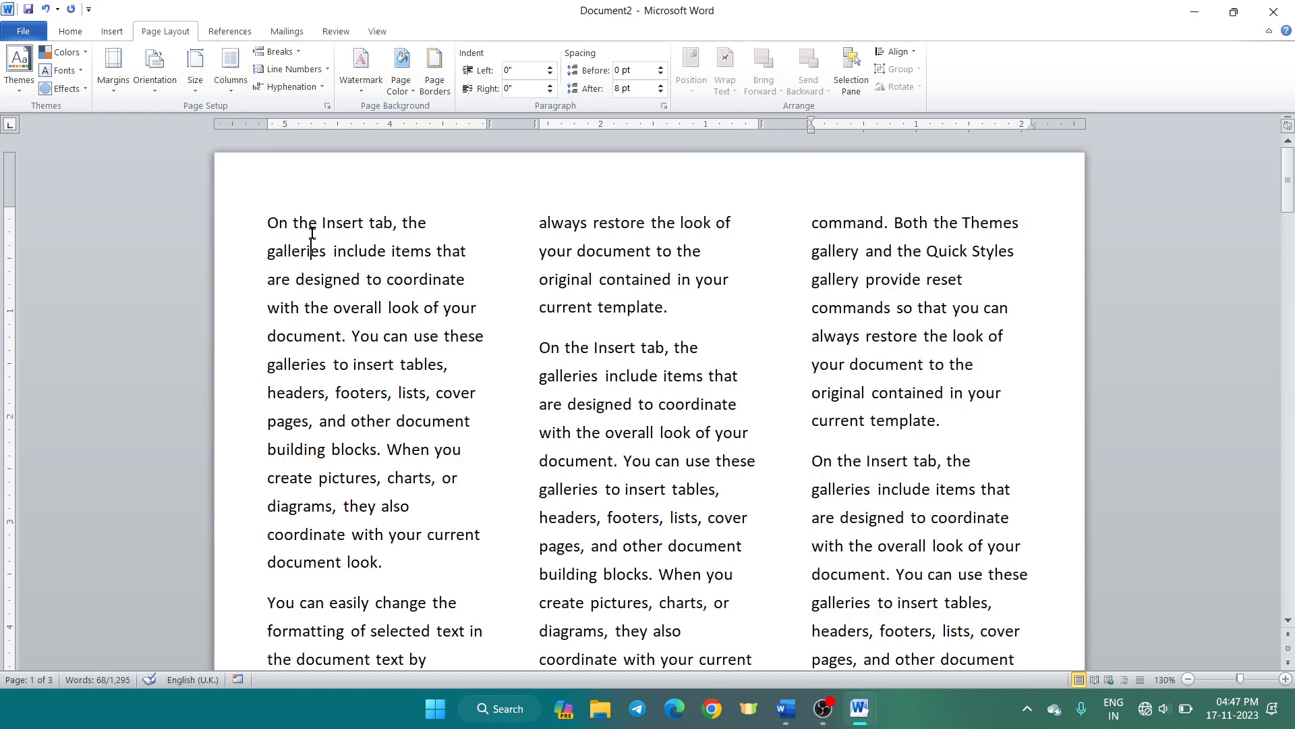
Switch the document to two columns, try the Left column preset, and highlight text in the narrow and wide columns.
left_click(230, 71)
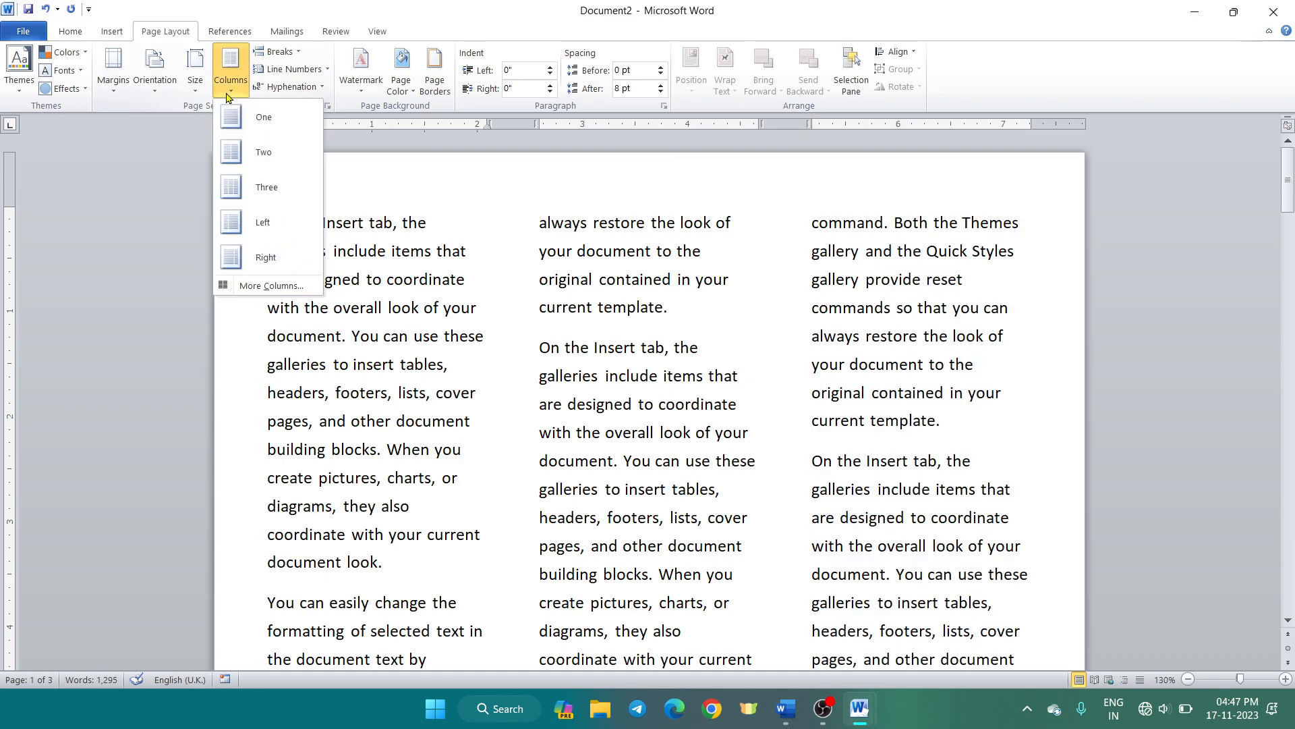
left_click(256, 231)
left_click(230, 84)
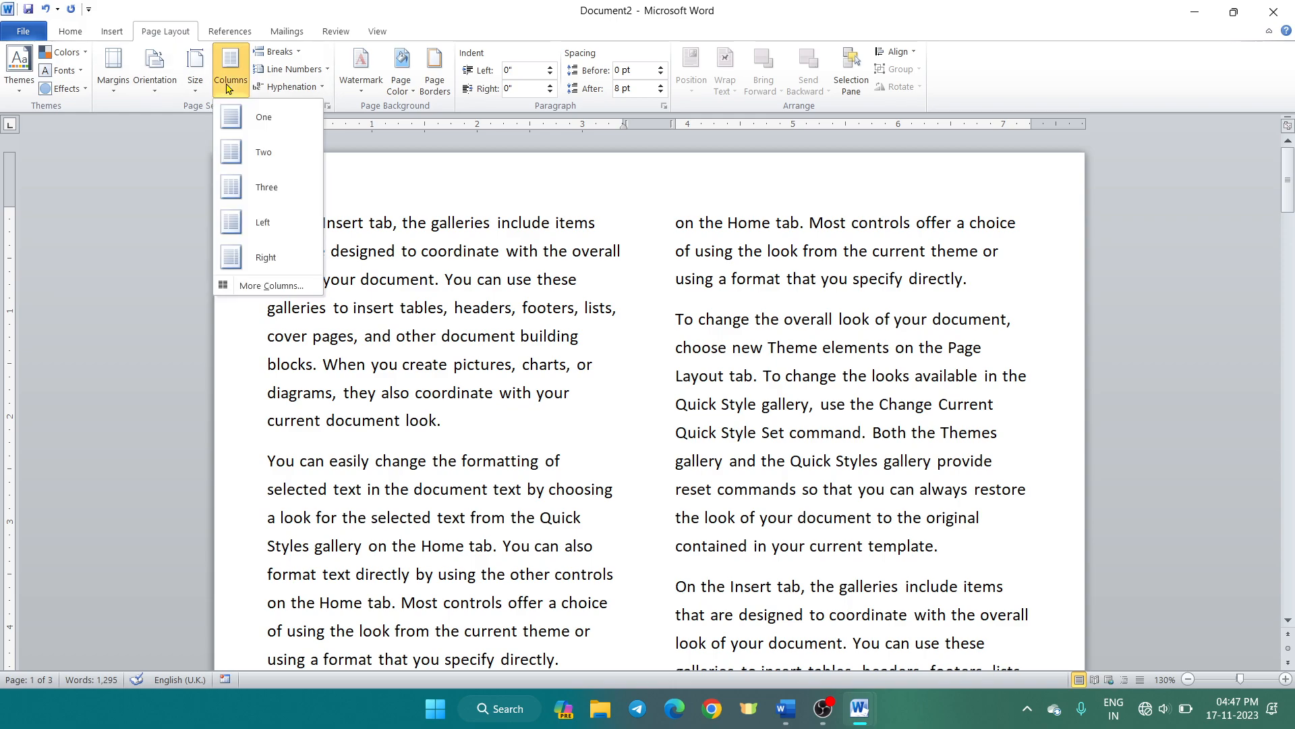
left_click(235, 223)
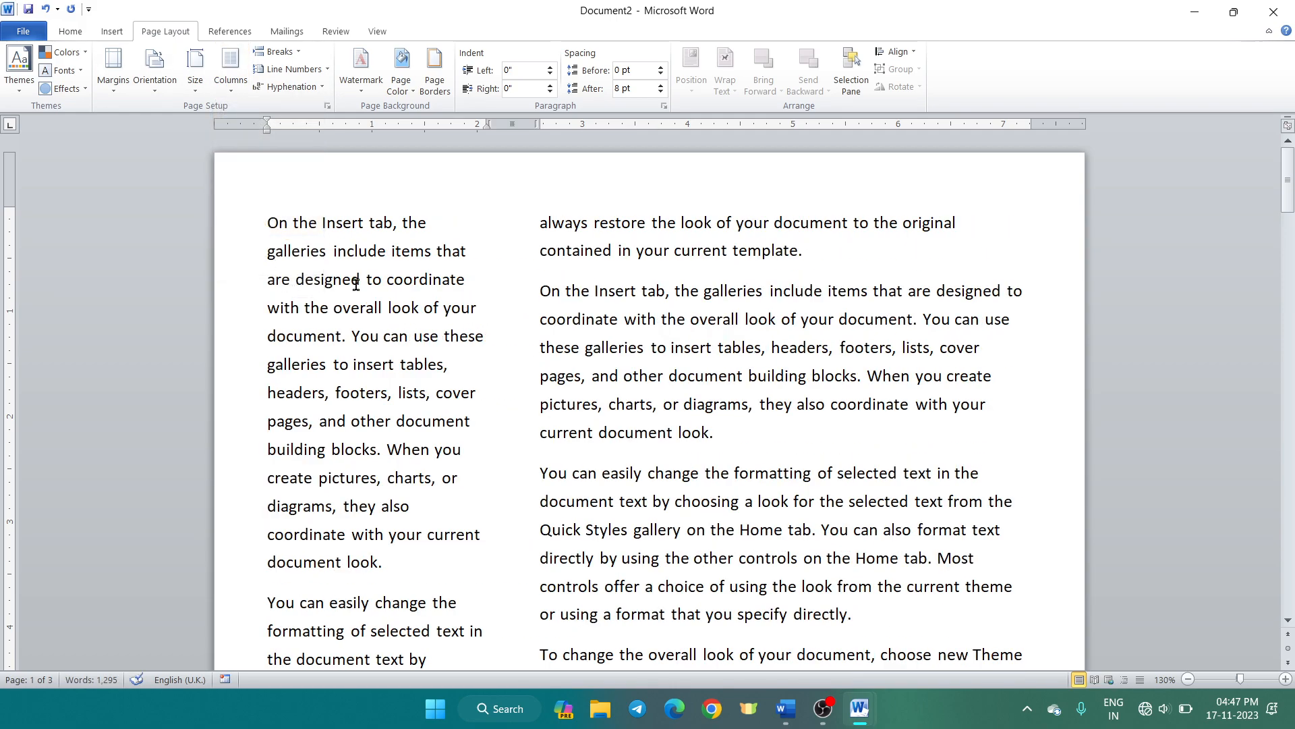
left_click_drag(263, 244, 489, 506)
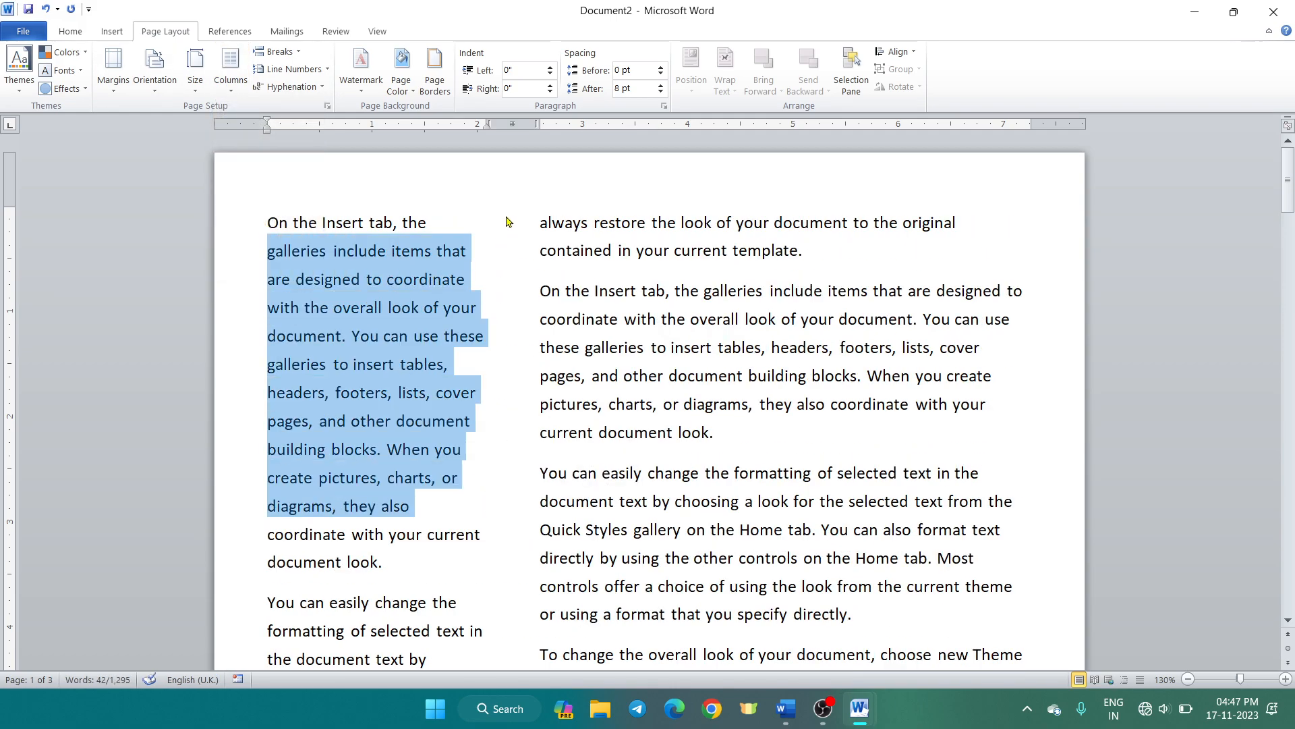
left_click_drag(538, 215, 908, 514)
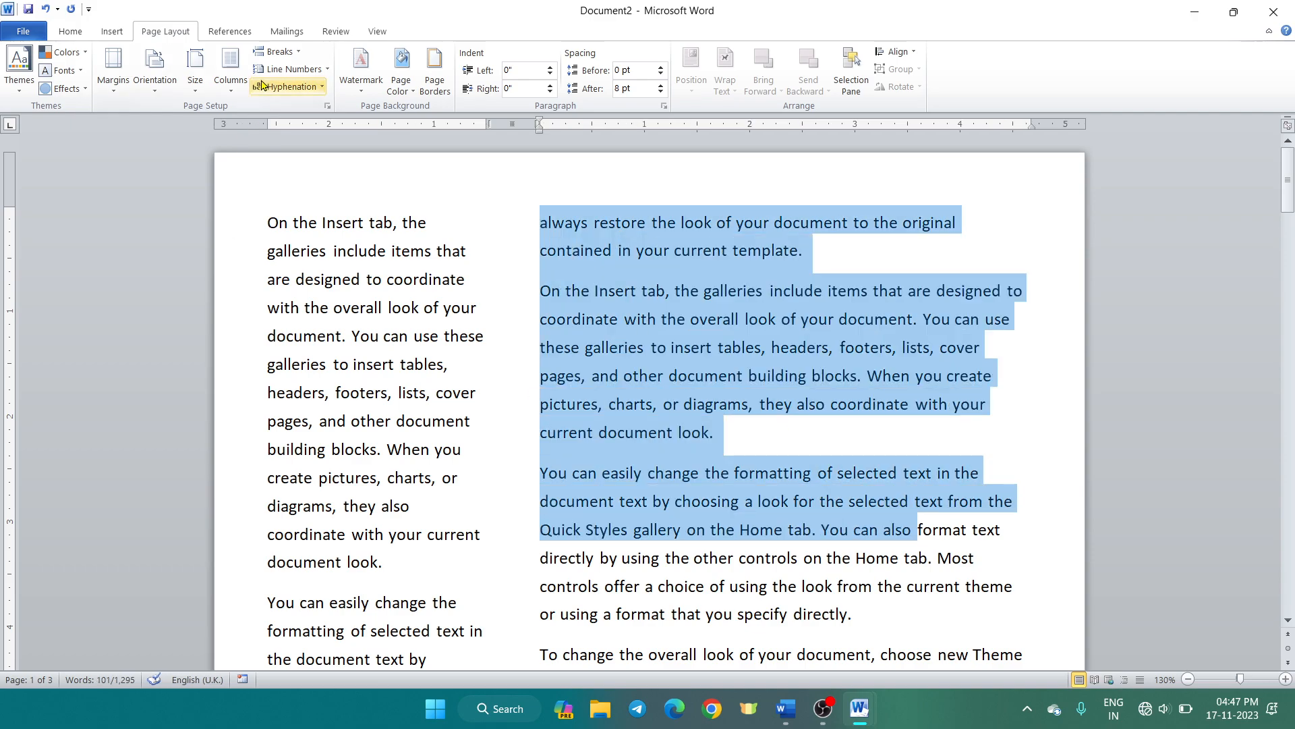
Try the Right column preset on only the selected passage, and undo the change.
left_click(230, 76)
left_click(233, 257)
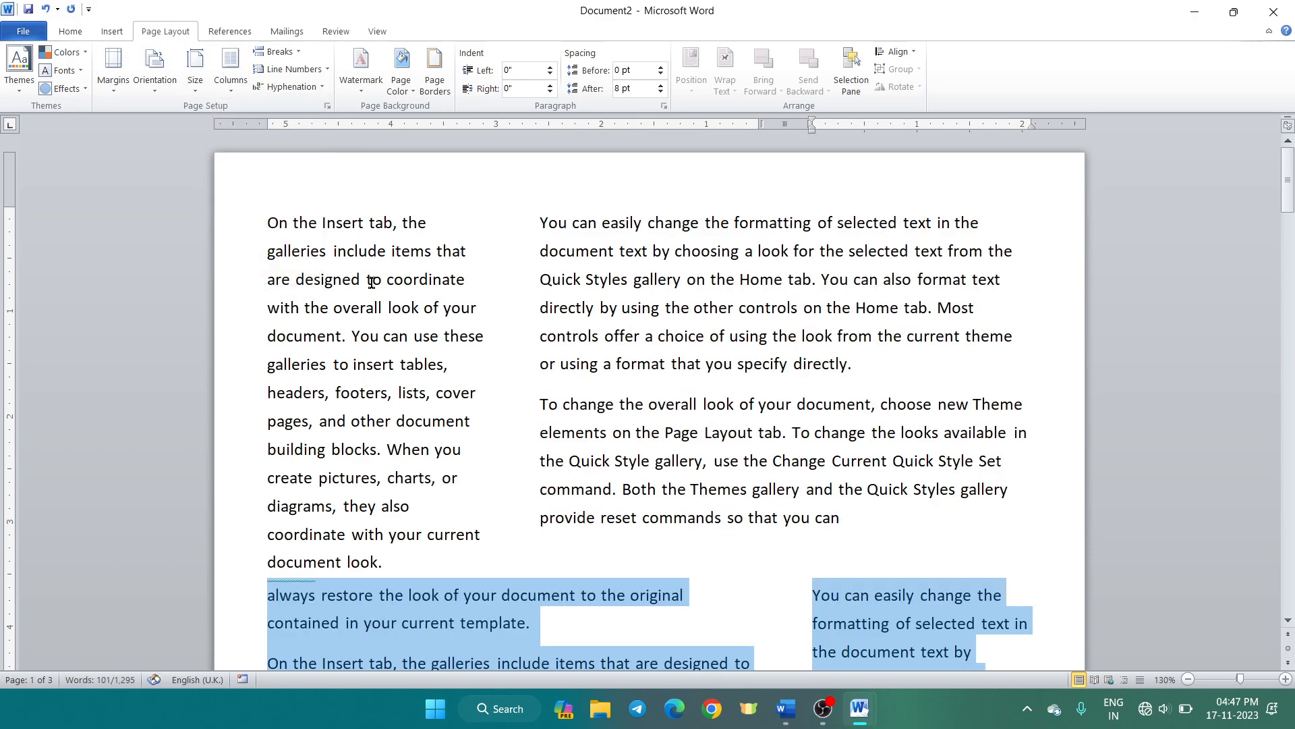
key("ctrl+z")
Apply the Right column preset to the whole document, and check the narrow and wide columns through to the last page.
left_click(258, 211)
left_click(231, 74)
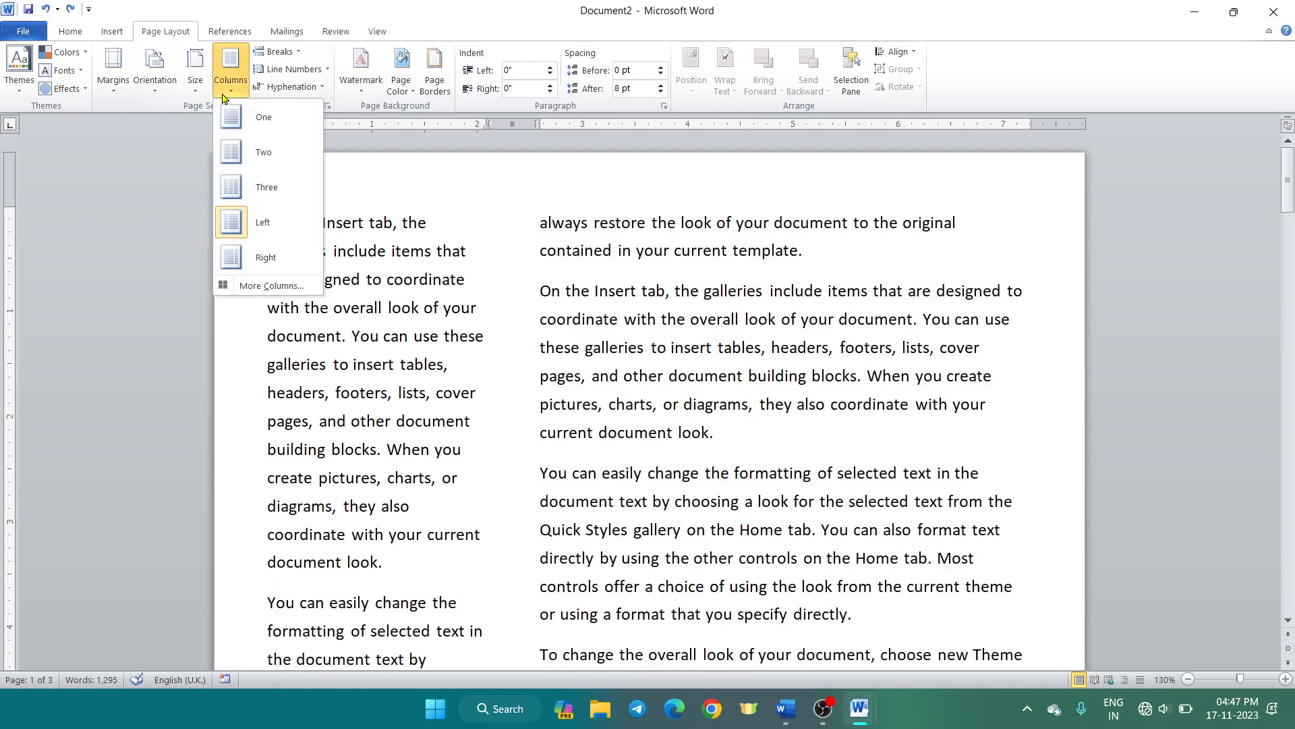
left_click(263, 262)
left_click_drag(783, 273, 948, 543)
left_click_drag(736, 226, 382, 585)
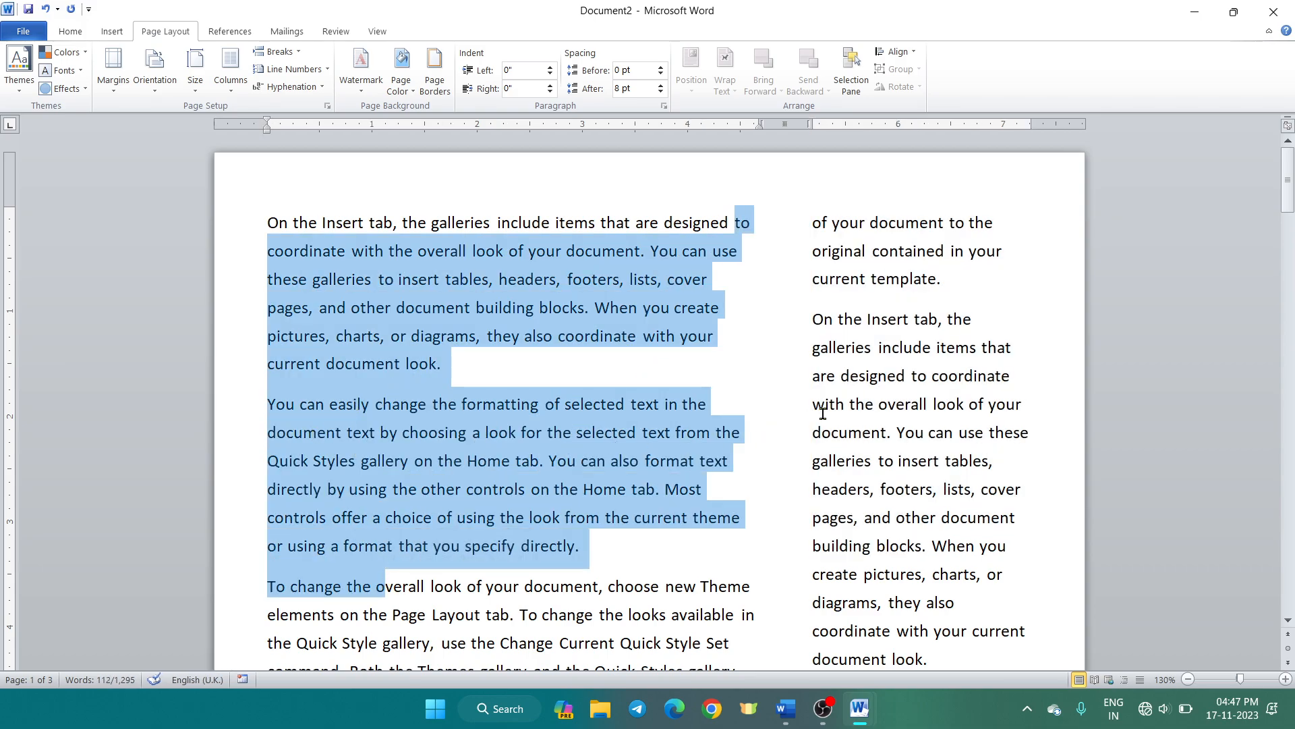
scroll(783, 317, "down", 10)
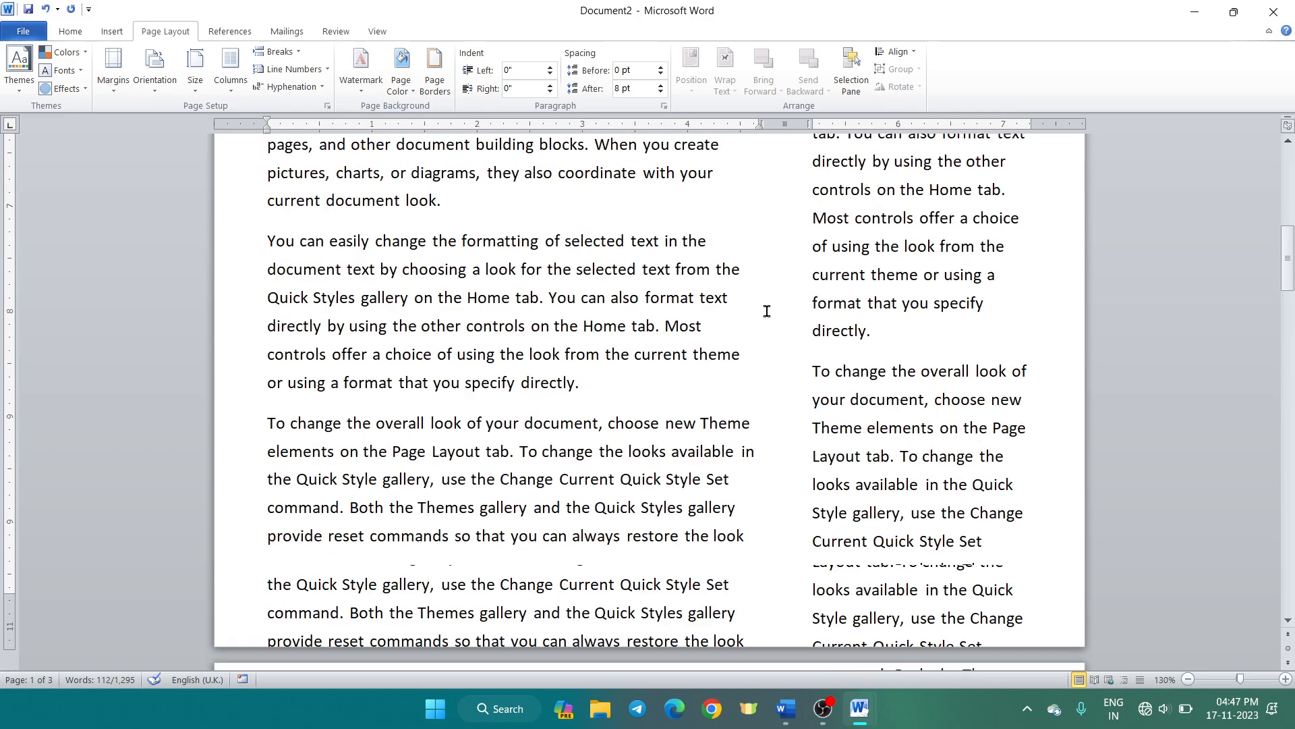
scroll(757, 305, "down", 15)
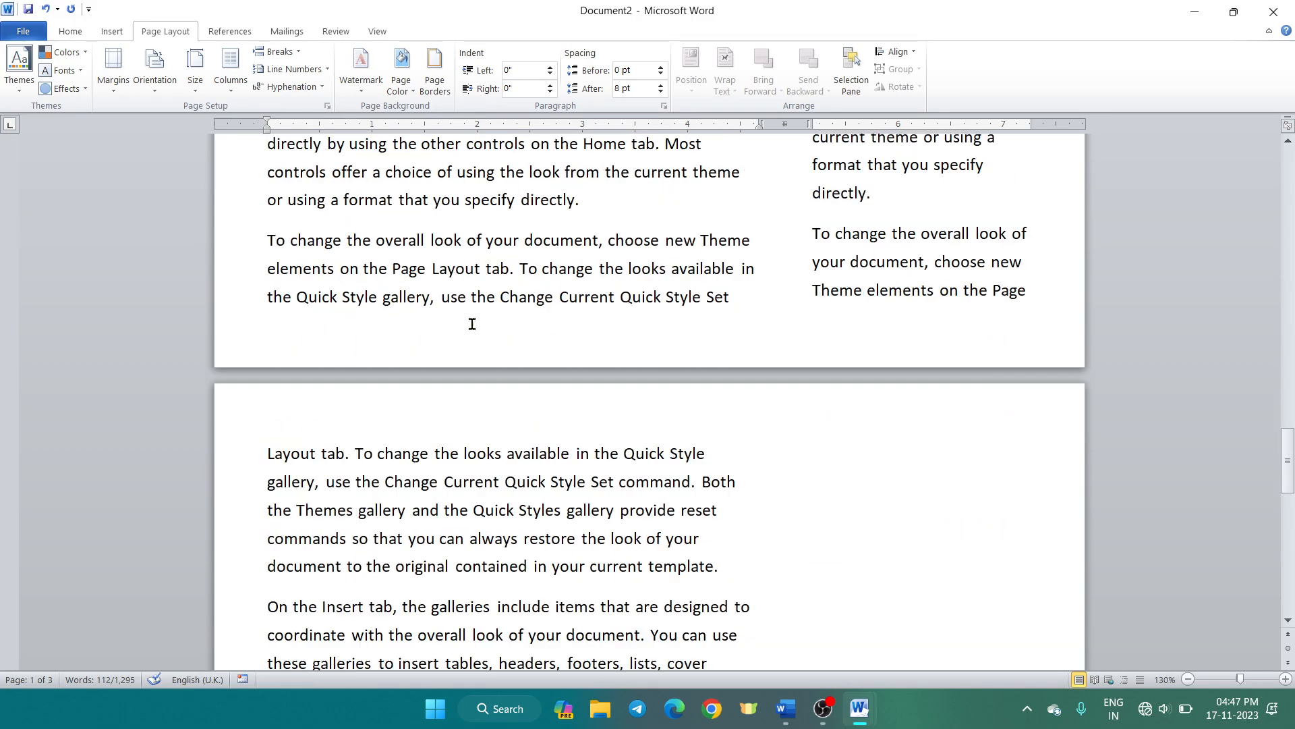
scroll(477, 329, "down", 7)
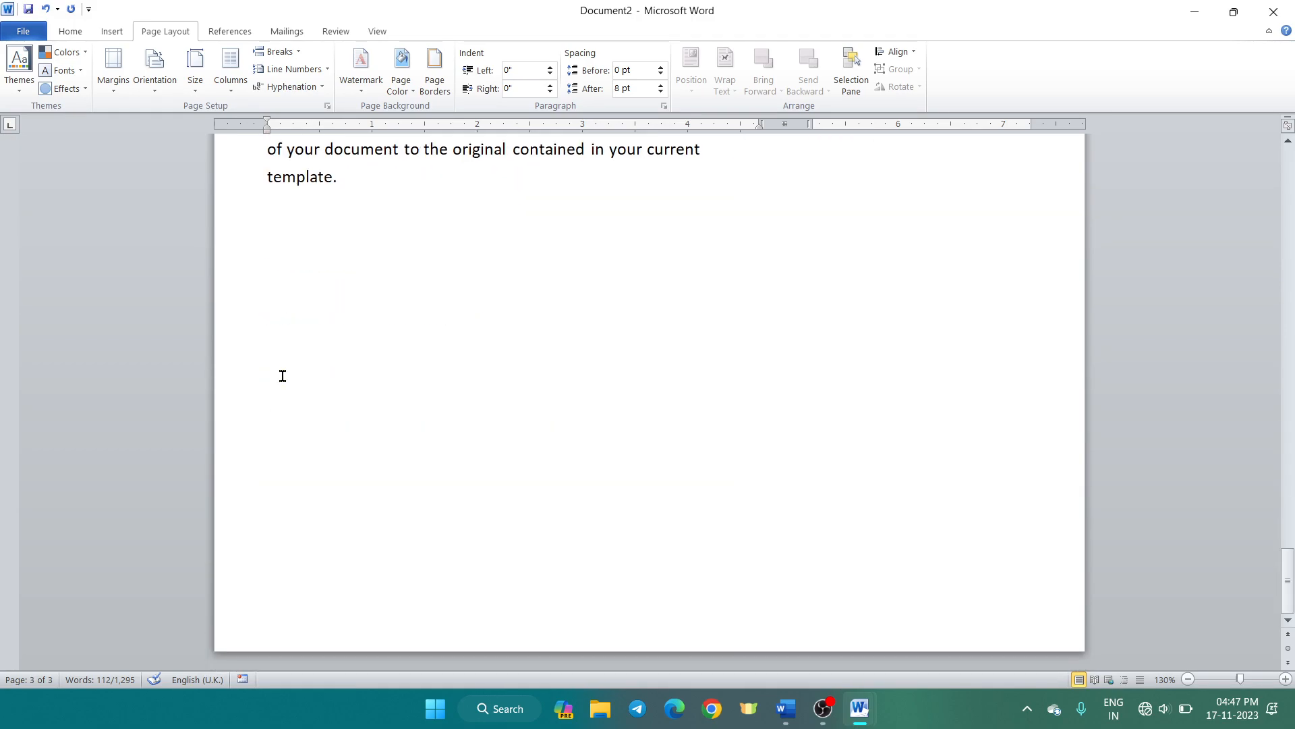
Create a new blank document, and apply the Narrow margin preset to it.
key("ctrl+n")
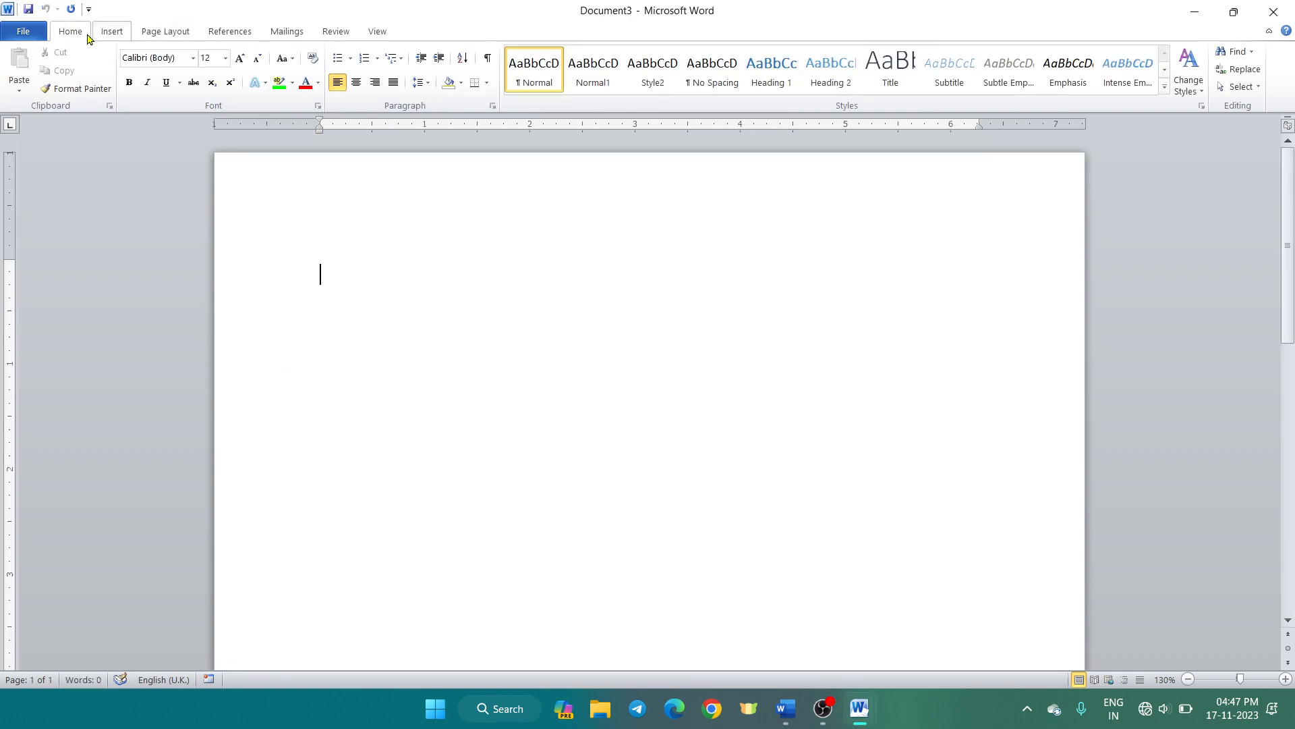
left_click(150, 34)
left_click(114, 71)
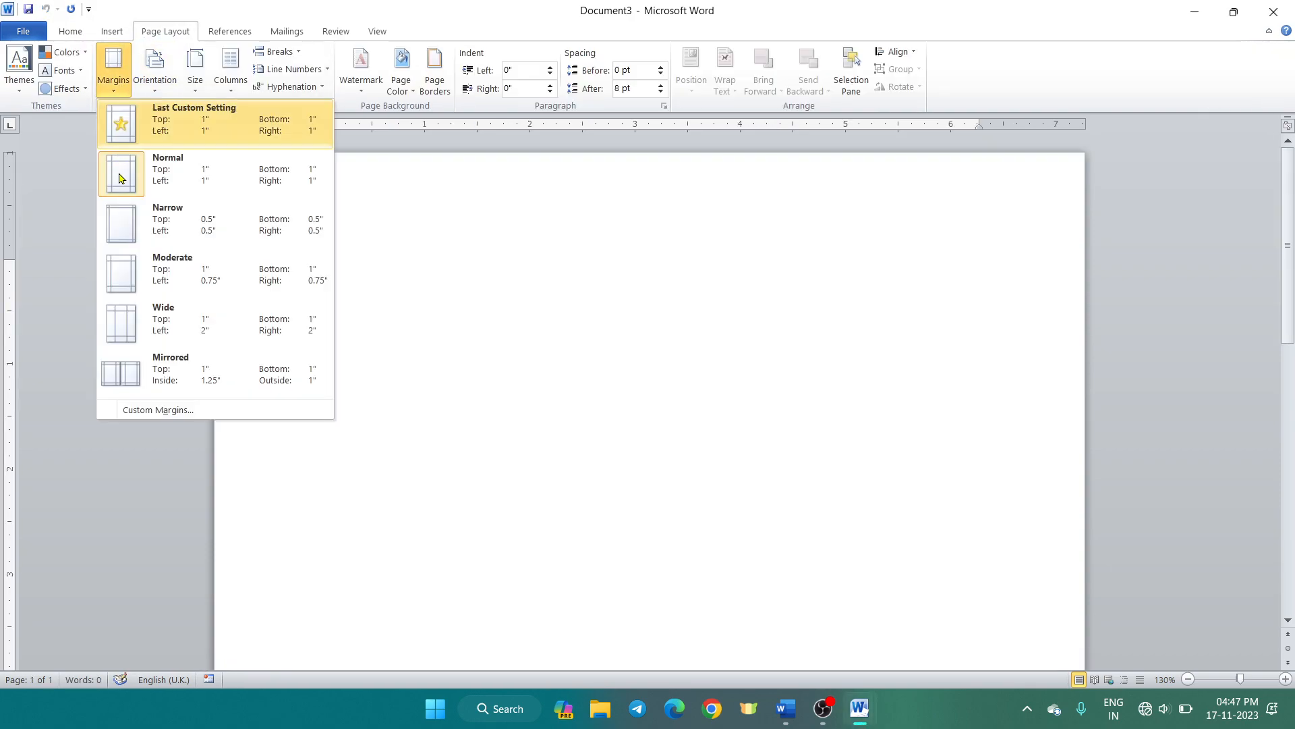
left_click(128, 237)
type("=rand(")
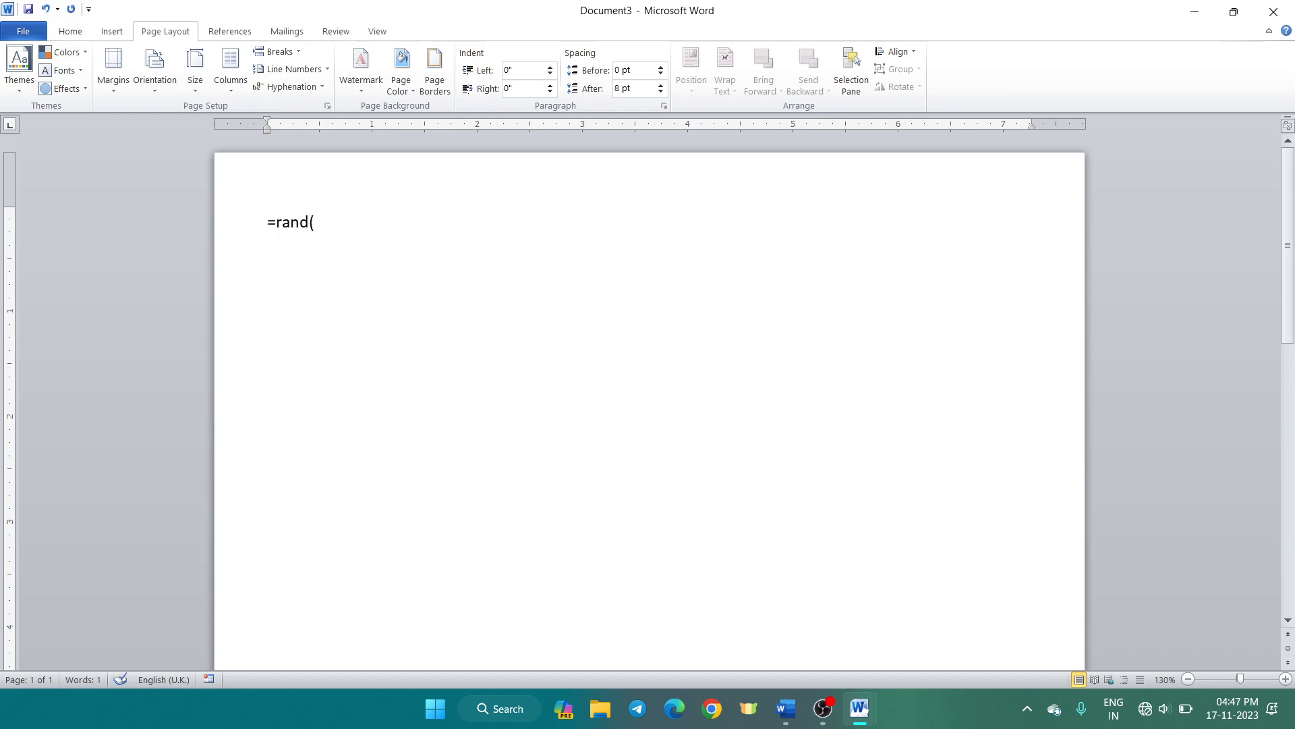
key("BackSpace")
key("BackSpace")
key("BackSpace")
key("BackSpace")
key("BackSpace")
key("BackSpace")
left_click(230, 84)
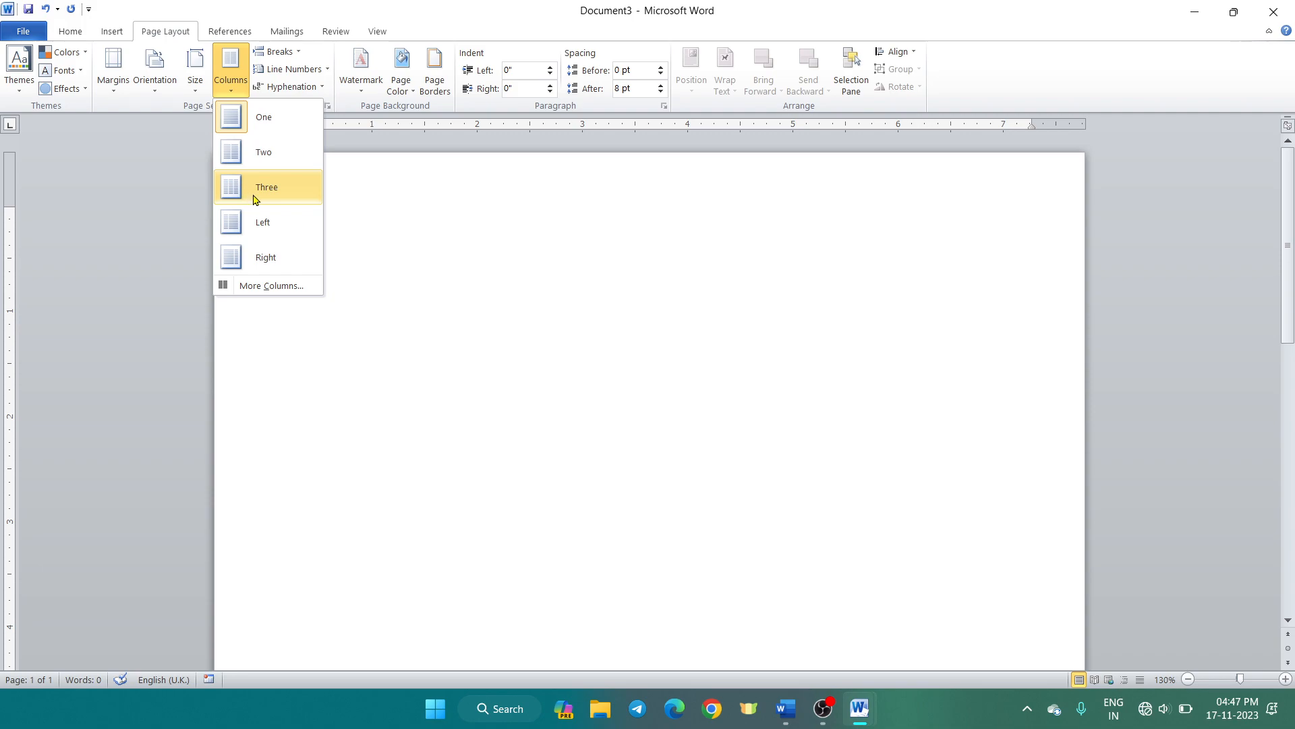
left_click(263, 287)
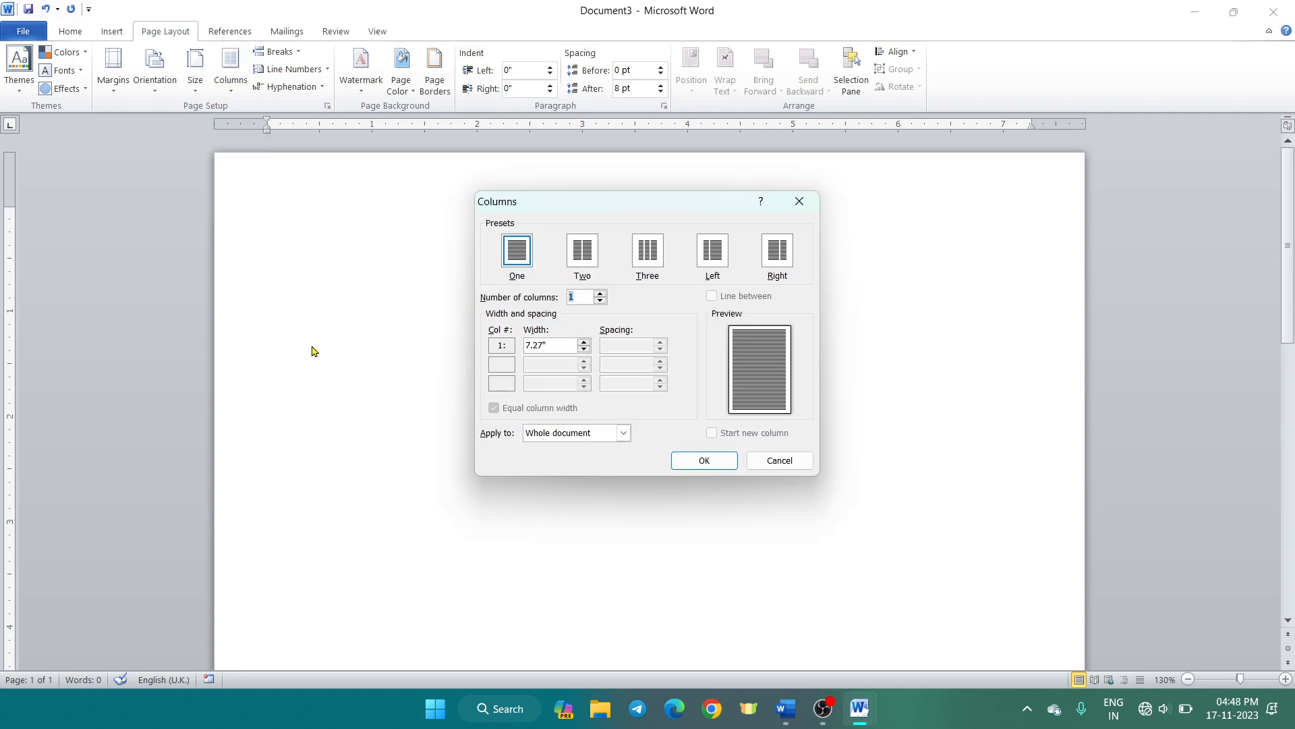
left_click(780, 462)
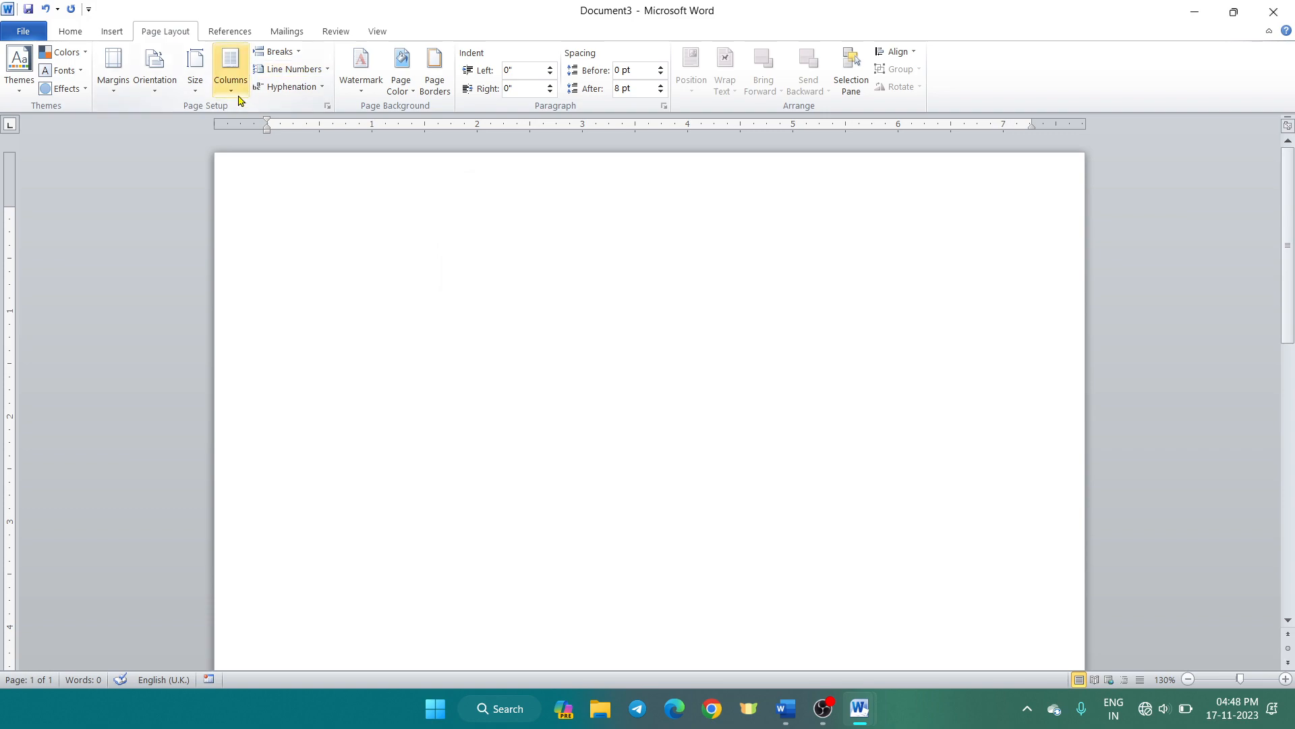
Set the number of columns to 4 for the whole new document using the custom column settings.
left_click(231, 67)
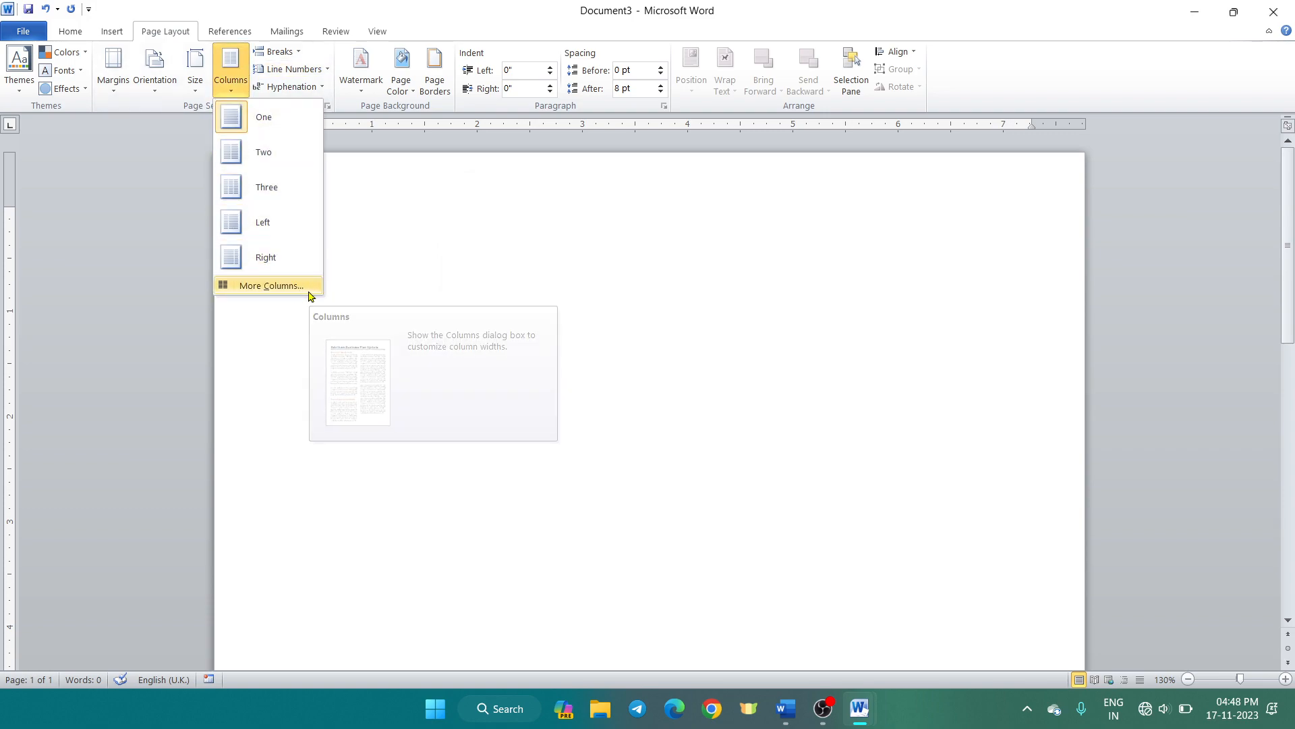
left_click(270, 286)
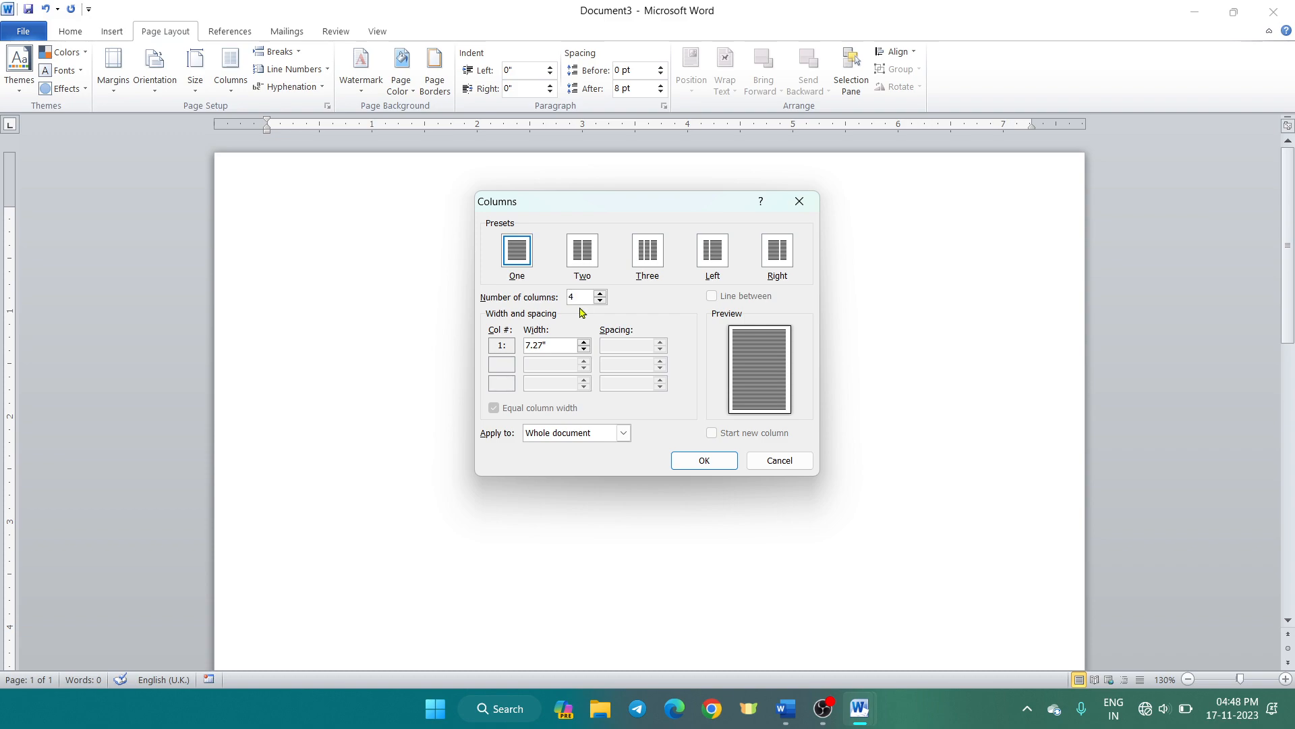
left_click(705, 461)
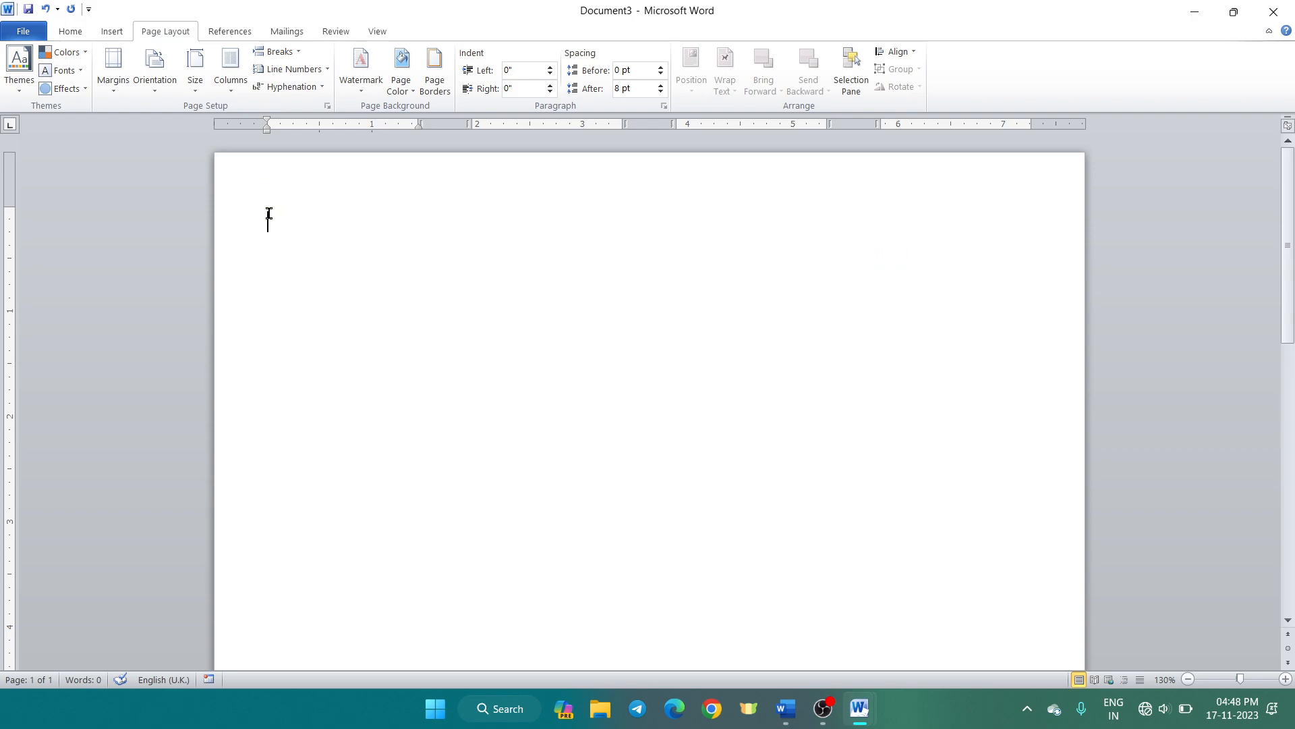
Generate one sample paragraph with =rand(1) in the first column, and view it through to its end.
type("=rand(1)")
key("Return")
scroll(276, 207, "up", 2)
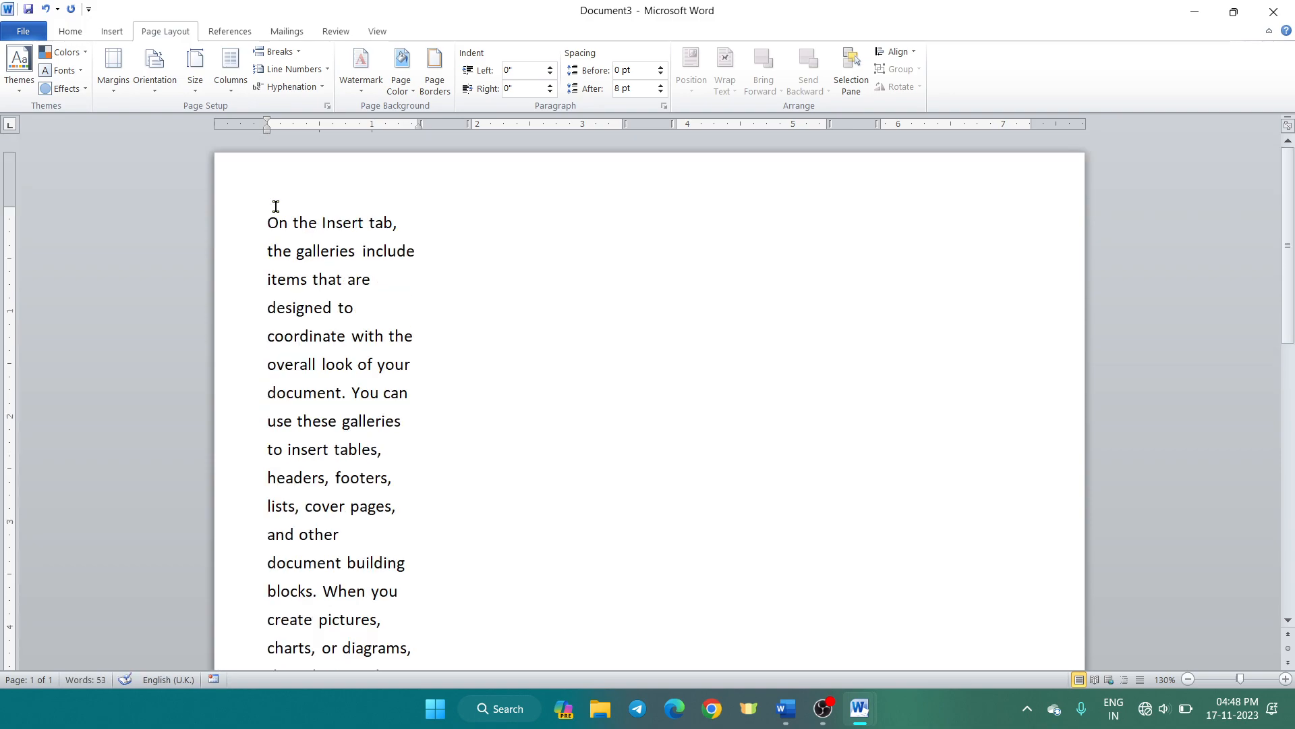
scroll(452, 365, "down", 2)
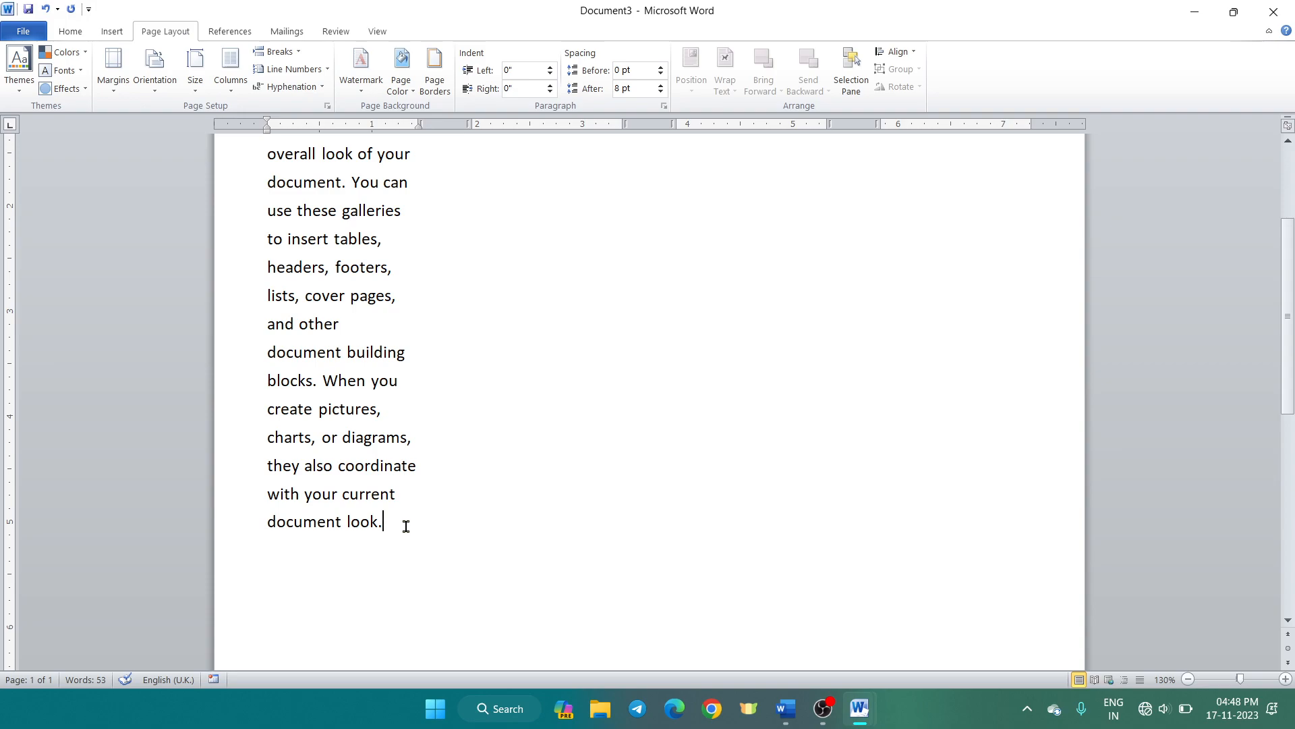
scroll(526, 237, "up", 2)
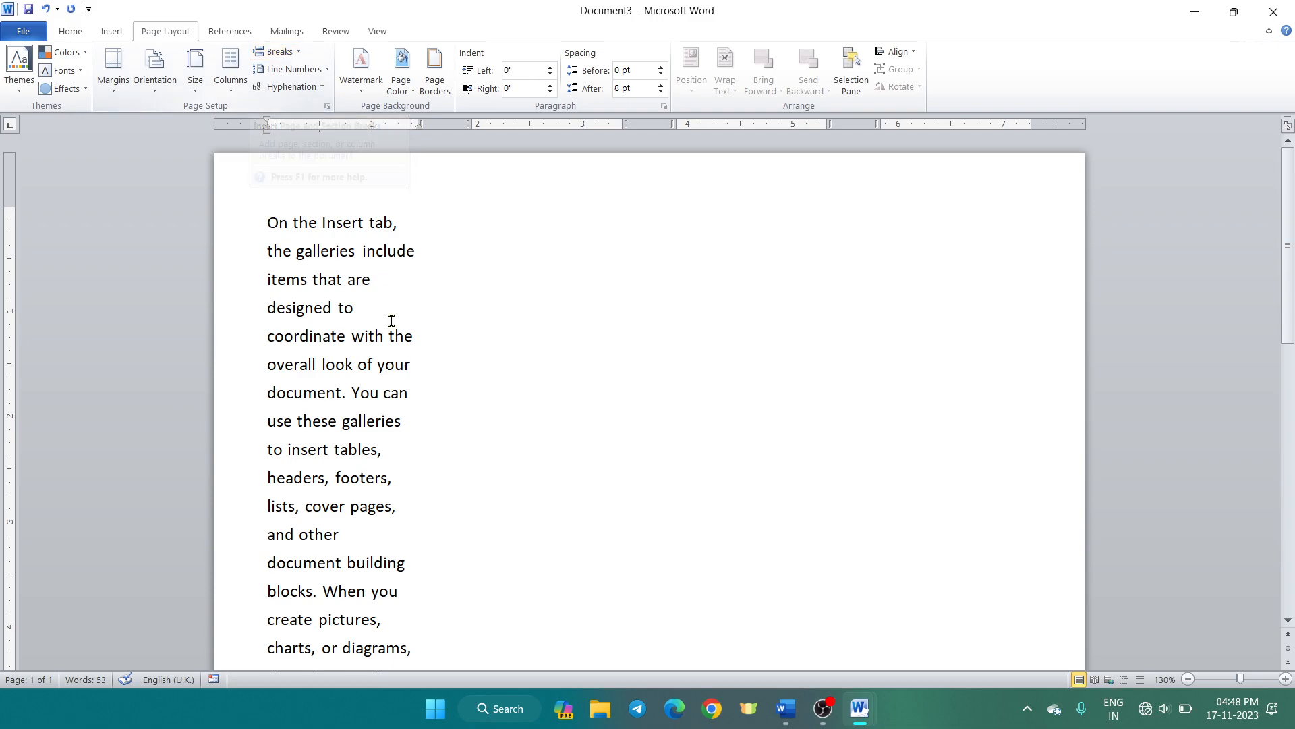
scroll(338, 466, "down", 3)
left_click(399, 540)
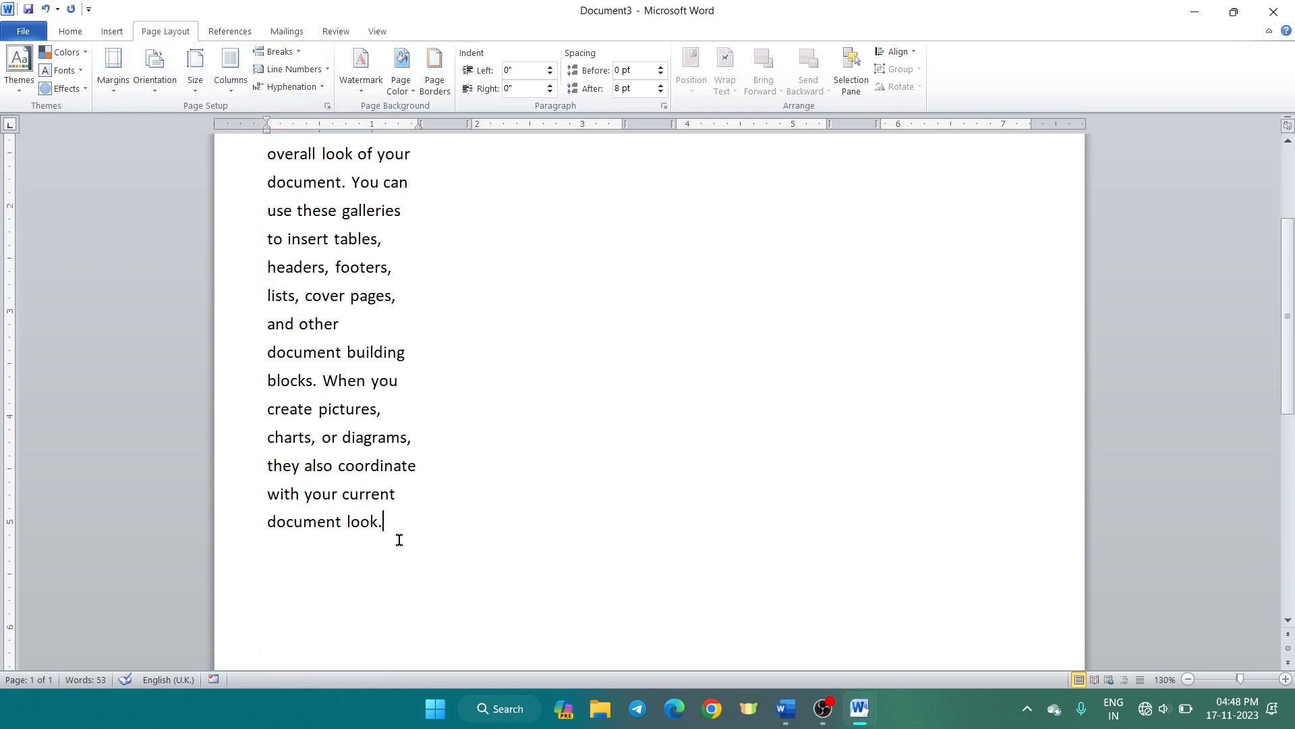
key("Return")
type("drututru")
key("BackSpace")
key("BackSpace")
key("BackSpace")
key("BackSpace")
key("BackSpace")
key("BackSpace")
key("BackSpace")
key("BackSpace")
key("BackSpace")
key("BackSpace")
type(".")
scroll(432, 499, "up", 2)
scroll(432, 499, "up", 1)
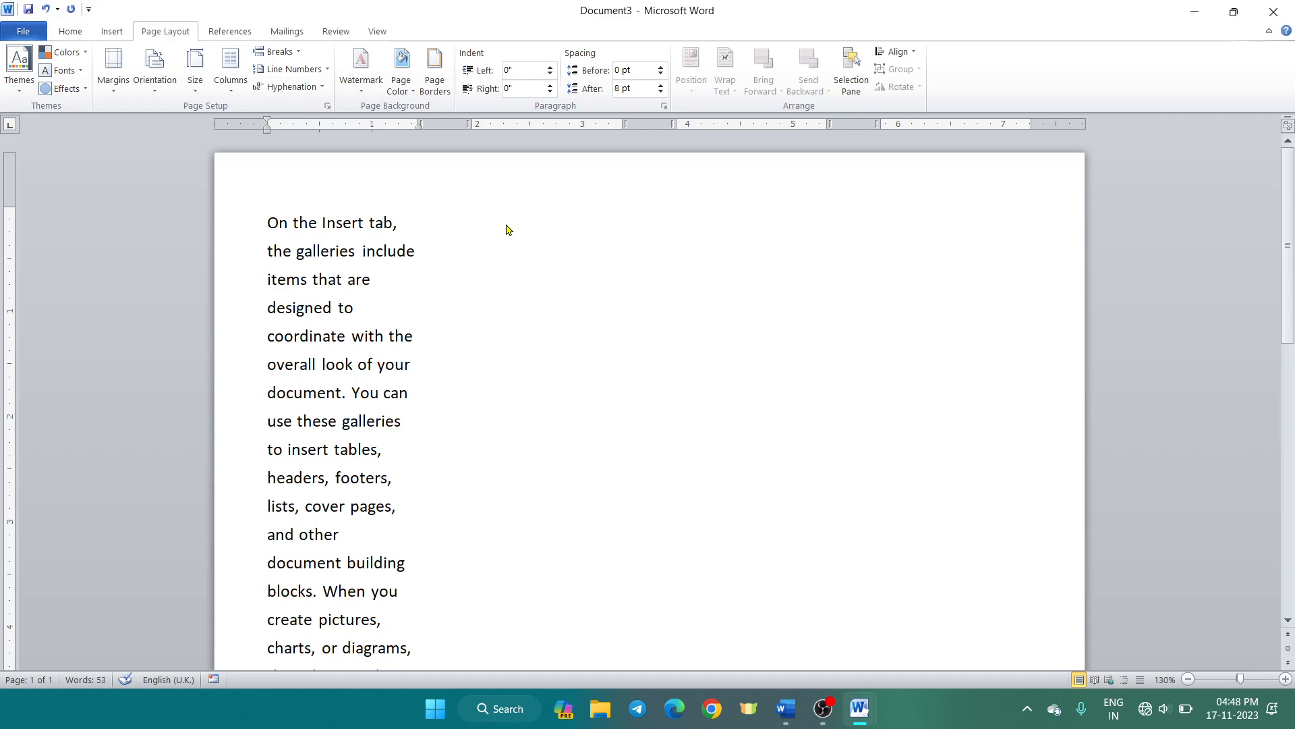
Insert a column break after the first column's paragraph, and generate one sample paragraph with =rand(1) in the second column.
scroll(471, 214, "down", 2)
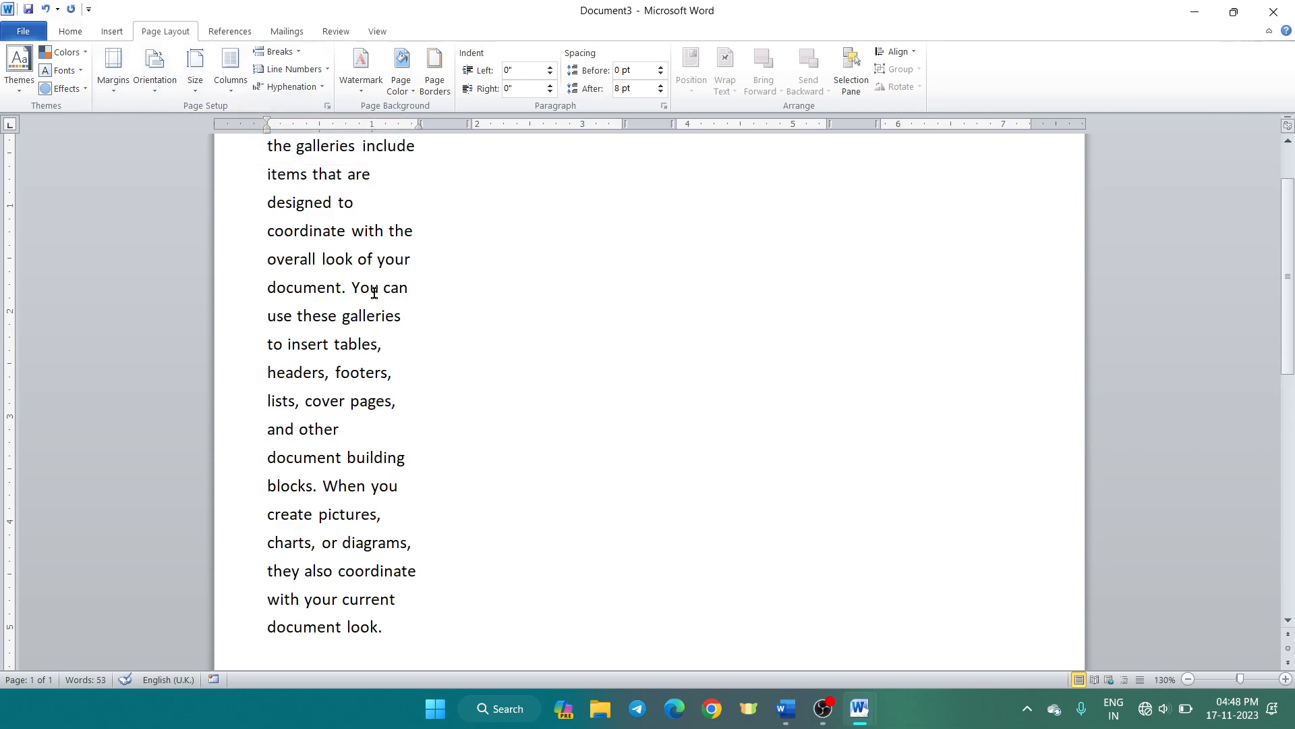
left_click(290, 52)
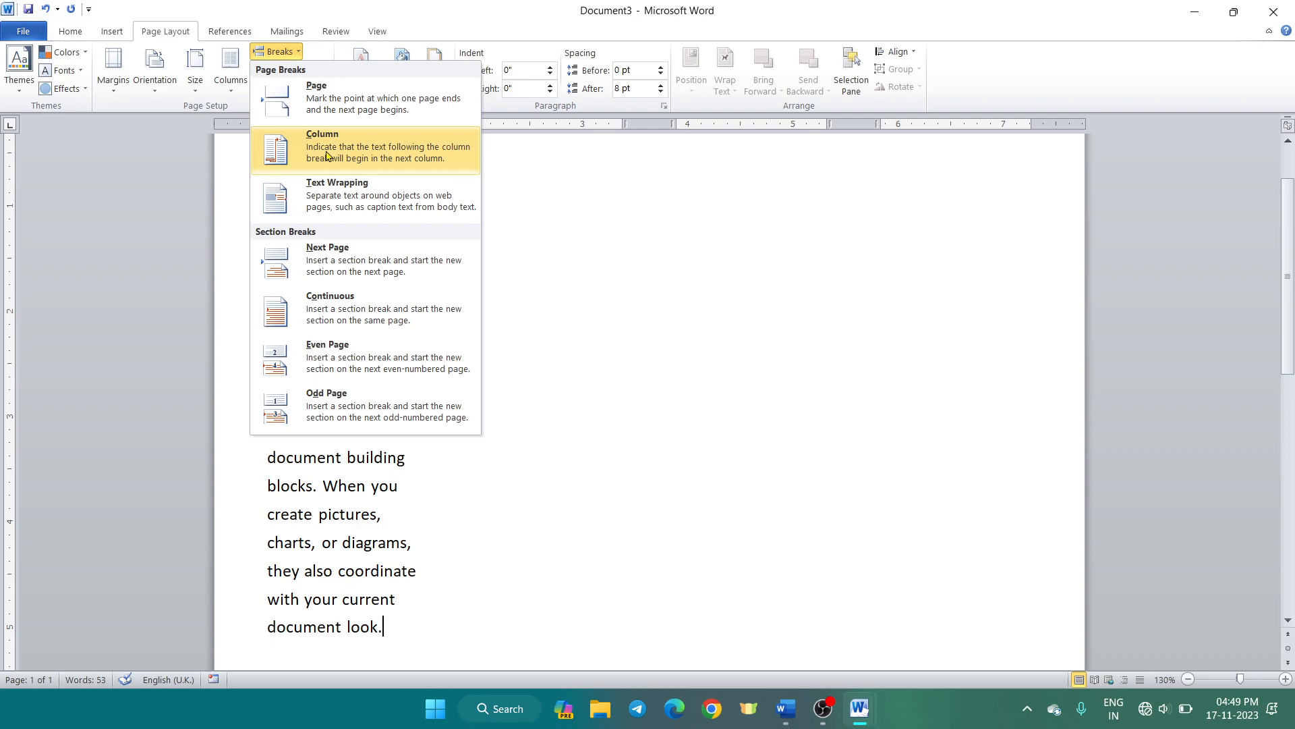
left_click(398, 155)
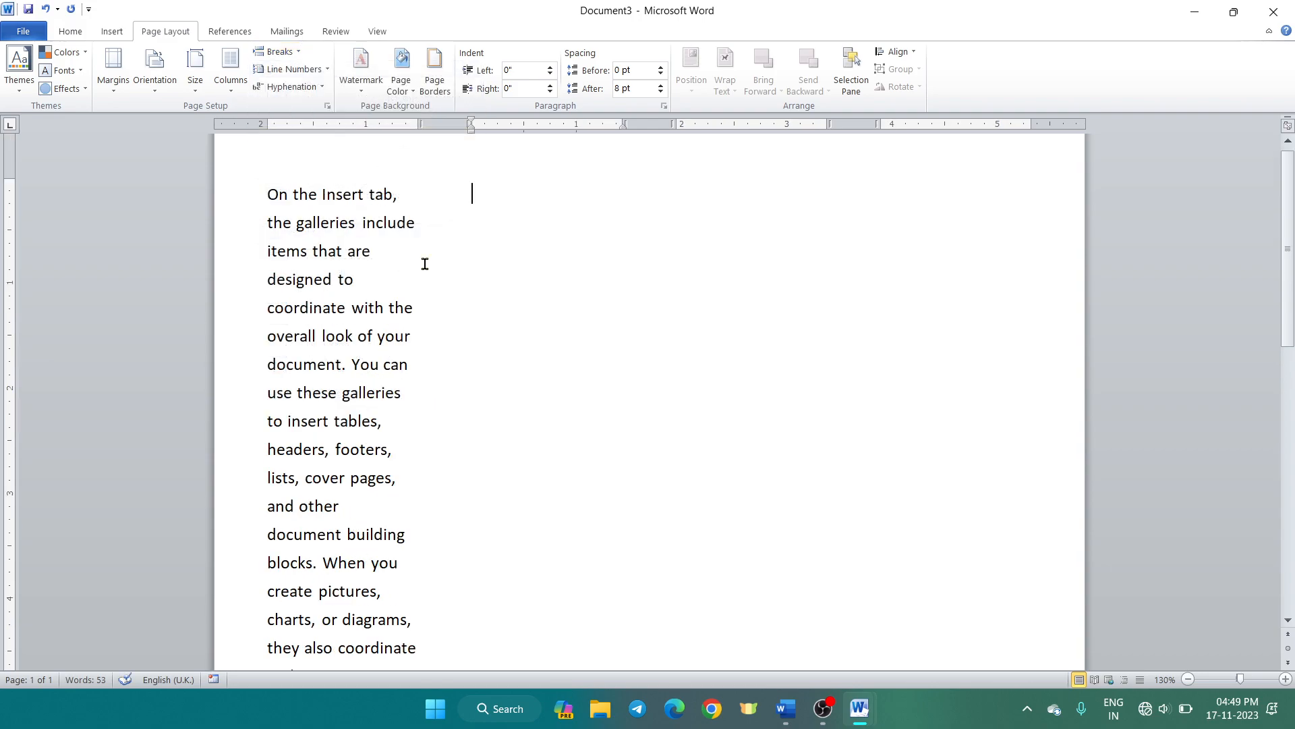
type("=rand(1)")
key("Return")
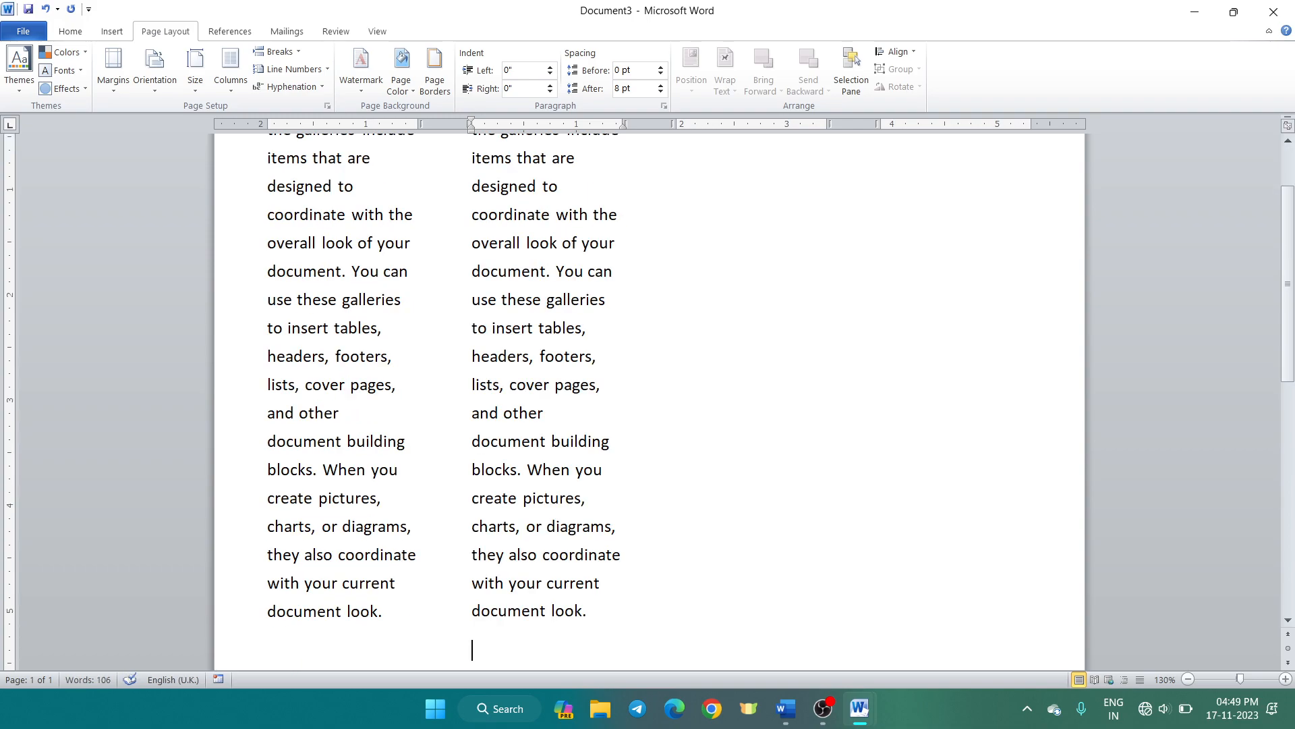
Insert a column break after the second column's text, and generate one sample paragraph with =rand(1) in the third column.
scroll(527, 495, "up", 2)
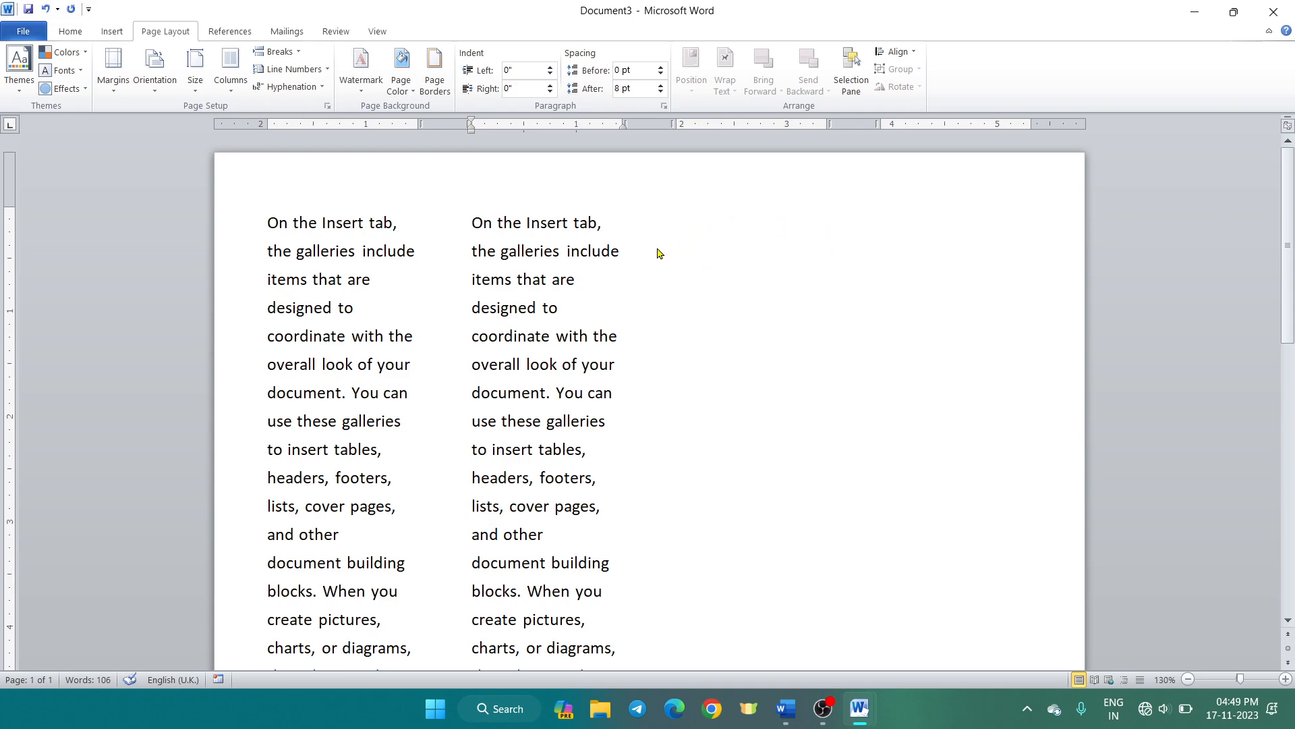
left_click(296, 58)
left_click(357, 145)
type("=rand(1)")
key("Return")
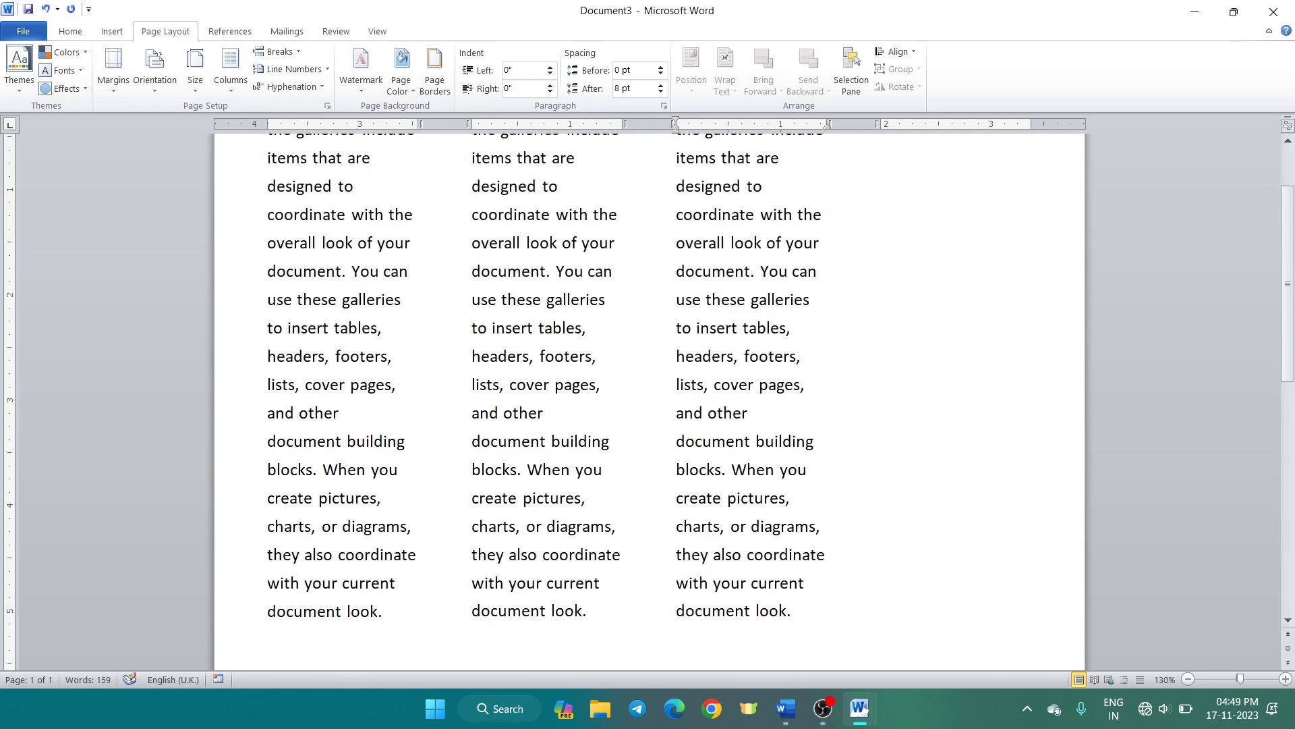
left_click(844, 608)
Insert a column break after the third column's text, and fill the fourth column with one sample paragraph using =rand(1).
scroll(992, 236, "up", 1)
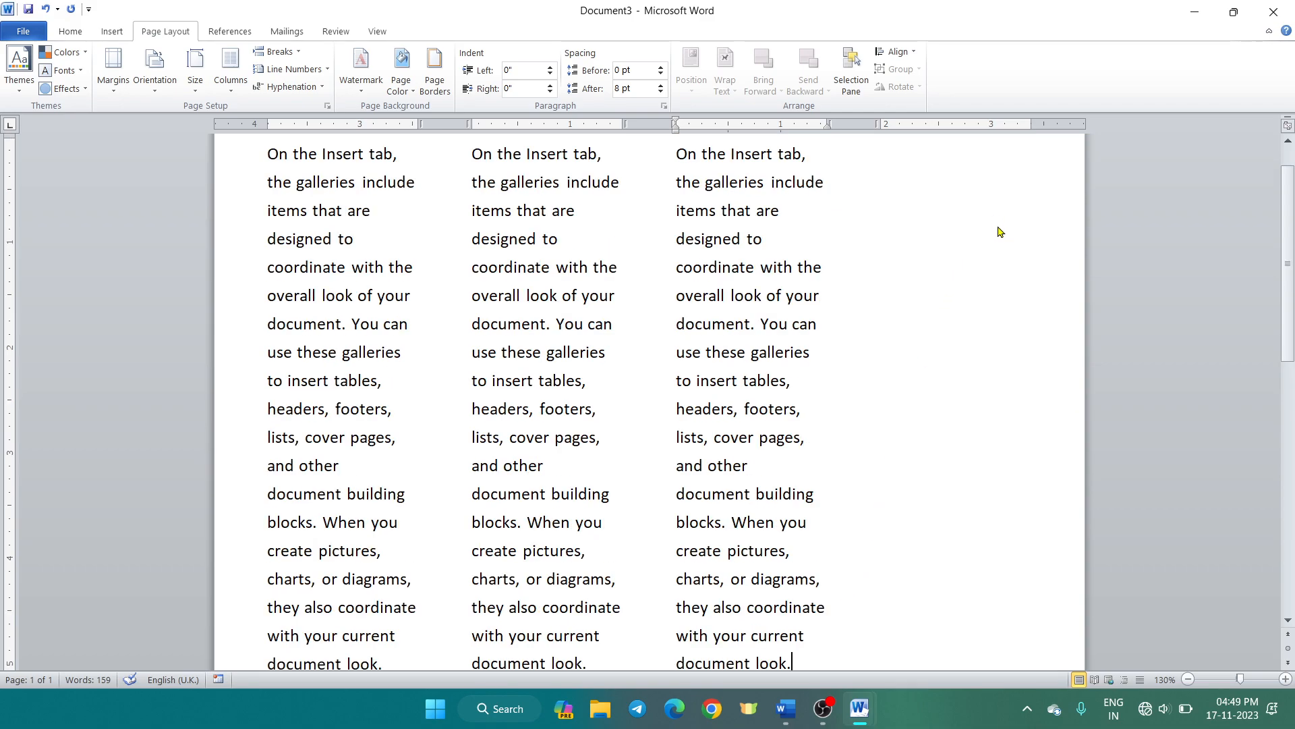
scroll(942, 214, "up", 1)
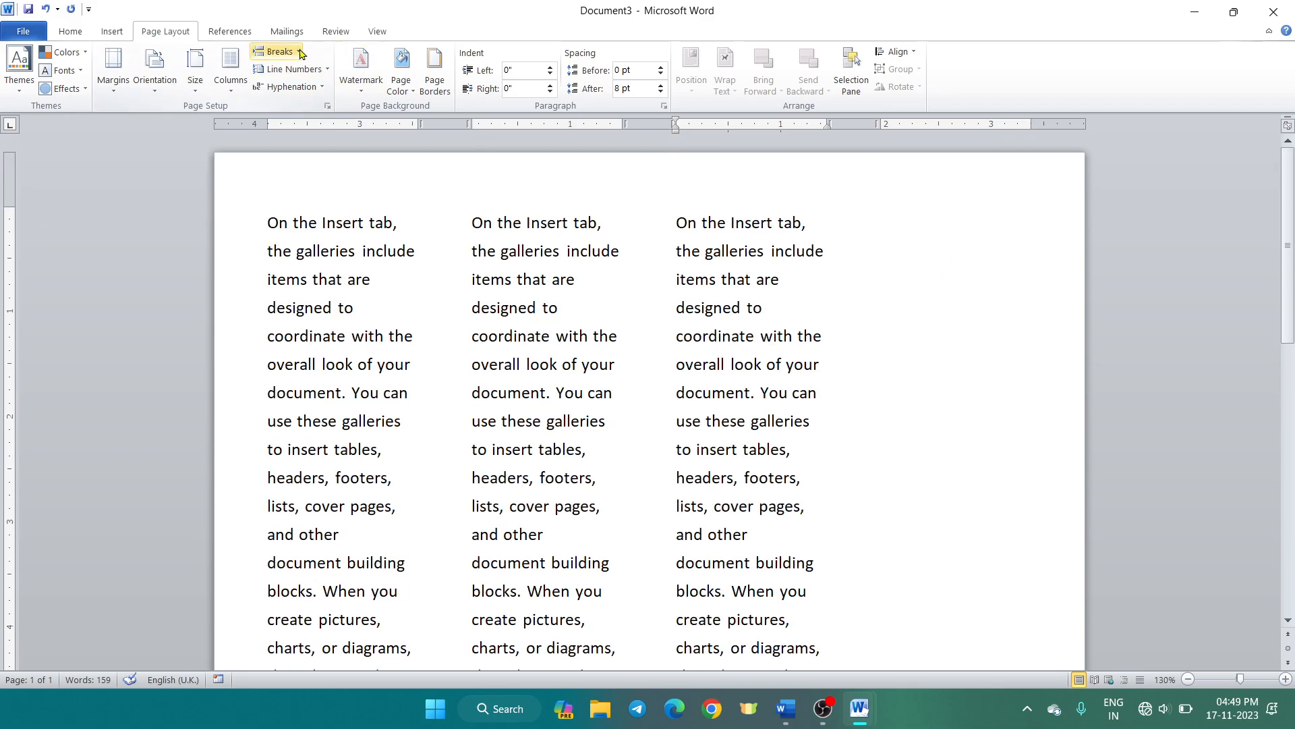
left_click(278, 52)
left_click(352, 152)
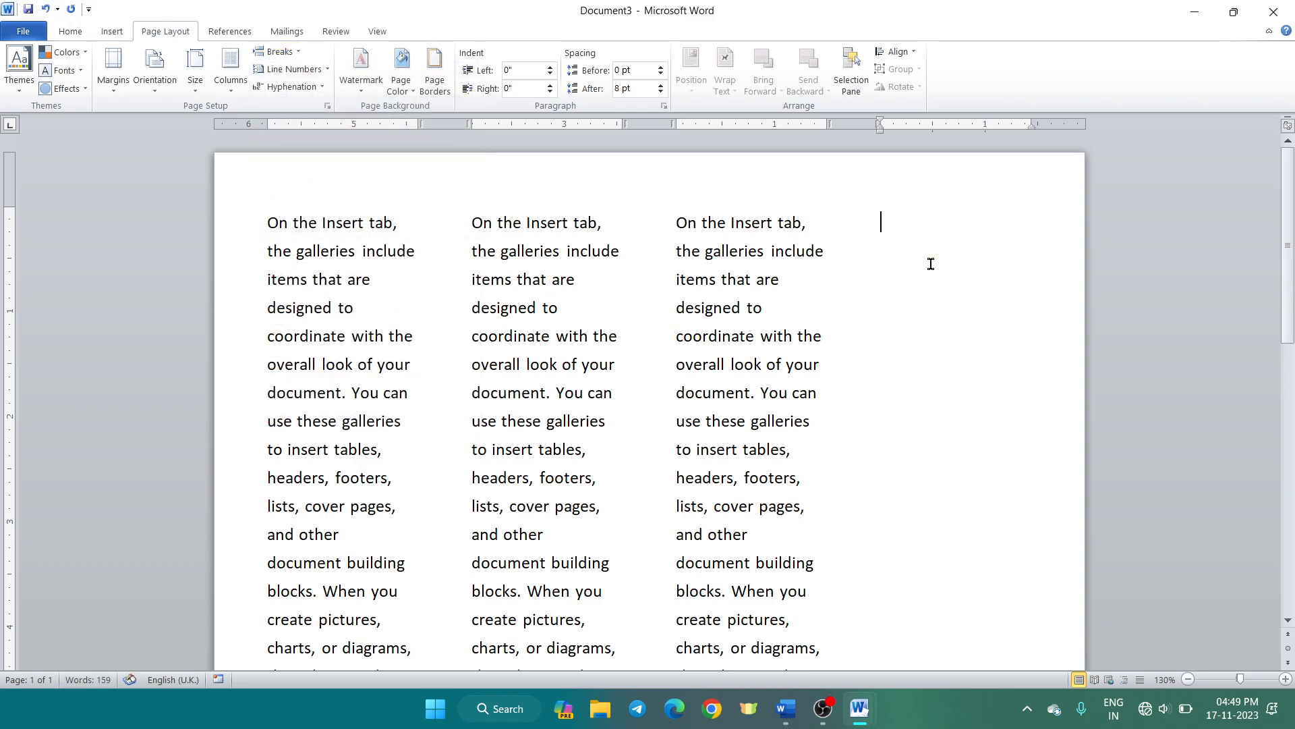
type("=rand(1)")
key("Return")
Examine the text across all four columns, and review the available break types.
scroll(911, 209, "up", 2)
scroll(651, 393, "down", 5)
left_click_drag(342, 513, 347, 512)
left_click(557, 480)
left_click(736, 462)
left_click(890, 403)
left_click(676, 400)
left_click(589, 398)
left_click(419, 385)
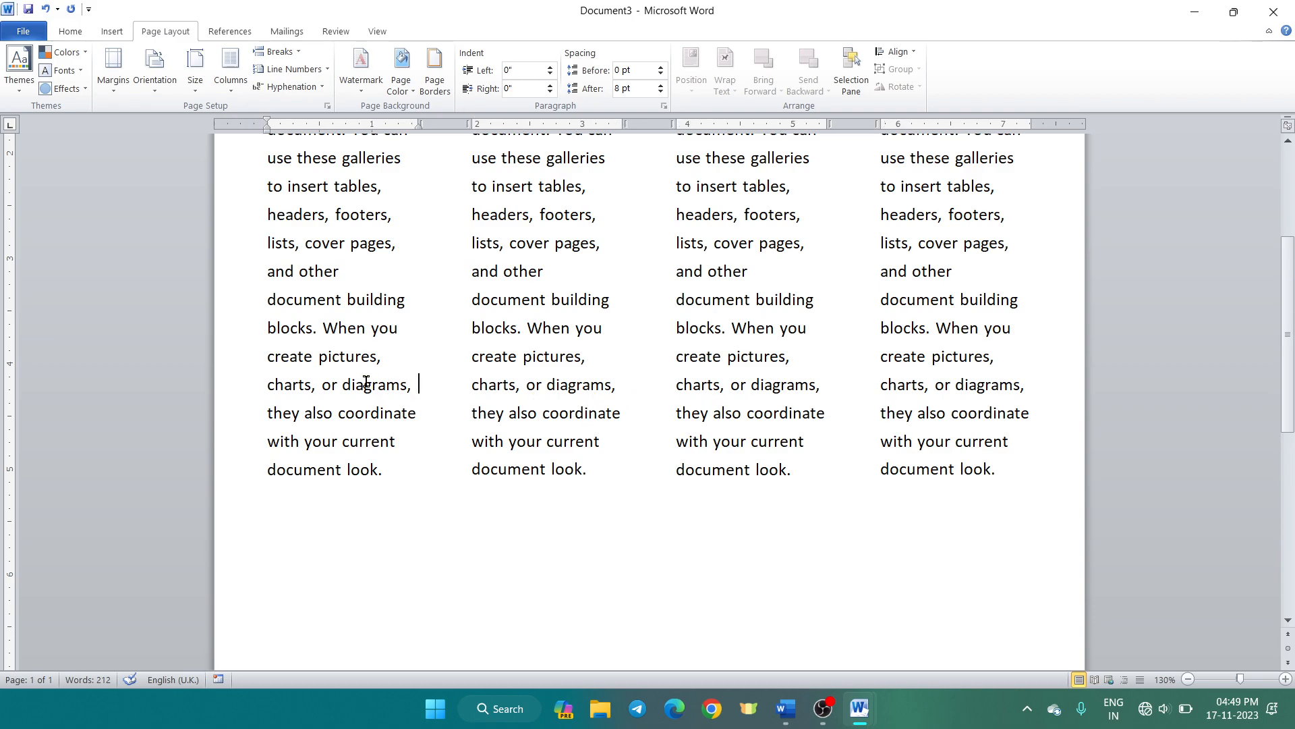
left_click(427, 286)
left_click(381, 270)
left_click(278, 51)
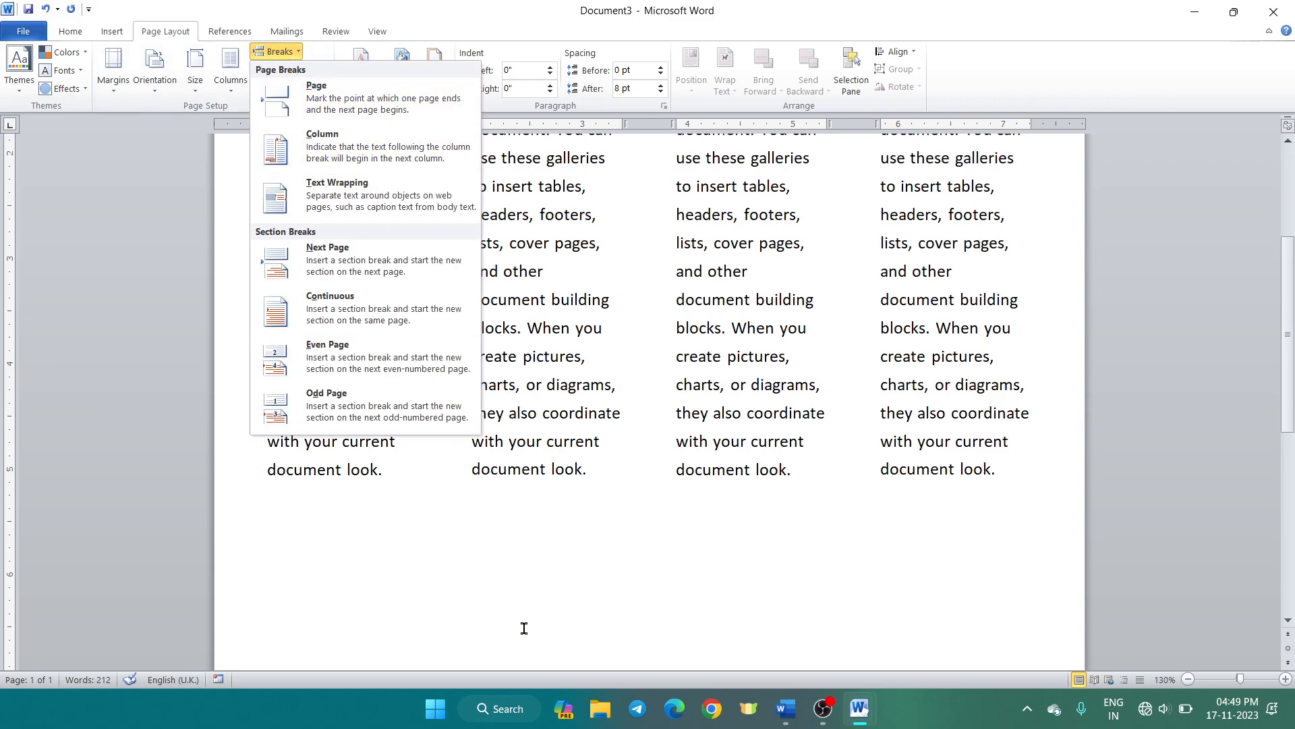
left_click(576, 632)
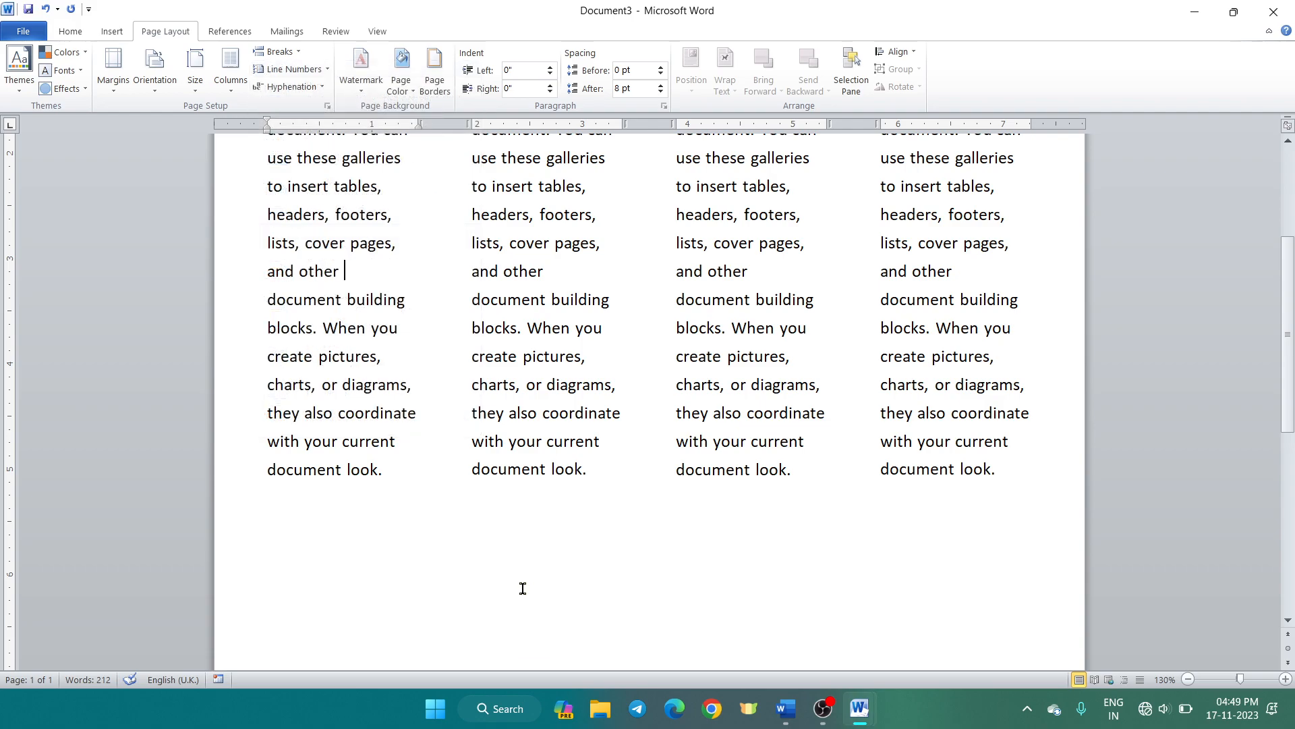
left_click(473, 509)
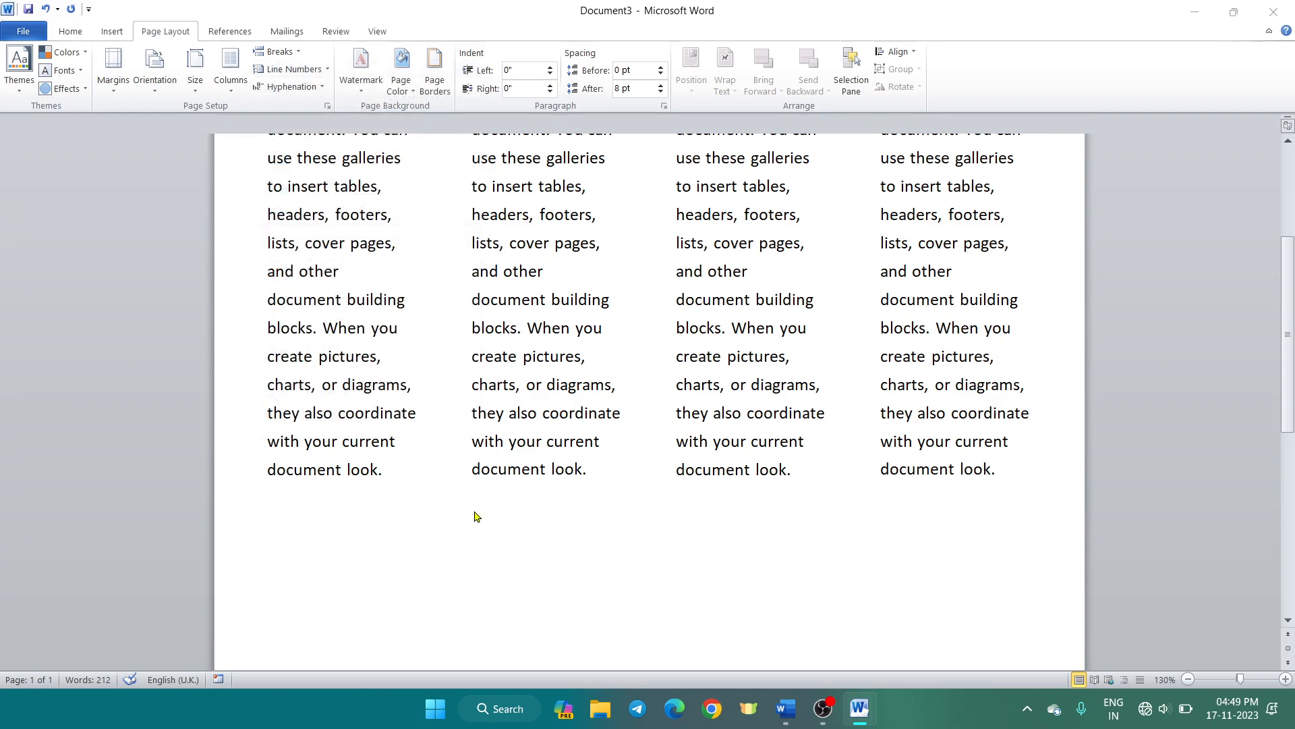
Create a new blank document, and generate default sample text in it with =rand().
key("ctrl+n")
type("=rand()")
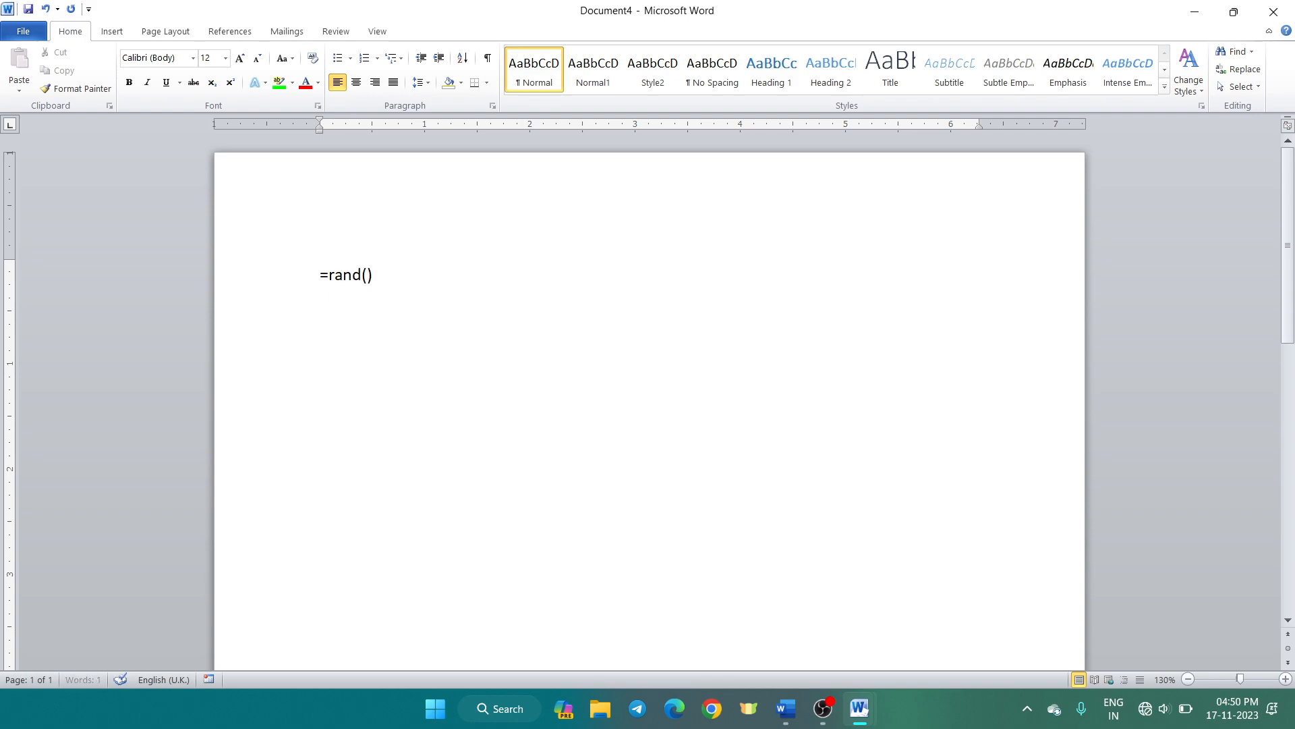
key("Return")
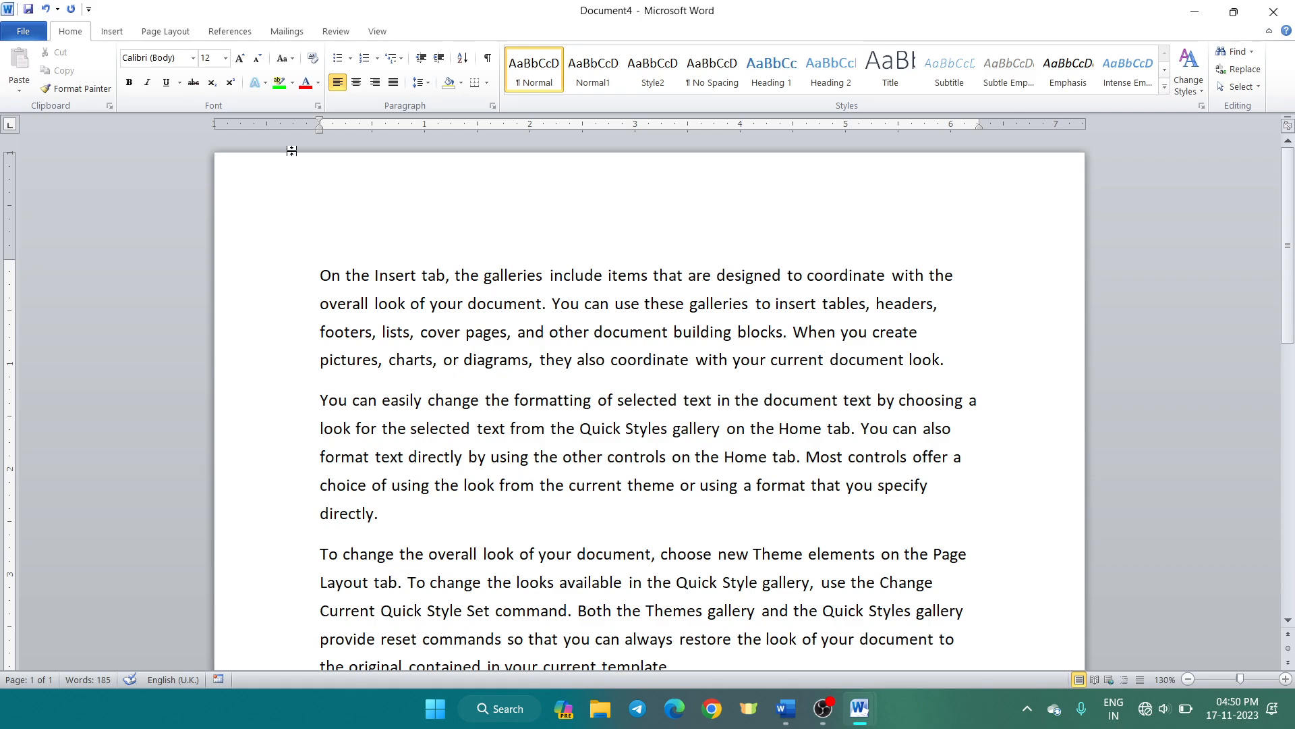
Insert a page break before the words "building blocks" in the first paragraph.
left_click(167, 32)
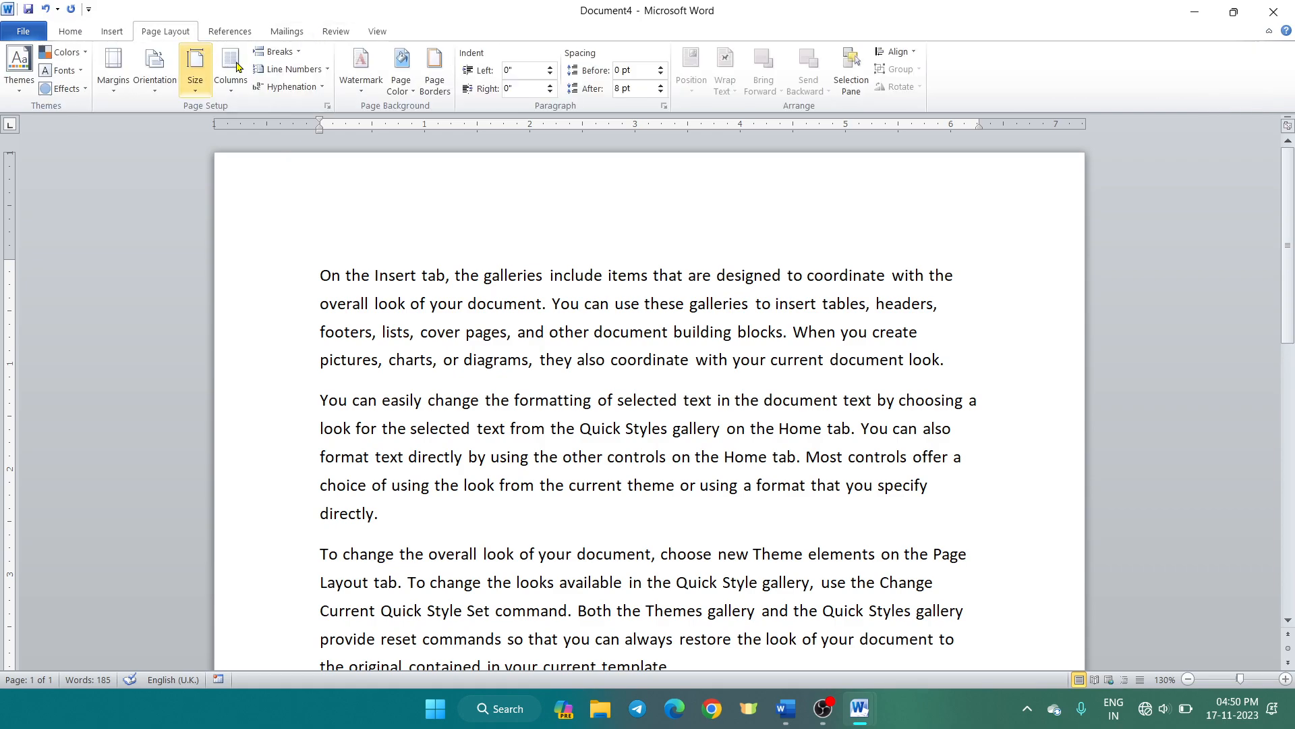
left_click(274, 51)
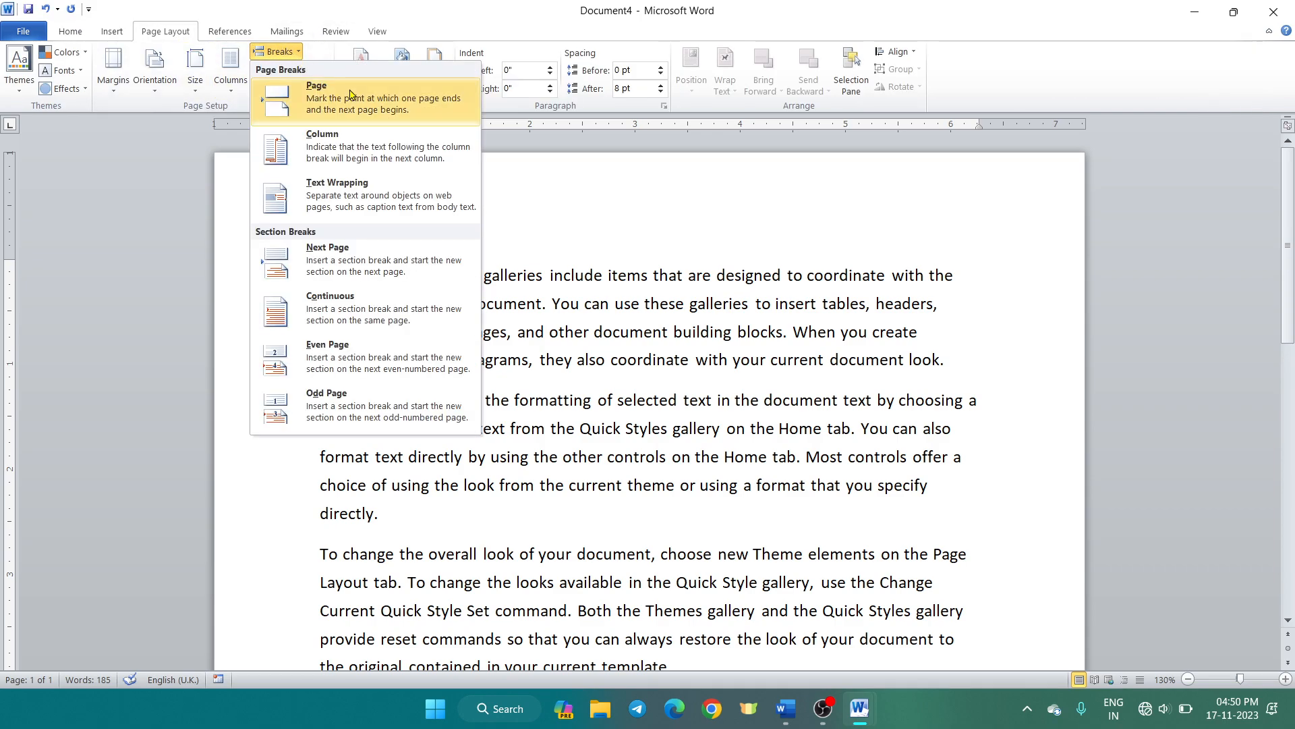
left_click(649, 267)
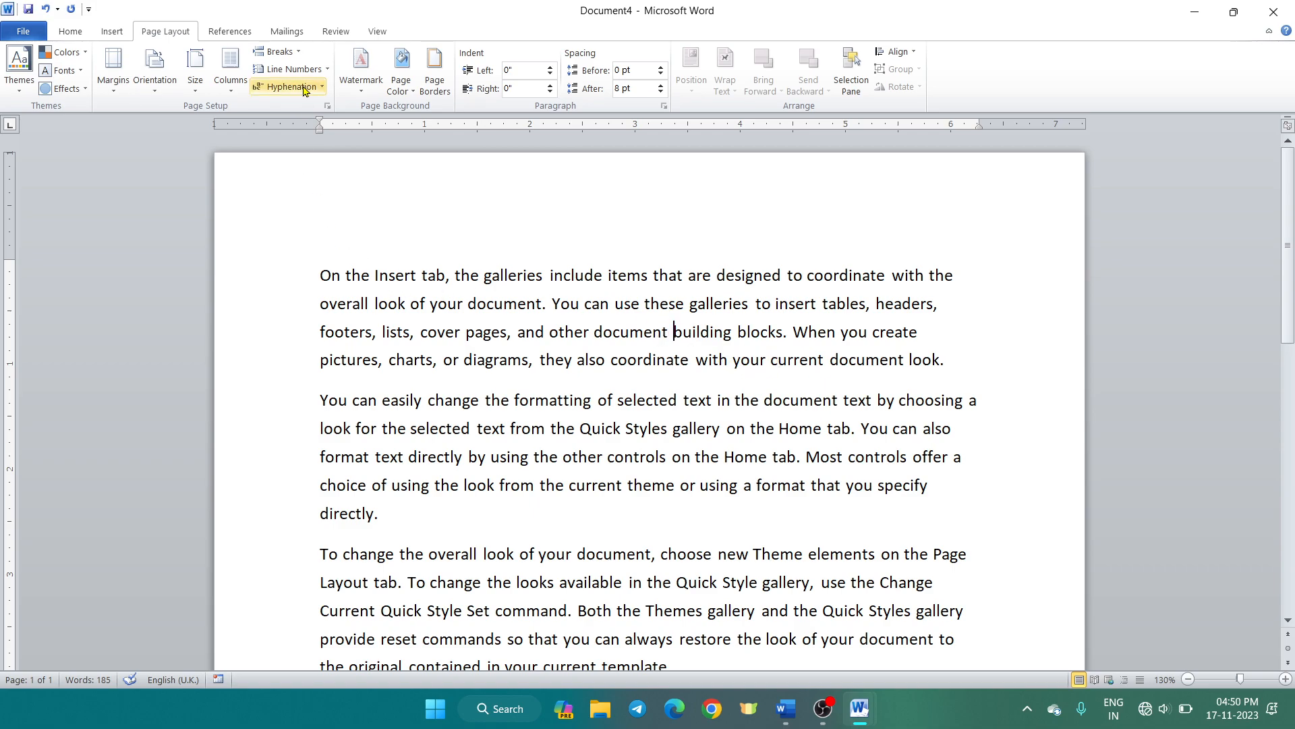
left_click(295, 54)
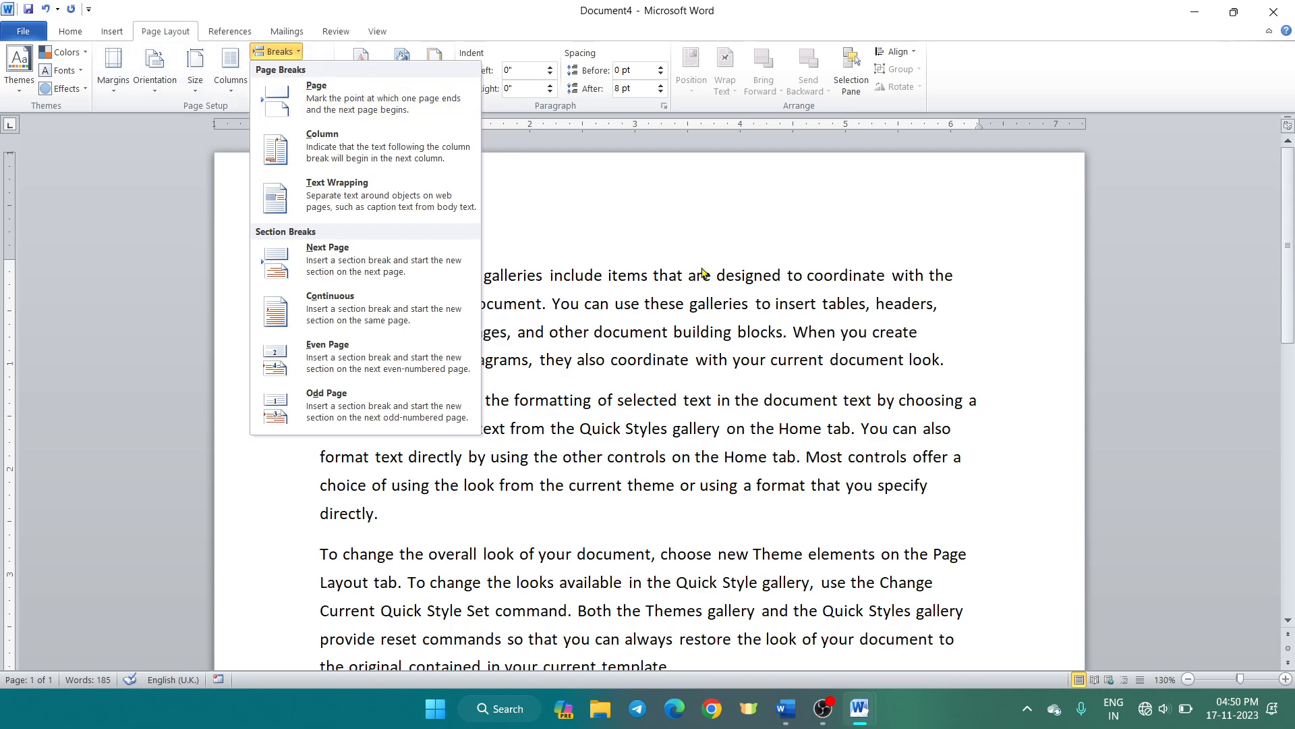
left_click(668, 332)
left_click_drag(665, 332, 314, 272)
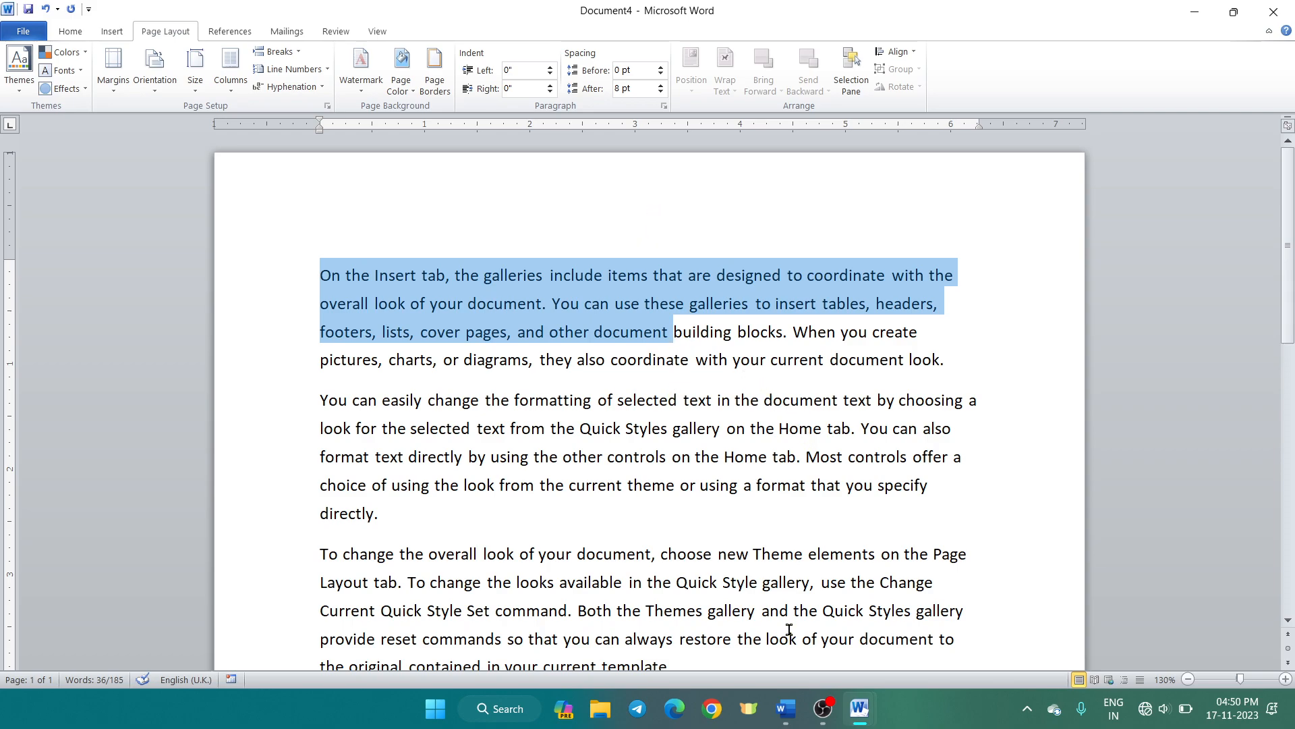
left_click(673, 331)
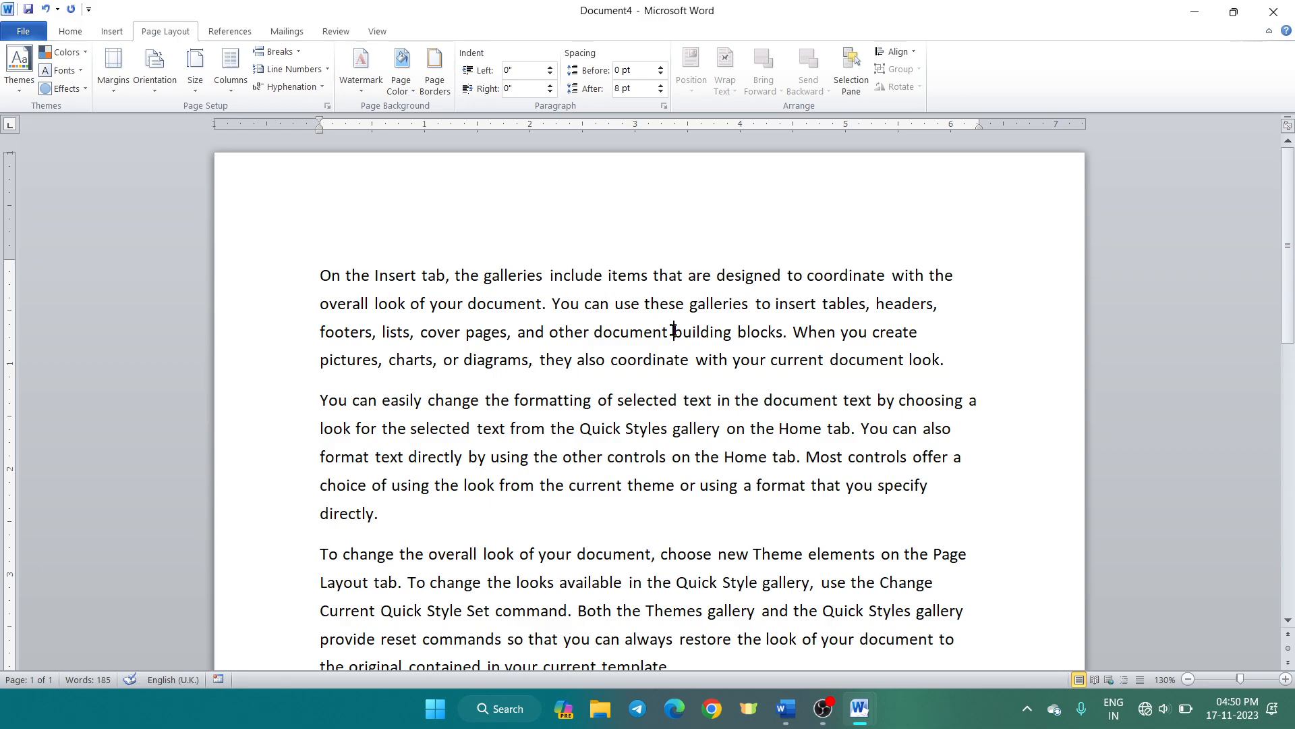
left_click(276, 51)
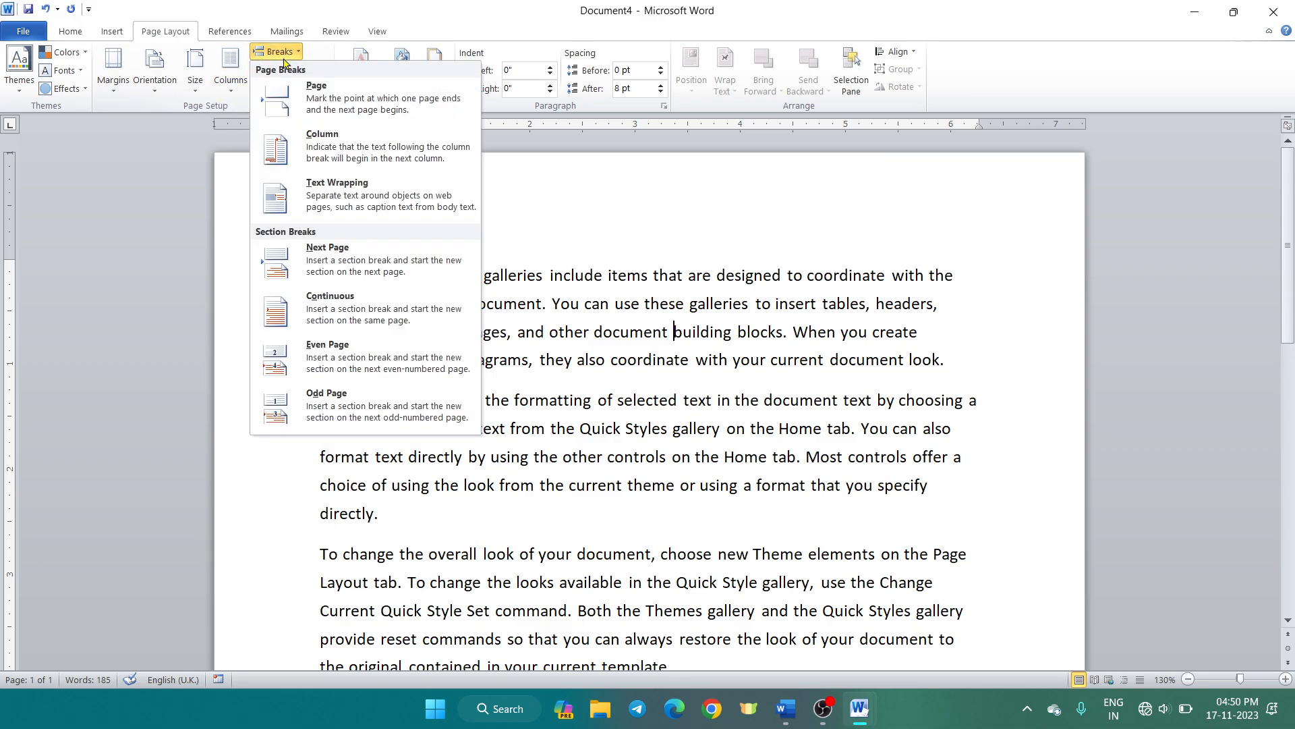
left_click(308, 101)
Check how the first paragraph is divided between the first and second pages at the page break.
scroll(575, 365, "up", 10)
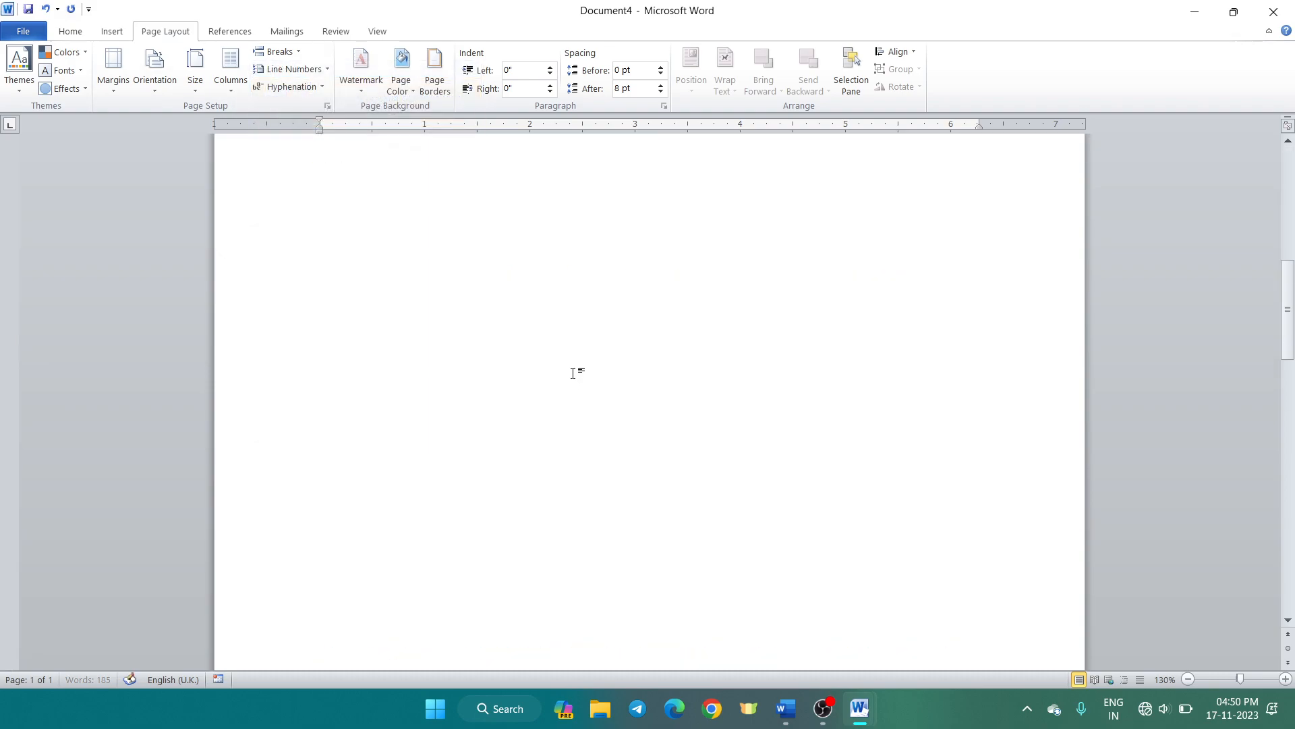
left_click_drag(326, 270, 665, 370)
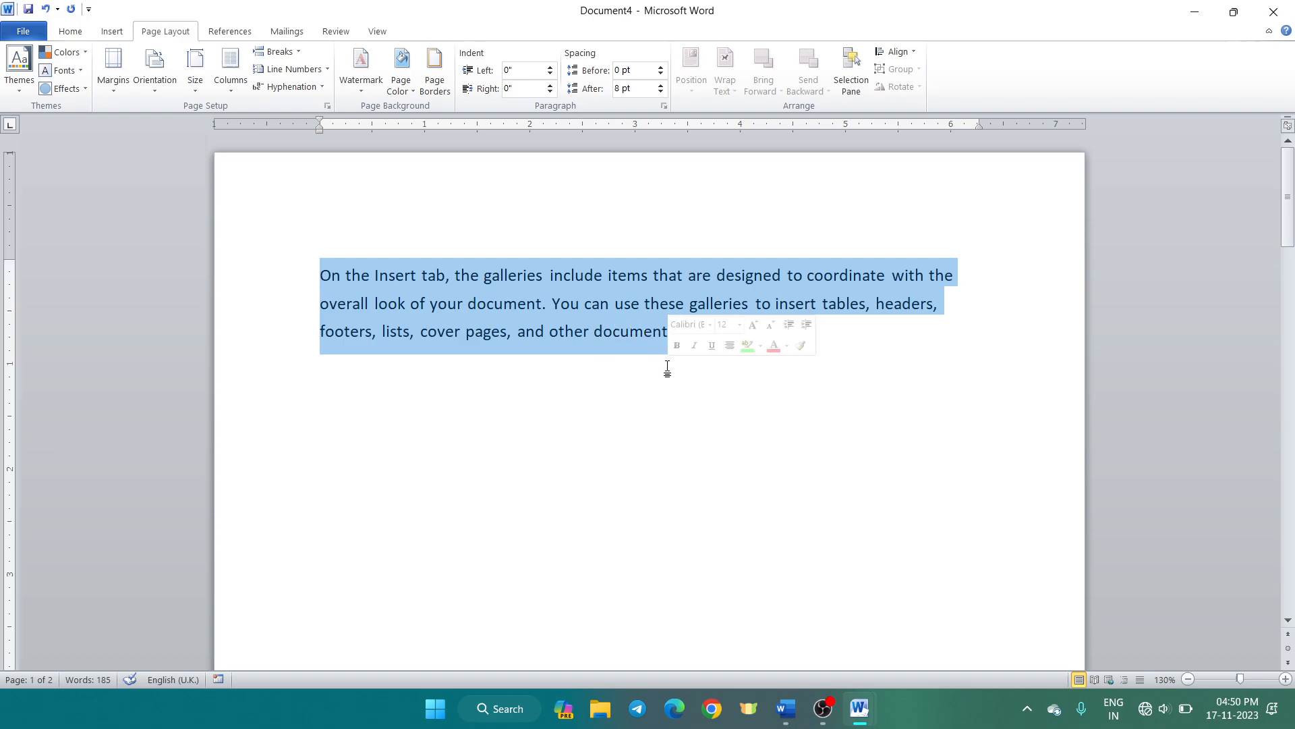
scroll(665, 370, "down", 10)
scroll(666, 357, "down", 5)
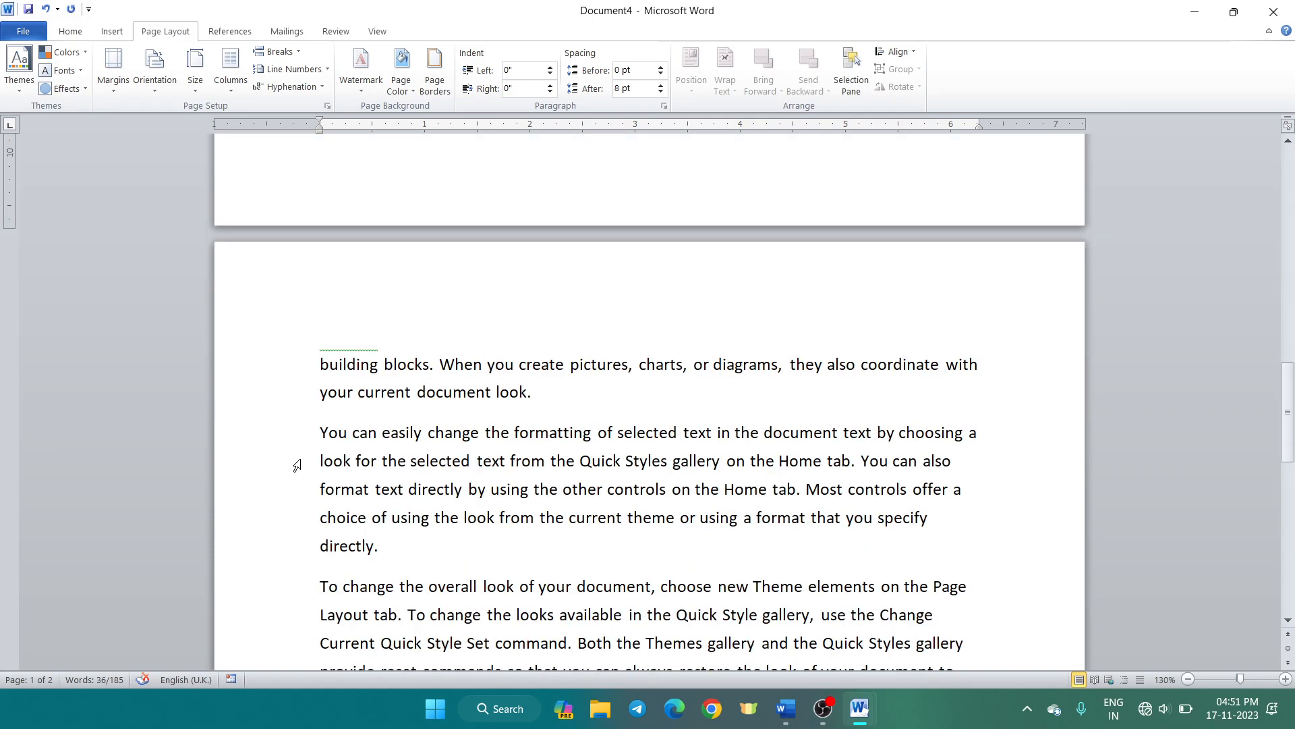
left_click(301, 369)
left_click_drag(301, 391, 490, 223)
scroll(472, 281, "up", 3)
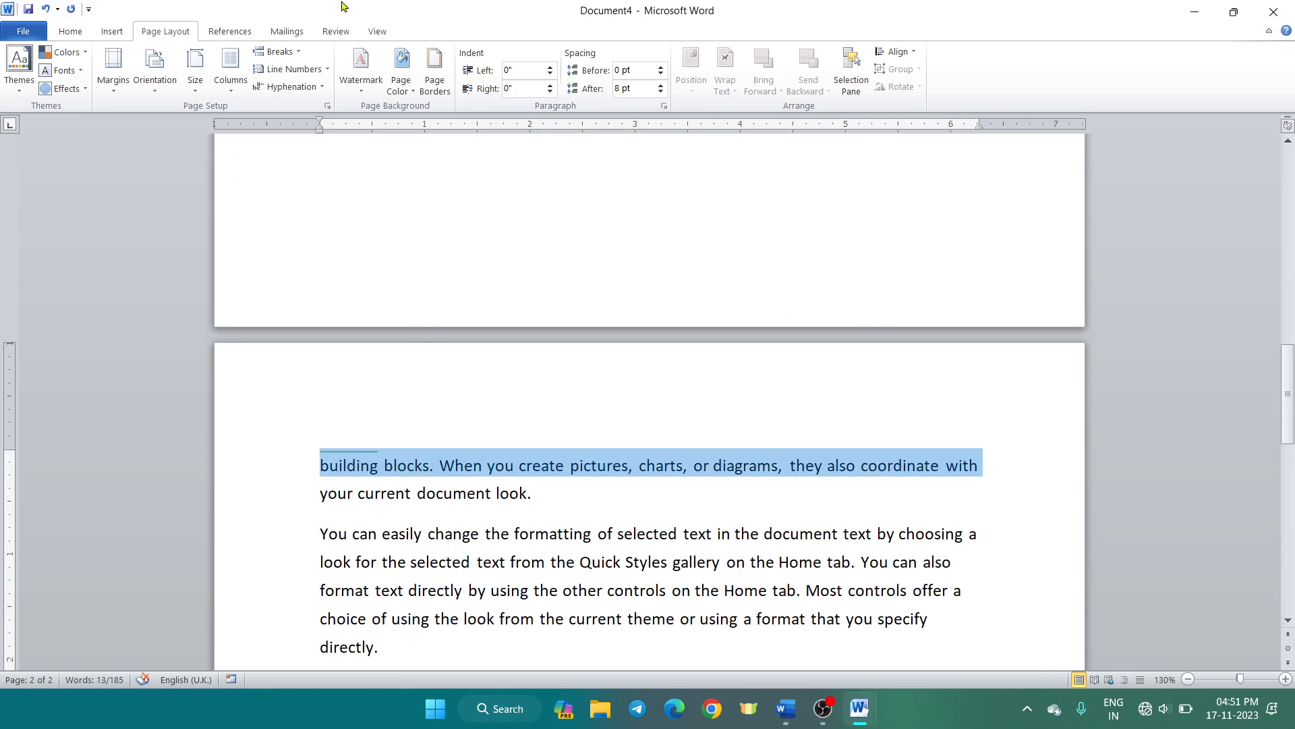
Review the page and section break types, including Text Wrapping, without inserting another break.
left_click(274, 54)
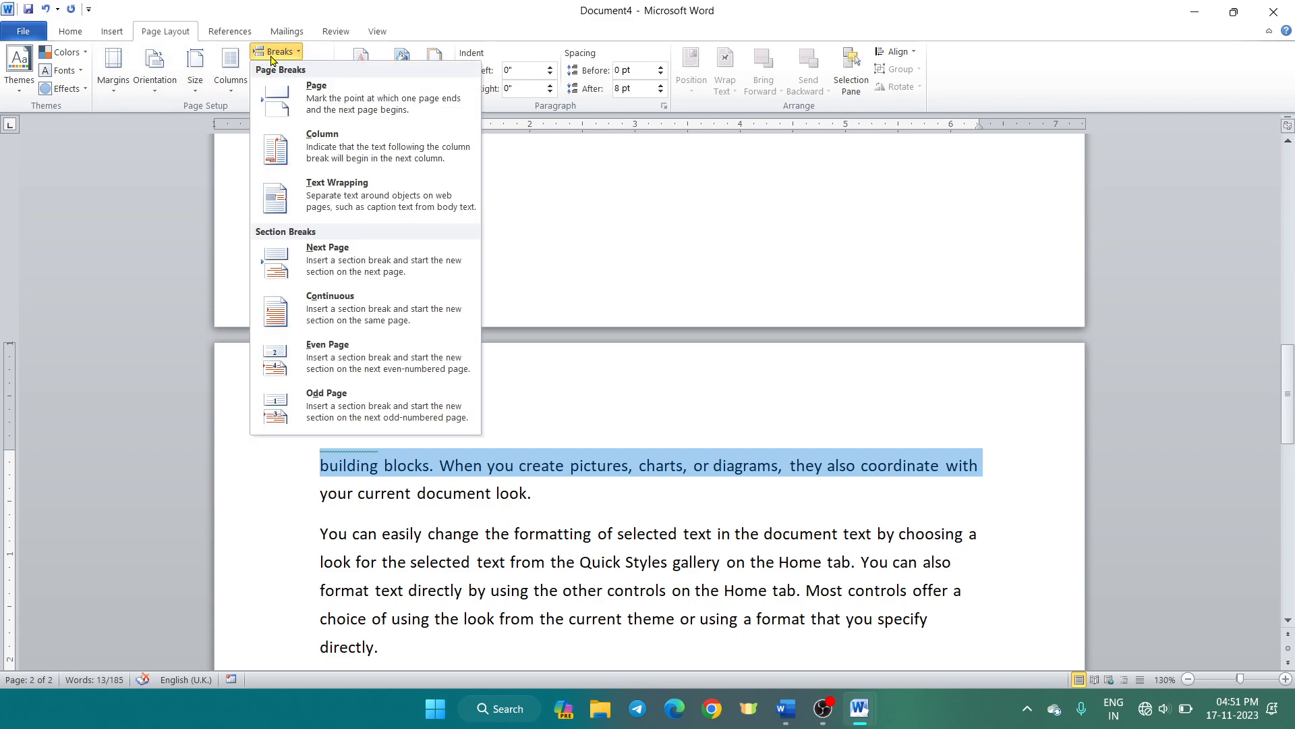
scroll(668, 413, "down", 3)
left_click(263, 328)
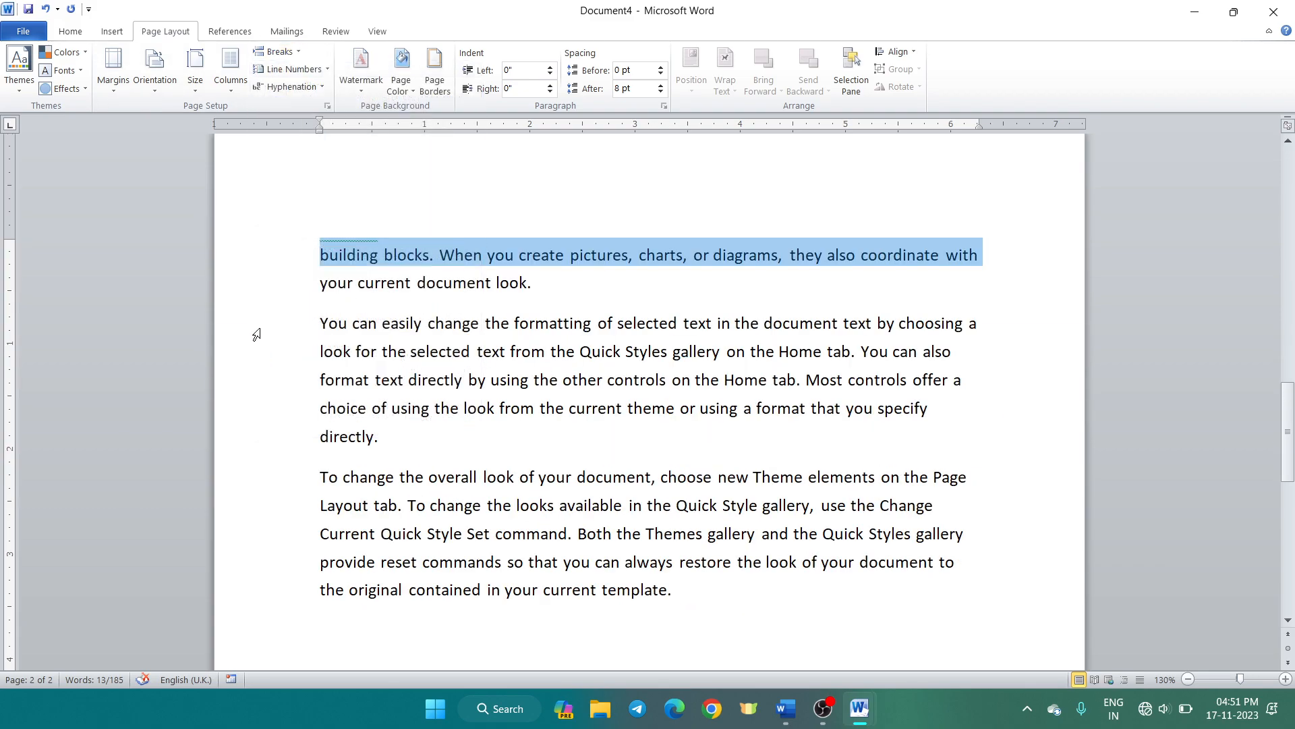
left_click(282, 53)
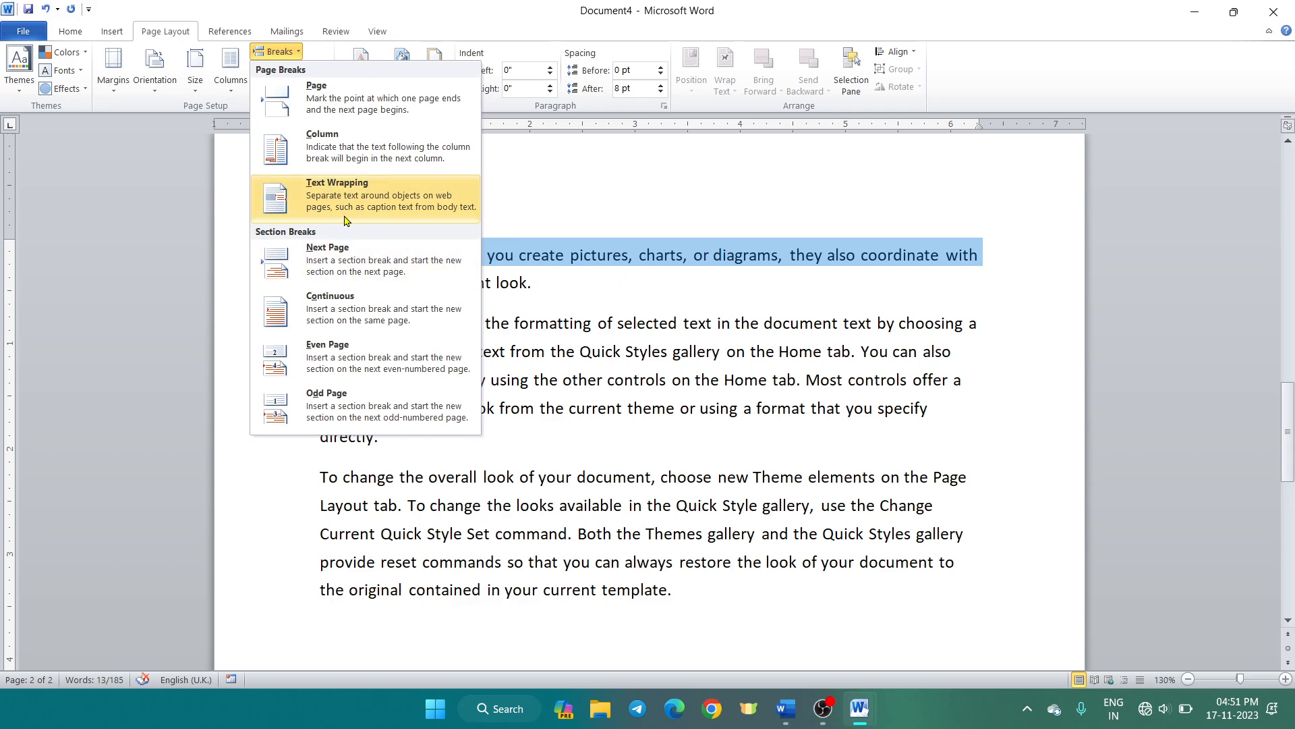
left_click(566, 311)
scroll(388, 339, "down", 1)
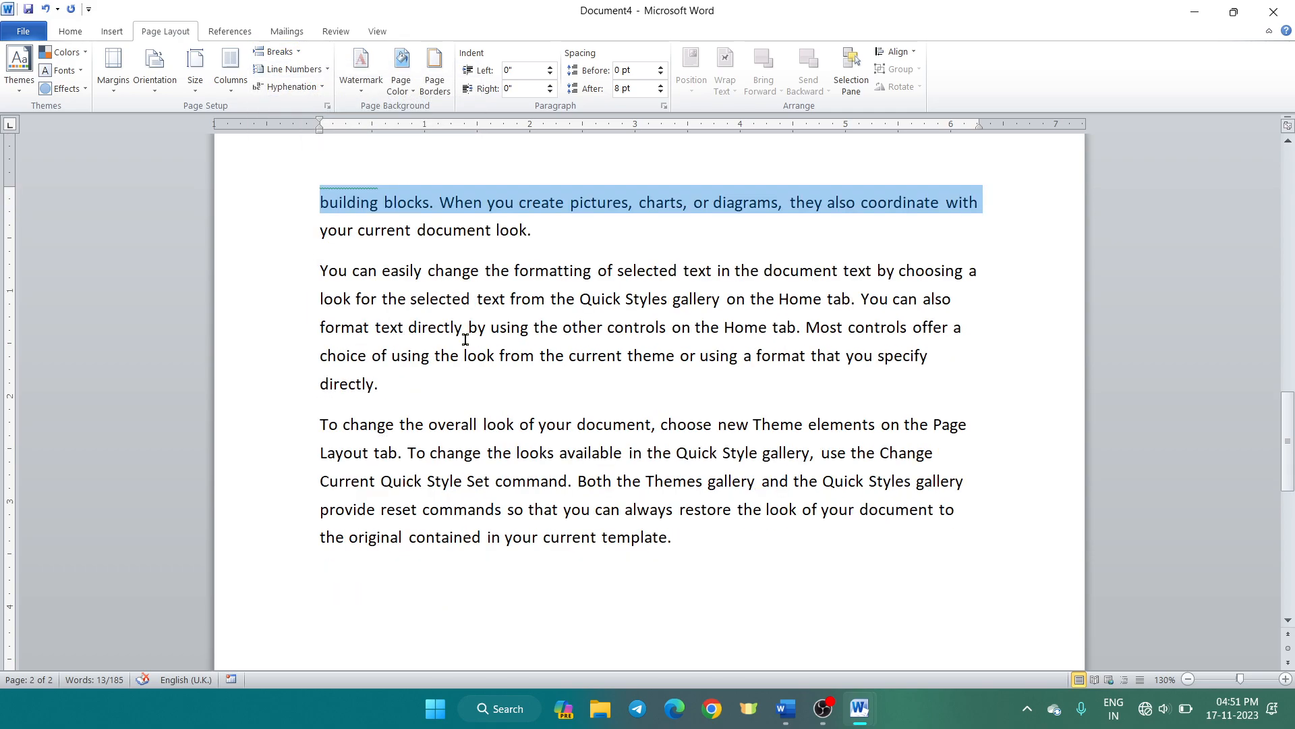
Insert a Text Wrapping break before "Quick Styles gallery" in the paragraph beginning "You can easily change" and check the split text.
scroll(333, 304, "up", 2)
left_click_drag(299, 376, 303, 492)
key("Right")
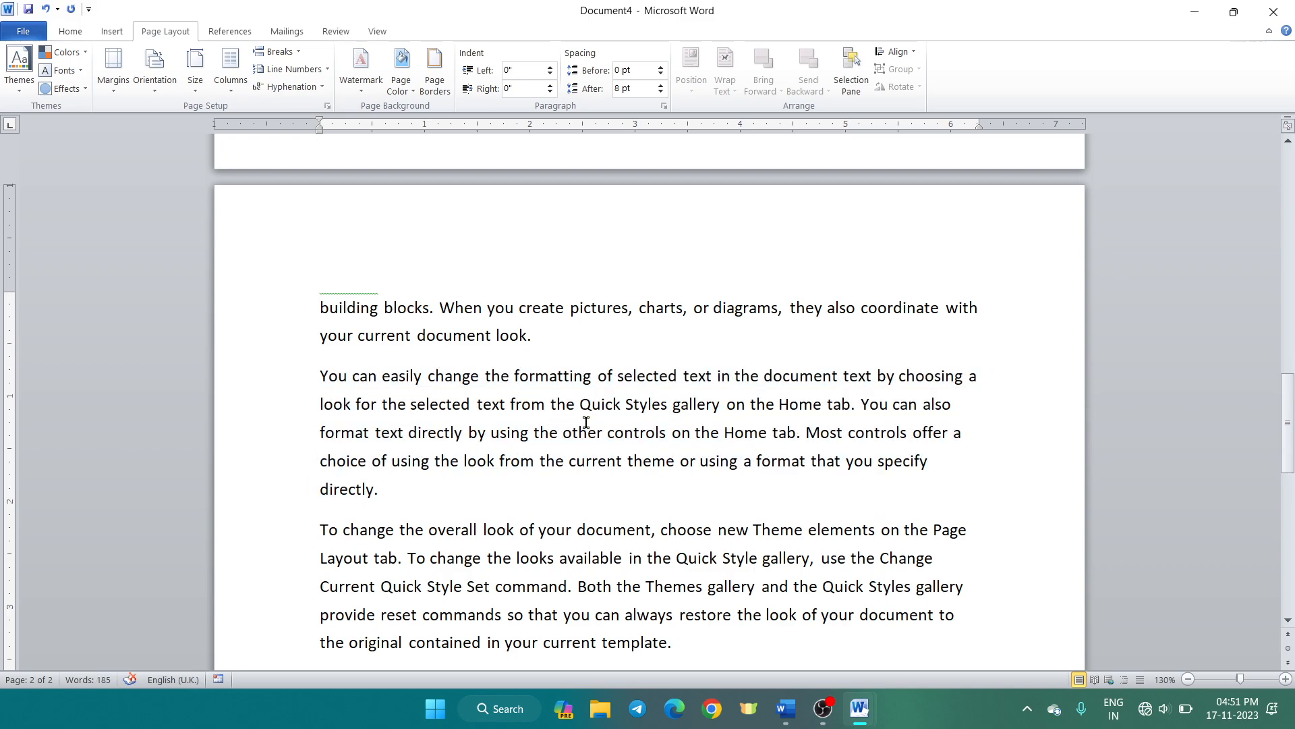
left_click(581, 404)
left_click(287, 55)
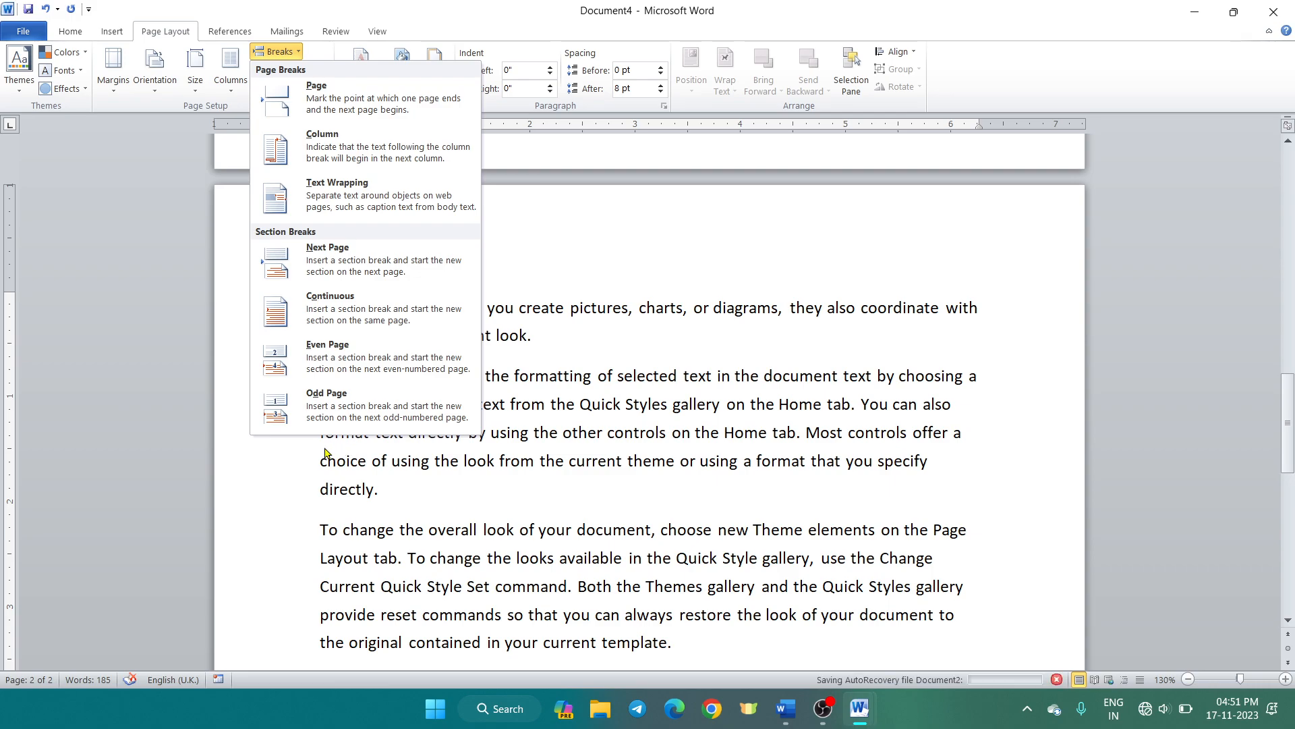
left_click(329, 205)
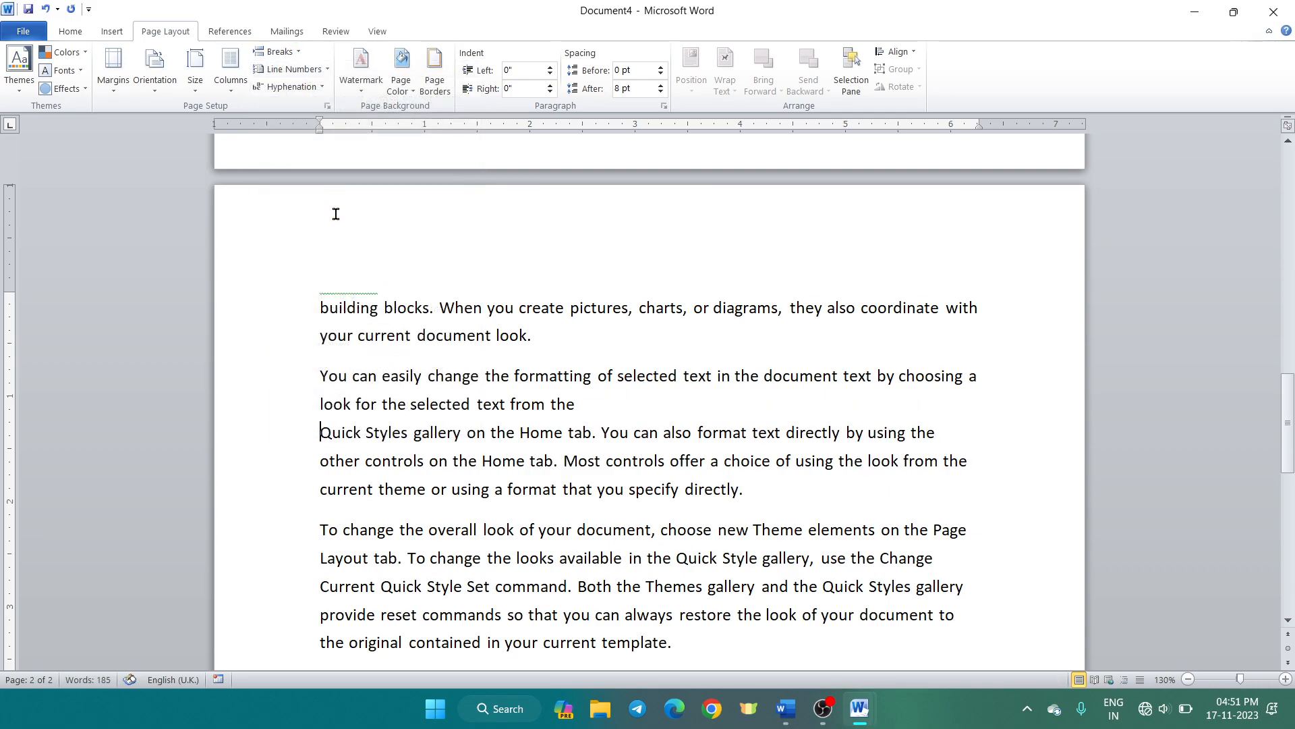
left_click_drag(580, 405, 598, 407)
left_click(321, 432)
left_click_drag(312, 435, 775, 499)
left_click(615, 395)
left_click(301, 54)
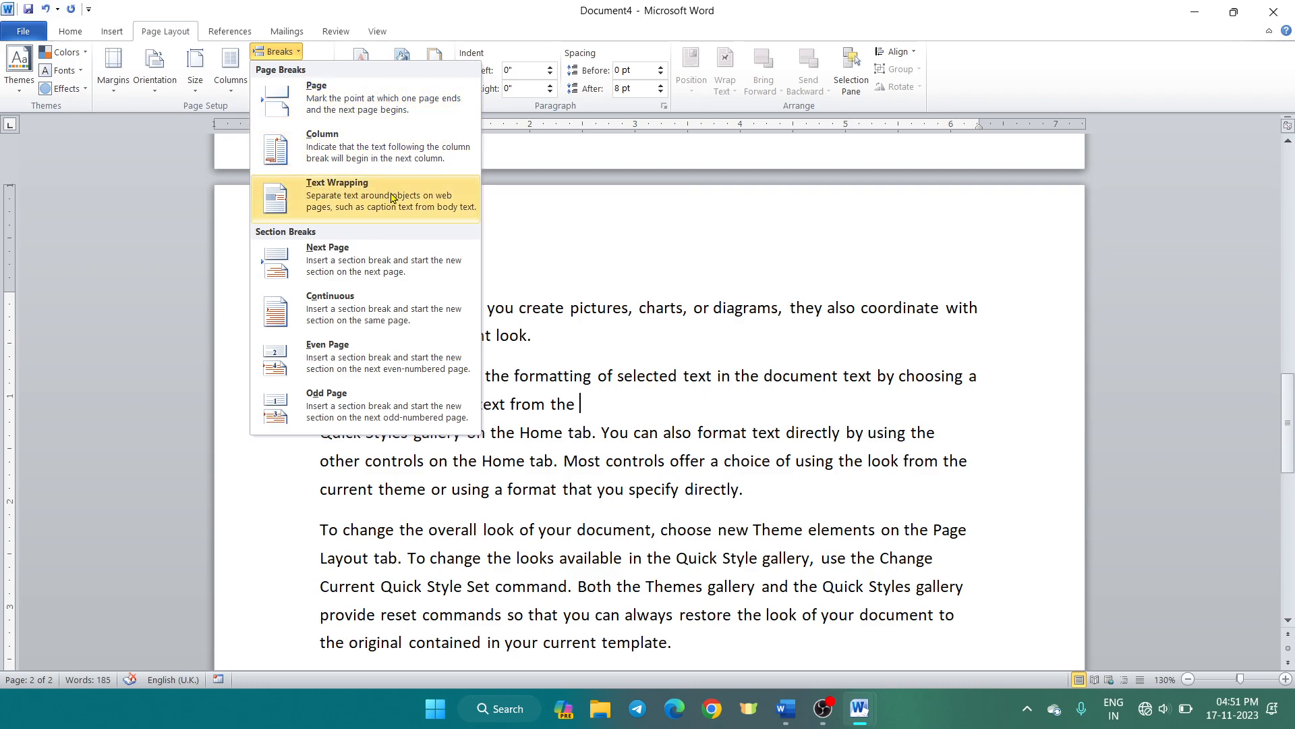
left_click(560, 335)
Undo the recent edits back to the =rand() line and delete that line to empty the document.
key("ctrl+z")
key("ctrl+z")
key("ctrl+z")
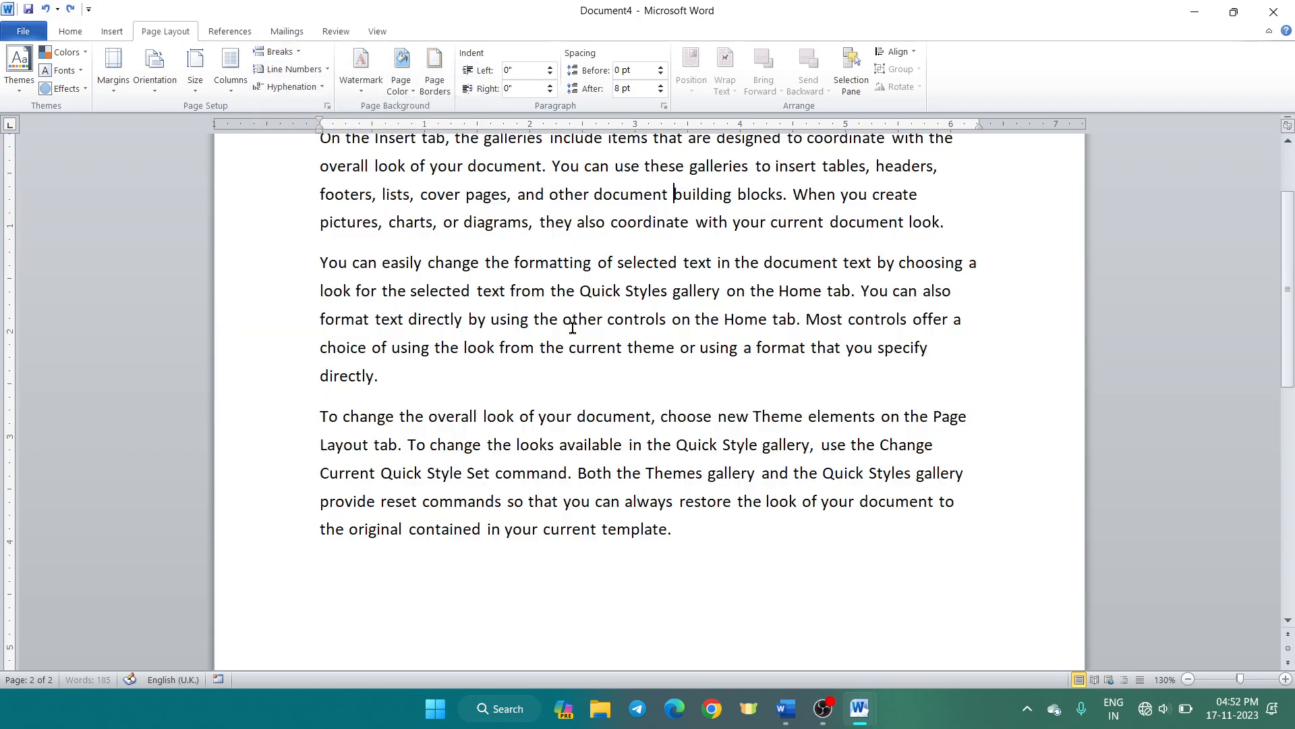
key("ctrl+z")
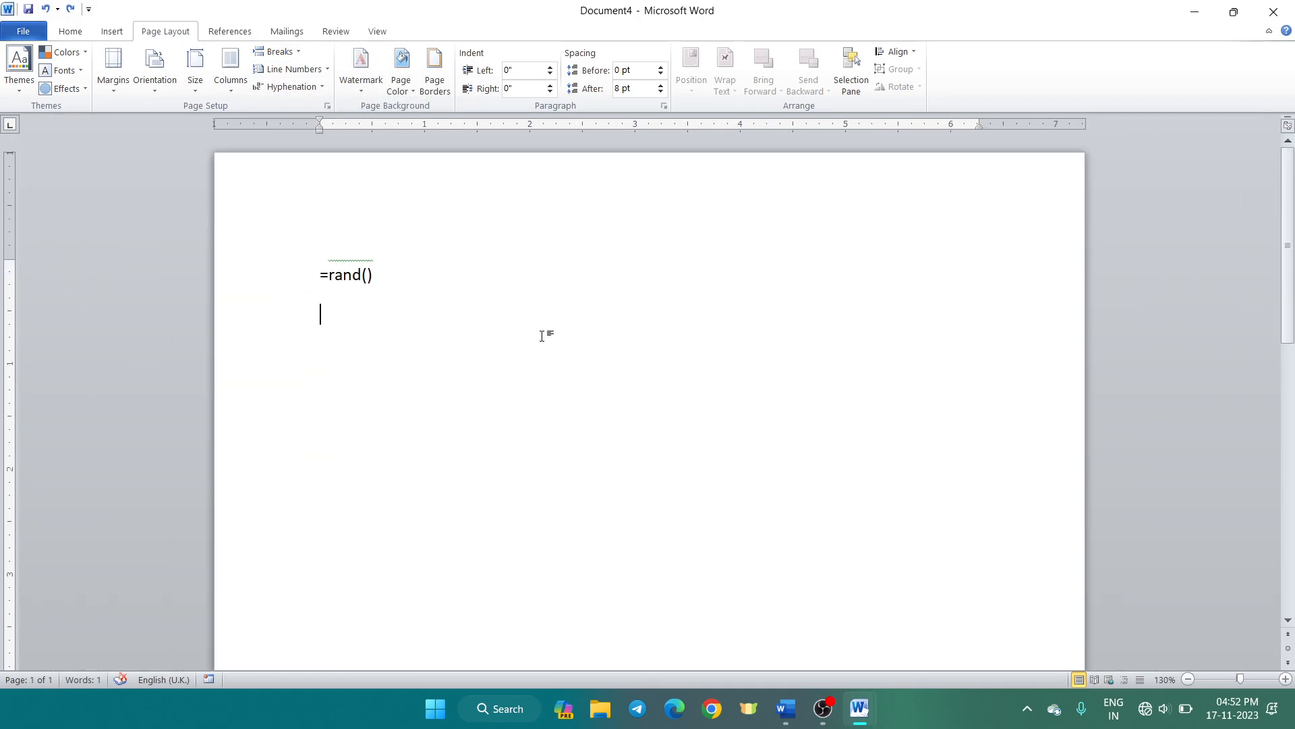
left_click(226, 229)
key("BackSpace")
Create a new blank document and fill it with sample paragraphs using =rand(50).
scroll(394, 266, "down", 8)
scroll(396, 257, "down", 6)
key("ctrl+n")
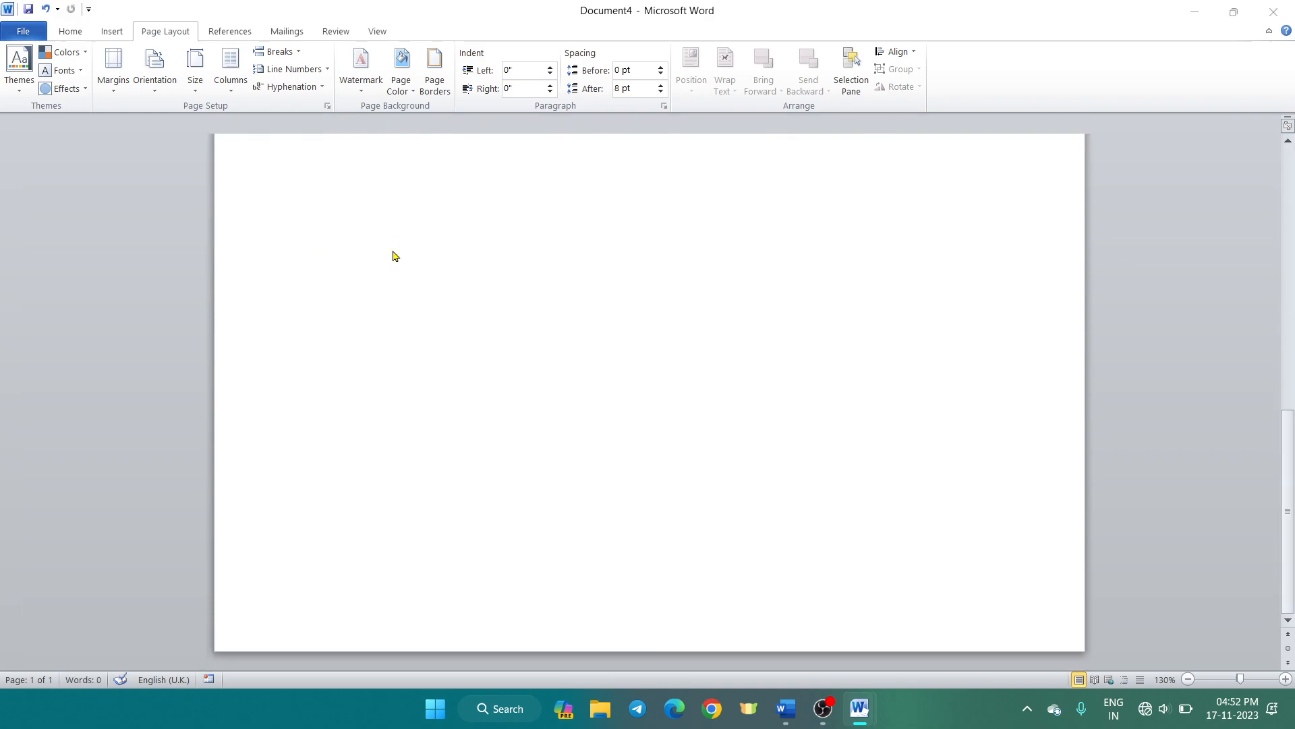
scroll(413, 260, "down", 8)
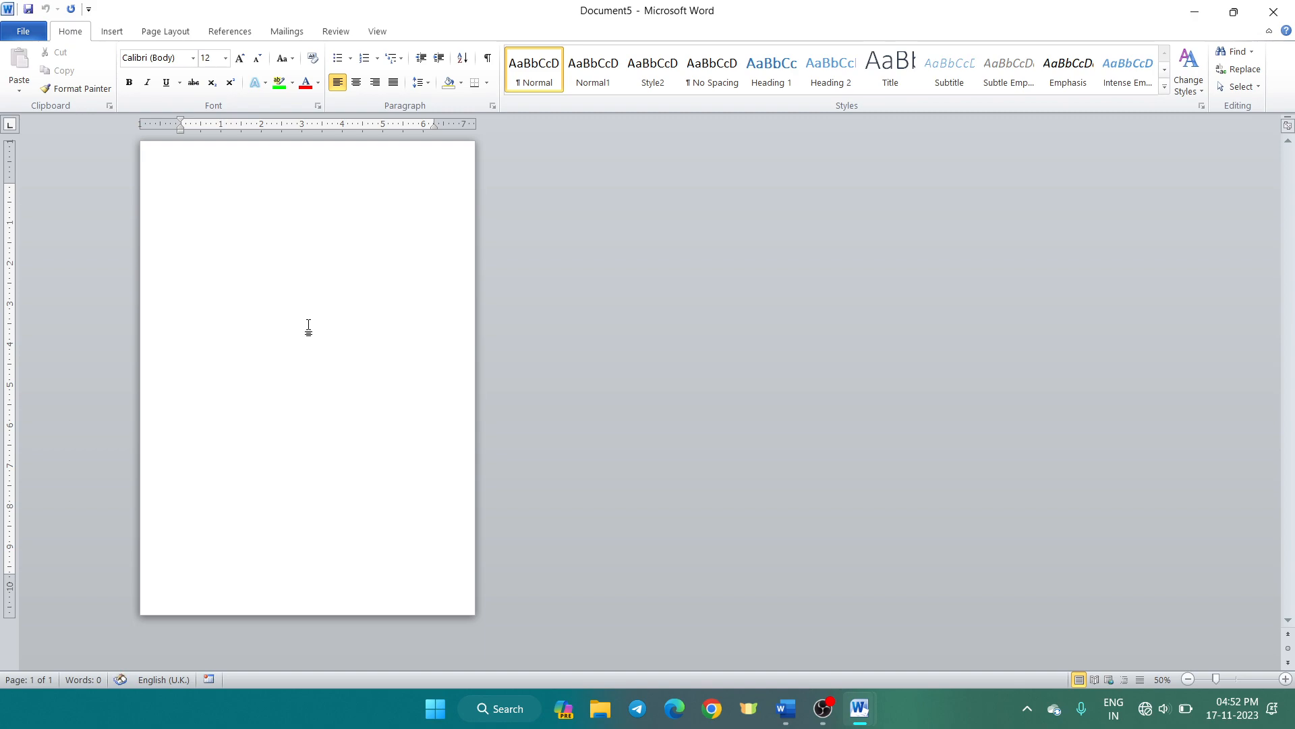
type("=rand(50)")
key("Return")
scroll(433, 450, "down", 3)
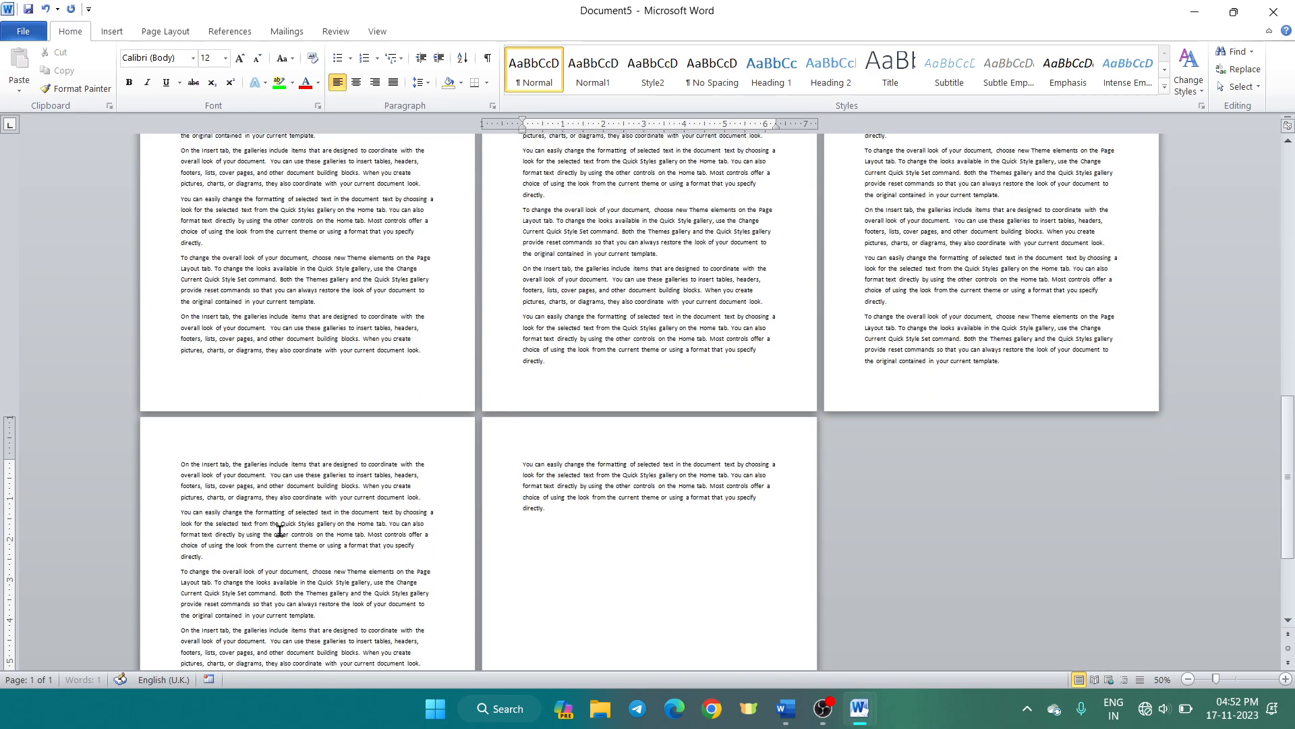
Delete all text from the fifth page onward, including the leftover blank page, so that only four pages remain.
left_click_drag(680, 562, 523, 443)
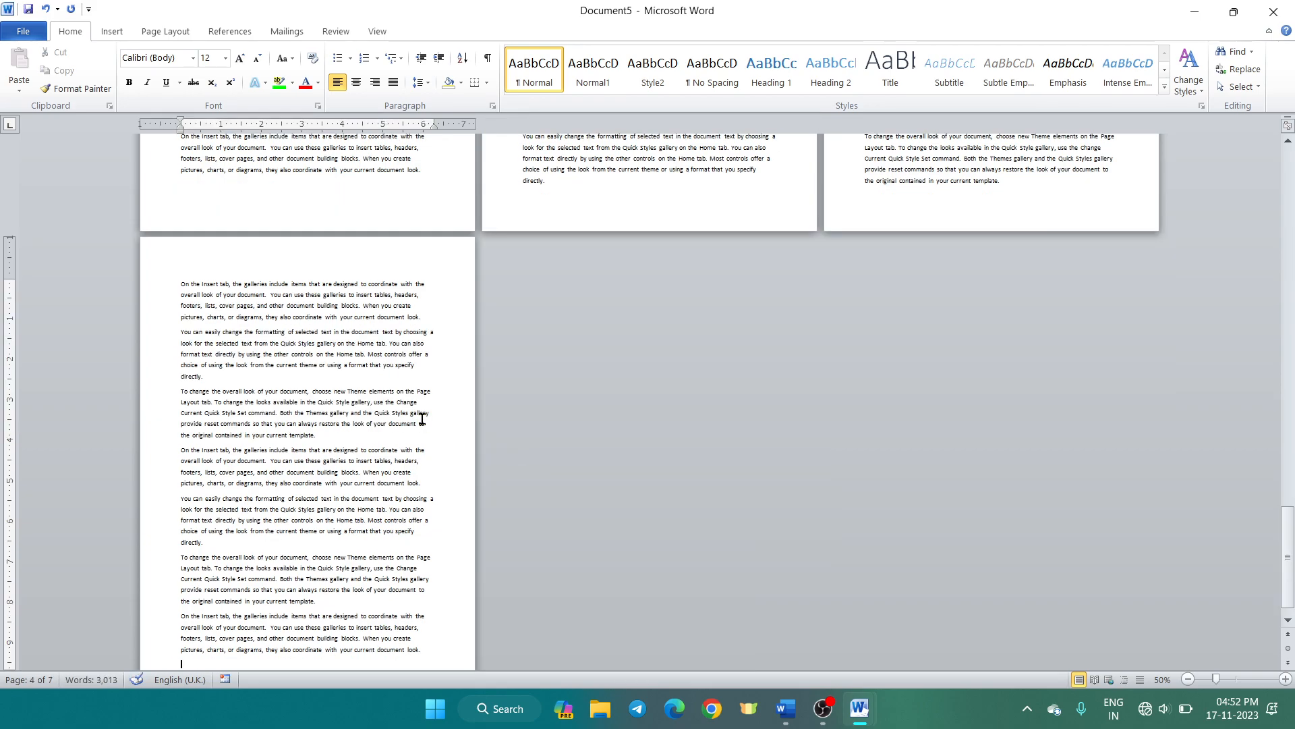
scroll(423, 425, "down", 2)
scroll(423, 425, "down", 2)
scroll(422, 425, "up", 2)
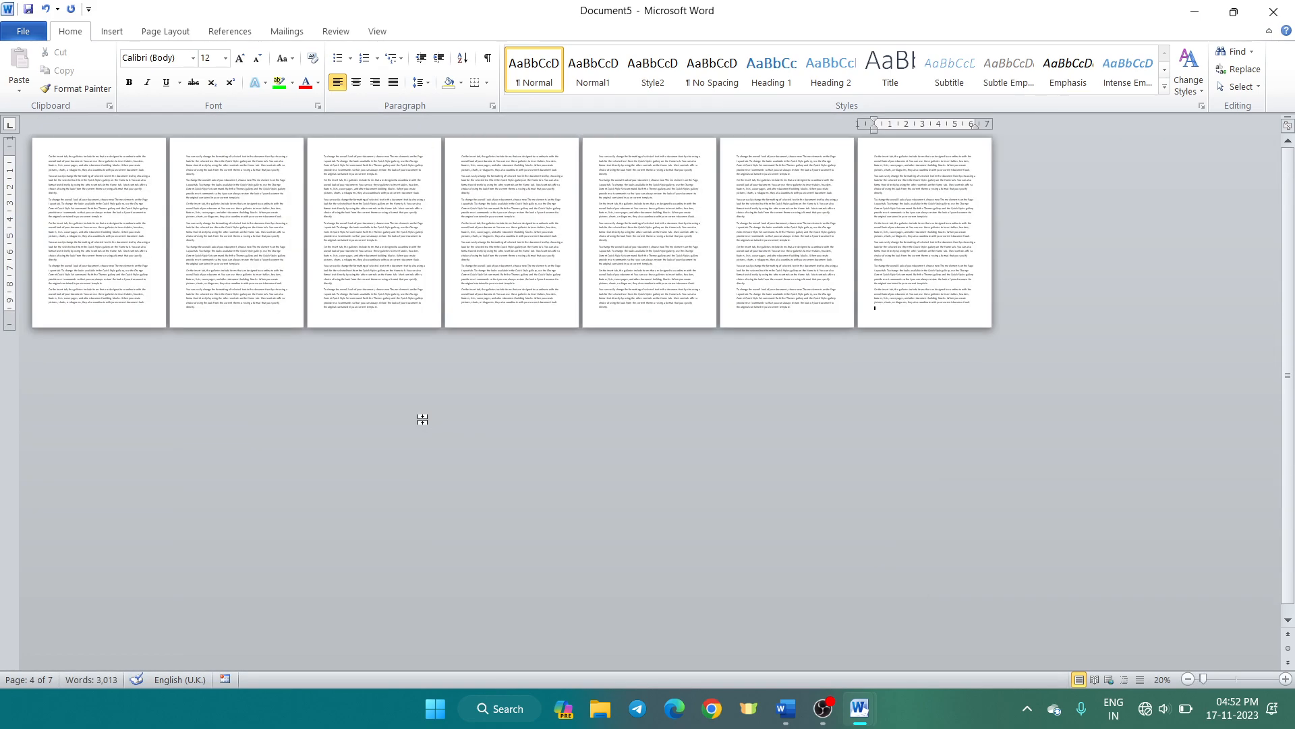
scroll(422, 425, "down", 1)
left_click_drag(595, 158, 1073, 311)
key("Delete")
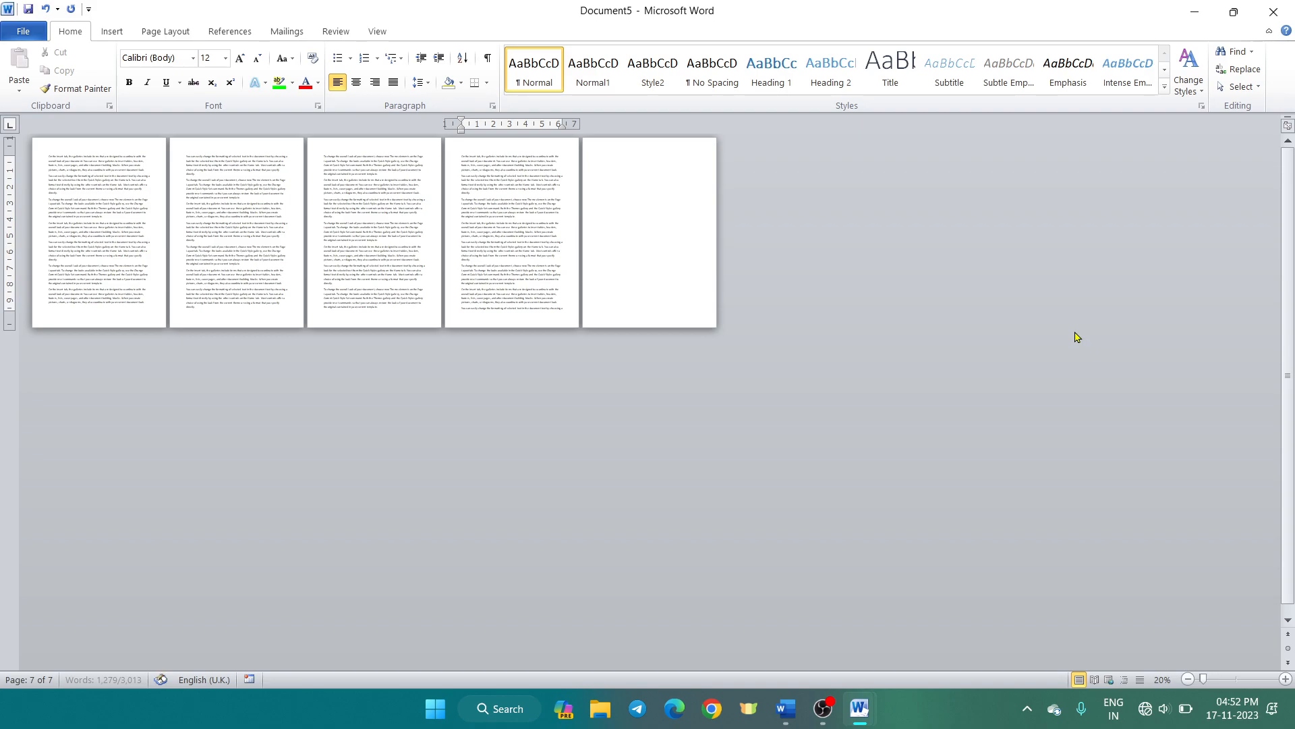
key("BackSpace")
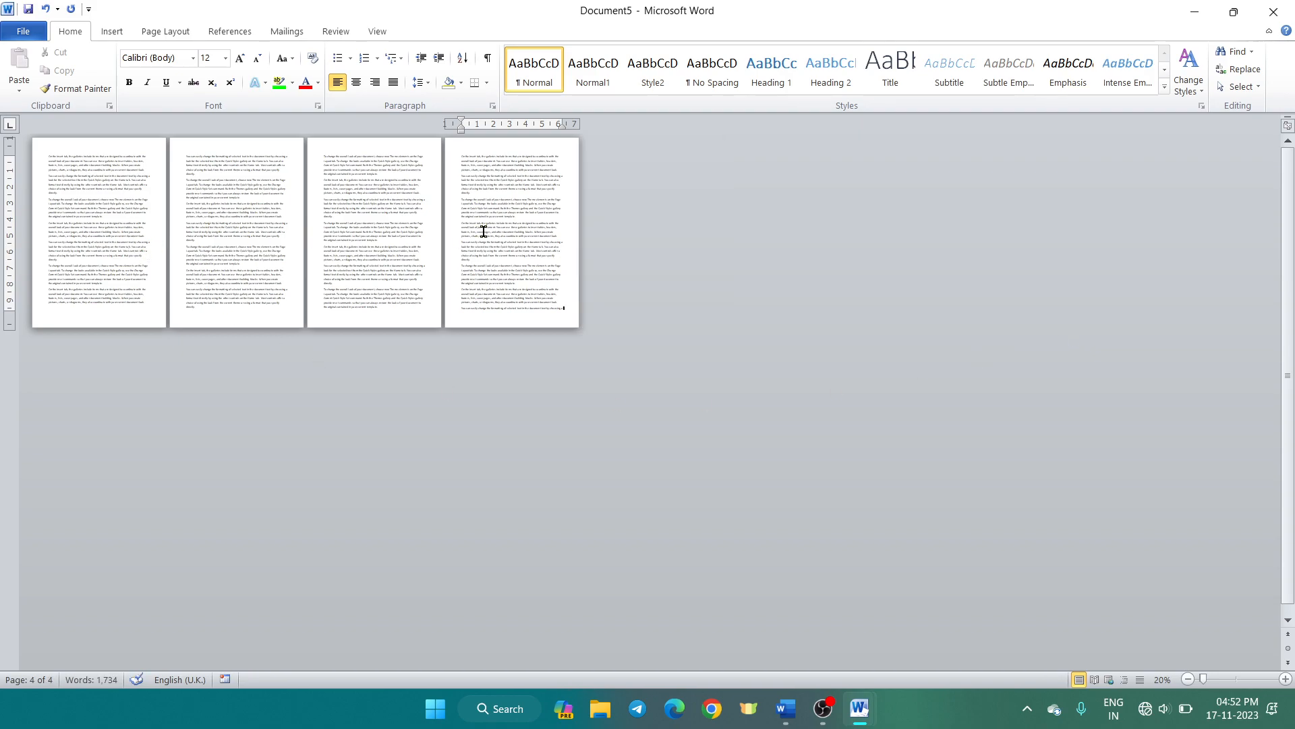
Delete the last line of page one, so the page ends with "When you create".
scroll(483, 232, "up", 2)
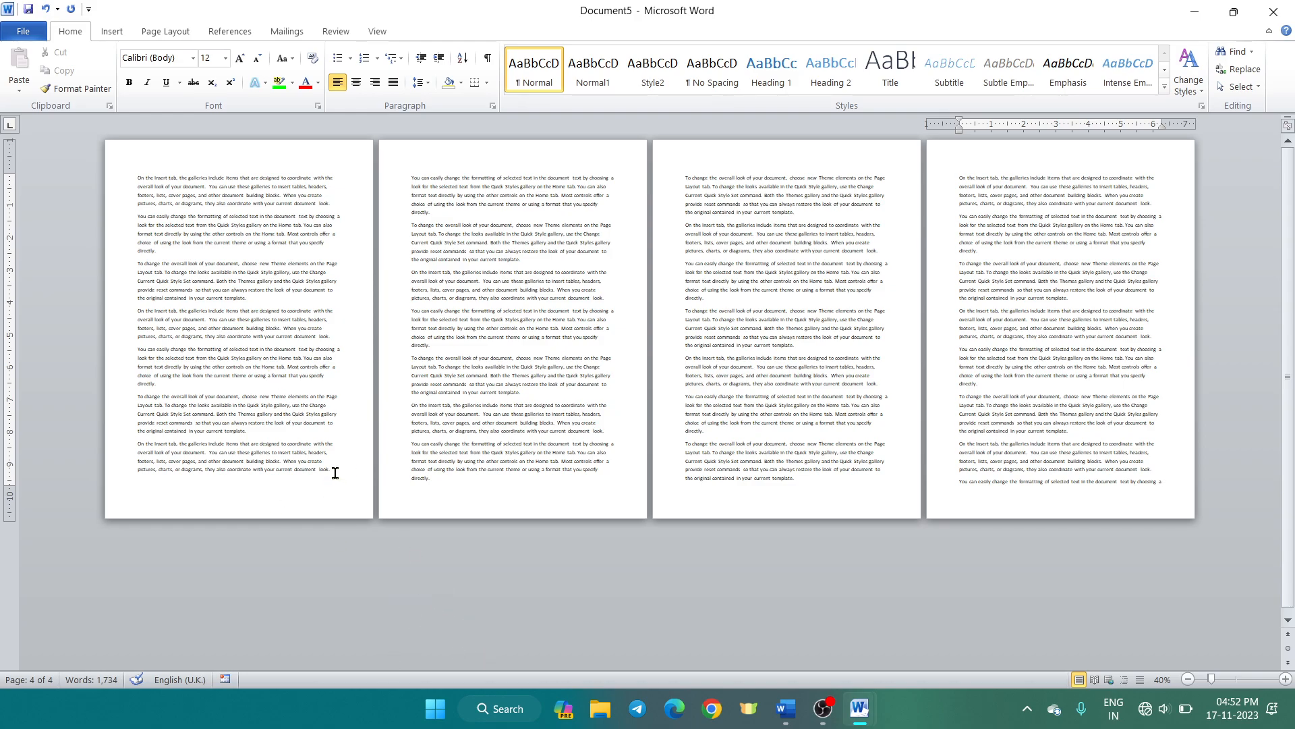
scroll(334, 472, "up", 12, "ctrl")
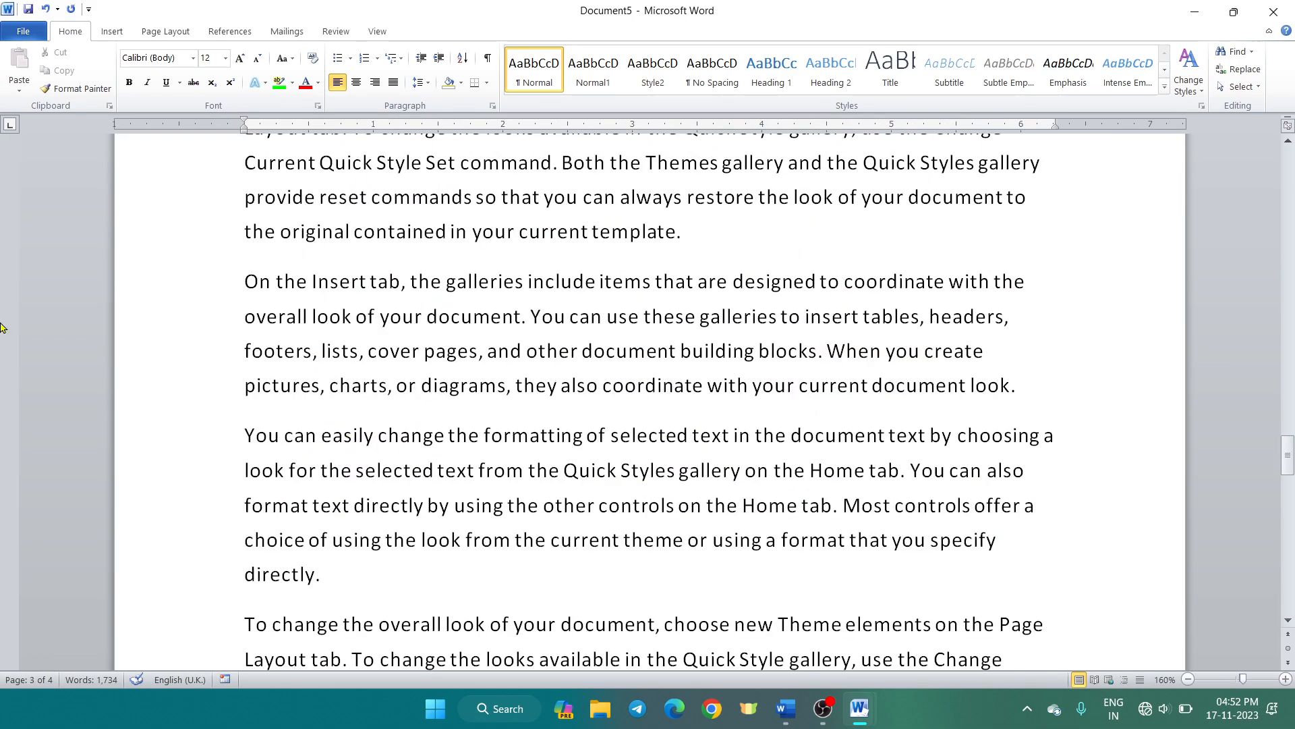
key("ctrl+Home")
scroll(240, 492, "down", 8)
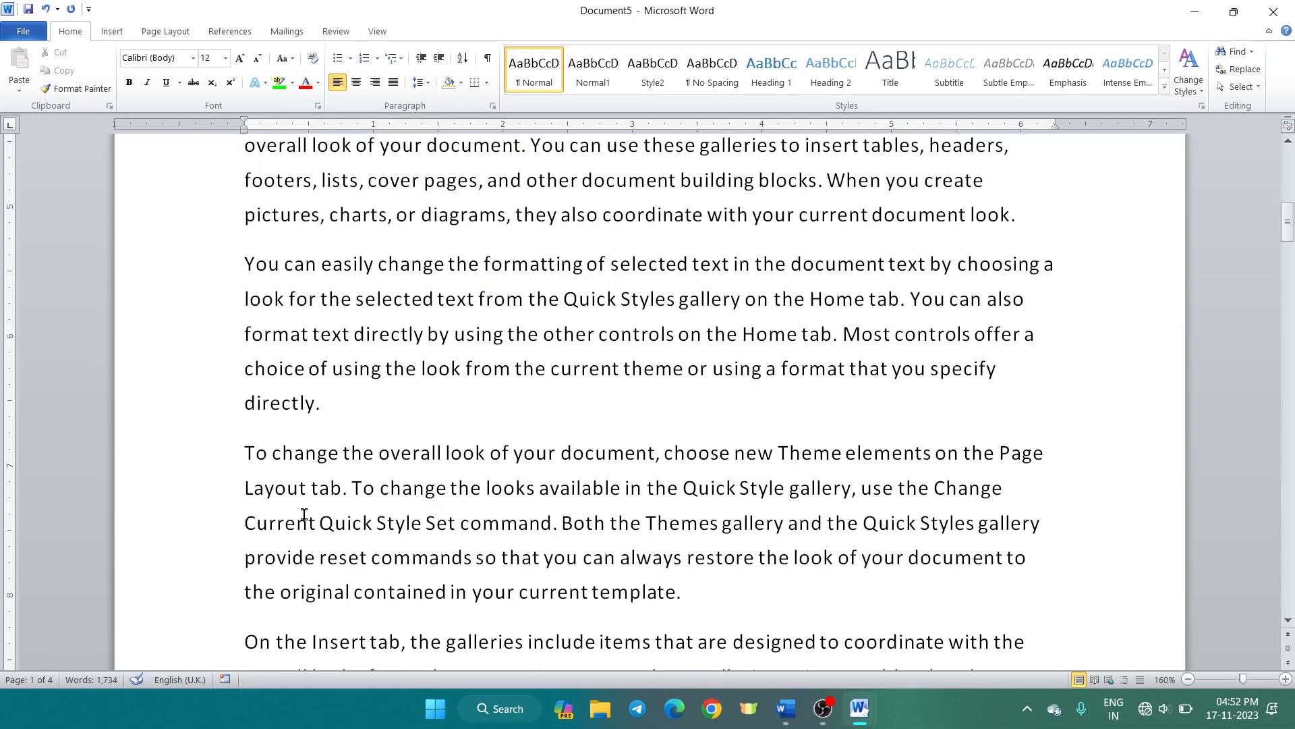
scroll(304, 515, "down", 4)
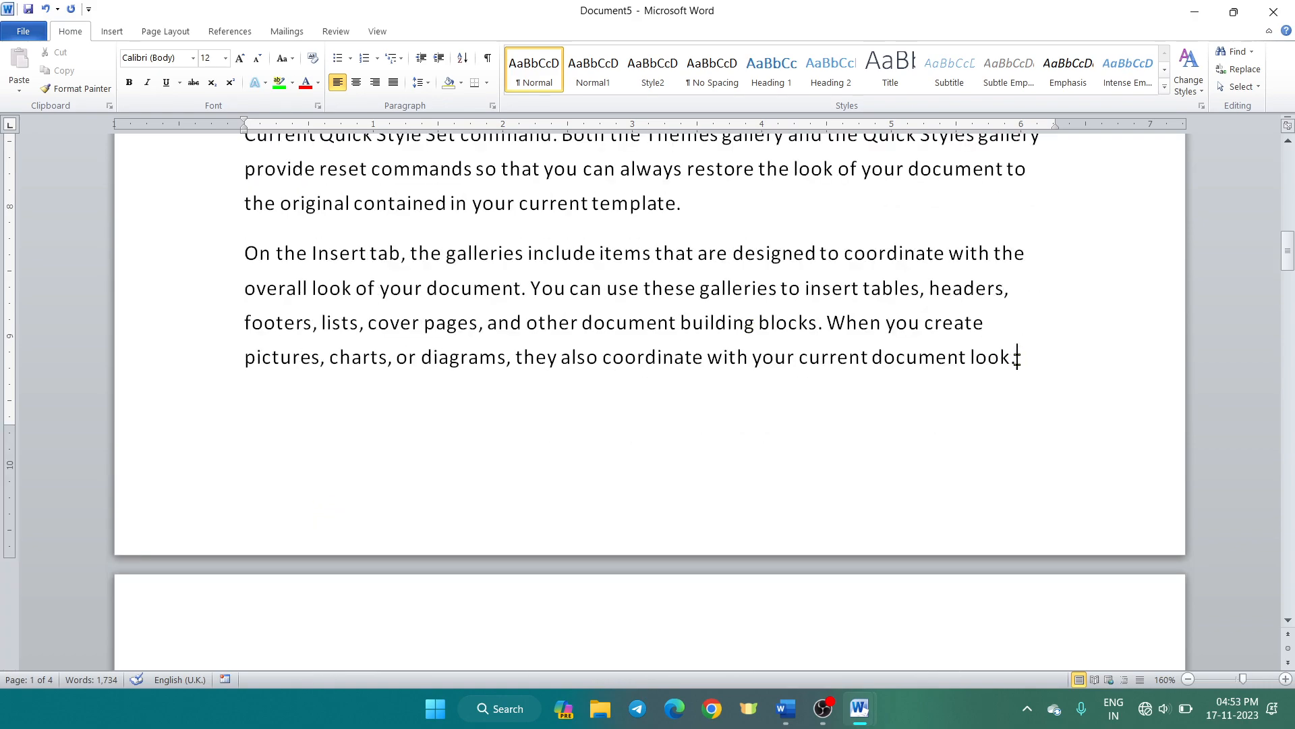
left_click(211, 370)
key("BackSpace")
key("Return")
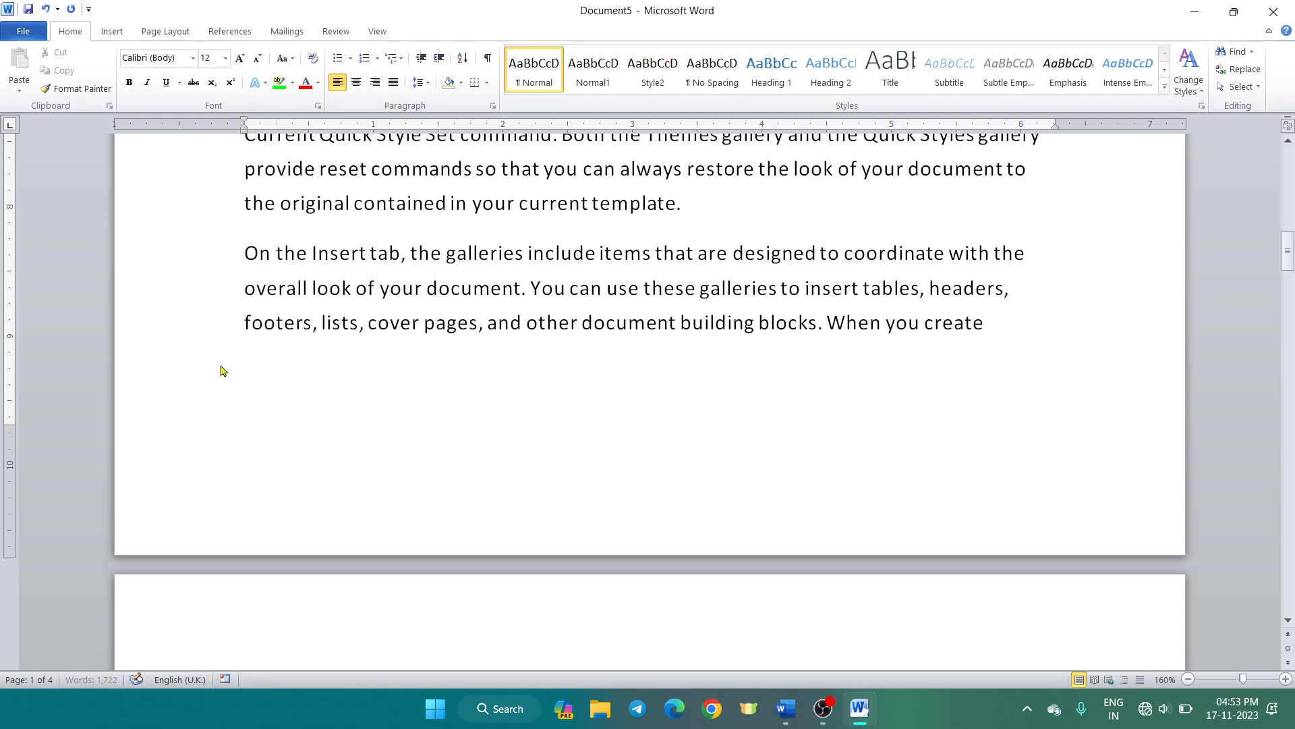
key("BackSpace")
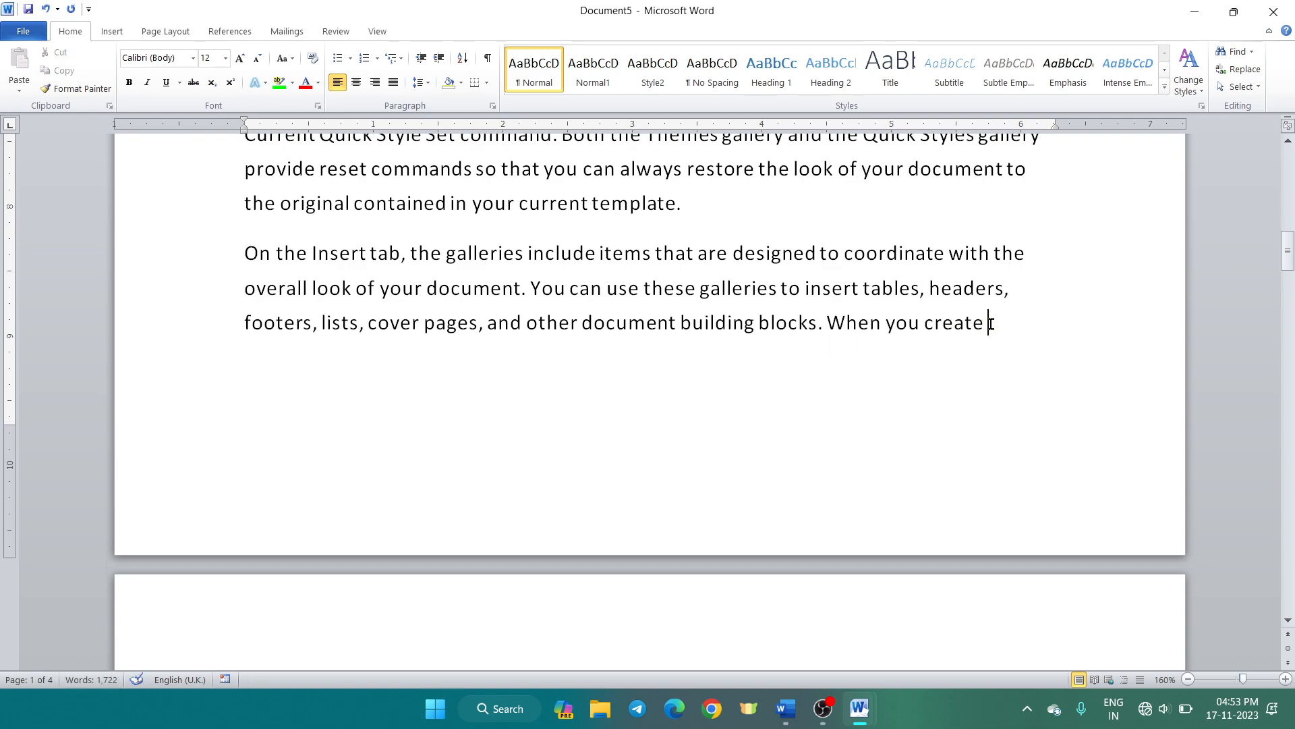
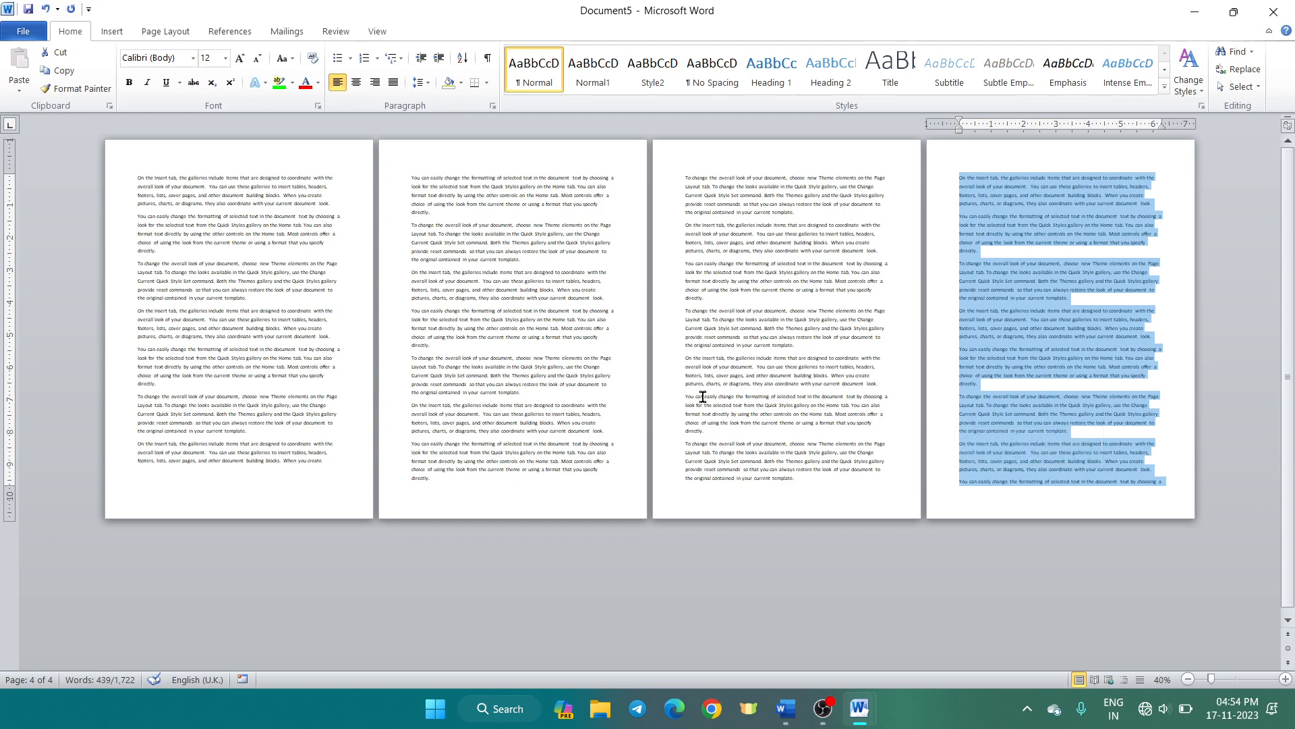
Insert a Next Page section break after "When you create" on page one and remove one extra blank line atop page two.
left_click(328, 462)
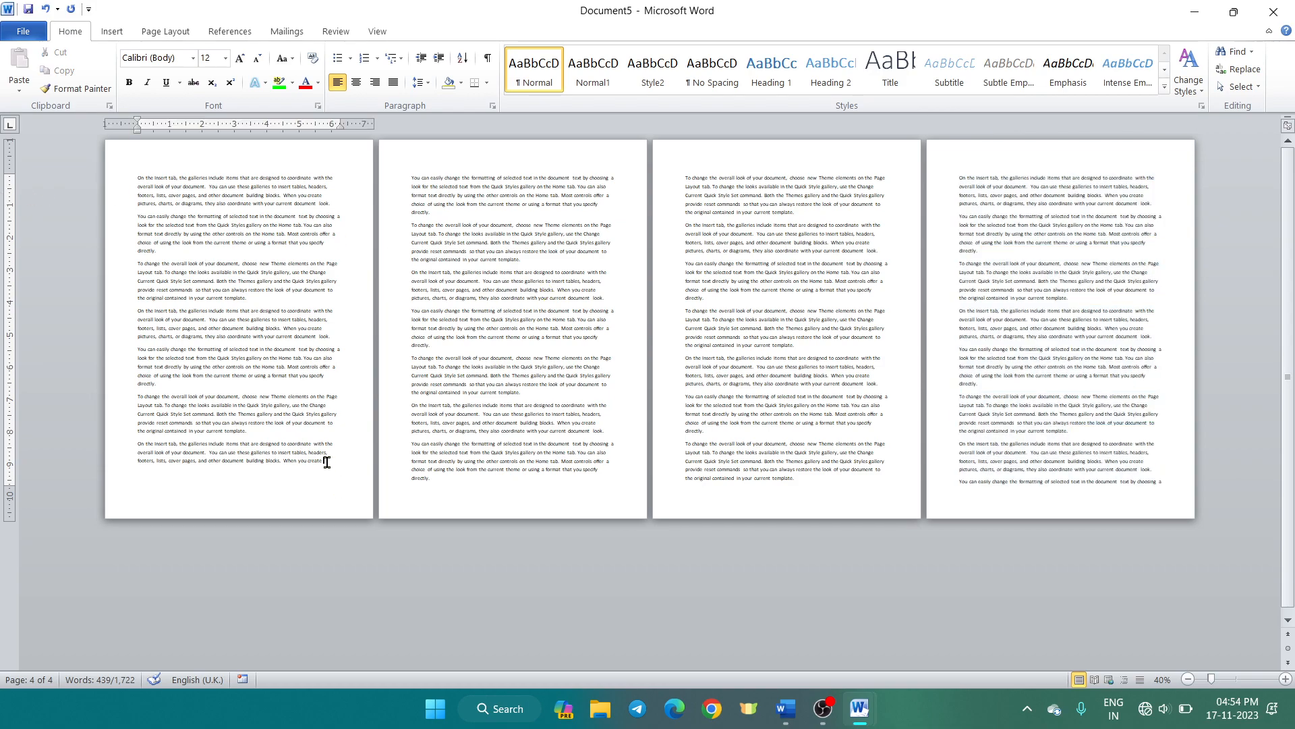
left_click(172, 33)
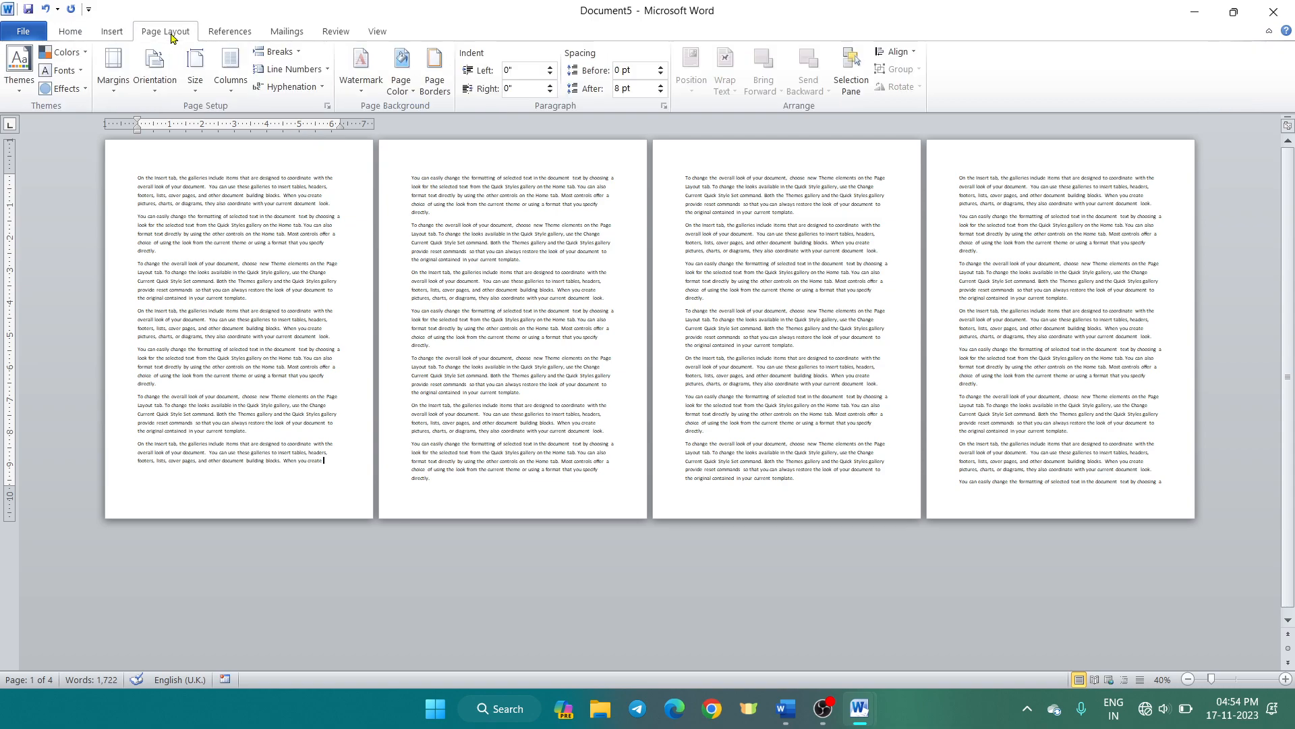
left_click(291, 54)
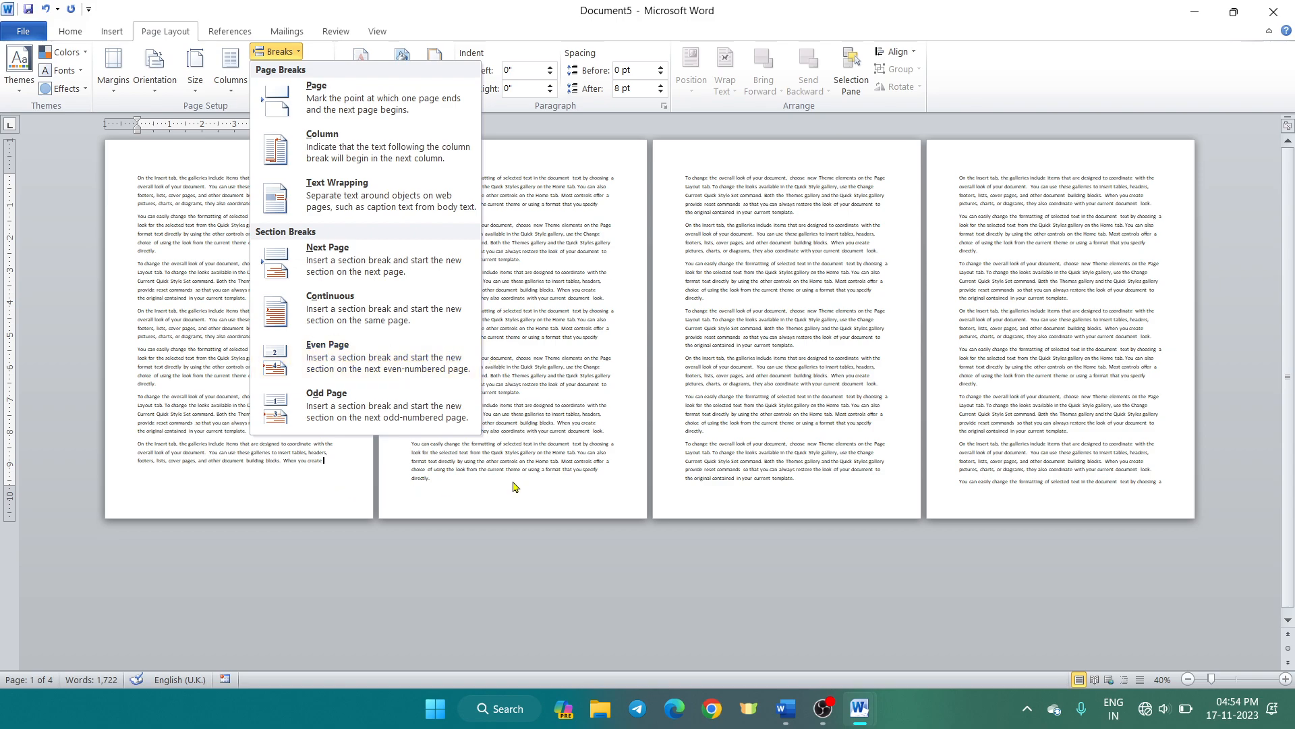
left_click(356, 267)
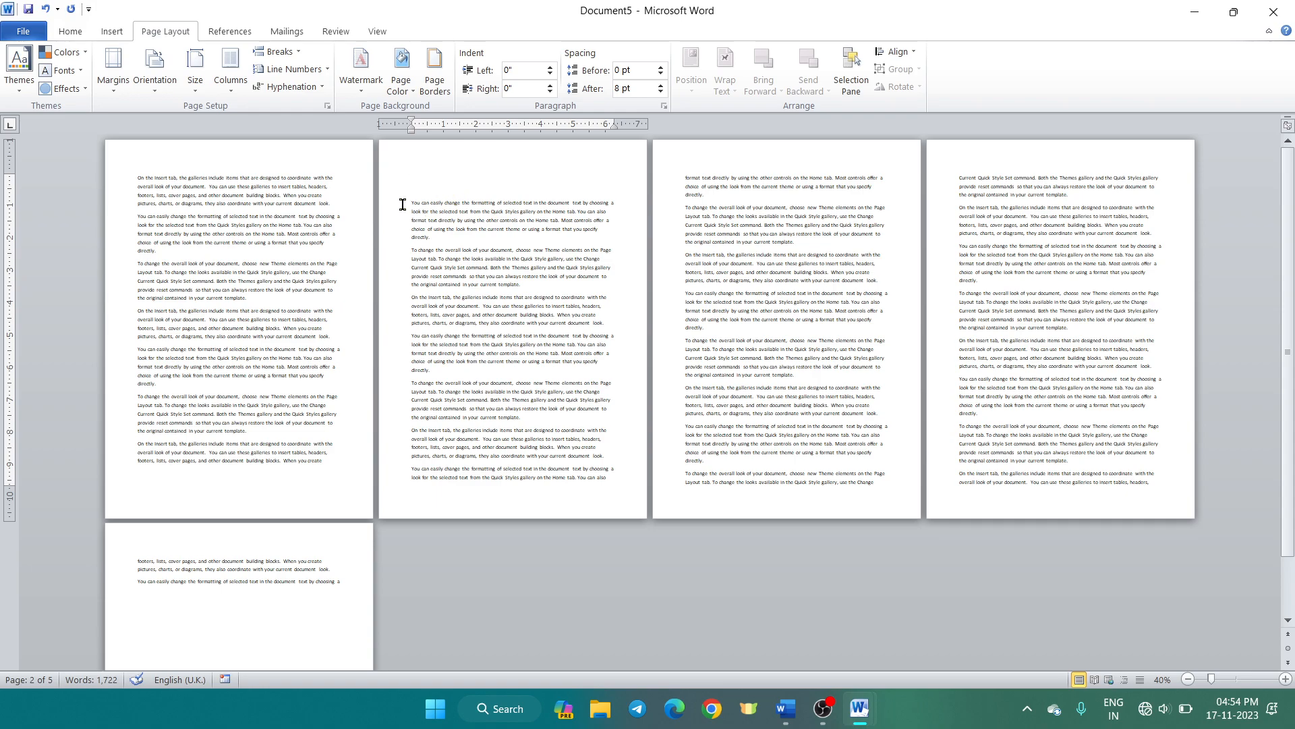
key("BackSpace")
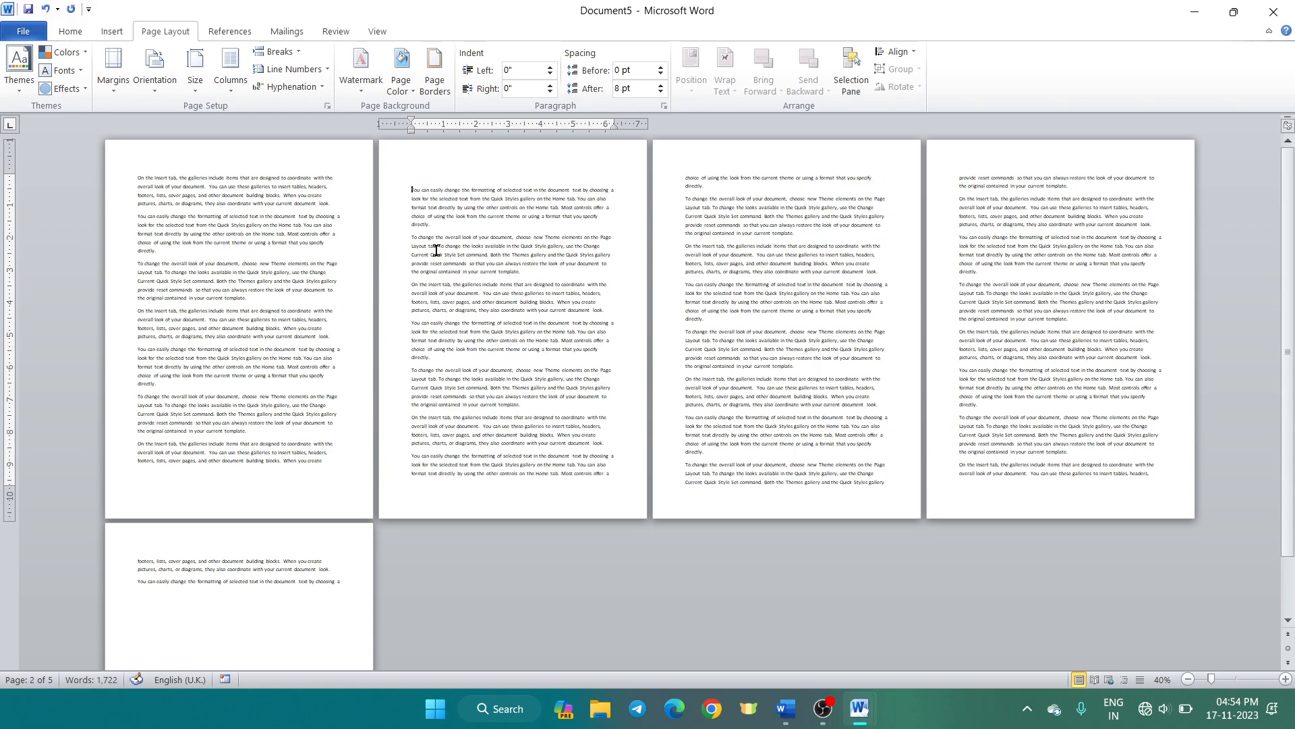
Insert Continuous section breaks at the ends of pages one, two and three.
left_click(332, 482)
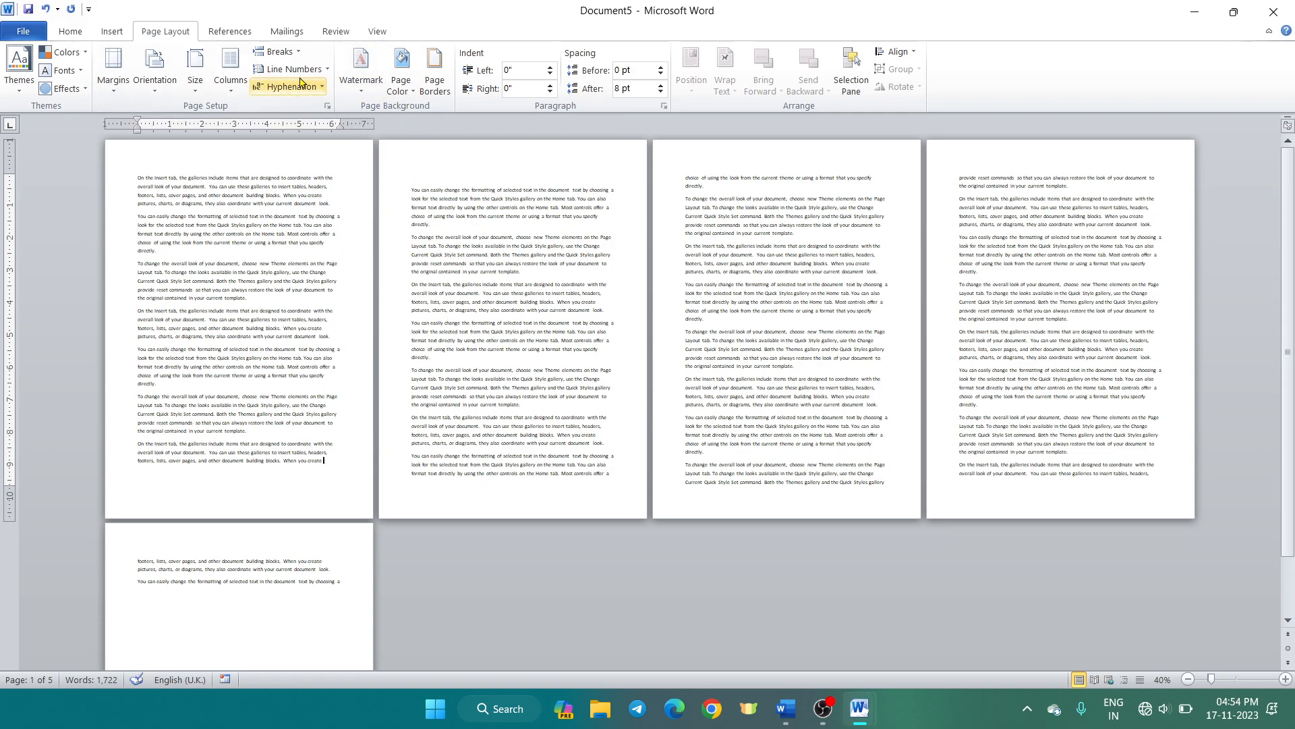
left_click(279, 51)
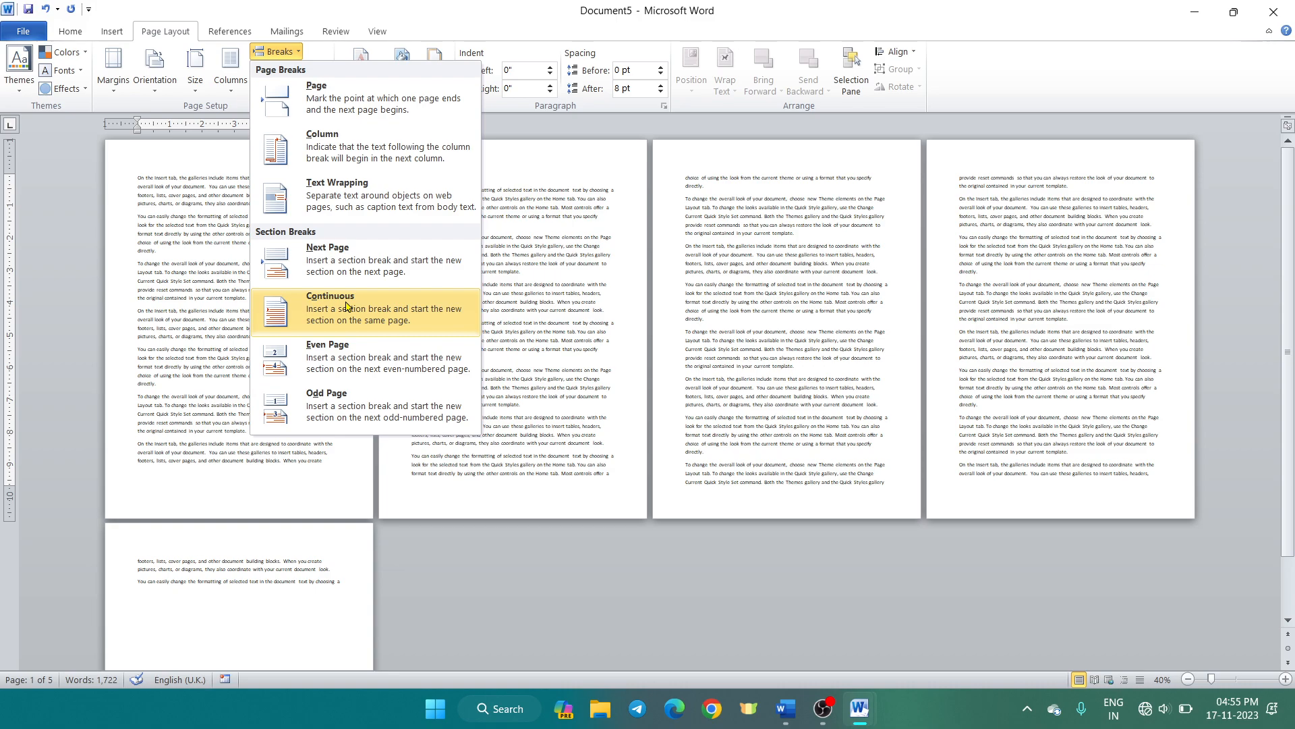
left_click(346, 305)
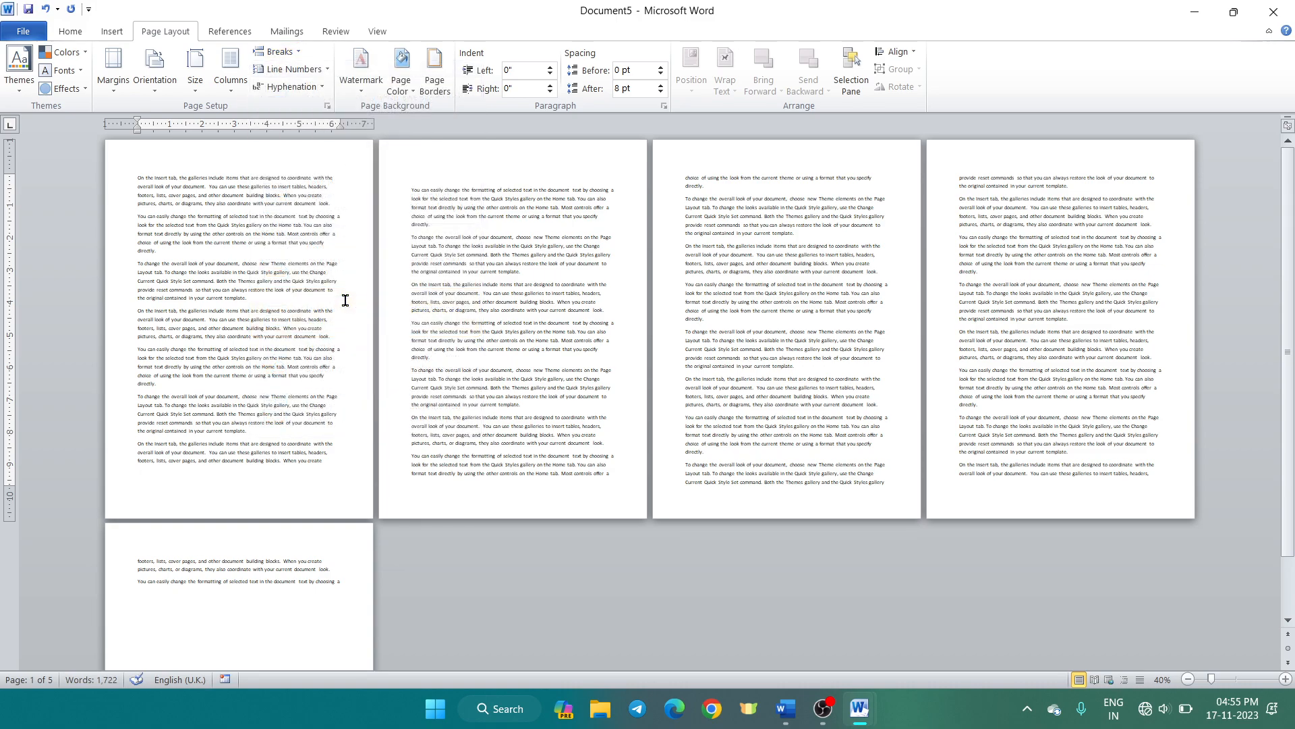
left_click(626, 482)
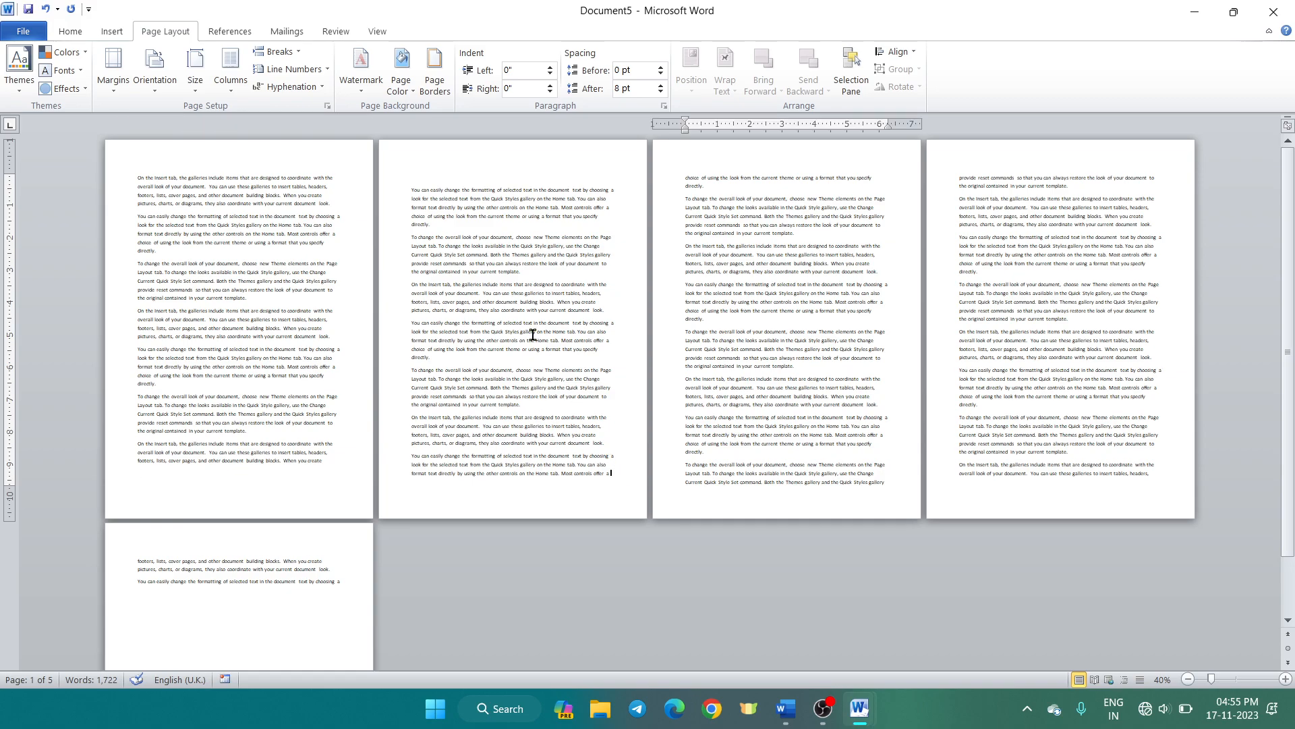
left_click(276, 51)
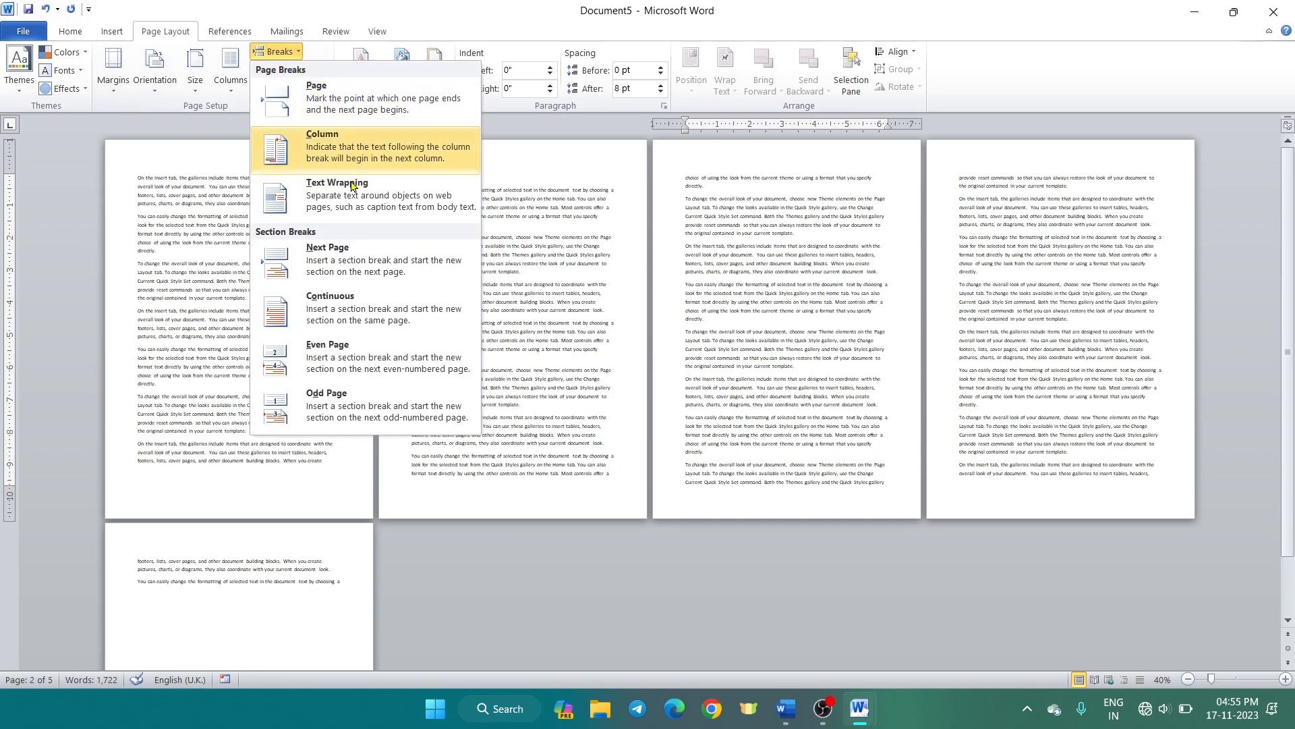
left_click(351, 314)
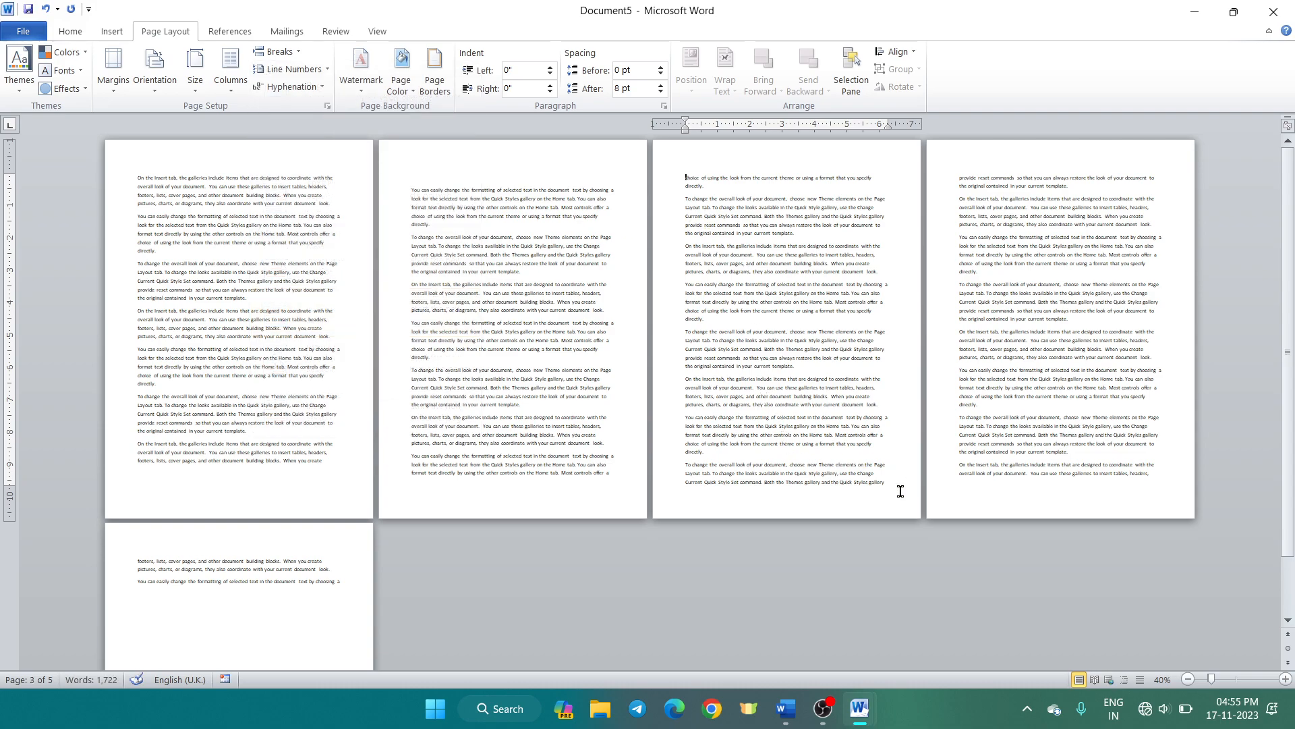
left_click(300, 52)
left_click(362, 305)
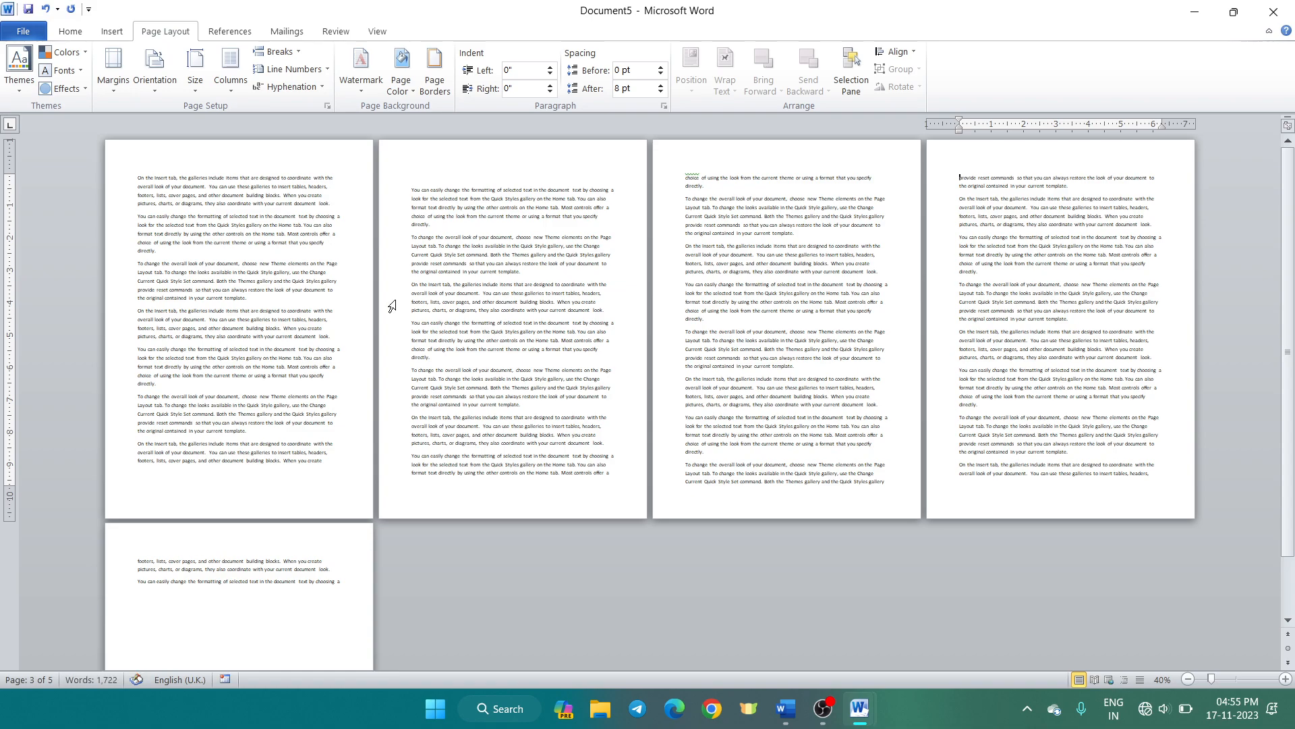
Insert a Continuous section break at the end of page four and delete the remaining text on page five.
left_click(1152, 475)
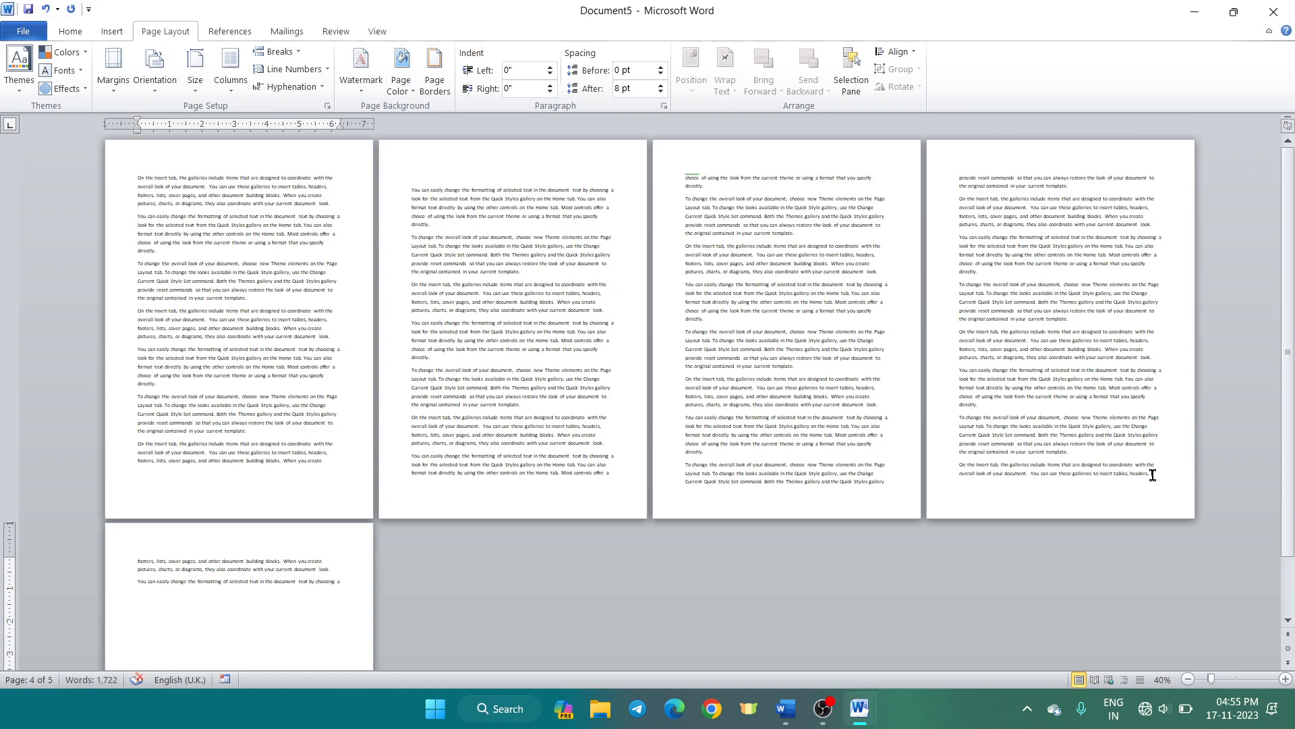
left_click(273, 54)
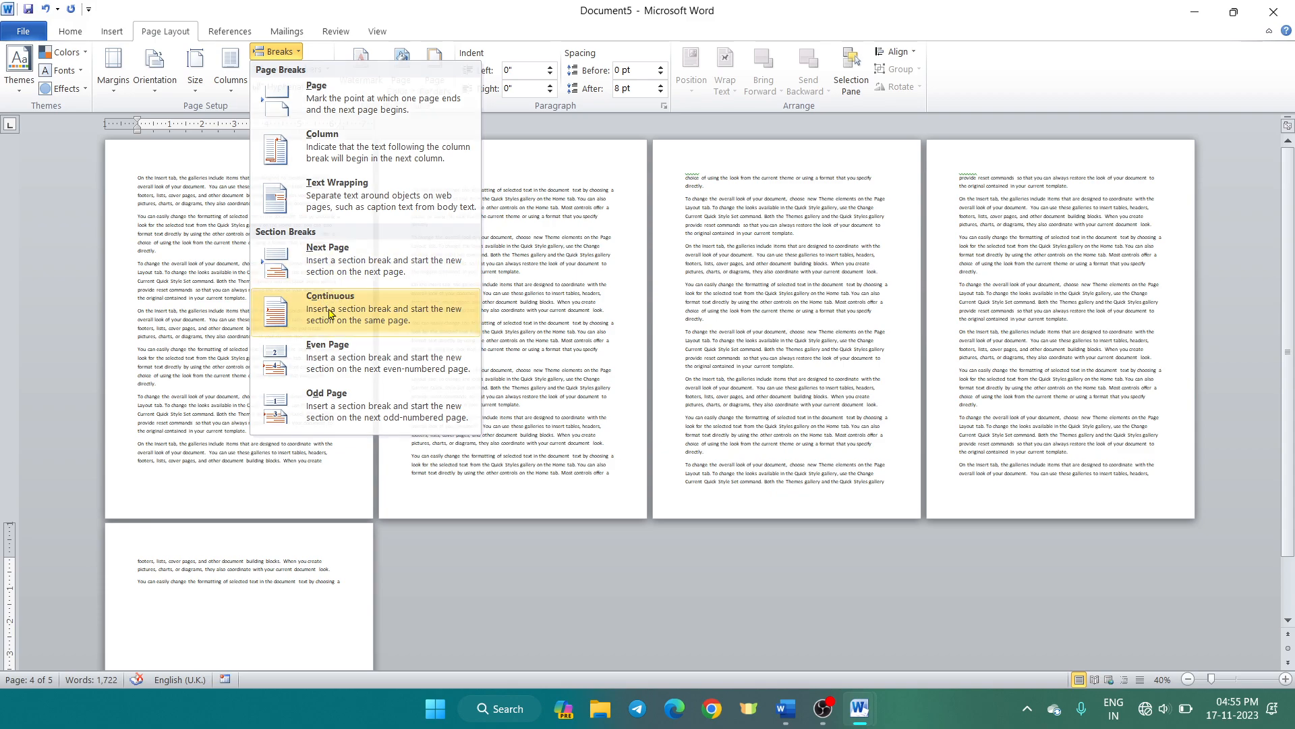
left_click(330, 312)
left_click_drag(342, 634, 107, 562)
key("Delete")
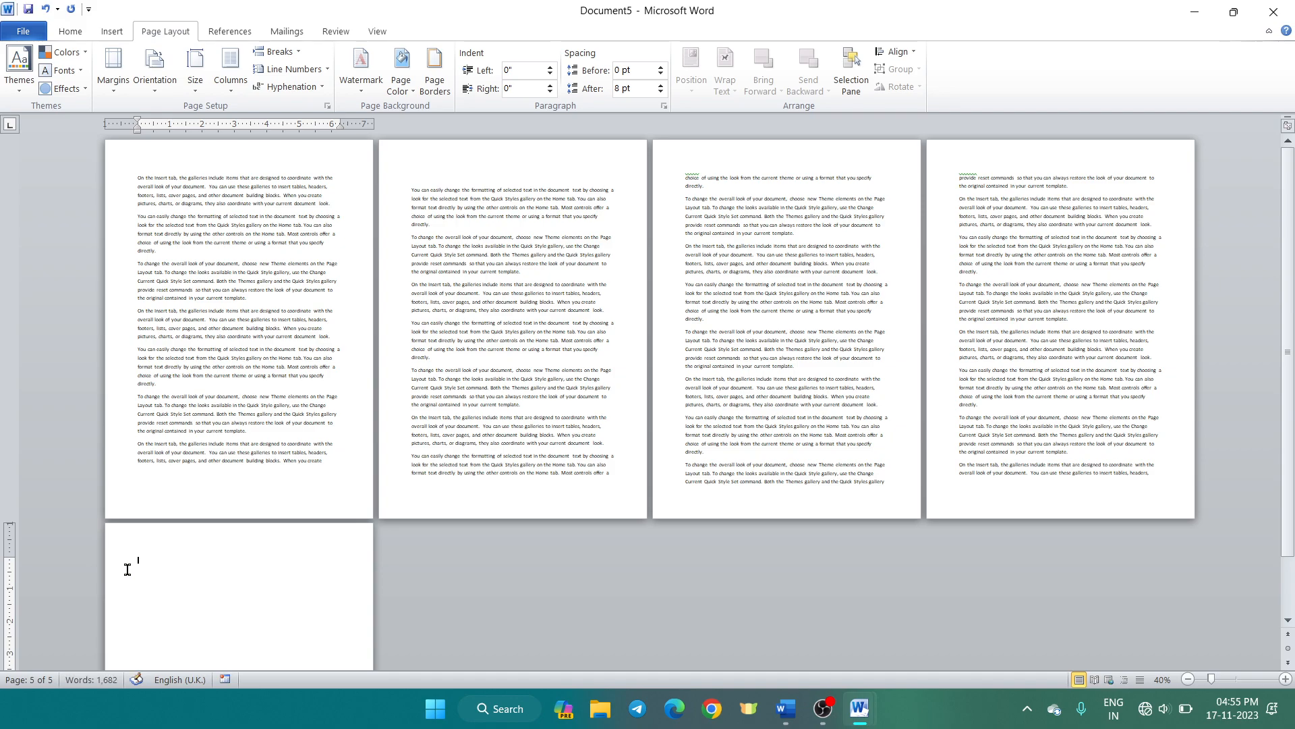
Remove the blank fifth page and lay out the text on page one in two columns.
key("BackSpace")
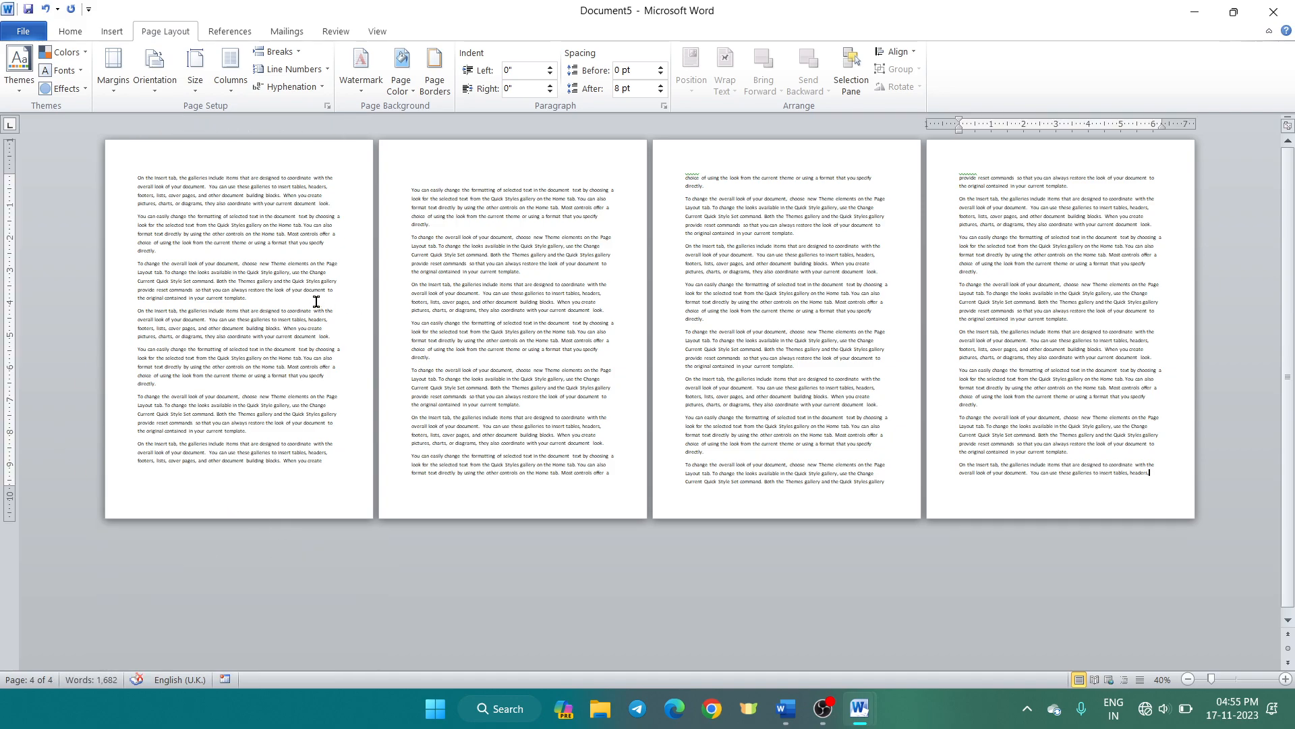
double_click(977, 263)
left_click(977, 263)
left_click(230, 255)
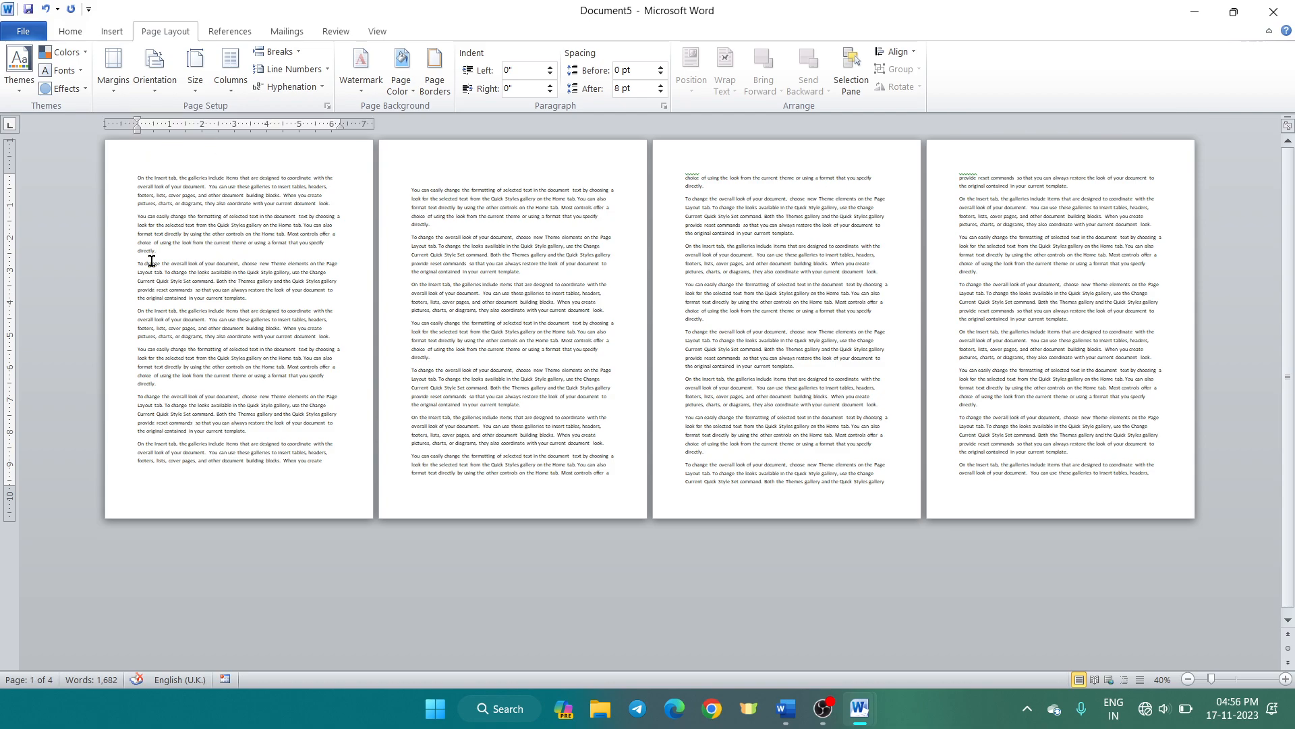
left_click(227, 95)
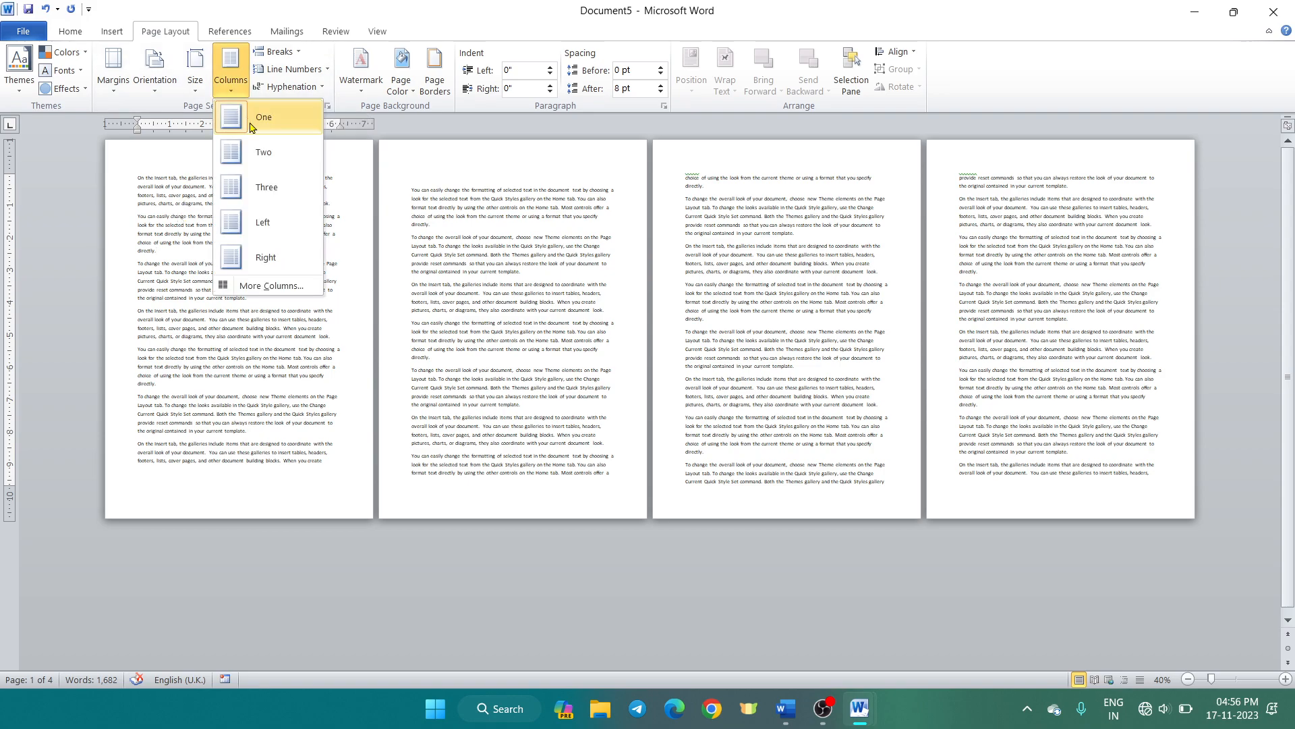
left_click(263, 151)
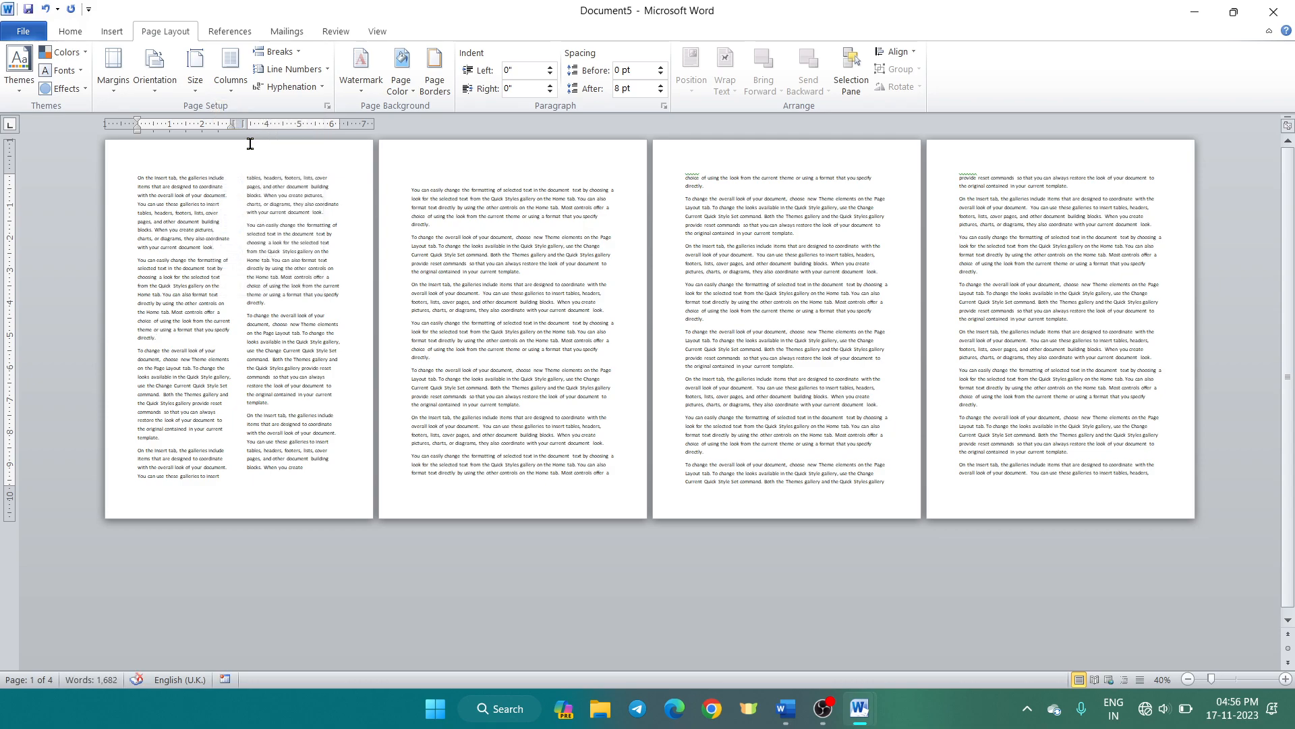
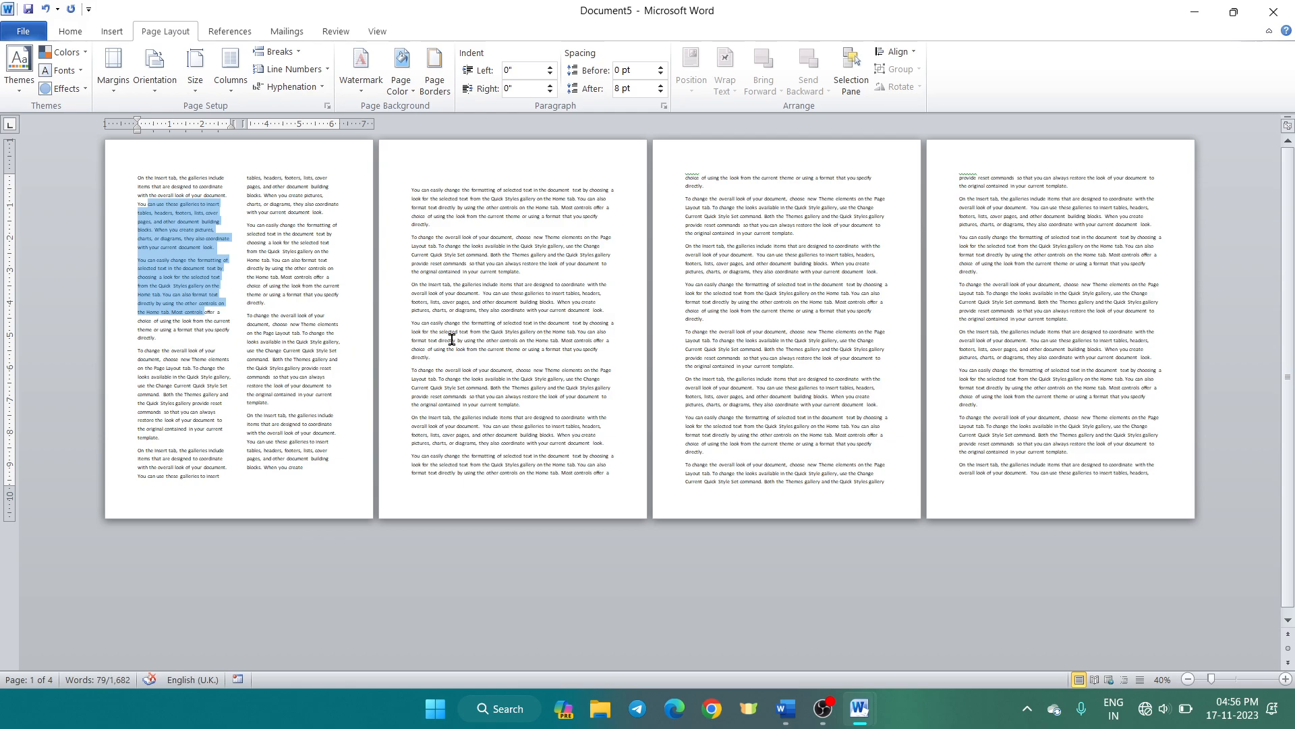
Try a three-column layout from the first line of page two and undo it.
left_click(420, 189)
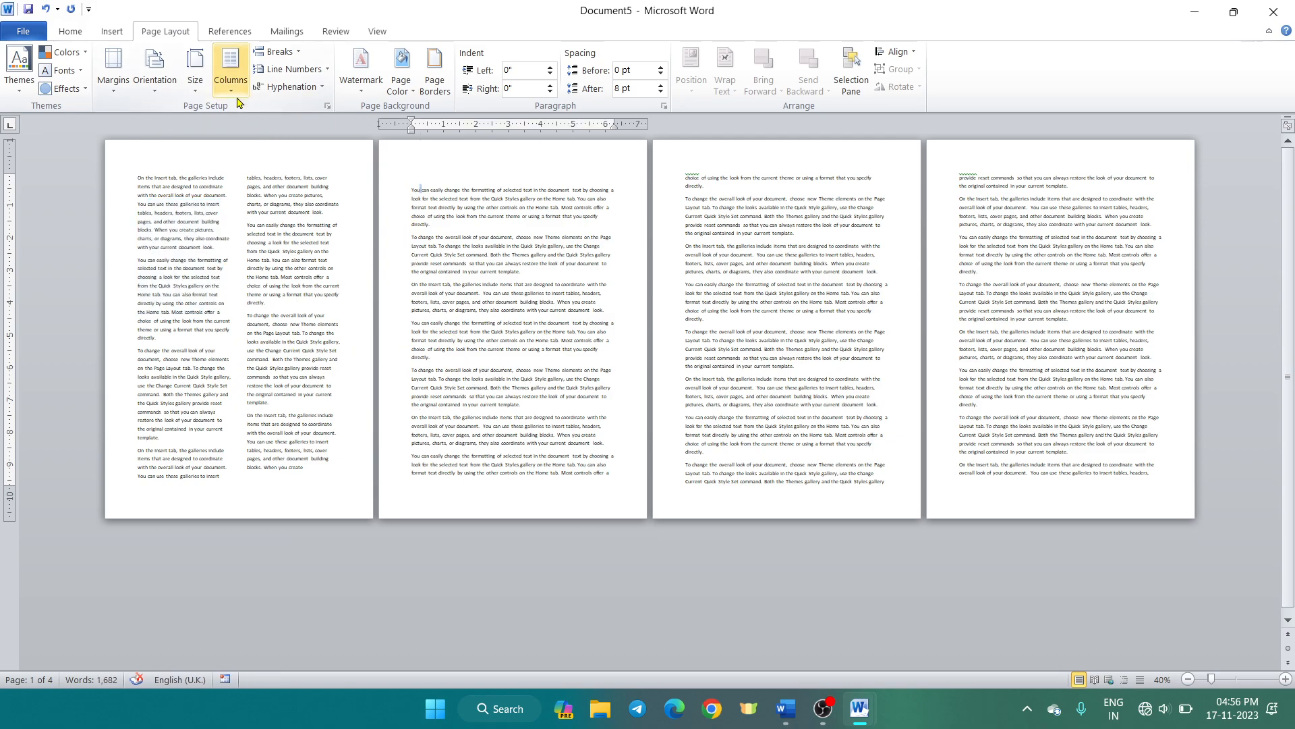
left_click(231, 73)
left_click(274, 189)
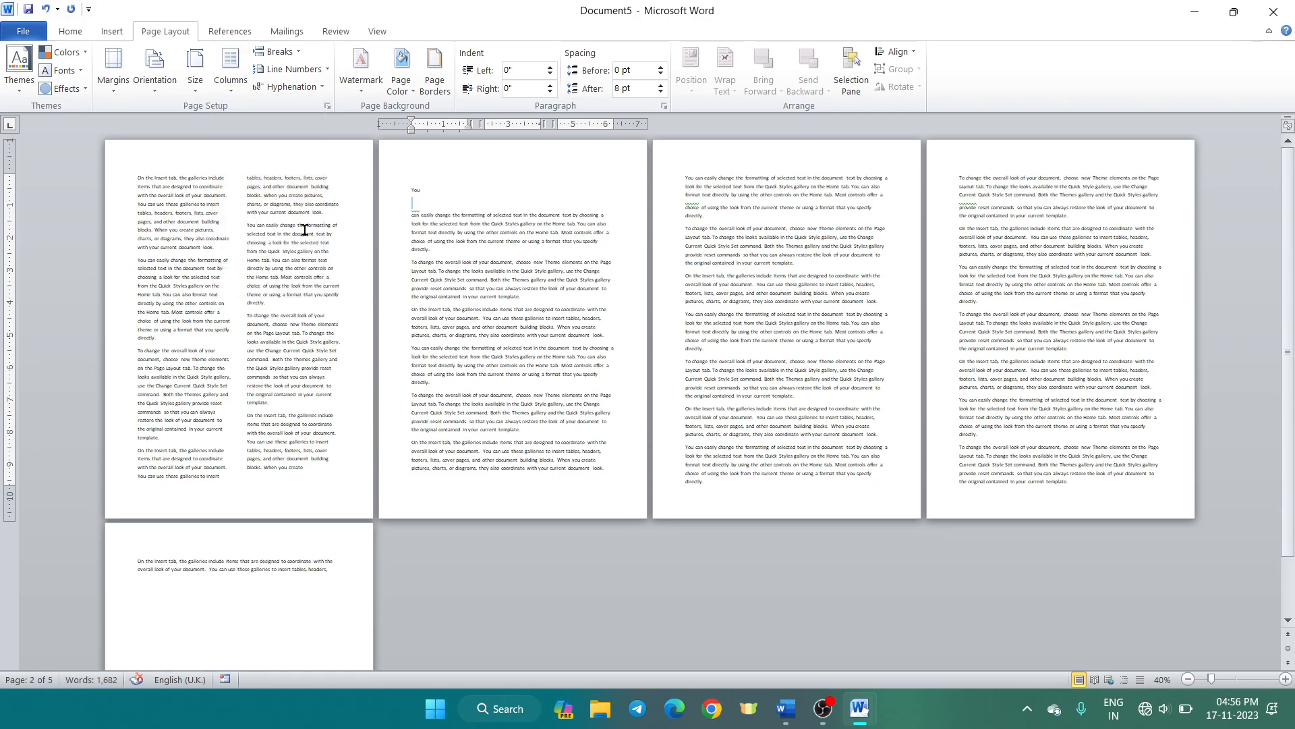
key("ctrl+z")
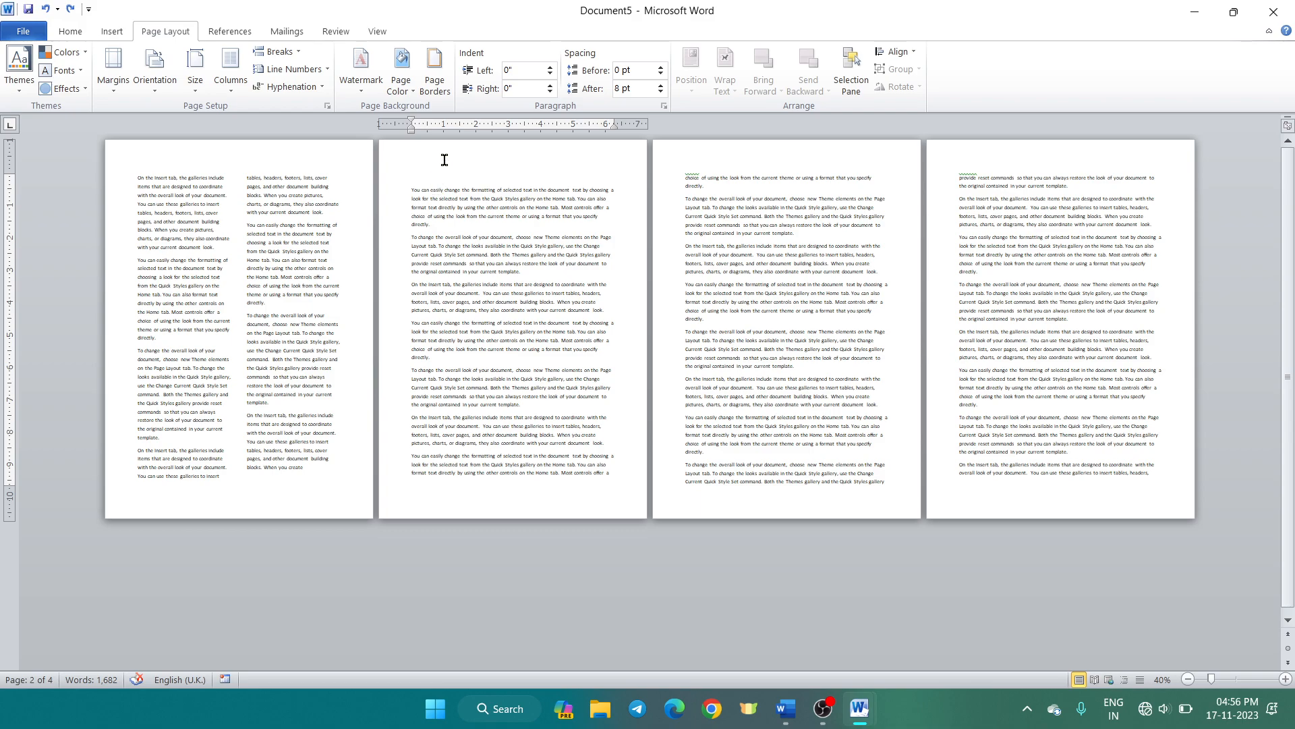
Lay out the text on page two in three columns and delete the part that overflows onto page three.
left_click(226, 95)
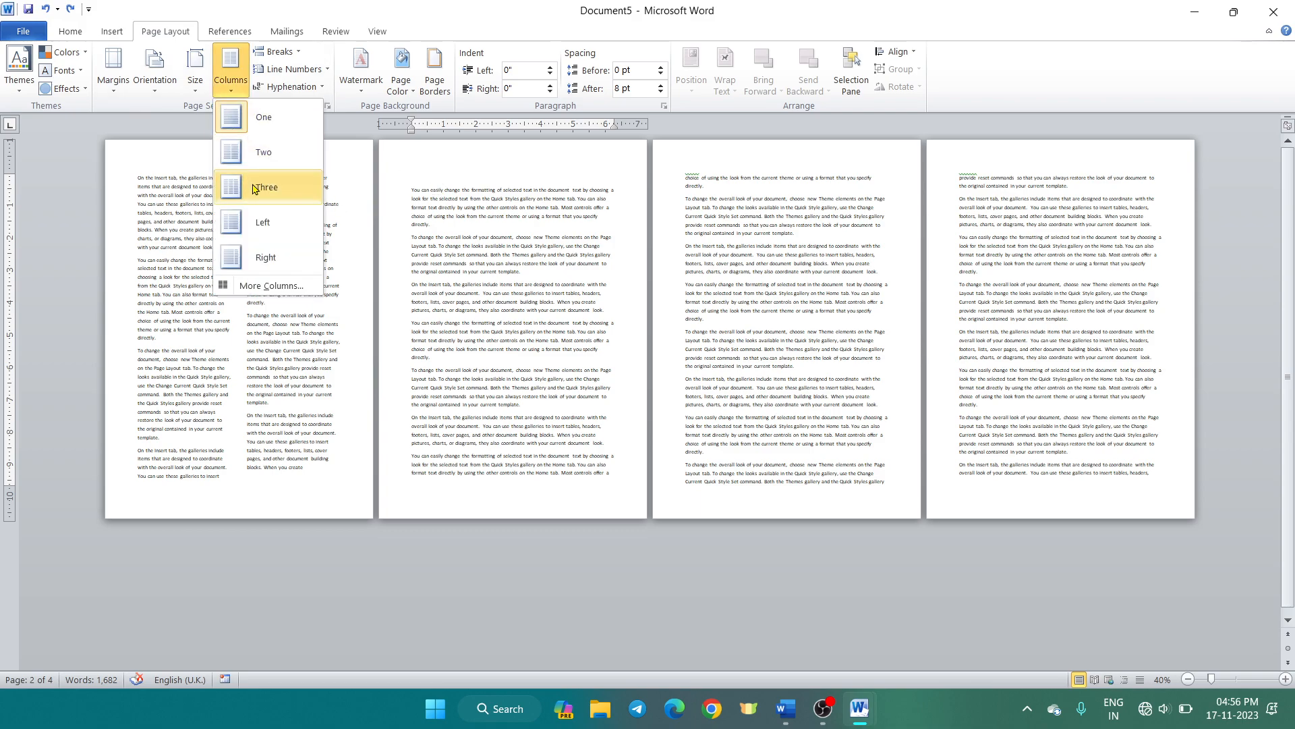
left_click(255, 188)
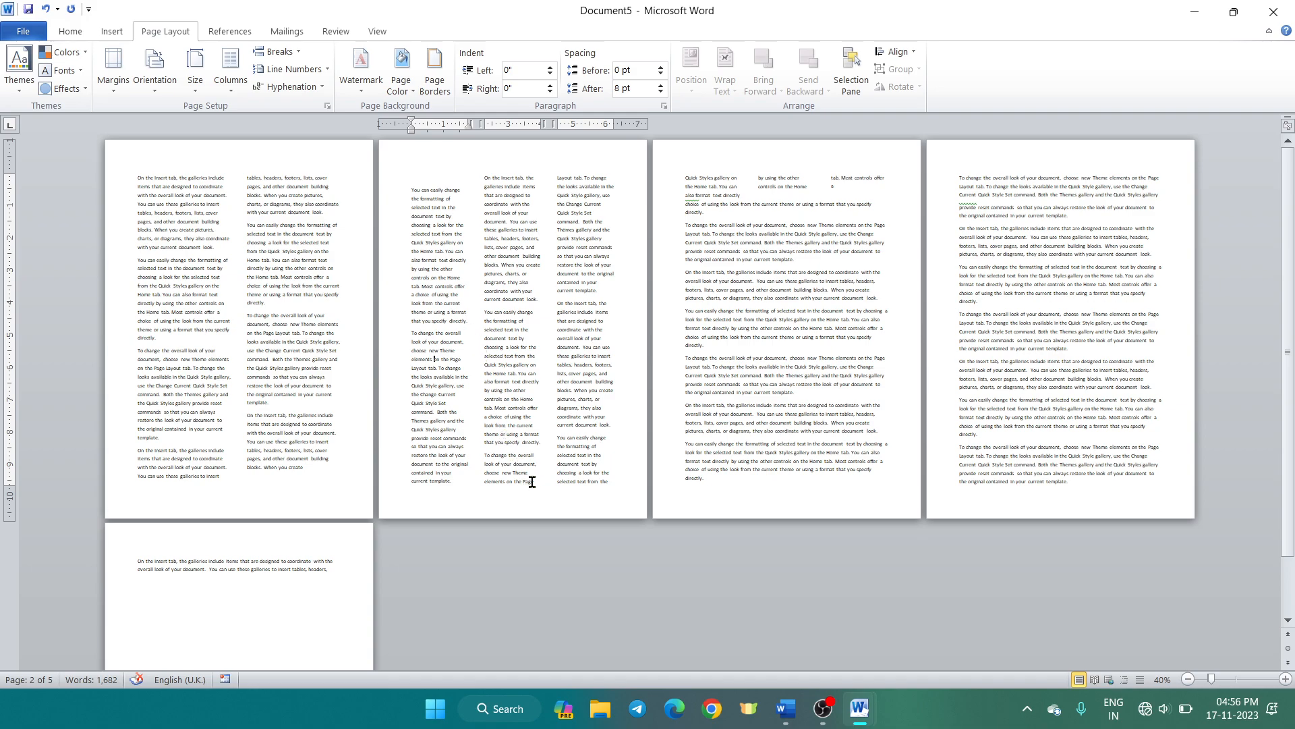
left_click_drag(679, 182, 834, 187)
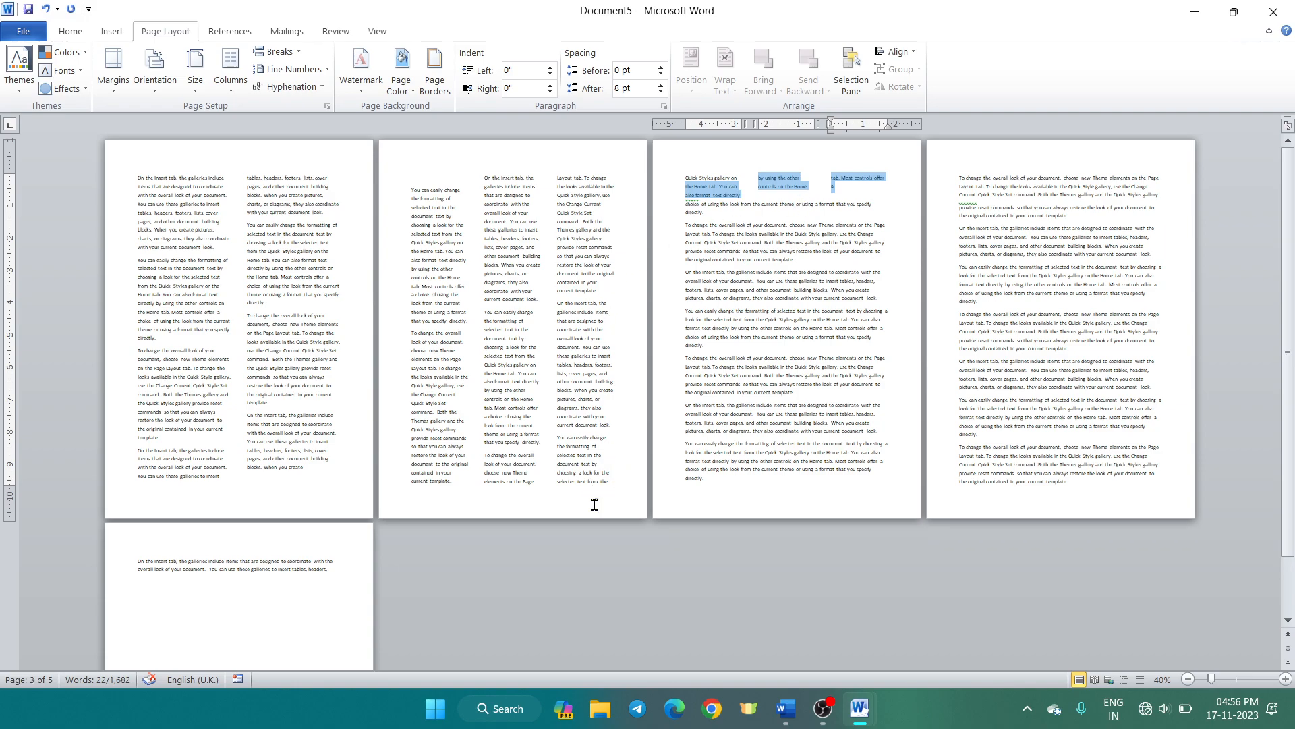
left_click_drag(675, 176, 802, 179)
key("Delete")
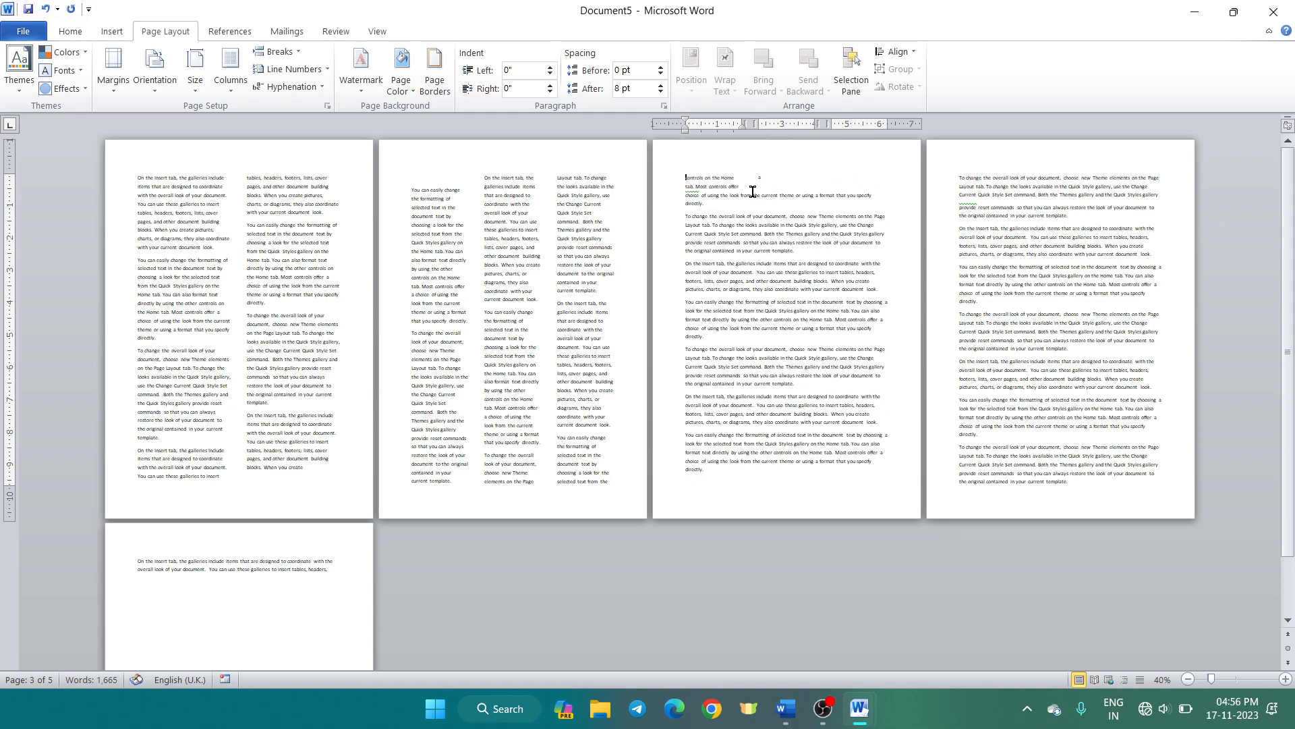
key("Delete")
key("Delete")
key("Delete")
key("Delete")
key("Delete")
key("Delete")
key("Delete")
key("Delete")
key("Delete")
key("Delete")
key("Delete")
key("Delete")
key("Delete")
key("Delete")
key("Delete")
key("Delete")
key("Delete")
key("Delete")
key("Delete")
key("Delete")
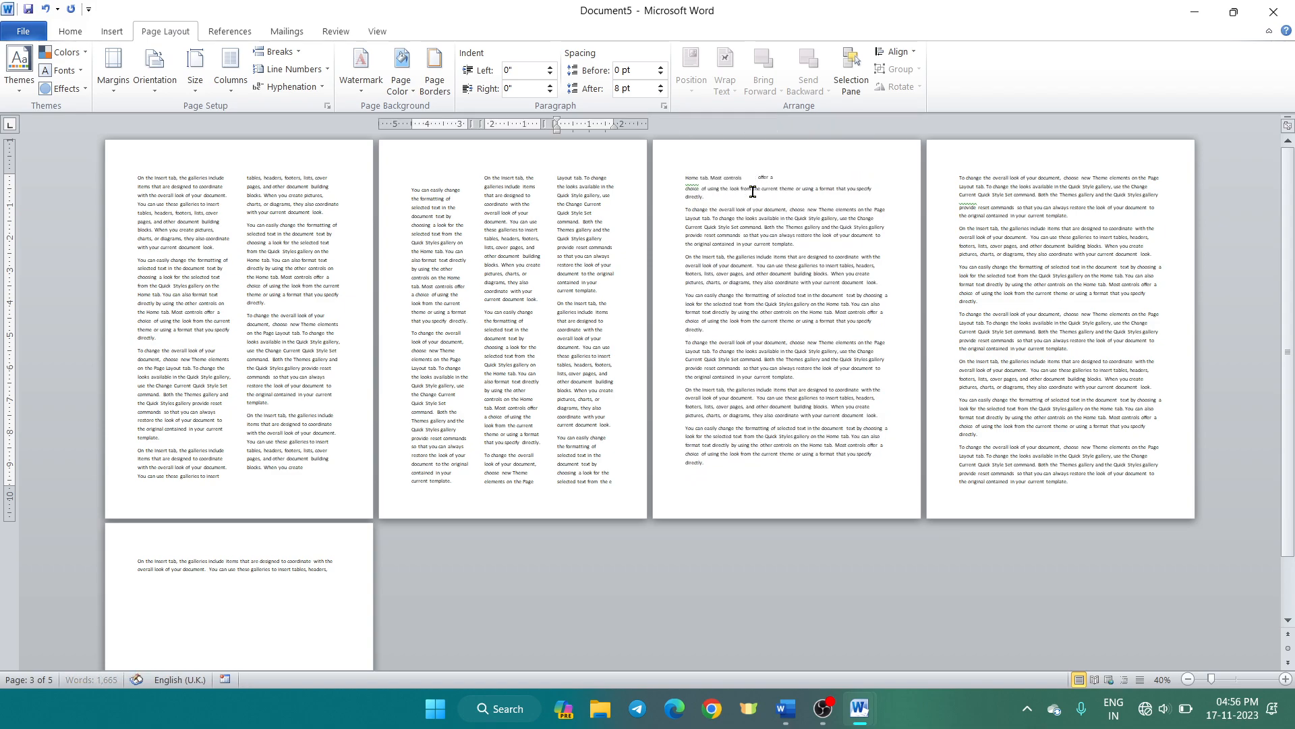
key("Delete")
key("Delete")
key("Delete")
key("Delete")
key("Delete")
key("Delete")
key("Delete")
key("Delete")
key("Delete")
key("Delete")
key("Delete")
key("Delete")
key("Delete")
key("Delete")
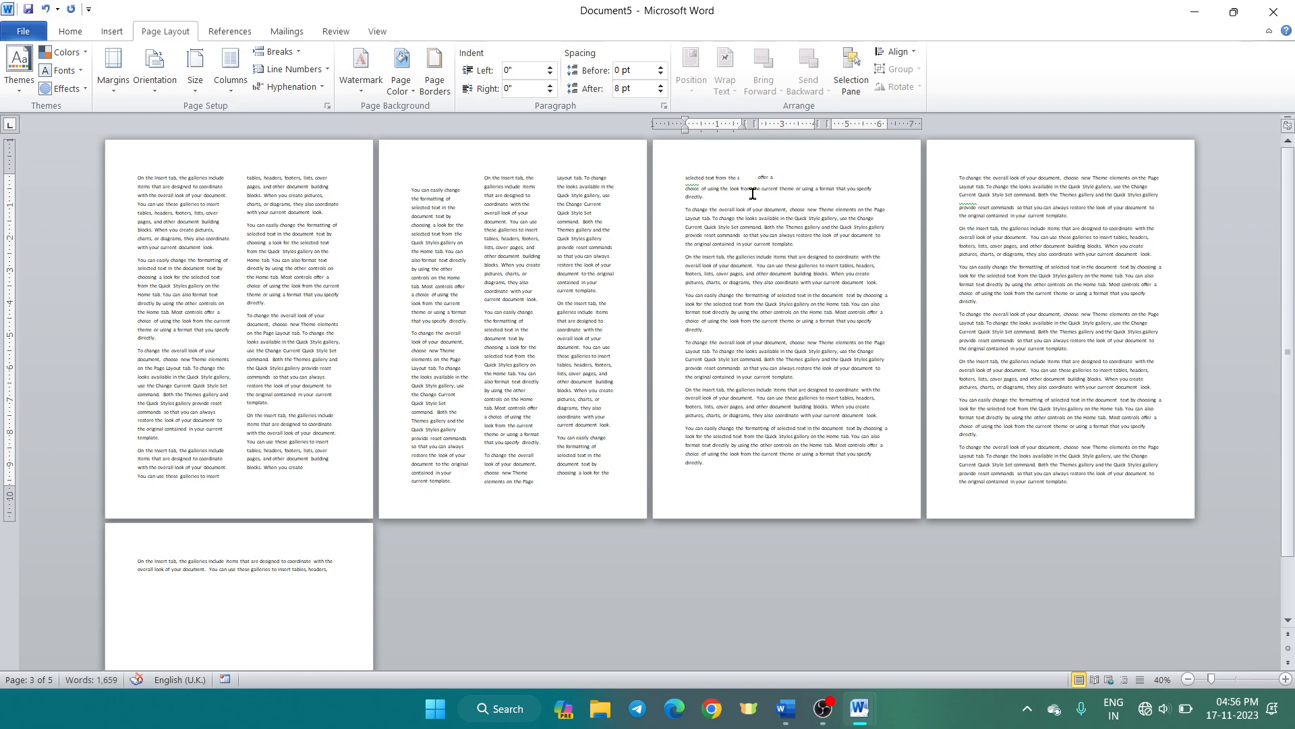
key("Delete")
key("Delete")
key("Delete")
key("Delete")
key("Delete")
key("Delete")
key("Delete")
key("Delete")
key("Delete")
key("Delete")
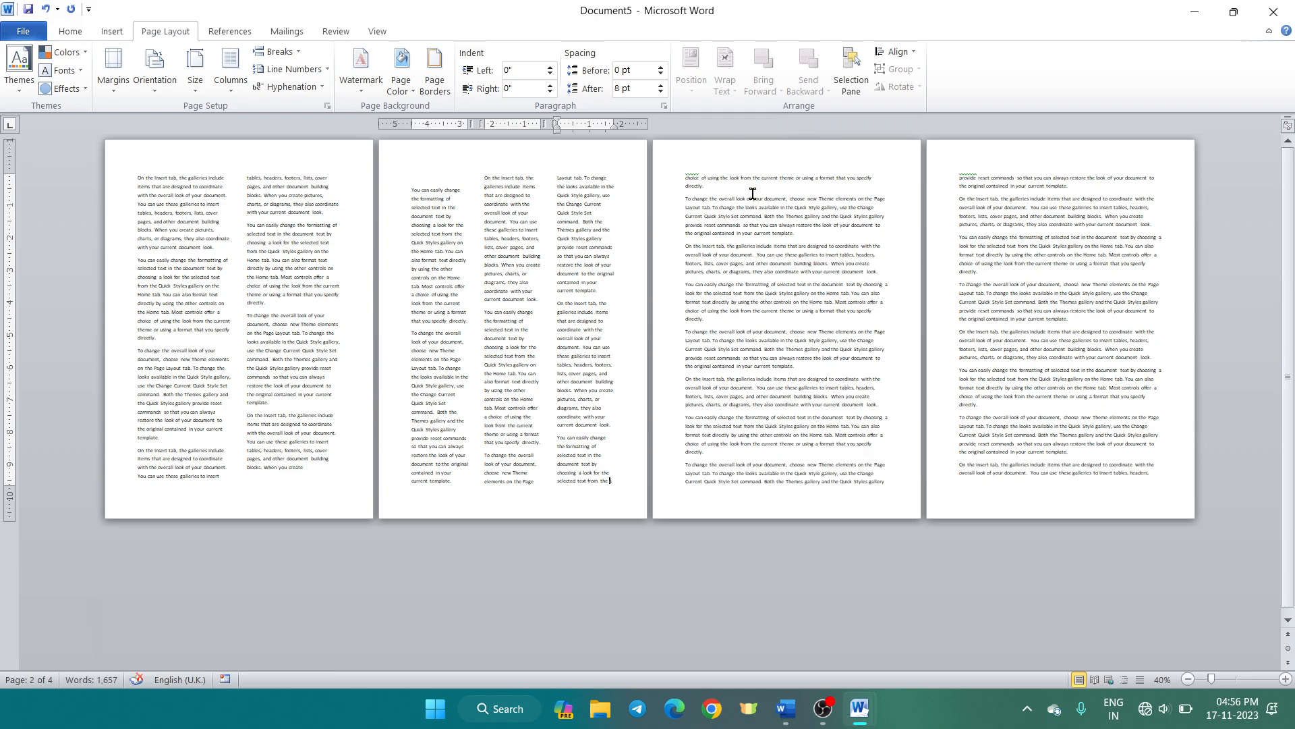
Apply the Wide margin preset to the section on page three.
left_click(692, 207)
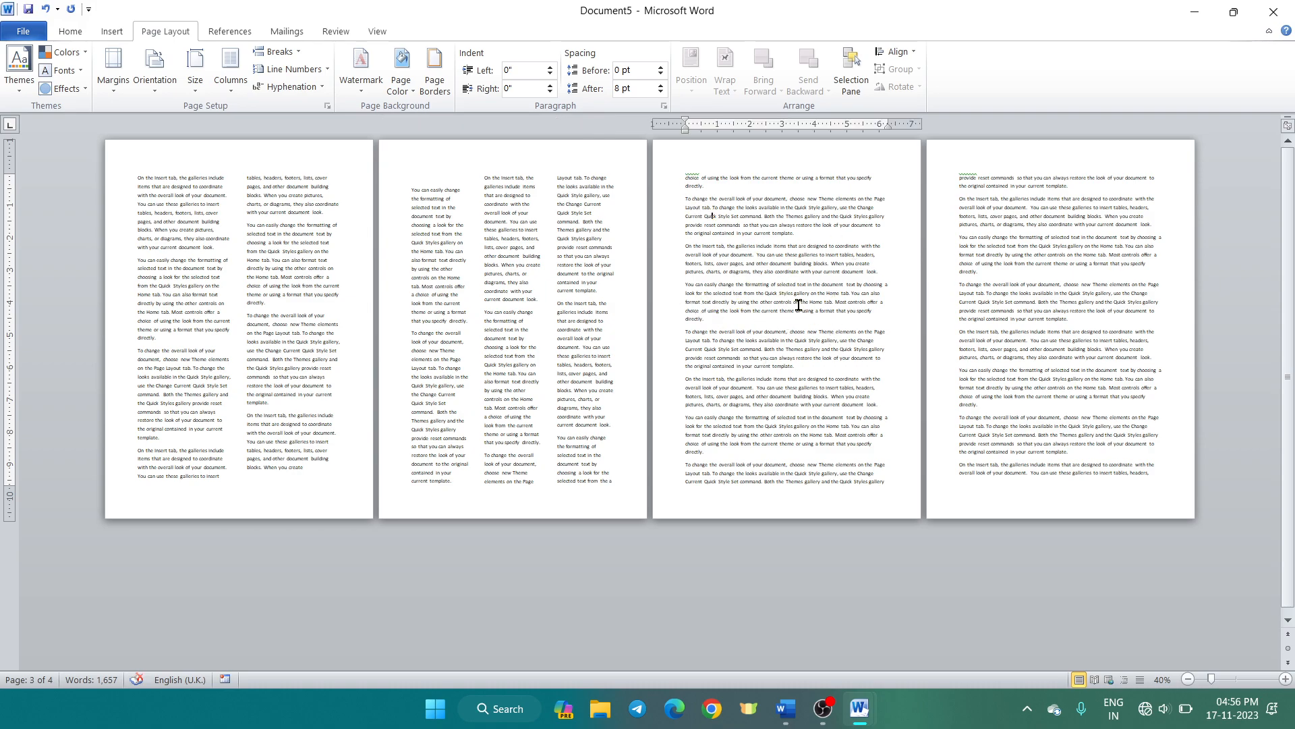
scroll(798, 305, "up", 3)
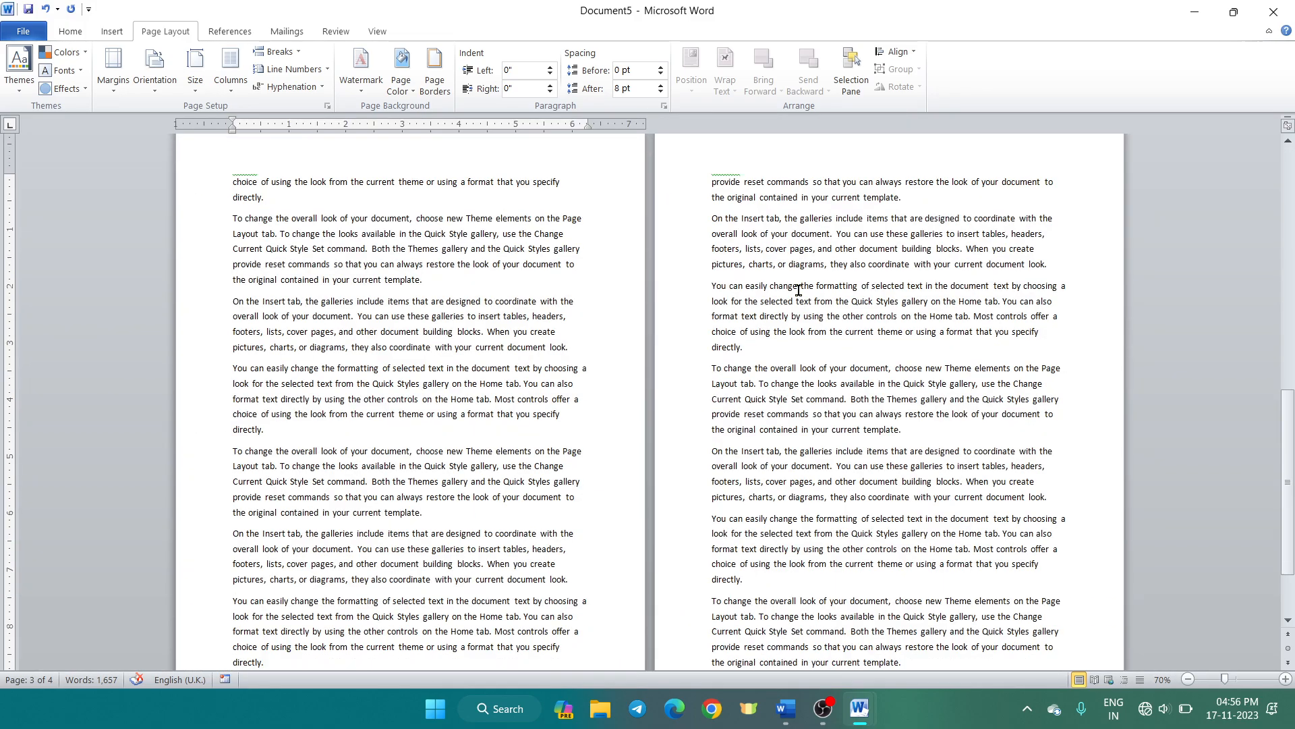
scroll(749, 300, "up", 8)
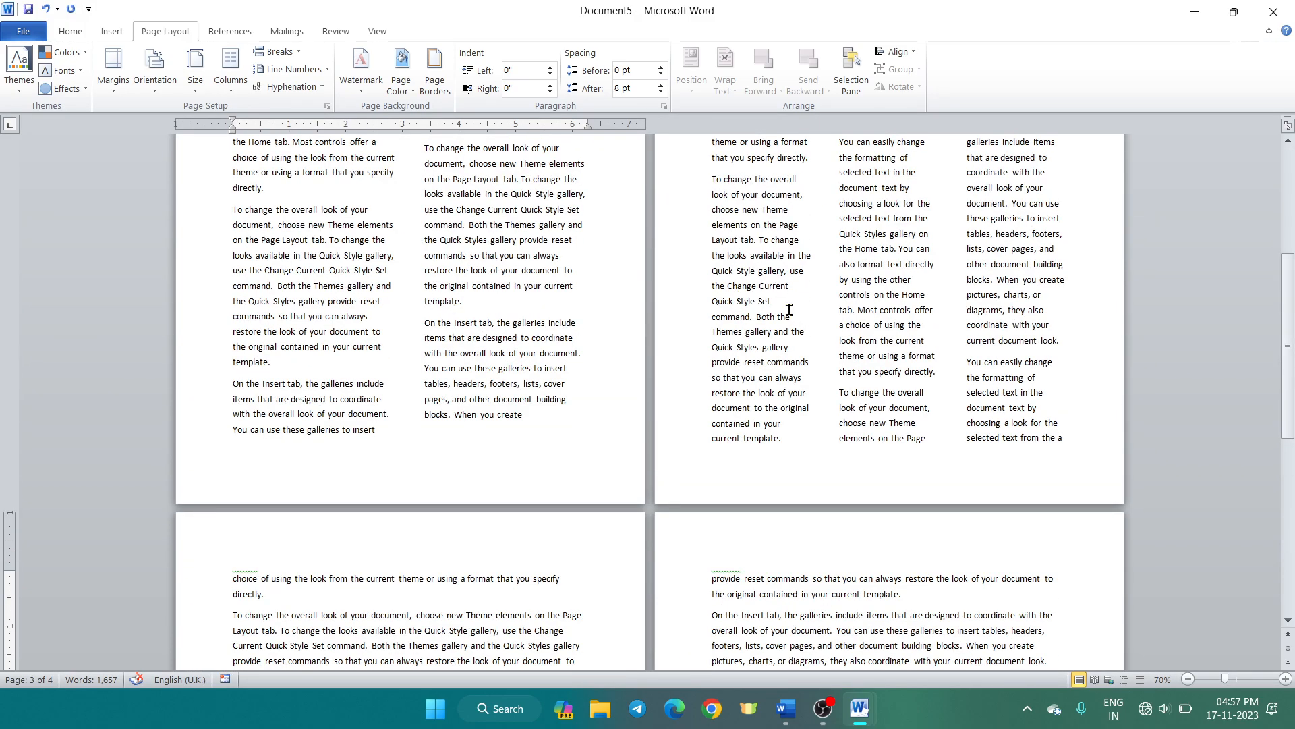
scroll(899, 297, "down", 3)
scroll(344, 450, "down", 3)
scroll(325, 436, "down", 3)
scroll(281, 430, "up", 3)
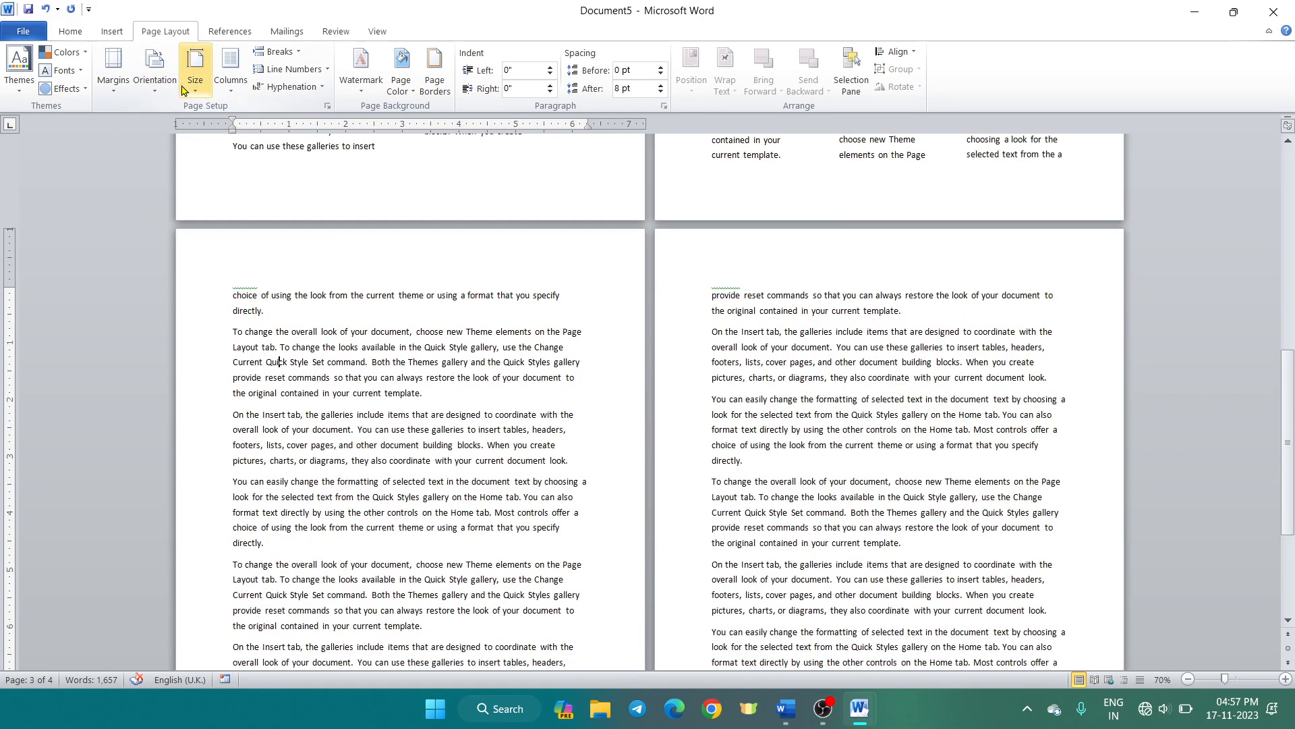
left_click(123, 91)
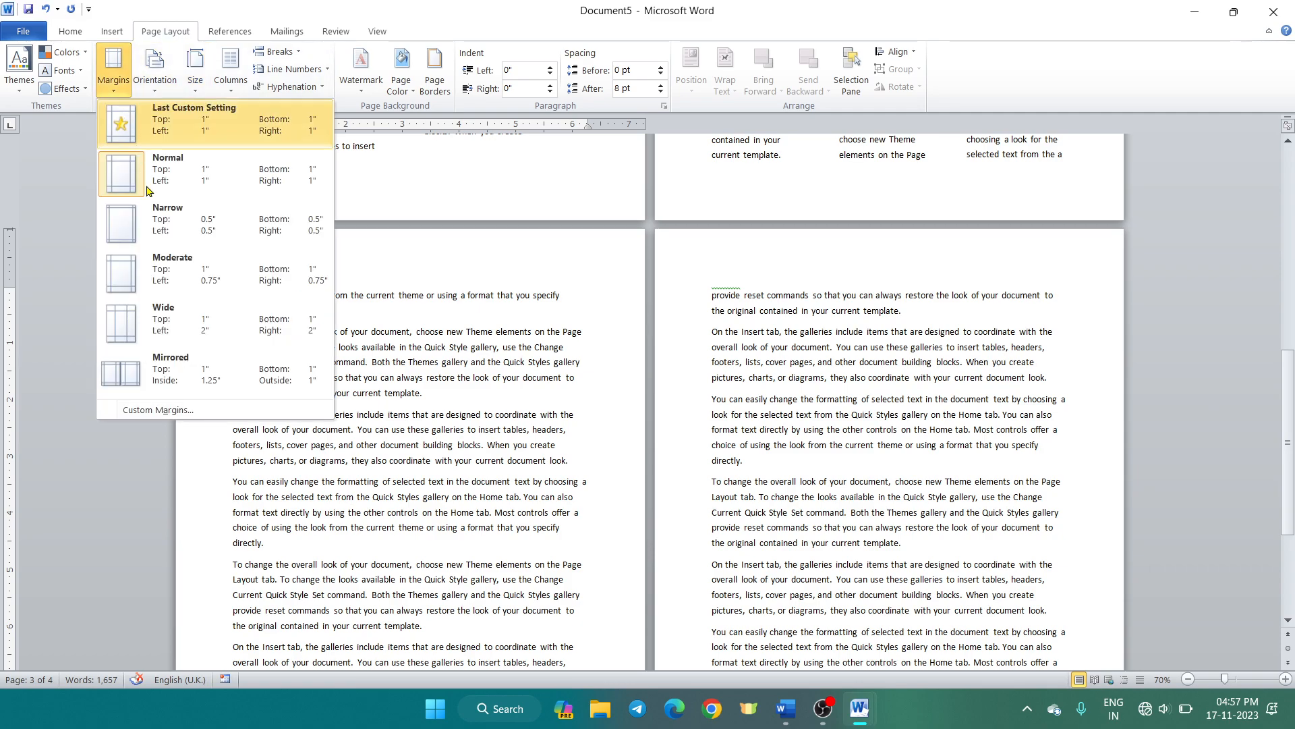
left_click(162, 323)
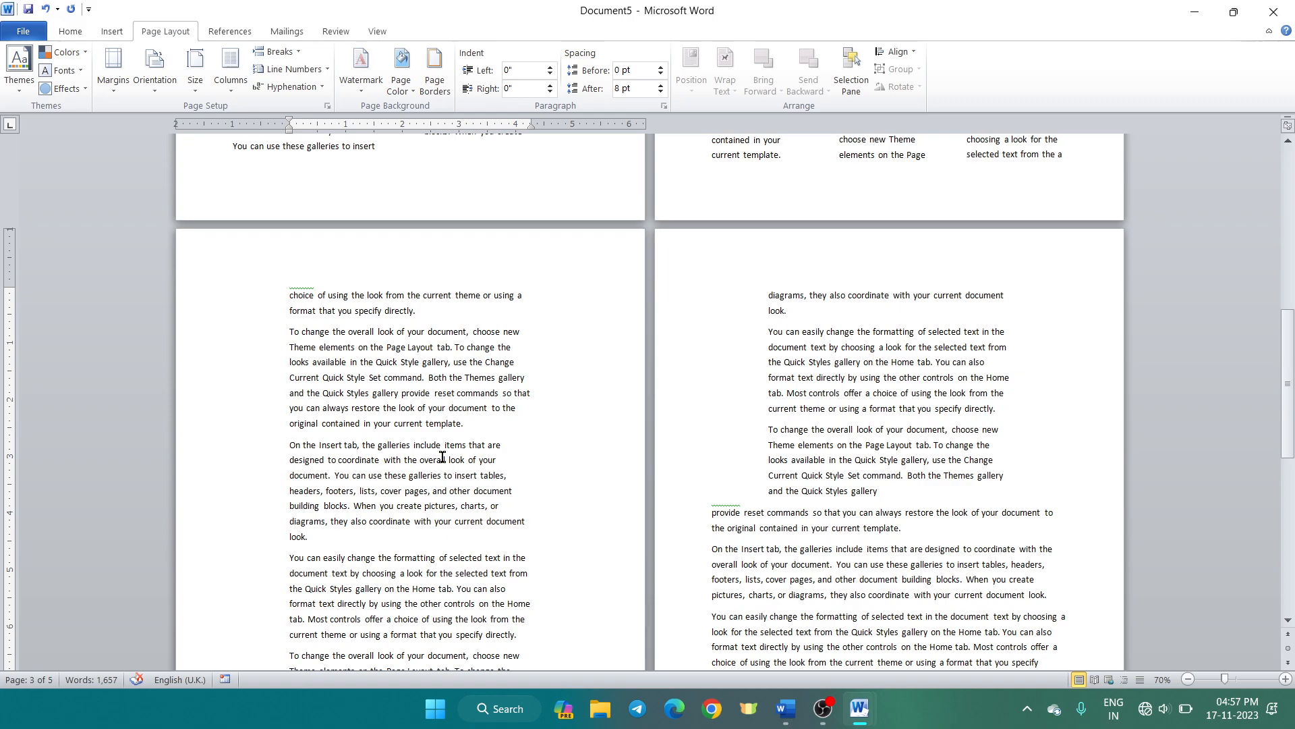
Delete the wide-margin text that overflows from page three onto the upper part of page four.
scroll(391, 425, "up", 3)
scroll(390, 428, "up", 2)
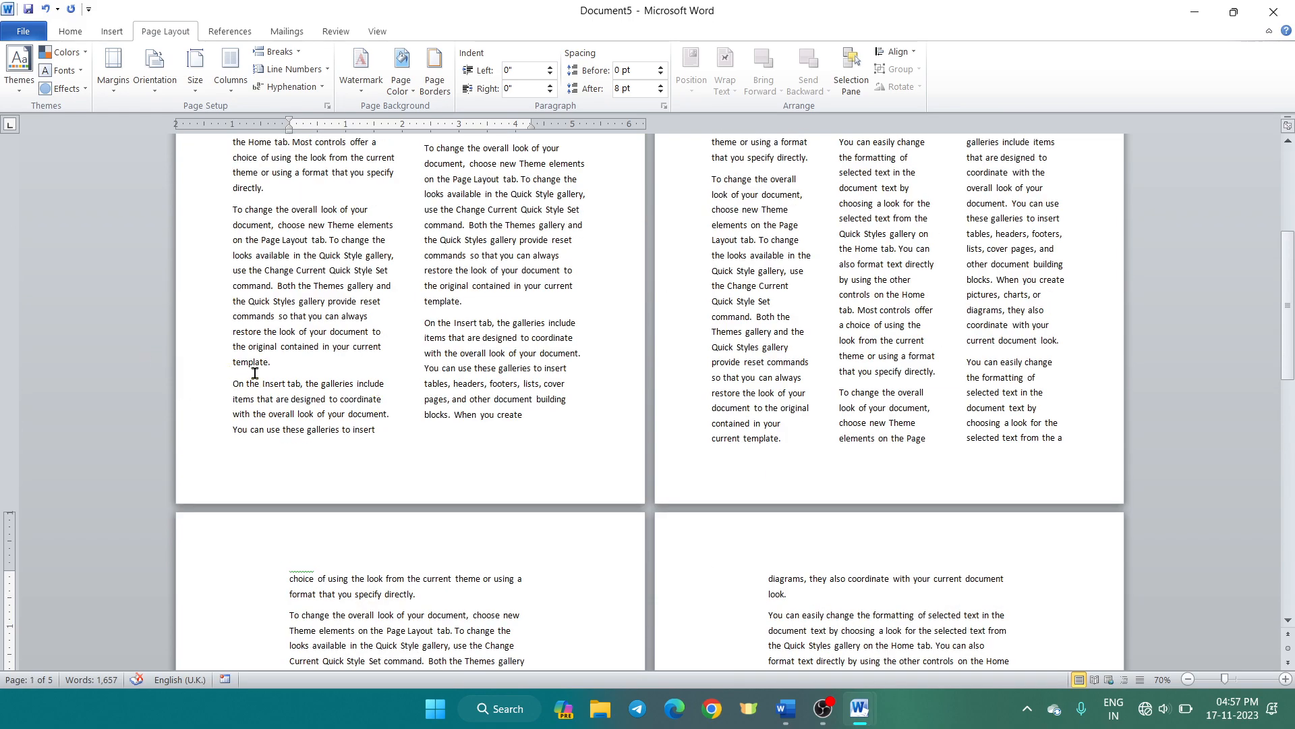
scroll(255, 373, "down", 2)
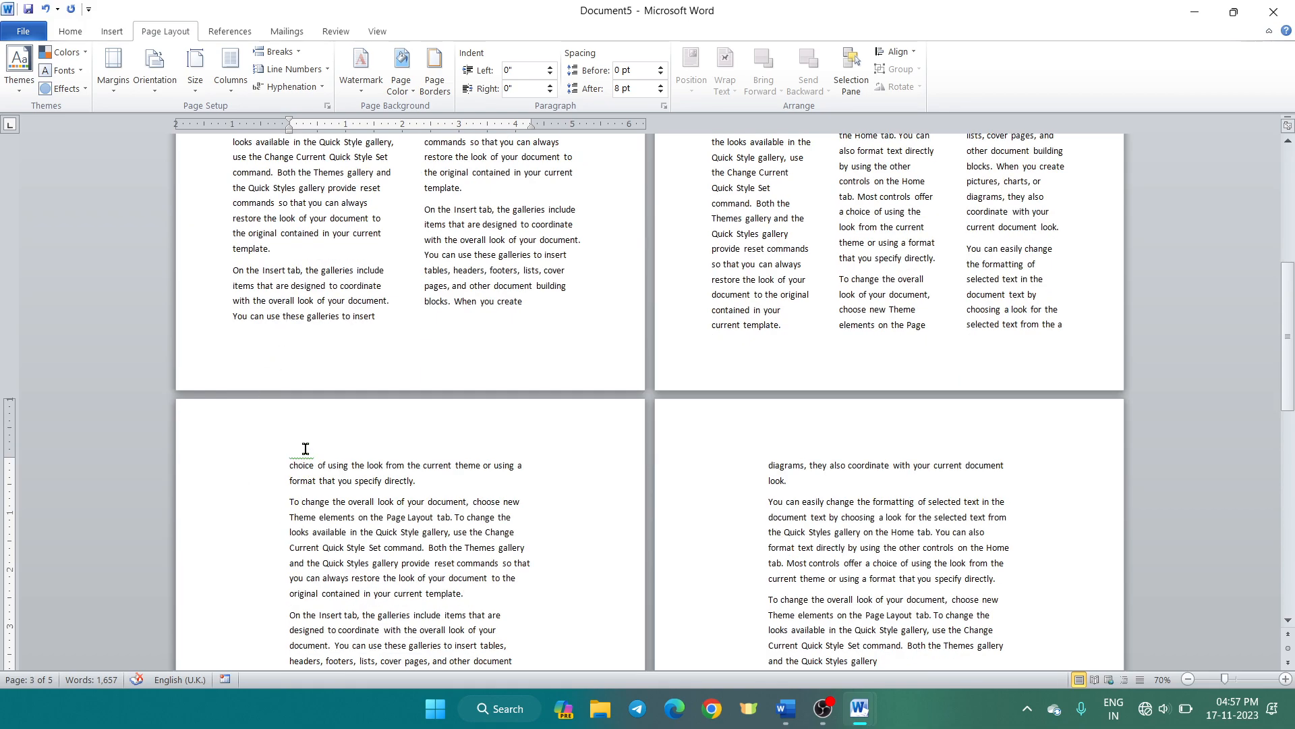
scroll(306, 449, "down", 1)
scroll(306, 447, "up", 2)
scroll(300, 435, "down", 3)
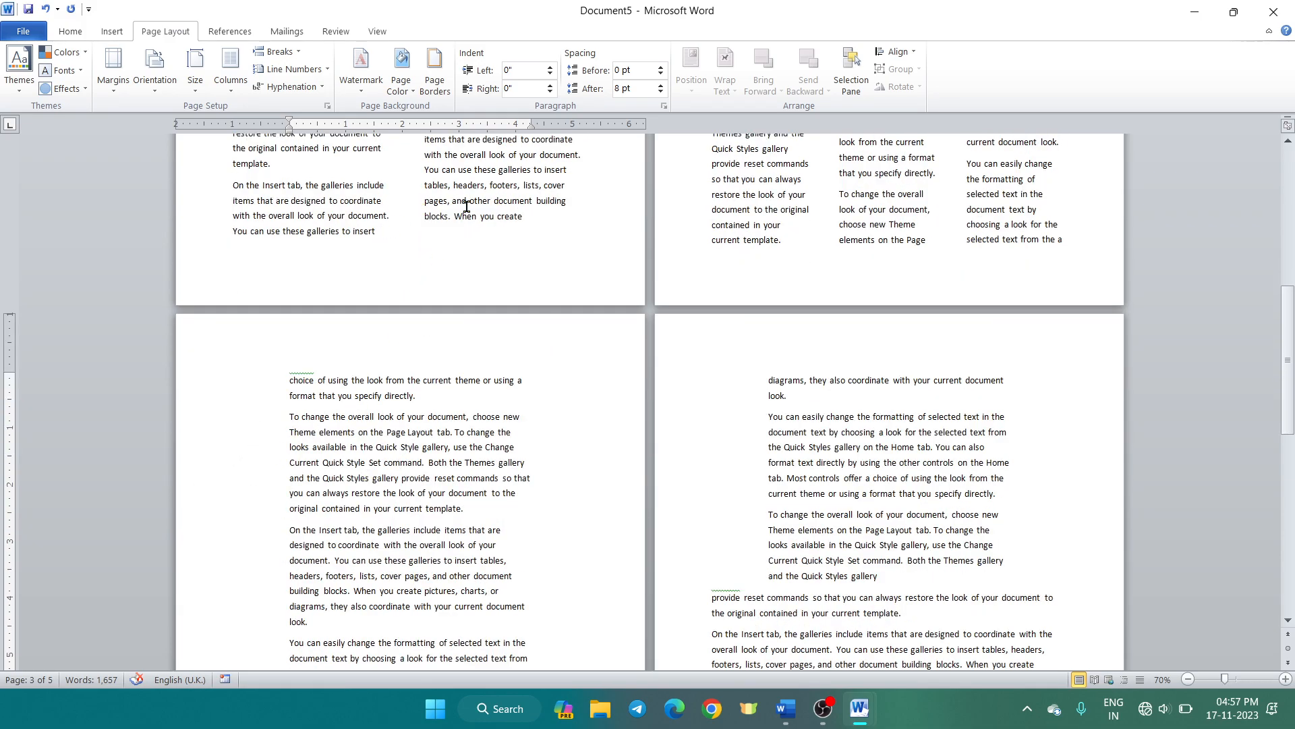
scroll(570, 281, "down", 3)
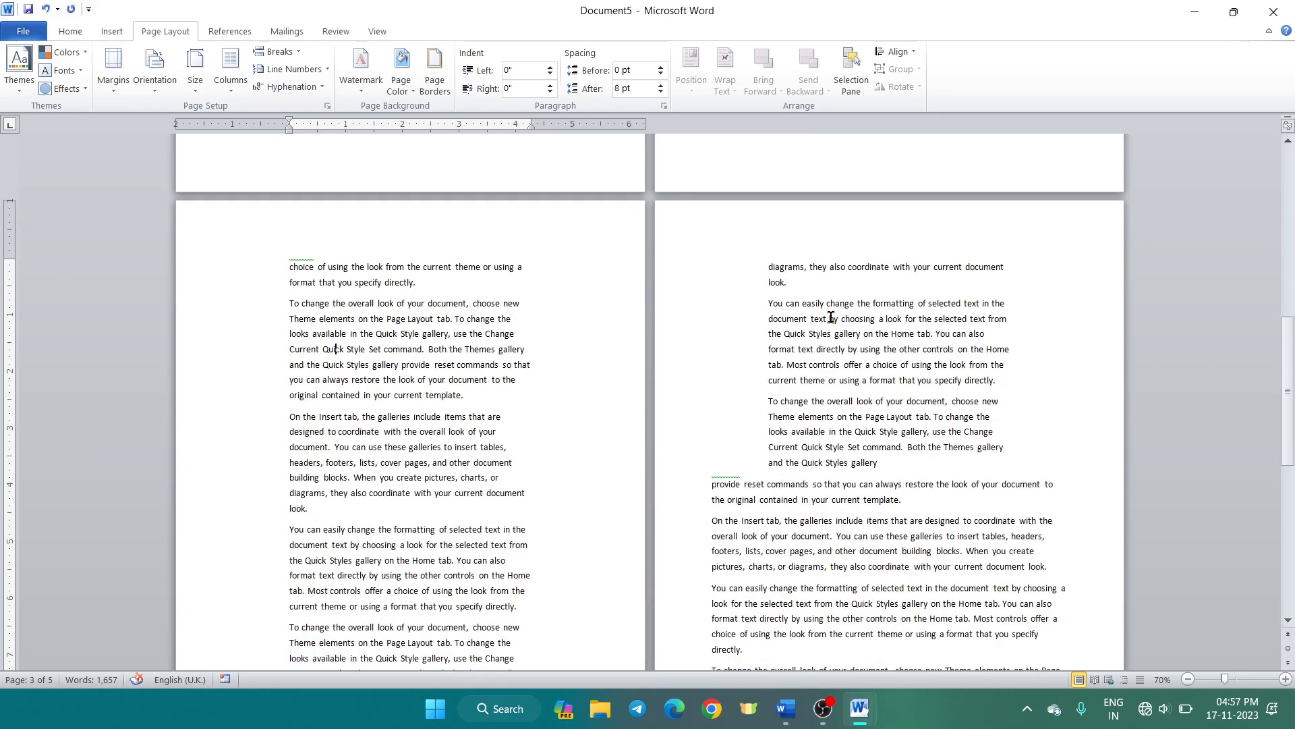
left_click_drag(687, 246, 752, 476)
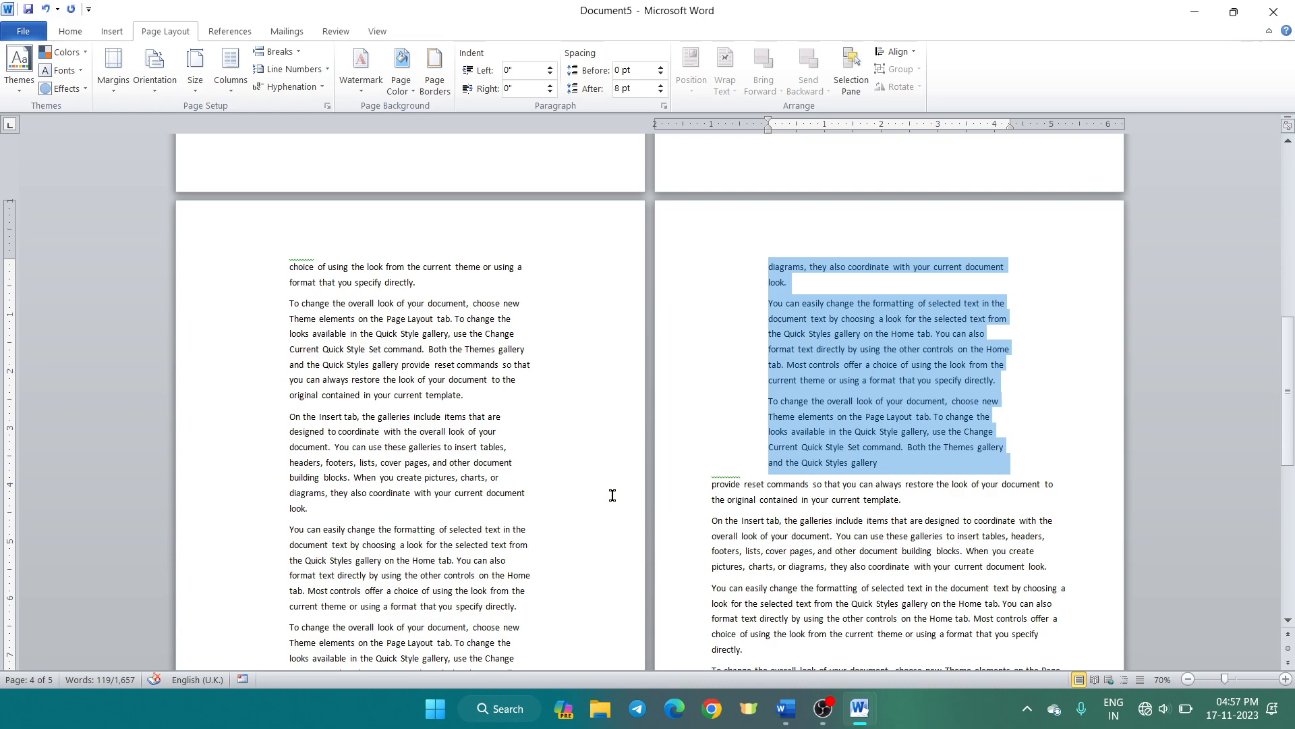
key("Delete")
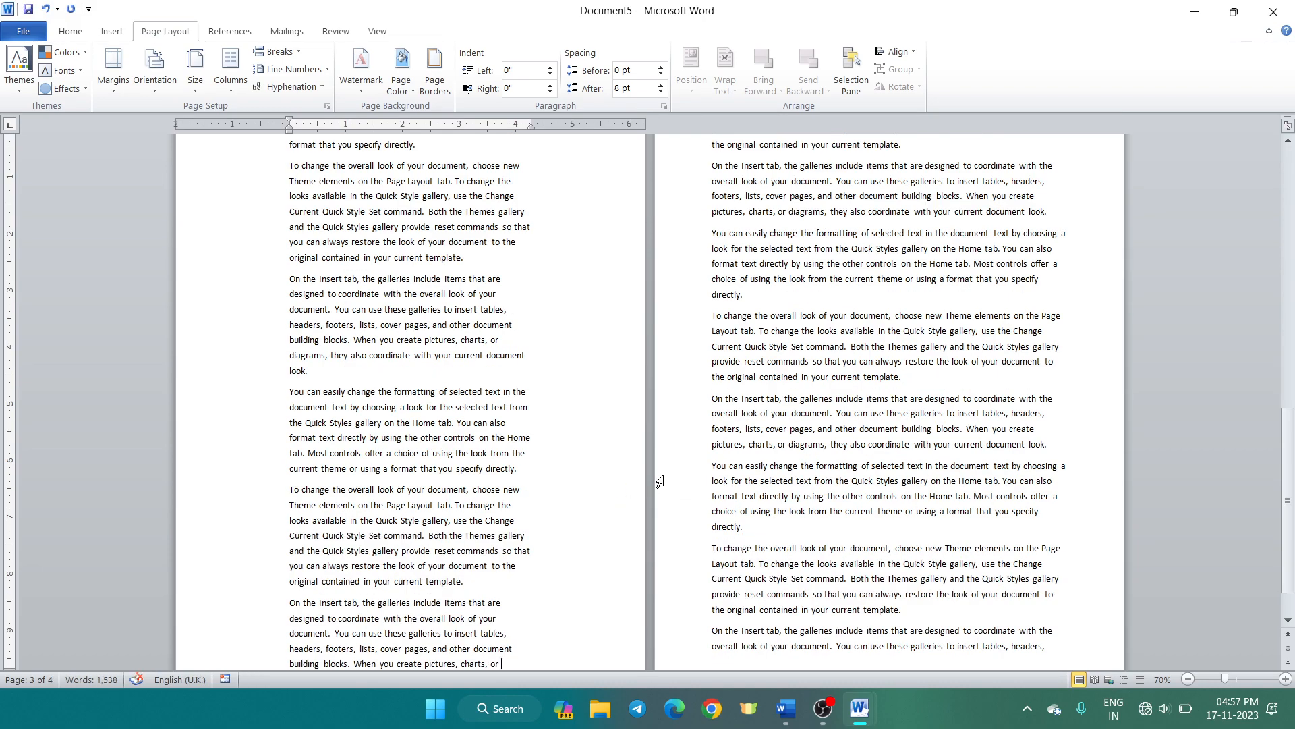
Review the different column and margin layouts across the pages and the available break types.
scroll(638, 458, "down", 4, "ctrl")
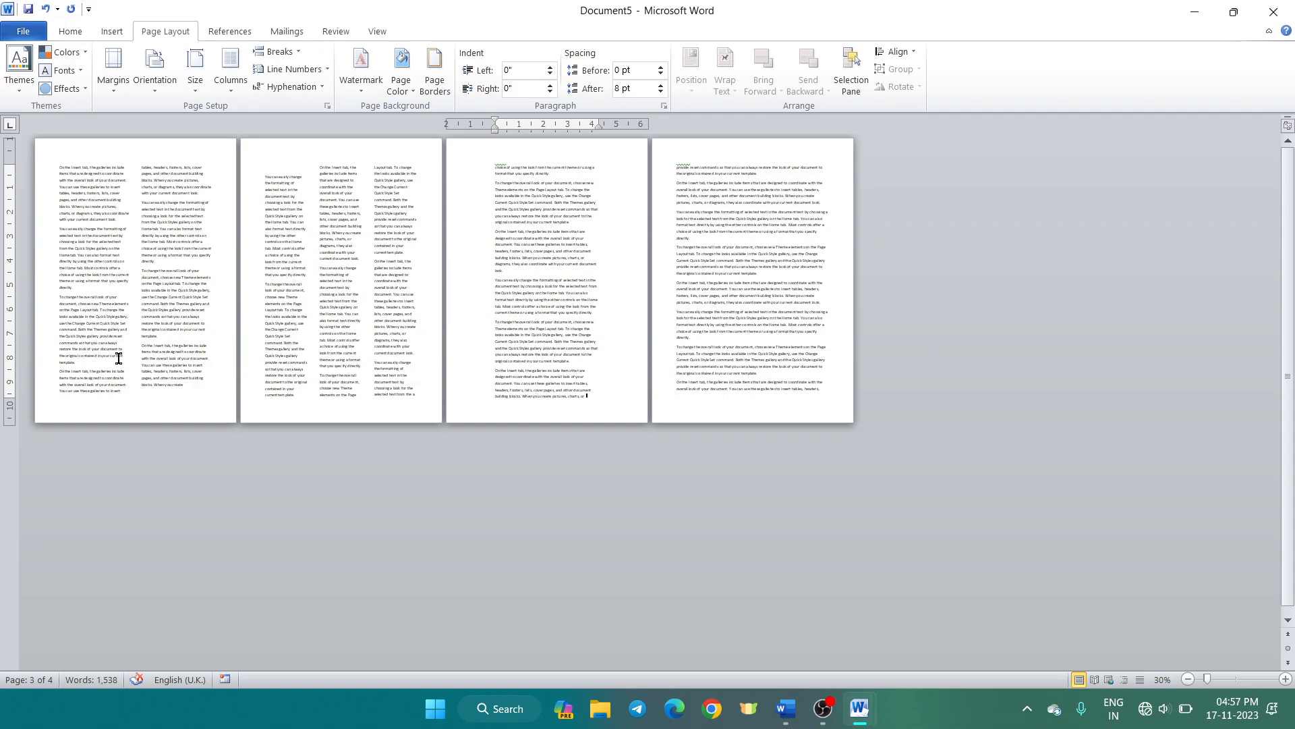
scroll(771, 305, "up", 3, "ctrl")
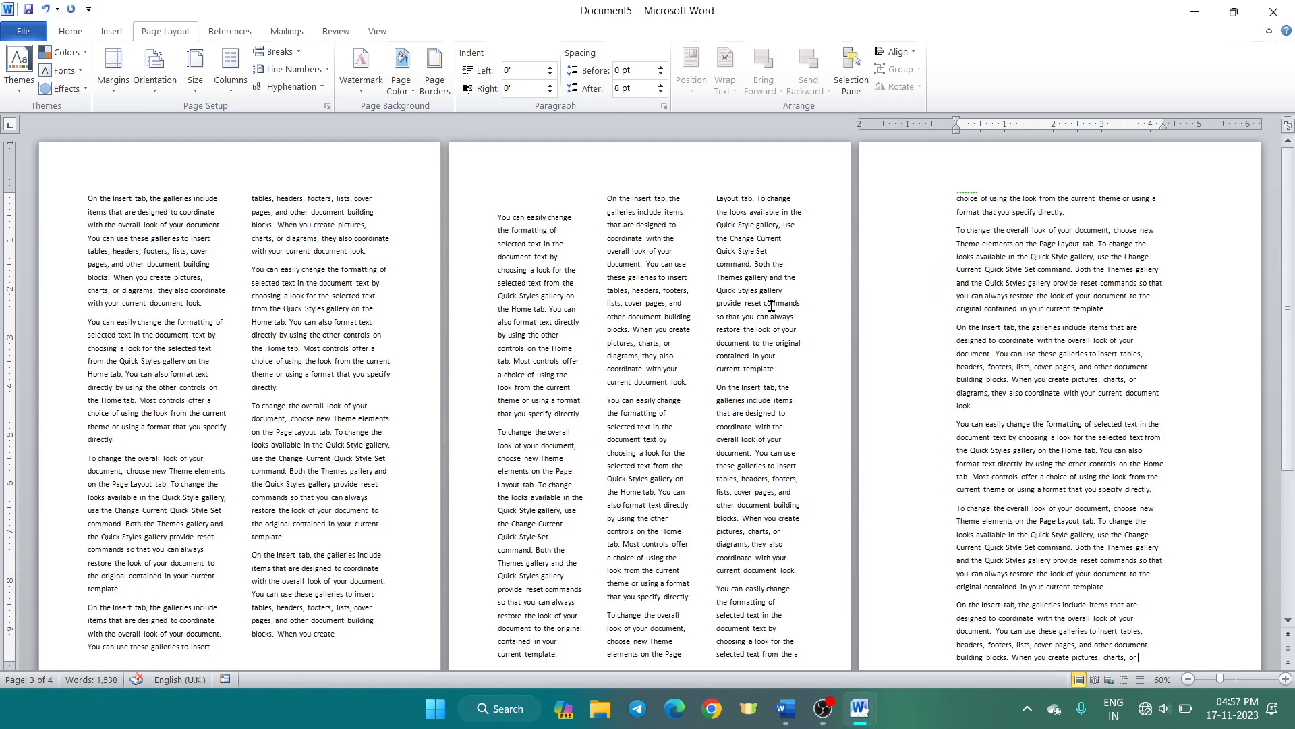
left_click(275, 51)
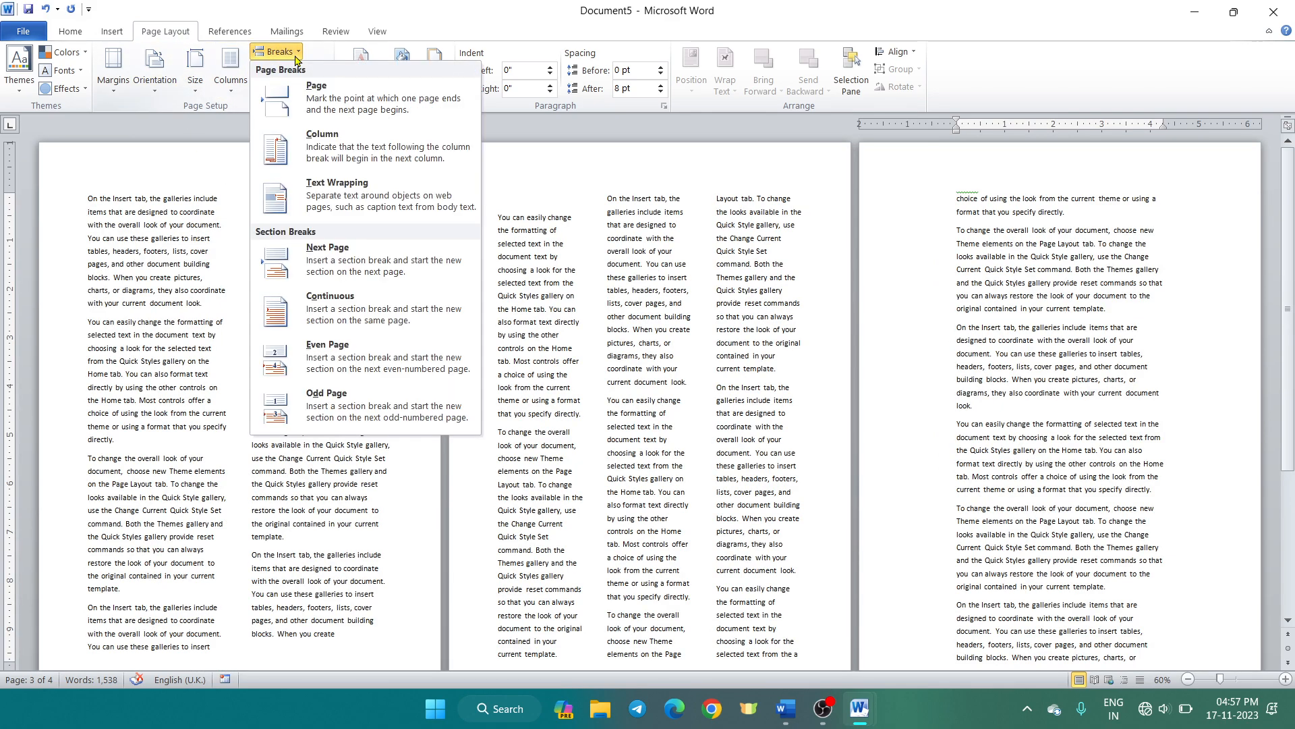
left_click(325, 322)
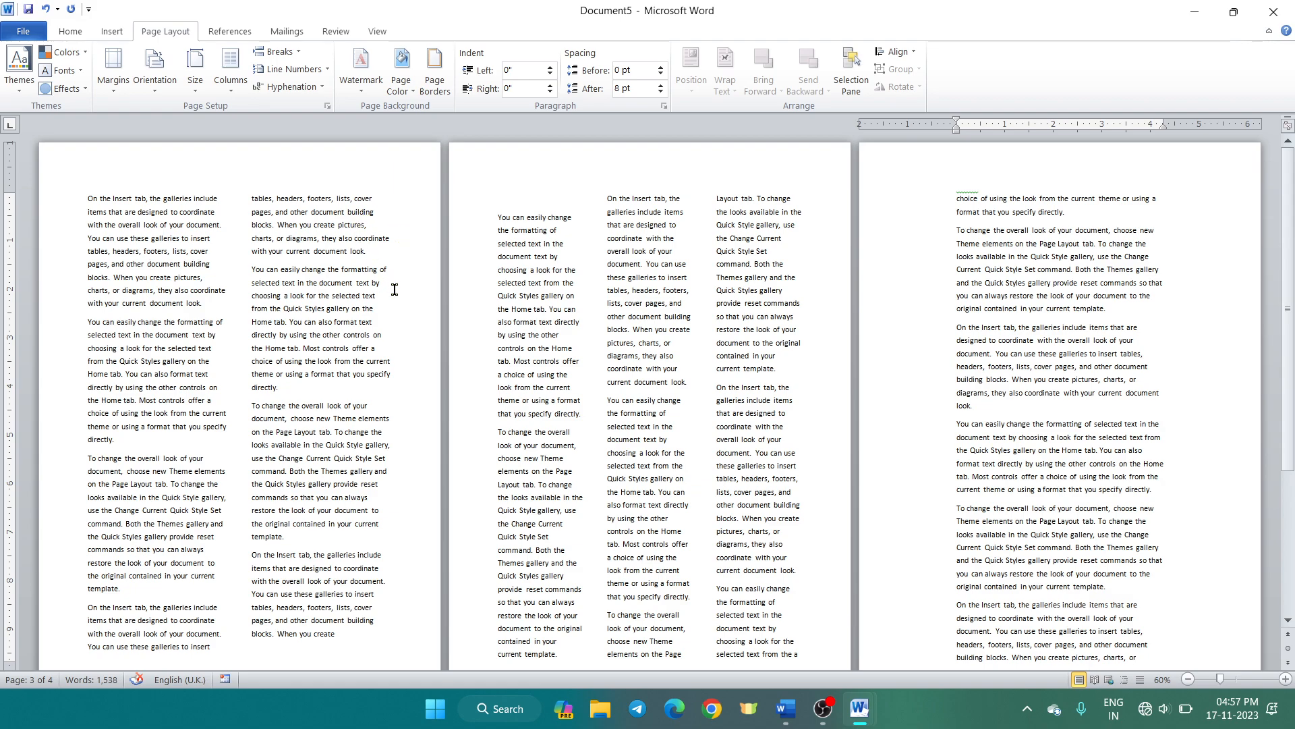
Create a new blank document and fill it with sample text using =rand(40).
key("ctrl+m")
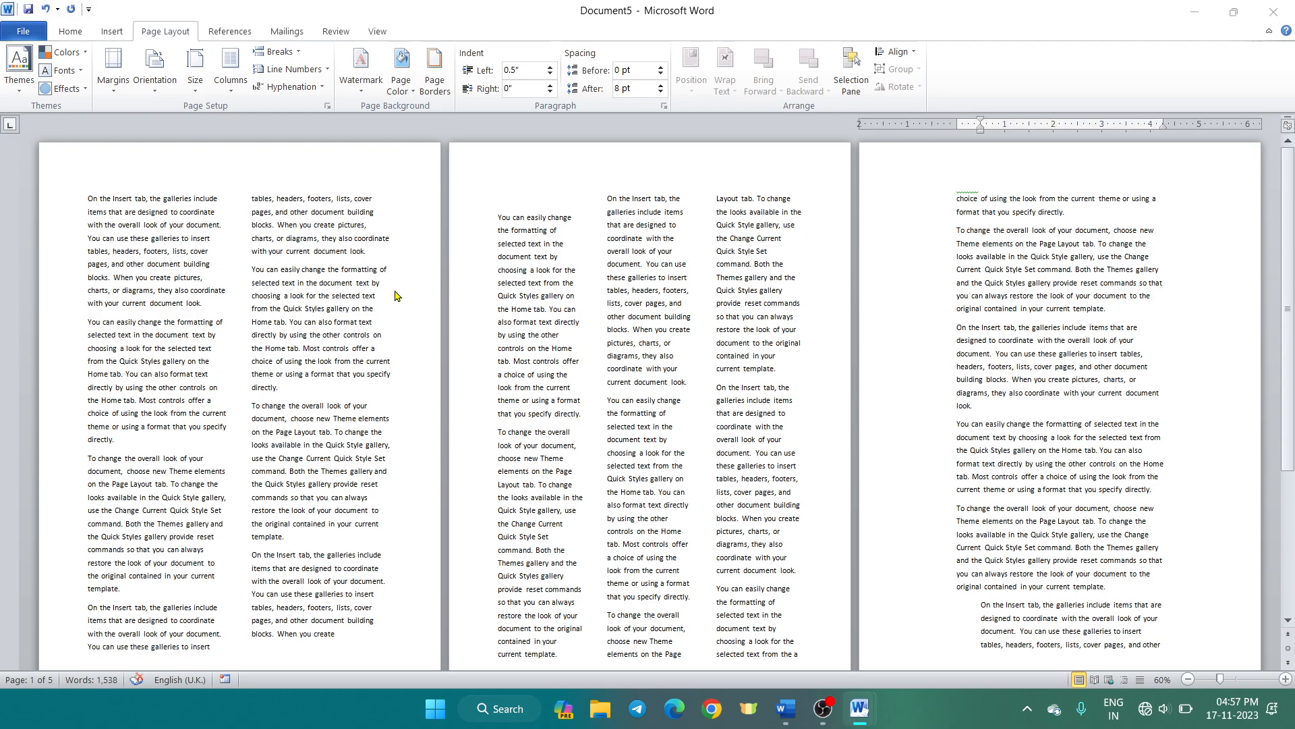
key("ctrl+n")
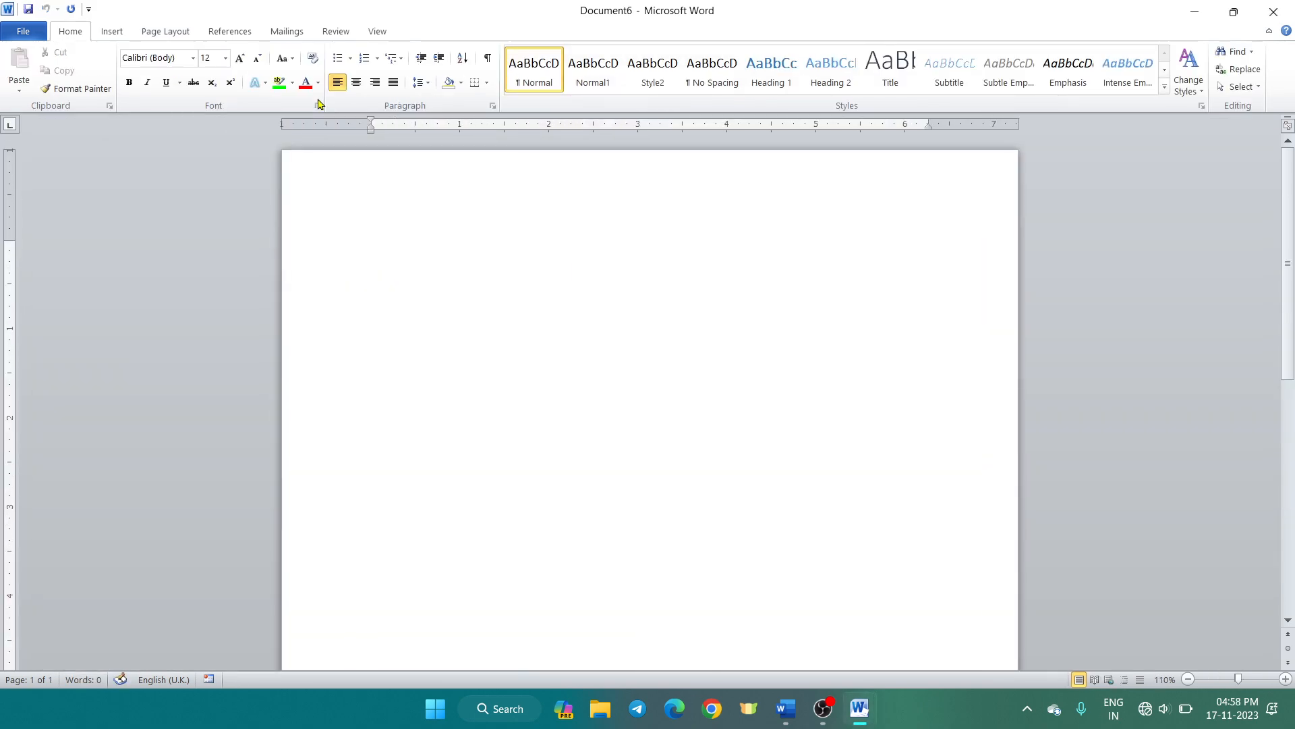
left_click(150, 32)
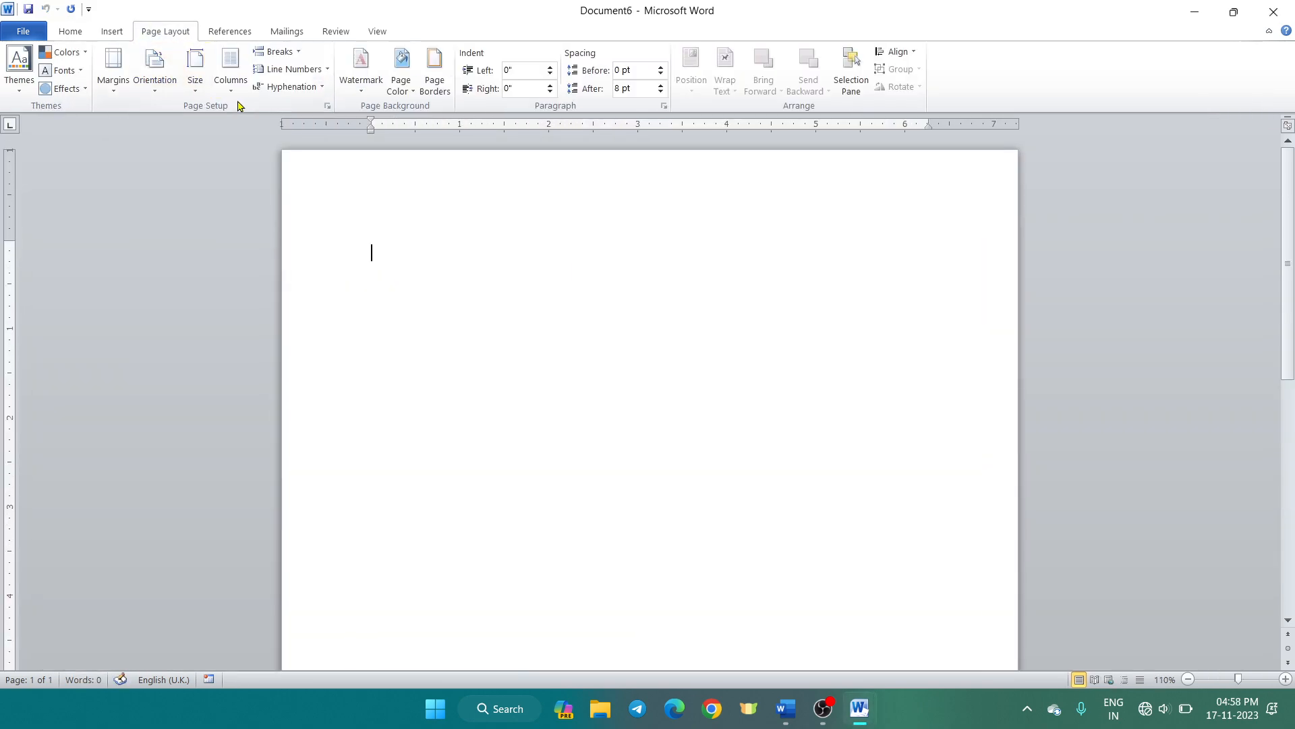
left_click(295, 54)
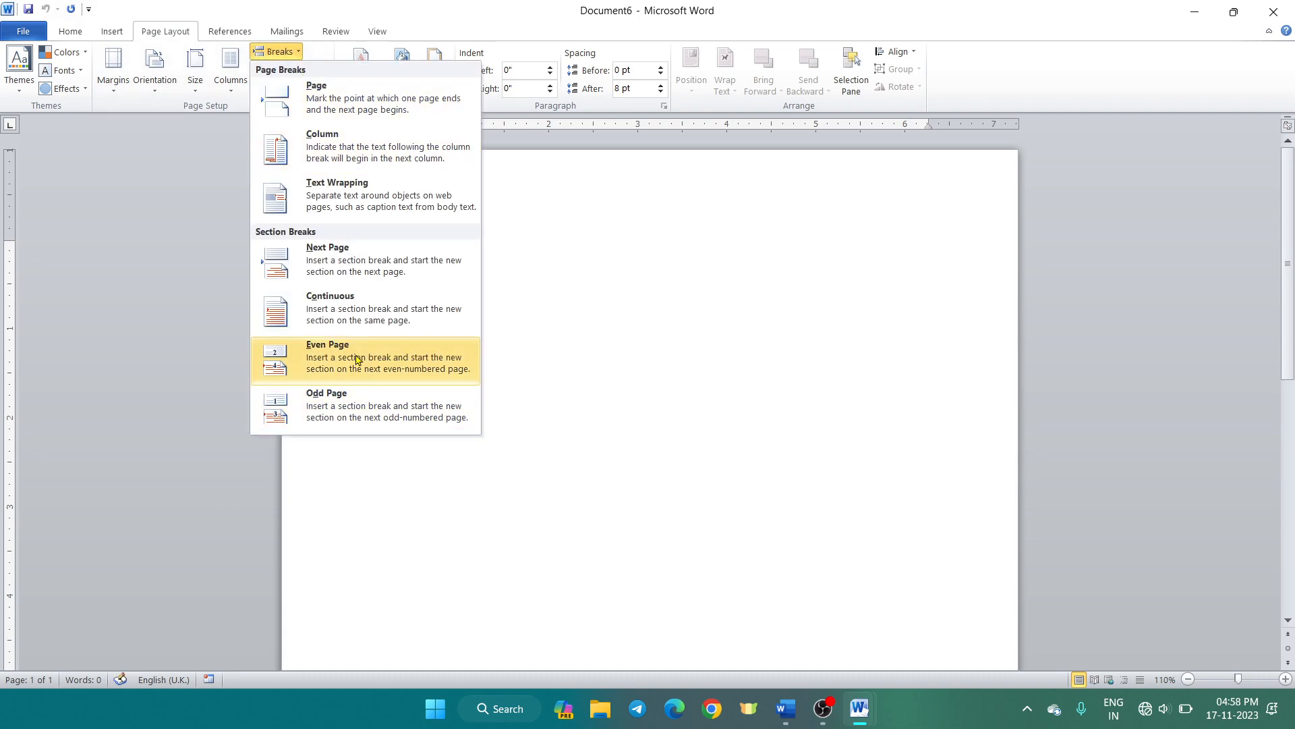
left_click(685, 338)
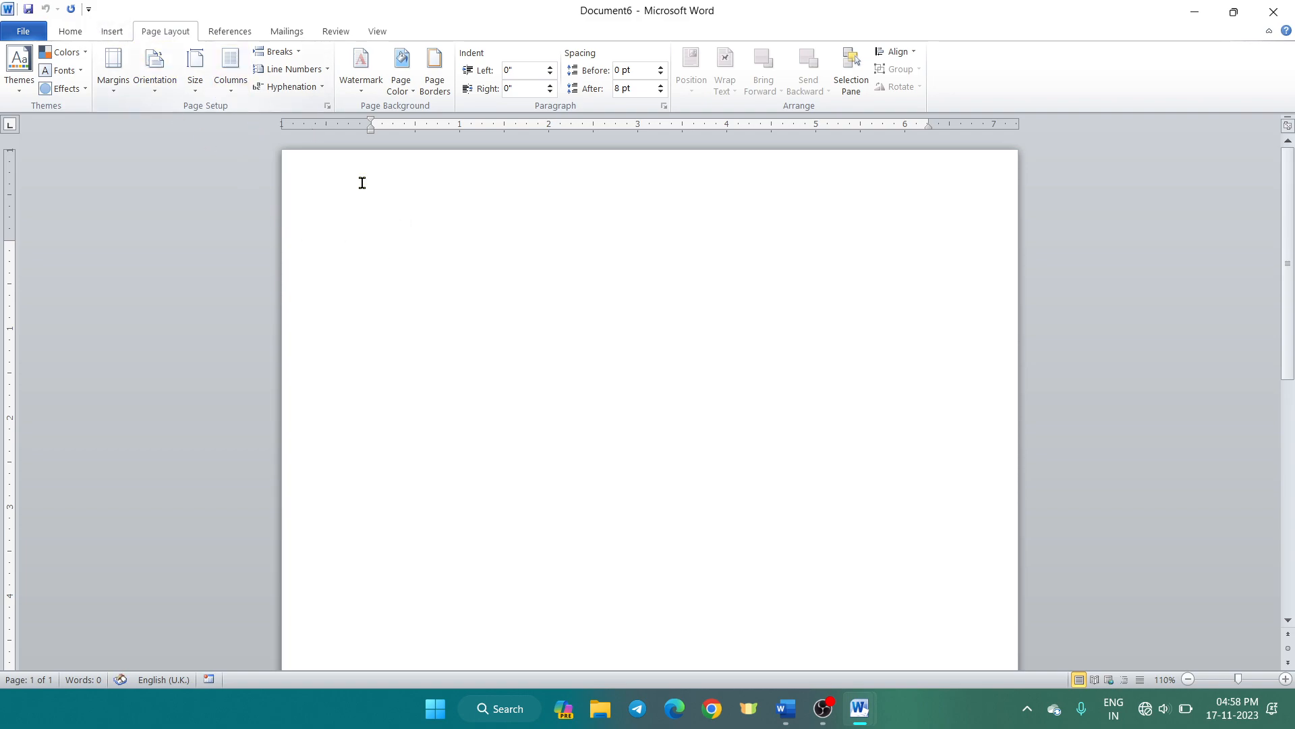
type("=rand(40)")
key("Return")
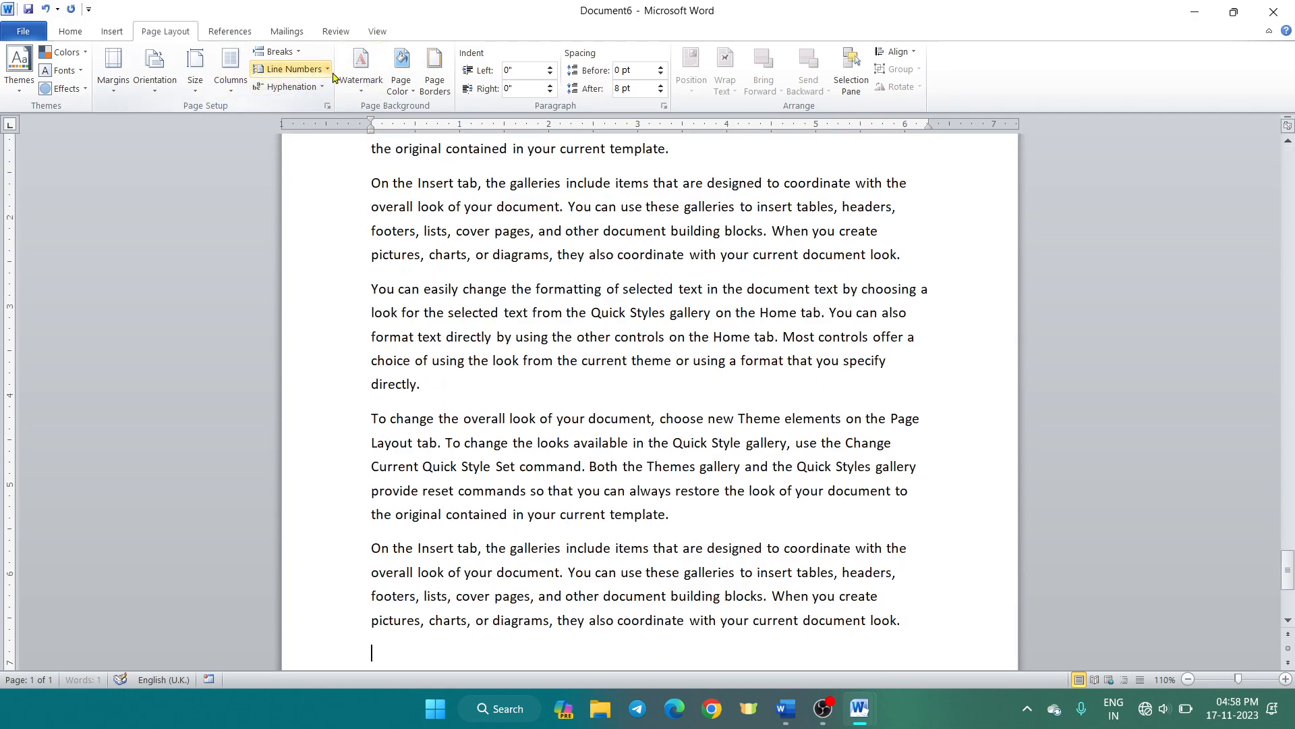
Insert page numbers at the bottom of the pages in the Circle style and leave footer editing.
left_click(115, 32)
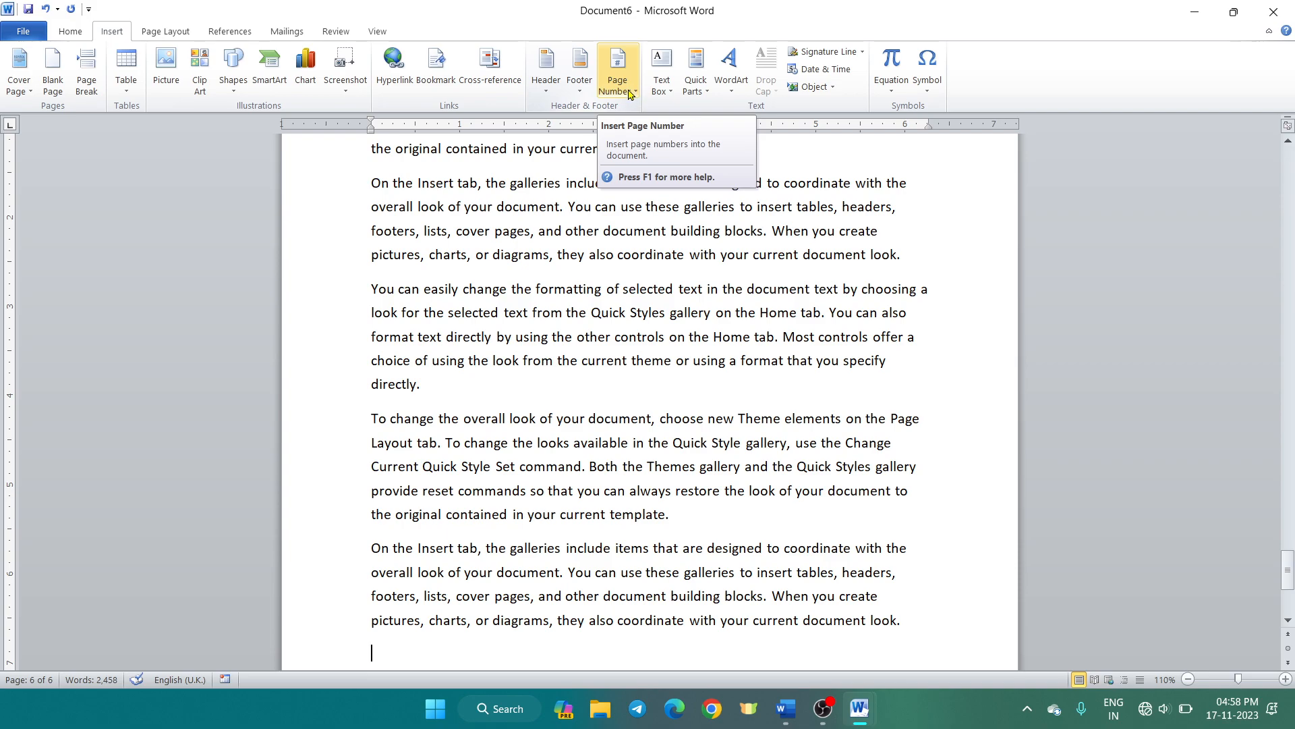
left_click(629, 94)
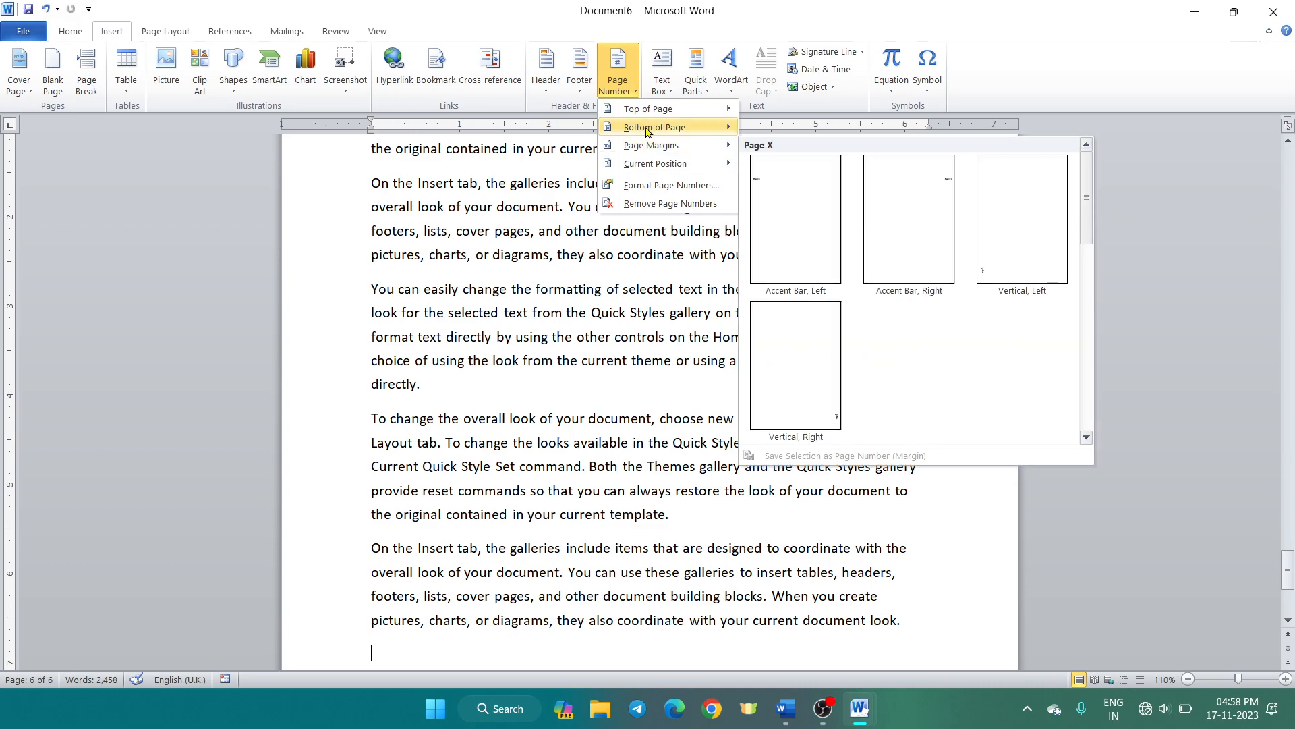
mouse_move(648, 127)
scroll(898, 284, "down", 10)
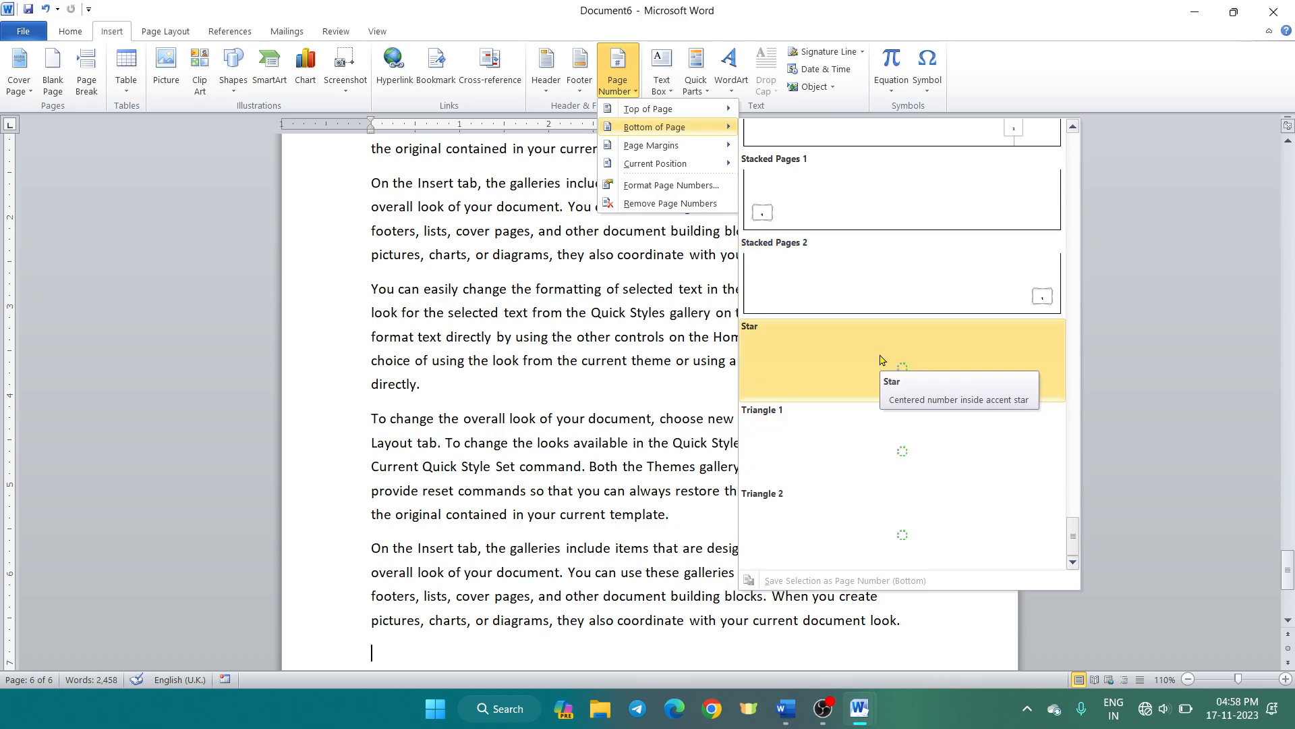
scroll(881, 360, "up", 3)
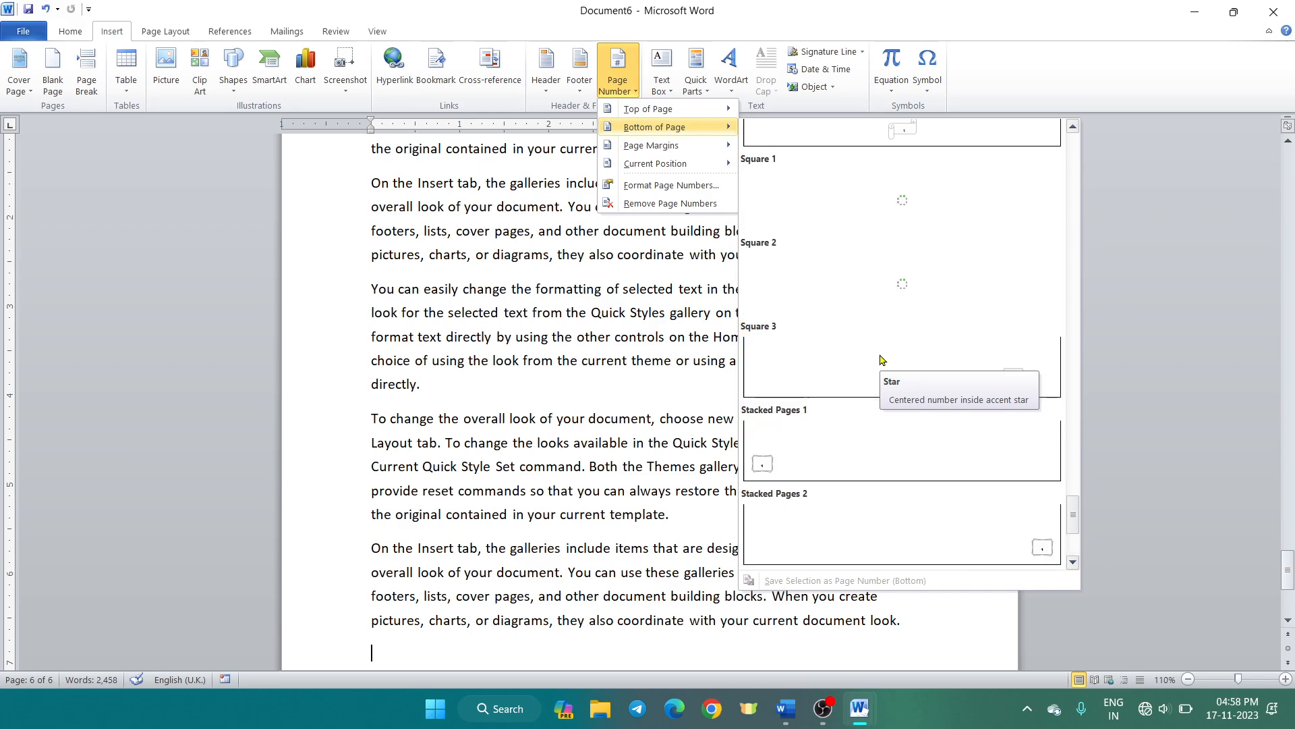
scroll(887, 350, "up", 3)
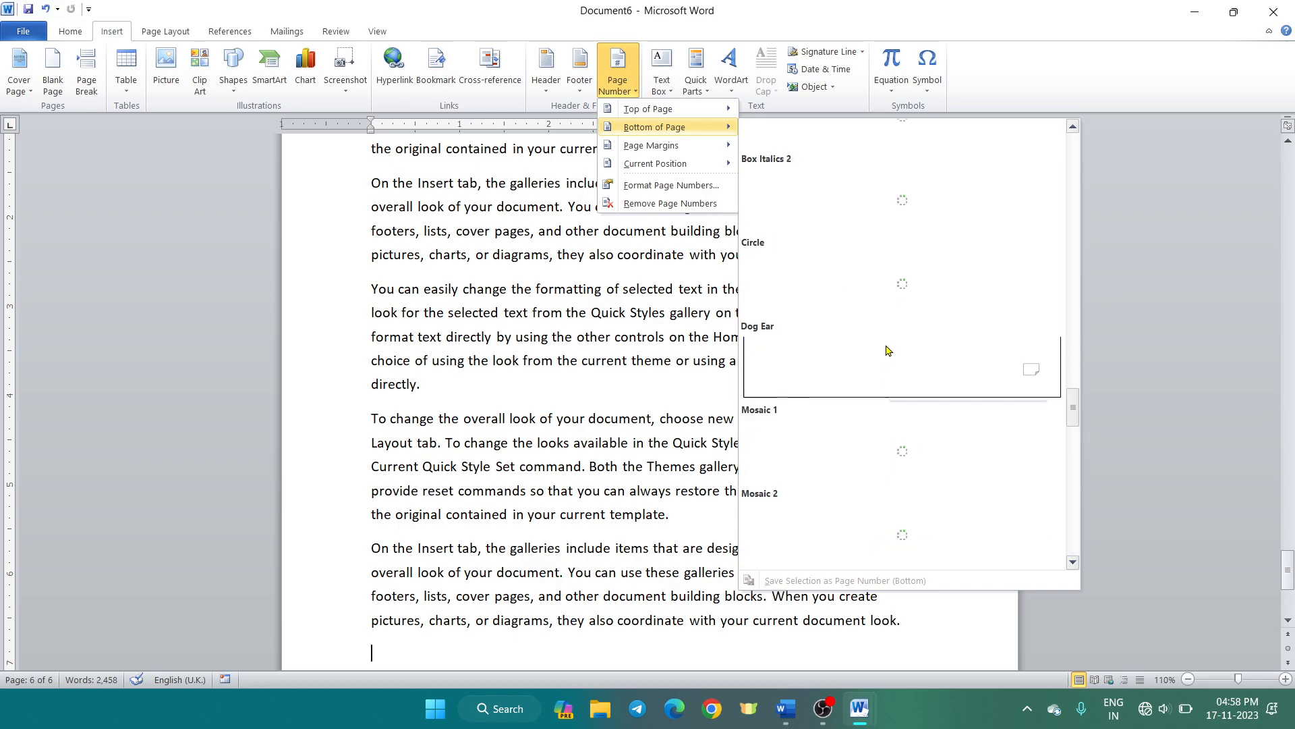
left_click(903, 296)
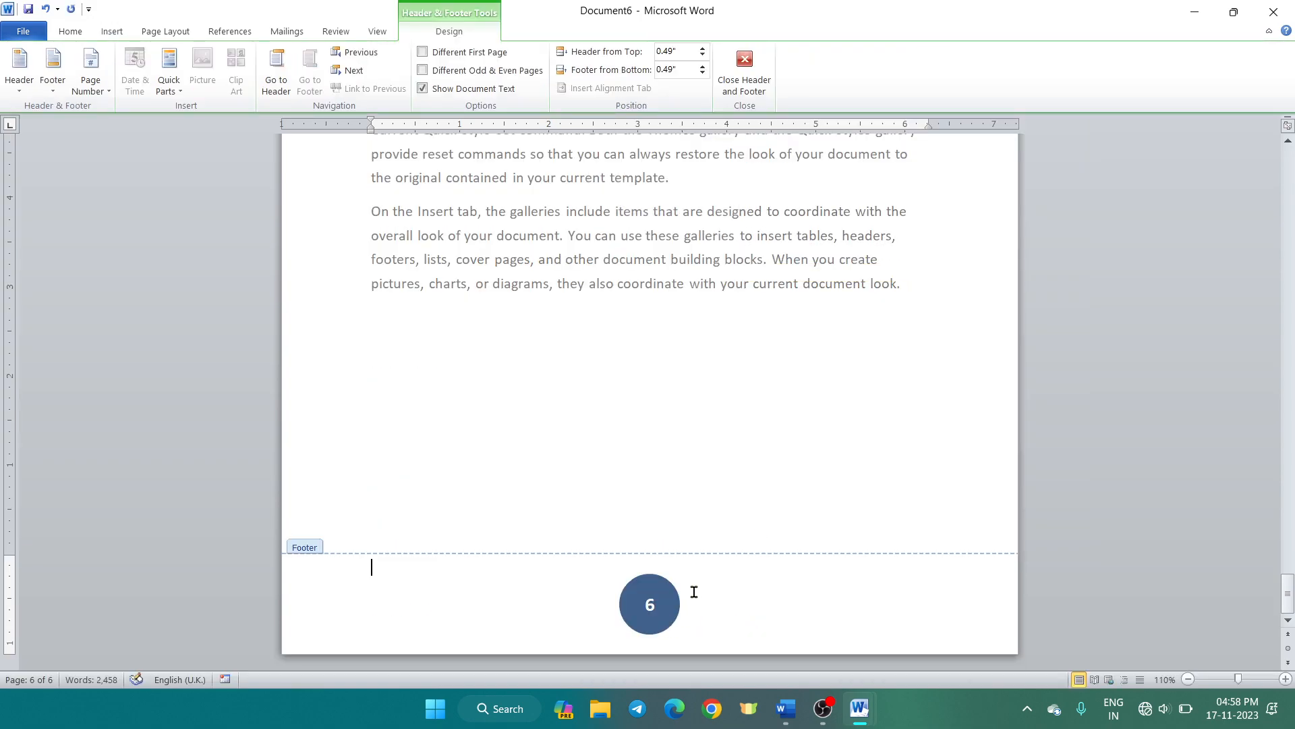
left_click(750, 62)
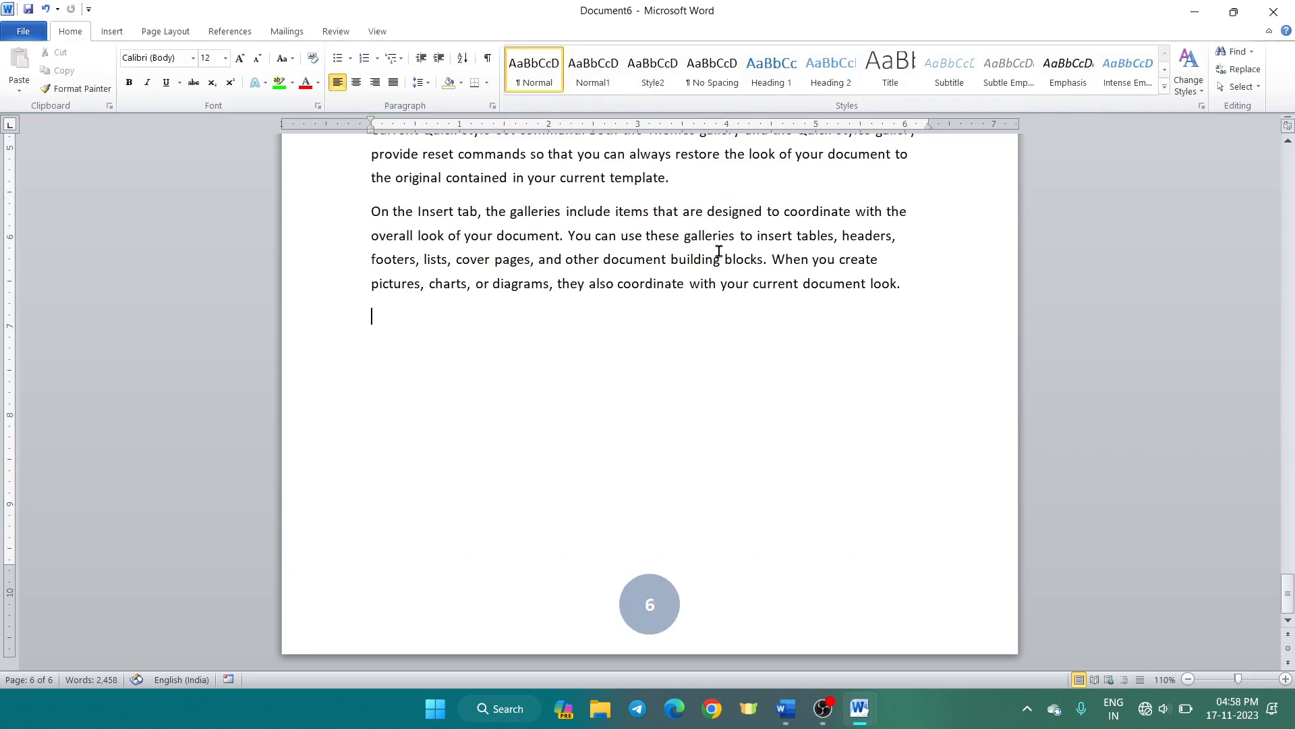
Examine the circled page numbers in the footers throughout the document.
scroll(728, 205, "up", 6)
scroll(708, 311, "up", 1)
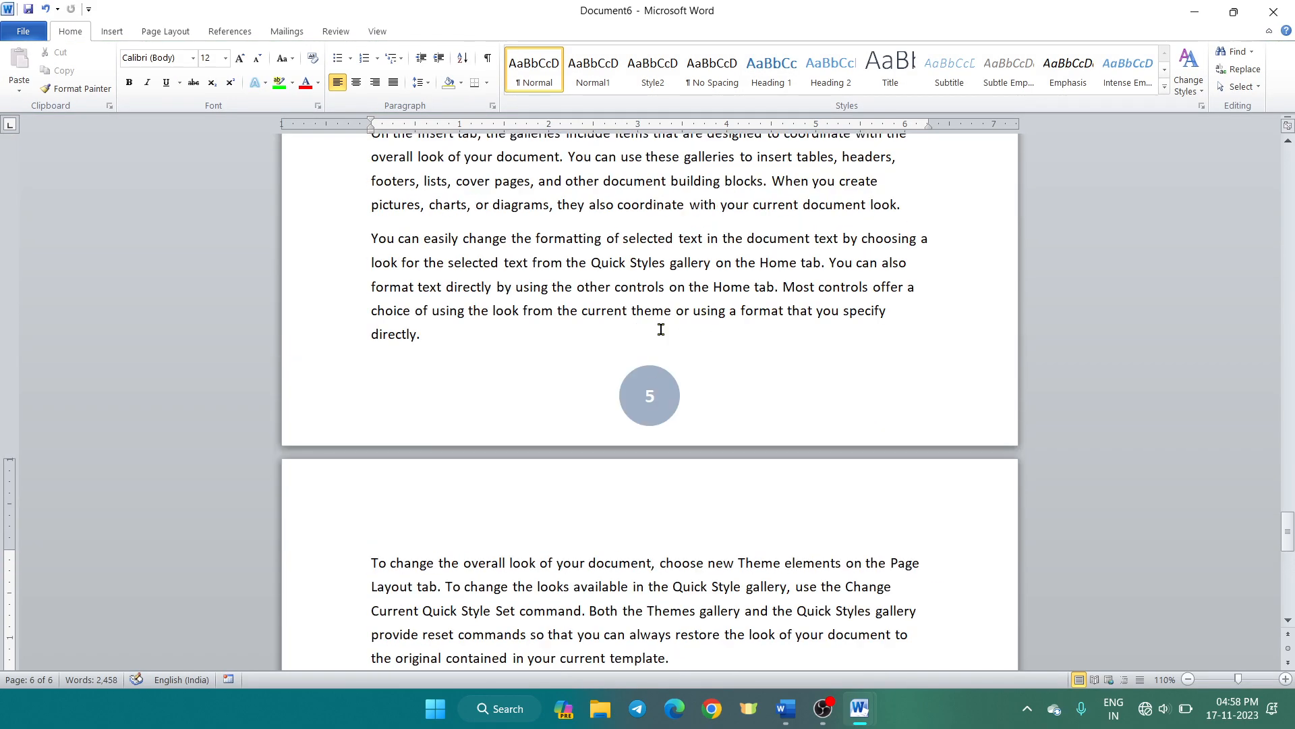
scroll(685, 385, "down", 1)
scroll(686, 384, "down", 5, "ctrl")
scroll(687, 386, "down", 5, "ctrl")
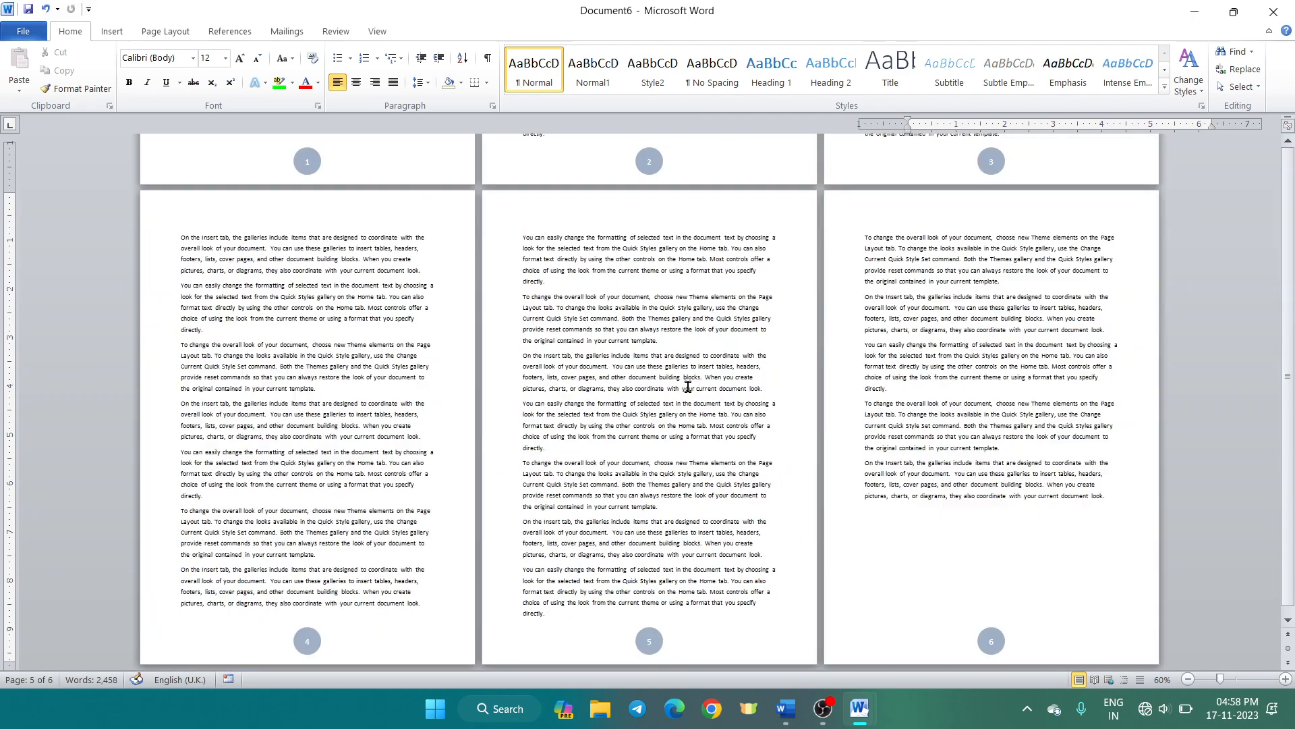
scroll(688, 386, "up", 2, "ctrl")
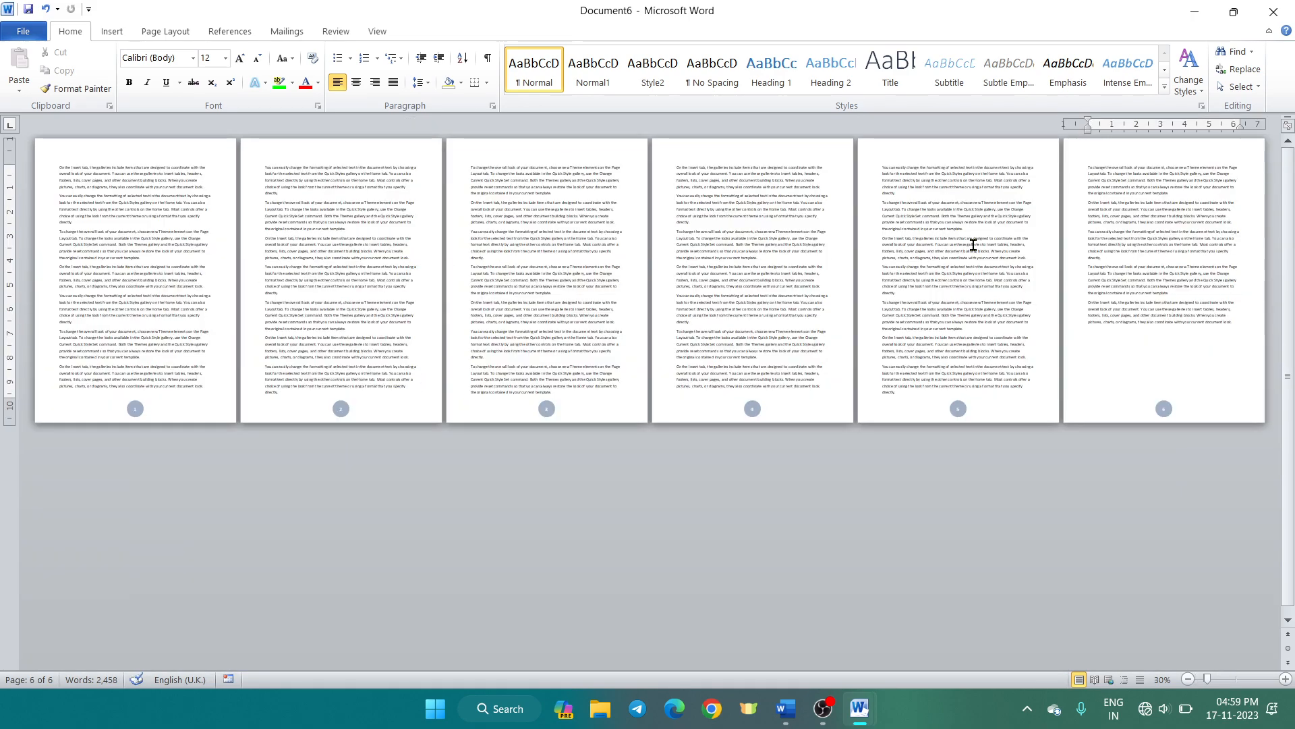
scroll(514, 378, "up", 3, "ctrl")
scroll(515, 378, "up", 3, "ctrl")
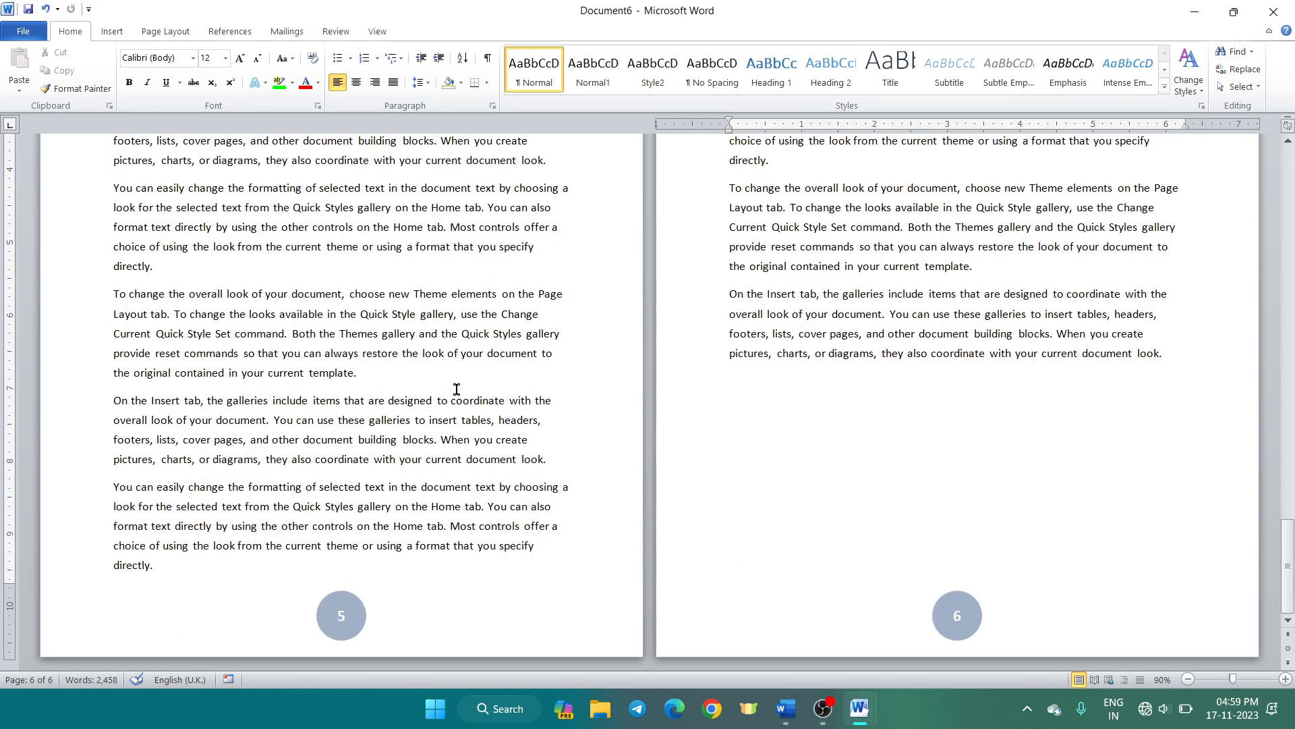
scroll(457, 389, "up", 12)
scroll(457, 389, "up", 15)
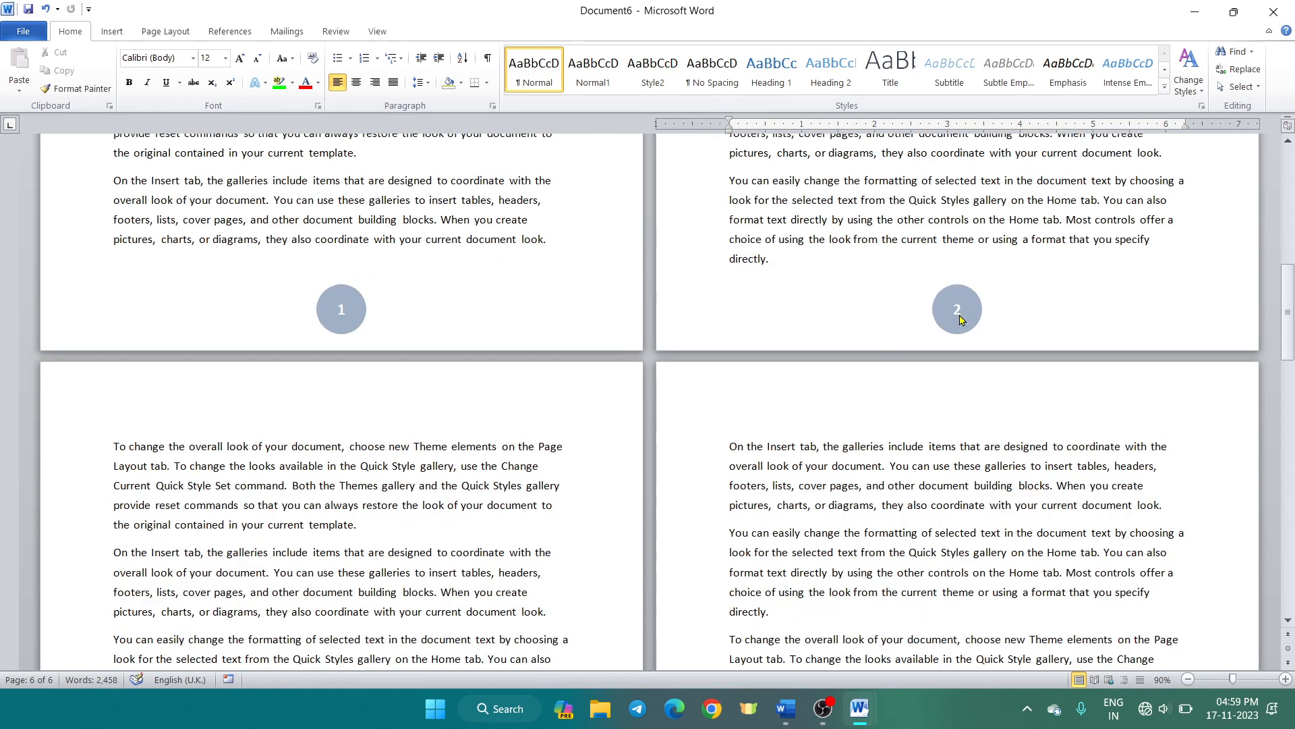
scroll(962, 317, "up", 5, "ctrl")
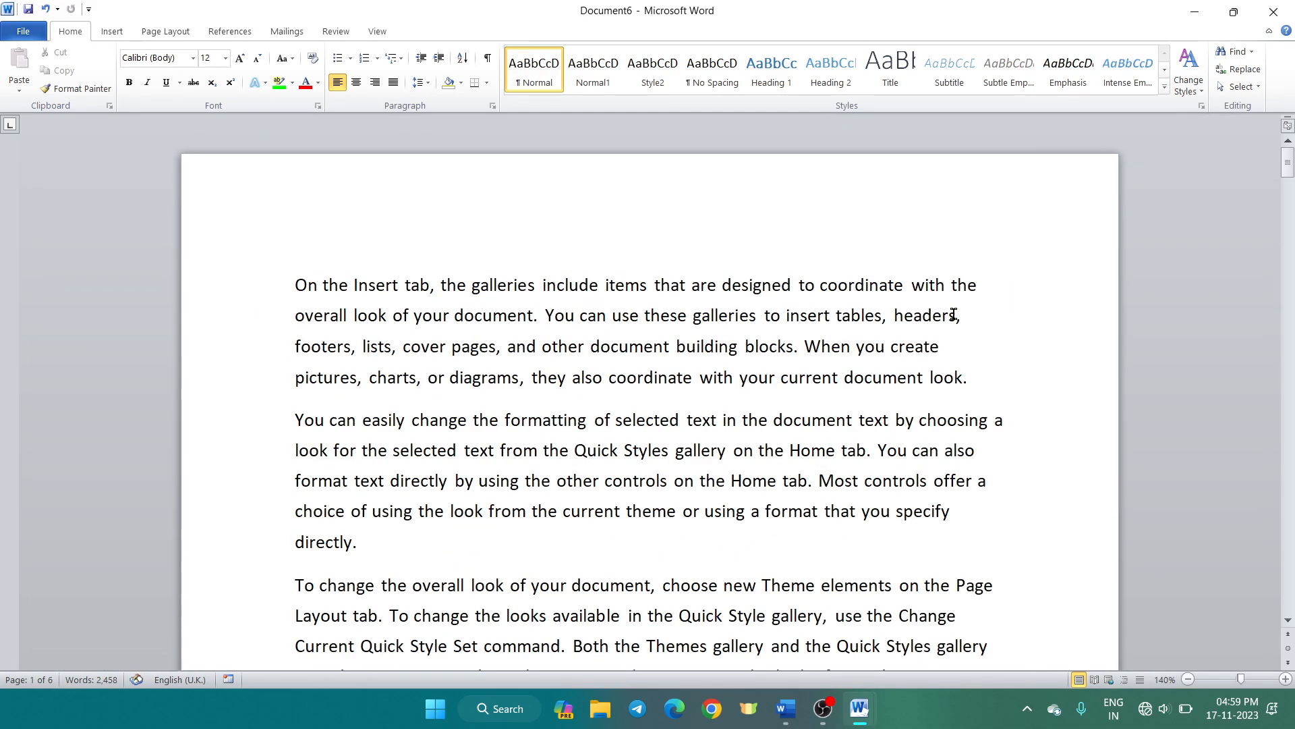
scroll(953, 315, "down", 12)
scroll(830, 338, "down", 12)
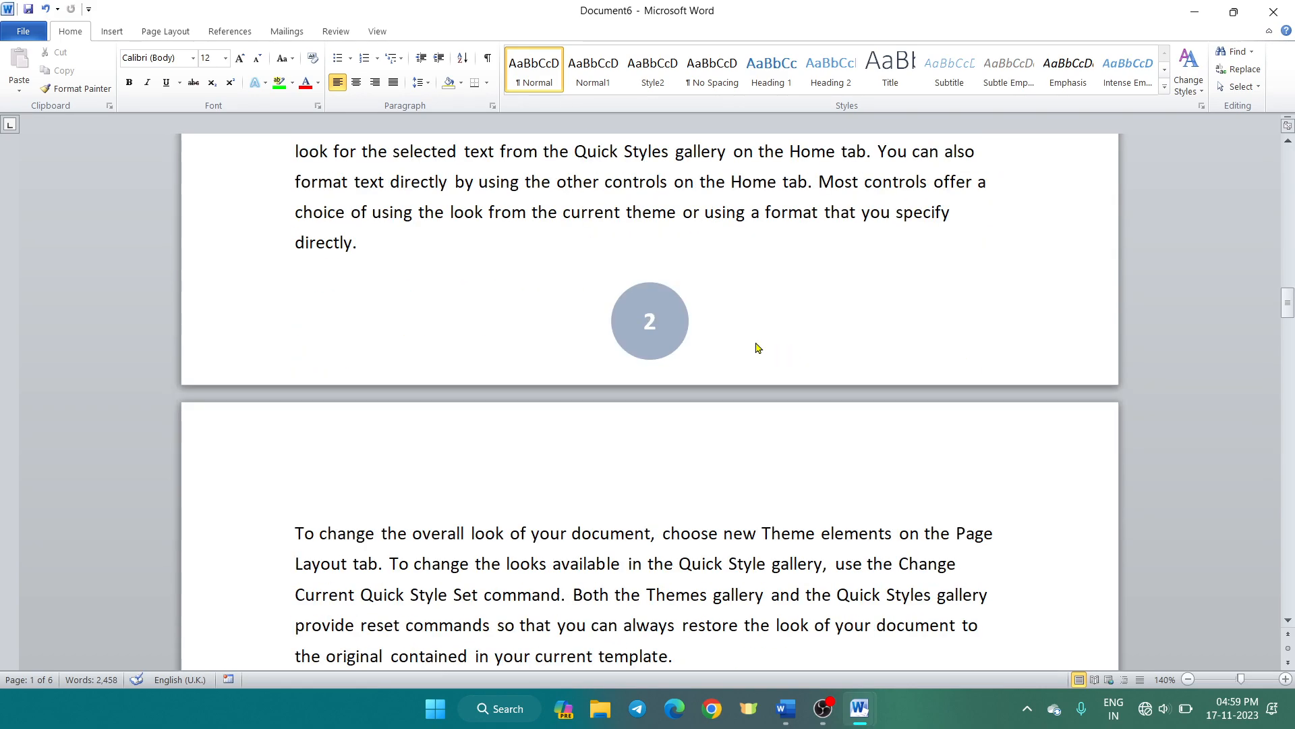
scroll(373, 219, "up", 2)
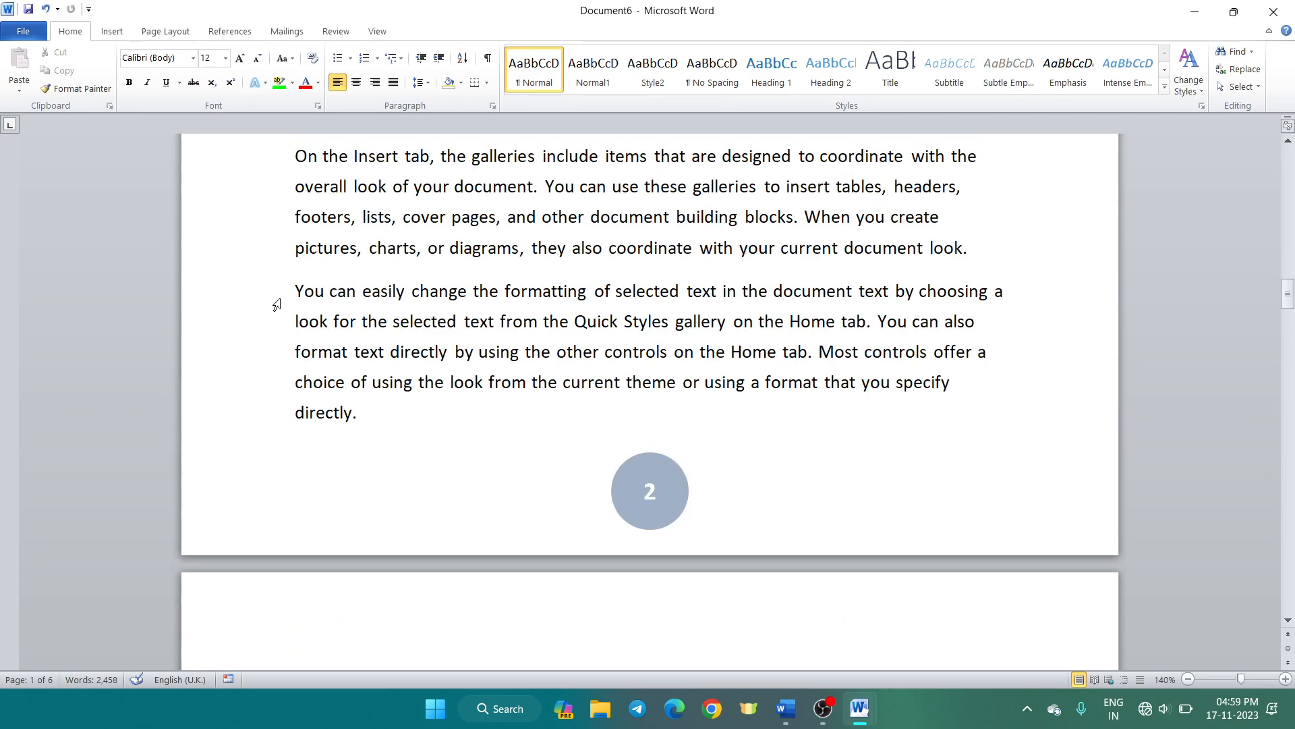
Insert an Even Page section break before "selected text" in the last paragraph of page two.
left_click(586, 294)
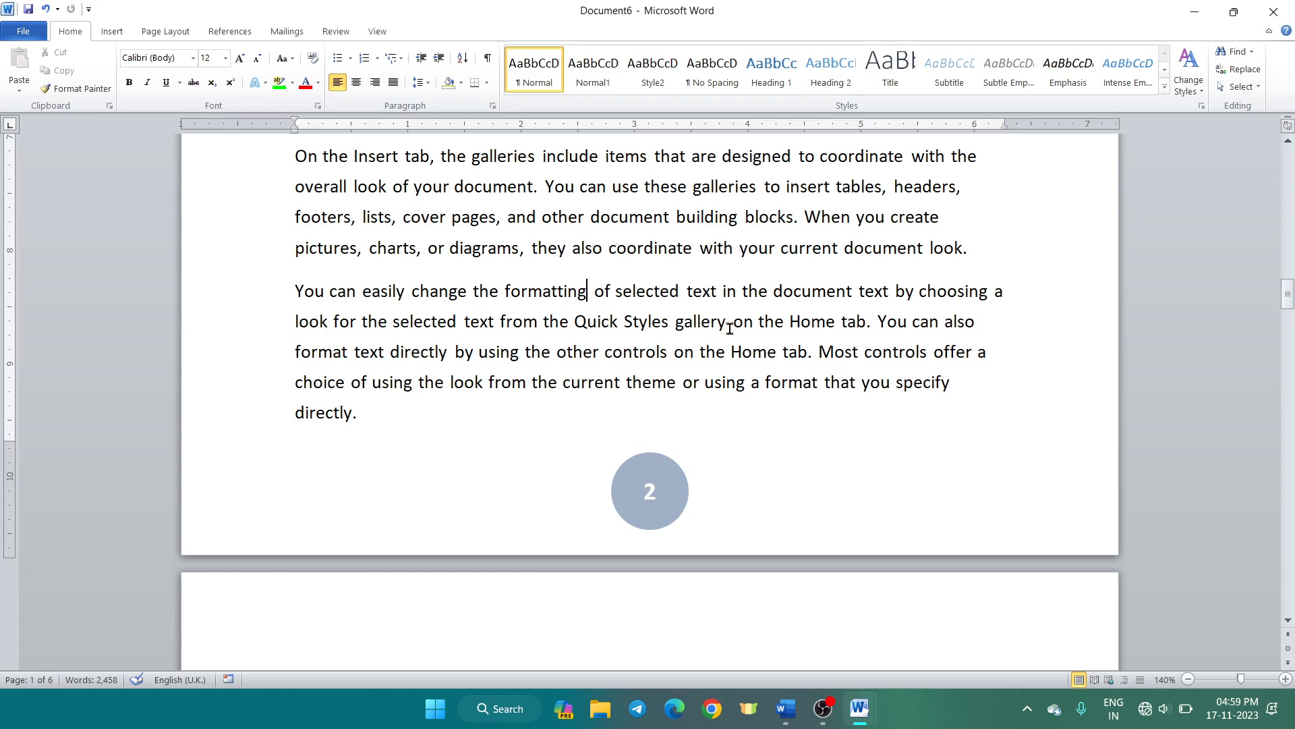
scroll(610, 327, "up", 4, "ctrl")
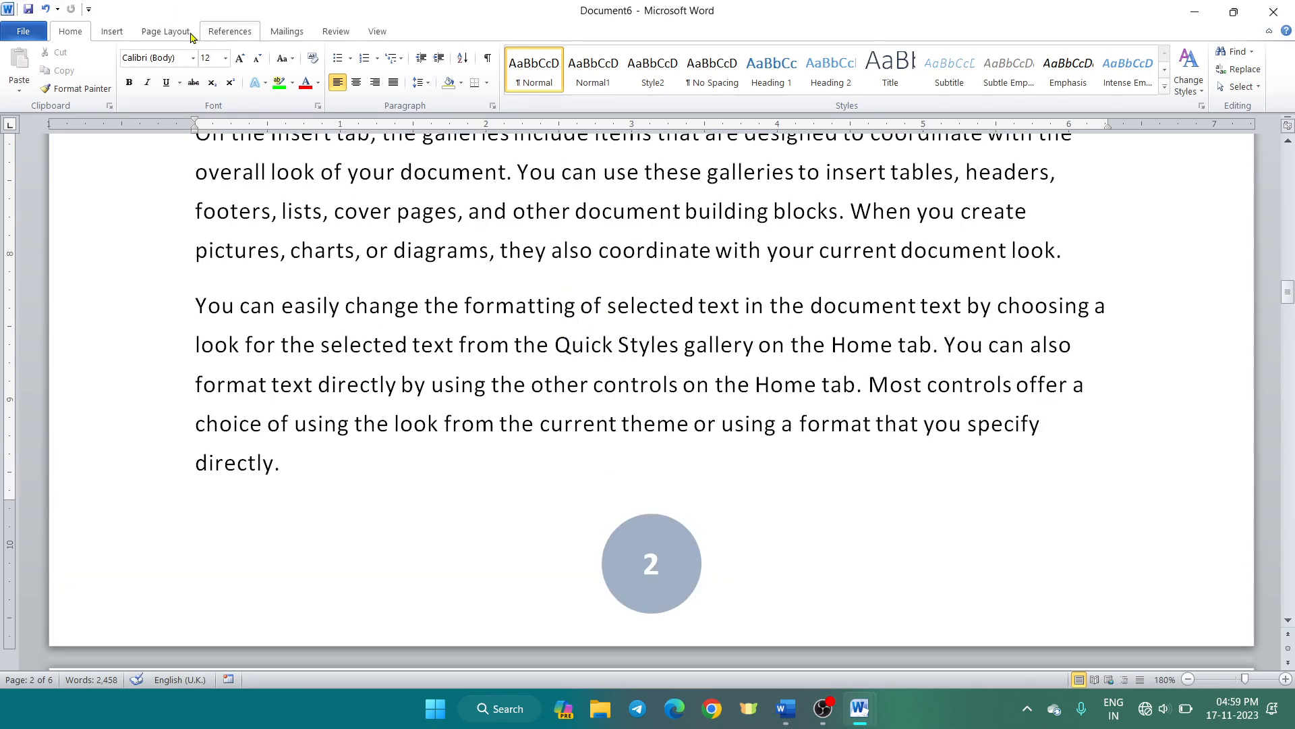
left_click(169, 34)
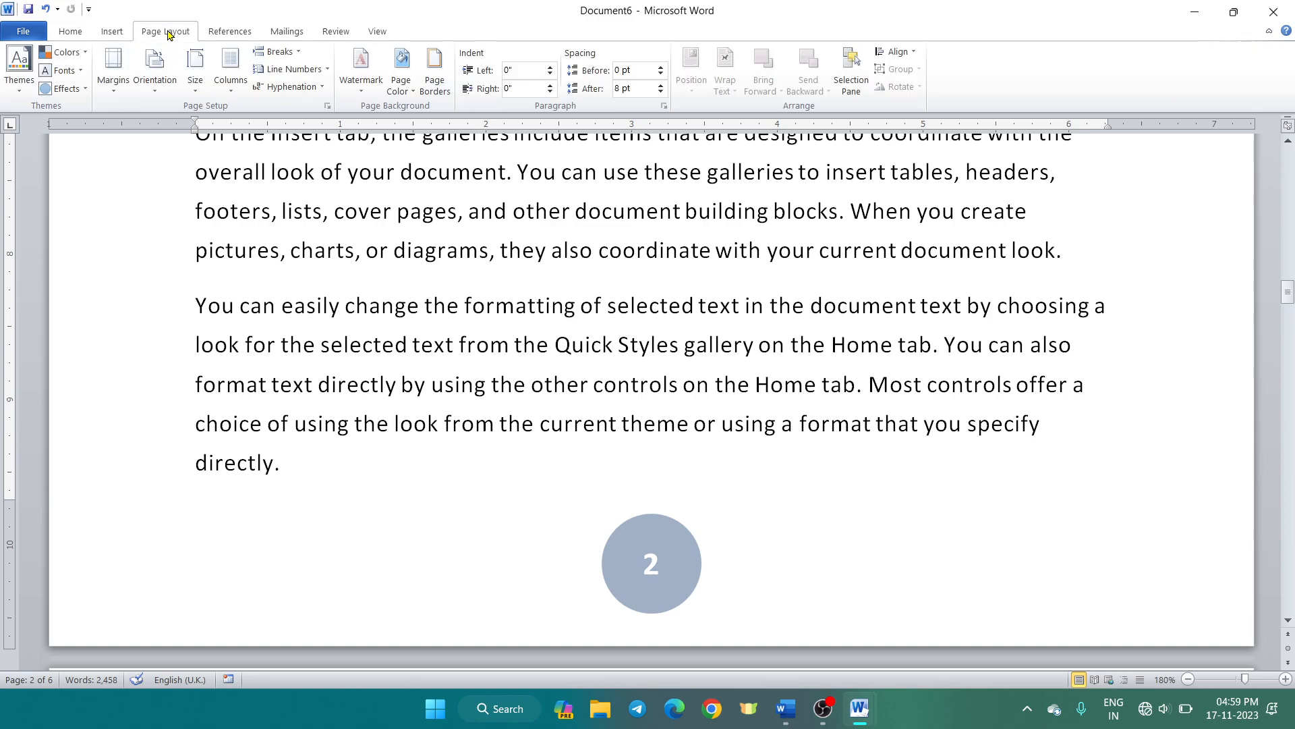
left_click(296, 55)
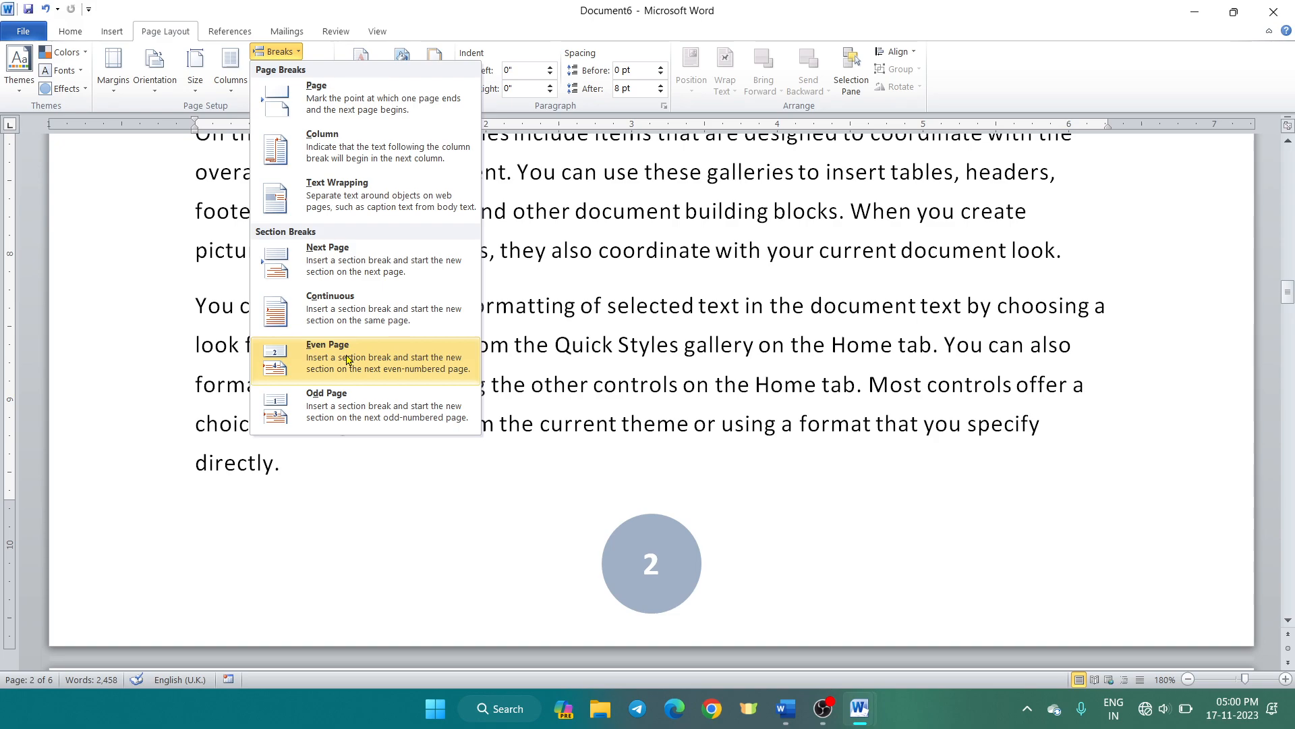
left_click(577, 307)
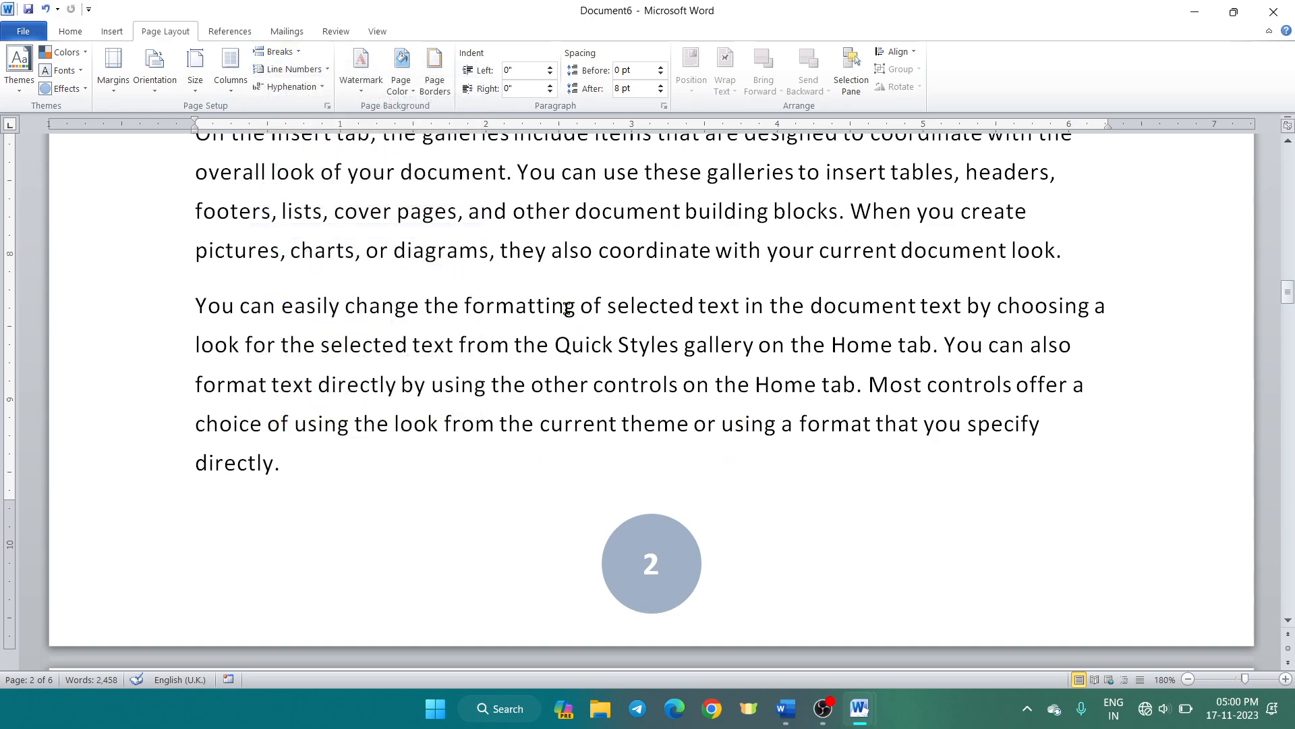
left_click(277, 51)
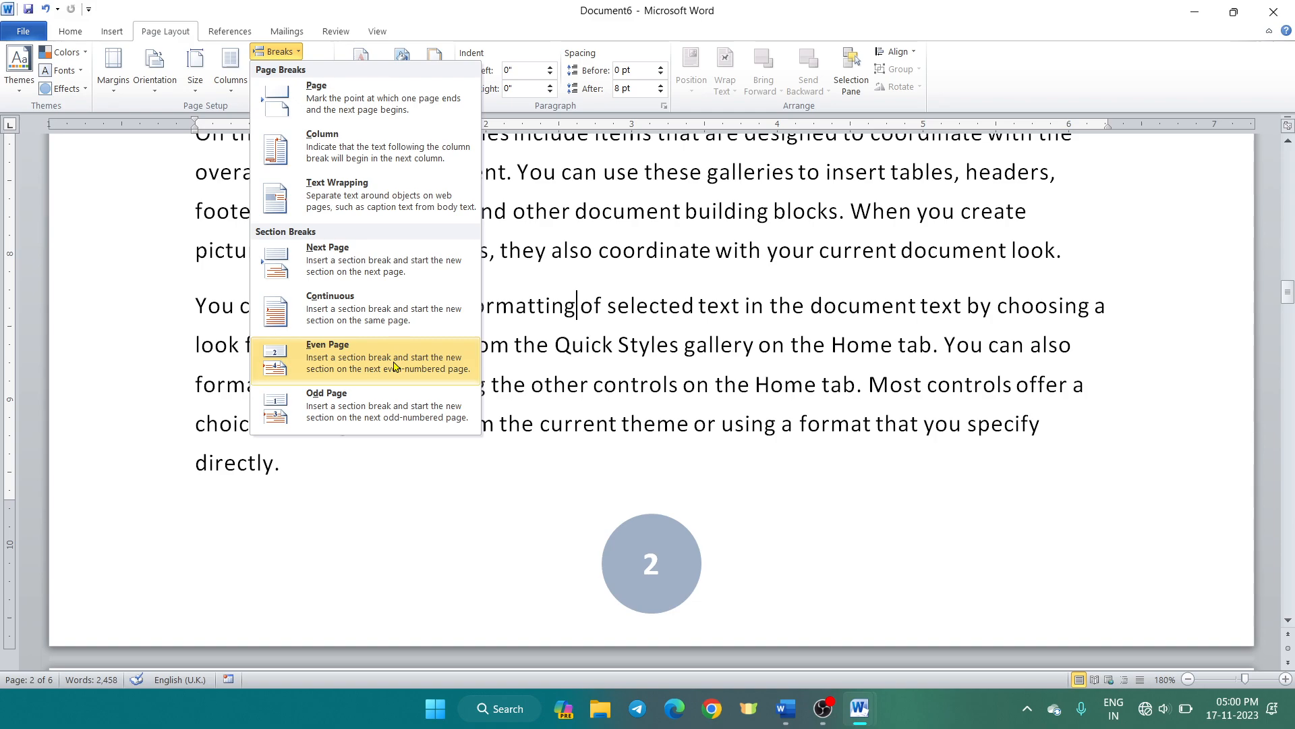
left_click(610, 307)
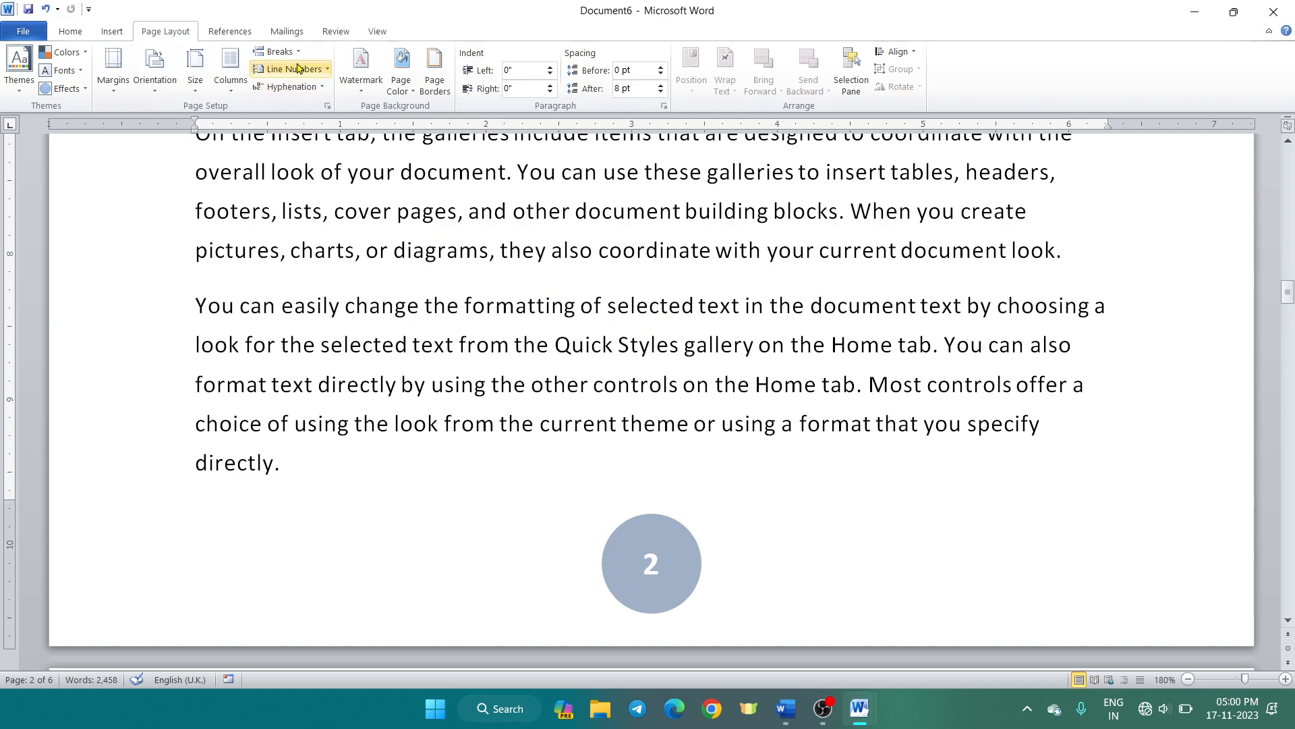
left_click(295, 60)
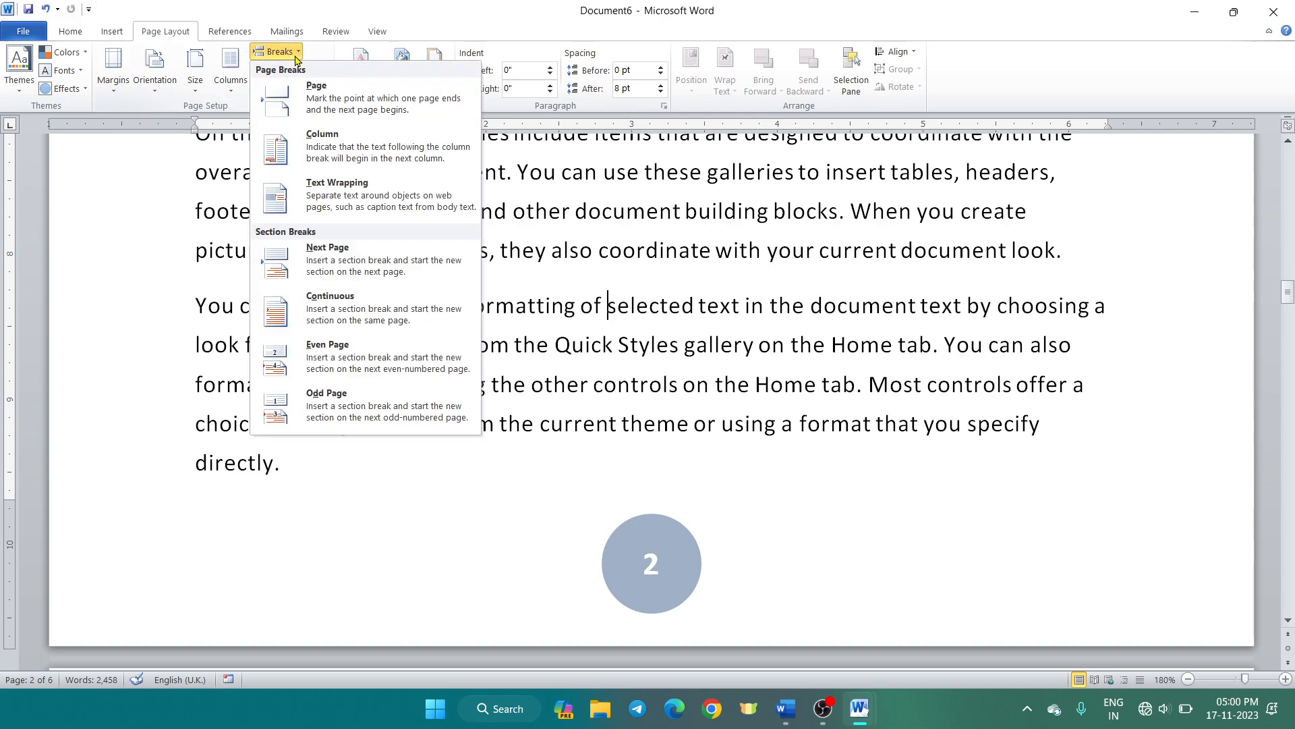
left_click(323, 359)
Check the footer page numbers on the pages before and after the Even Page section break.
scroll(412, 384, "down", 4)
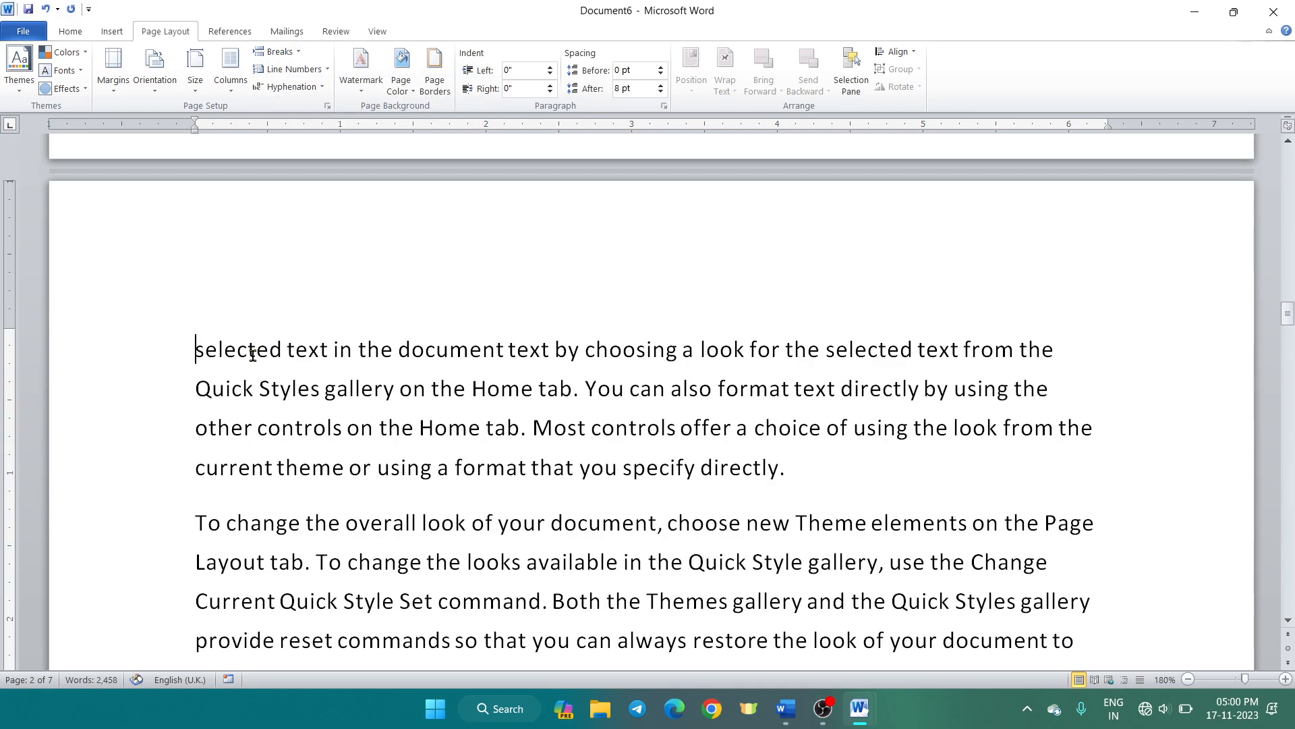
scroll(434, 350, "down", 5)
scroll(406, 383, "down", 4)
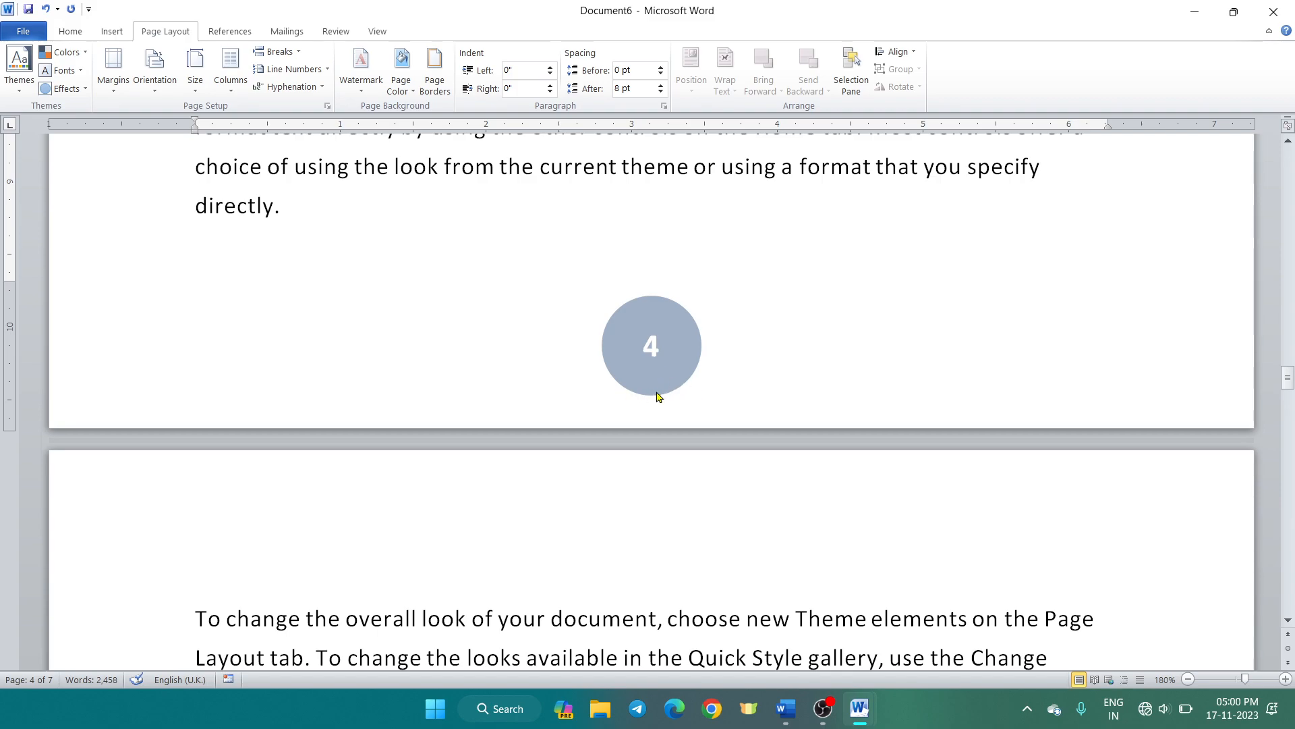
scroll(644, 390, "up", 8)
scroll(634, 379, "down", 5)
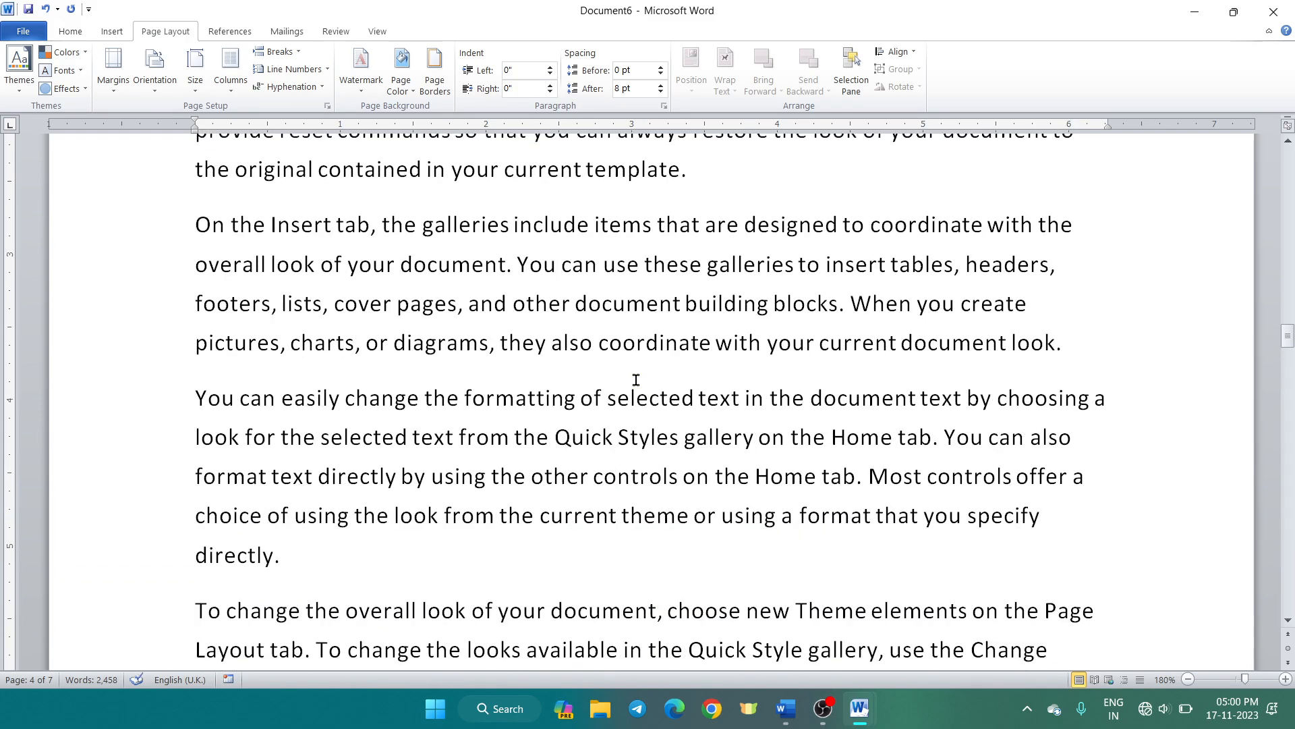
scroll(634, 376, "down", 9)
scroll(630, 375, "up", 4)
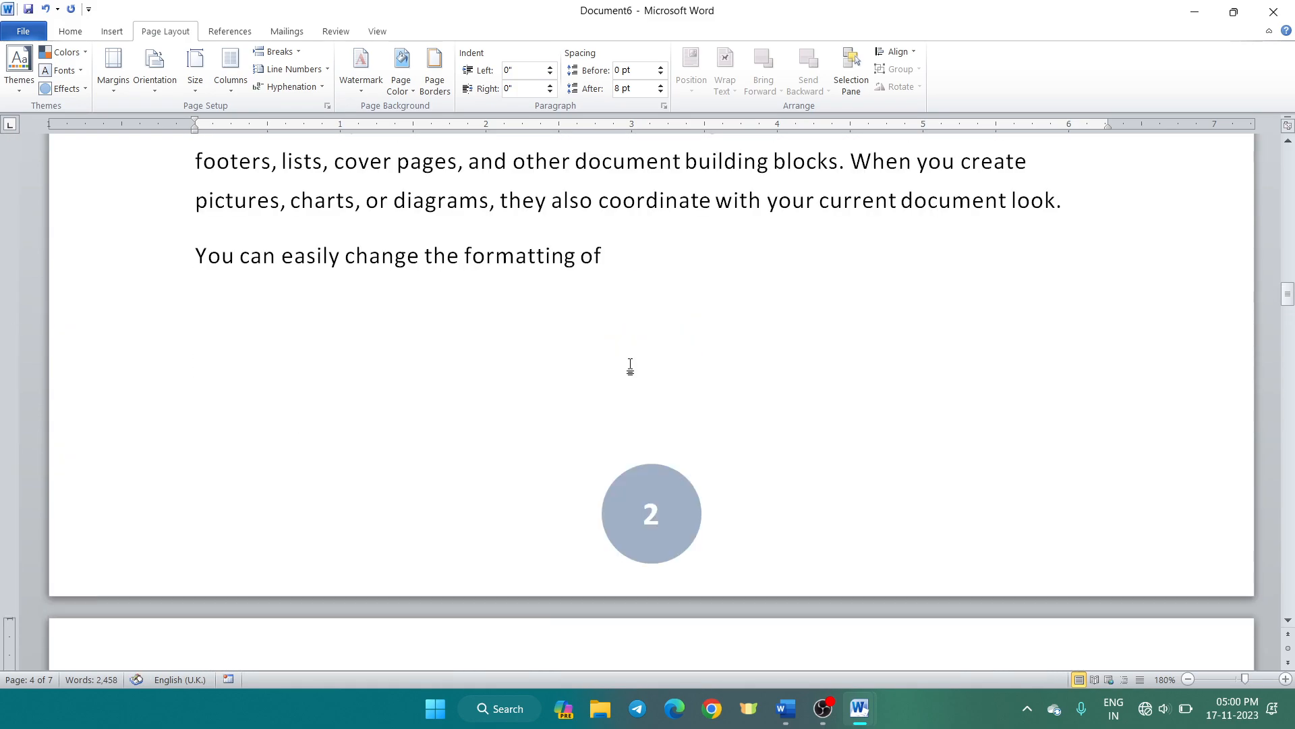
Insert an Odd Page section break before "coordinate" in the last paragraph of page one.
scroll(605, 379, "up", 6)
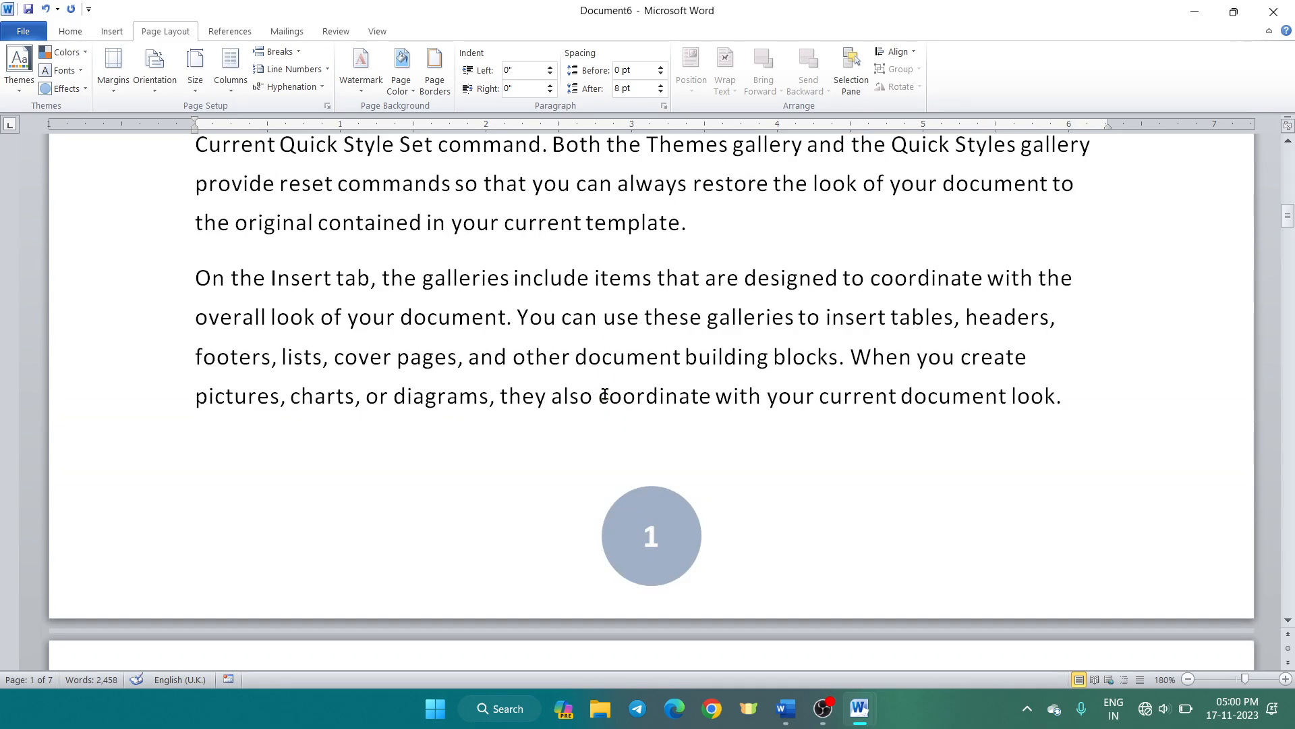
left_click(600, 396)
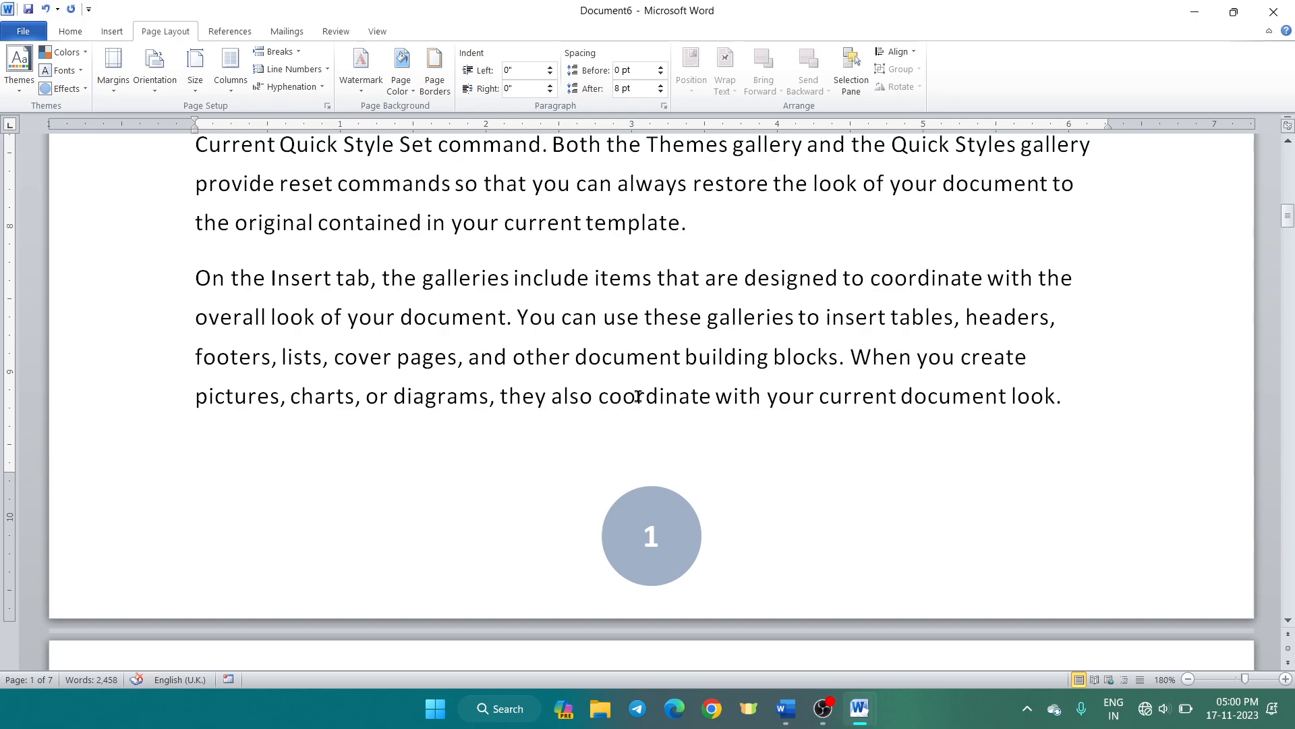
left_click(275, 51)
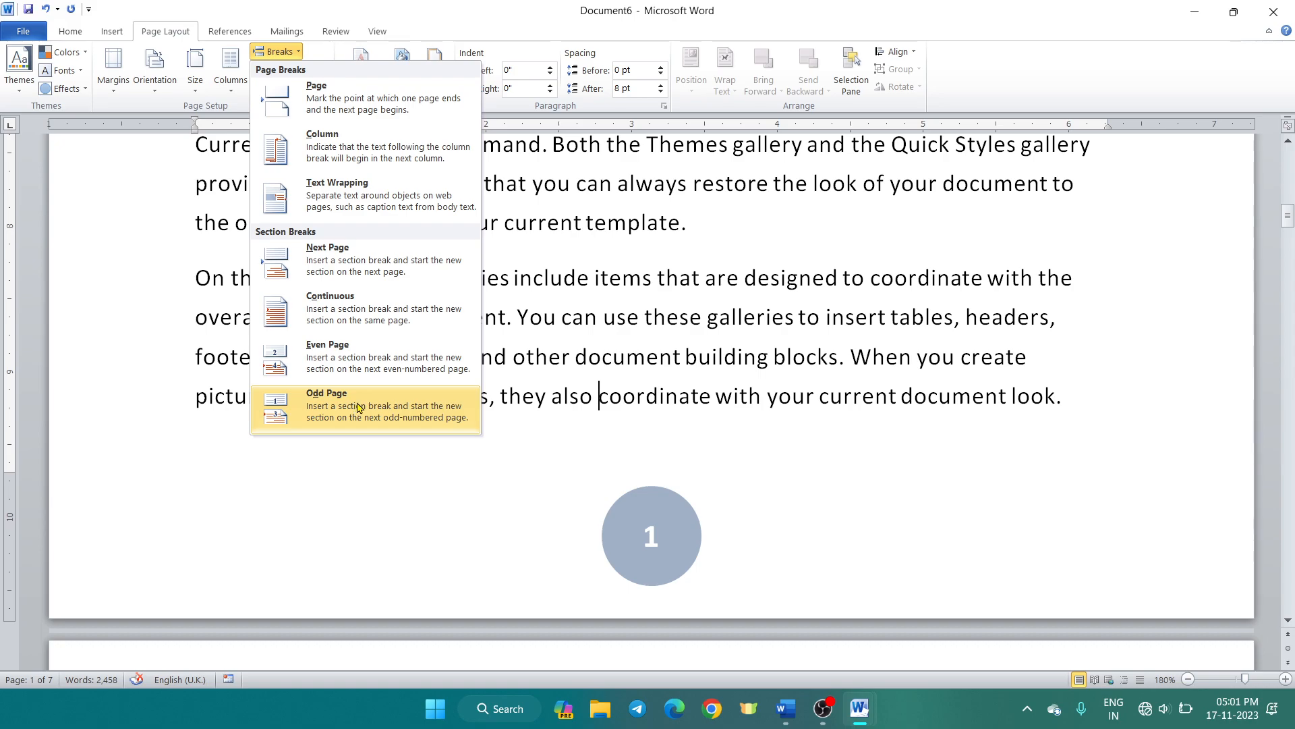
left_click(358, 407)
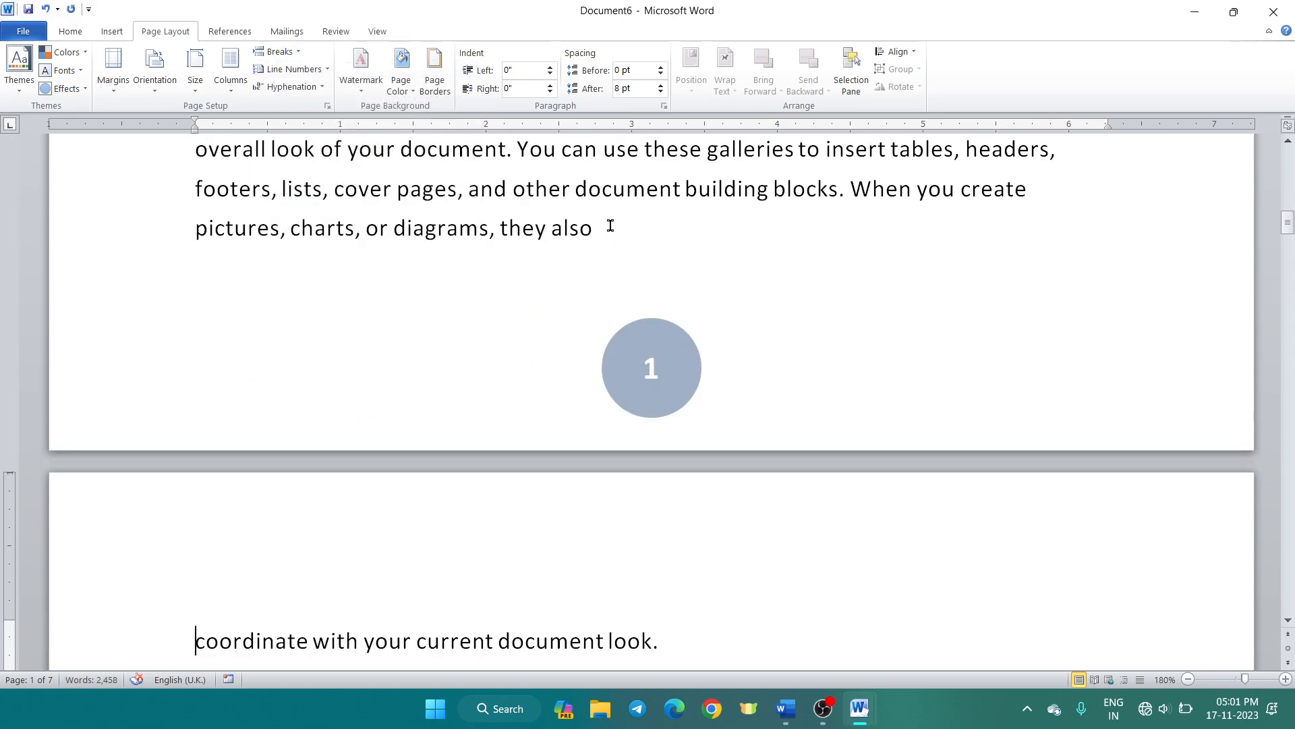
Check the footer page numbers on the pages before and after the Odd Page section break.
scroll(594, 270, "down", 4)
key("ctrl+z")
scroll(439, 365, "down", 13)
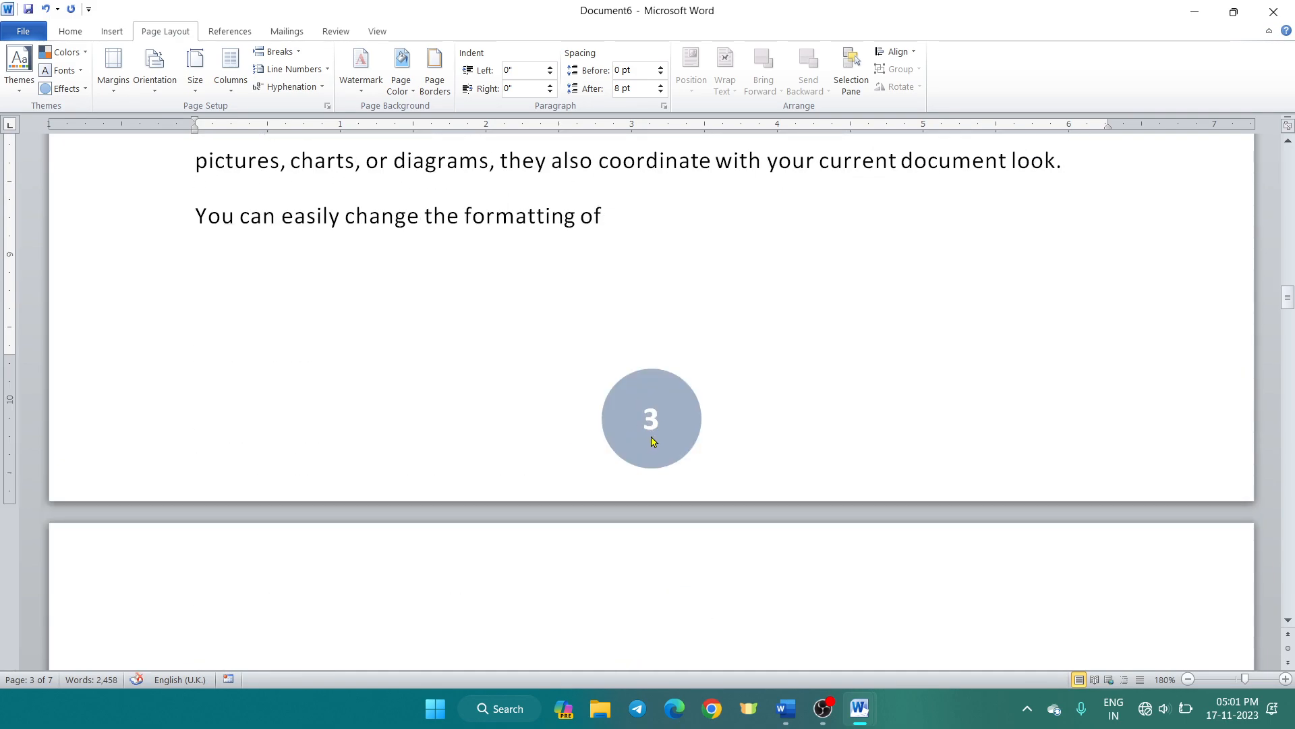
scroll(403, 391, "up", 4)
scroll(403, 391, "down", 4)
Insert another Odd Page section break before "formatting of" on the last line of the page numbered 3.
left_click(465, 227)
left_click(277, 51)
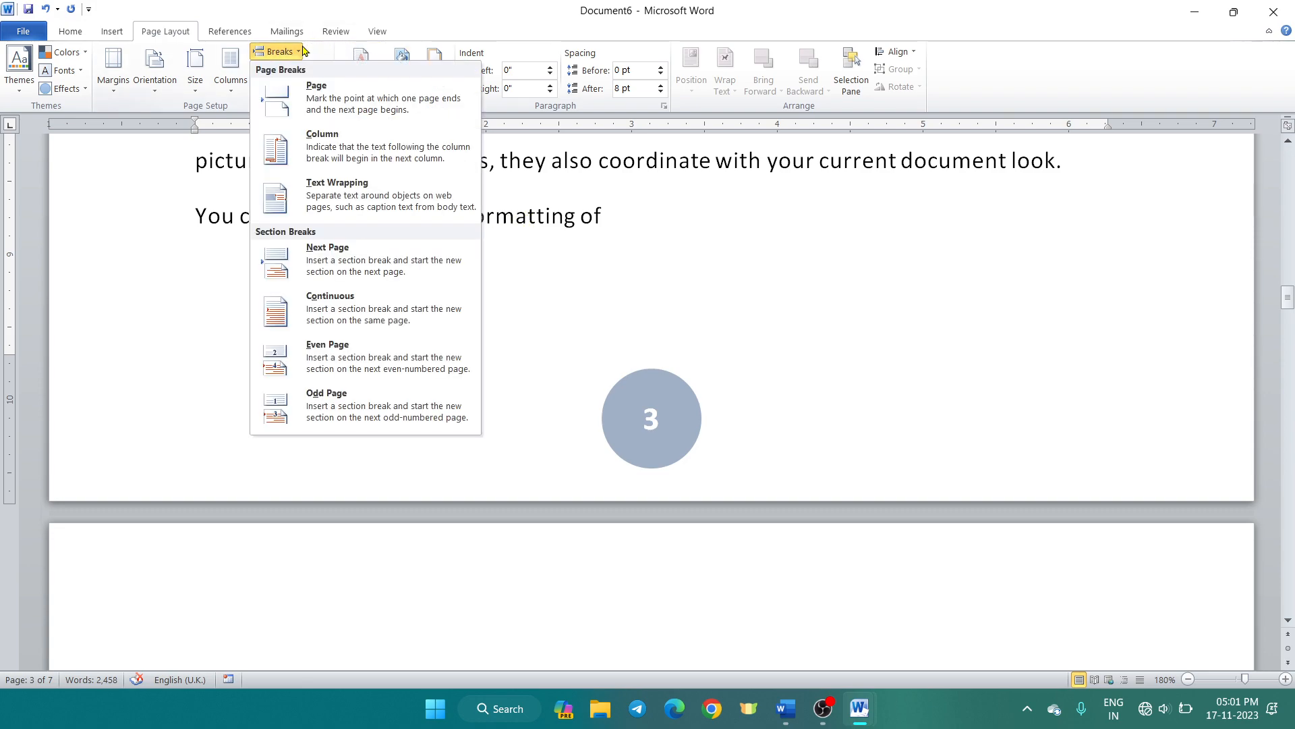
left_click(332, 406)
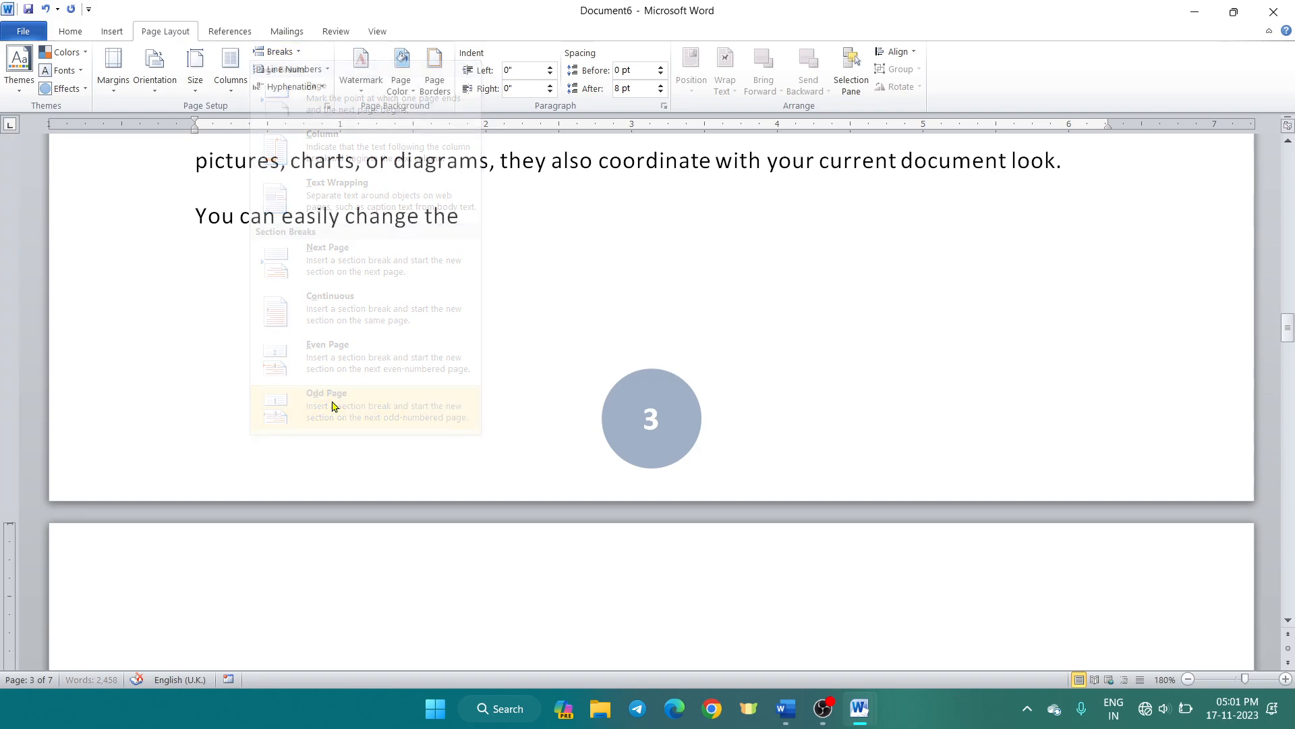
Examine the footer page numbers and page layout around the break before "formatting of", zooming out to 120%.
scroll(405, 445, "down", 3)
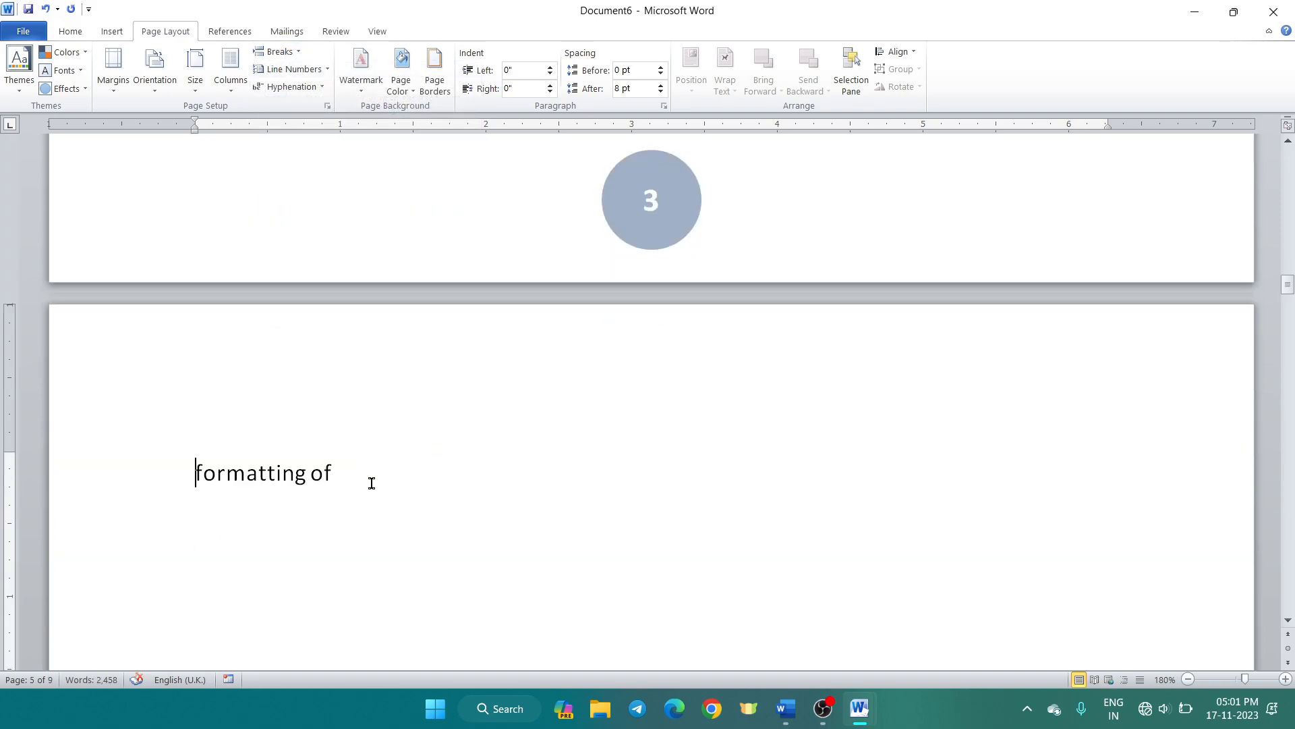
scroll(375, 466, "down", 20)
scroll(651, 433, "up", 3)
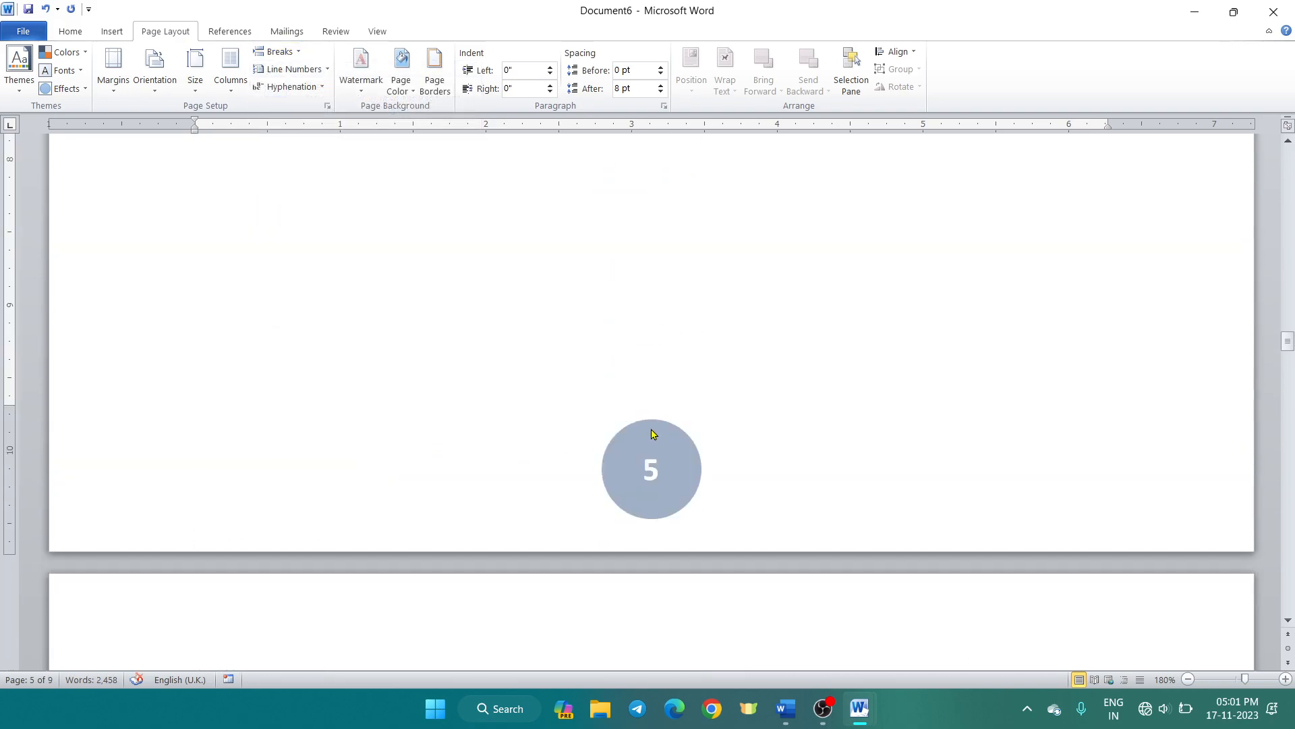
scroll(651, 430, "down", 6)
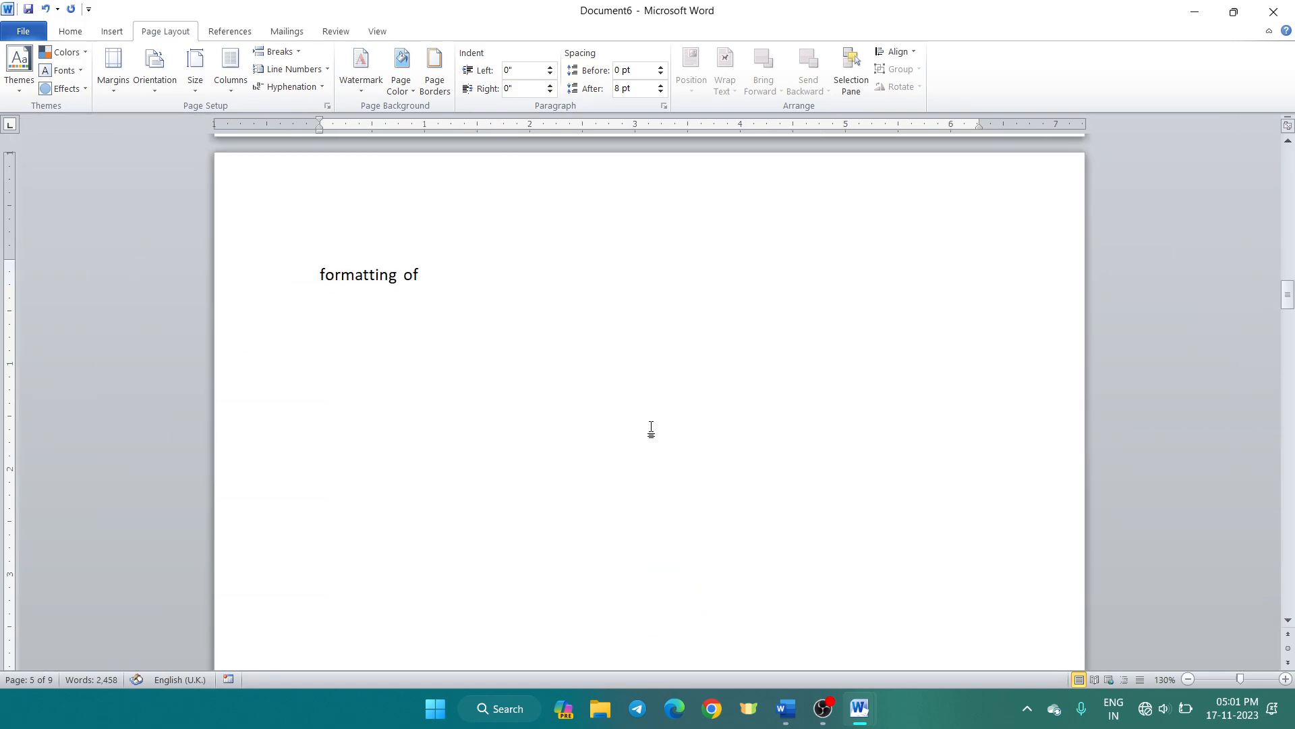
scroll(492, 302, "down", 5)
scroll(492, 302, "up", 2)
scroll(492, 302, "down", 8)
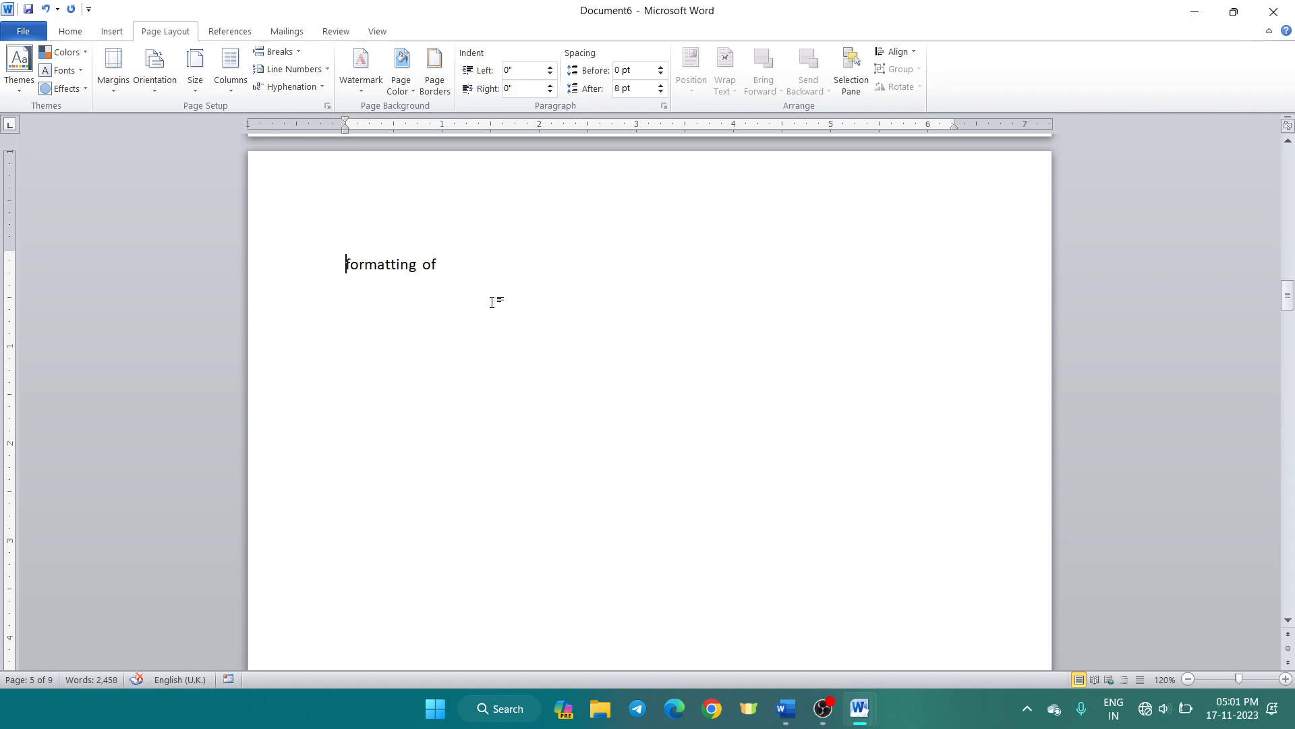
scroll(492, 302, "up", 8)
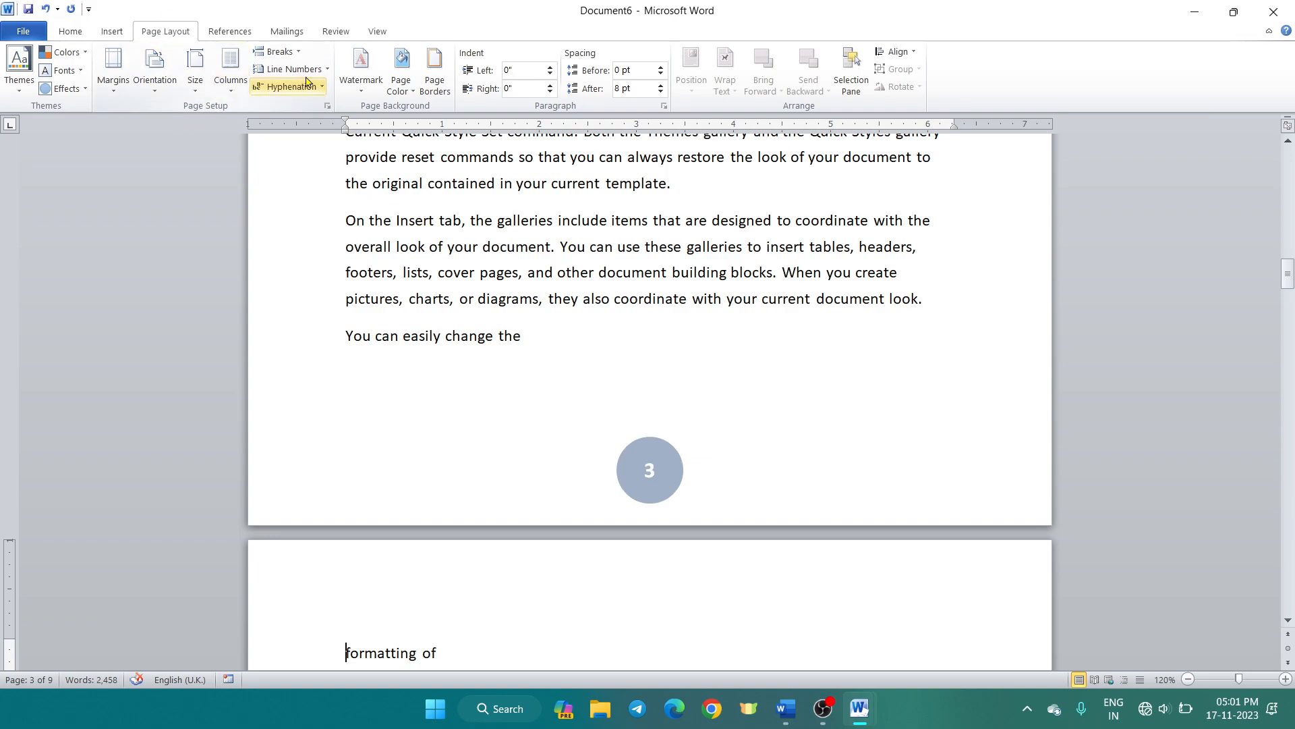
left_click(276, 52)
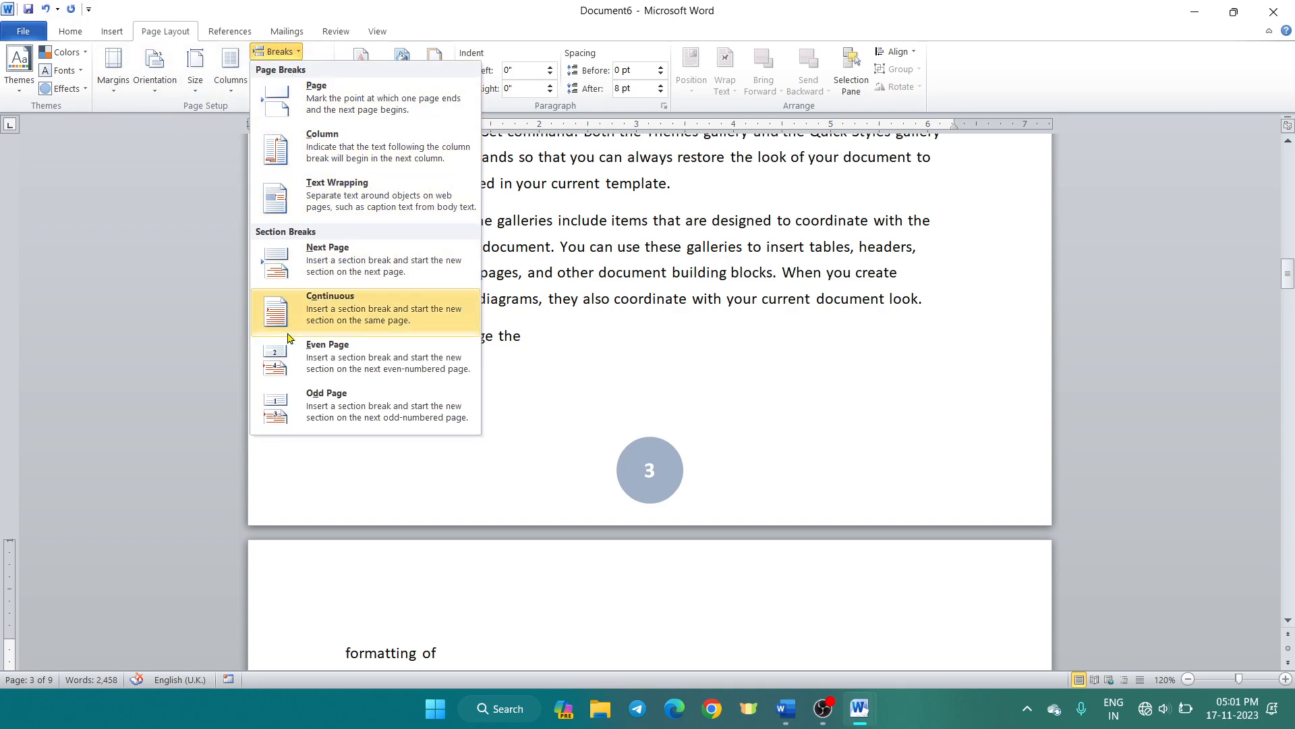
left_click(530, 400)
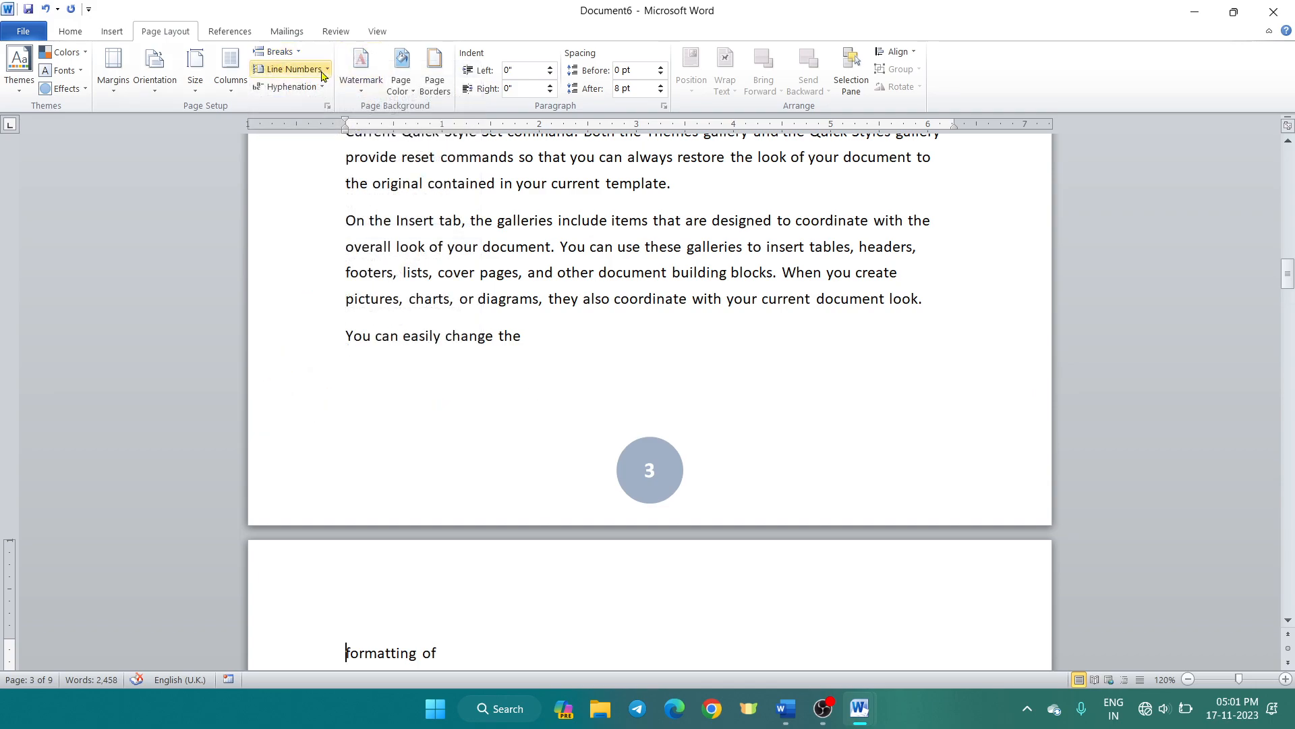
Undo all edits back to the =rand(40) line and regenerate the plain sample text, returning to its beginning.
scroll(388, 280, "up", 15)
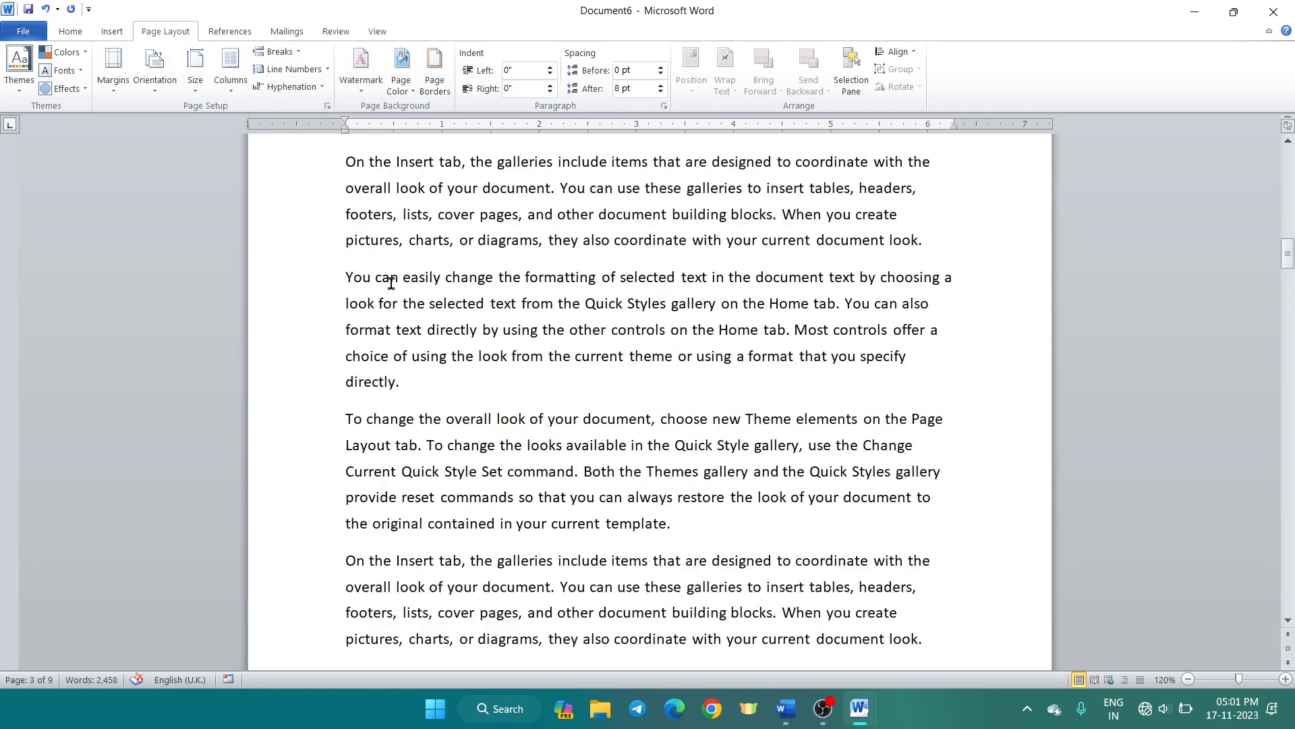
left_click(428, 268)
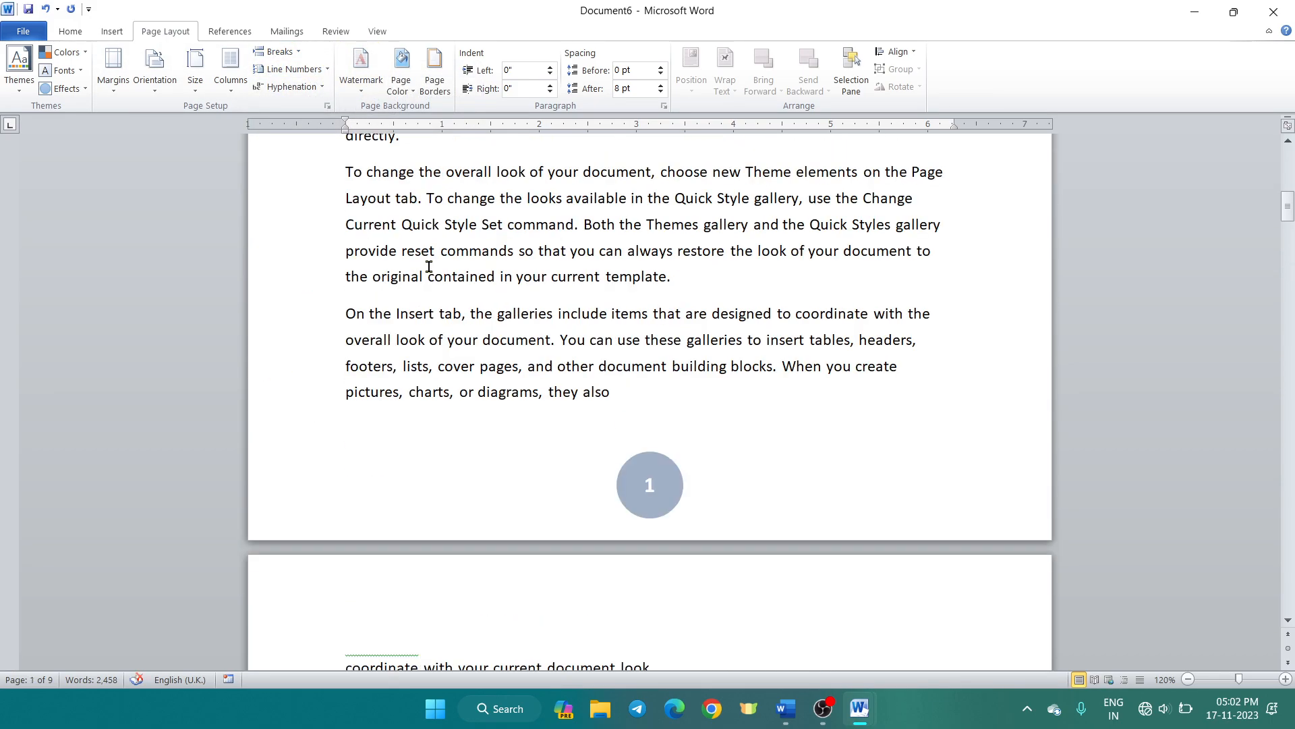
key("ctrl+z")
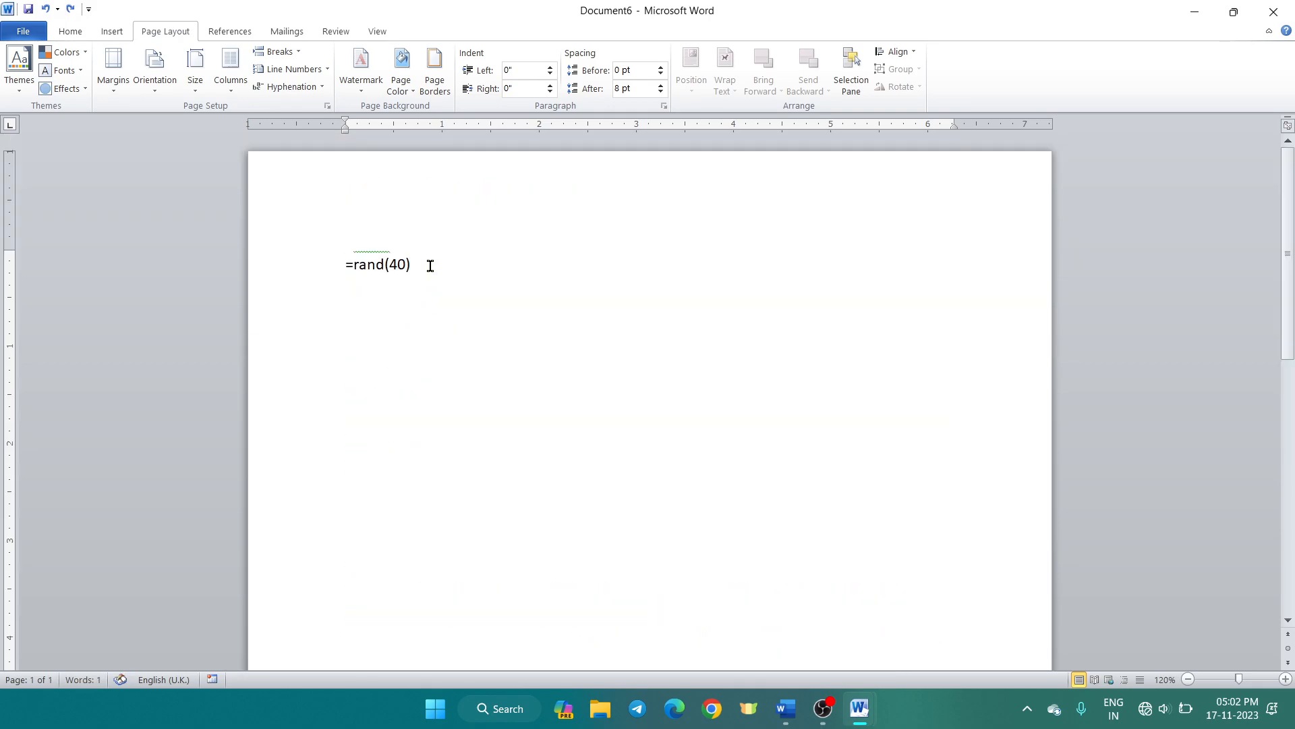
key("ctrl+y")
scroll(432, 263, "up", 5)
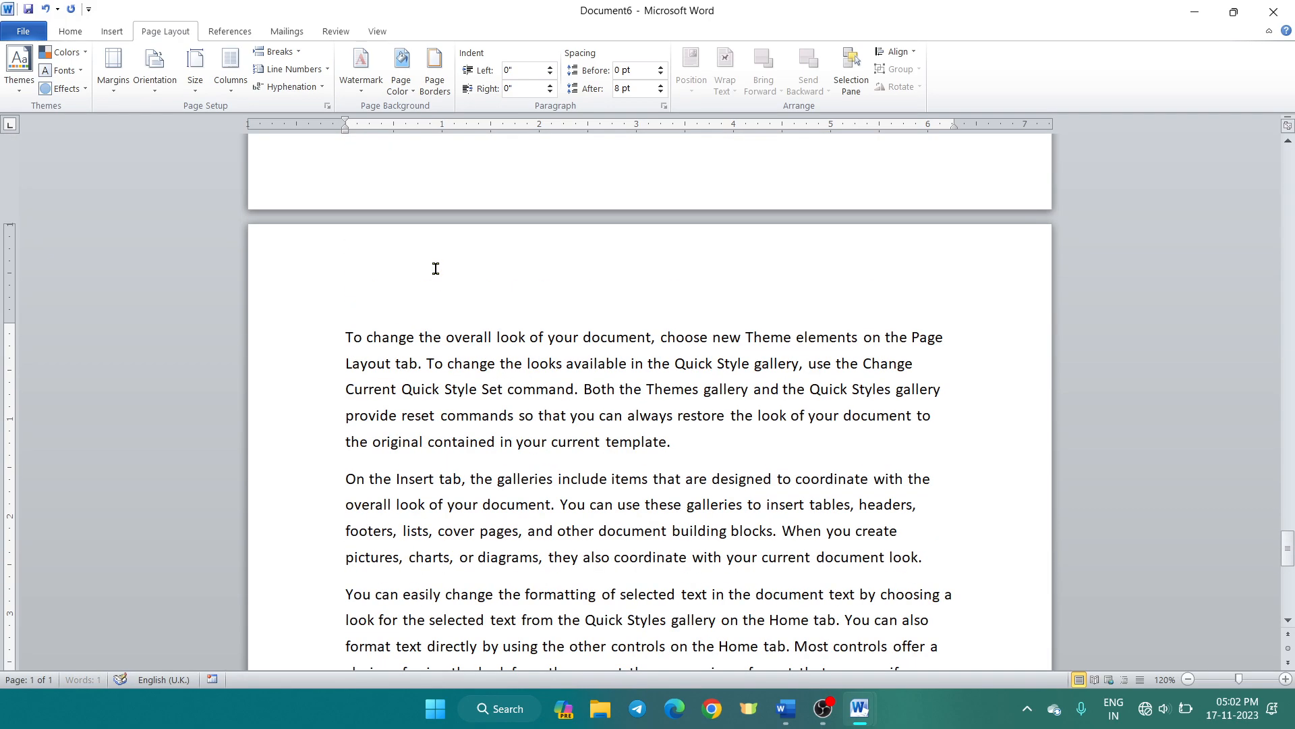
key("ctrl+Home")
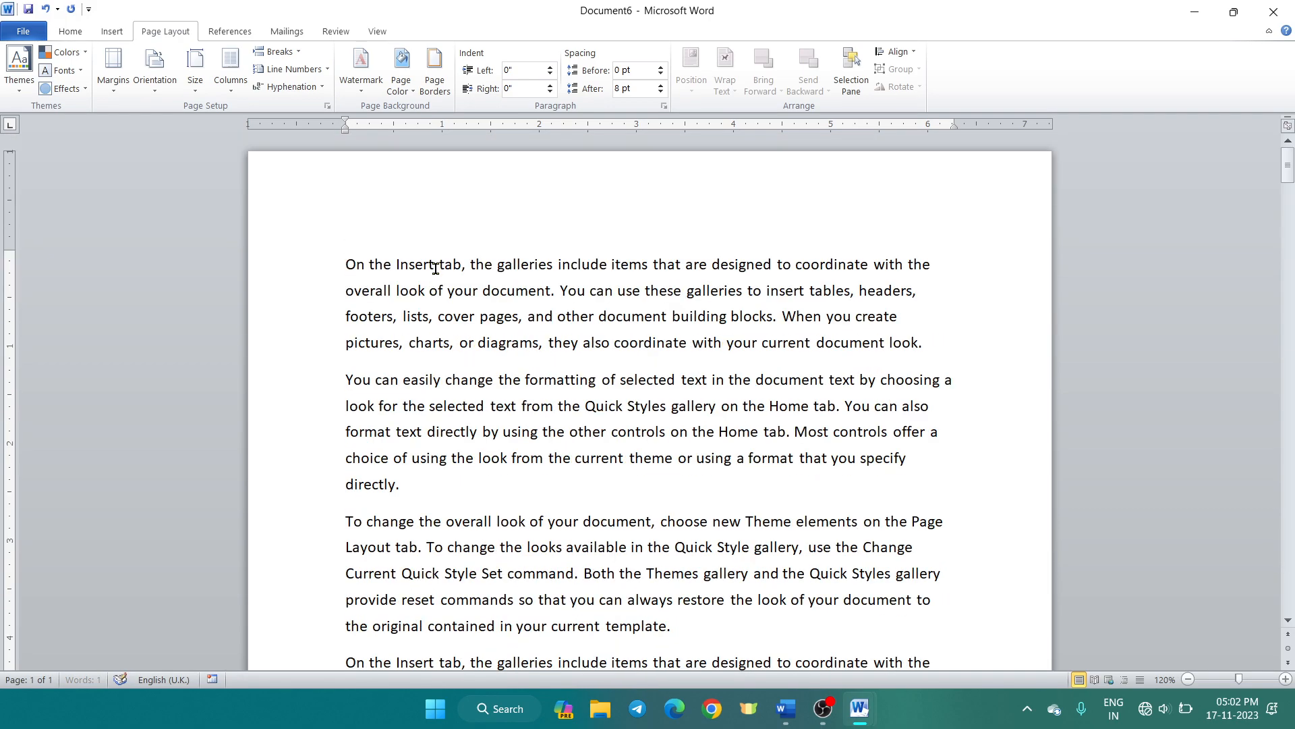
Turn on Continuous line numbering for the document.
left_click(324, 70)
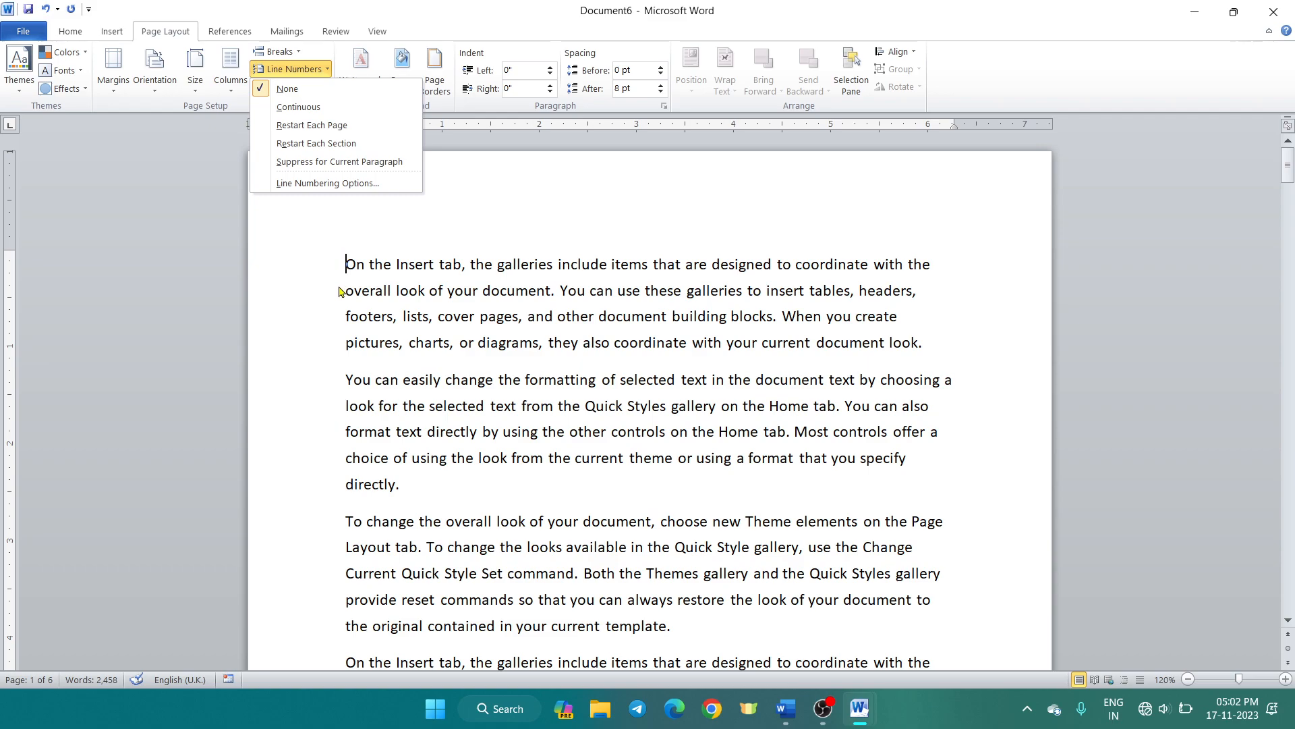
left_click(320, 108)
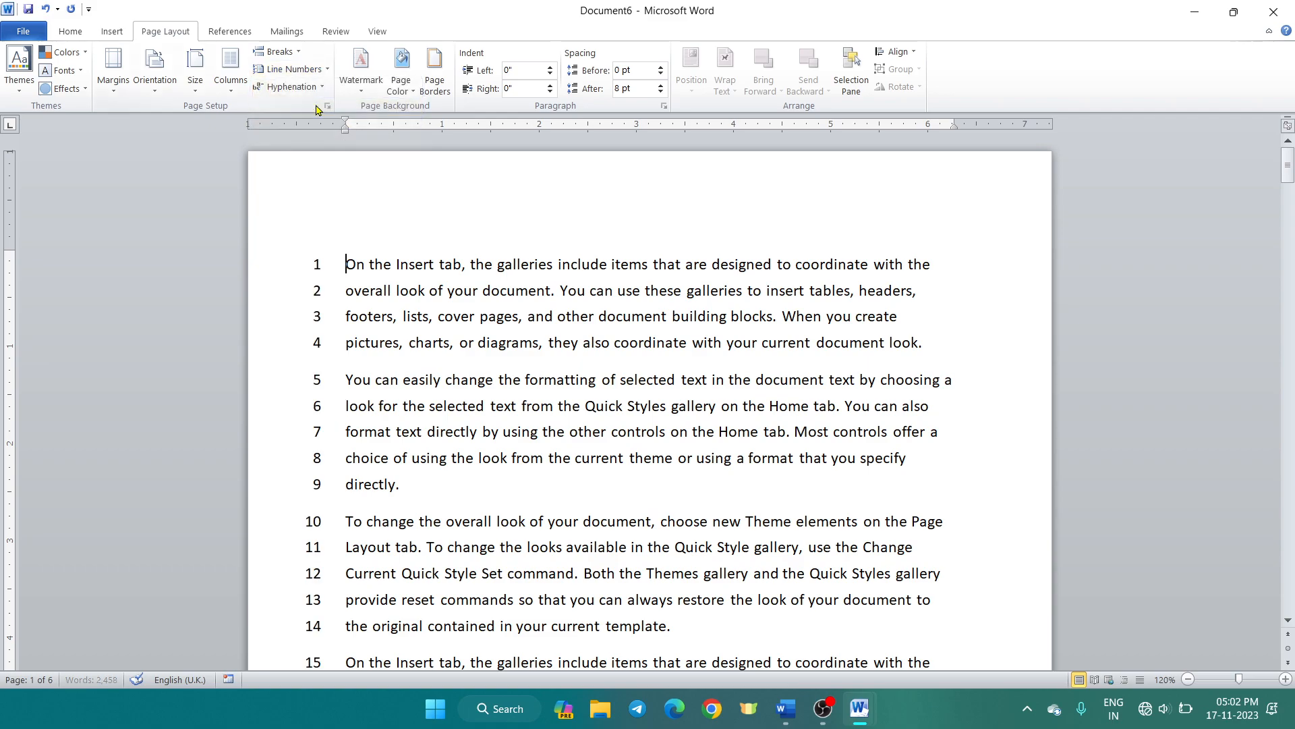
scroll(334, 243, "down", 1)
left_click(346, 223)
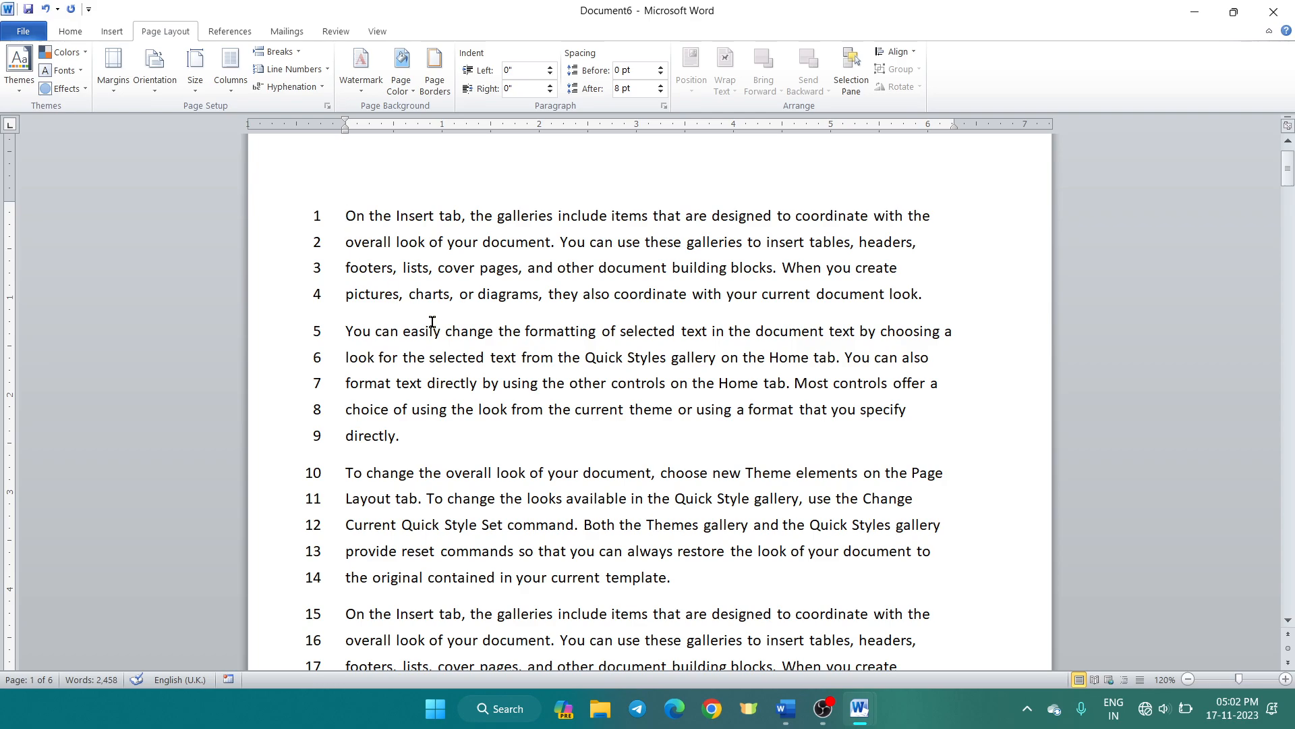
Examine how the continuous line numbers run across the pages of the document.
scroll(362, 397, "down", 15)
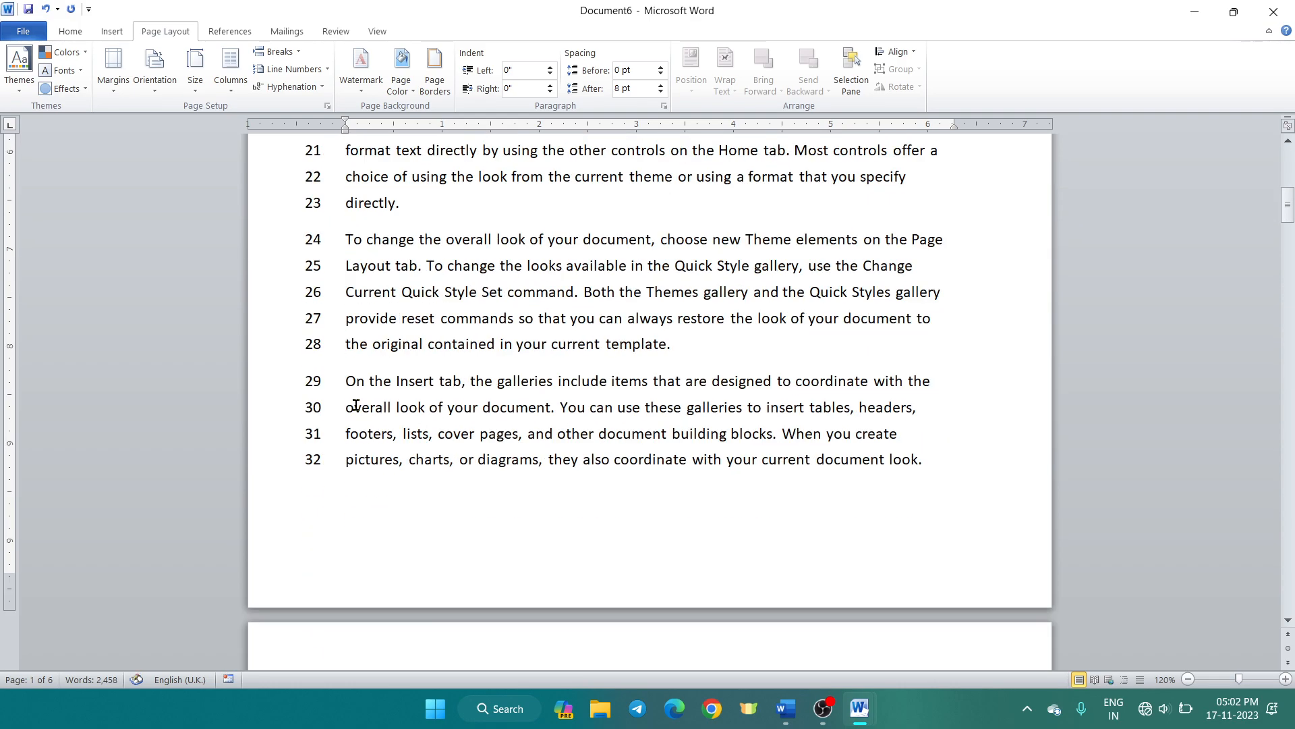
scroll(304, 550, "down", 15)
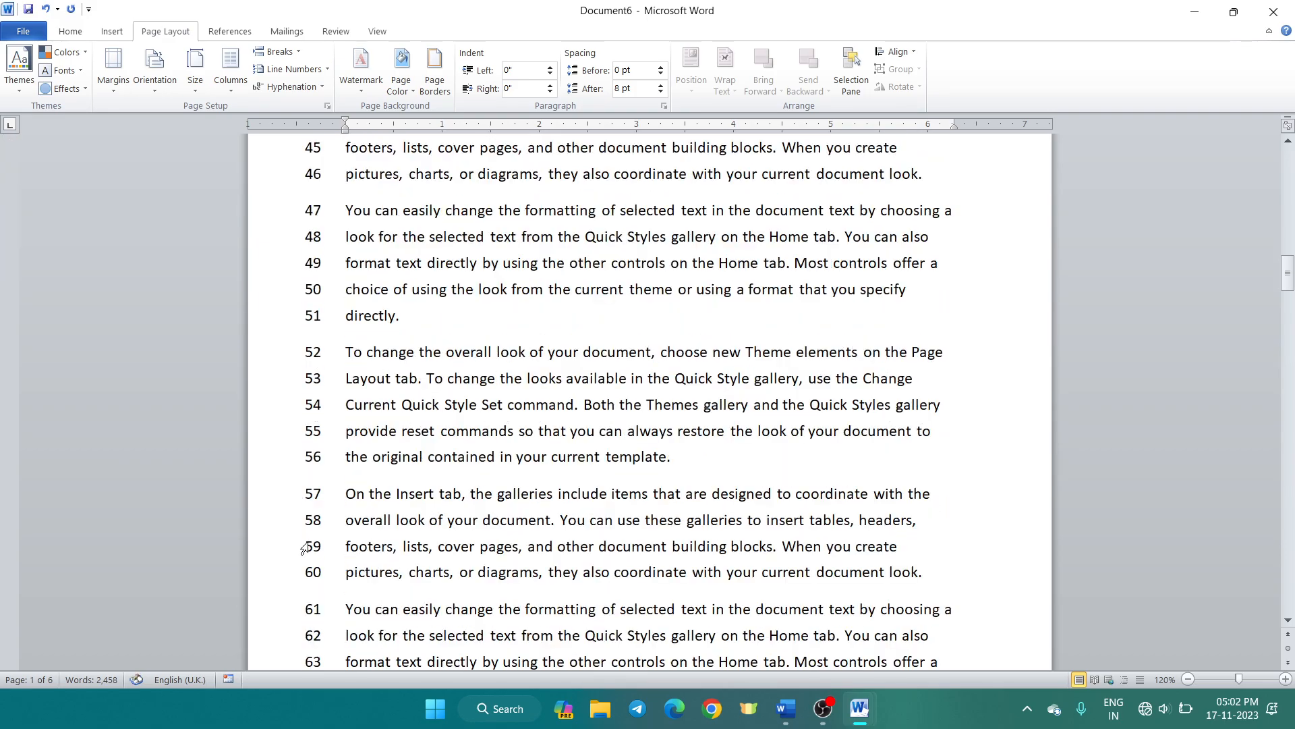
scroll(319, 239, "down", 10)
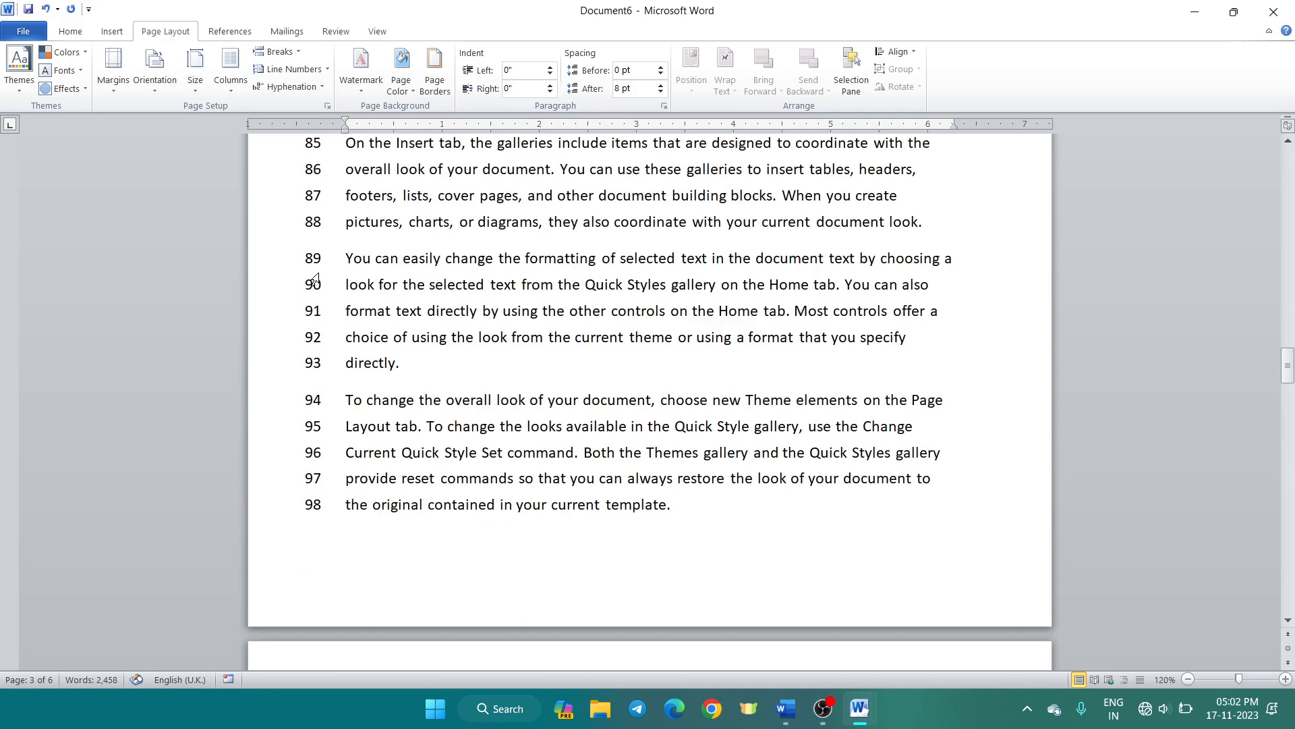
scroll(306, 355, "down", 3)
scroll(311, 513, "down", 1)
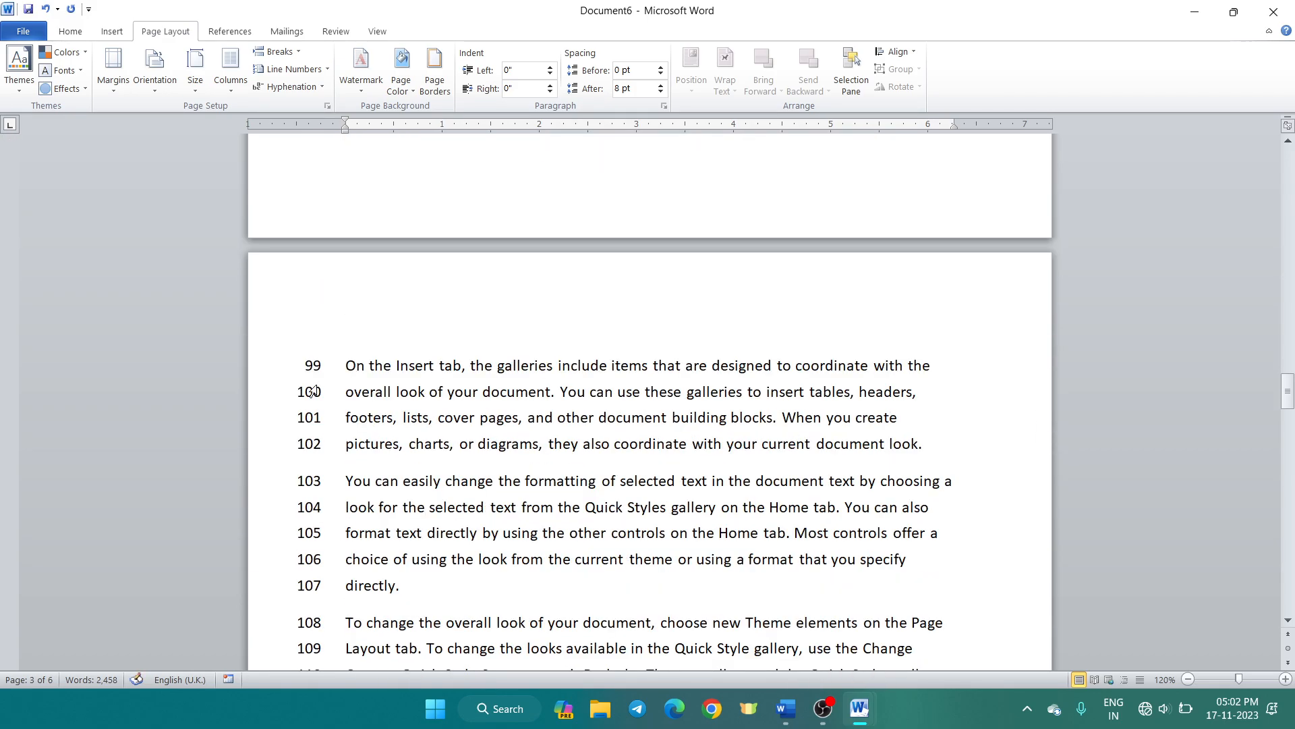
scroll(339, 391, "up", 1)
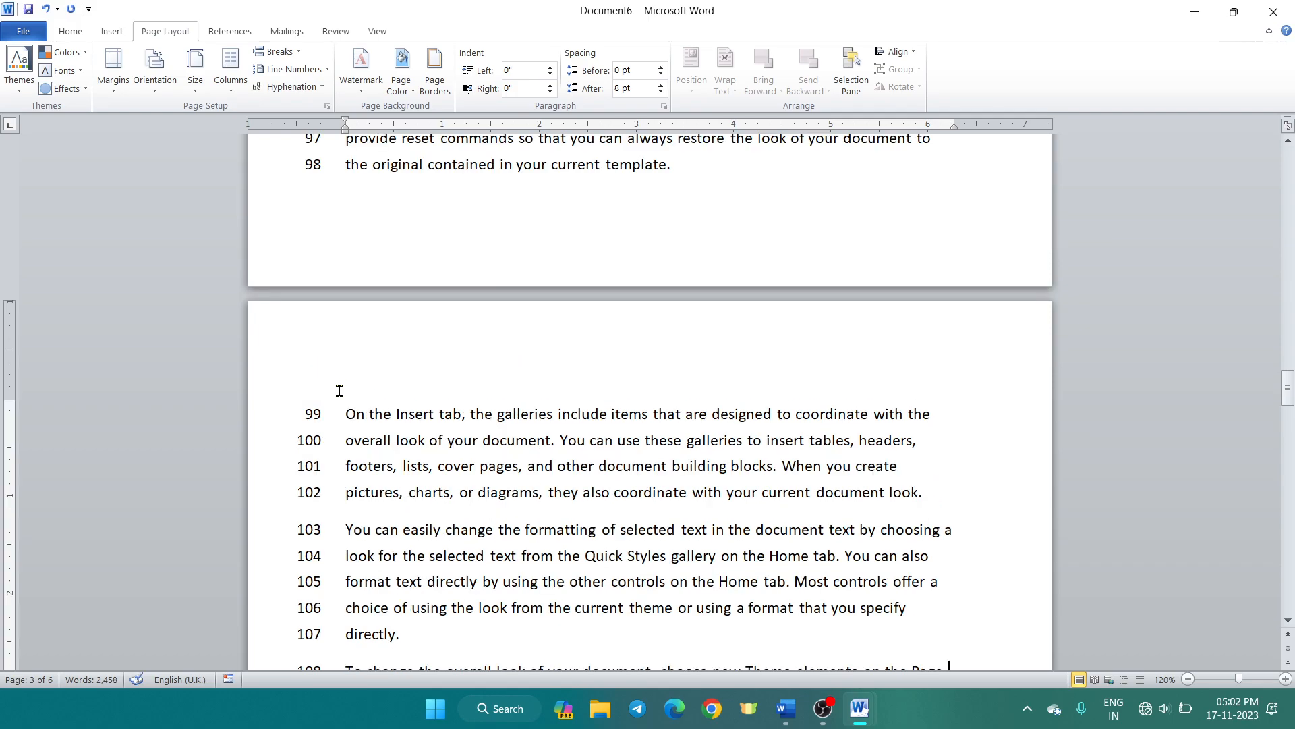
Add the text "xwqdew" on the empty last line of the document and return to the beginning.
key("ctrl+End")
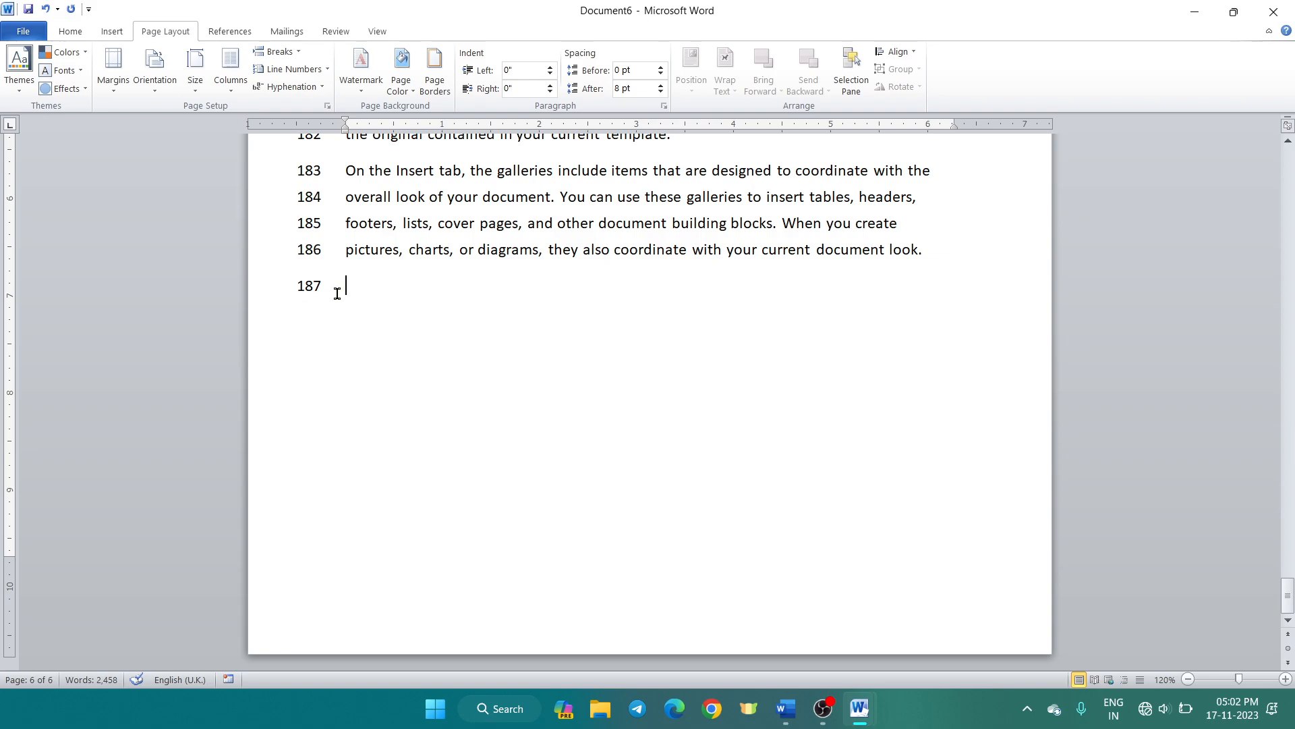
type("xwqdew")
key("ctrl+Home")
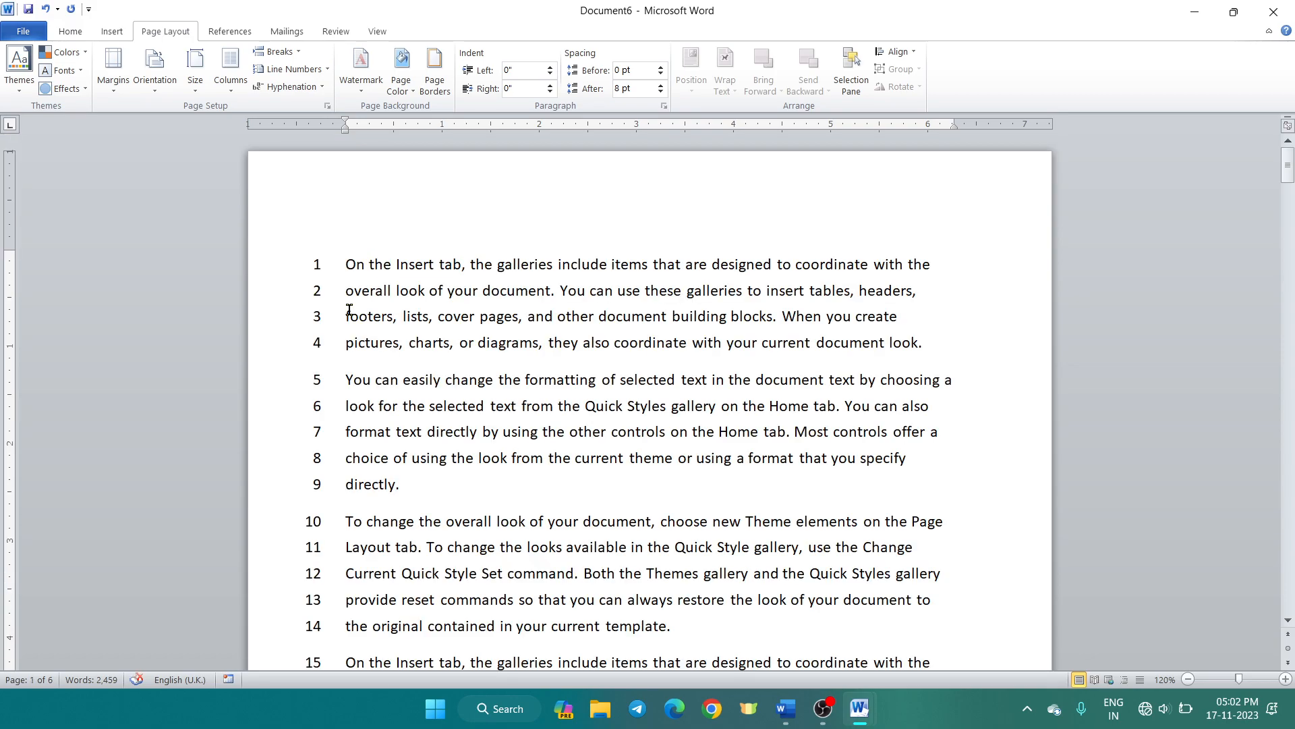
Set the line numbering to Restart Each Page.
left_click(294, 69)
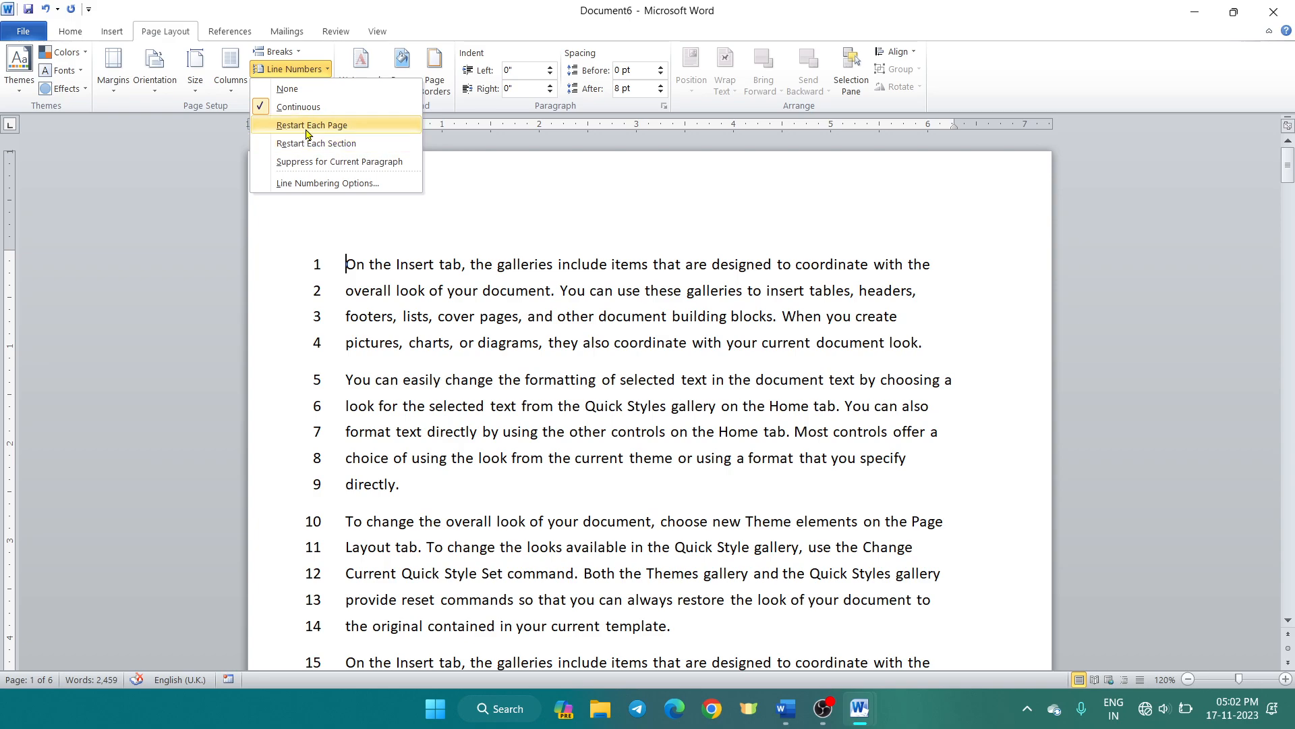
left_click(340, 129)
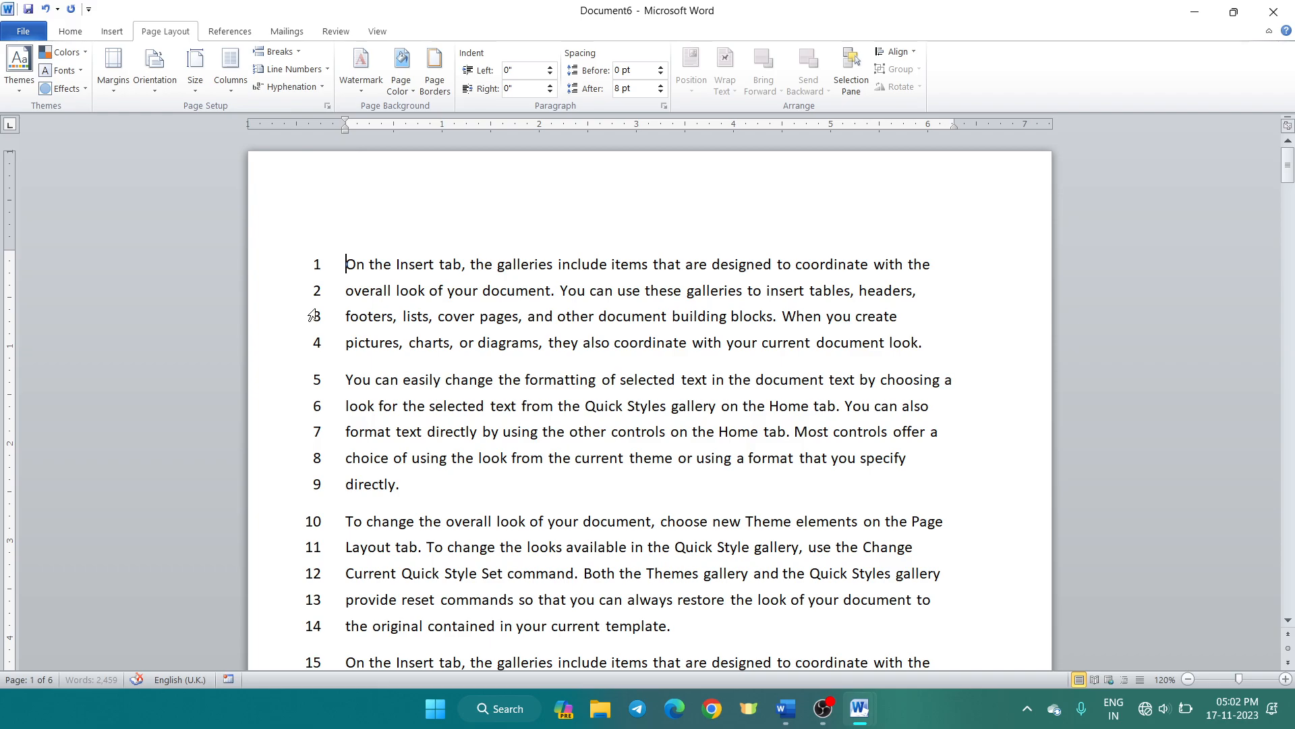
Check the line numbers at the boundaries between the first three pages, with the line numbering choices opened.
scroll(347, 282, "down", 8)
scroll(348, 282, "down", 3)
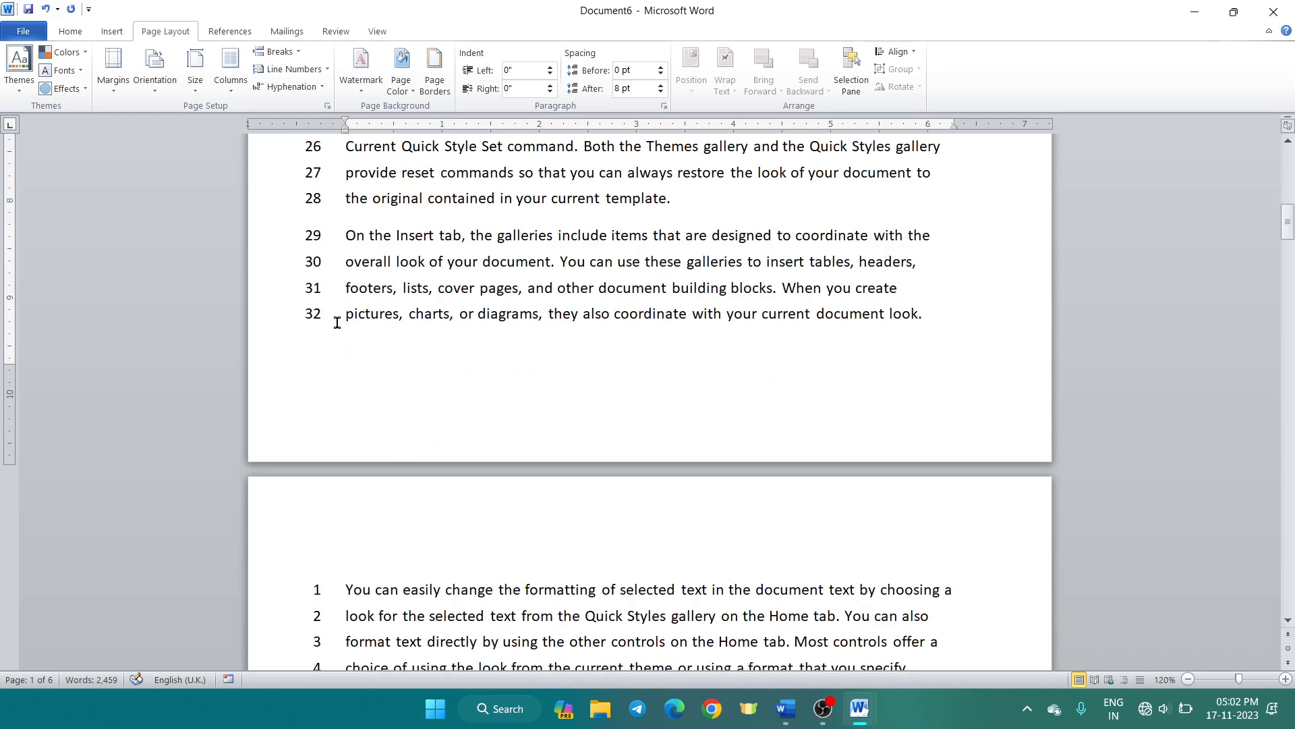
scroll(326, 344, "down", 3)
scroll(331, 368, "up", 3)
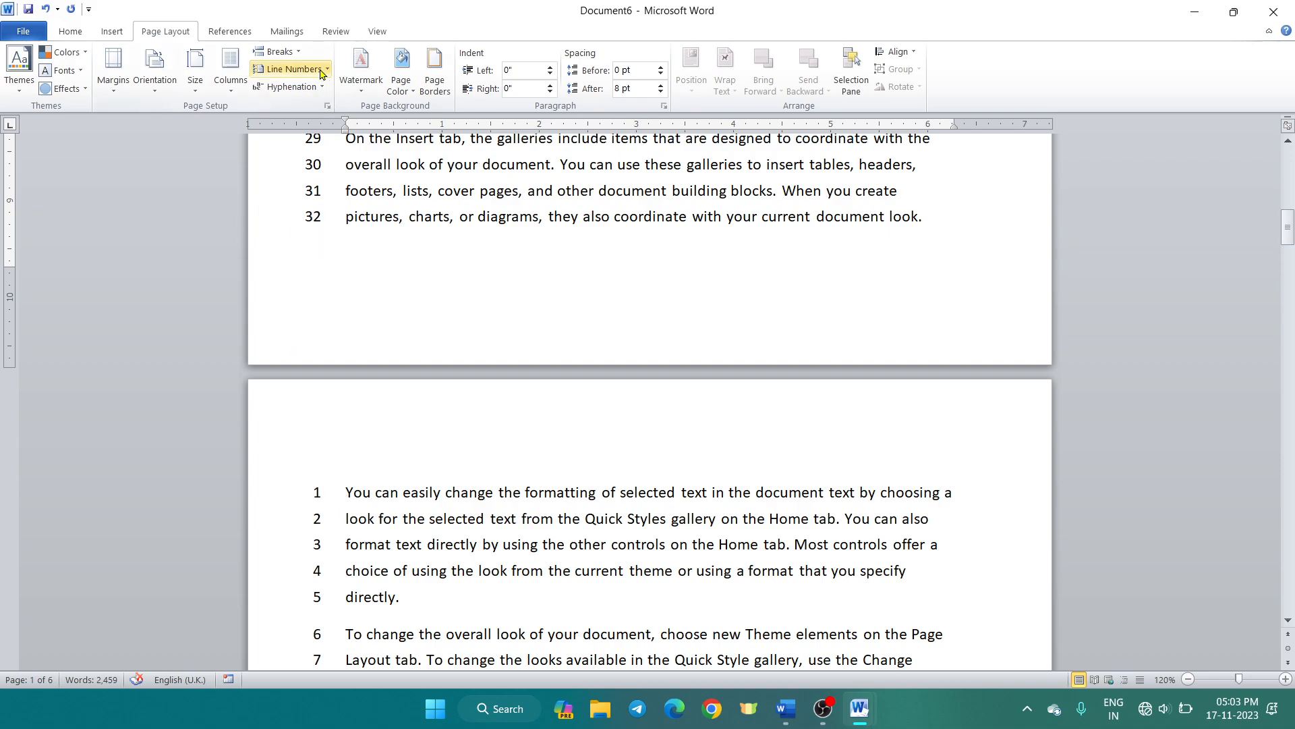
left_click(297, 69)
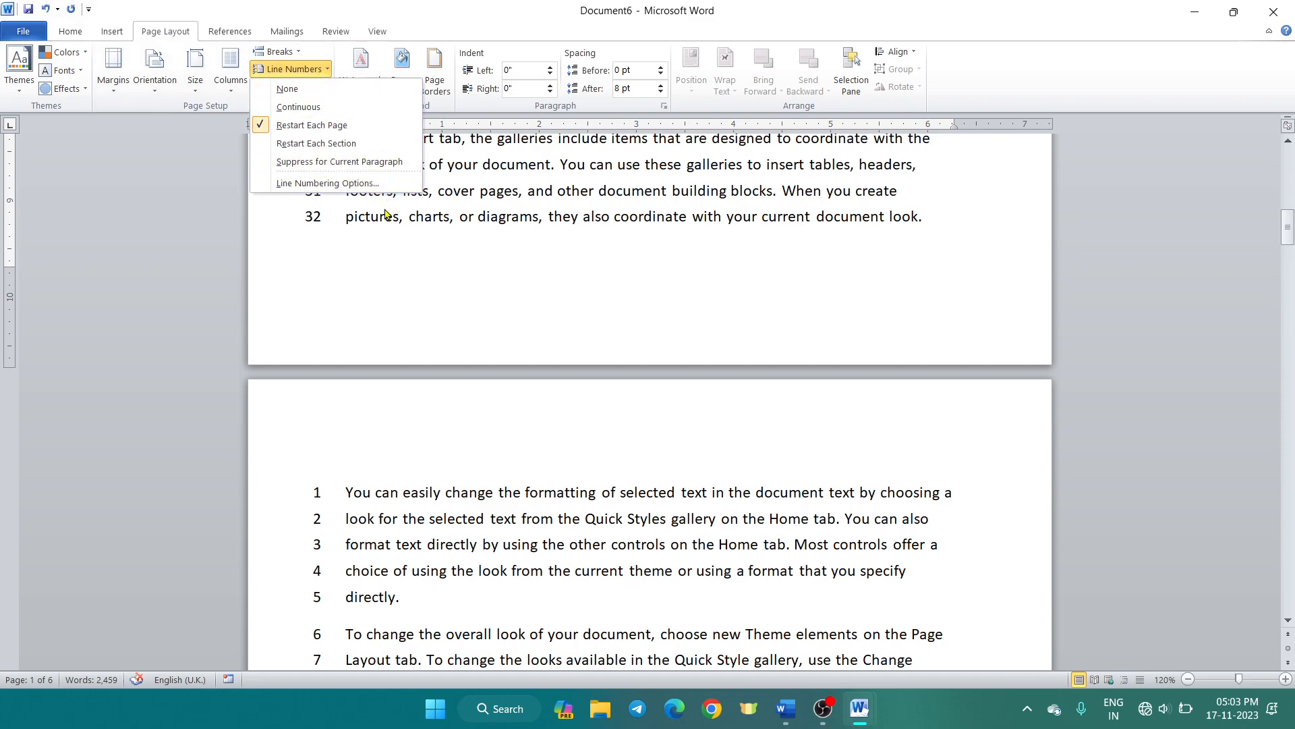
scroll(384, 290, "down", 12)
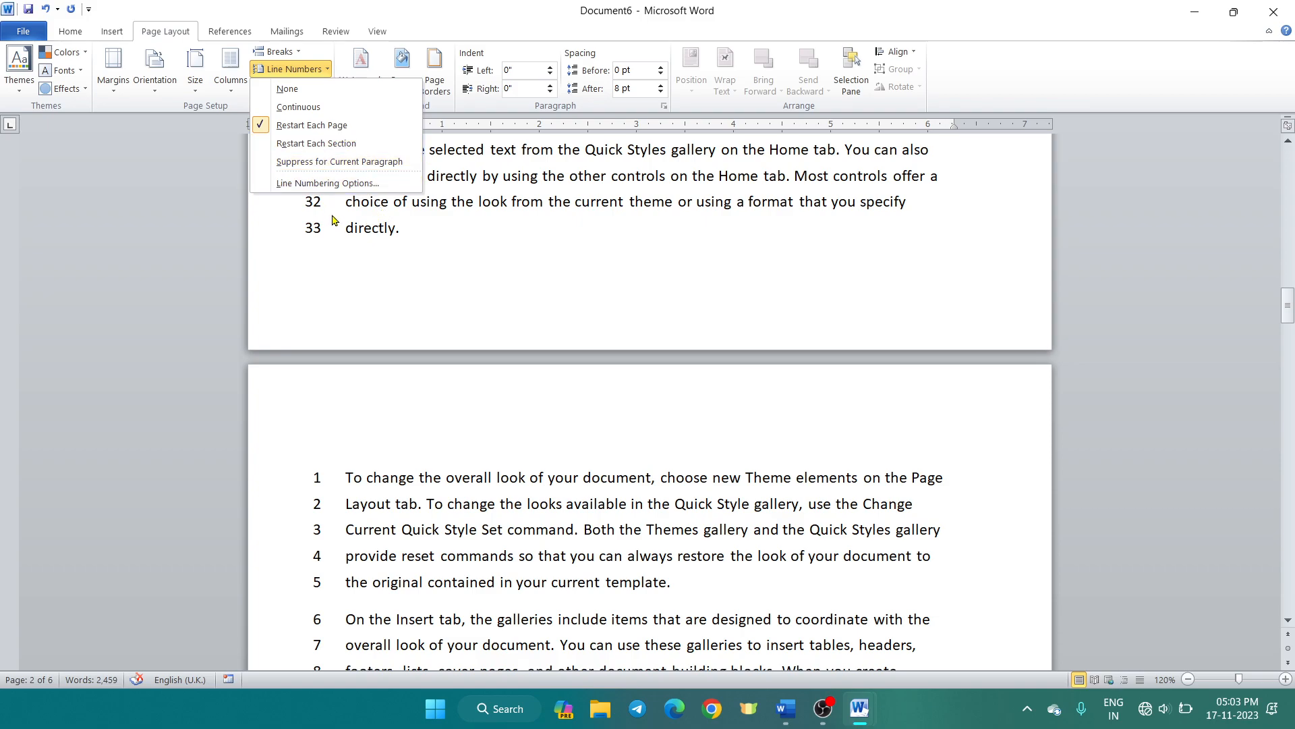
Insert a continuous section break after "current document look." at the end of the first page's text.
left_click(426, 226)
scroll(421, 222, "up", 10)
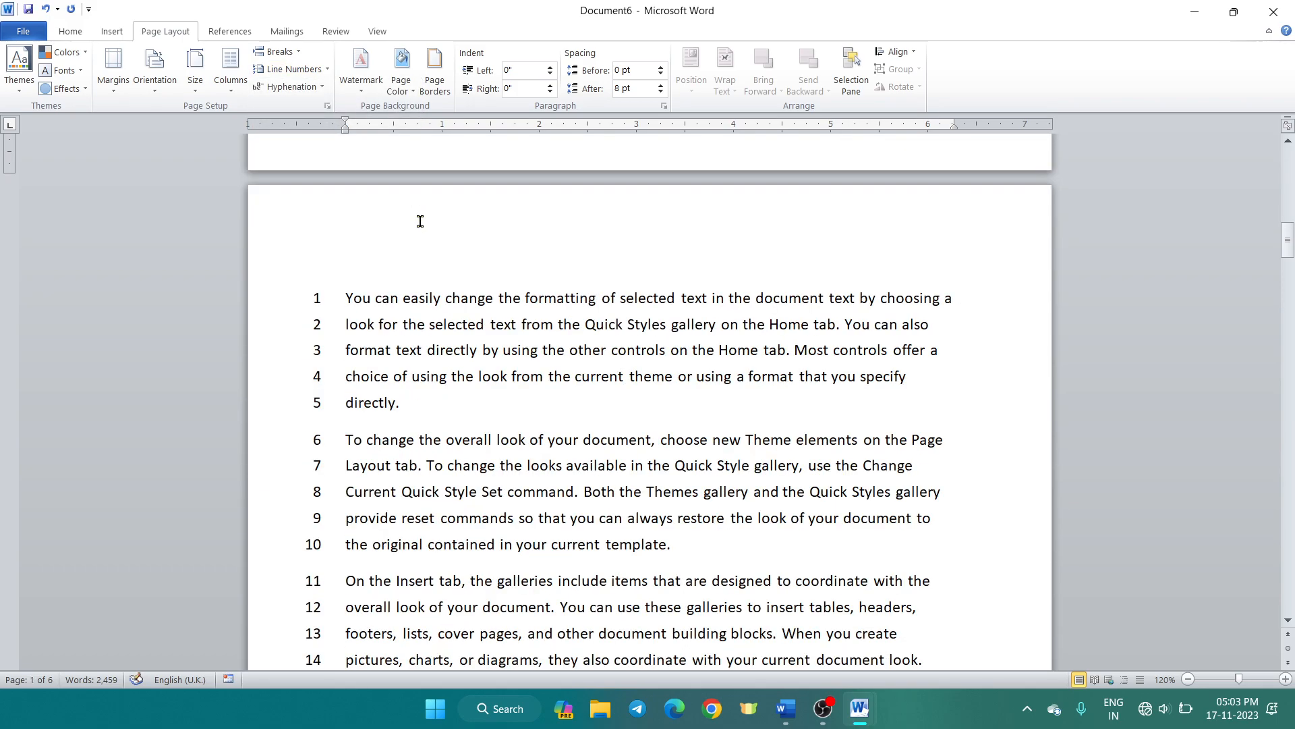
scroll(401, 68, "up", 2)
scroll(431, 270, "up", 10)
scroll(445, 304, "up", 3)
scroll(436, 296, "down", 12)
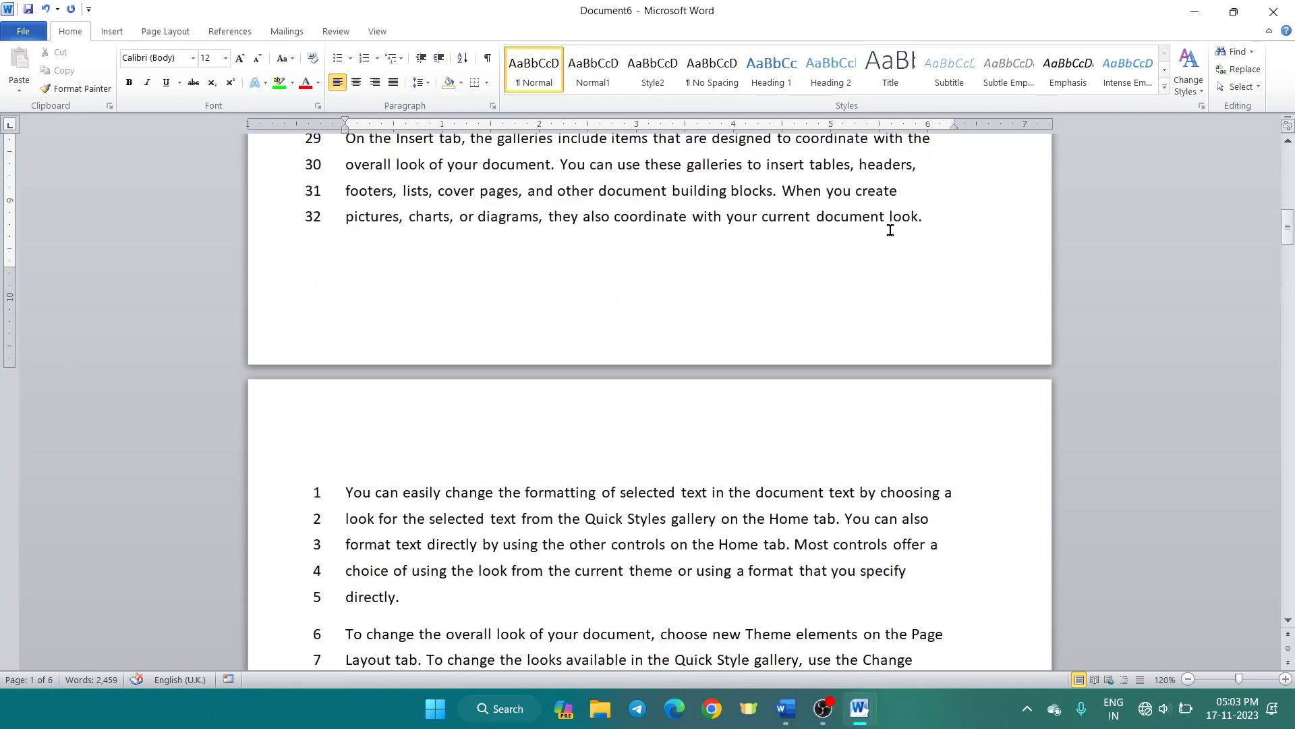
left_click(930, 217)
left_click(162, 32)
left_click(296, 53)
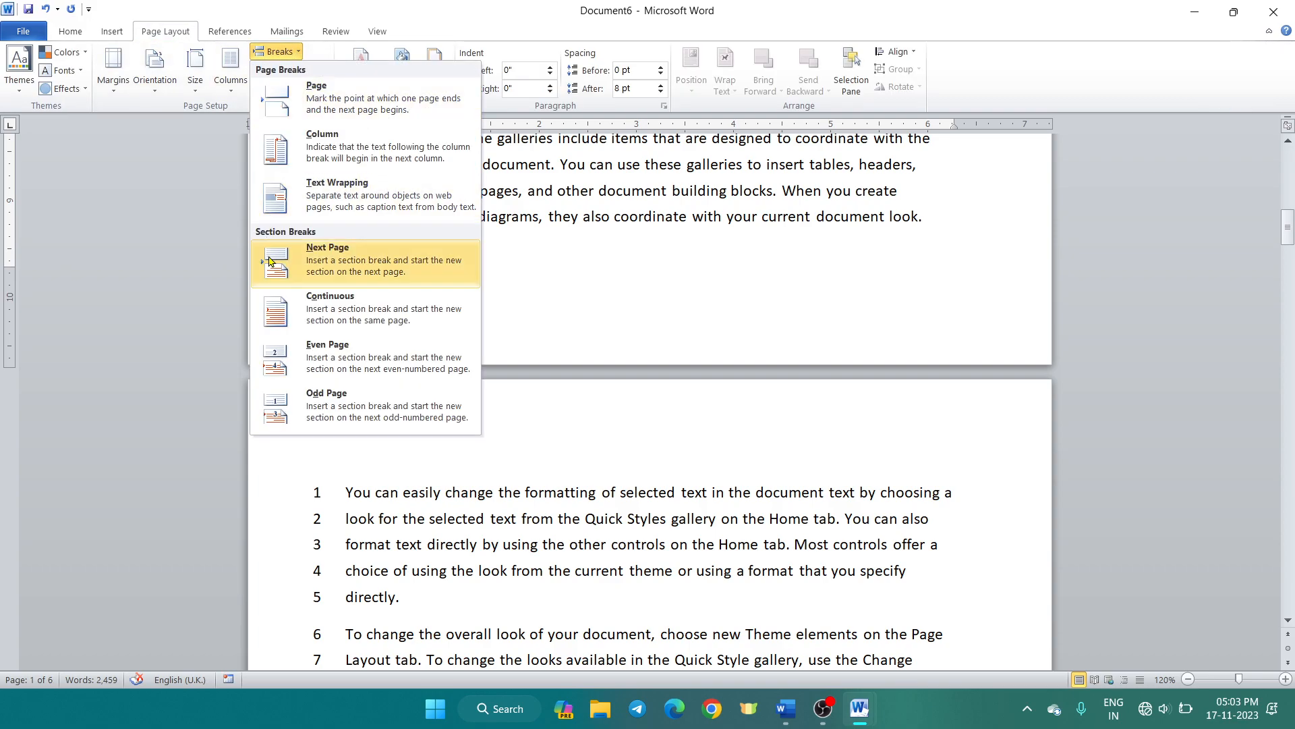
left_click(326, 307)
Insert a continuous section break after "directly." at the end of the second page's text.
scroll(424, 560, "down", 3)
scroll(424, 560, "down", 10)
left_click(412, 380)
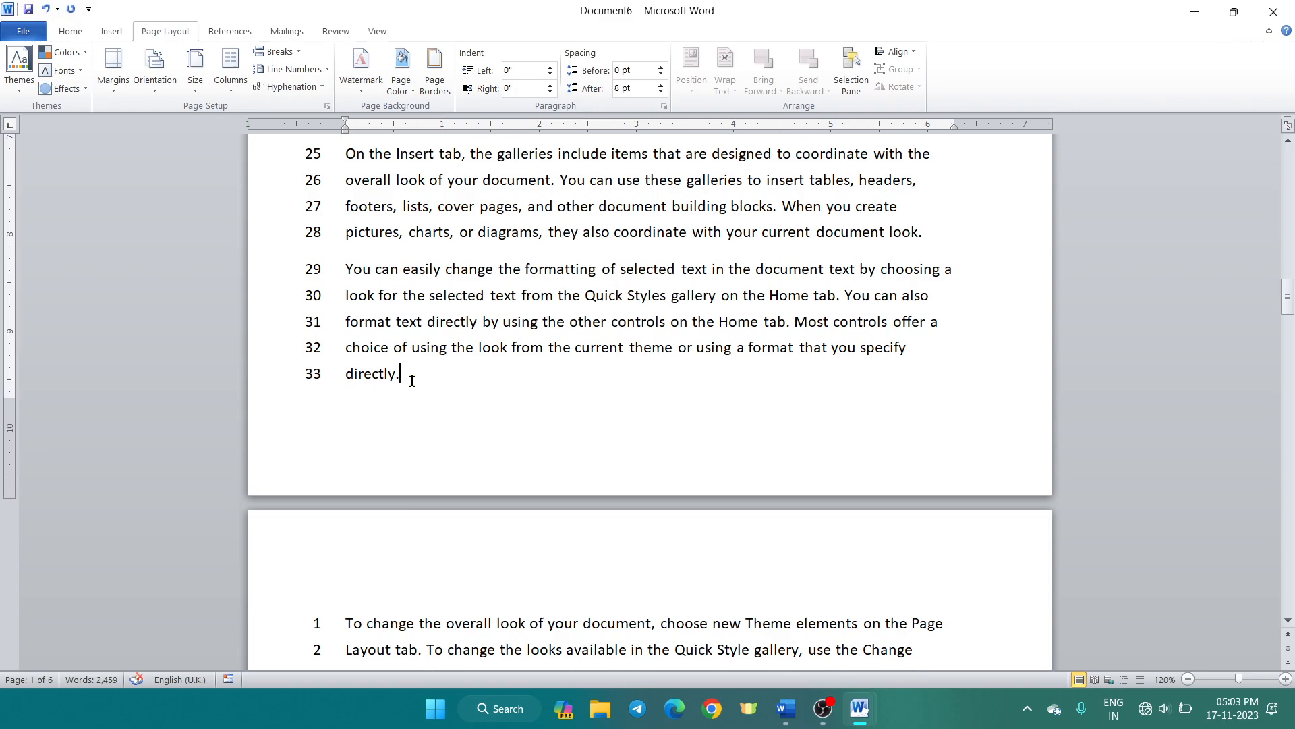
left_click(277, 52)
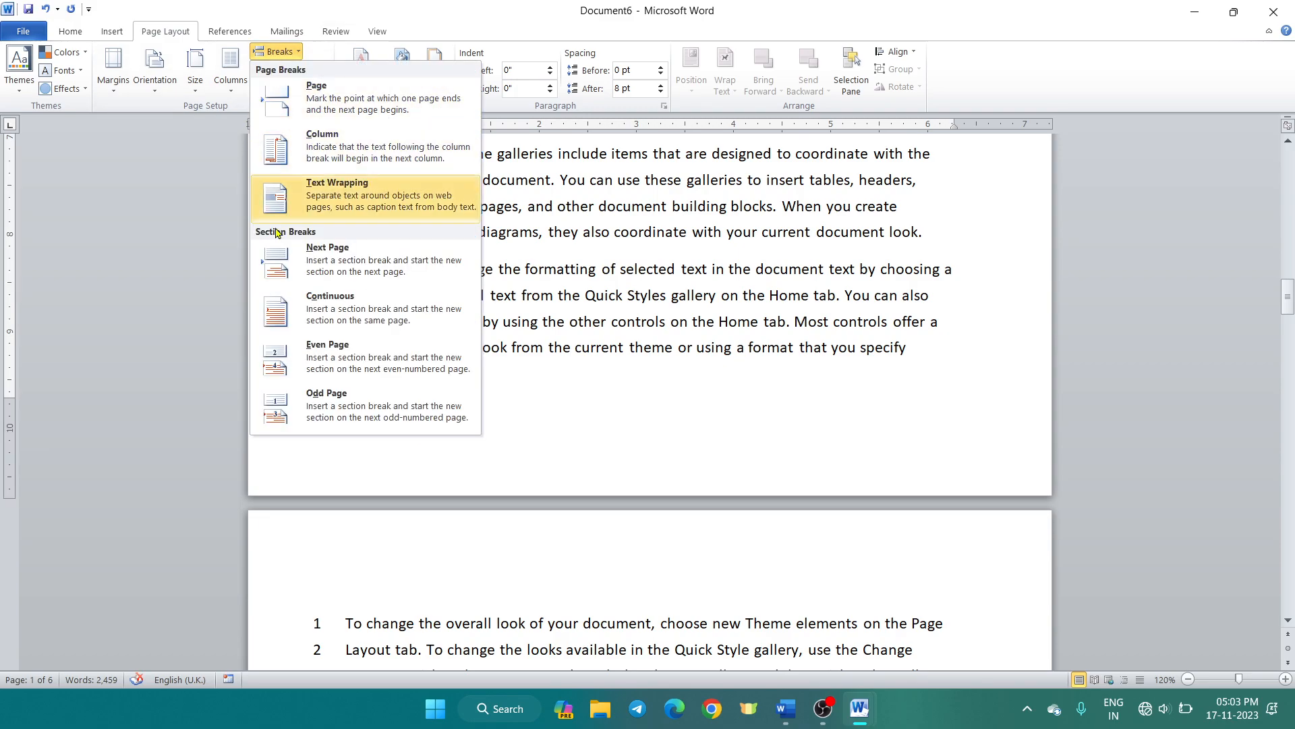
left_click(301, 305)
Insert a continuous section break at the end of the third page's text.
scroll(745, 491, "down", 10)
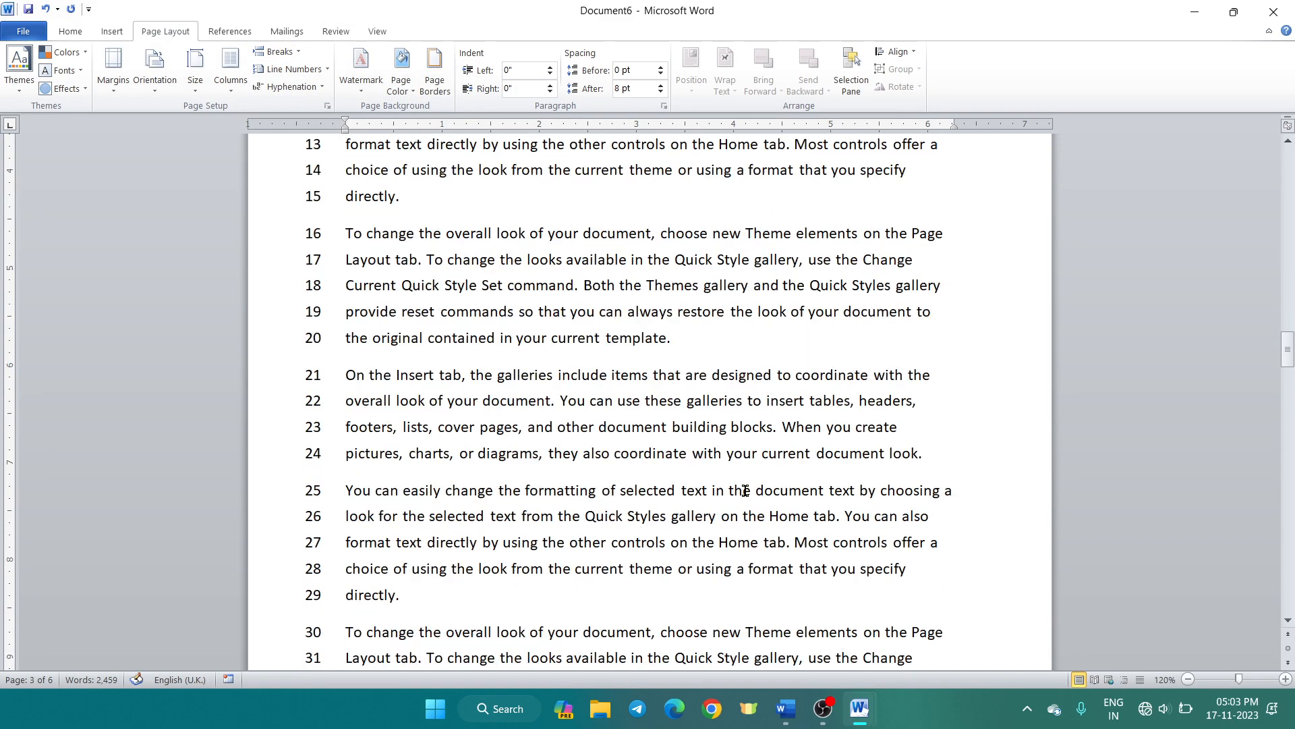
scroll(745, 490, "down", 3)
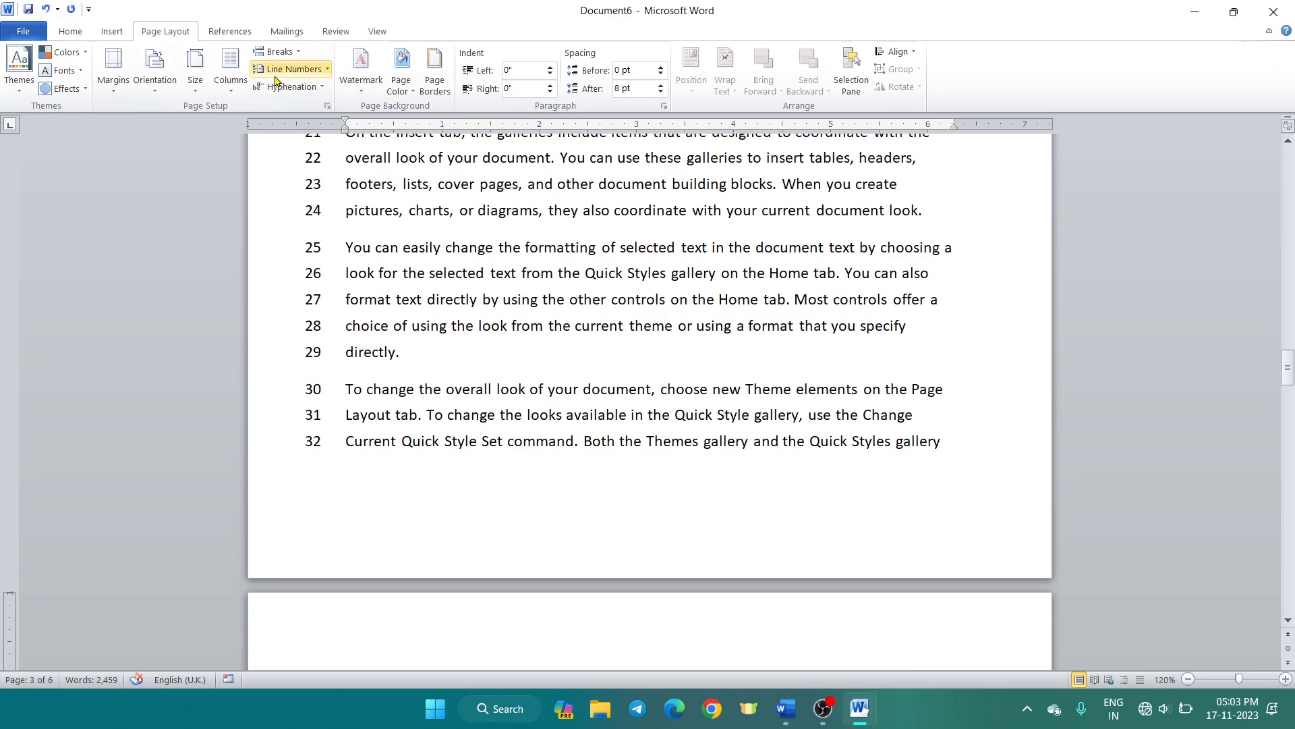
left_click(278, 52)
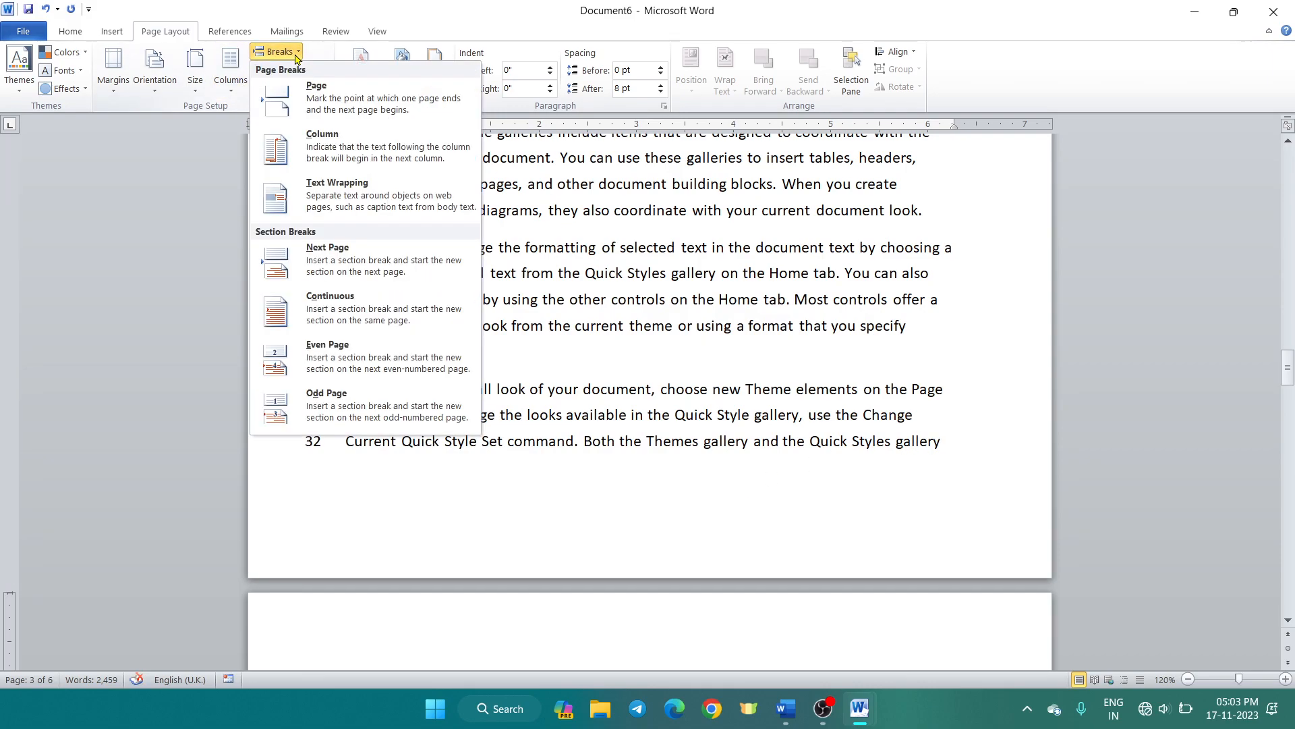
left_click(337, 317)
Return to the start of the document and set the first section's line numbering to None.
scroll(384, 439, "up", 4)
scroll(361, 422, "down", 5)
scroll(361, 422, "up", 15)
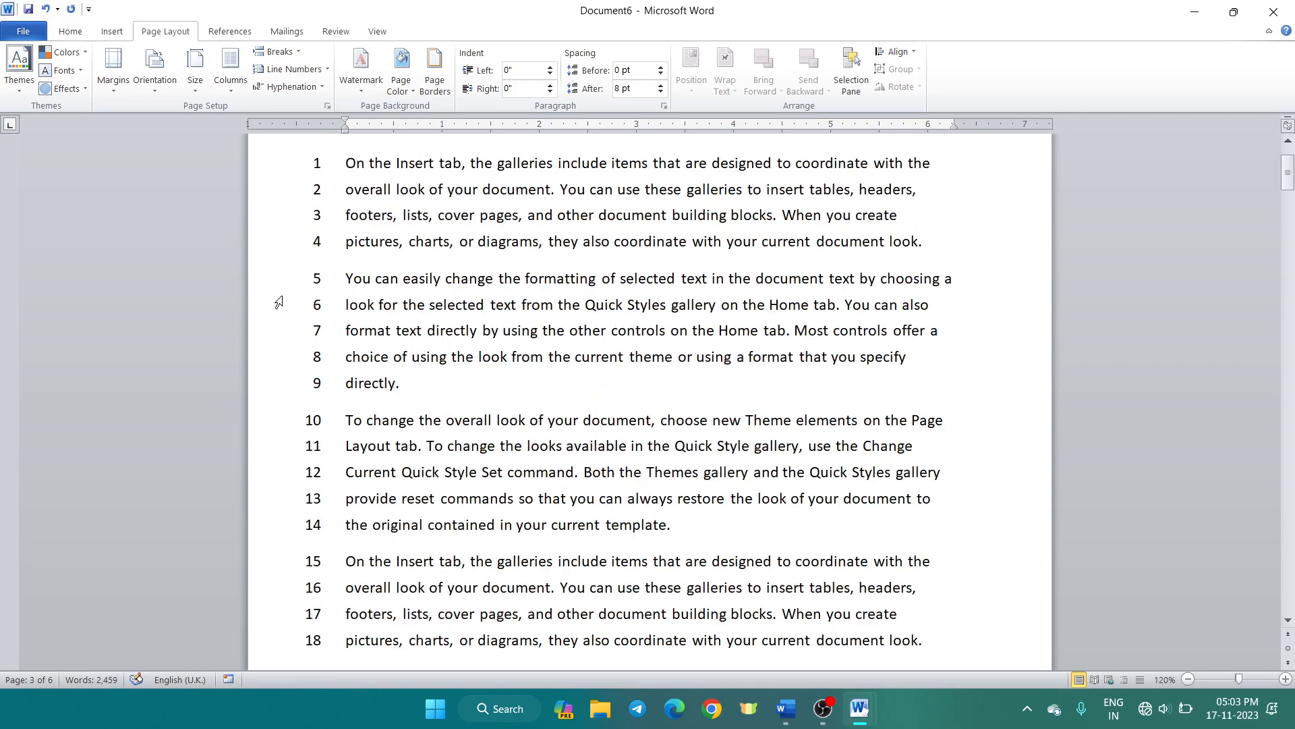
left_click(342, 270)
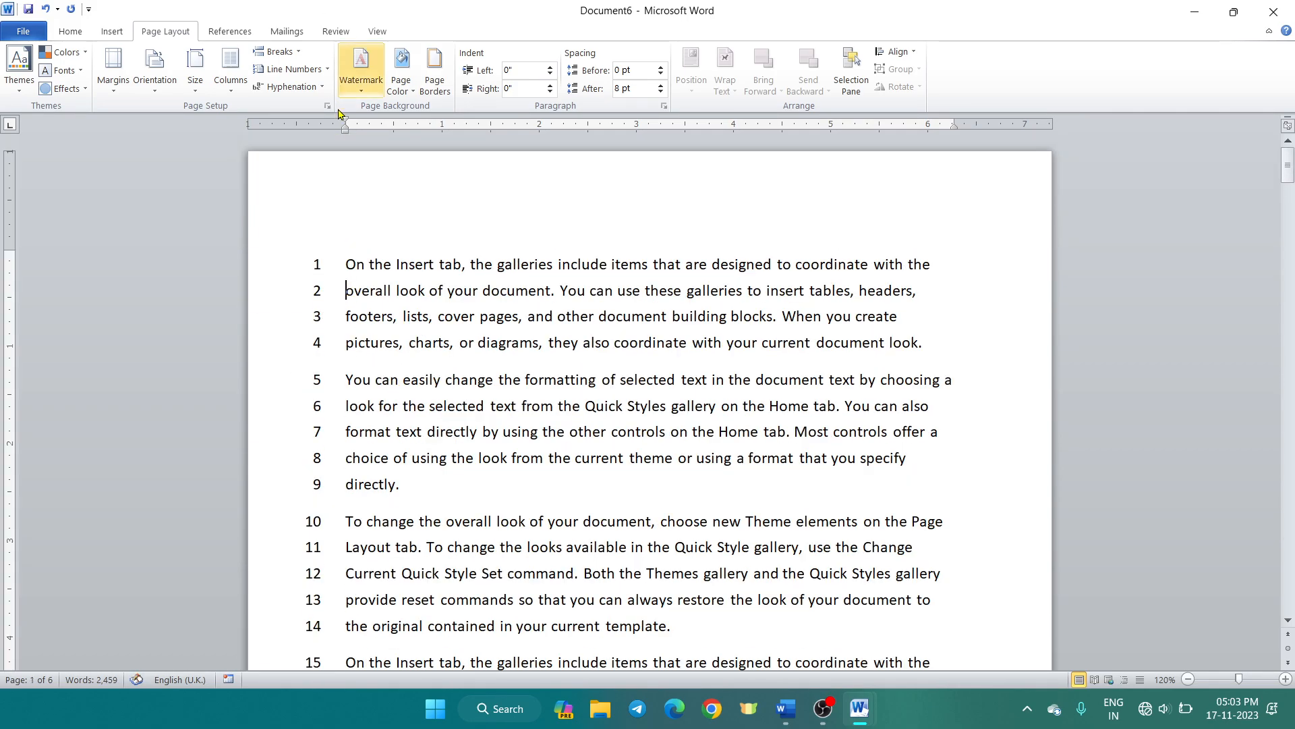
left_click(307, 73)
left_click(321, 94)
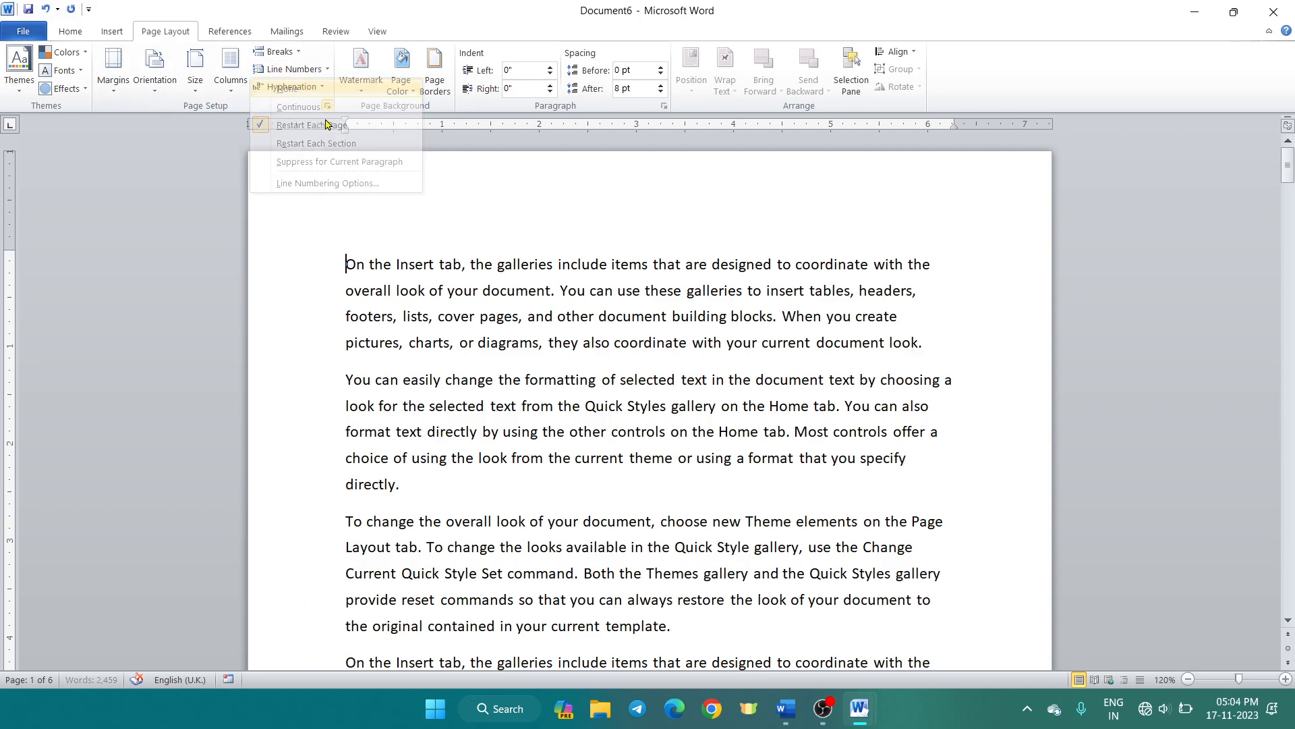
Set line numbering to None for the section starting at the empty line below the first page's text.
scroll(357, 317, "down", 11)
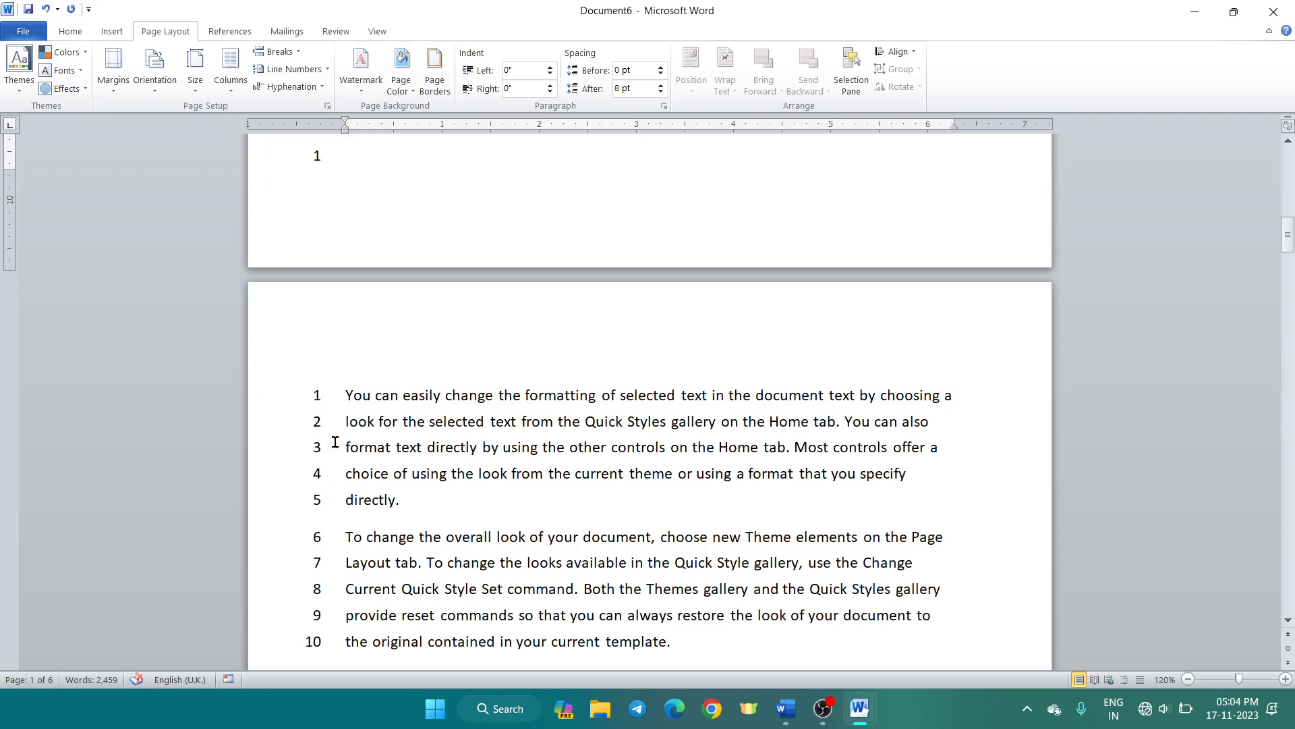
scroll(338, 425, "up", 3)
left_click(325, 357)
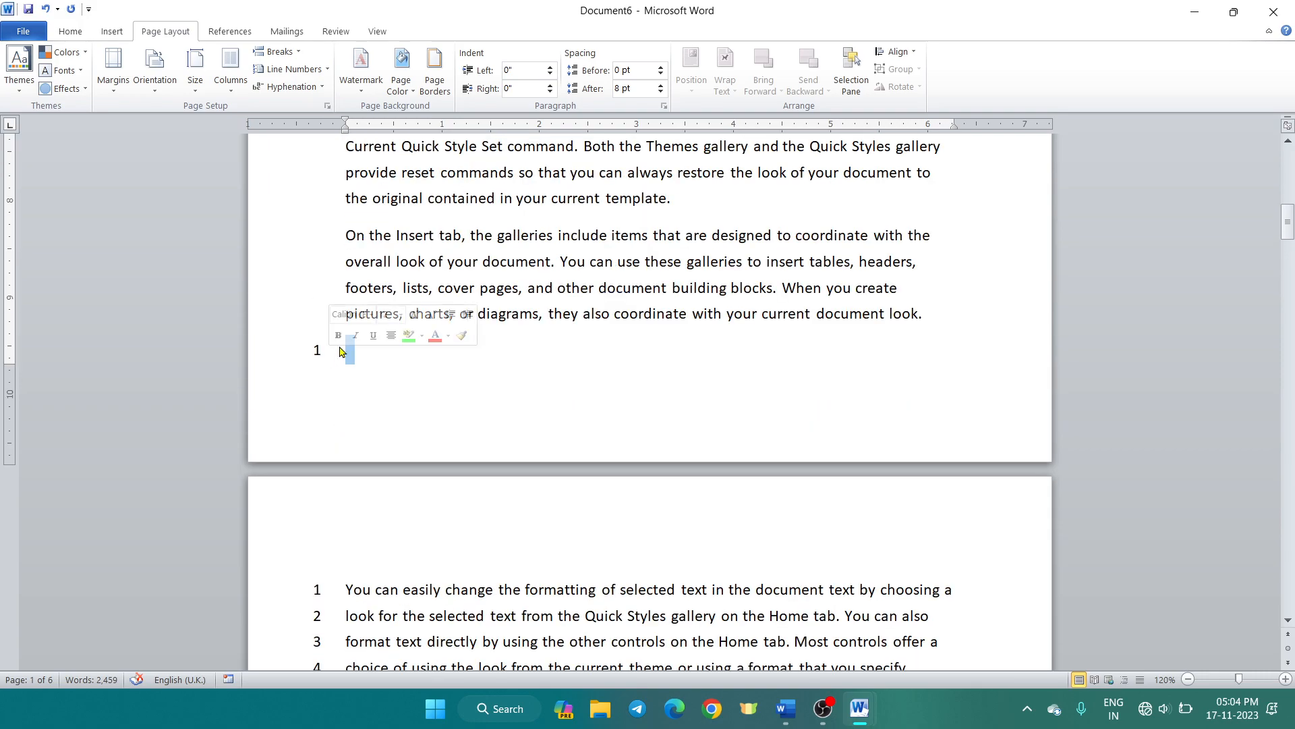
left_click(299, 66)
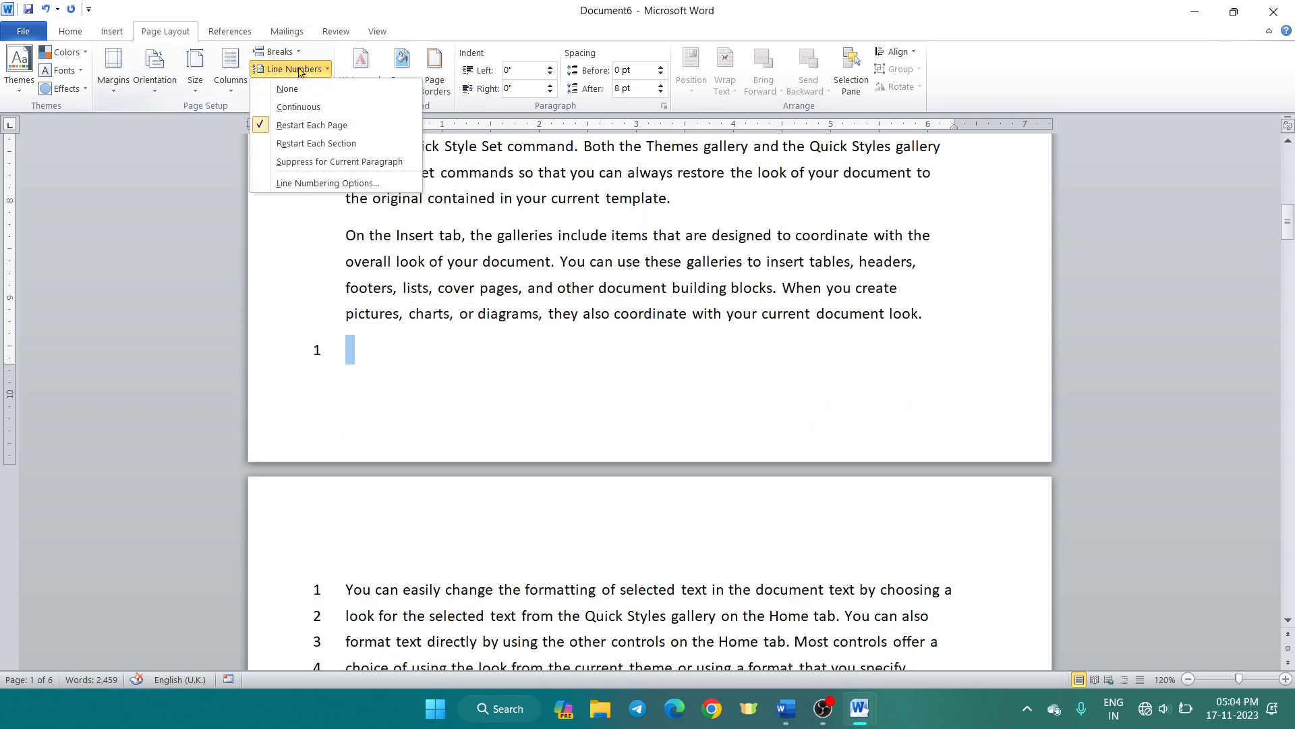
left_click(287, 90)
Set line numbering to None for the section starting at the empty line above the third page's text.
scroll(337, 426, "down", 2)
scroll(337, 427, "down", 18)
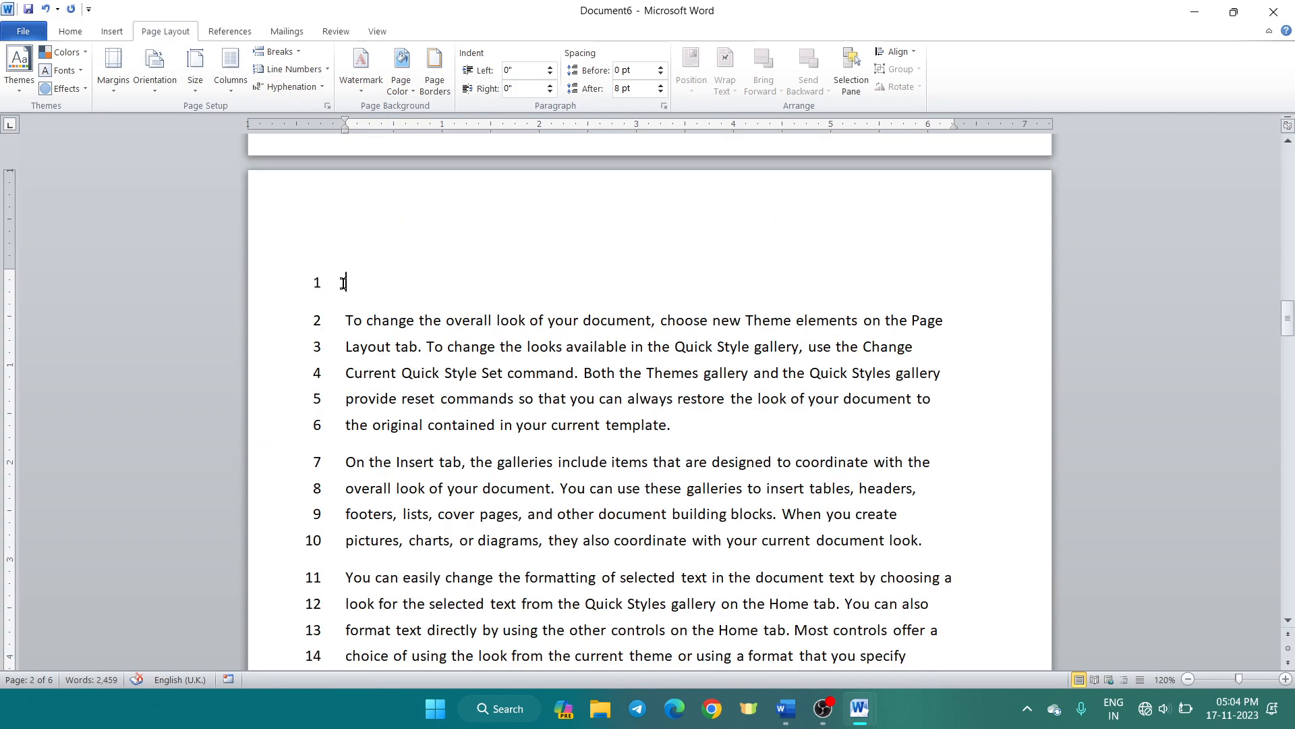
left_click(303, 69)
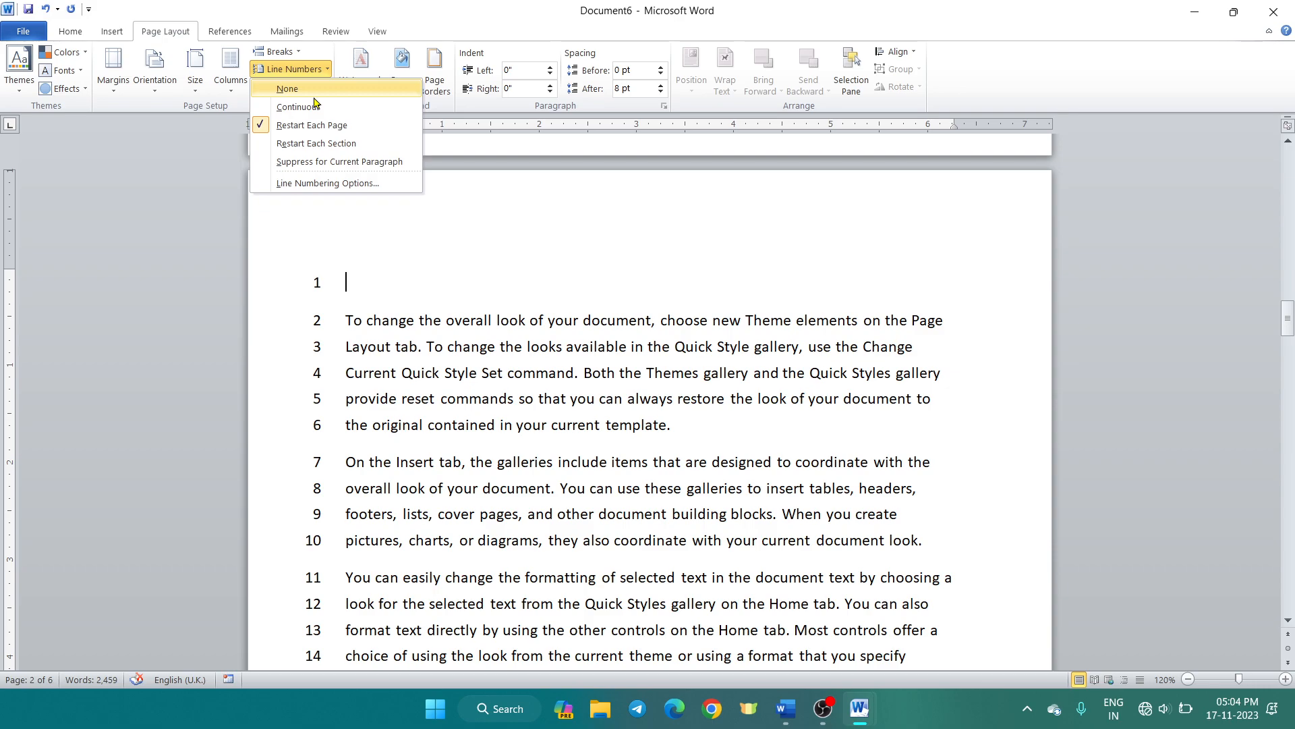
left_click(287, 88)
Set the first section's line numbering to Continuous and check the numbers through to the start of the second page.
scroll(357, 376, "up", 6)
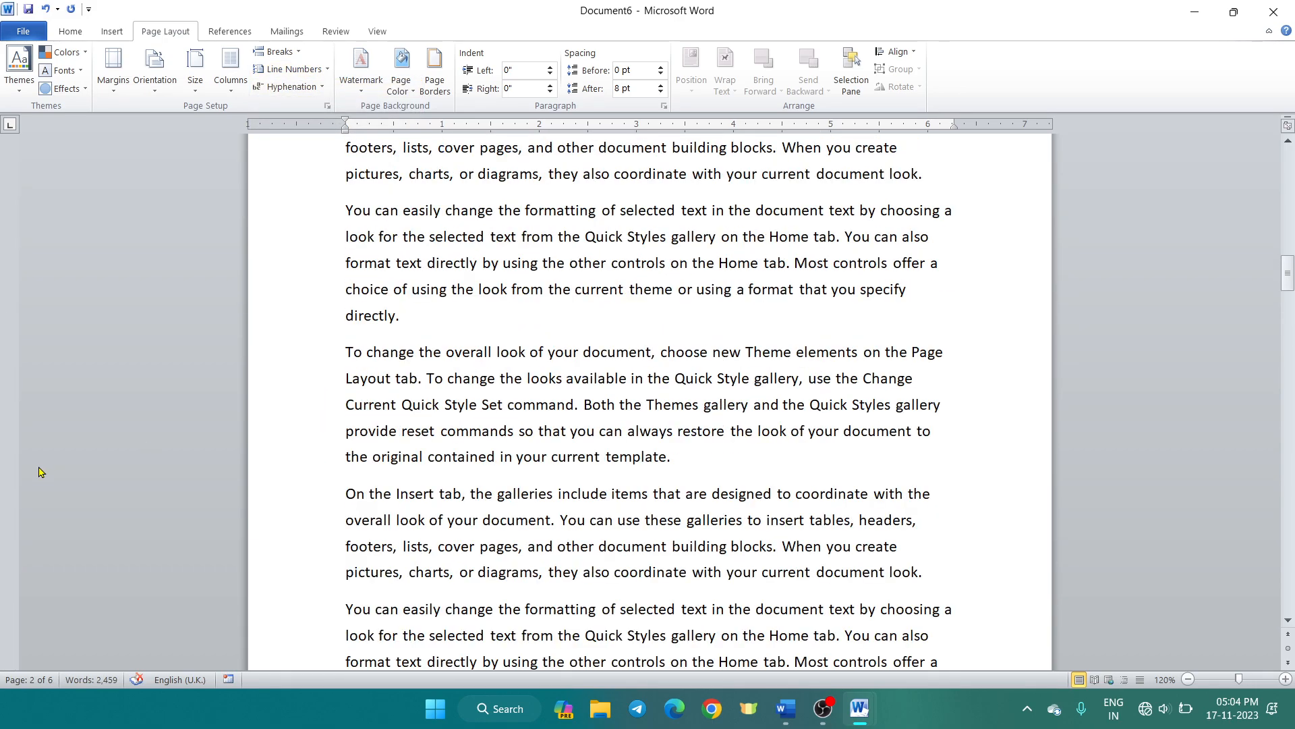
key("ctrl+Home")
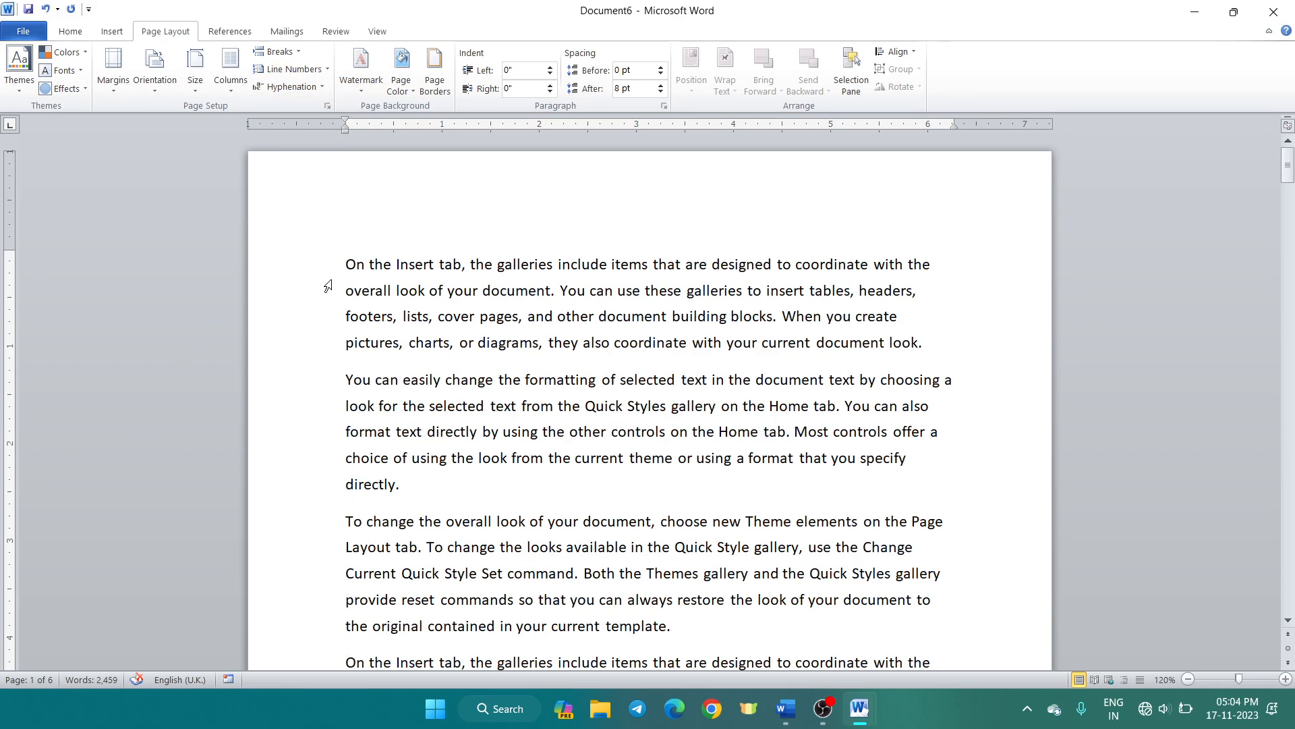
left_click(294, 69)
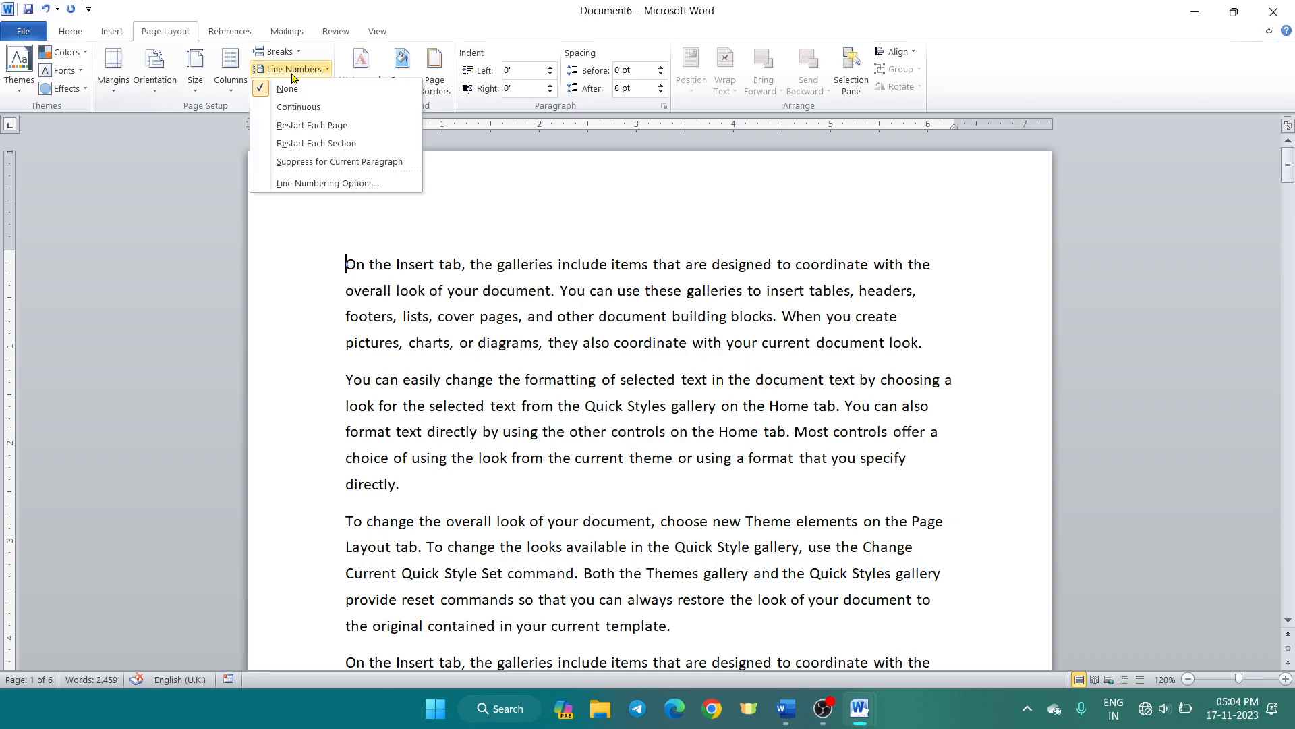
left_click(299, 108)
scroll(300, 324, "down", 7)
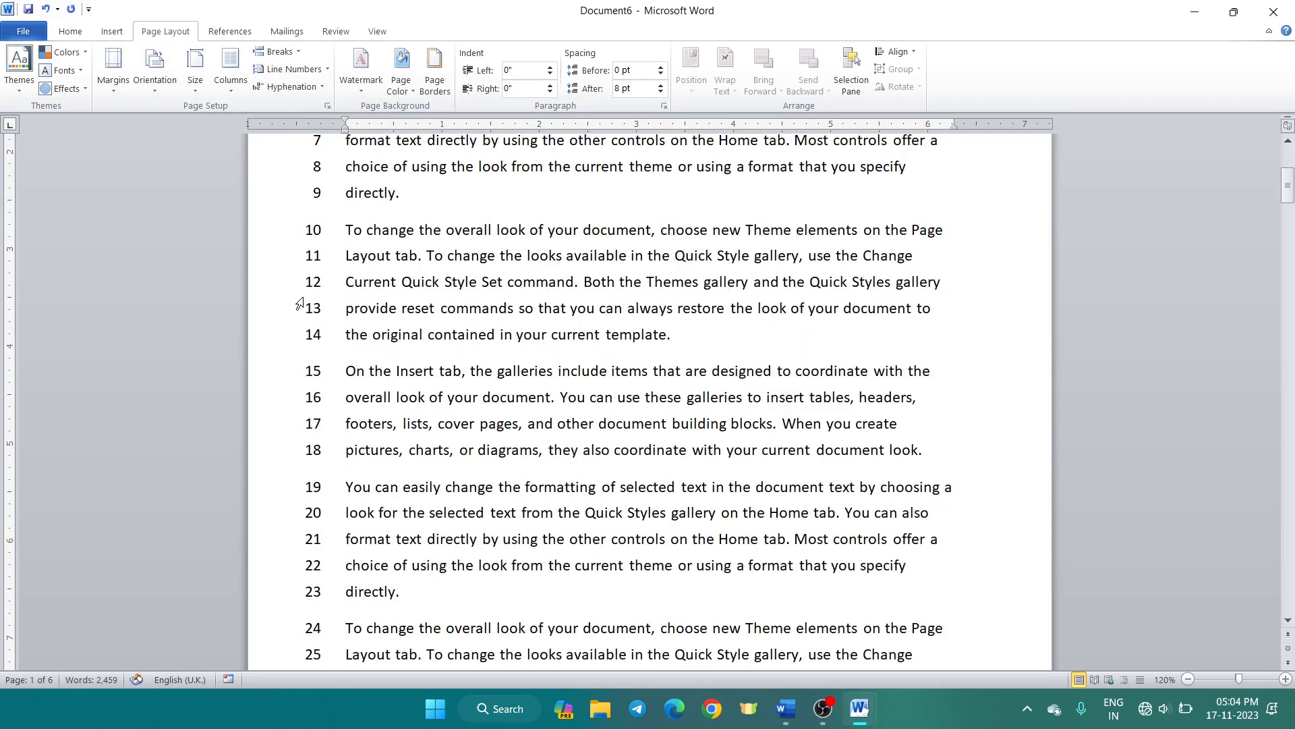
scroll(299, 305, "down", 11)
scroll(299, 376, "up", 1)
scroll(323, 372, "up", 1)
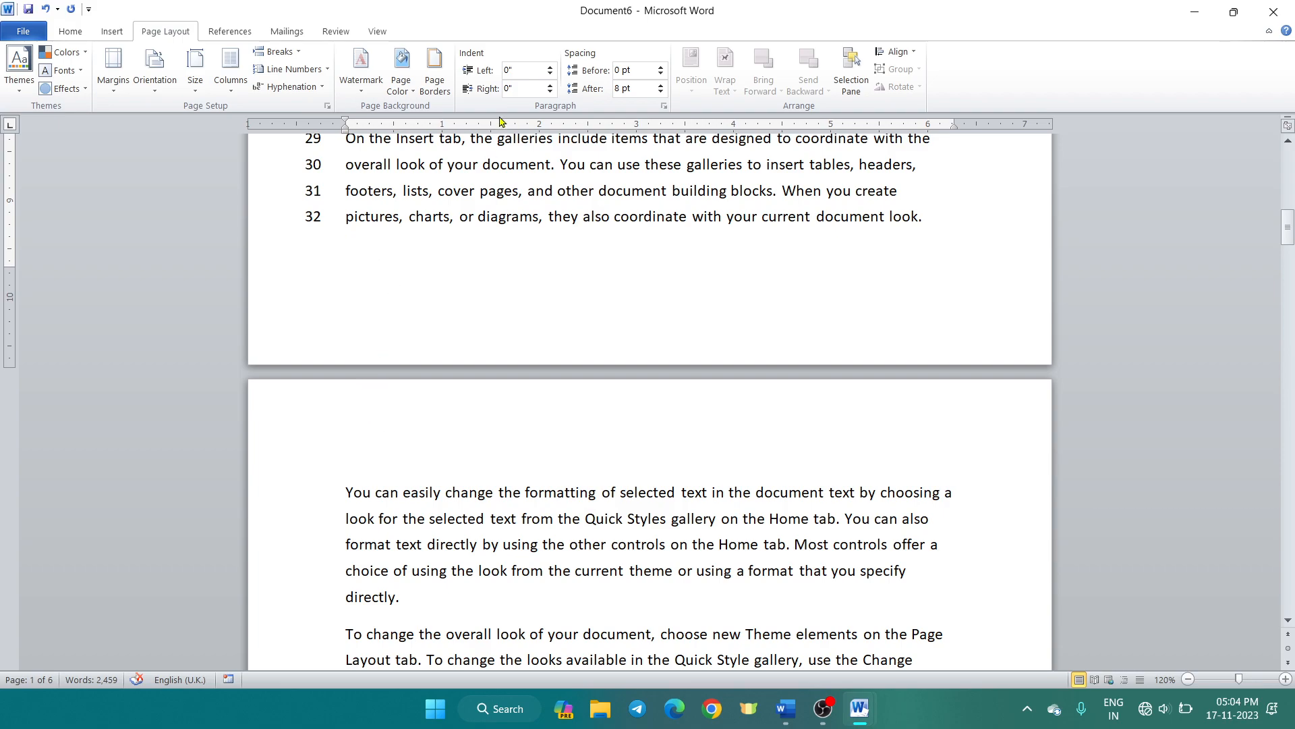
Set the first section's line numbering to Restart Each Section and check the numbers to the end of the page.
left_click(290, 69)
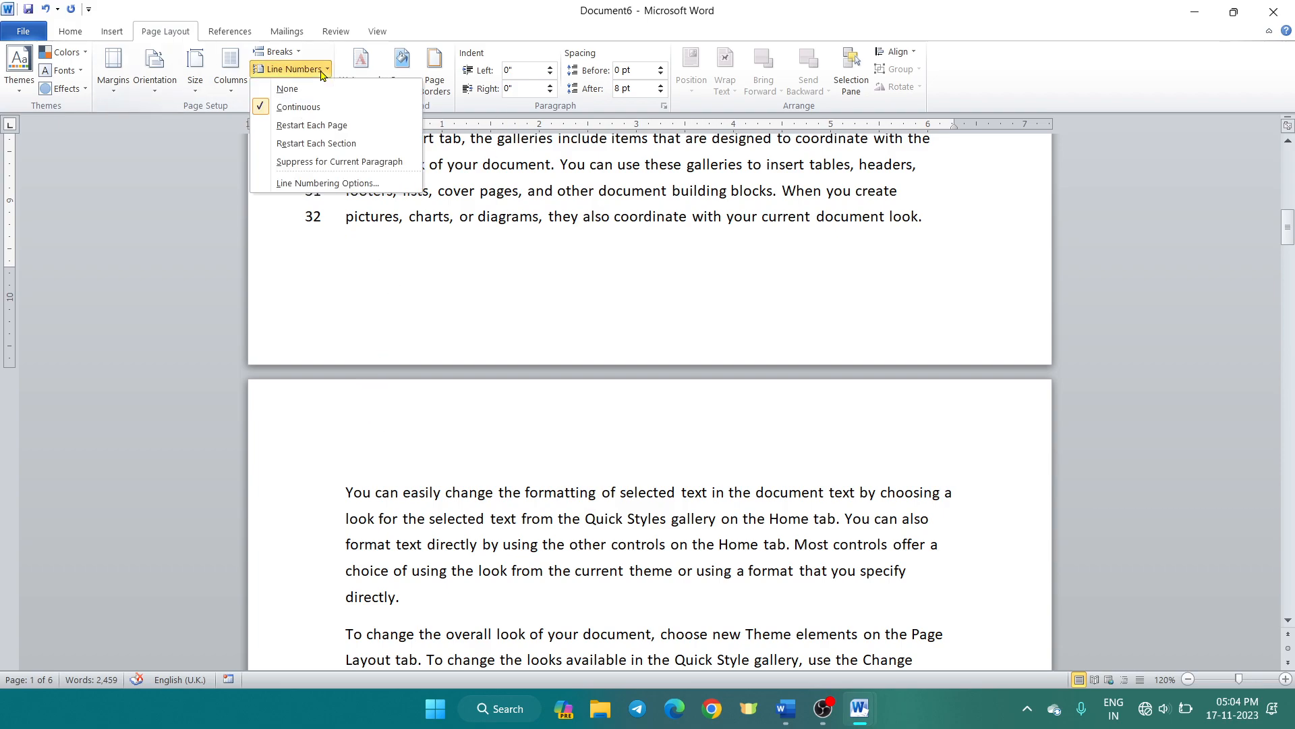
left_click(374, 144)
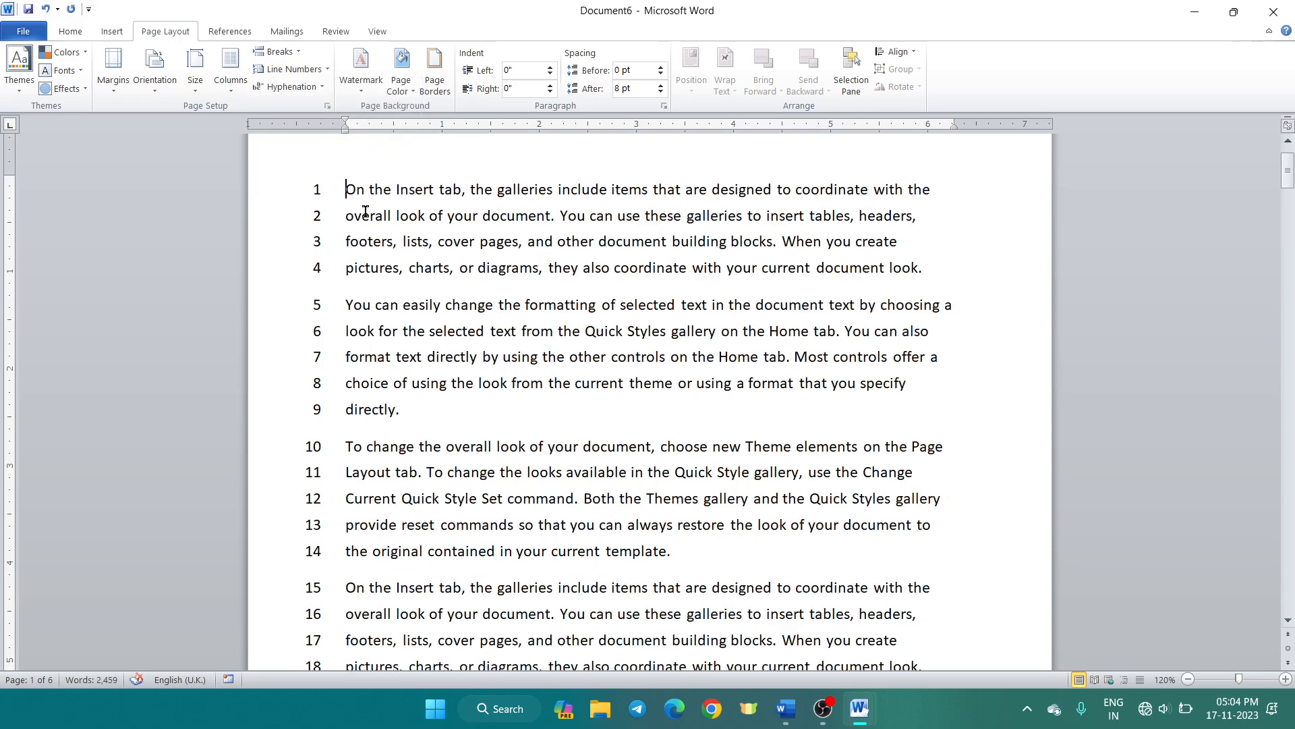
scroll(331, 209, "down", 12)
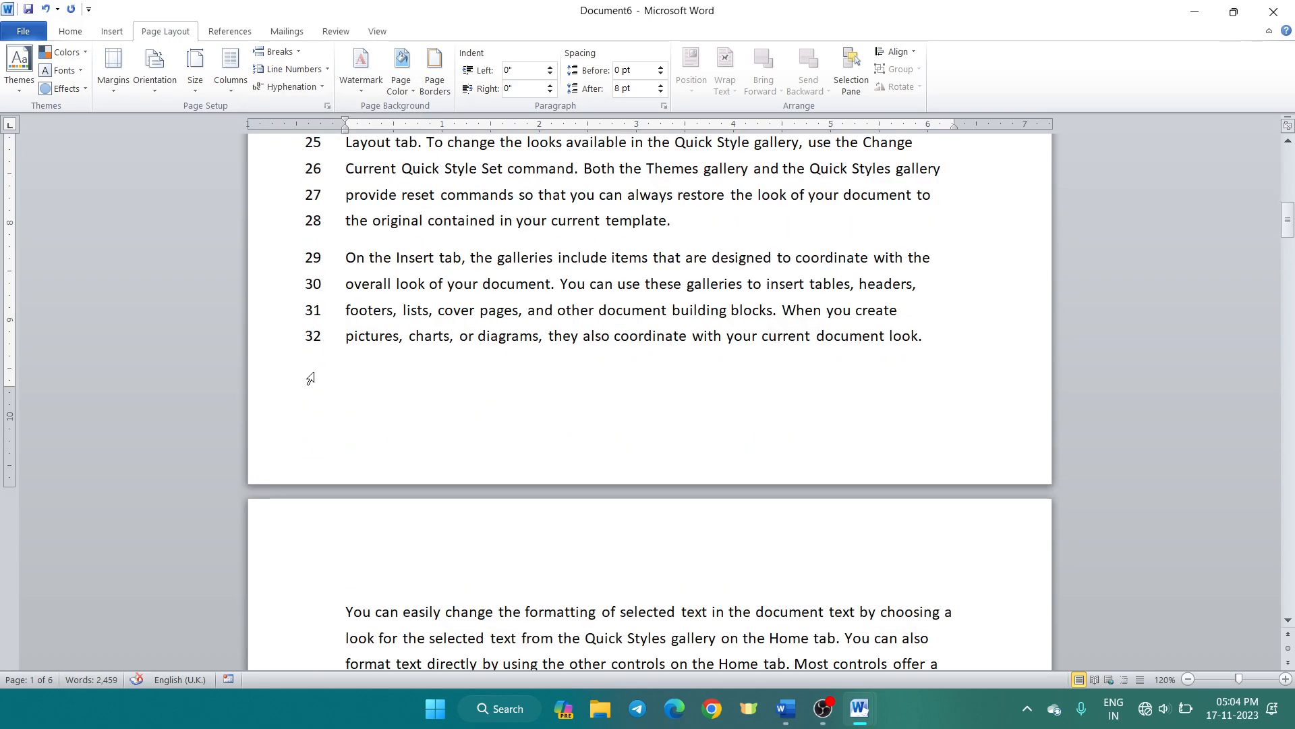
Apply Restart Each Section line numbering to the second section, from the paragraph at the start of the second page.
left_click(342, 372)
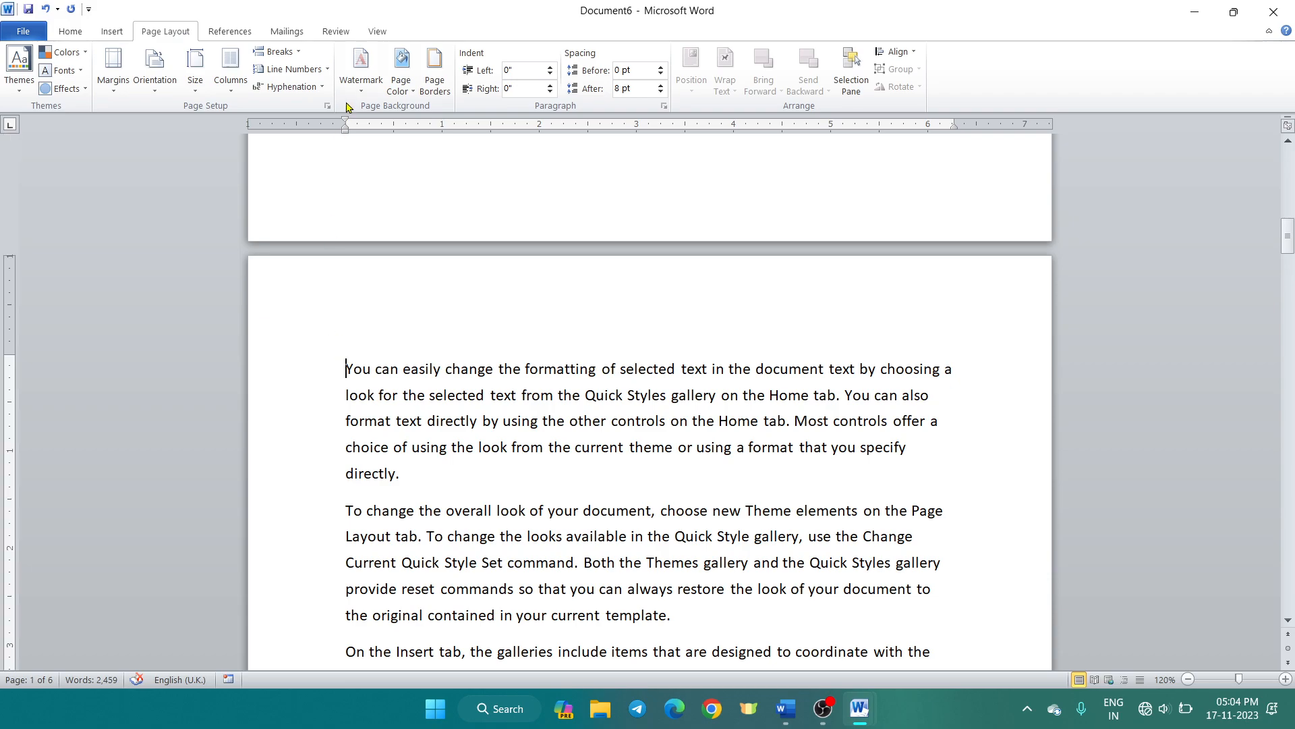
left_click(303, 70)
left_click(324, 142)
scroll(330, 290, "up", 5)
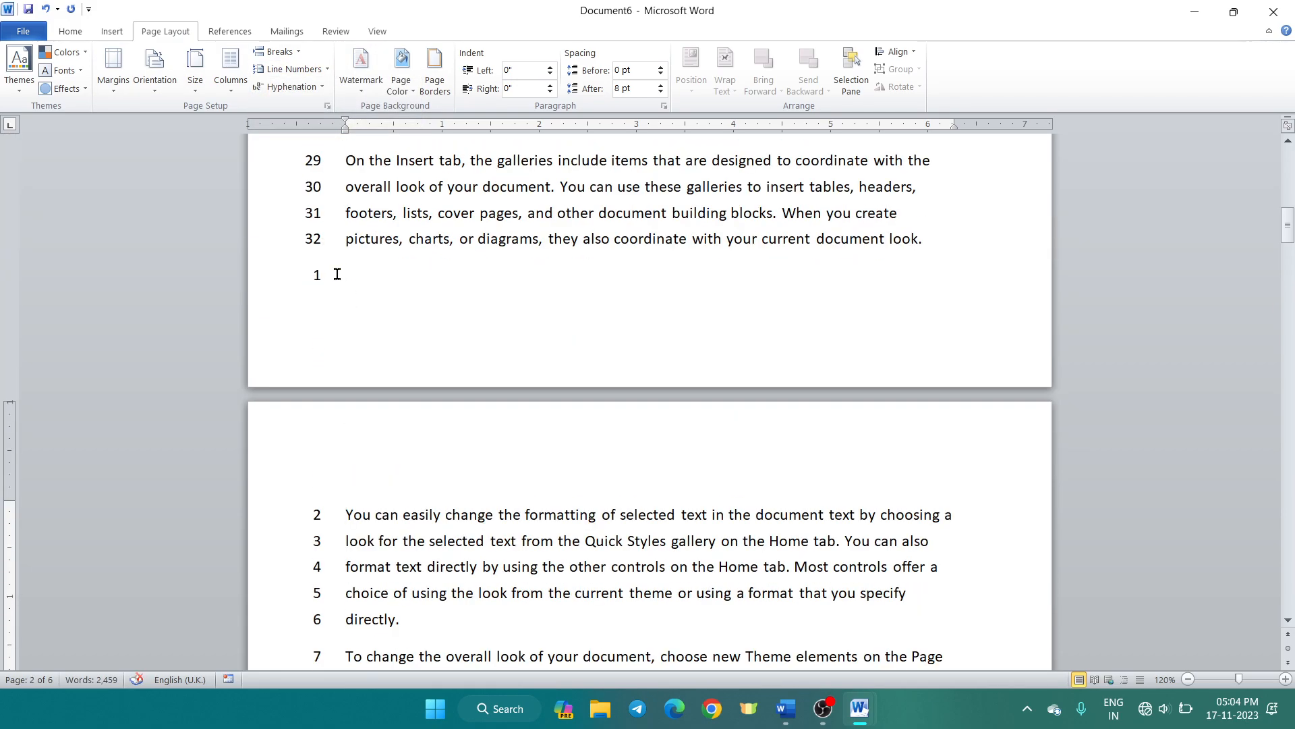
Add an empty line after the last paragraph on the first page.
left_click(968, 254)
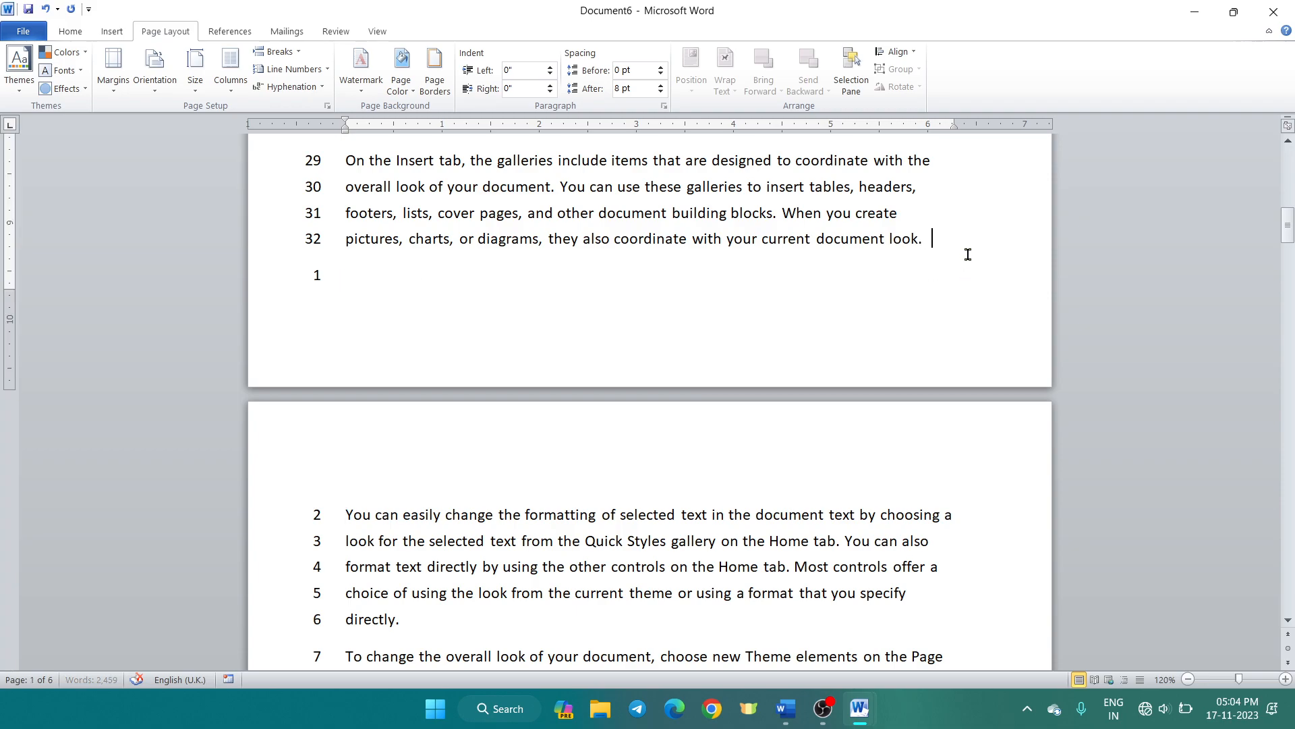
key("Return")
key("Return")
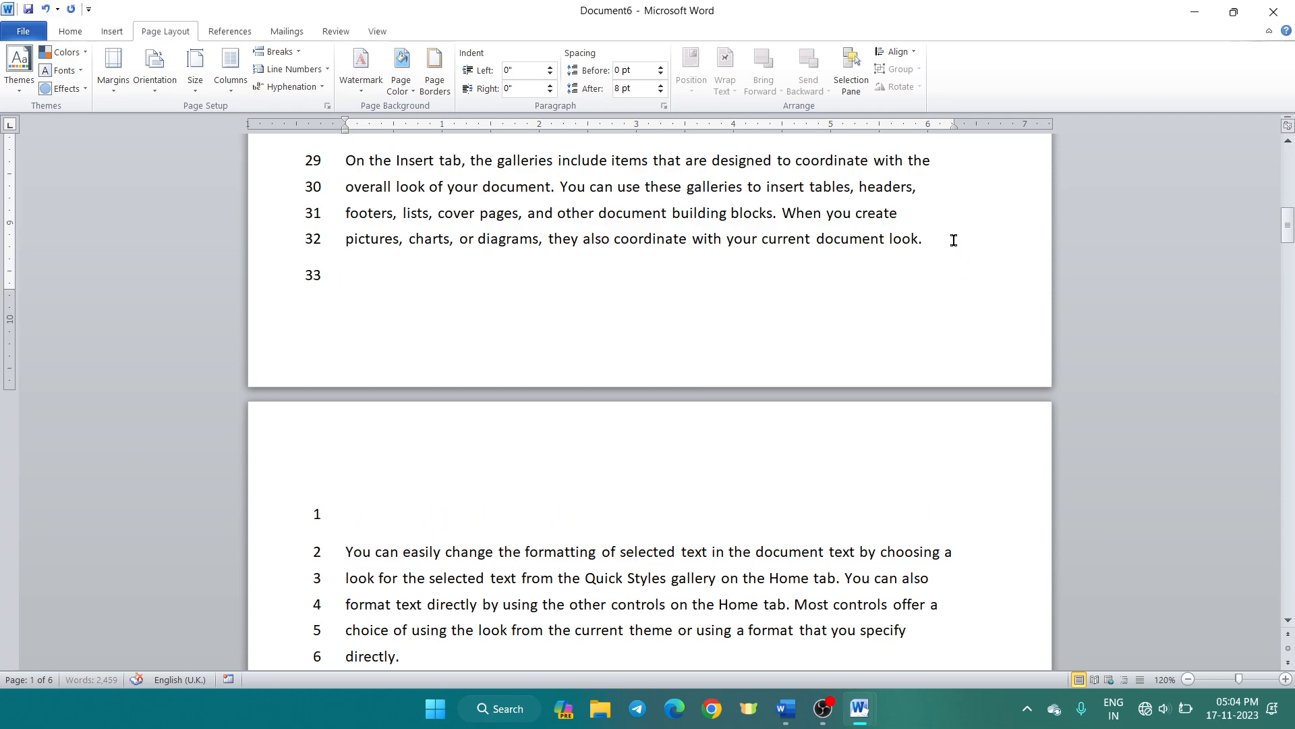
key("BackSpace")
Delete the two lines from "choice of using" to "directly." on the third page, together with the section break below them.
scroll(573, 416, "down", 10)
scroll(404, 463, "down", 5)
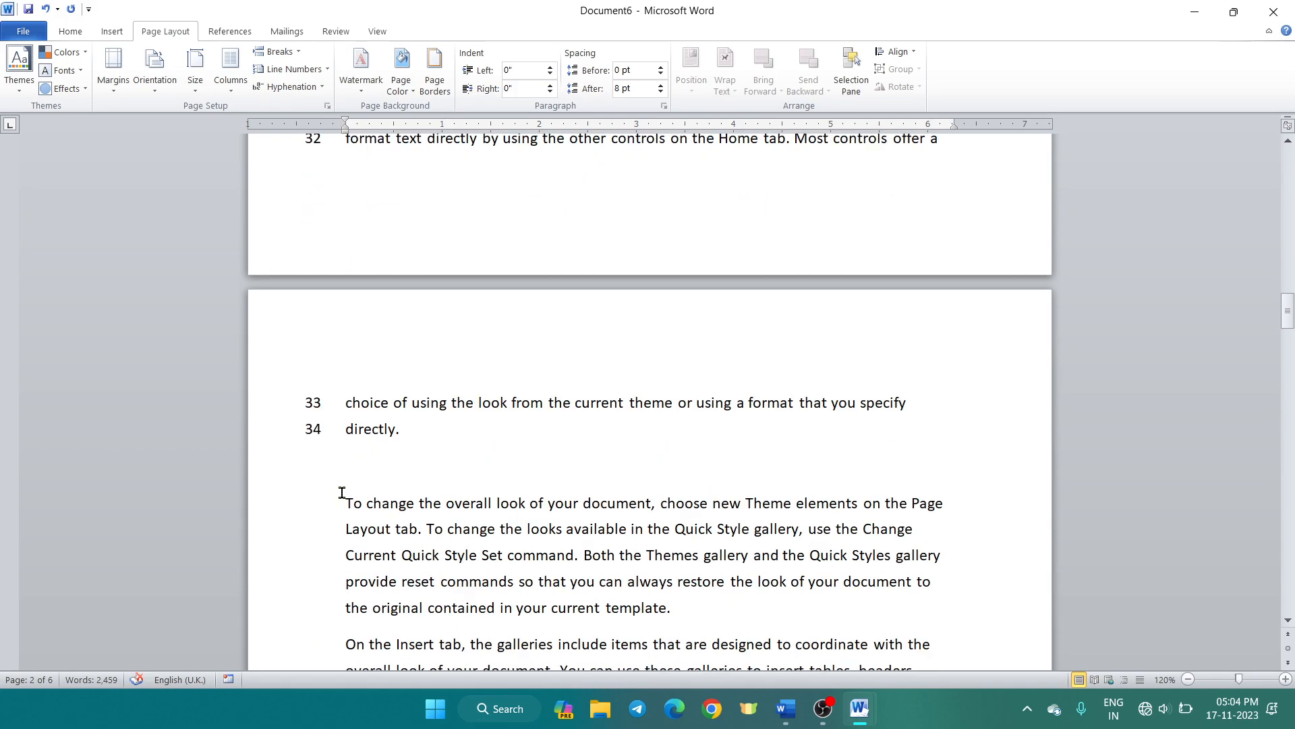
left_click_drag(343, 496, 297, 350)
key("Delete")
key("Delete")
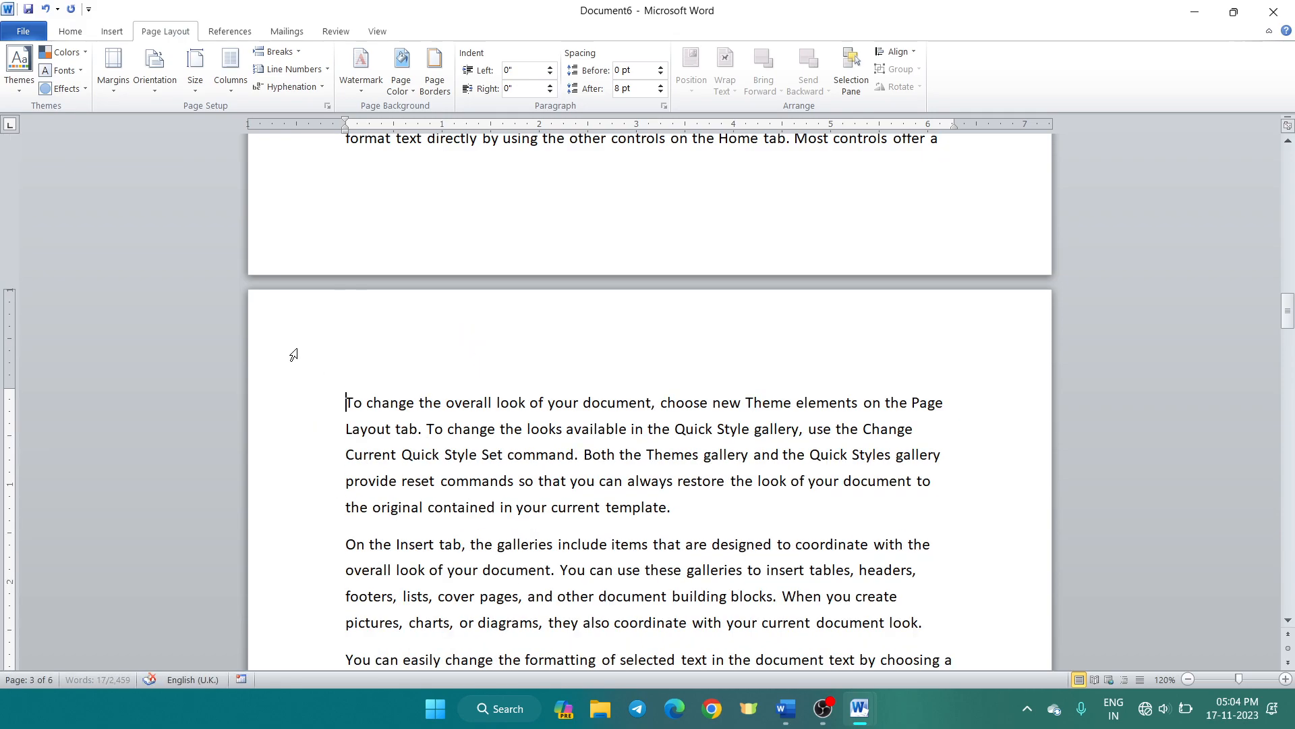
Add an empty line above the third page's first paragraph and set that section's line numbering to Restart Each Section.
scroll(361, 283, "up", 2)
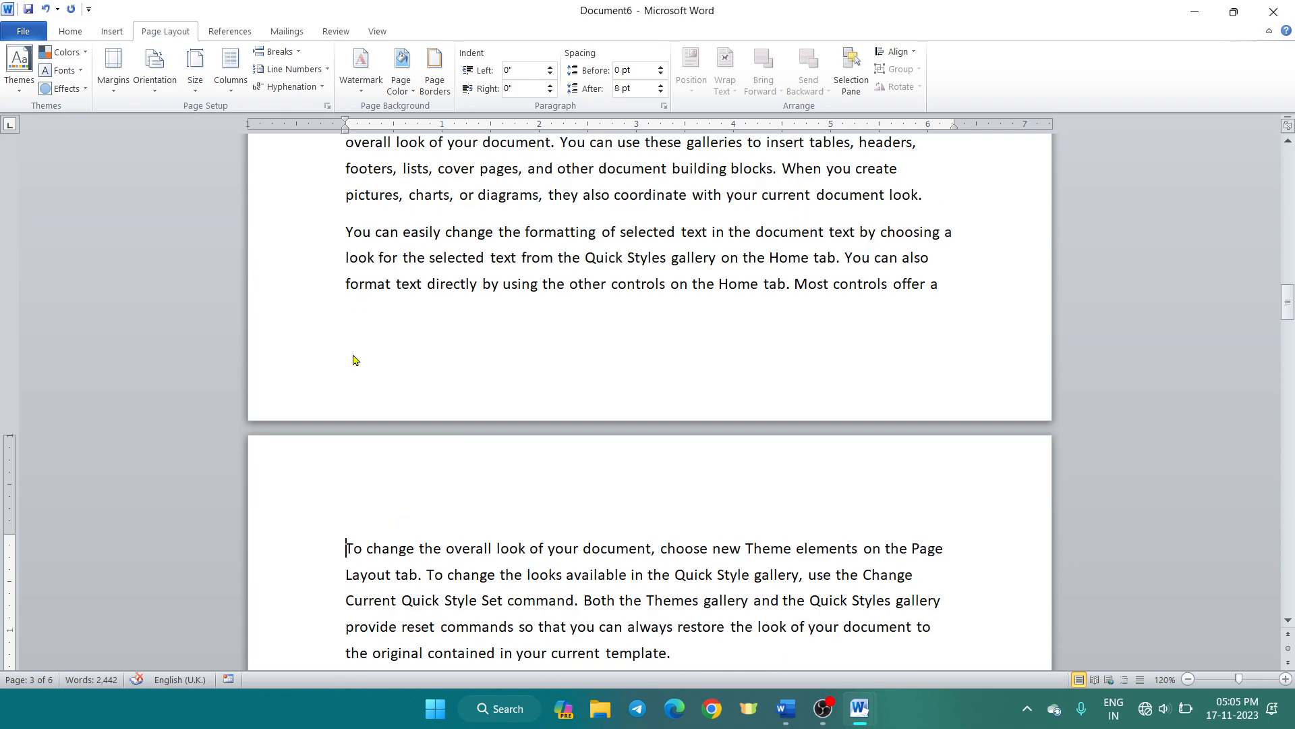
key("Return")
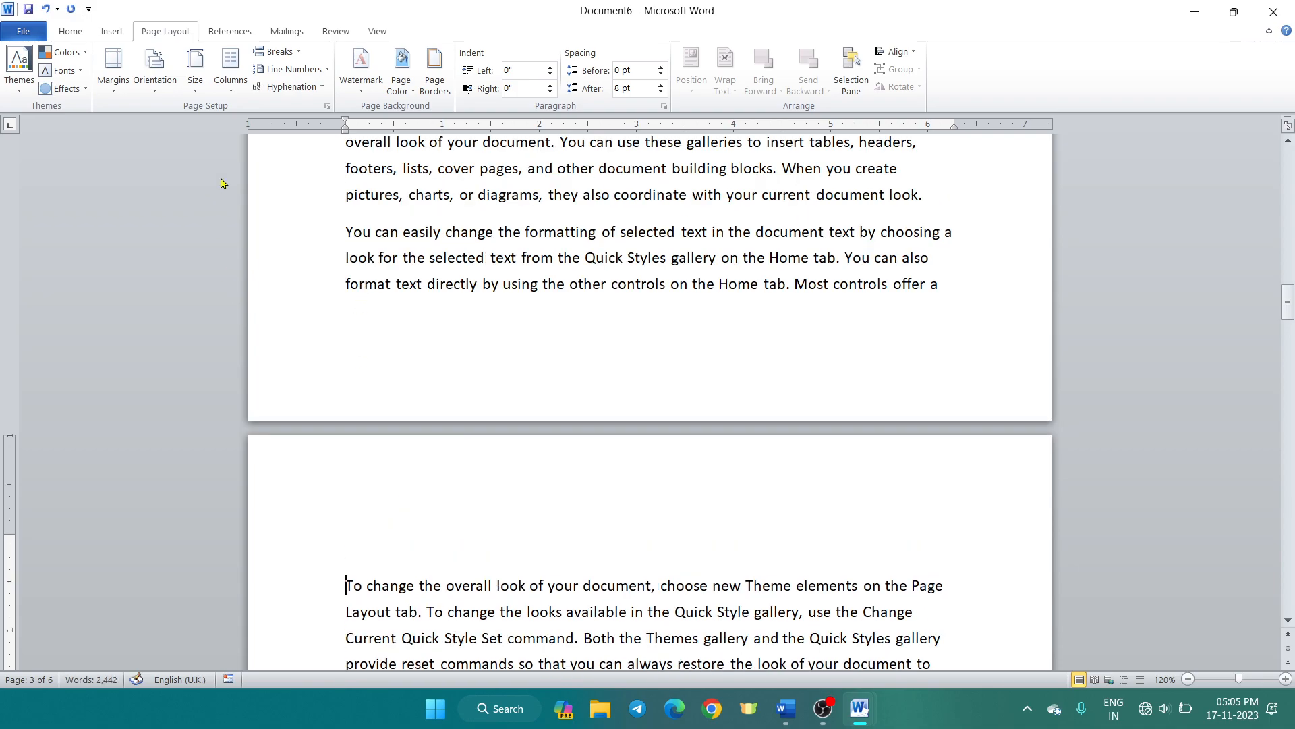
left_click(302, 71)
left_click(334, 142)
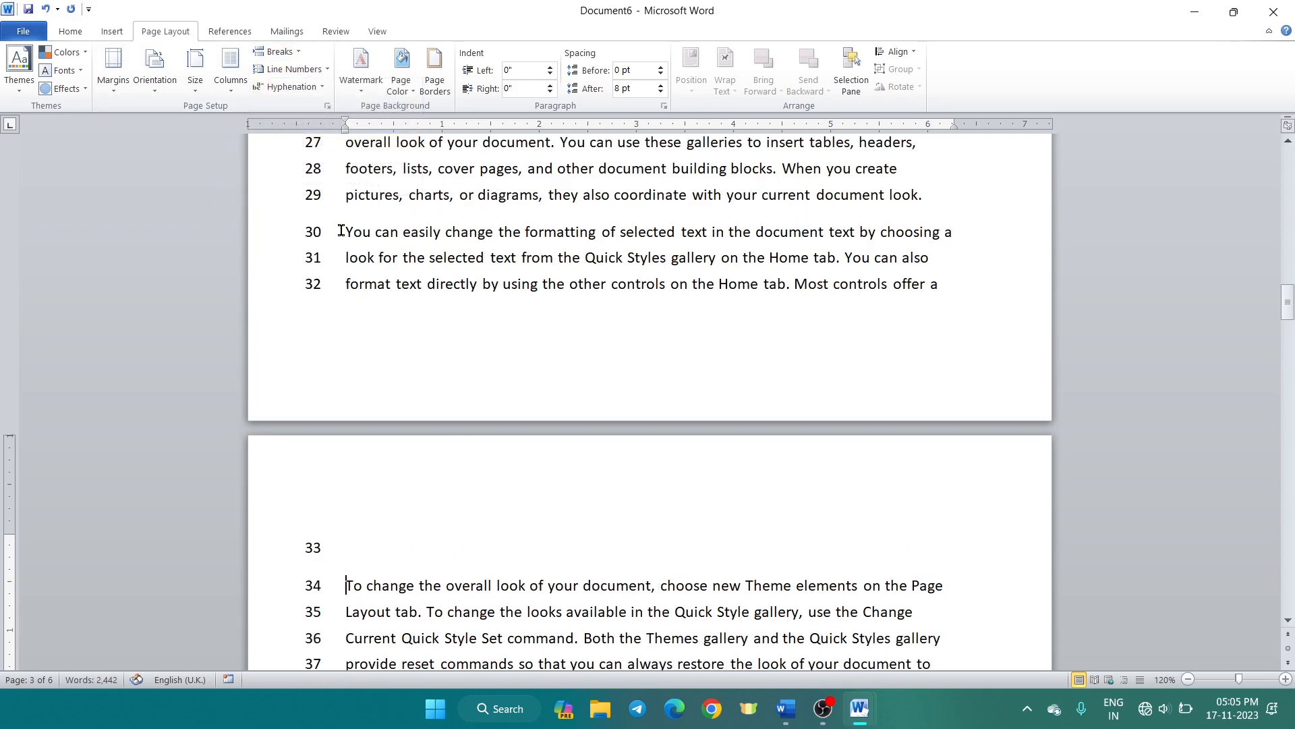
Review the line numbers across the second to fourth pages and check which line numbering mode is active there.
scroll(341, 223, "down", 3)
scroll(343, 241, "down", 16)
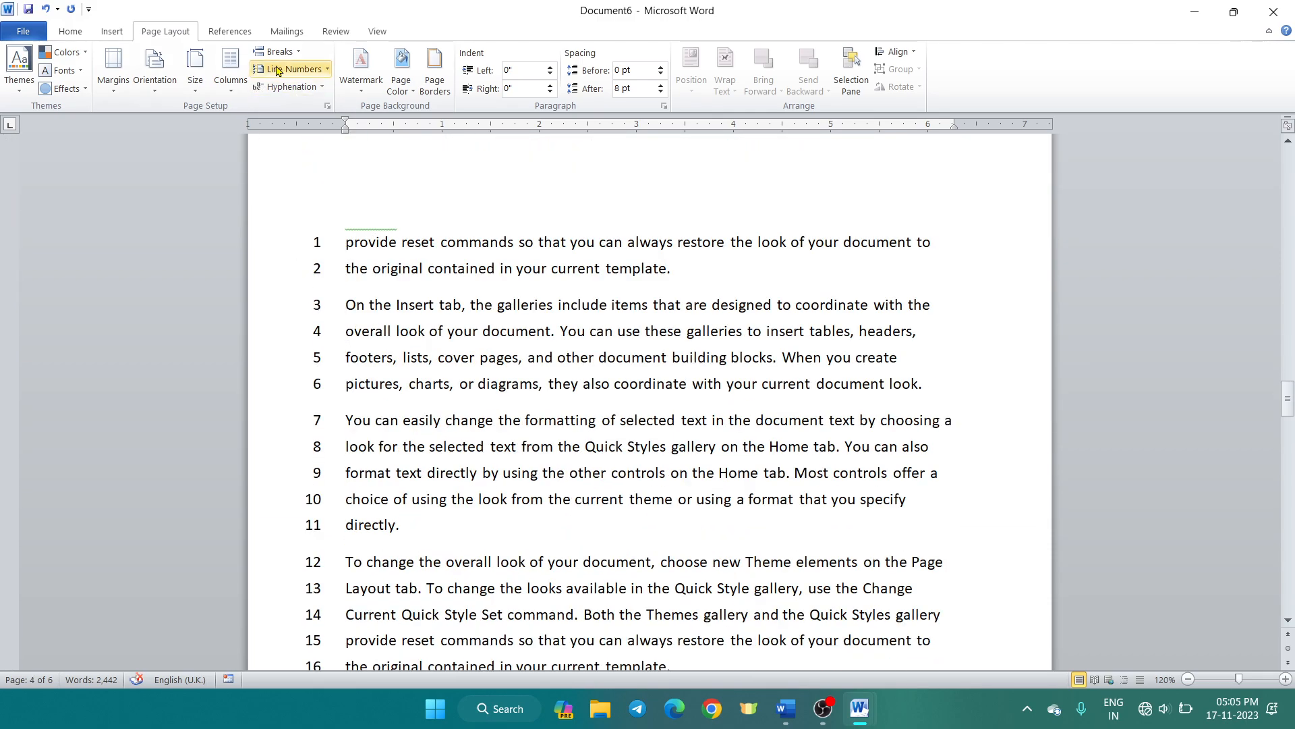
left_click(309, 74)
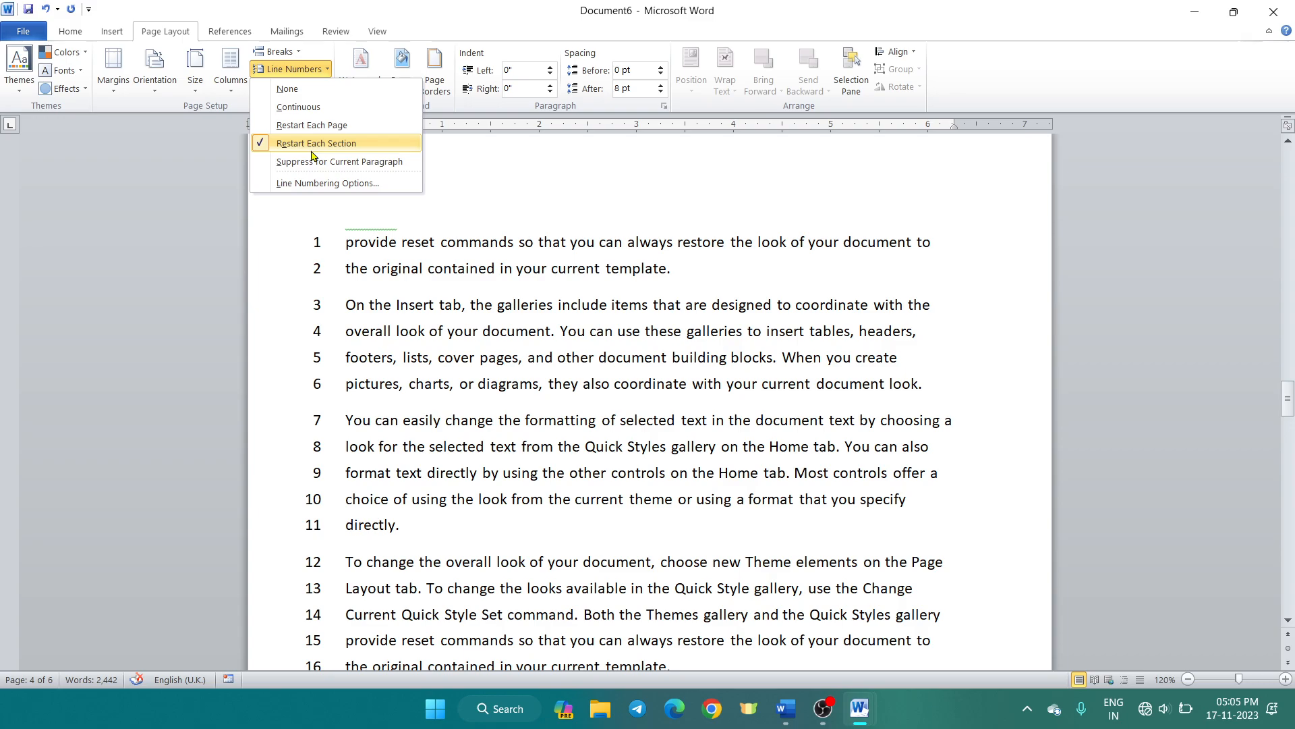
scroll(418, 270, "up", 10)
scroll(421, 273, "up", 15)
left_click(433, 265)
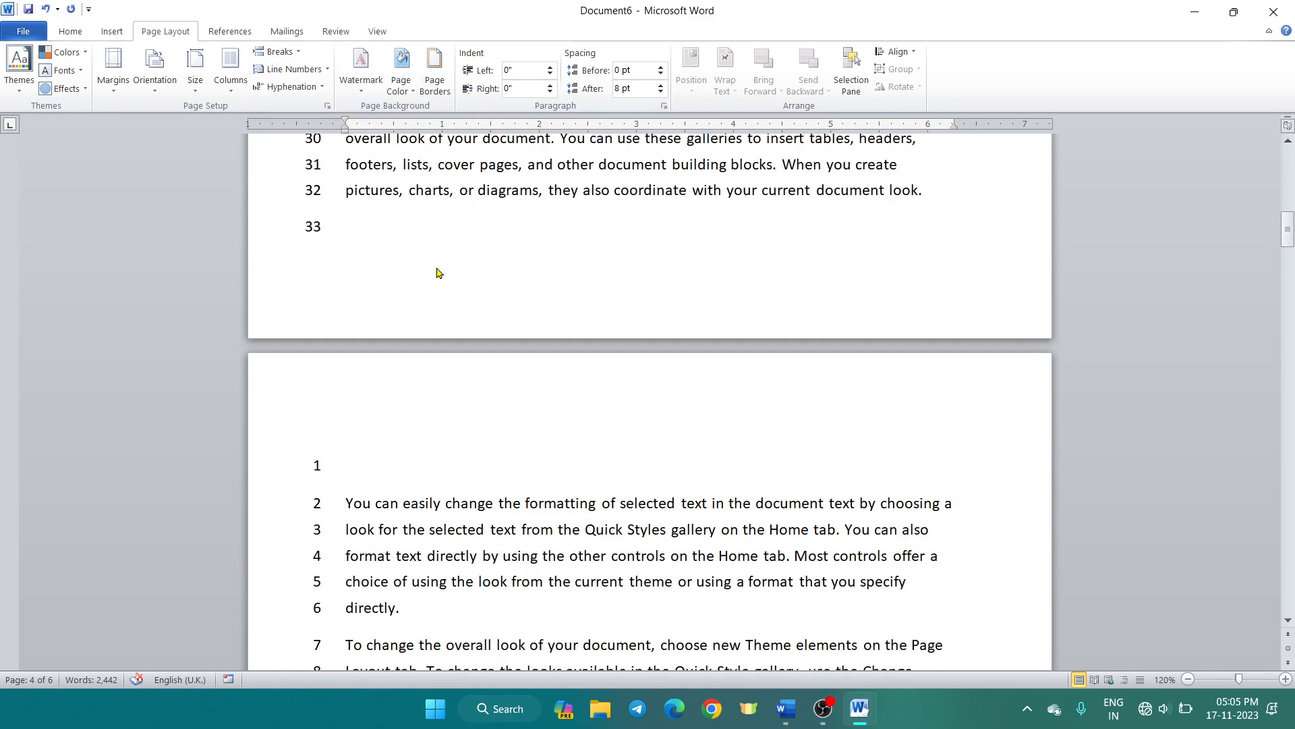
Return to the start of the document and turn off line numbering for the first section.
key("ctrl+Home")
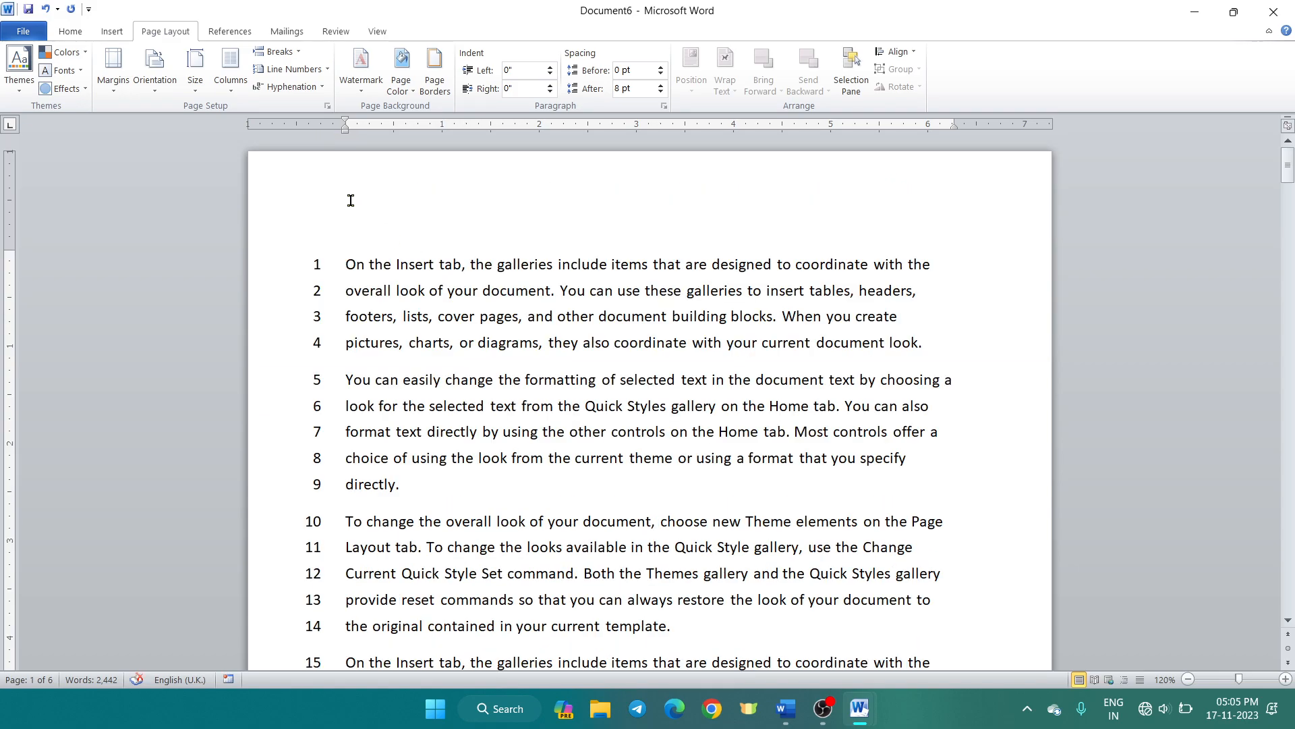
left_click(309, 69)
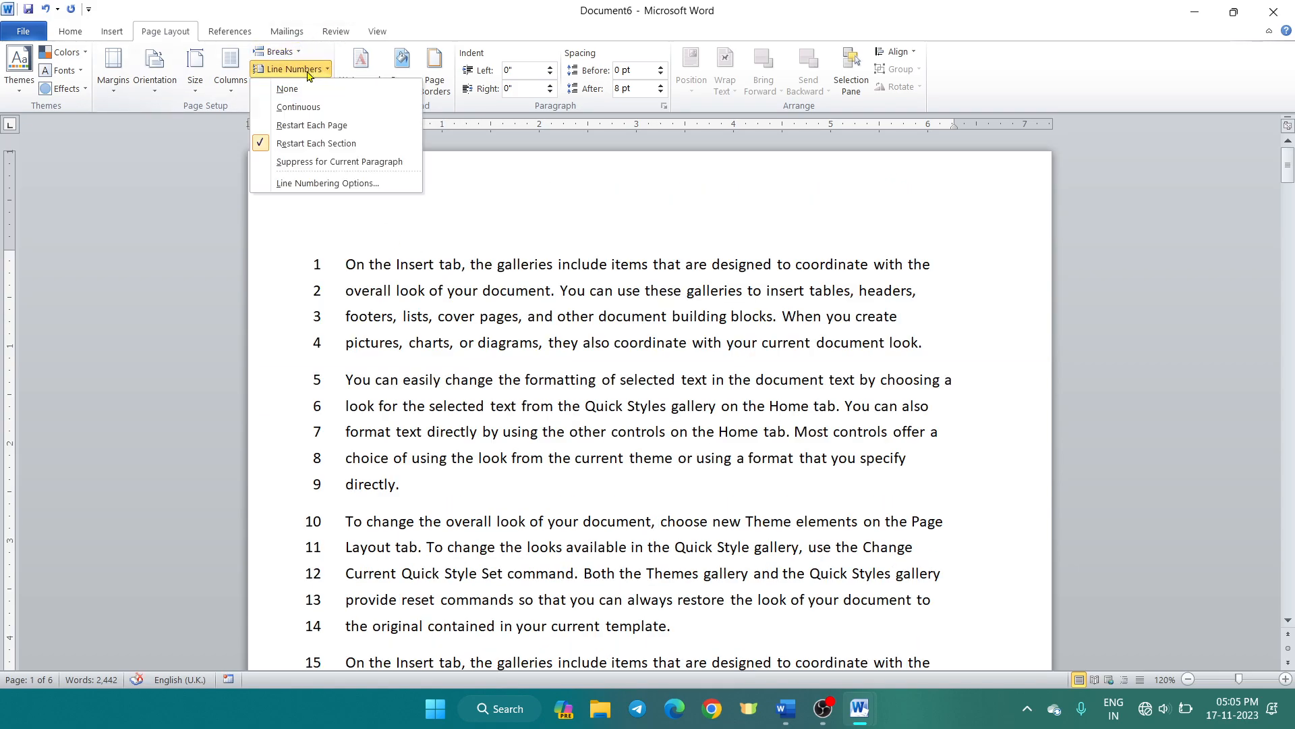
left_click(314, 116)
left_click(320, 71)
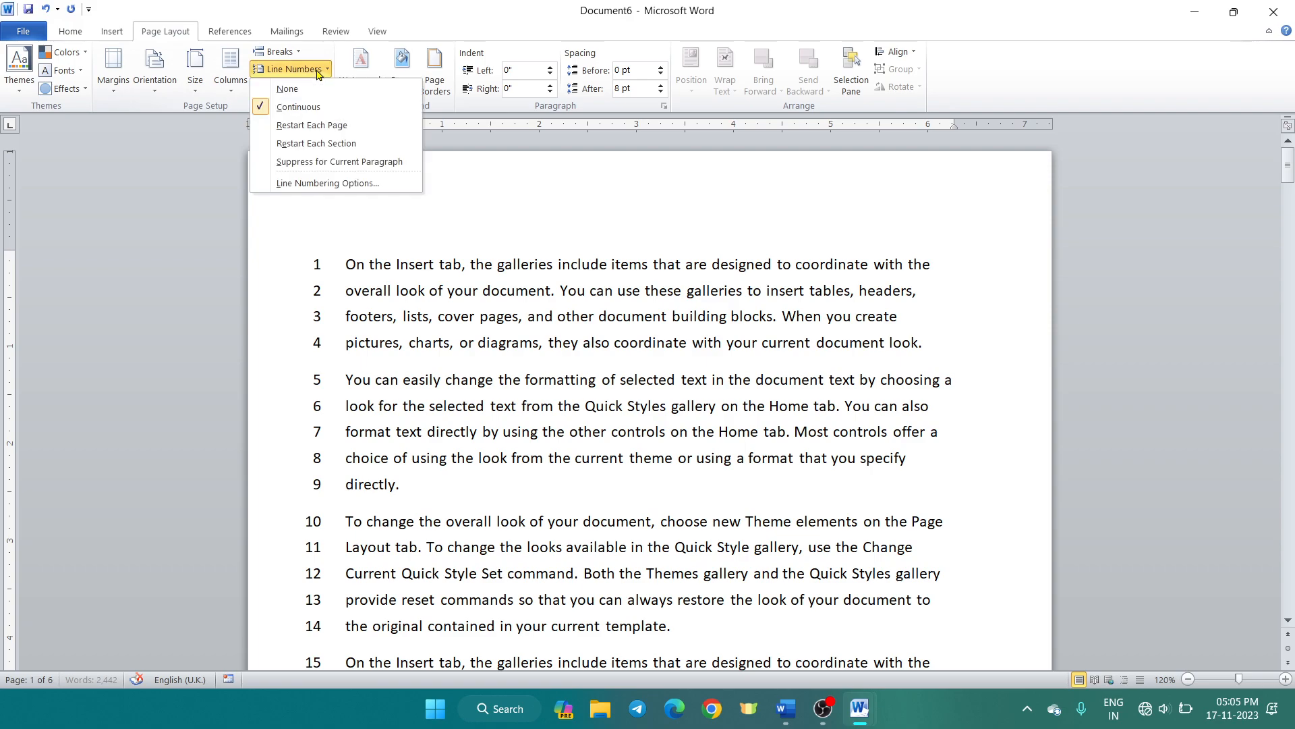
left_click(312, 95)
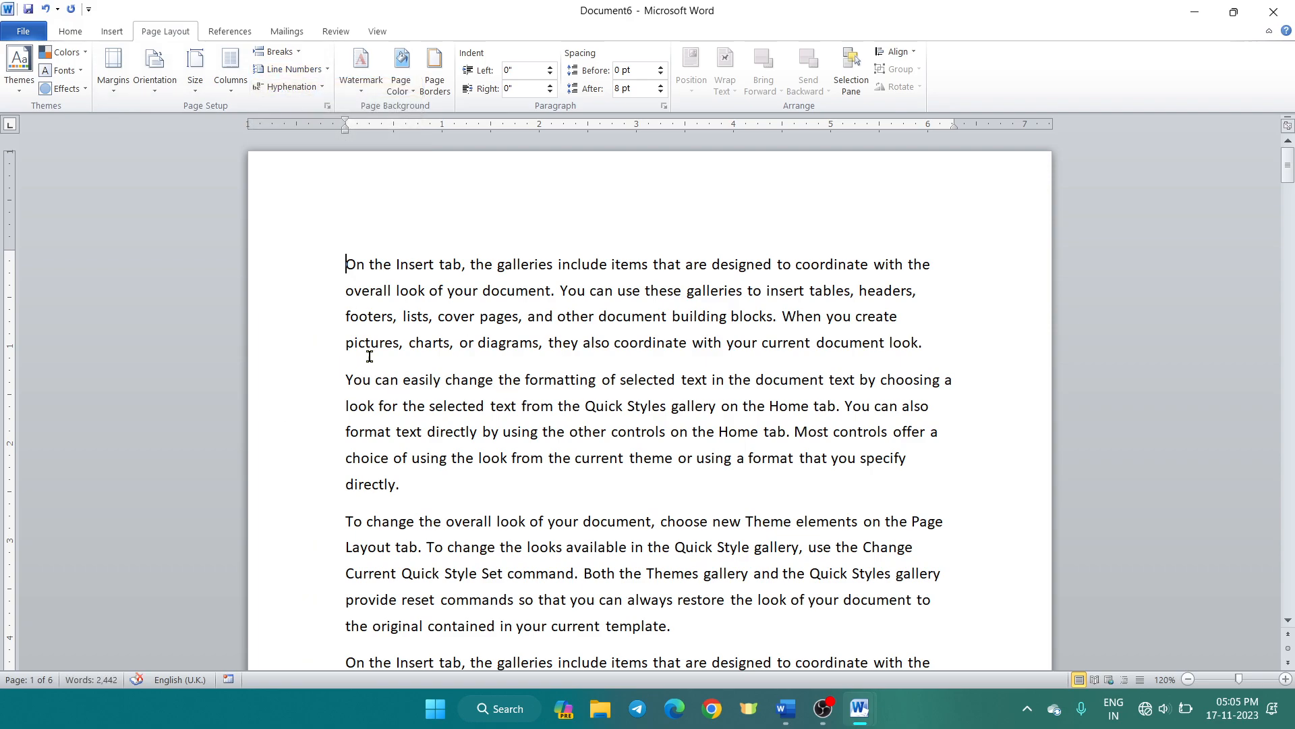
Colour the text of the first page's third paragraph, starting "To change the overall look", red.
scroll(372, 356, "down", 1)
left_click_drag(315, 332, 326, 440)
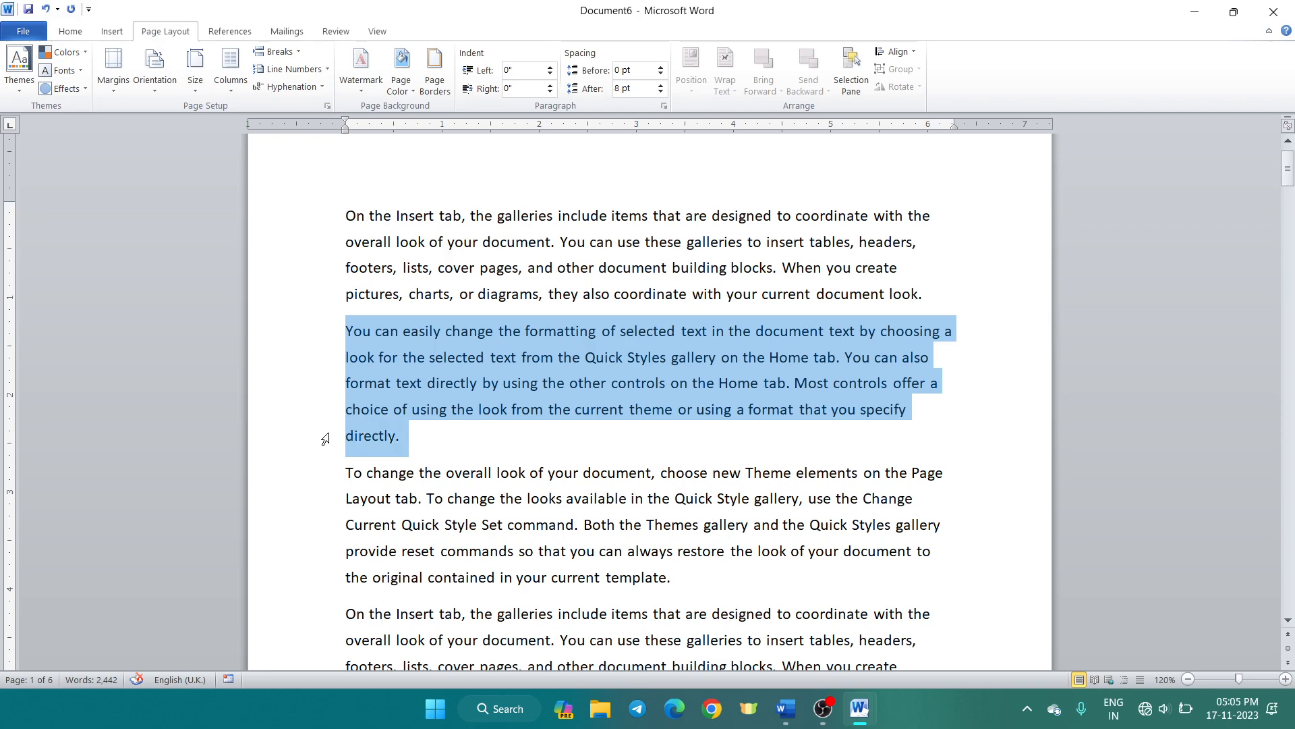
scroll(553, 480, "down", 3)
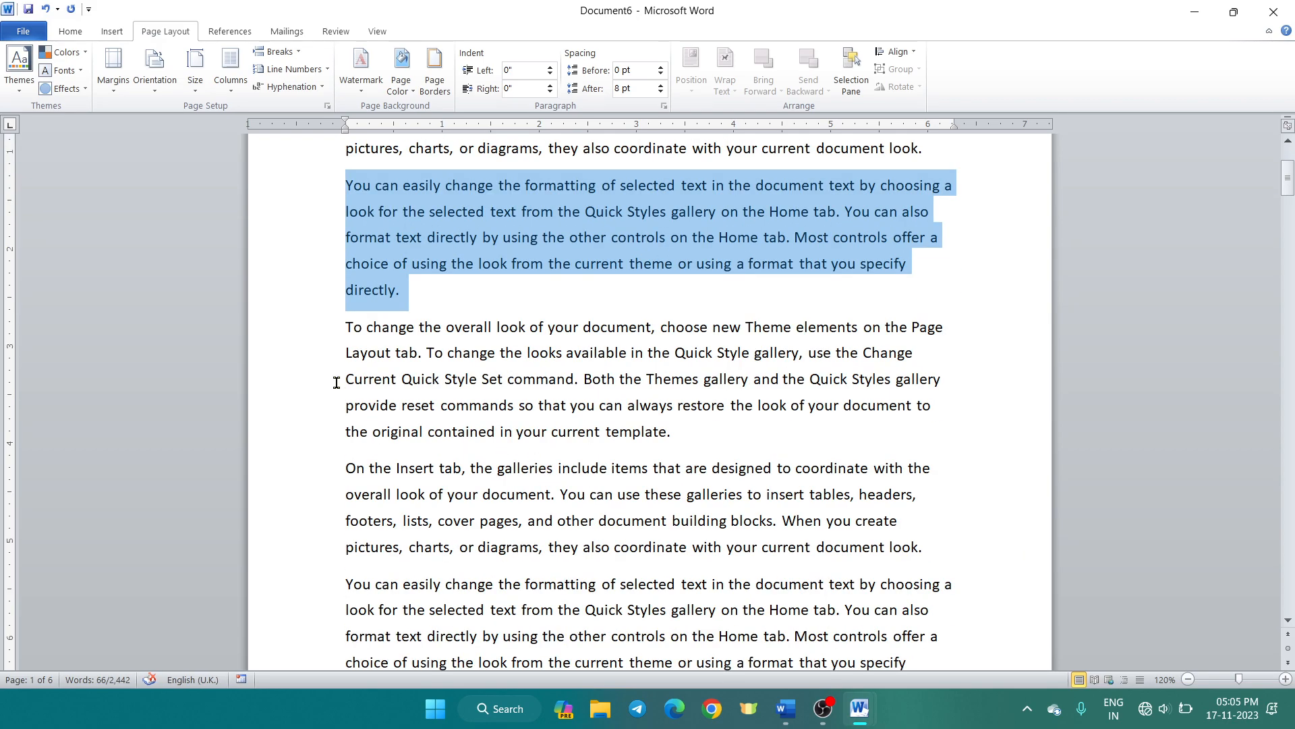
left_click_drag(320, 332, 318, 431)
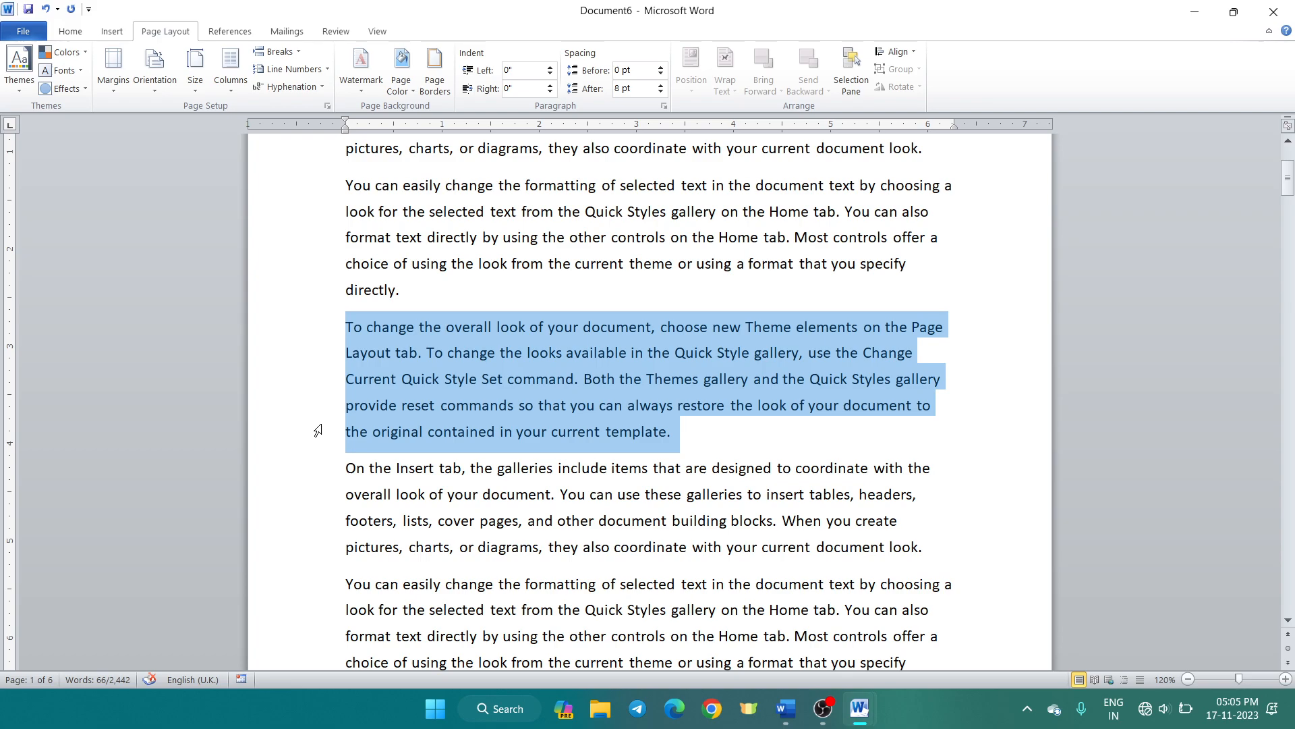
left_click(70, 32)
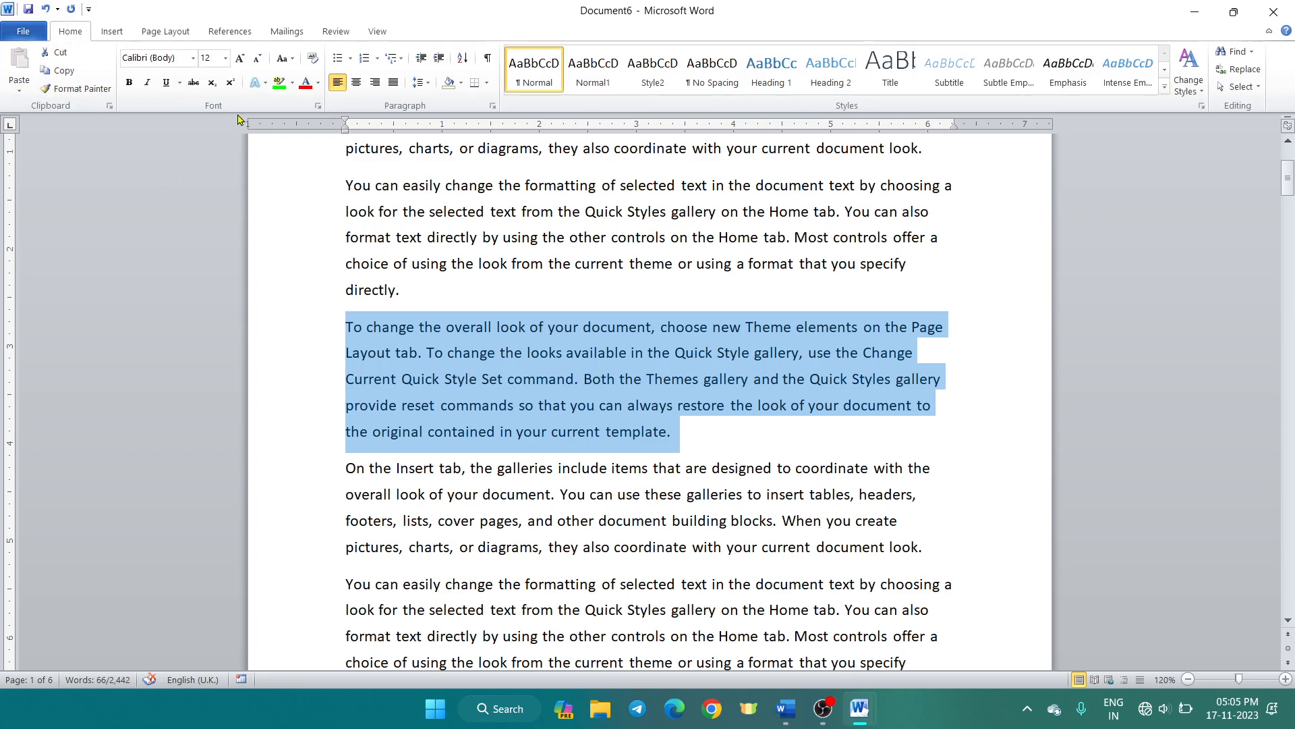
left_click(307, 81)
left_click(369, 372)
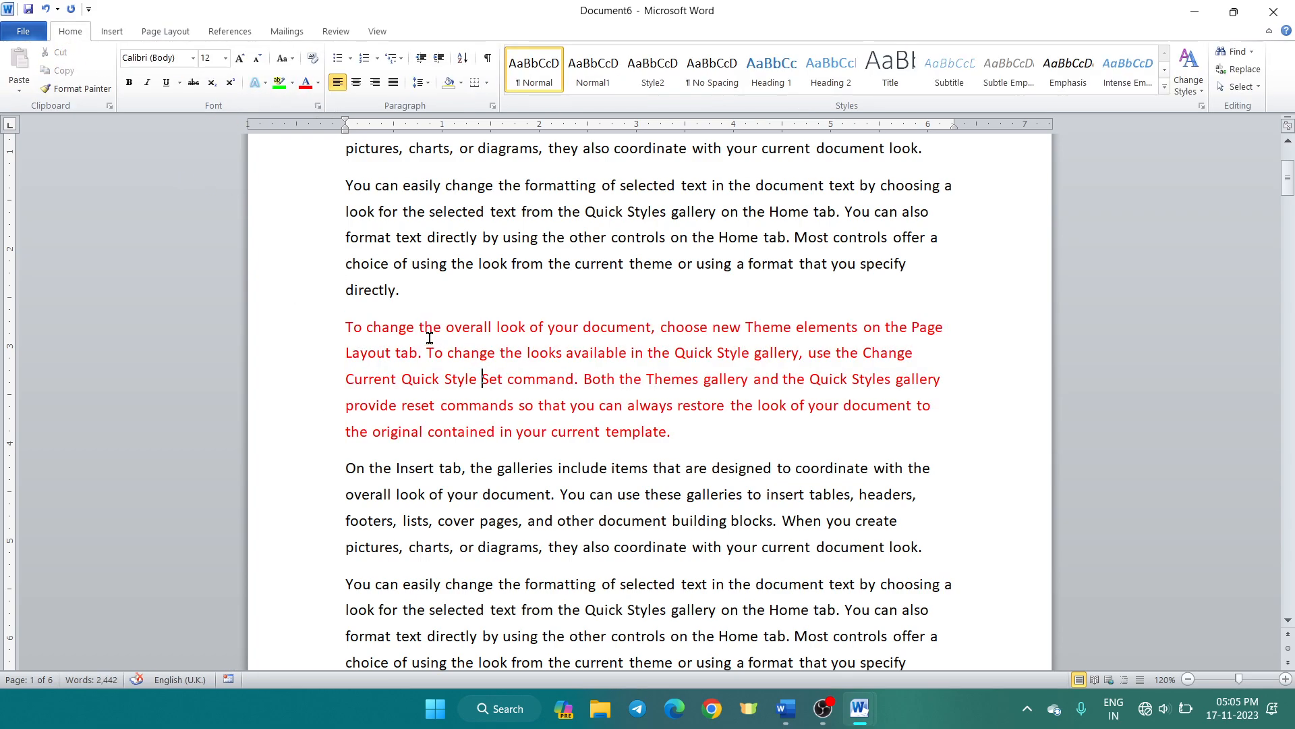
Select the entire red paragraph and suppress line numbers for it.
scroll(427, 335, "up", 3)
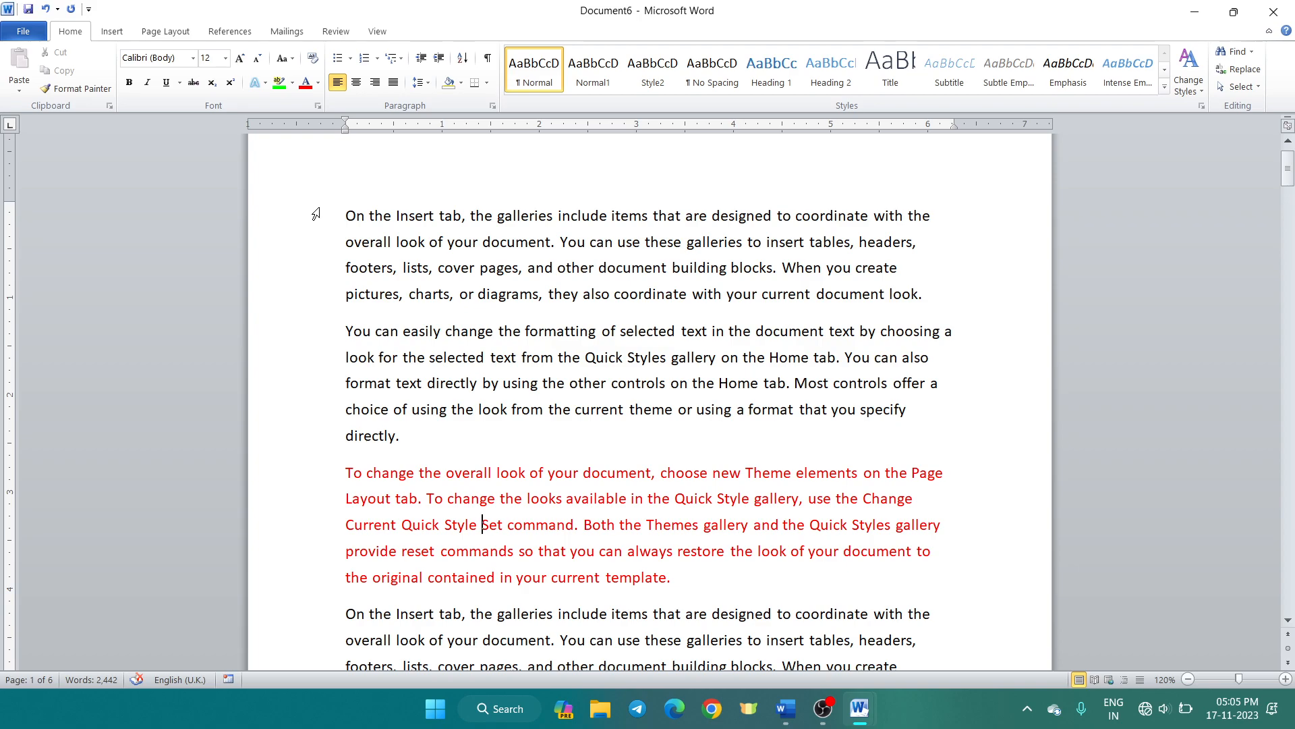
left_click_drag(321, 489, 337, 586)
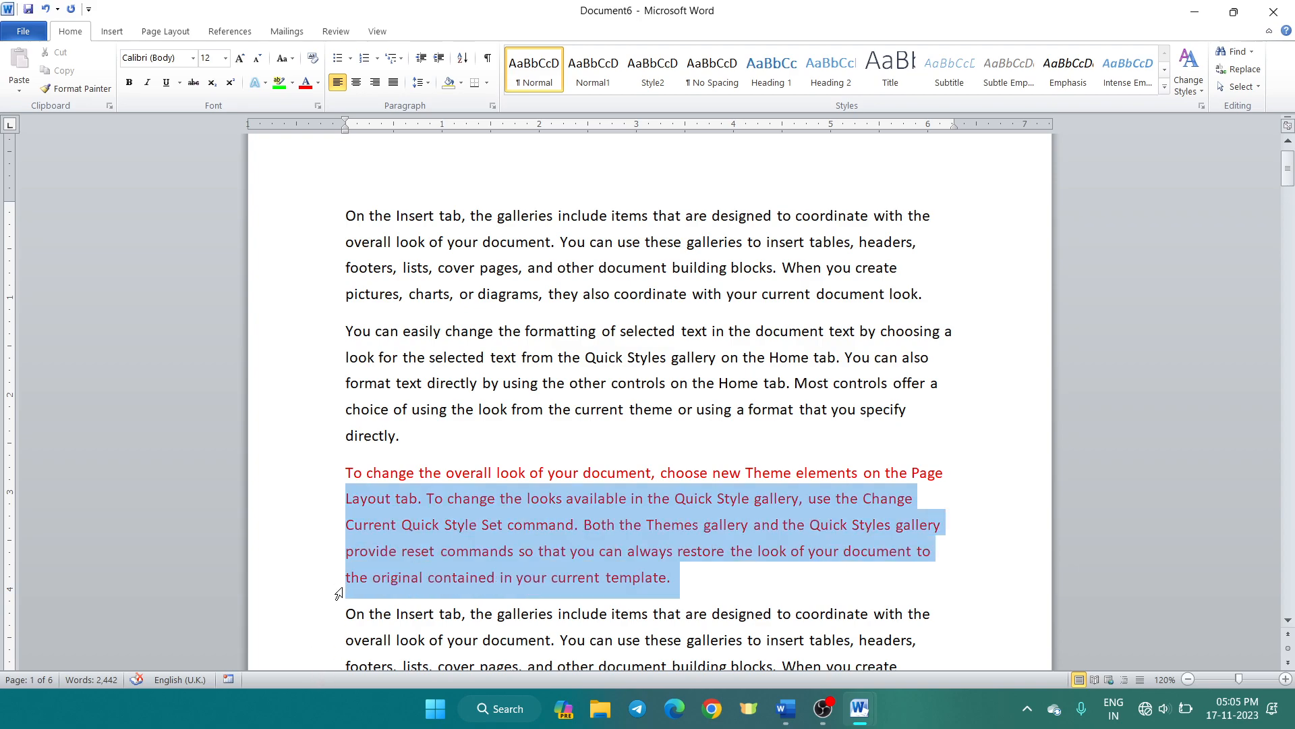
left_click(289, 472)
left_click_drag(304, 478, 302, 583)
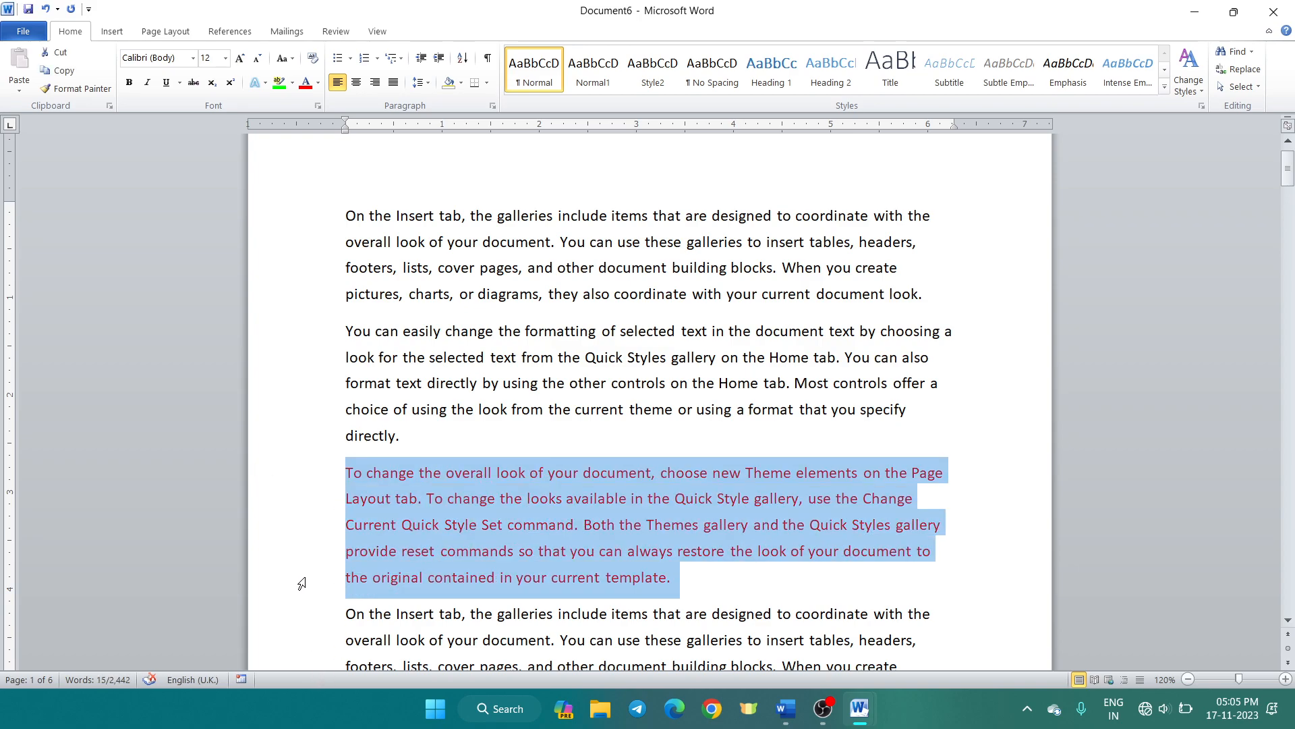
left_click(165, 32)
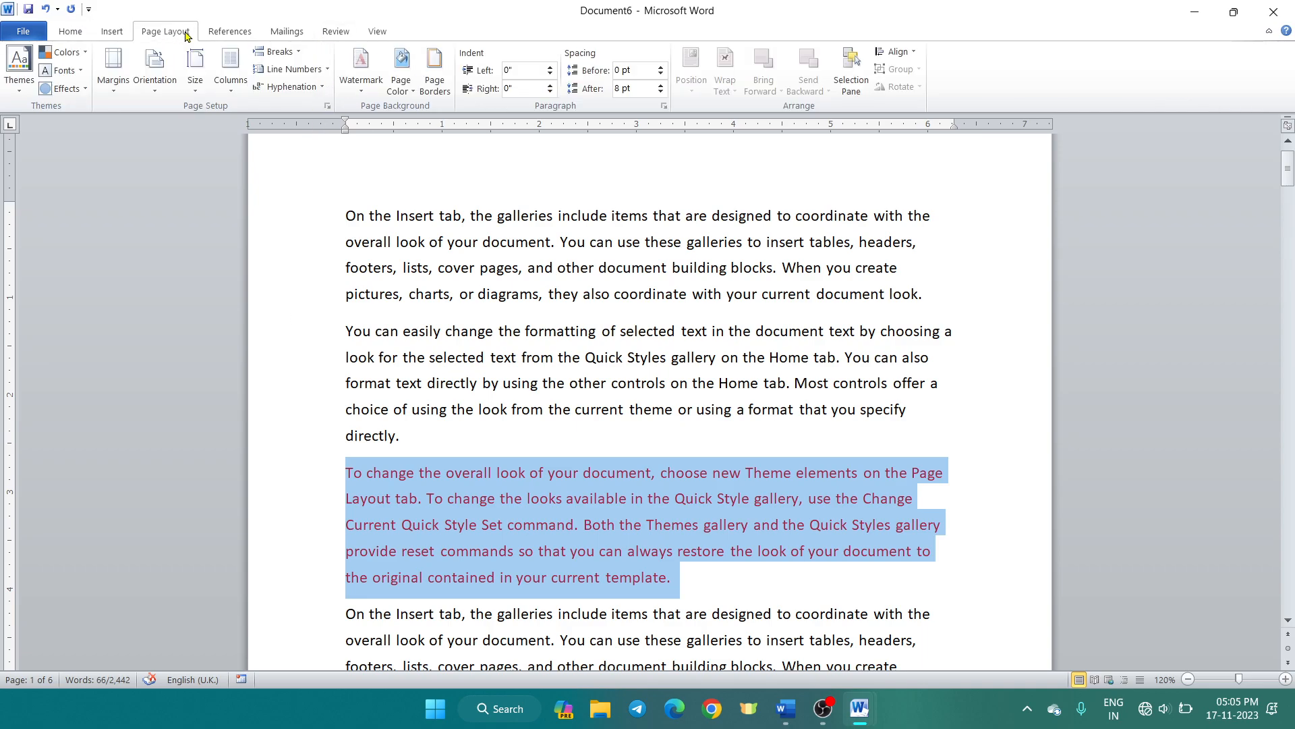
left_click(310, 69)
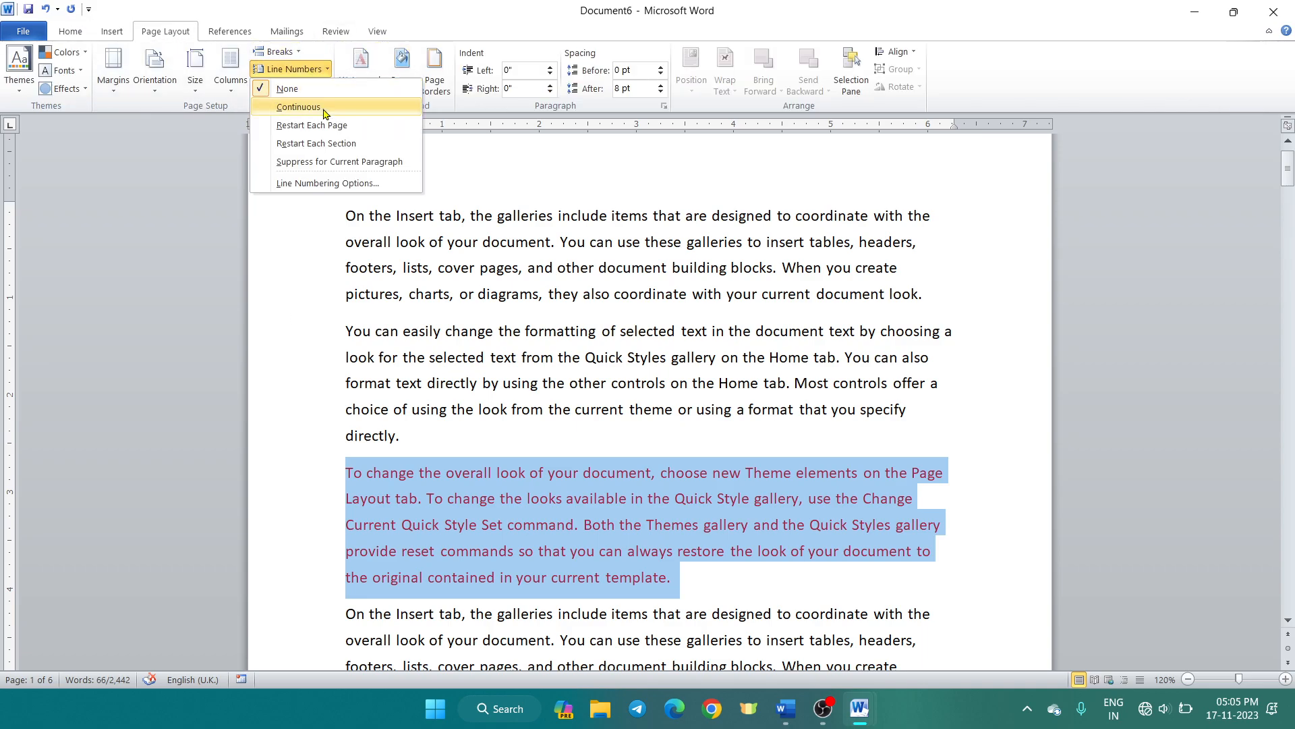
left_click(294, 168)
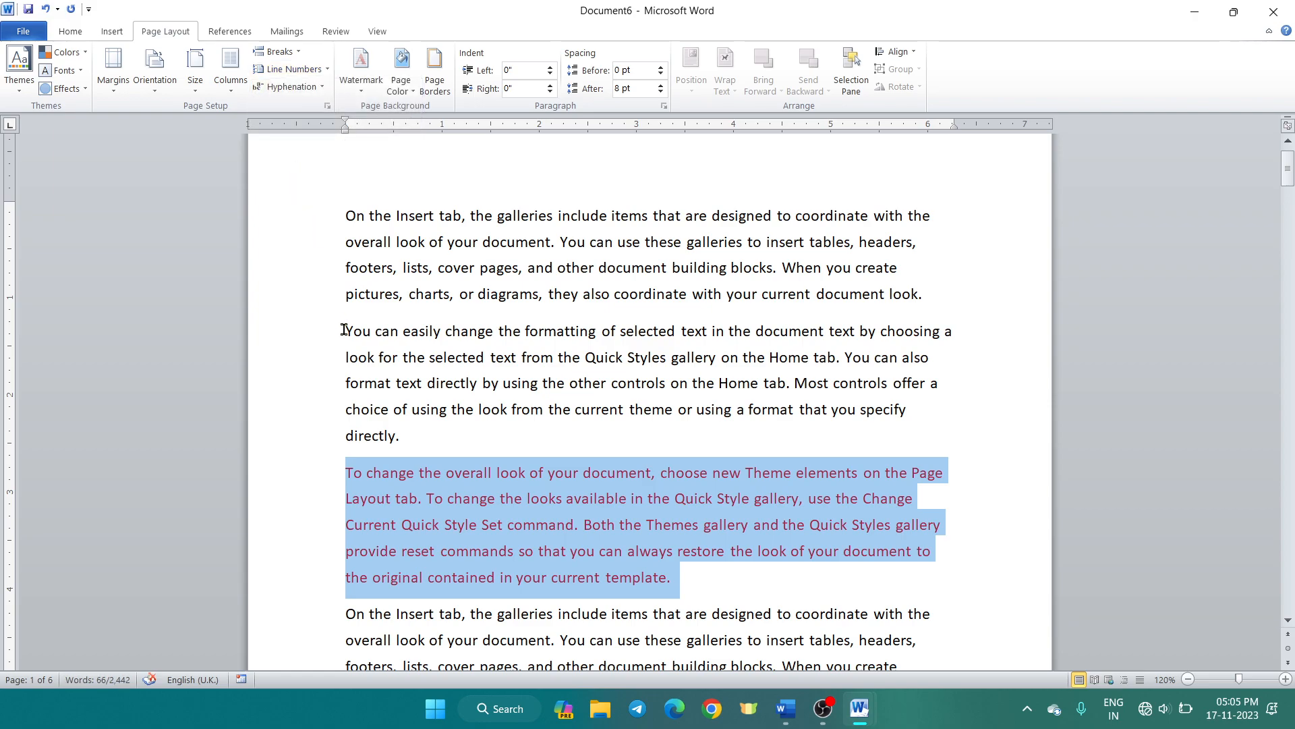
left_click(461, 547)
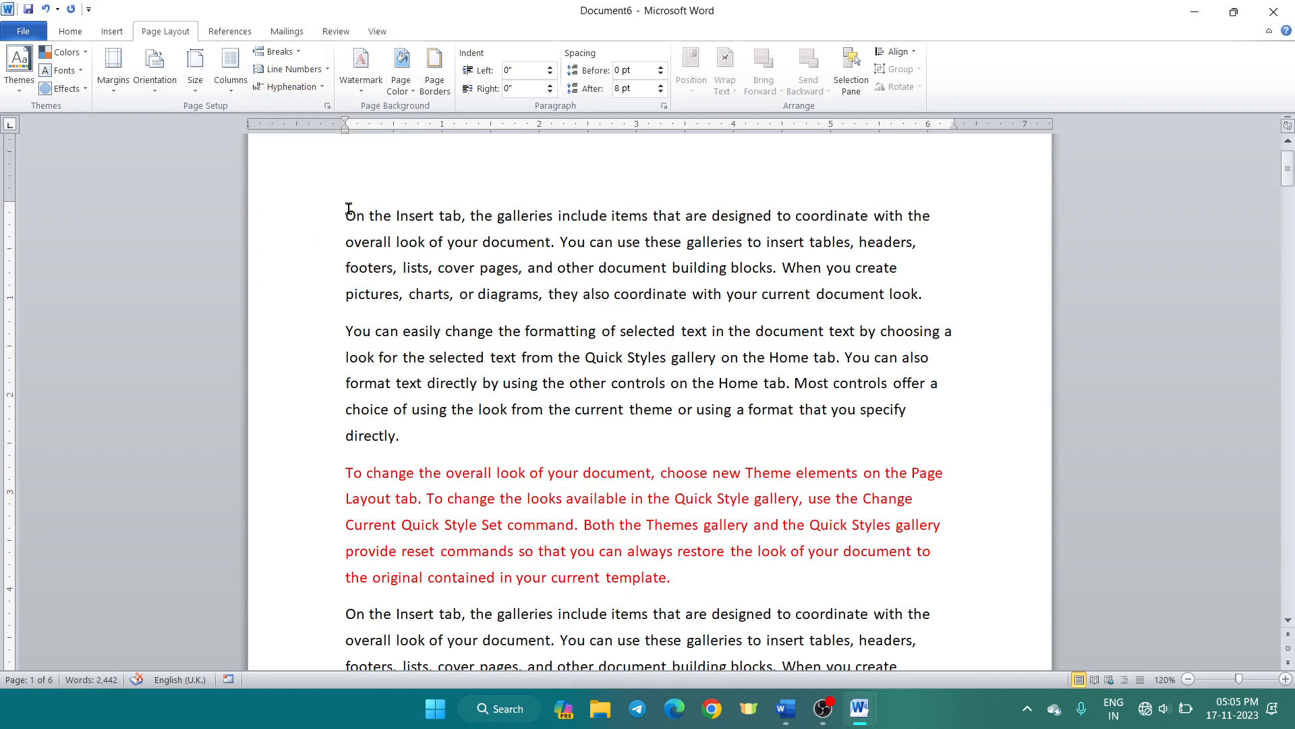
Apply Continuous line numbering to the first section.
left_click(297, 68)
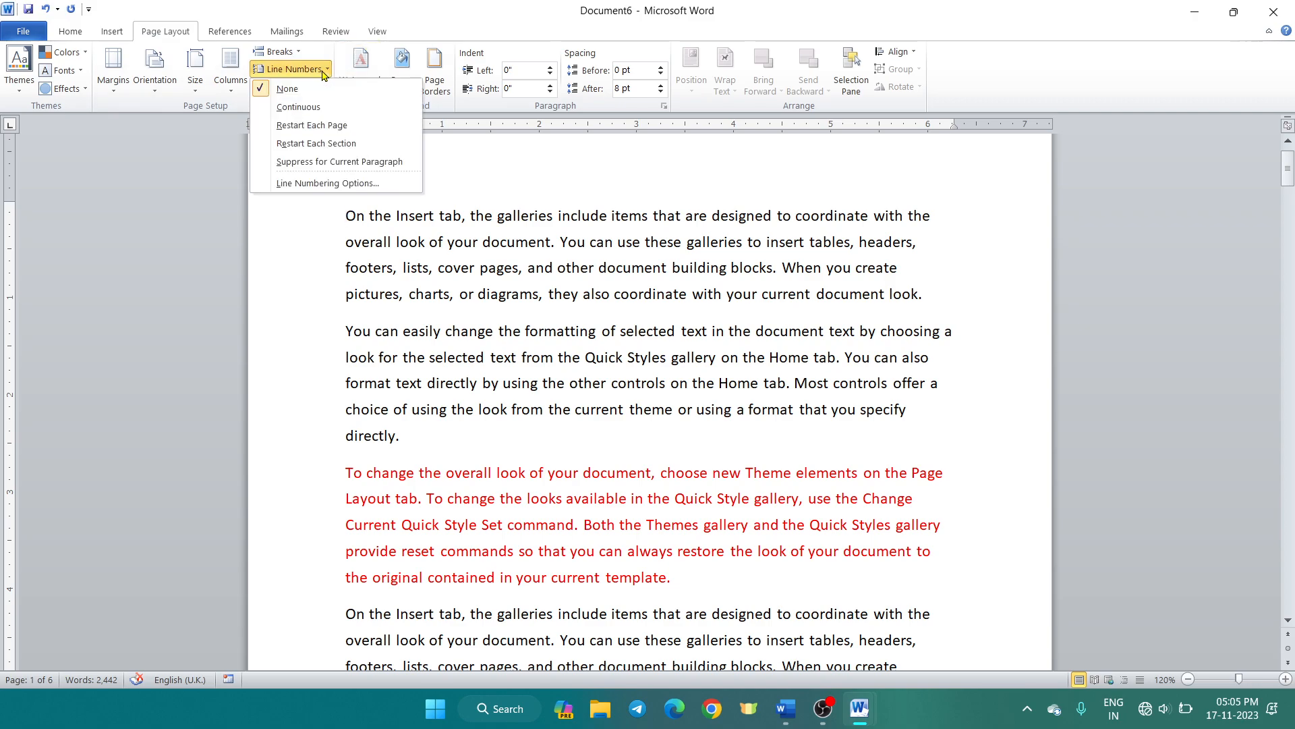
left_click(323, 108)
scroll(291, 250, "down", 1)
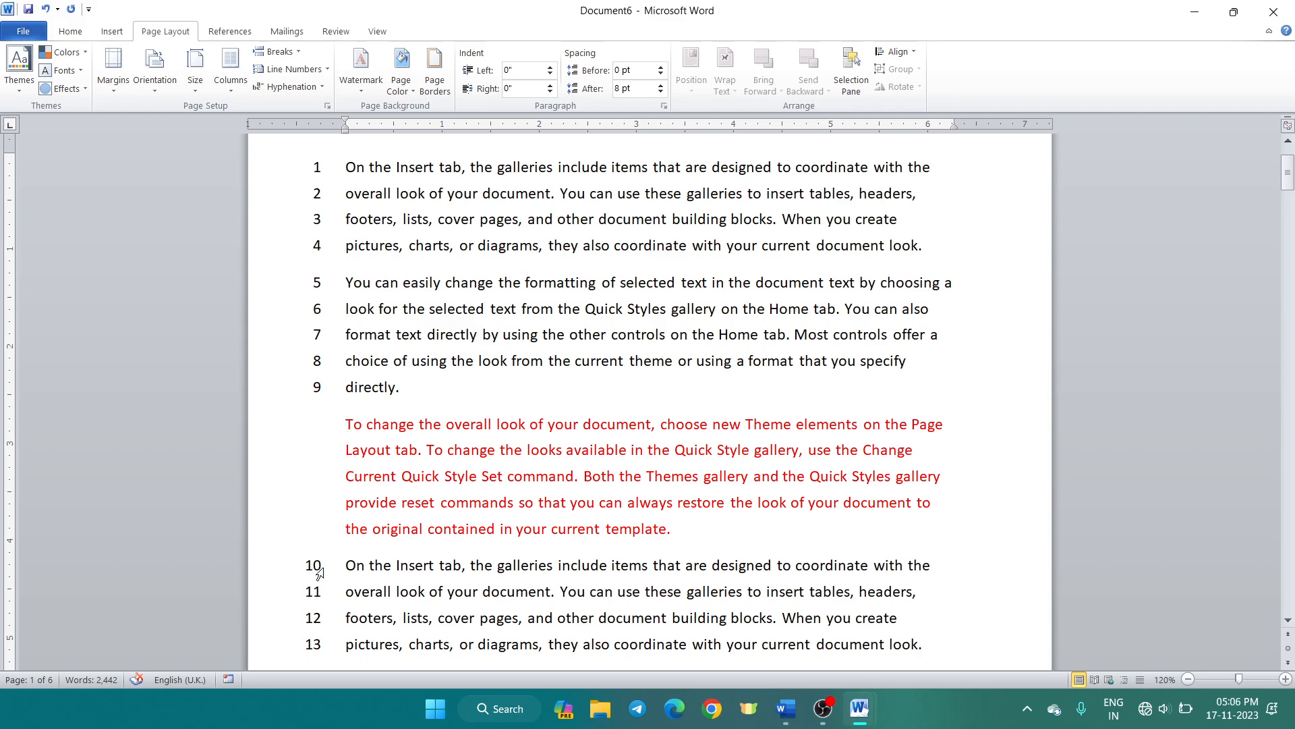
Examine how line numbering runs around the red paragraph and check the line numbering settings active for it.
left_click(322, 529)
scroll(326, 510, "down", 3)
scroll(365, 439, "down", 6)
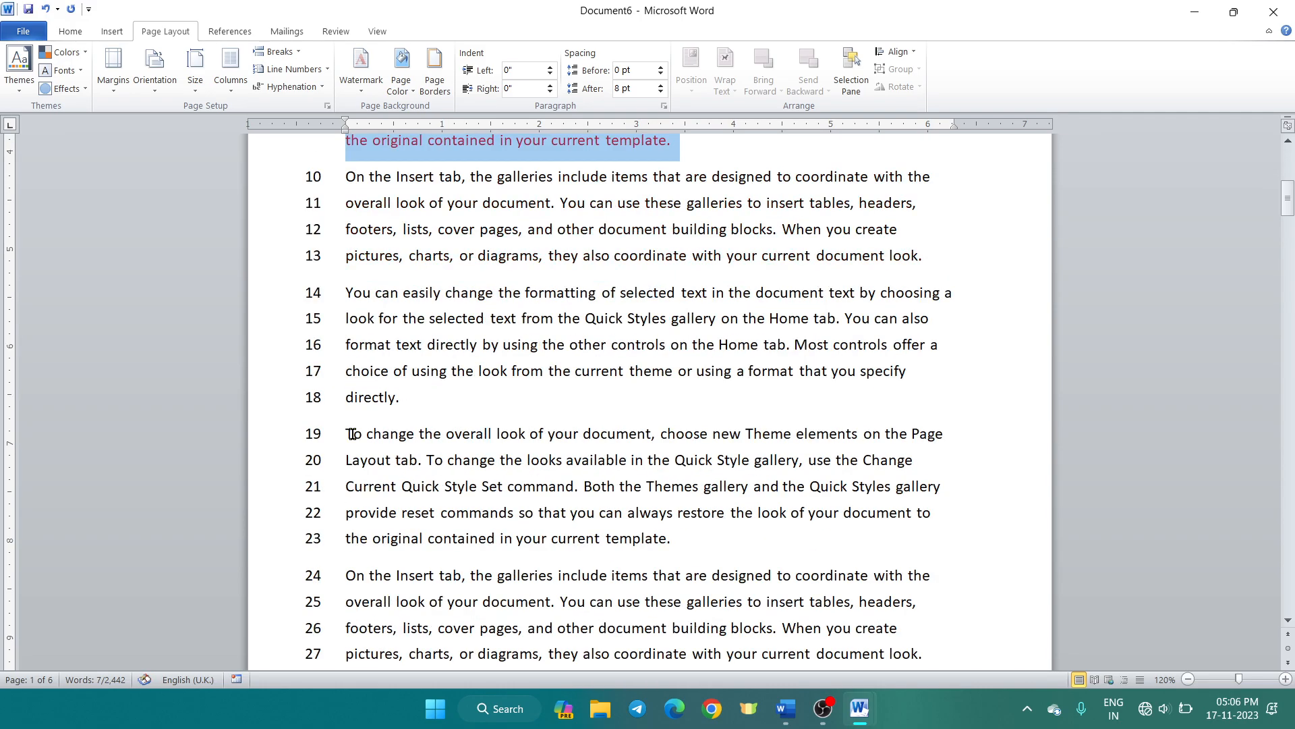
scroll(369, 457, "up", 6)
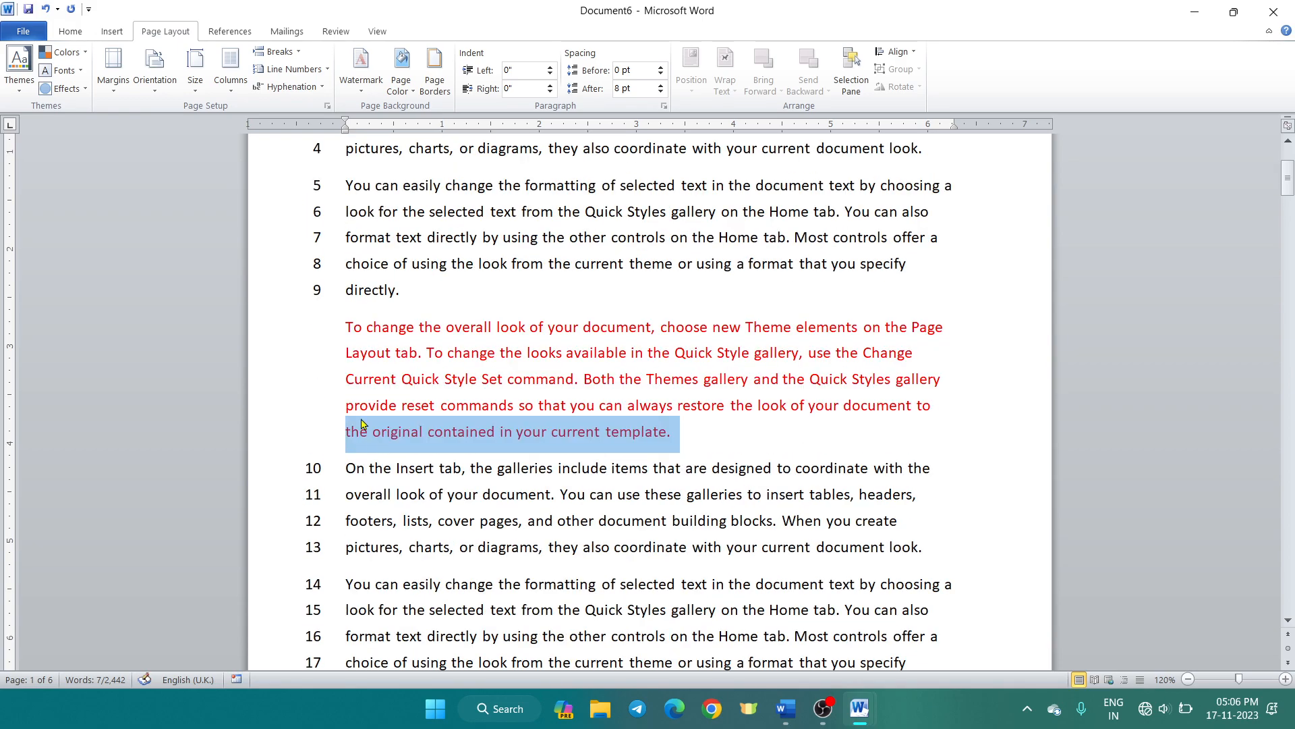
left_click(313, 70)
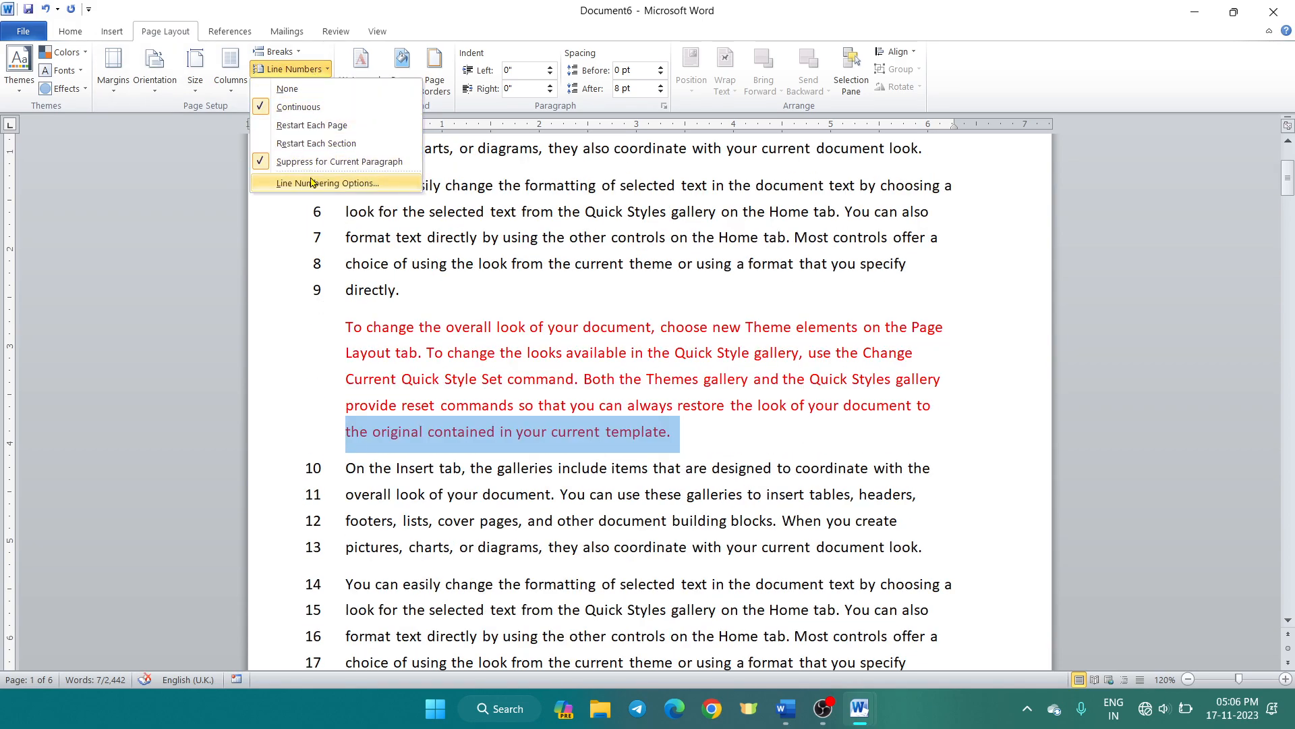
left_click(332, 265)
scroll(310, 275, "up", 3)
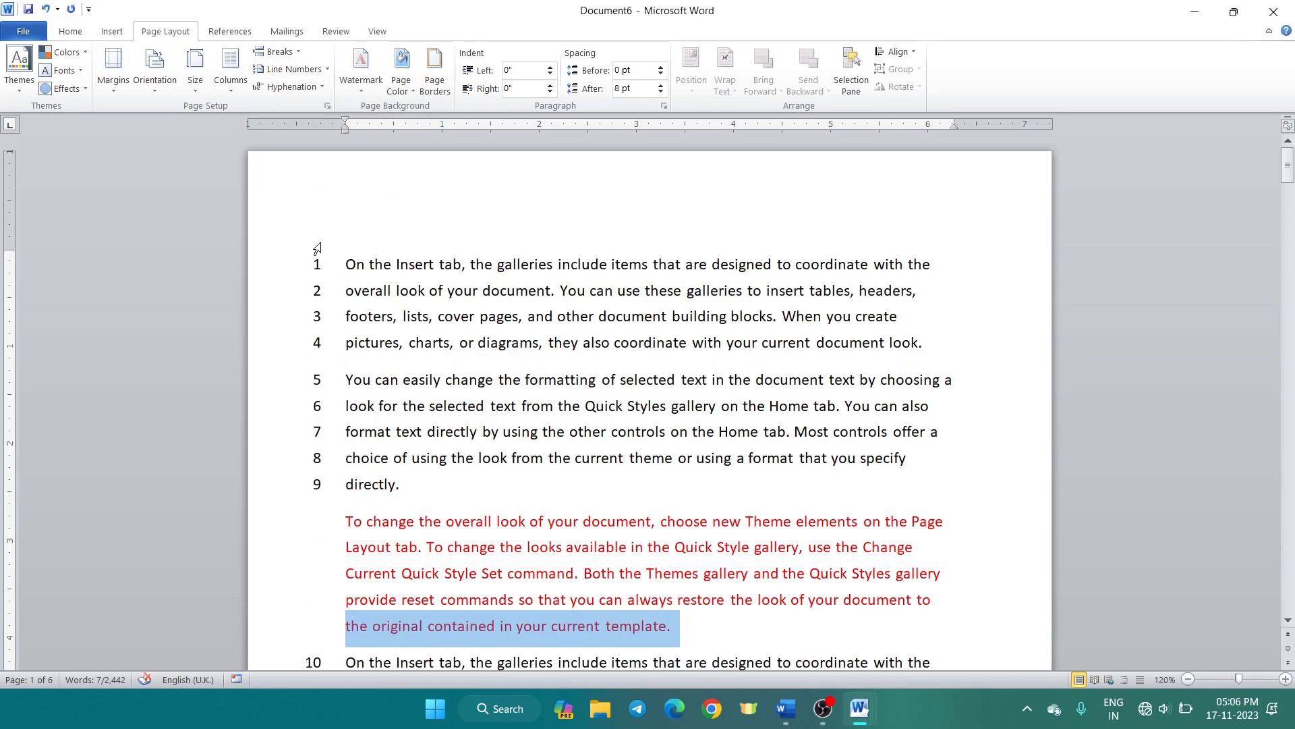
Create a new blank document and fill it with sample text using =rand().
key("ctrl+n")
type("=")
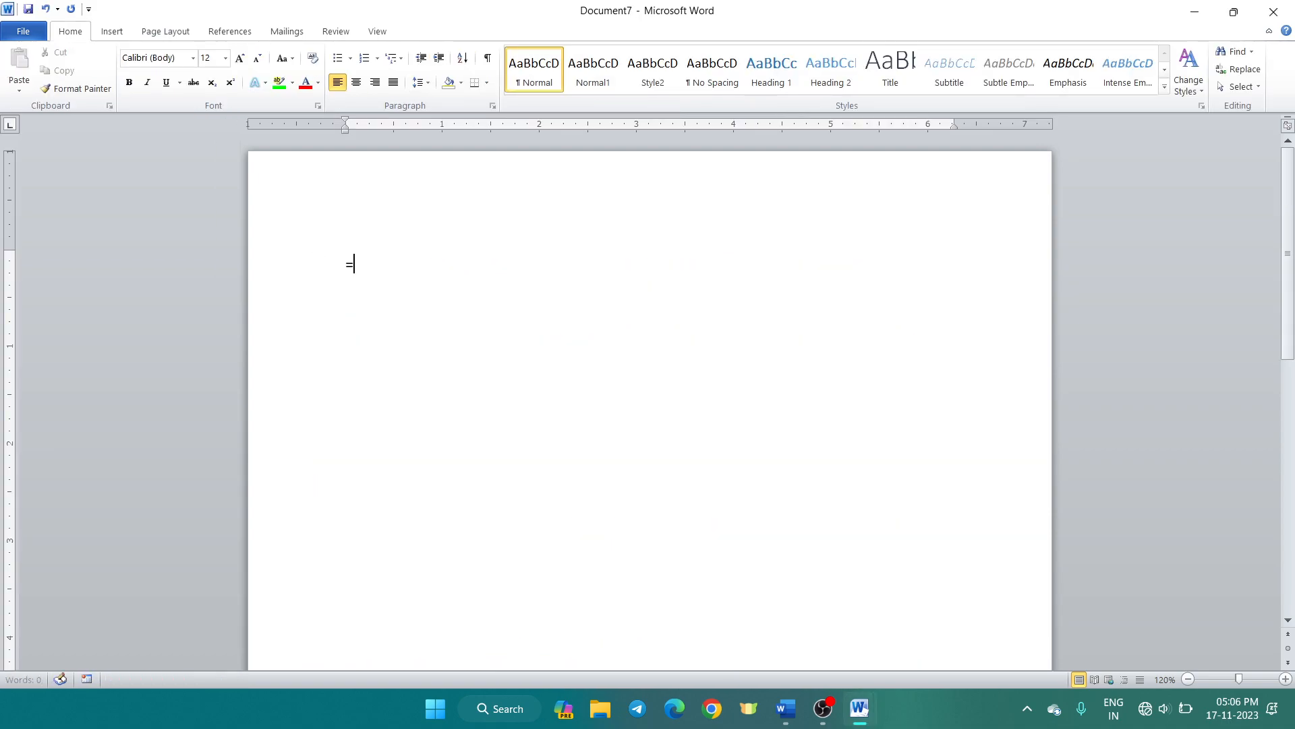
type("rand()")
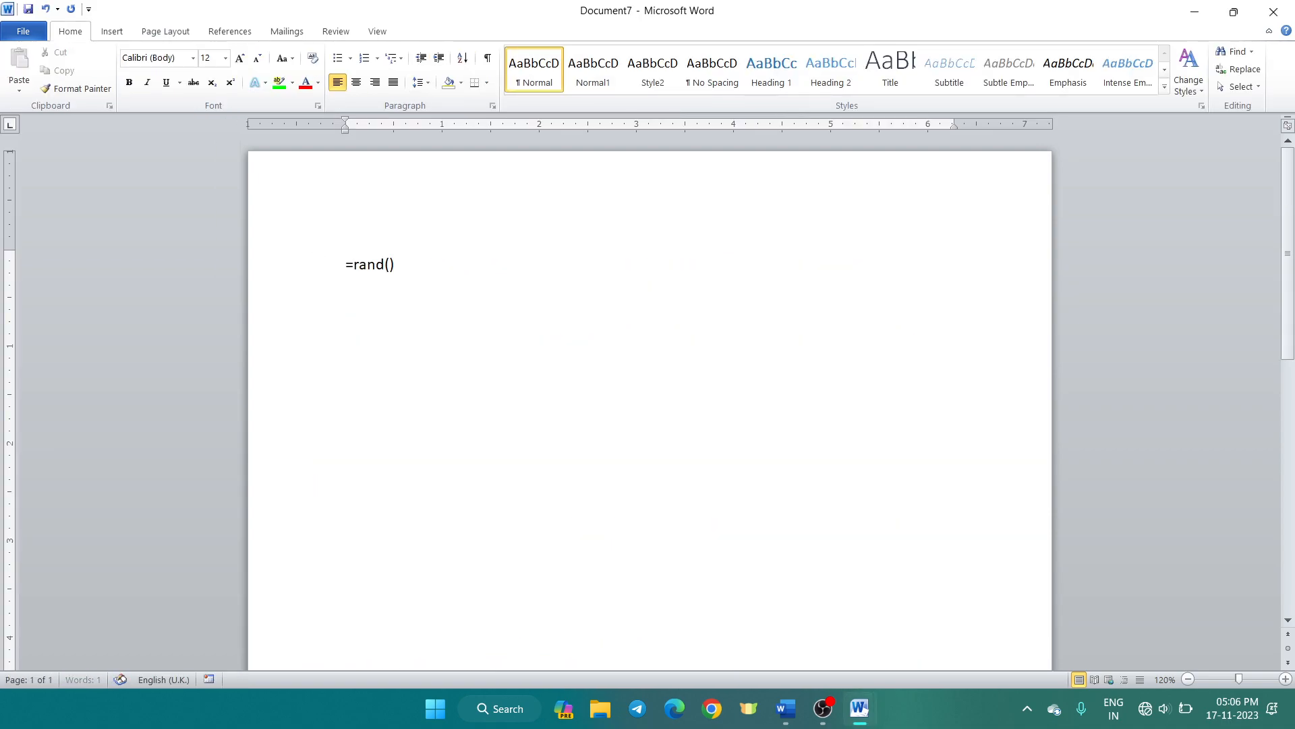
key("Return")
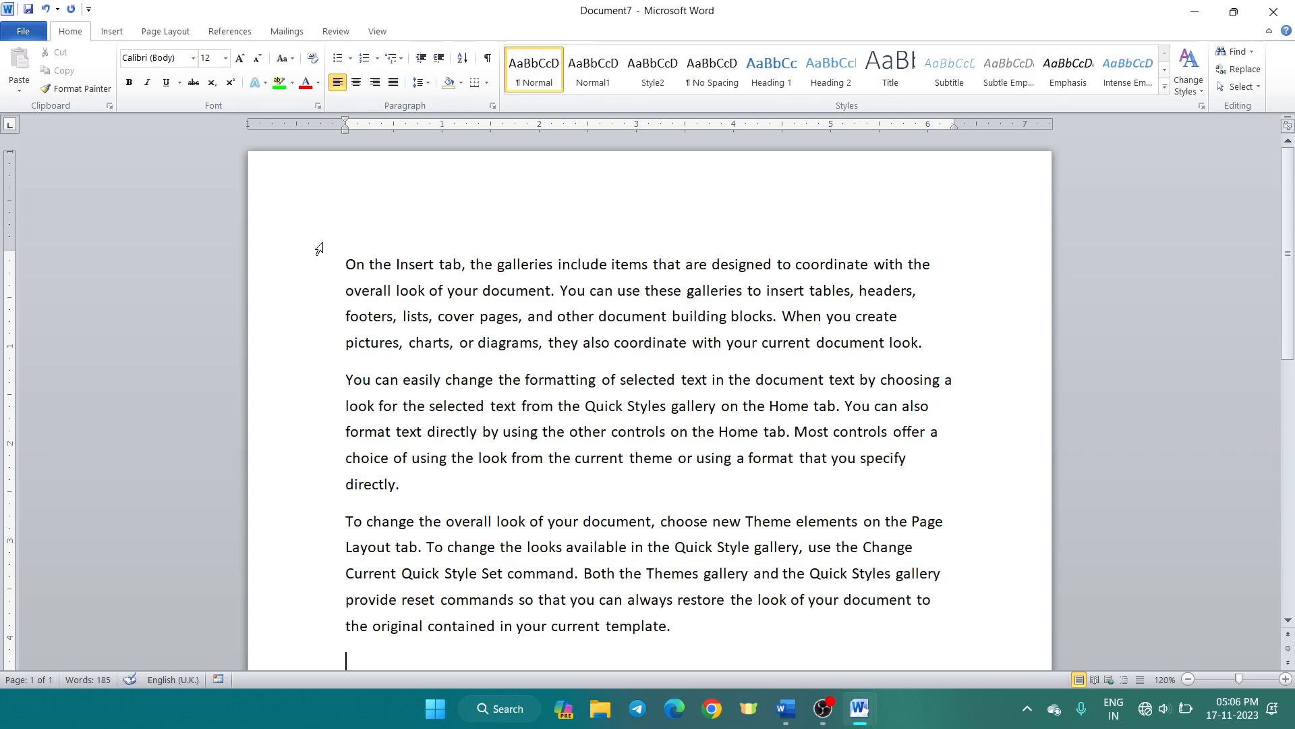
Apply automatic hyphenation to the new document's sample text.
left_click(171, 33)
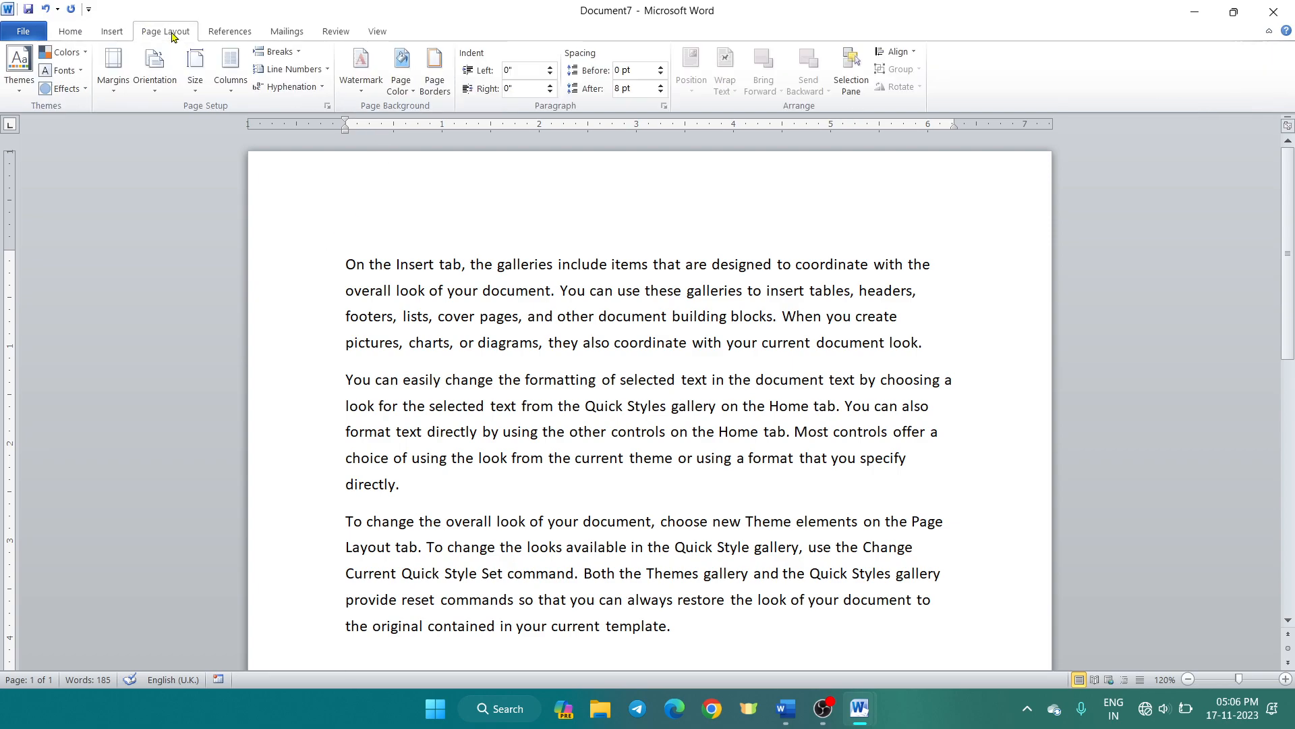
left_click(322, 87)
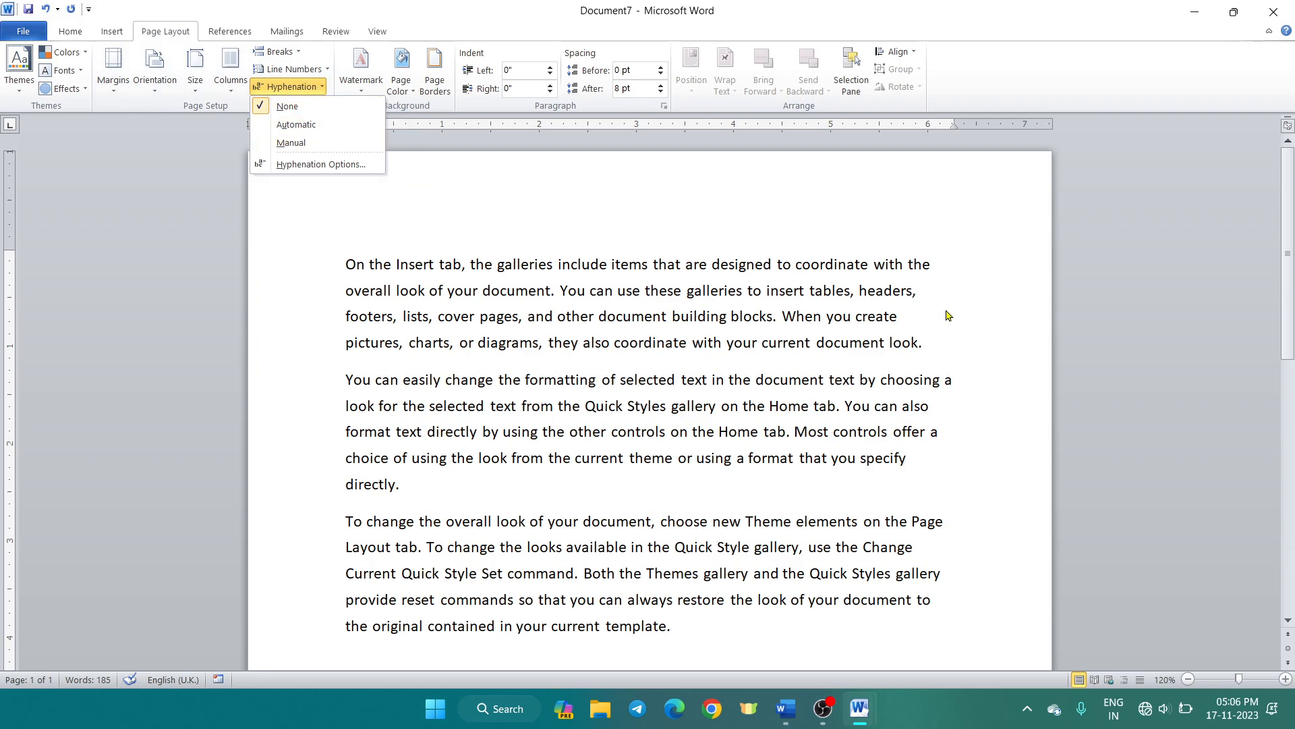
left_click(338, 128)
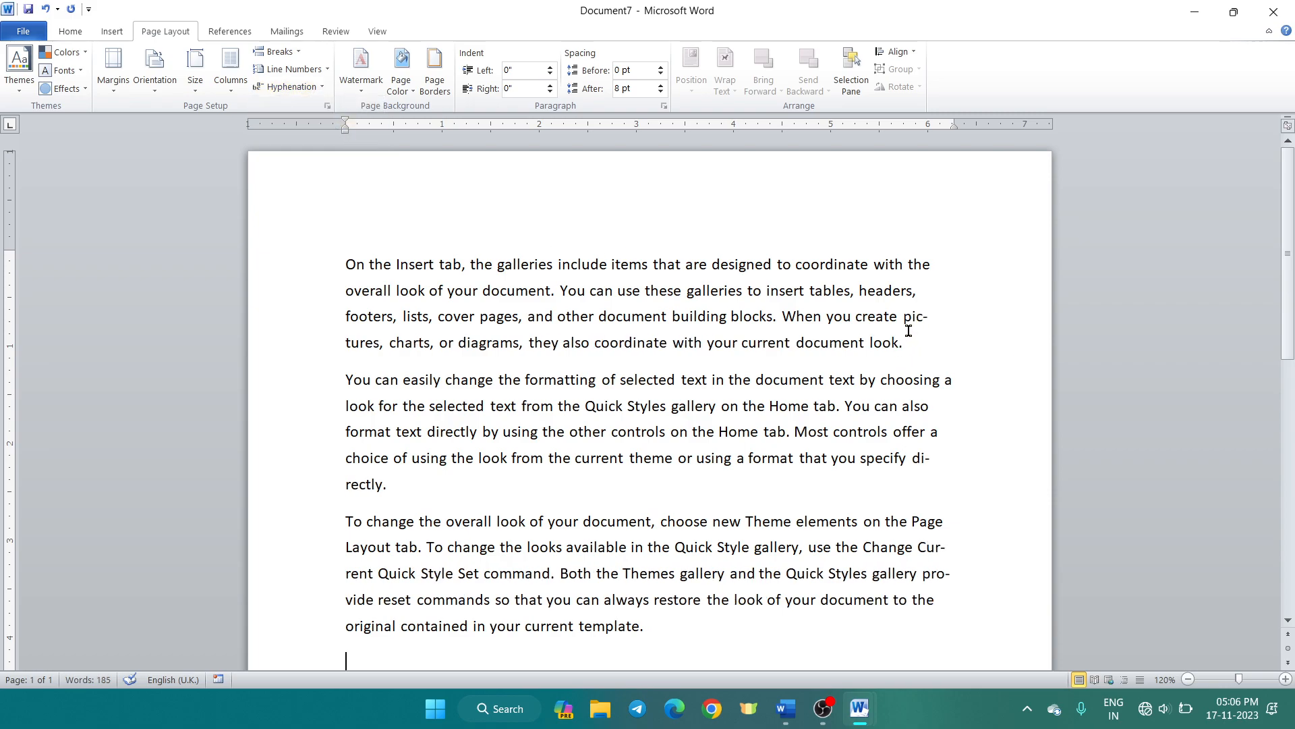
Highlight the words split at line ends, "pictures", "Current" and "provide", to examine the hyphenation.
left_click_drag(904, 321, 377, 351)
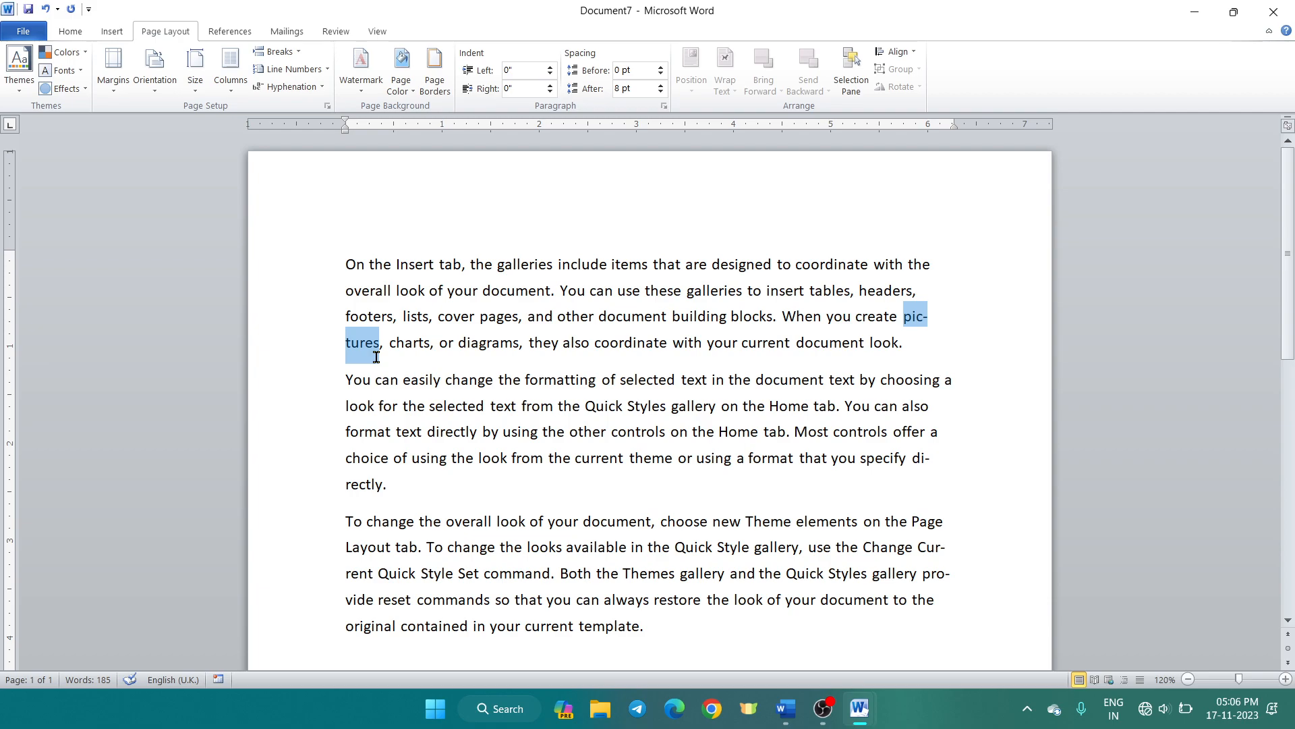
left_click_drag(377, 357, 373, 354)
left_click_drag(920, 553, 372, 579)
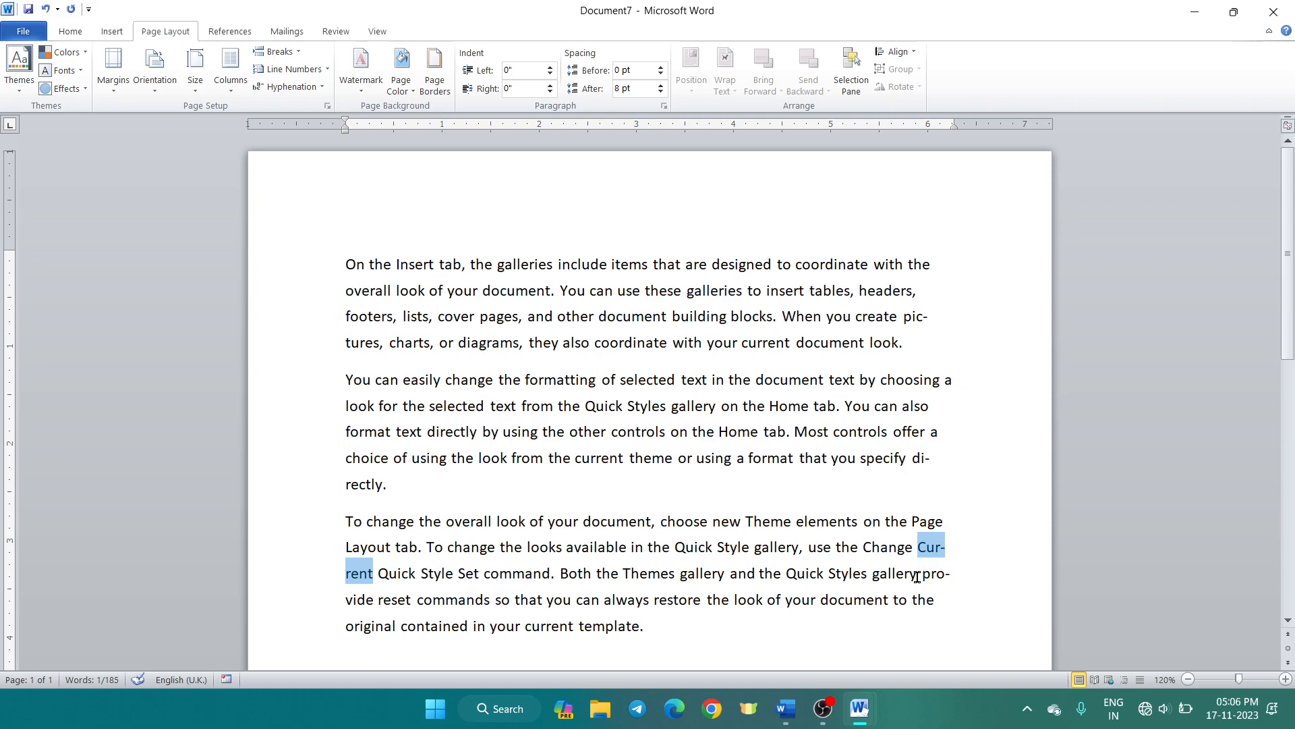
left_click_drag(922, 578, 951, 575)
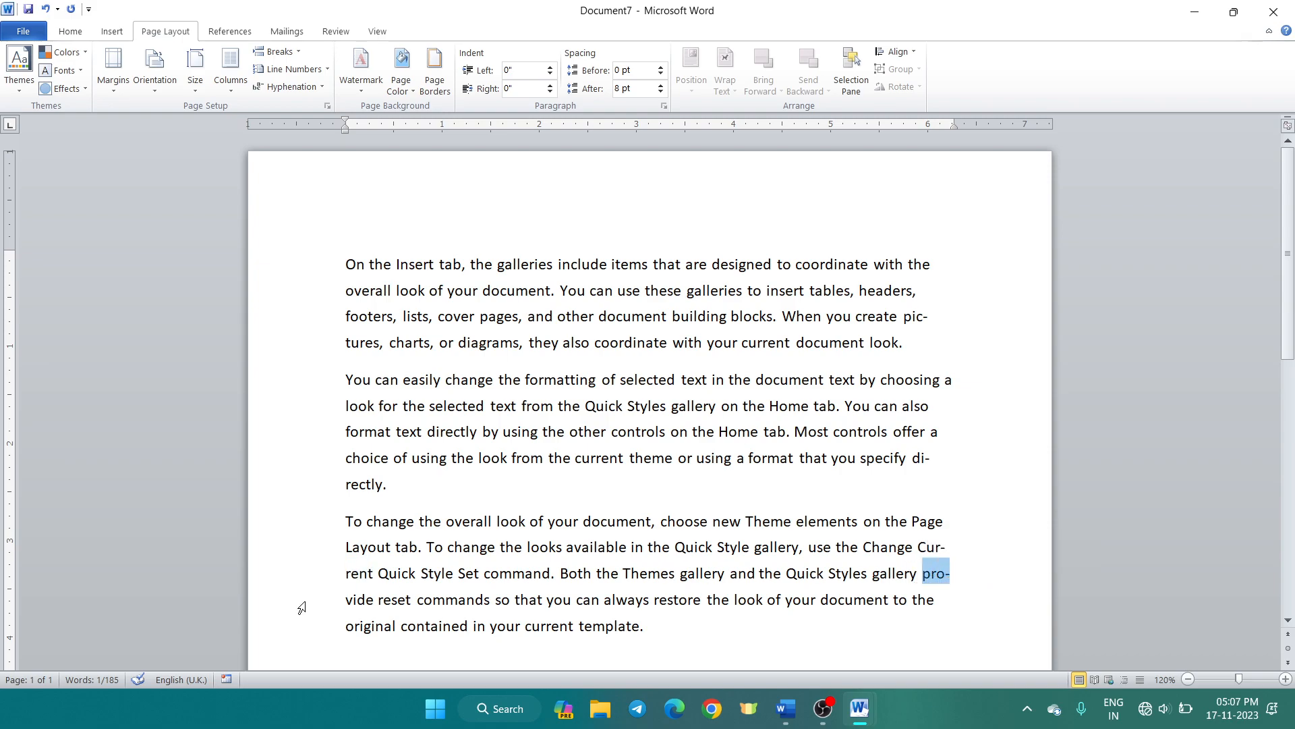
left_click_drag(342, 599, 376, 603)
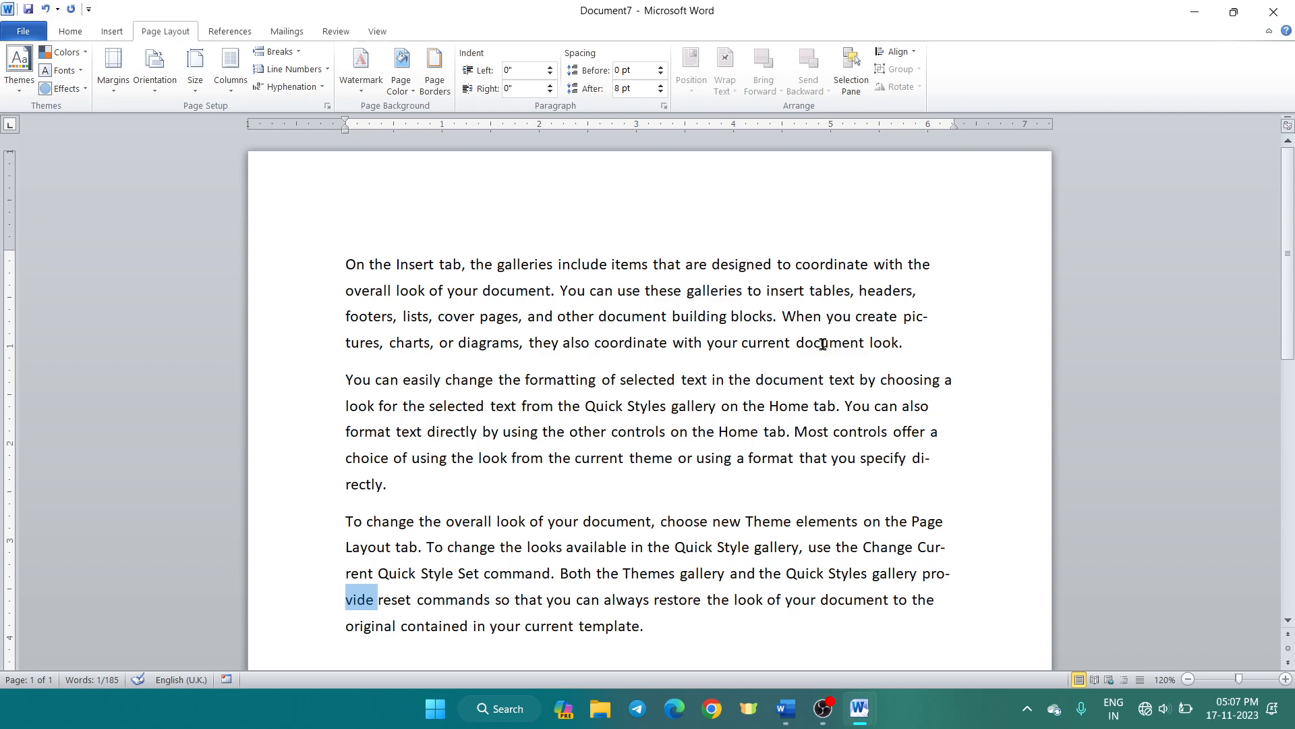
left_click(322, 87)
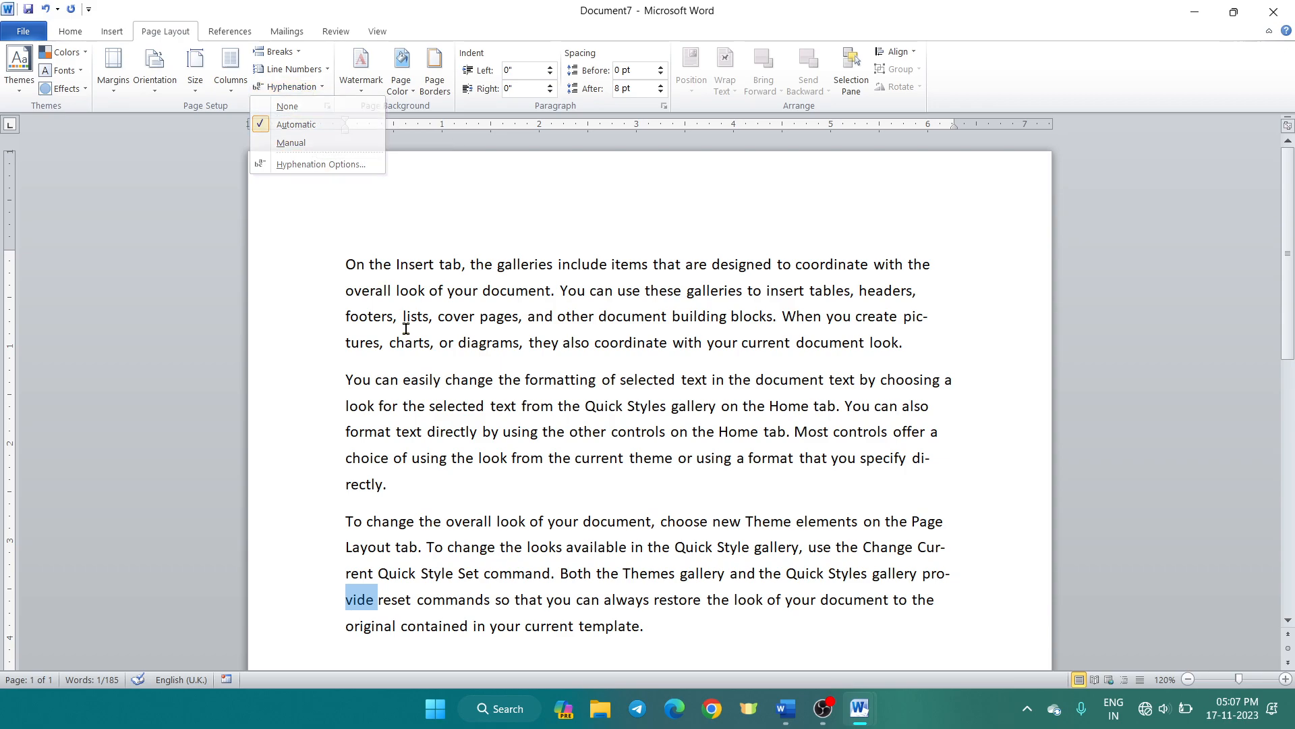
left_click(317, 125)
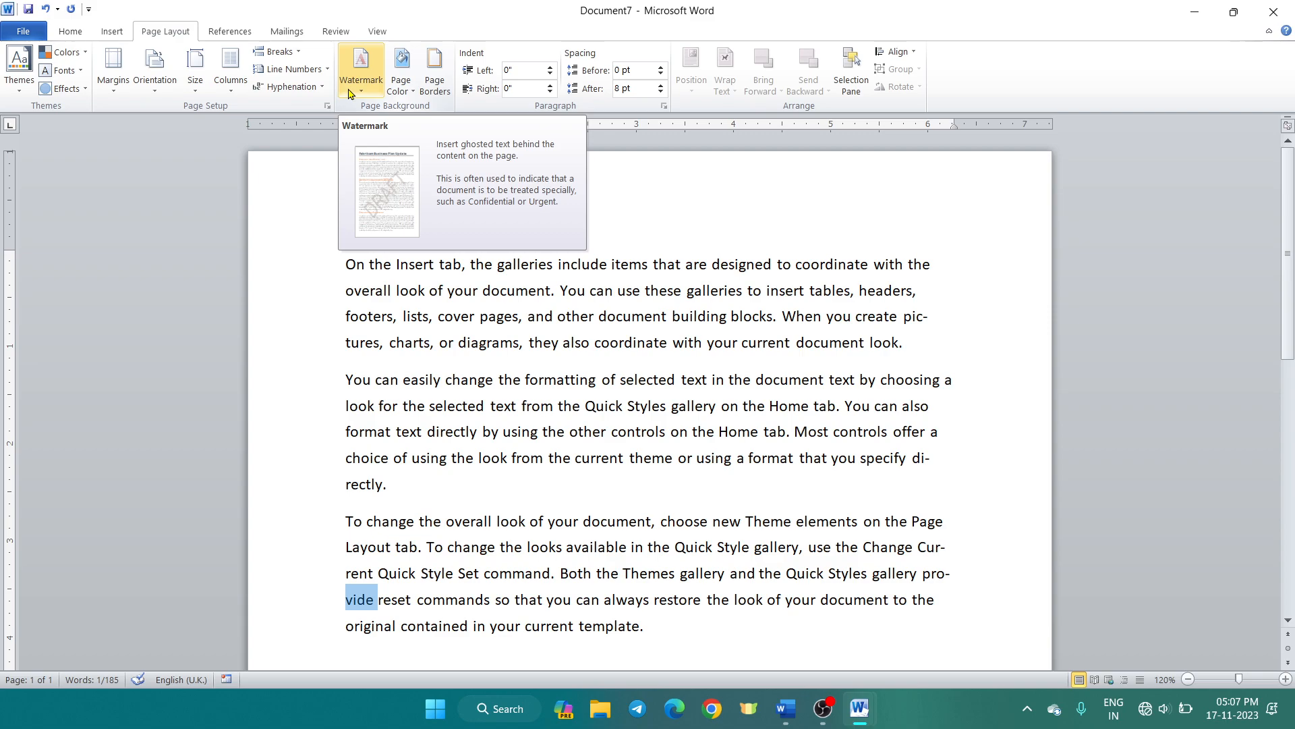
left_click(417, 96)
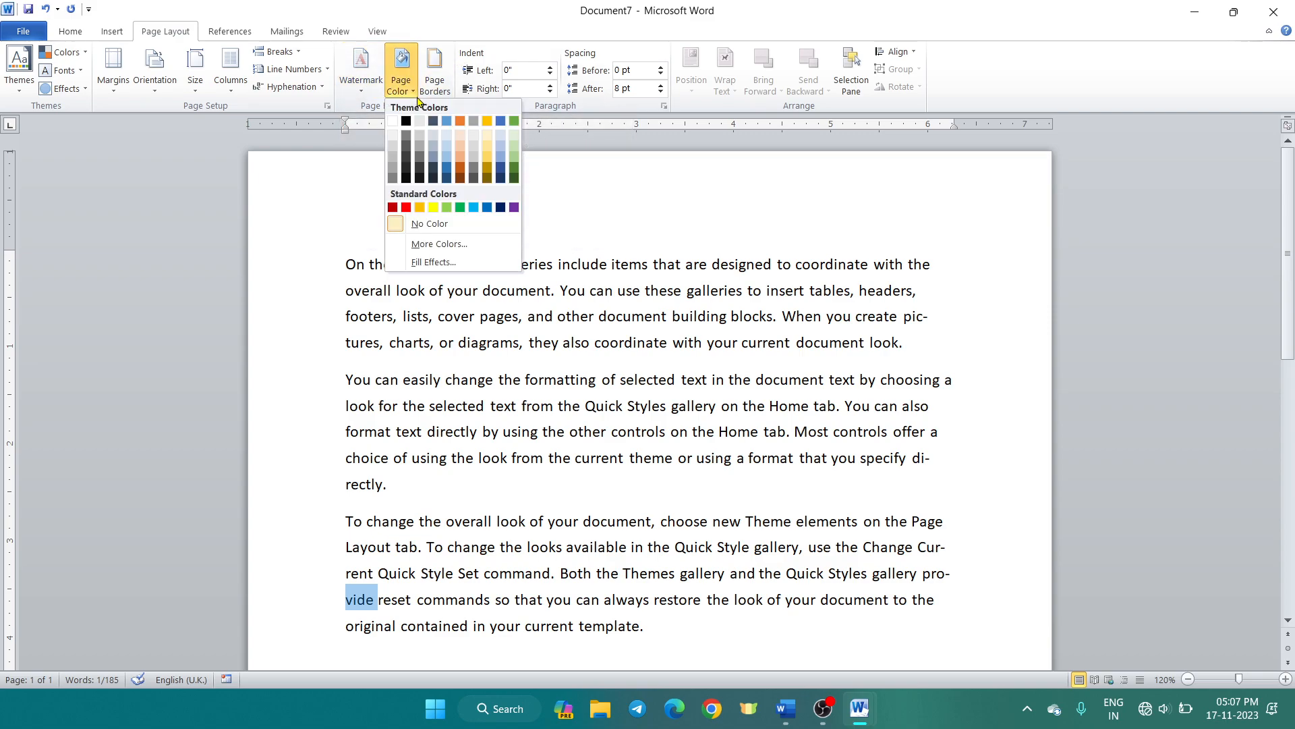
left_click(691, 181)
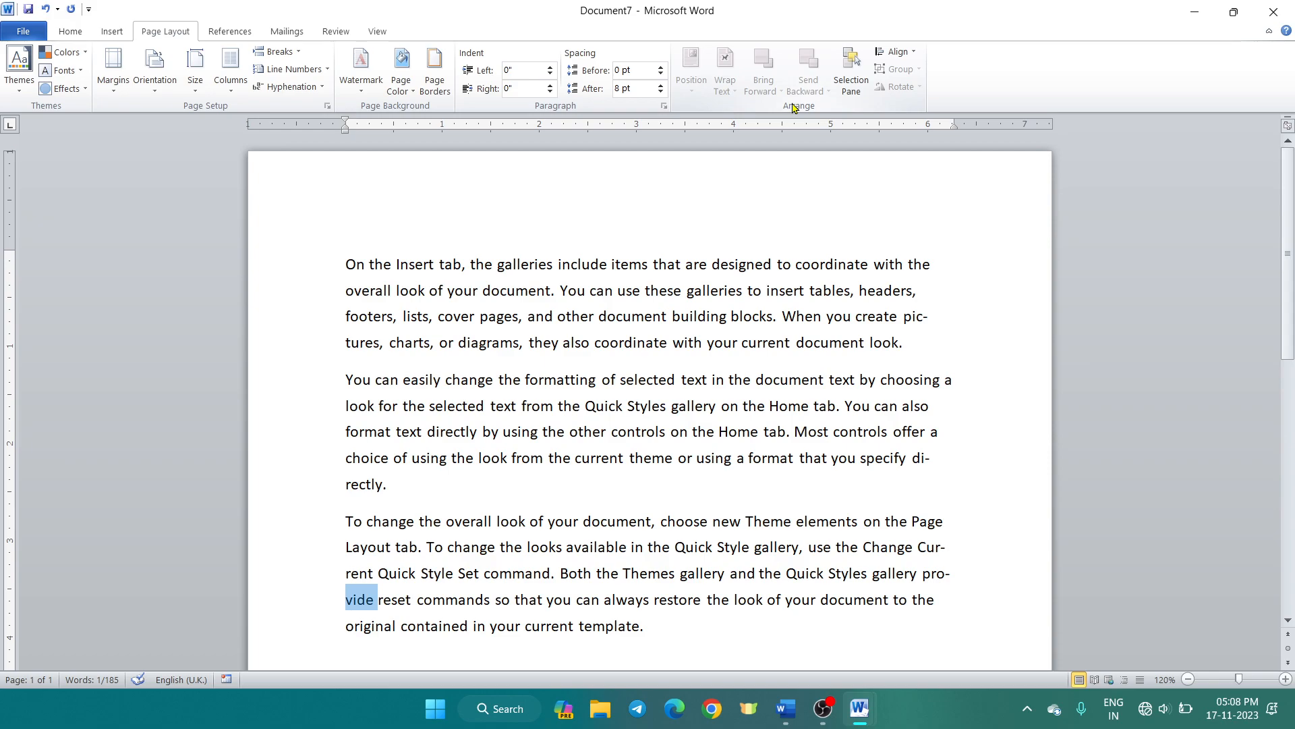
left_click(831, 711)
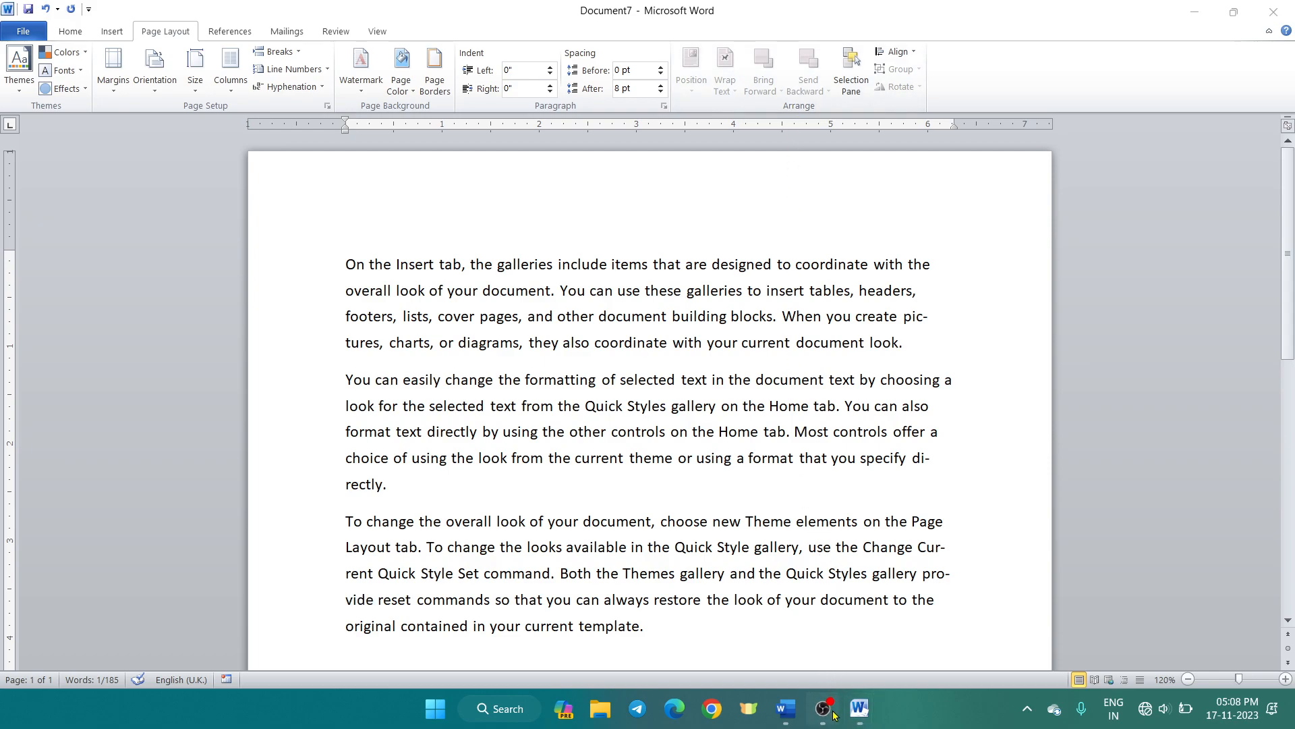